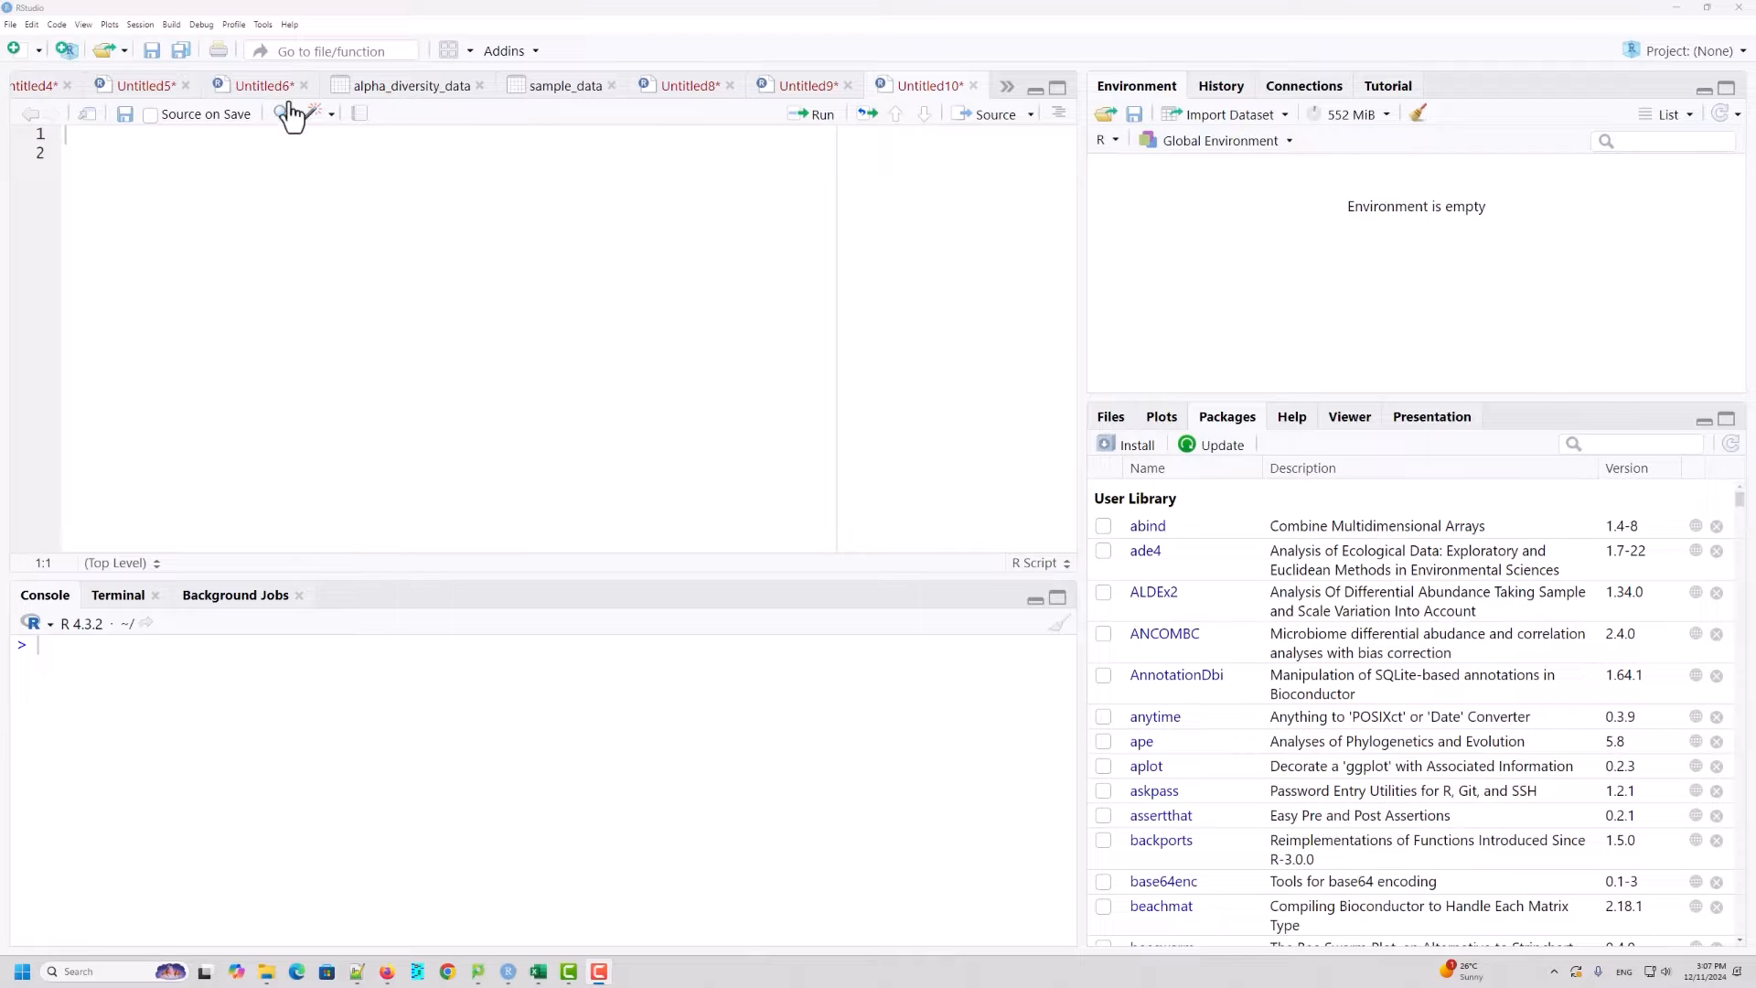
# Step: Enter the package name esquisse on line 2 of the empty script
pyautogui.click(203, 152)
pyautogui.write('esquisw')
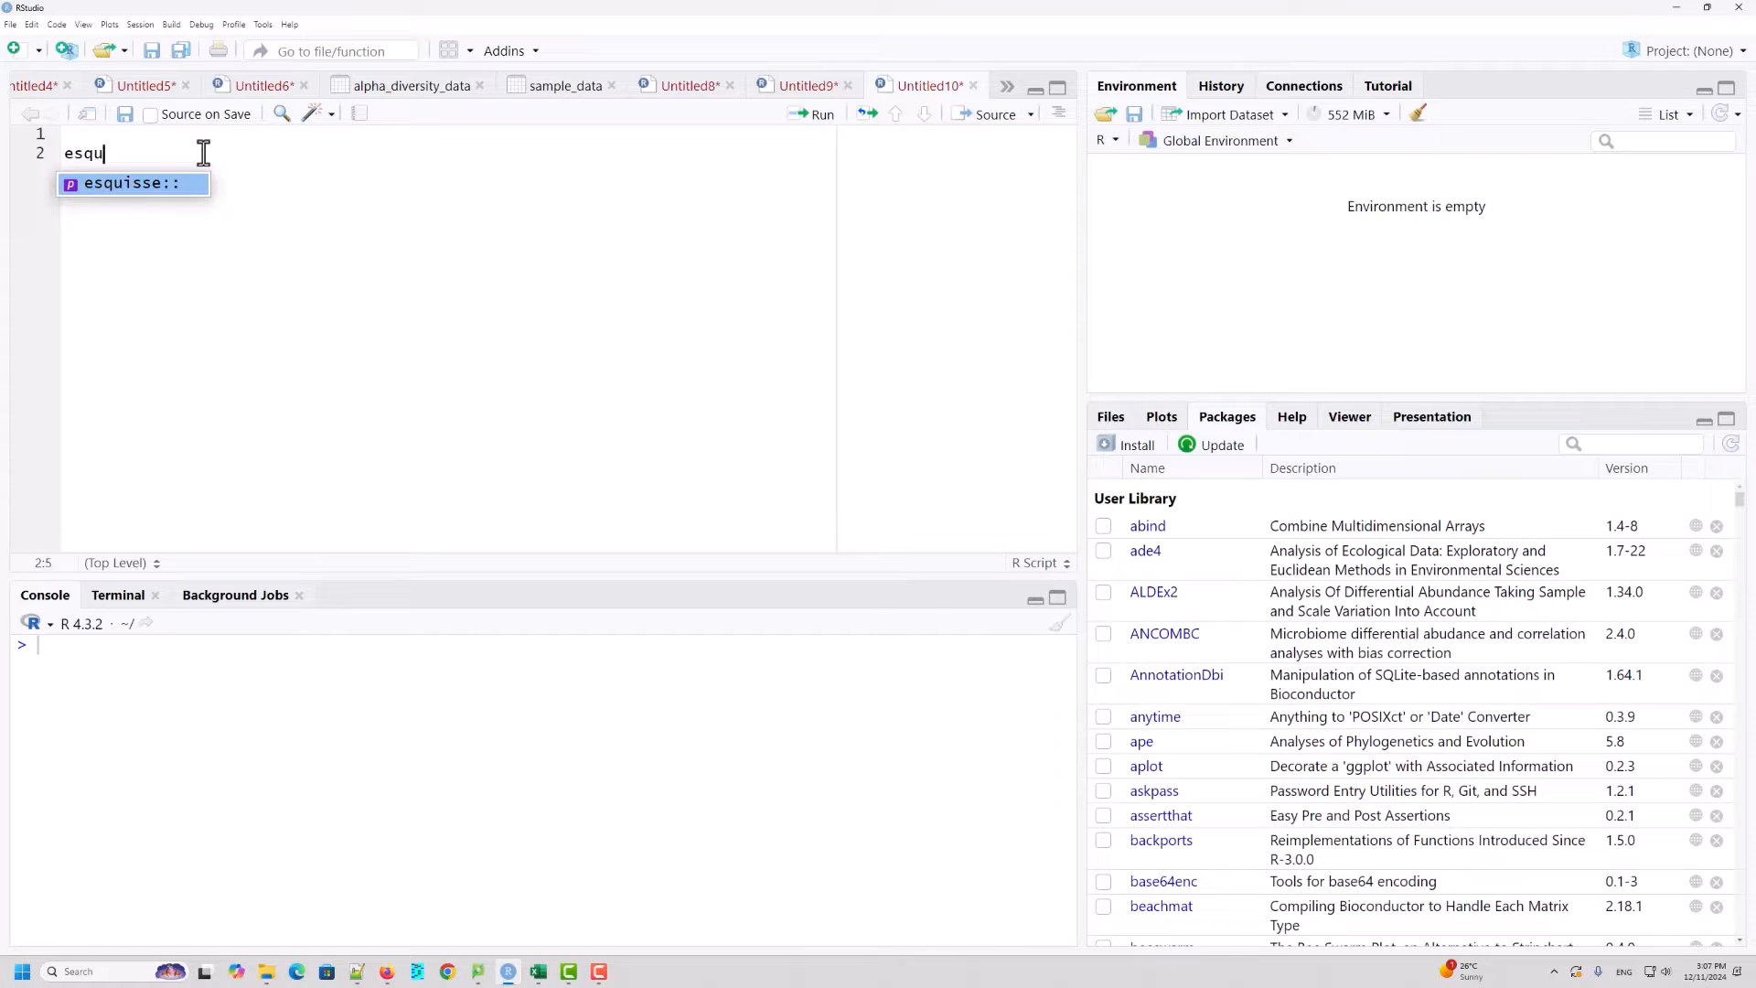
pyautogui.press('BackSpace')
pyautogui.write('ss')
pyautogui.press('Tab')
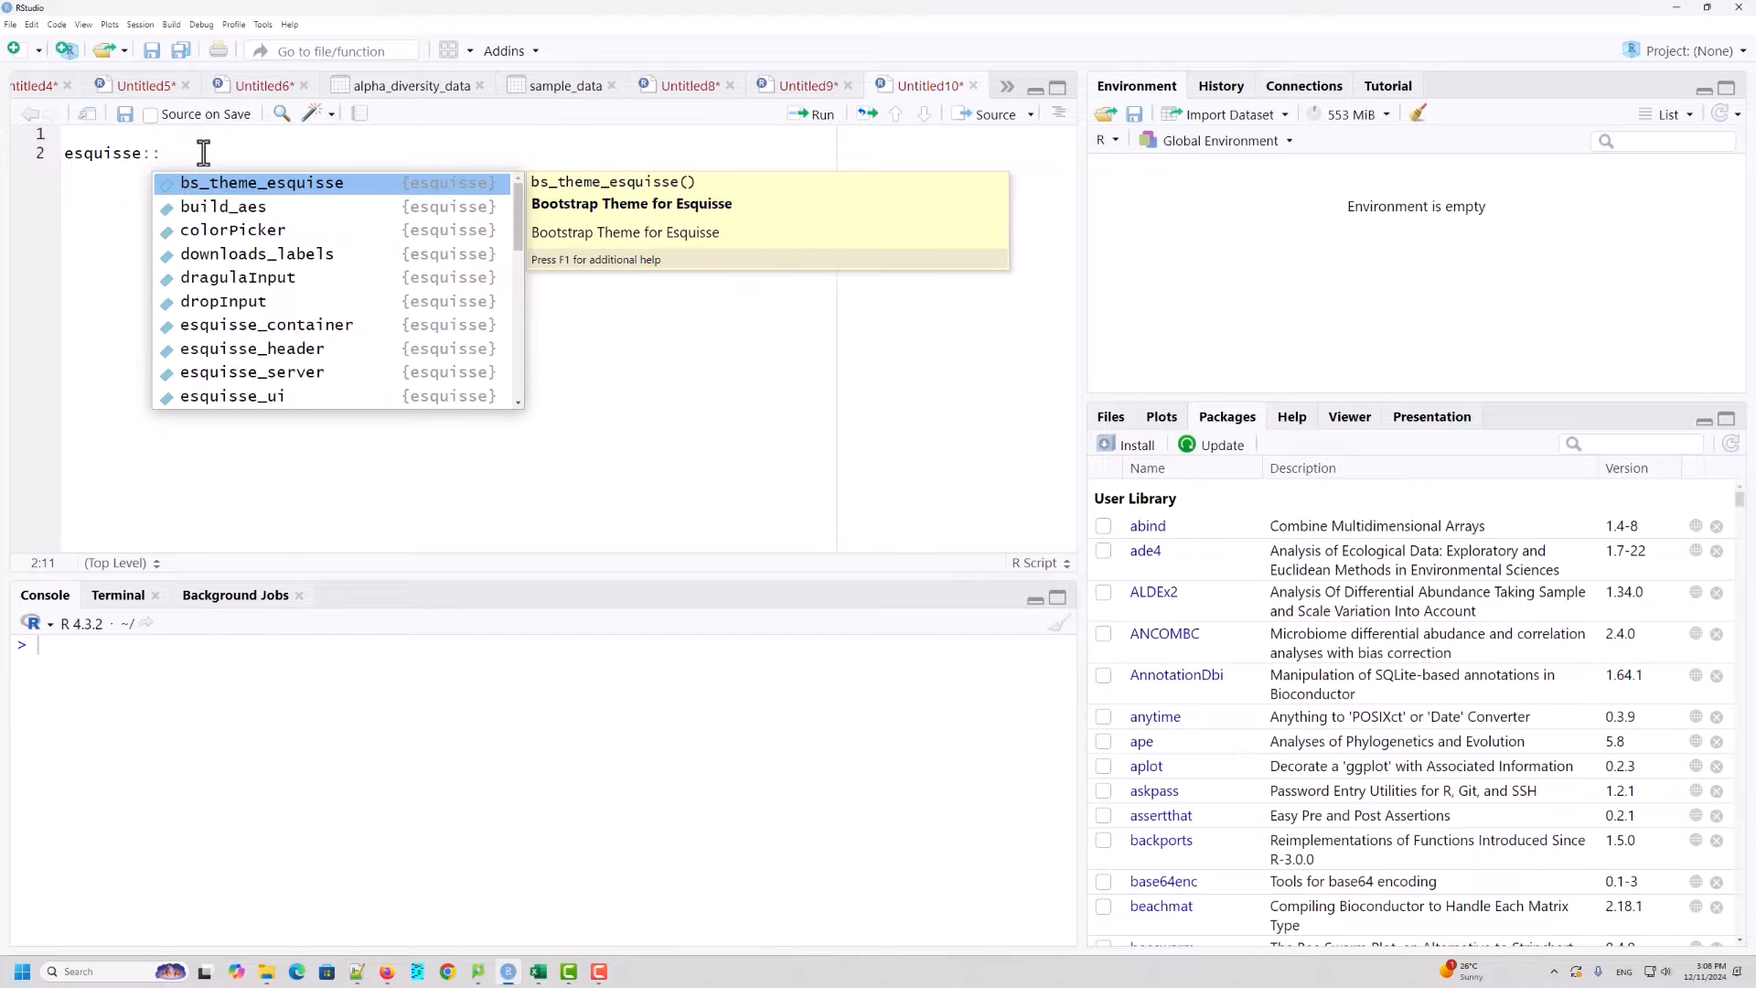
pyautogui.press('BackSpace')
pyautogui.press('BackSpace')
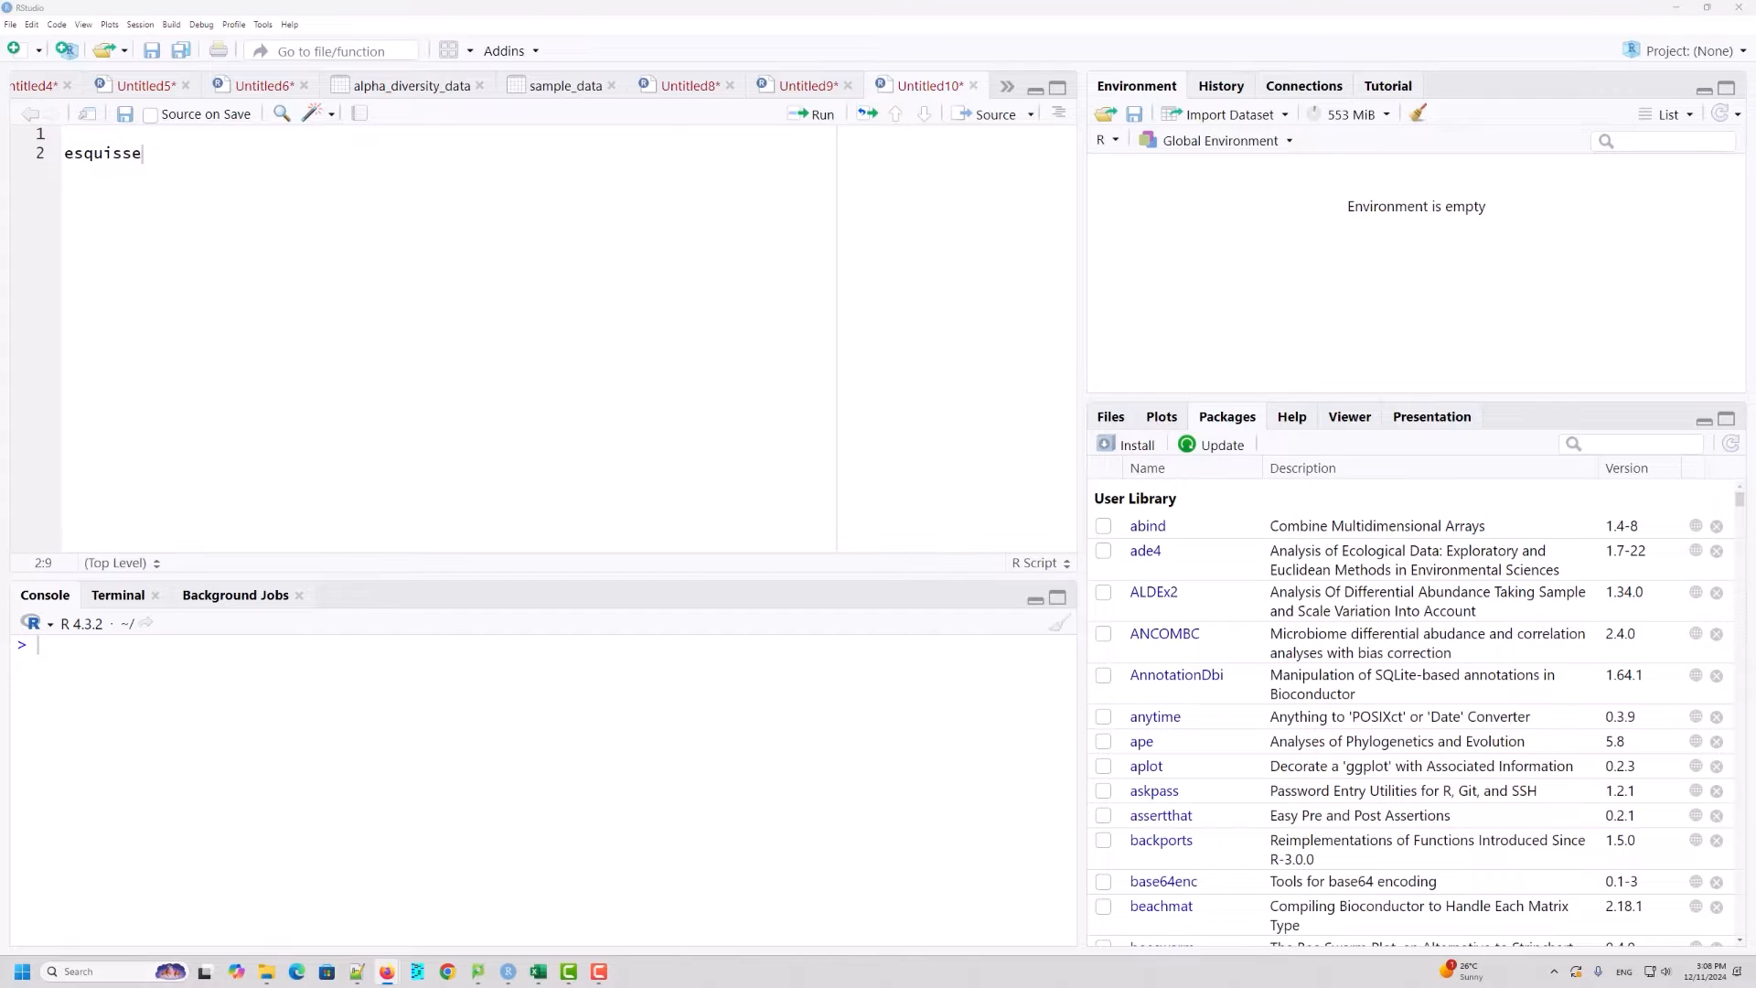
# Step: Copy the package name esquisse from line 2 of the script
pyautogui.click(186, 166)
pyautogui.moveTo(143, 153); pyautogui.dragTo(66, 152)
pyautogui.hotkey('ctrl', 'c')
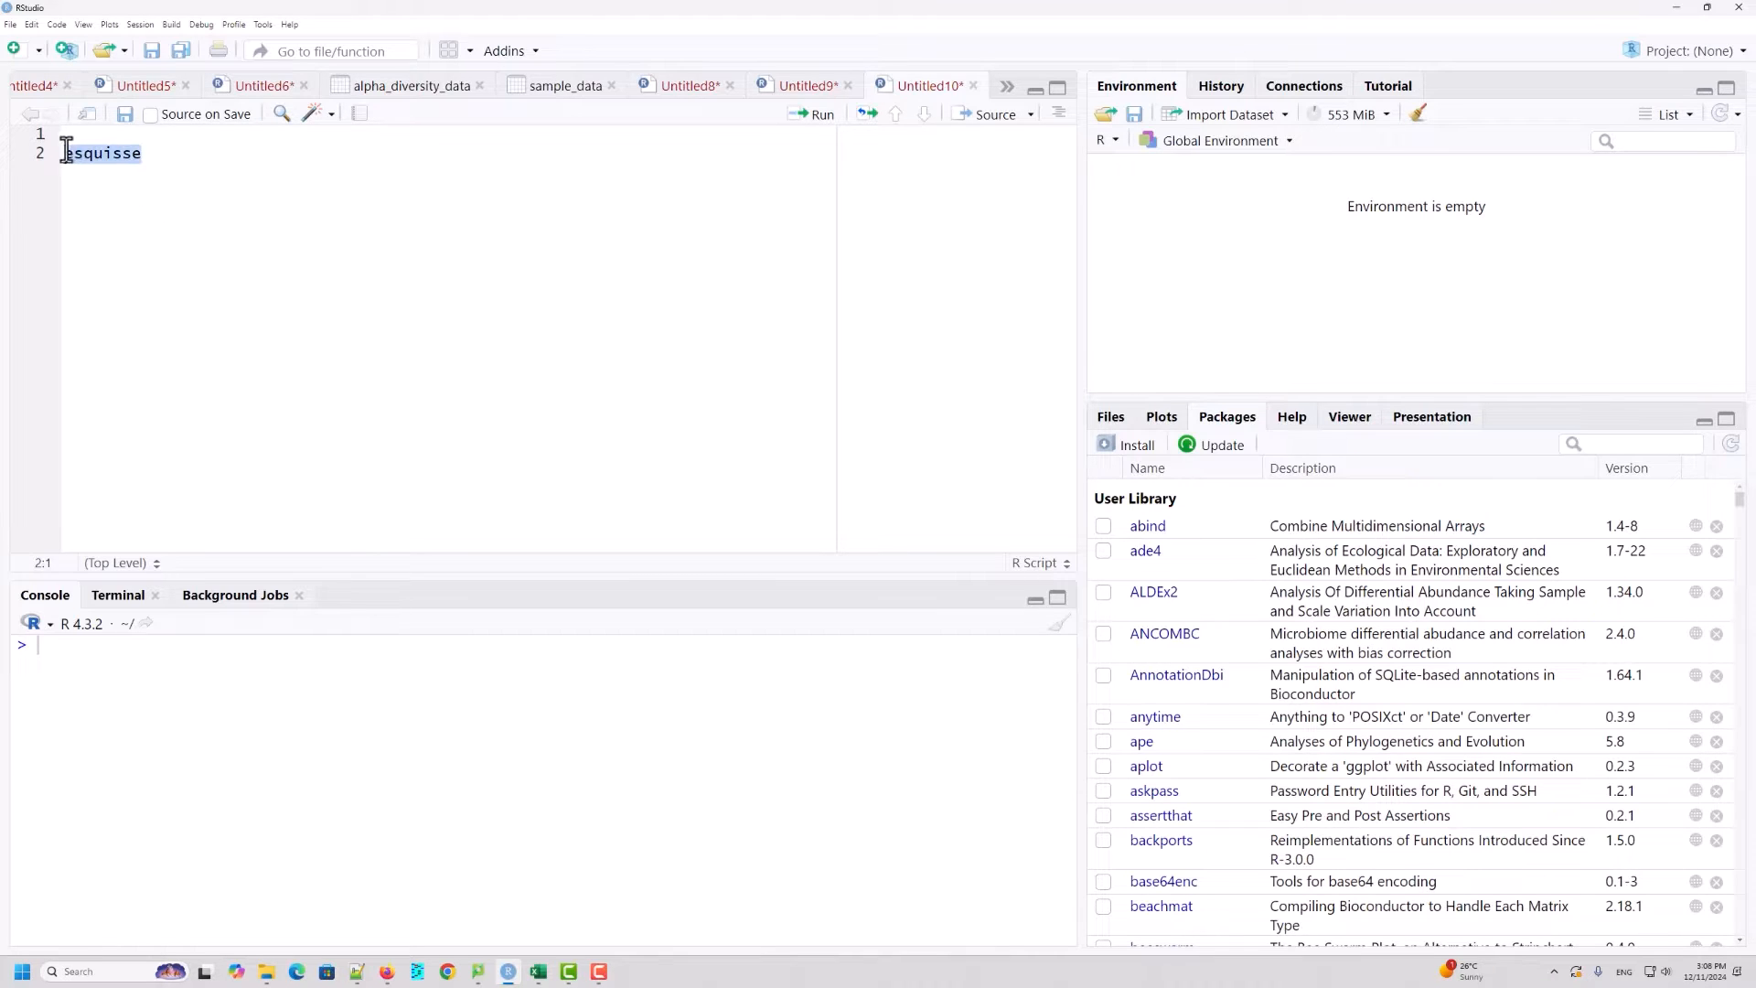
# Step: Add install.packages("esquisse") on a new line below the package name
pyautogui.click(98, 166)
pyautogui.press('Return')
pyautogui.write('install')
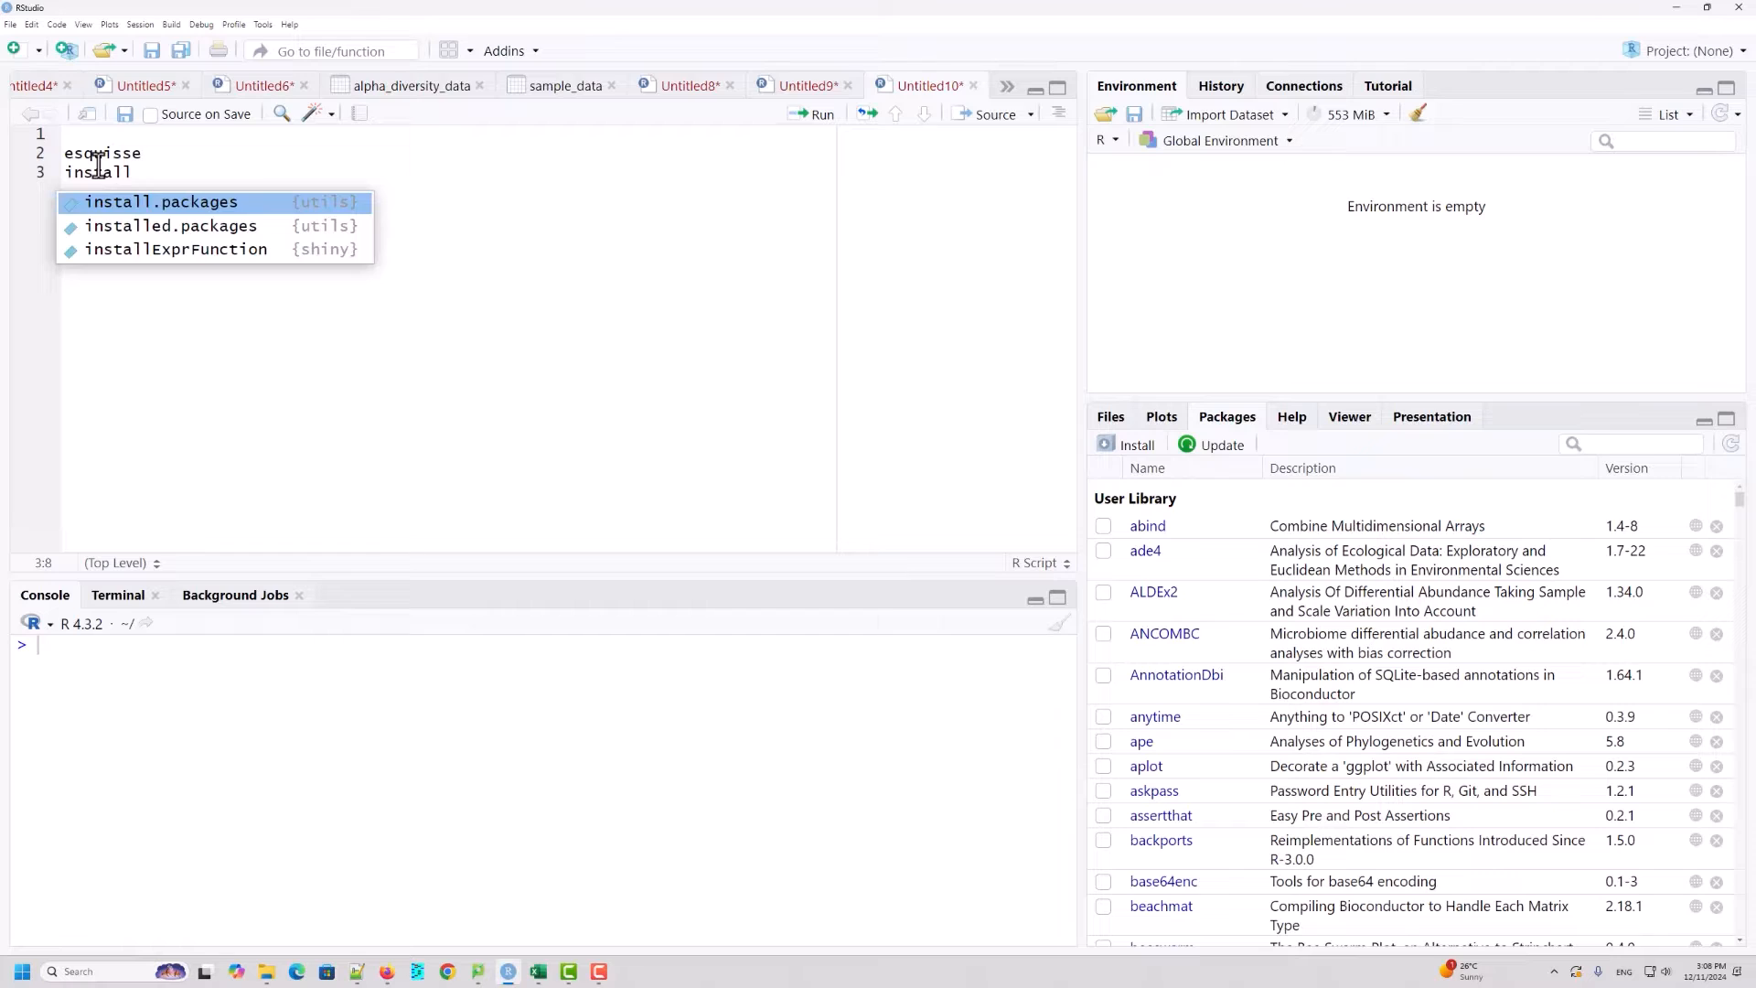
pyautogui.press('Return')
pyautogui.write('"')
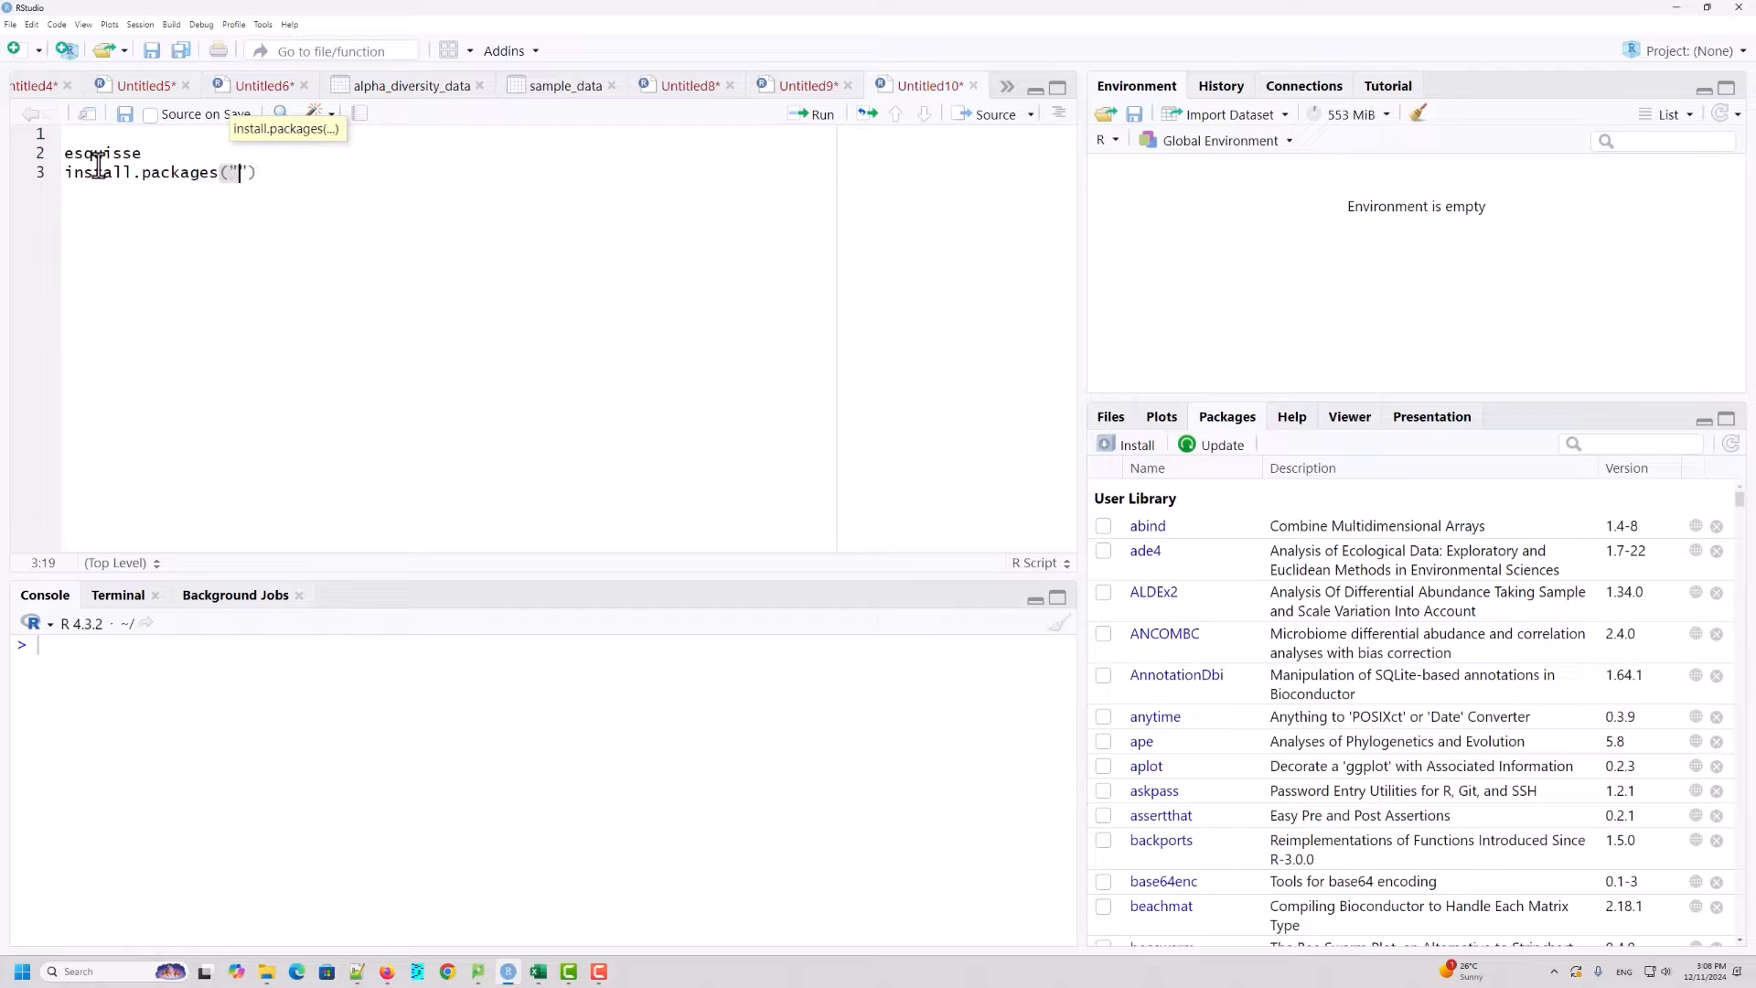
pyautogui.write('esquisse')
# Step: Run the install.packages line and decline restarting R before the installation
pyautogui.click(485, 180)
pyautogui.click(811, 117)
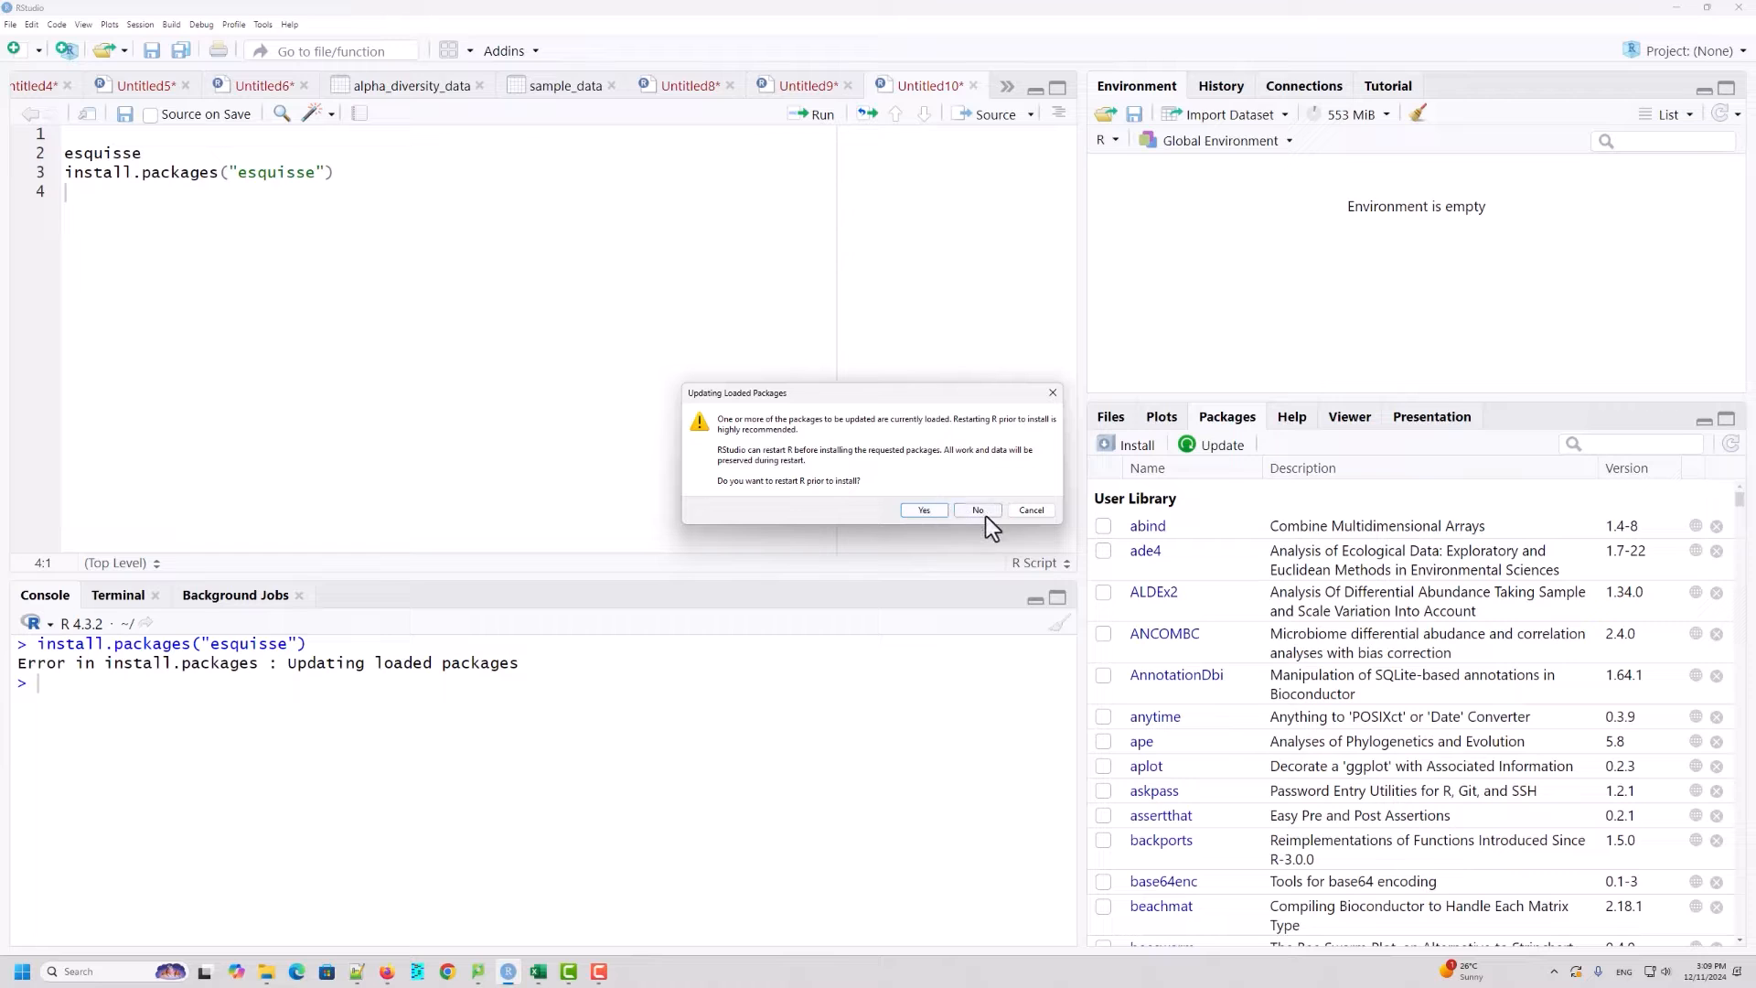
pyautogui.hotkey('alt', 'Tab')
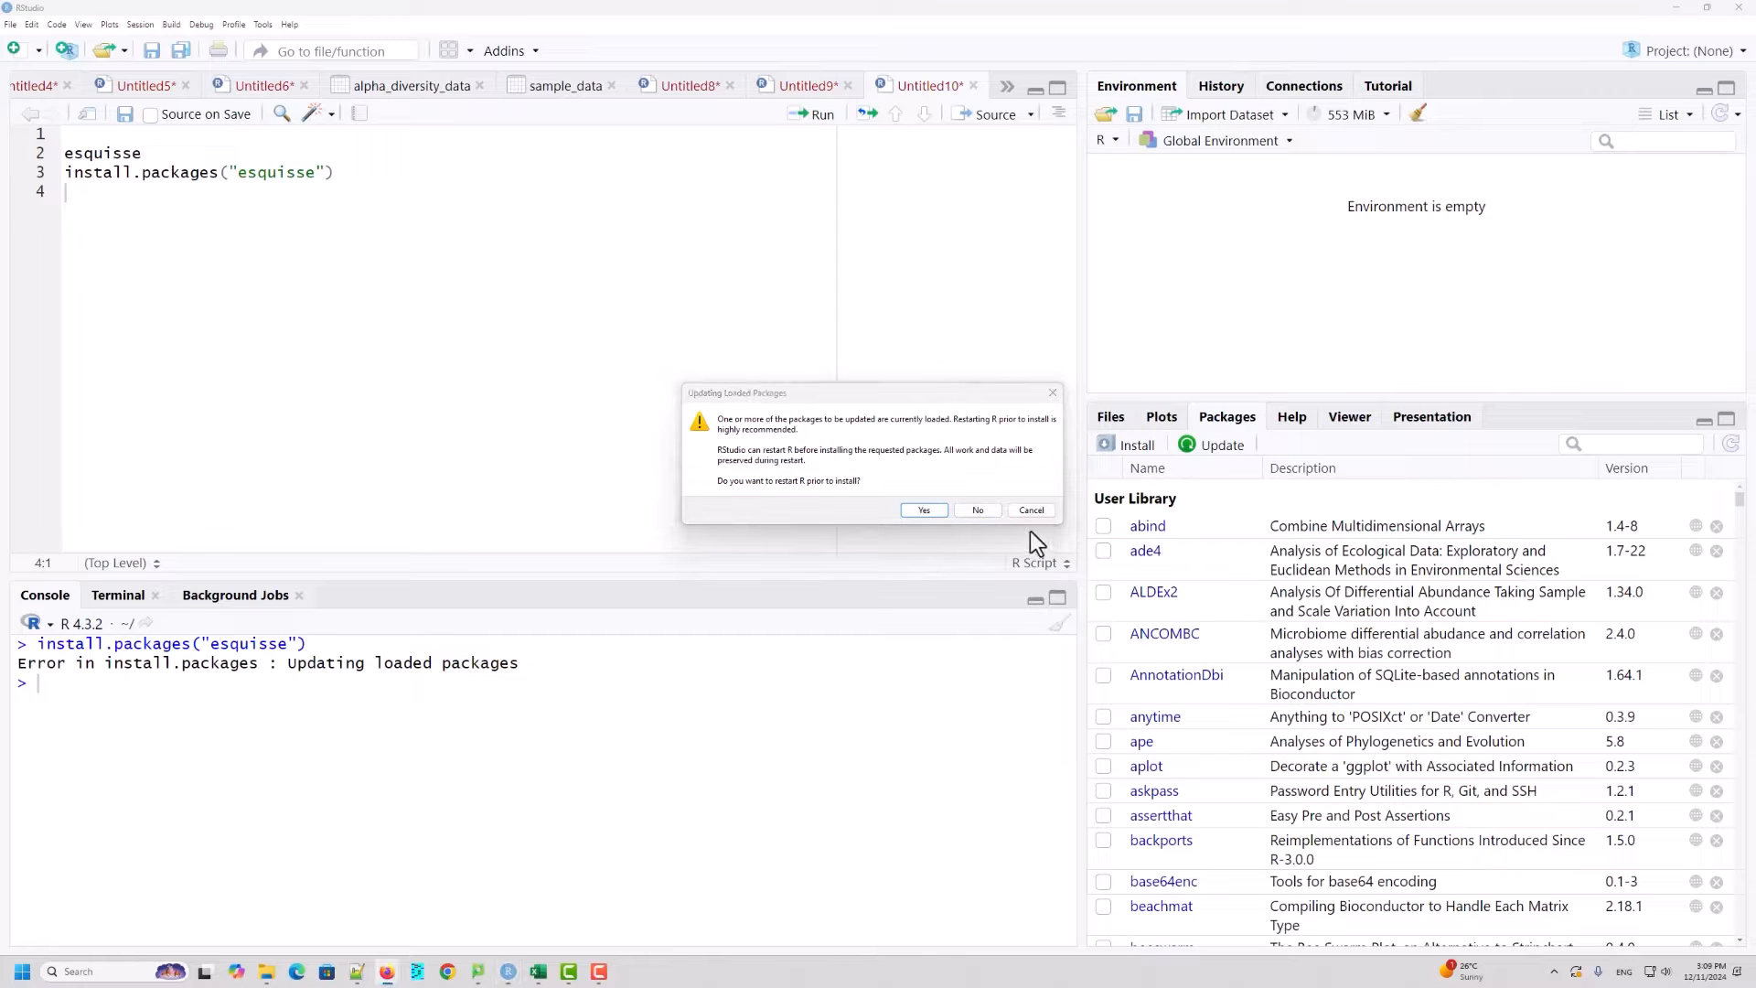
pyautogui.click(986, 513)
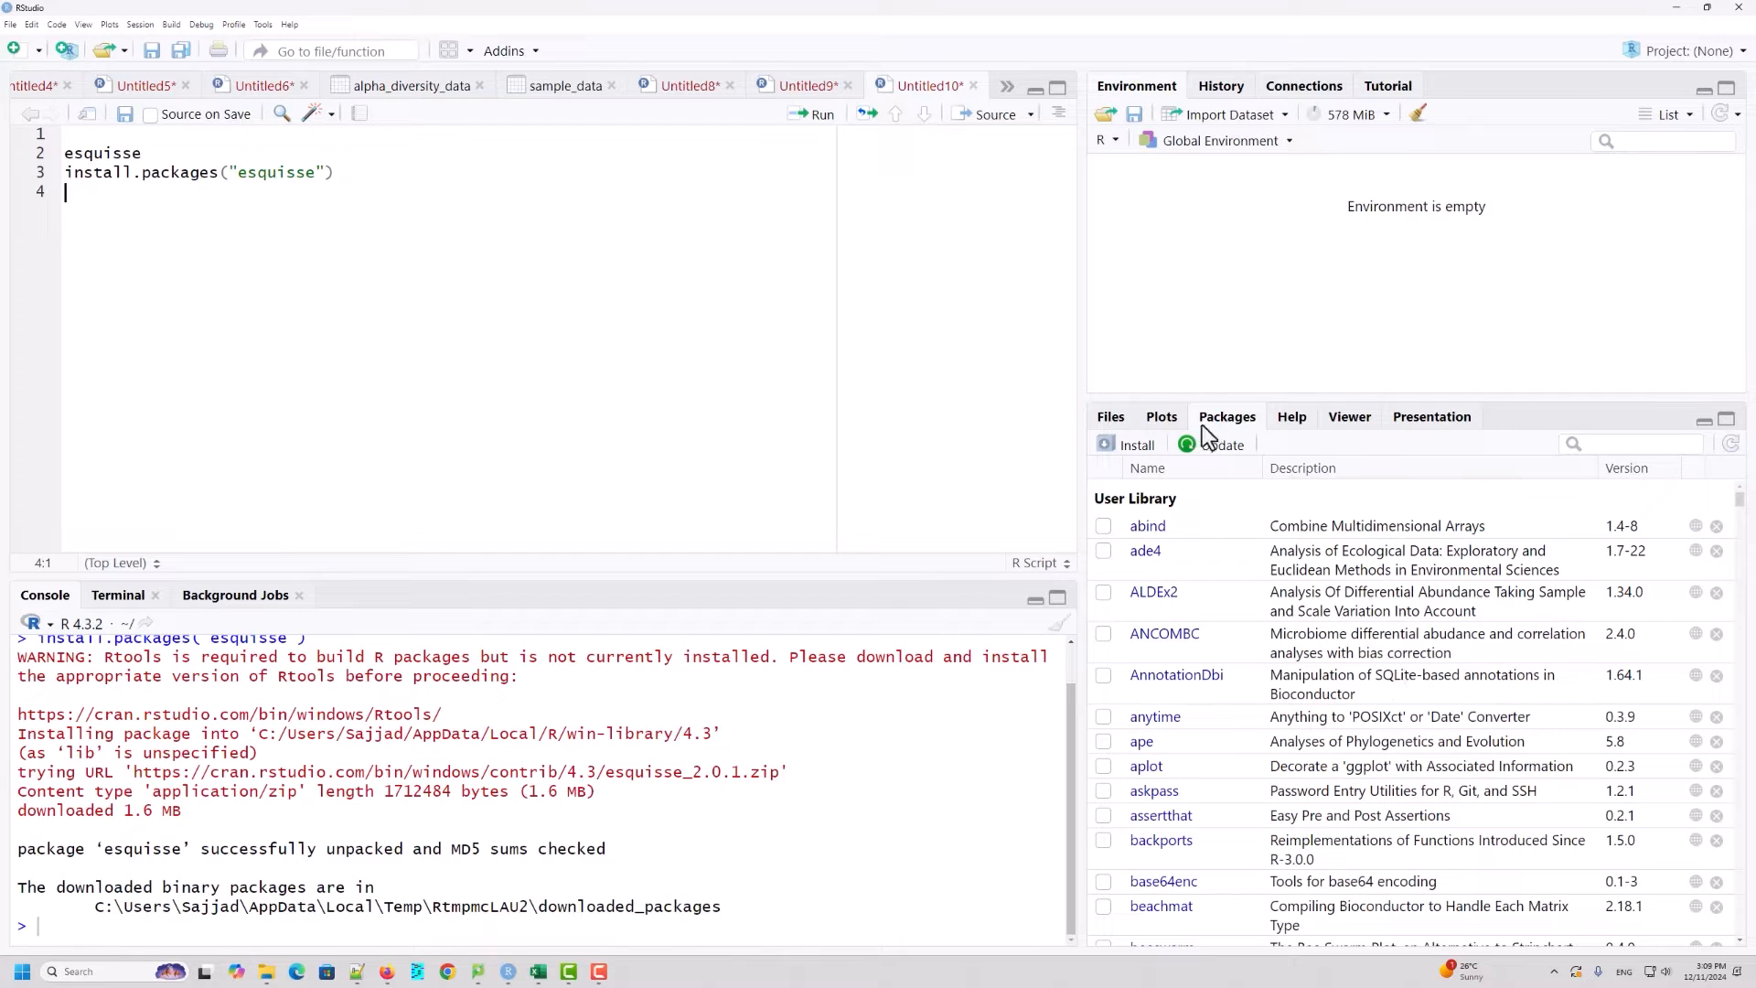
pyautogui.click(1164, 420)
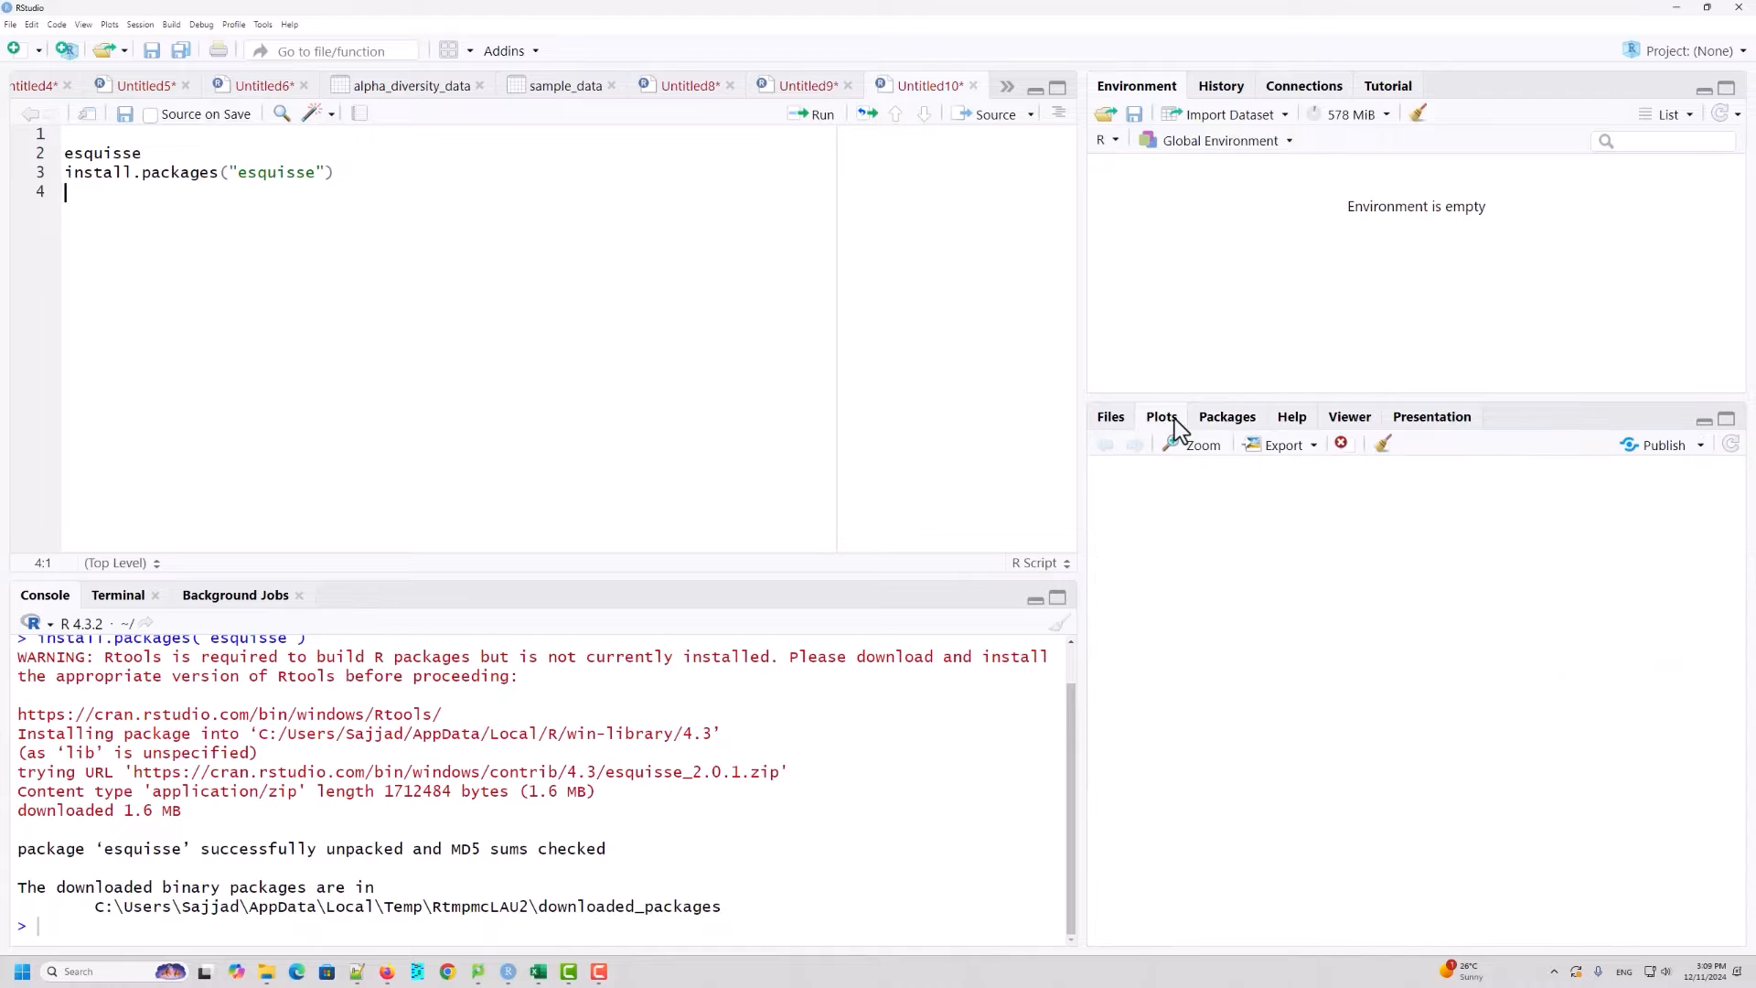
pyautogui.click(1226, 419)
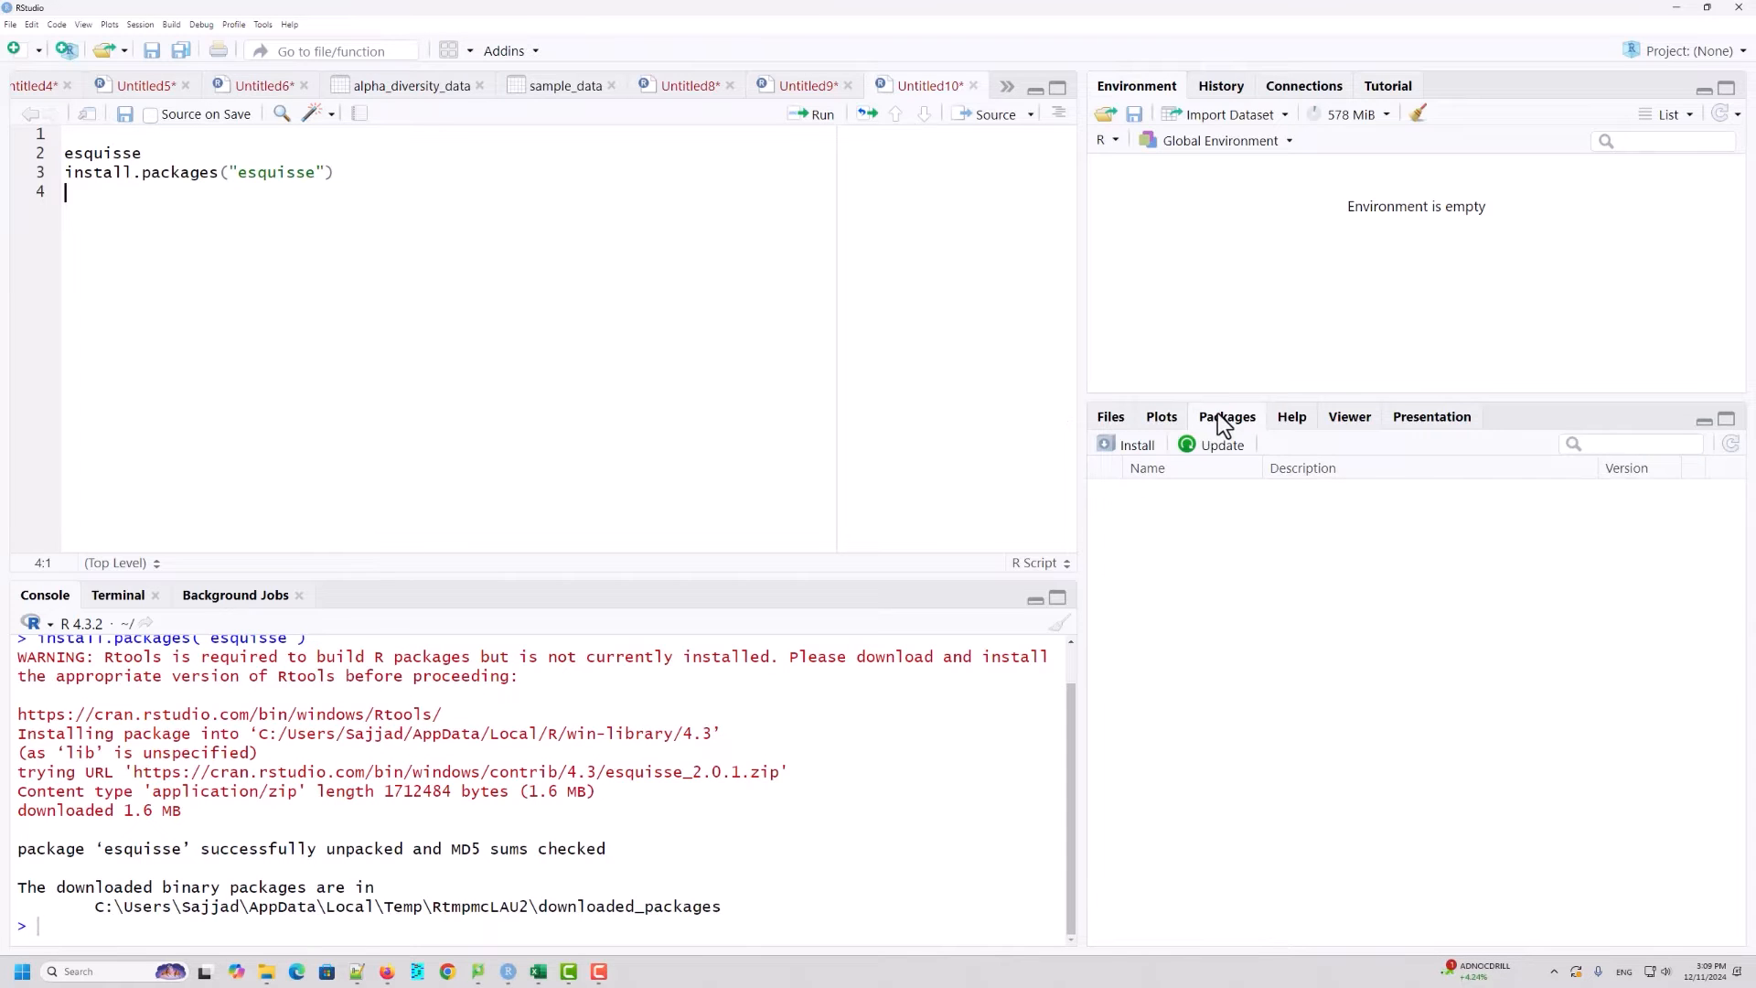
pyautogui.click(1137, 450)
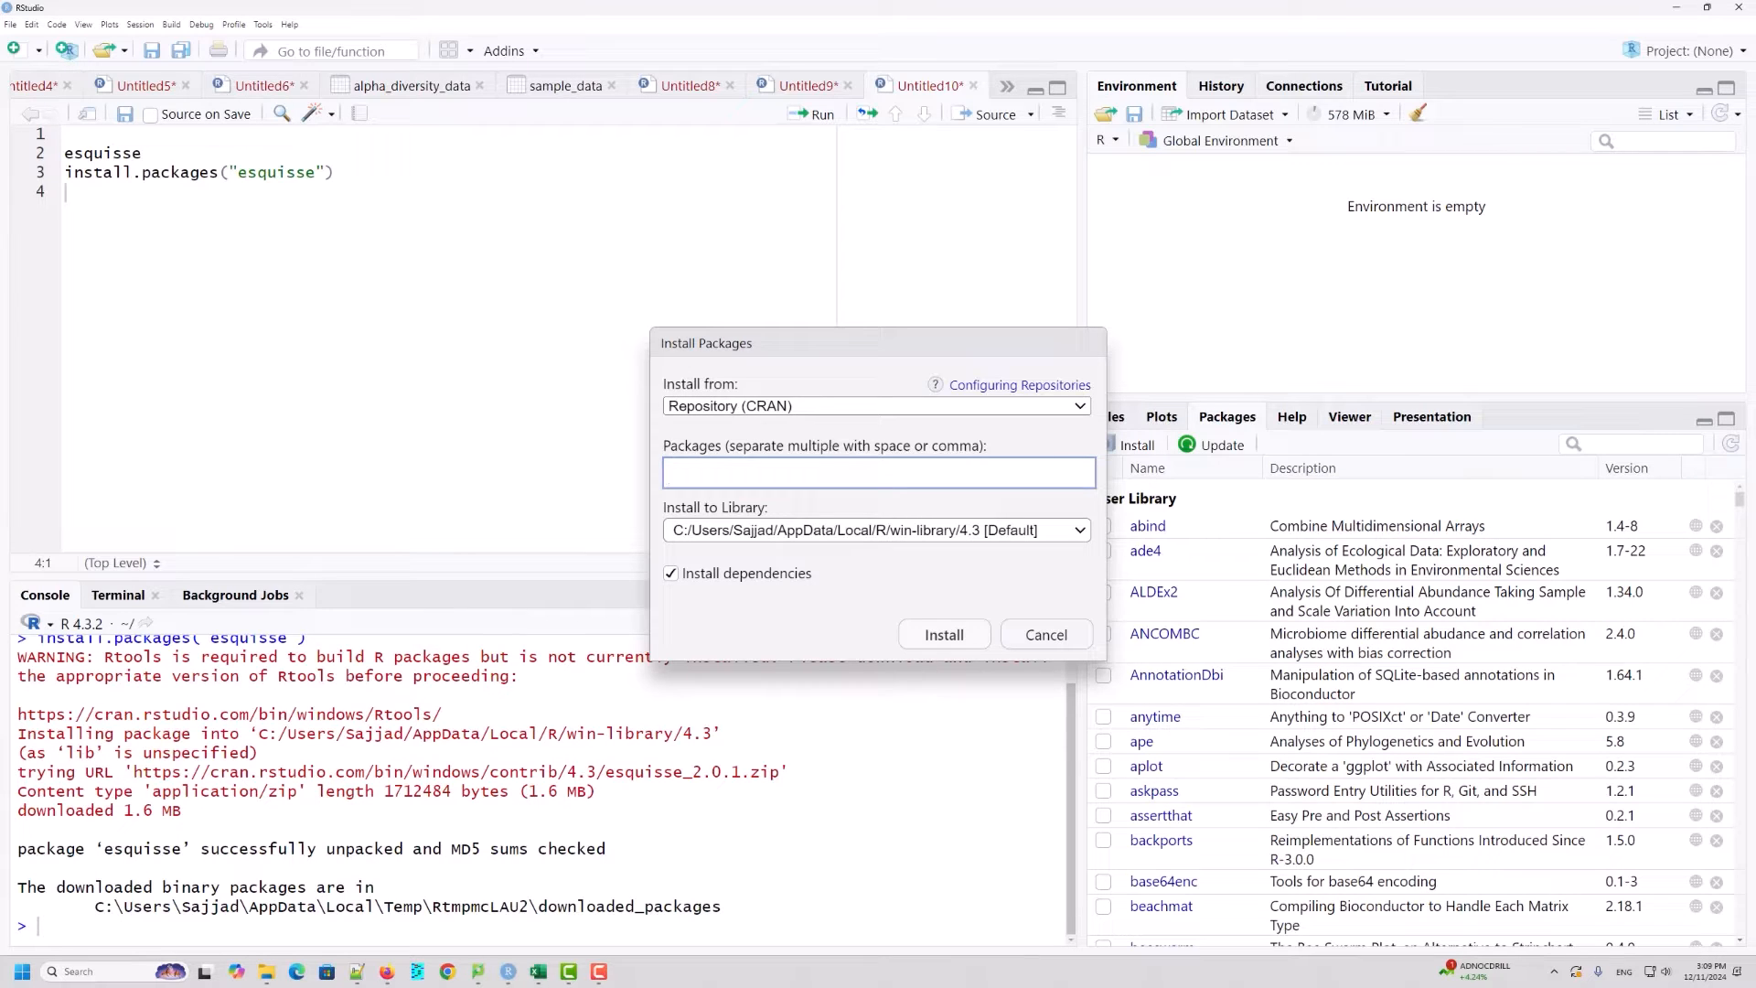
pyautogui.hotkey('alt', 'Tab')
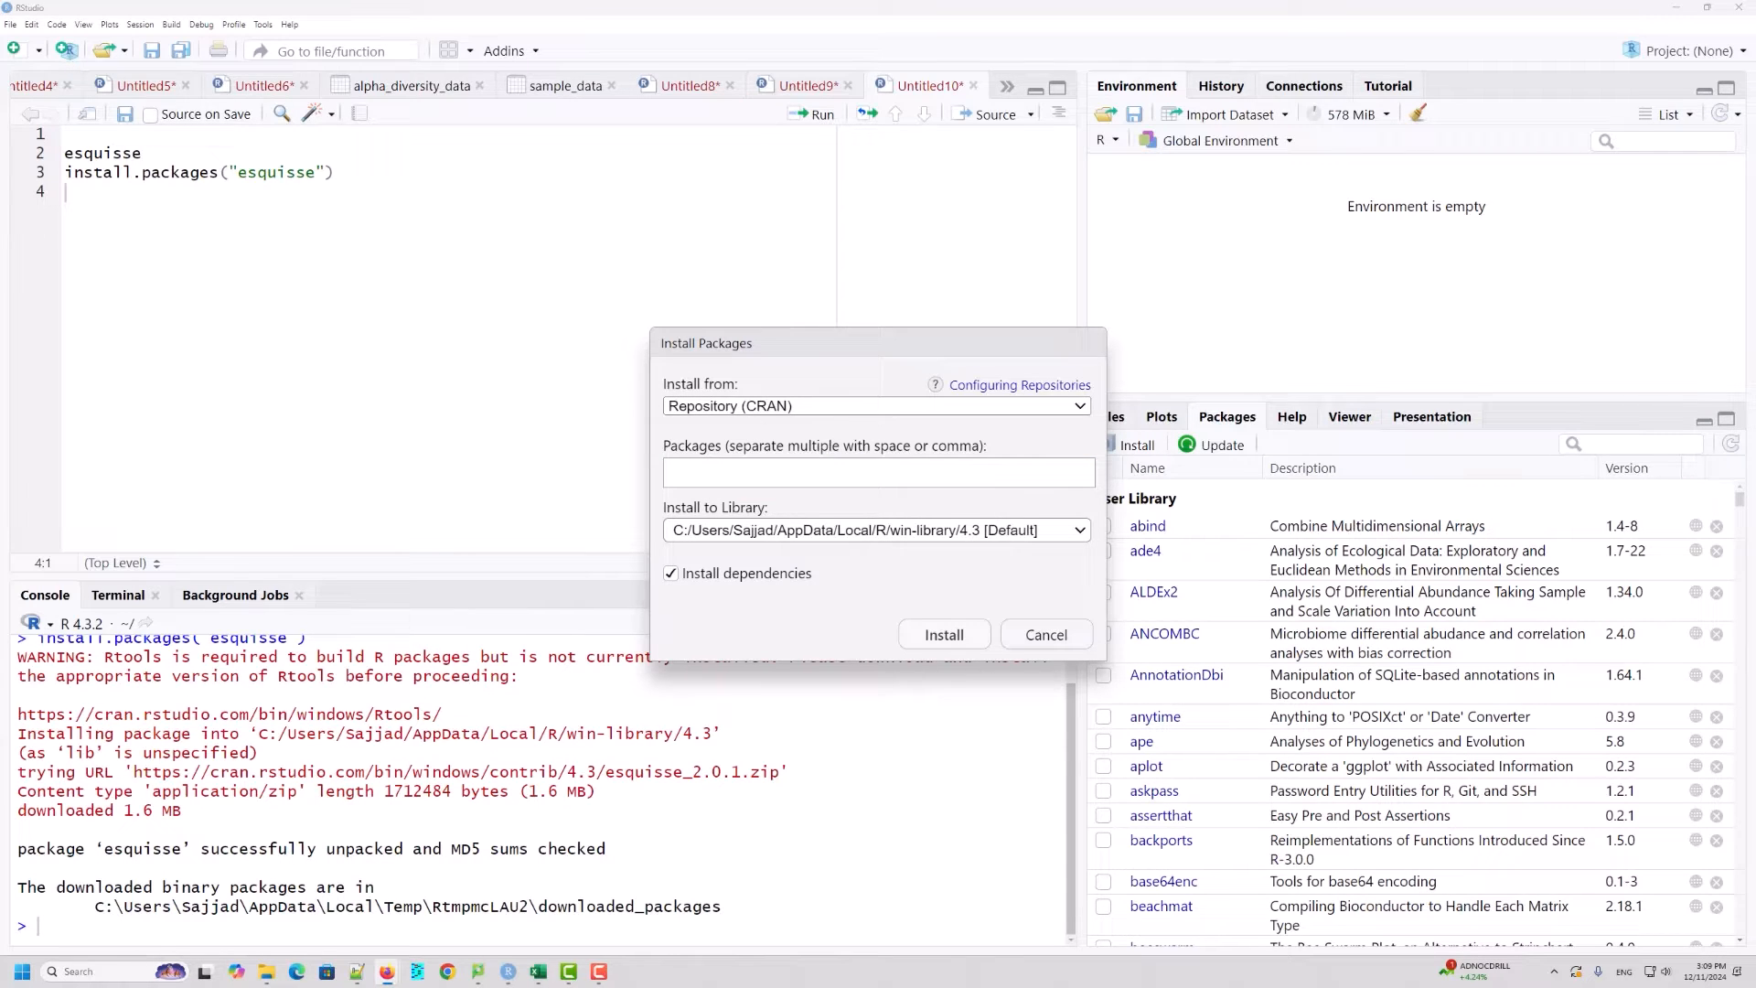
pyautogui.click(692, 472)
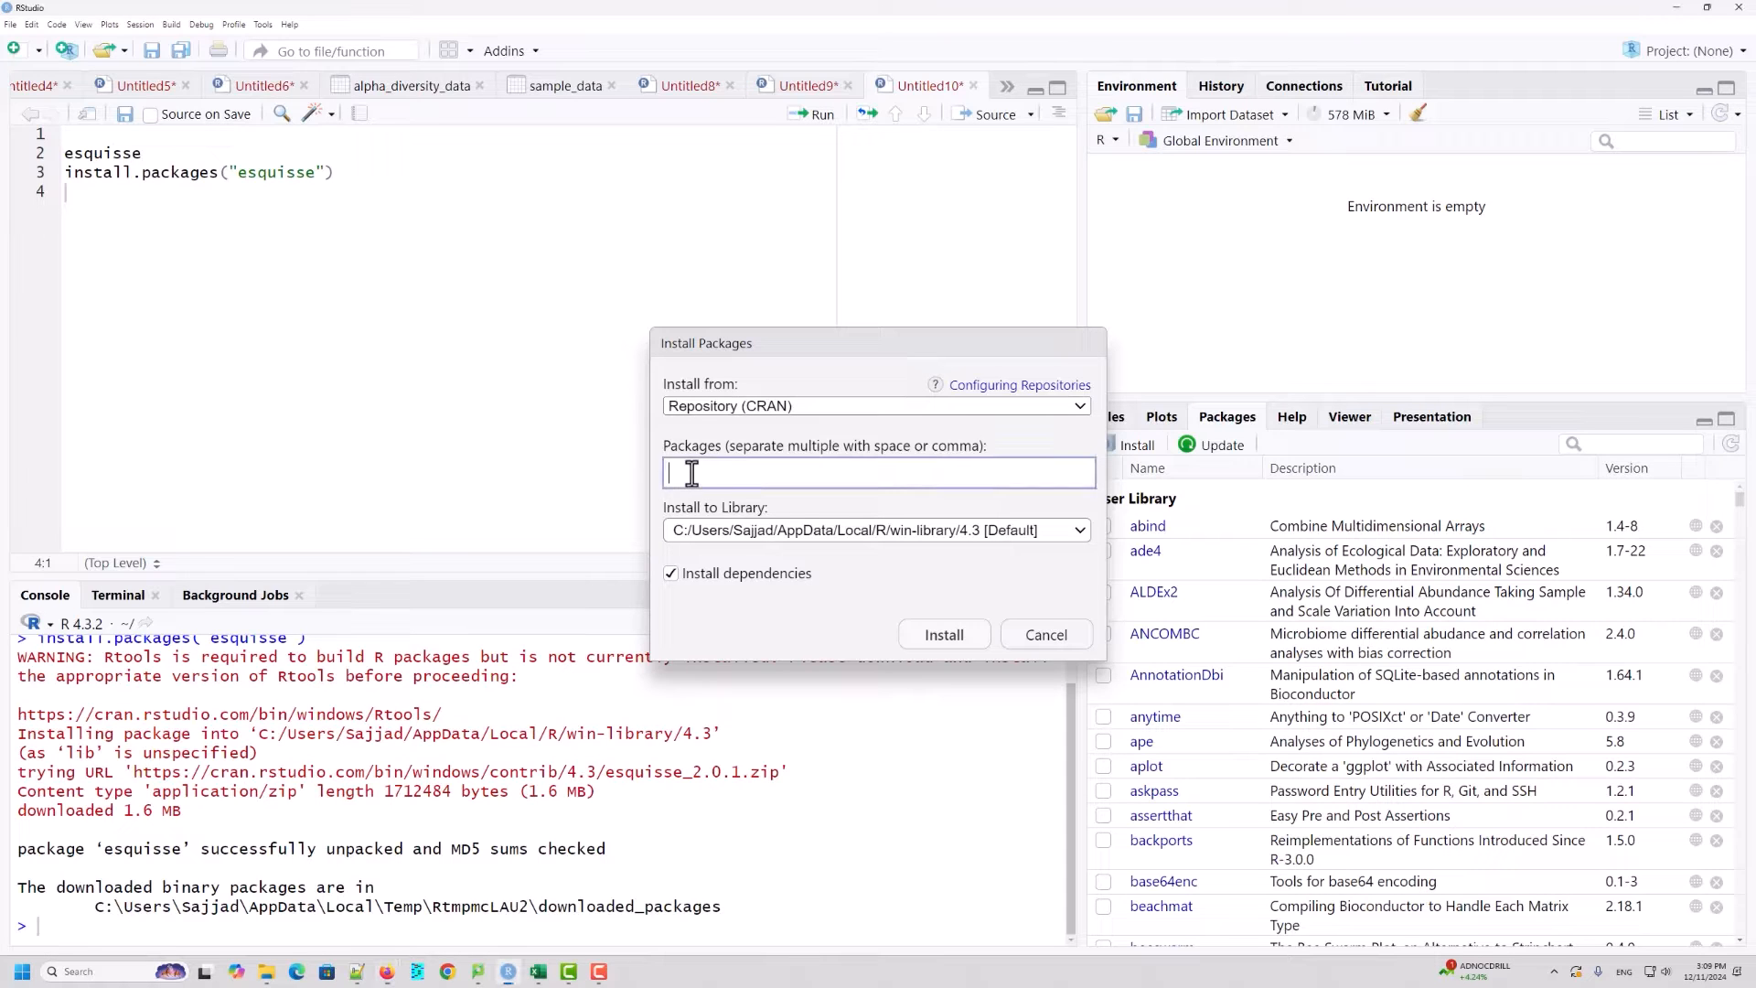
pyautogui.hotkey('ctrl', 'v')
pyautogui.click(691, 508)
pyautogui.click(1041, 637)
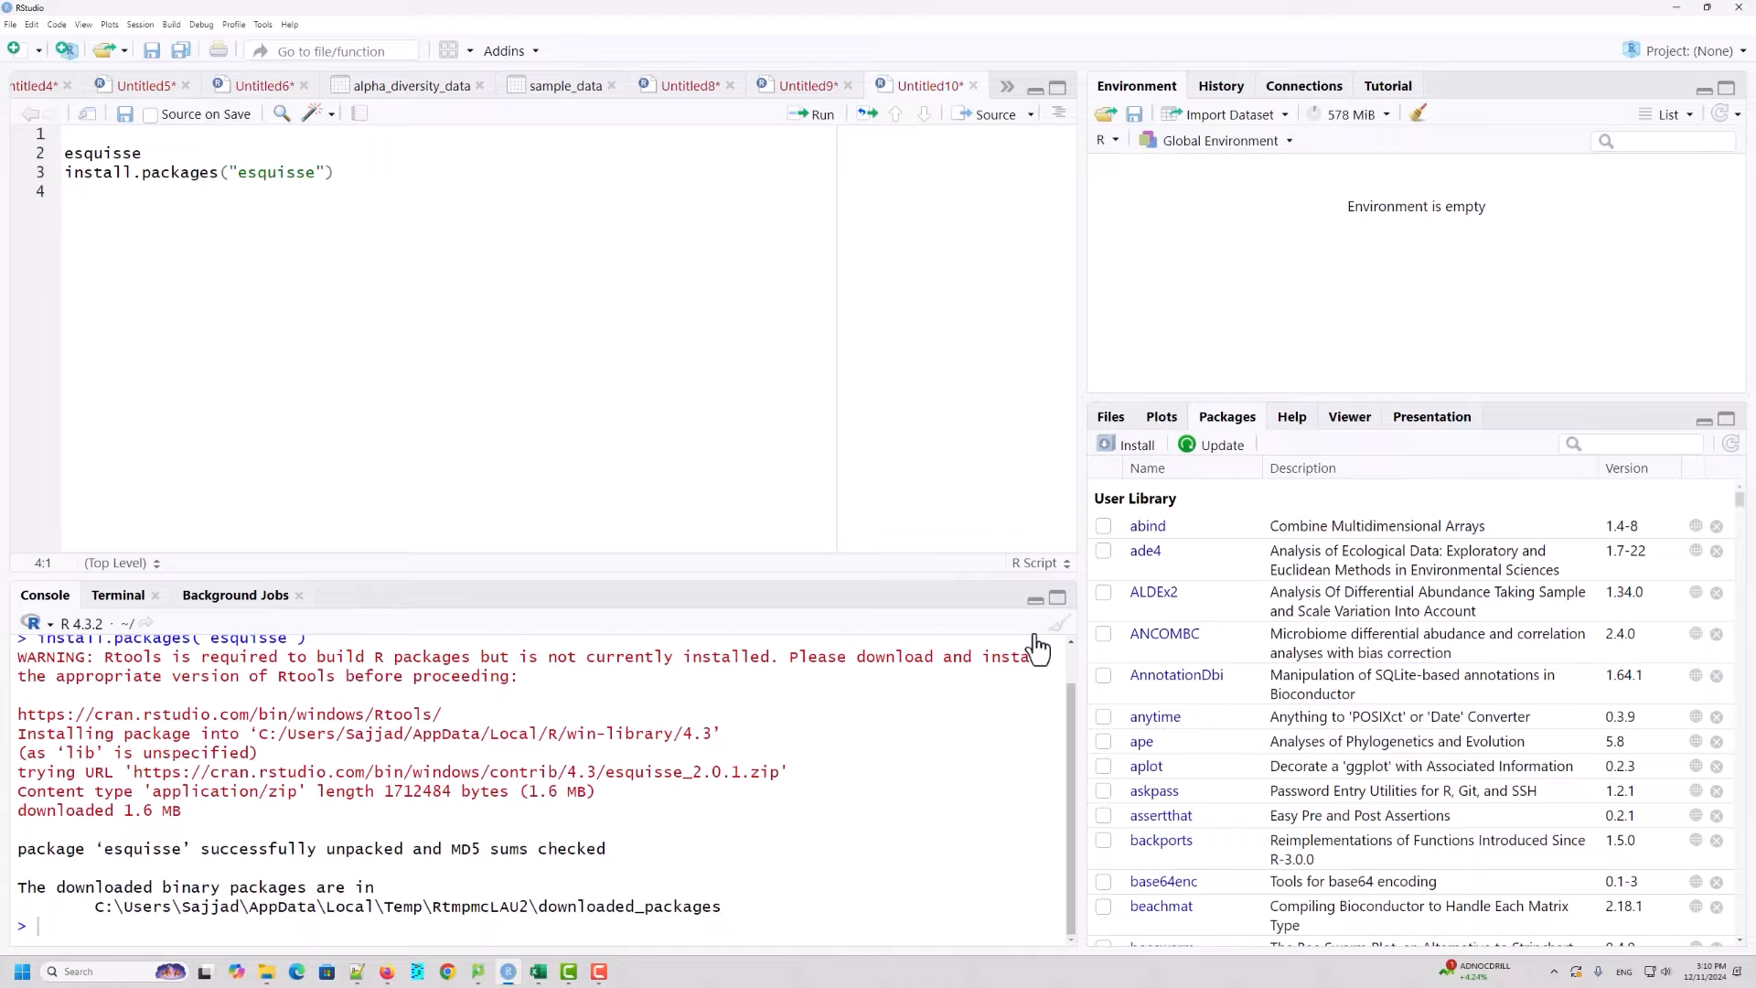
pyautogui.hotkey('alt', 'Tab')
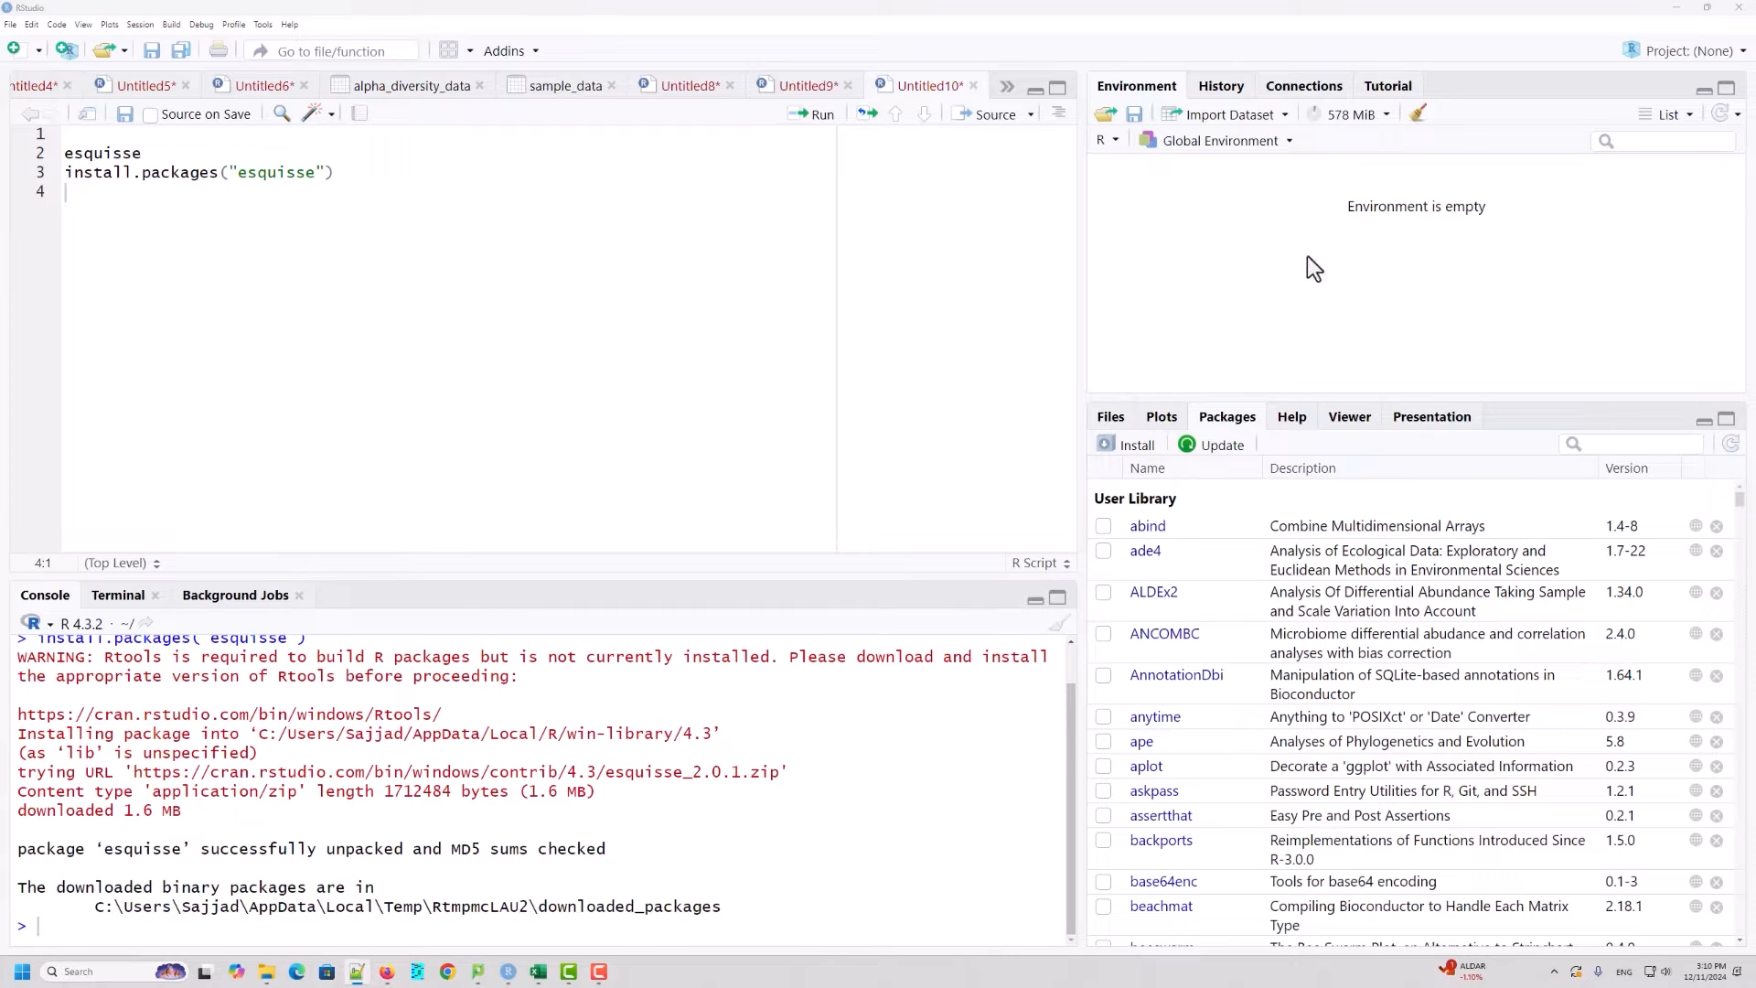
# Step: Add the call esquisse::esquissser() on line 4 of the script and run it
pyautogui.click(110, 197)
pyautogui.write('esq')
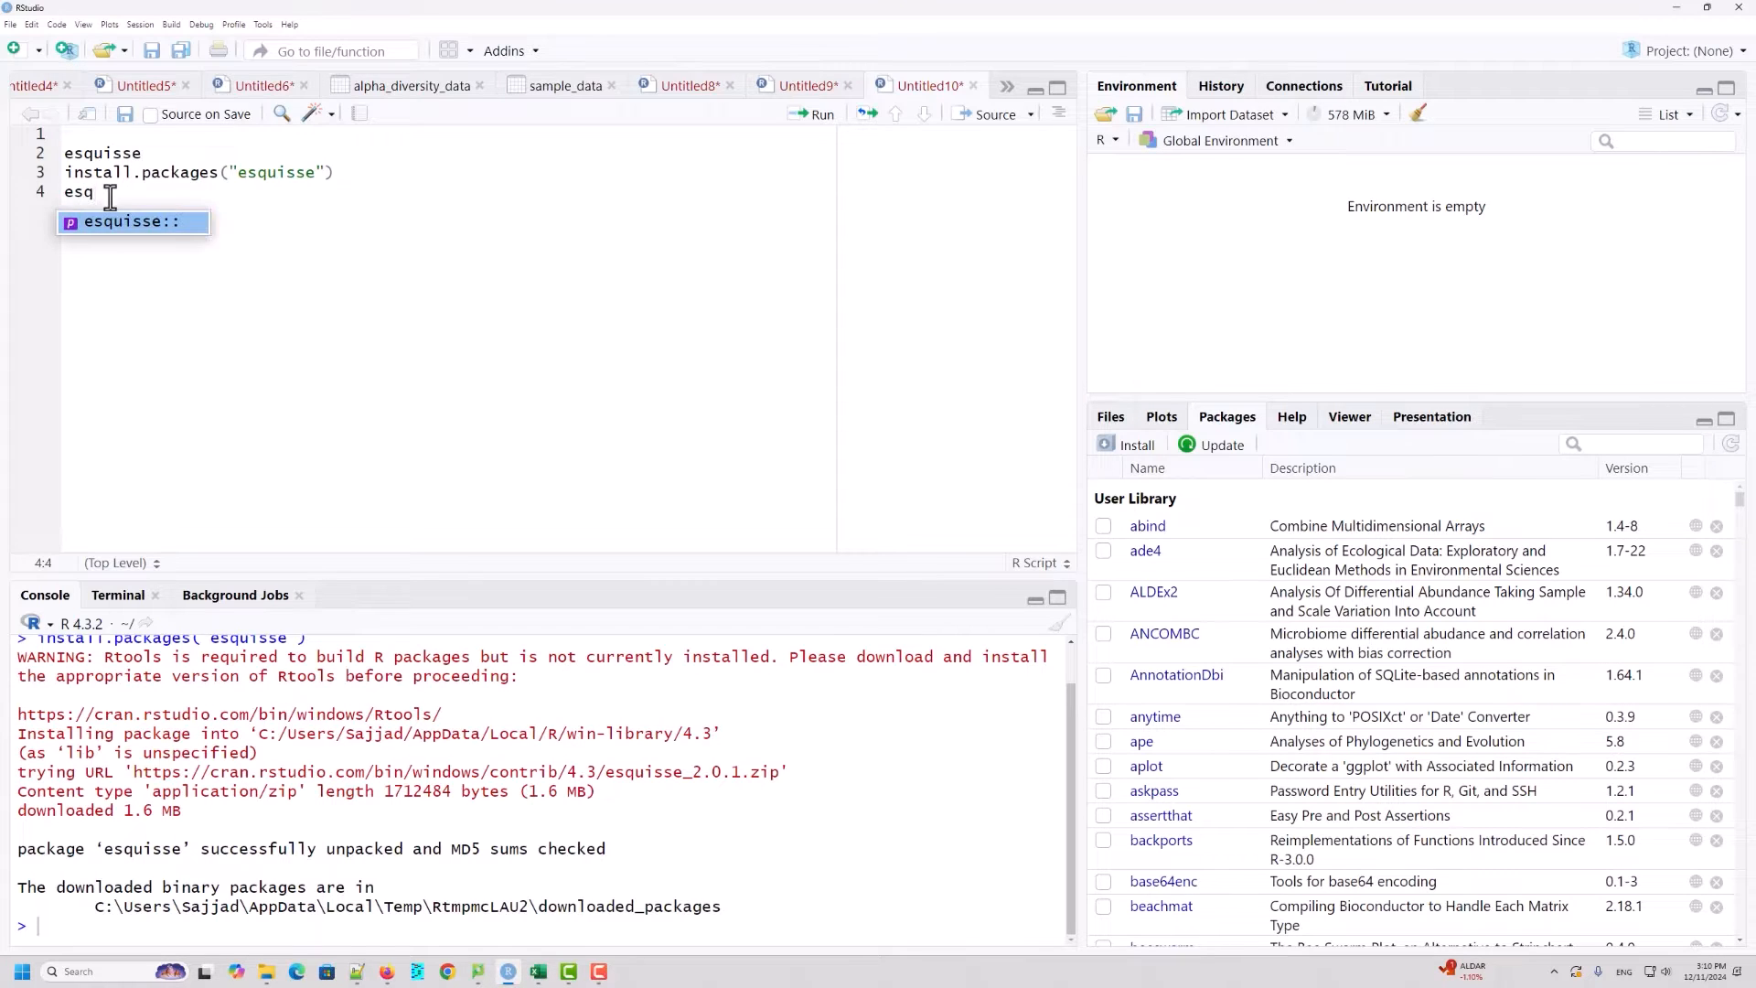
pyautogui.write('uisse')
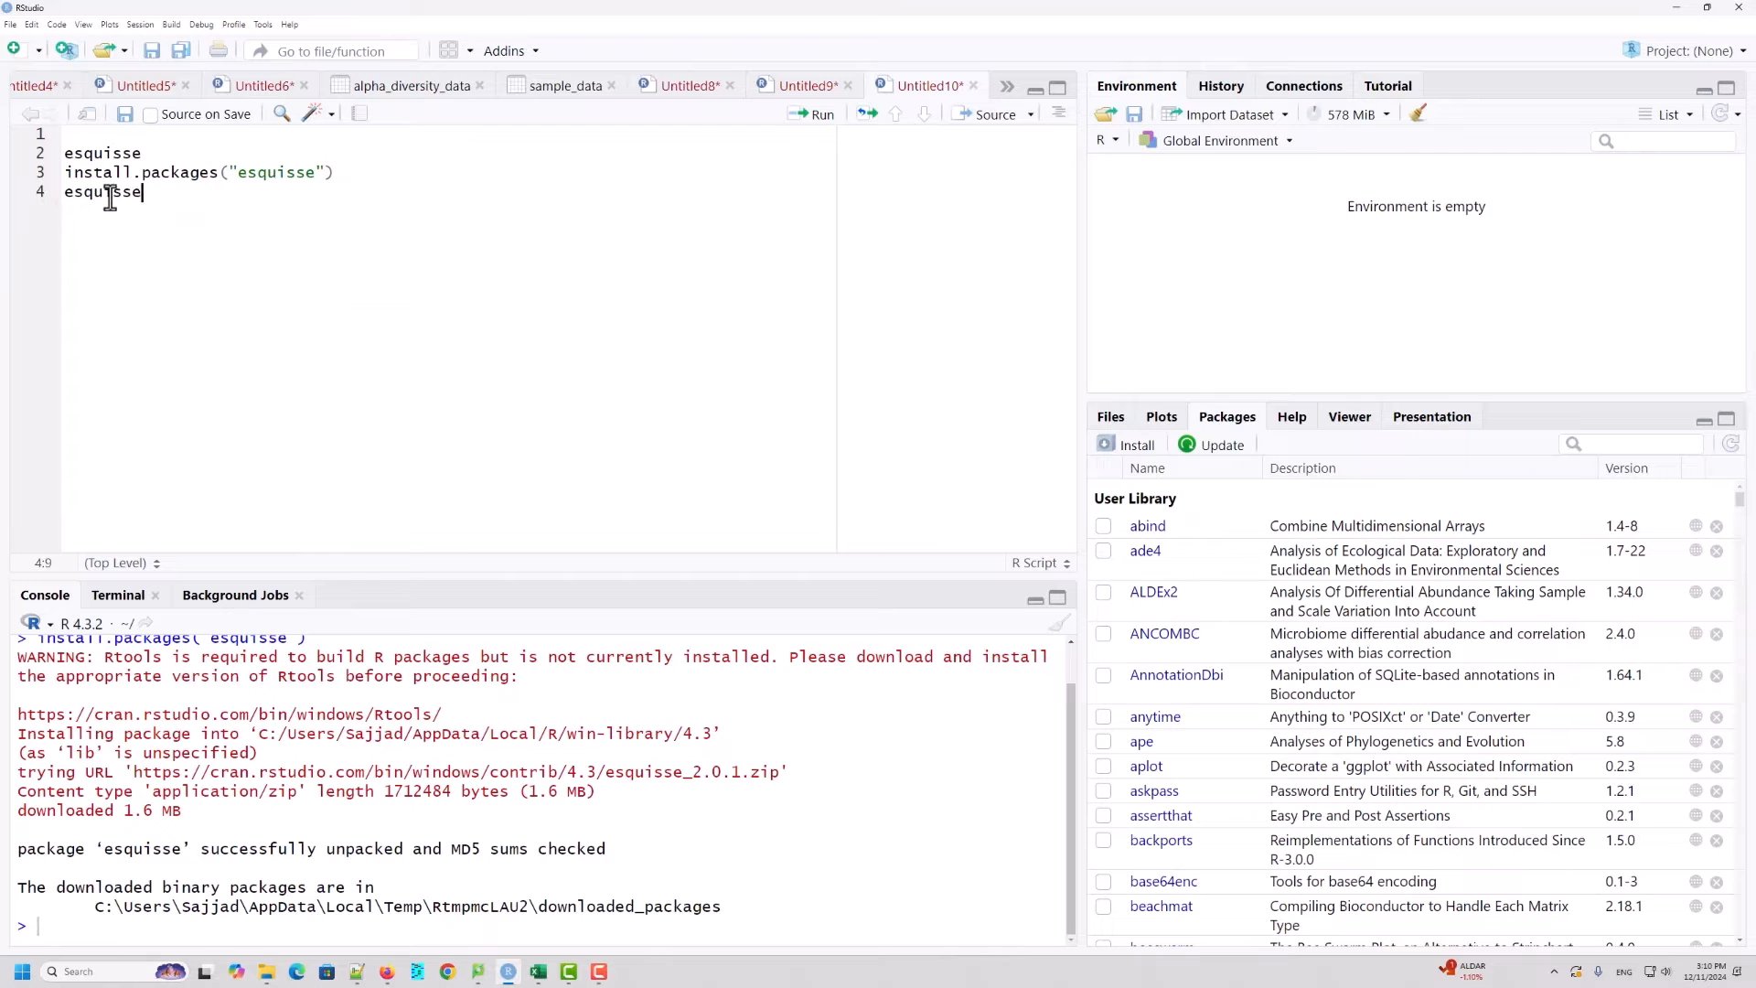
pyautogui.write('::')
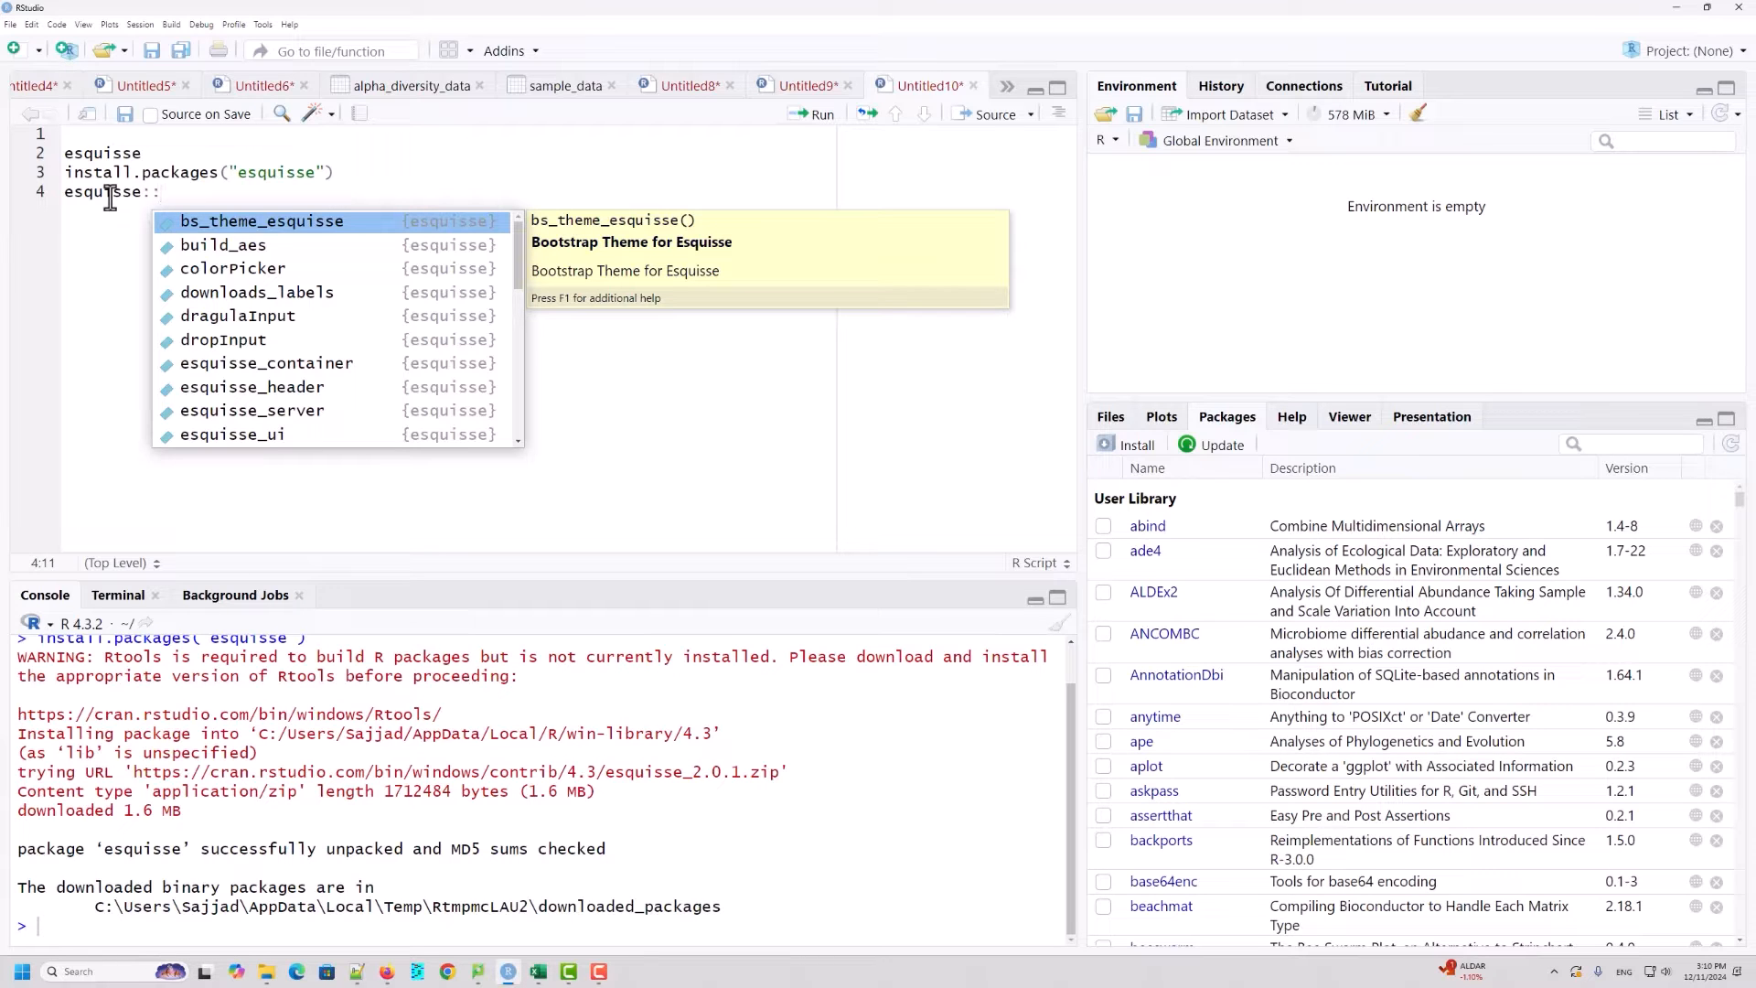
pyautogui.write('es')
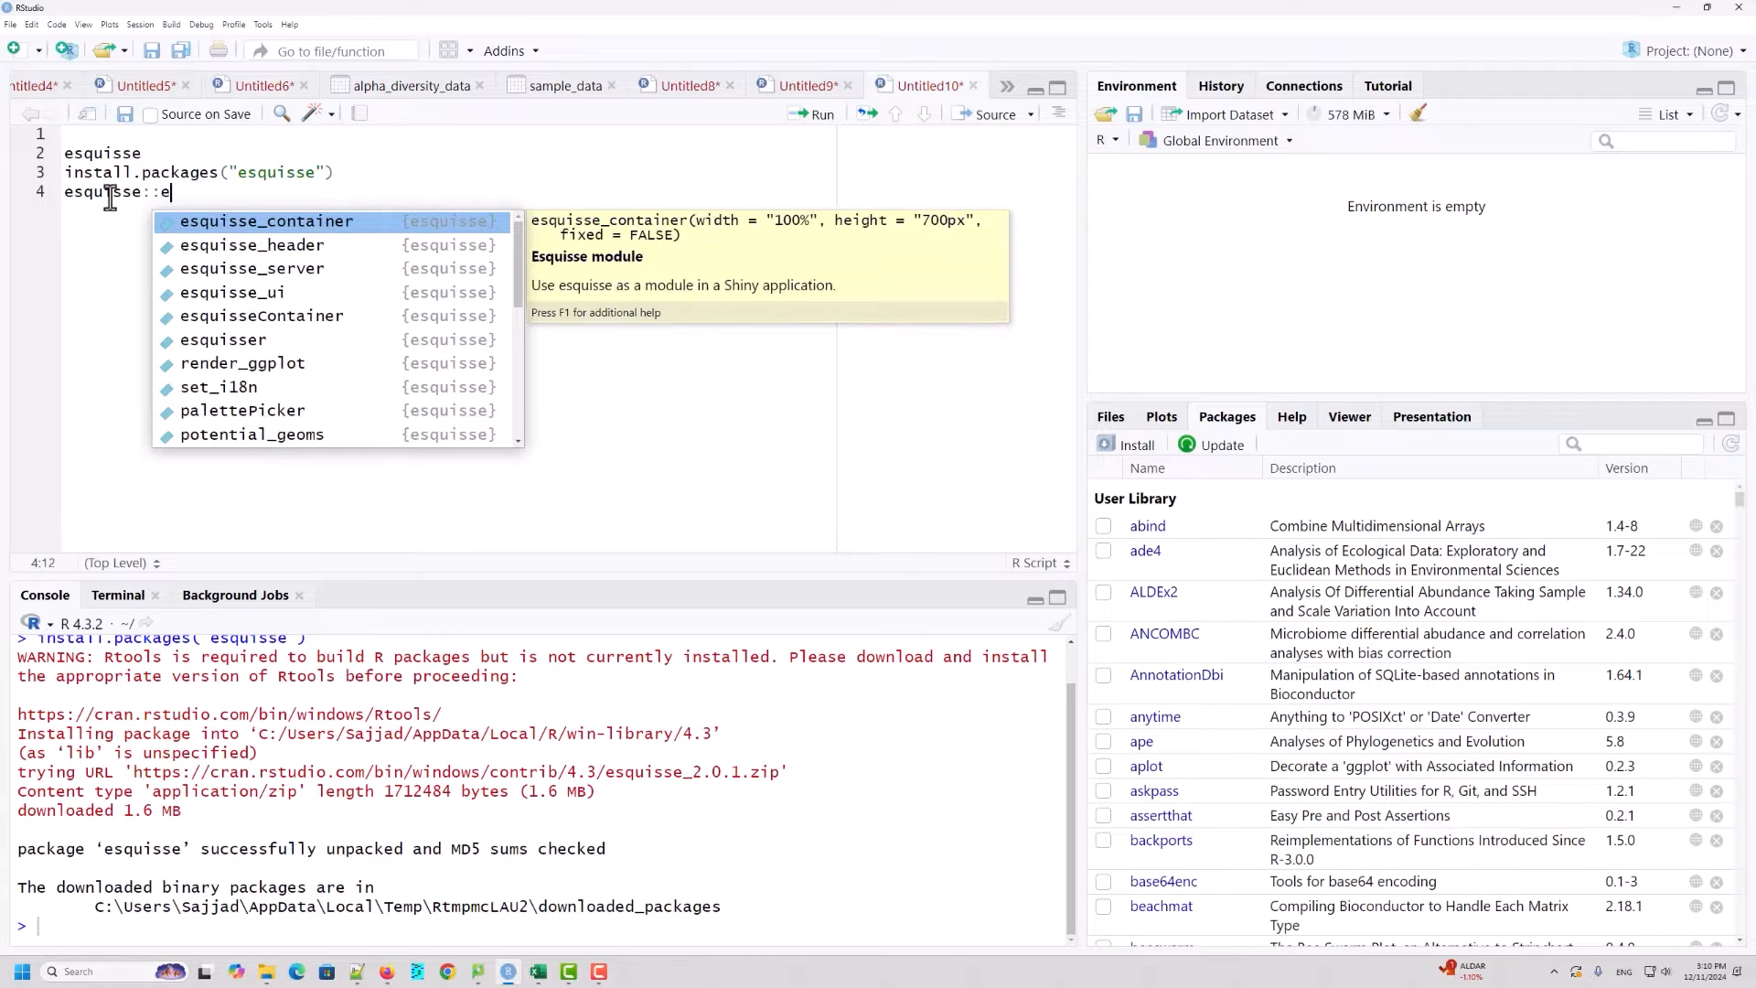
pyautogui.write('quis')
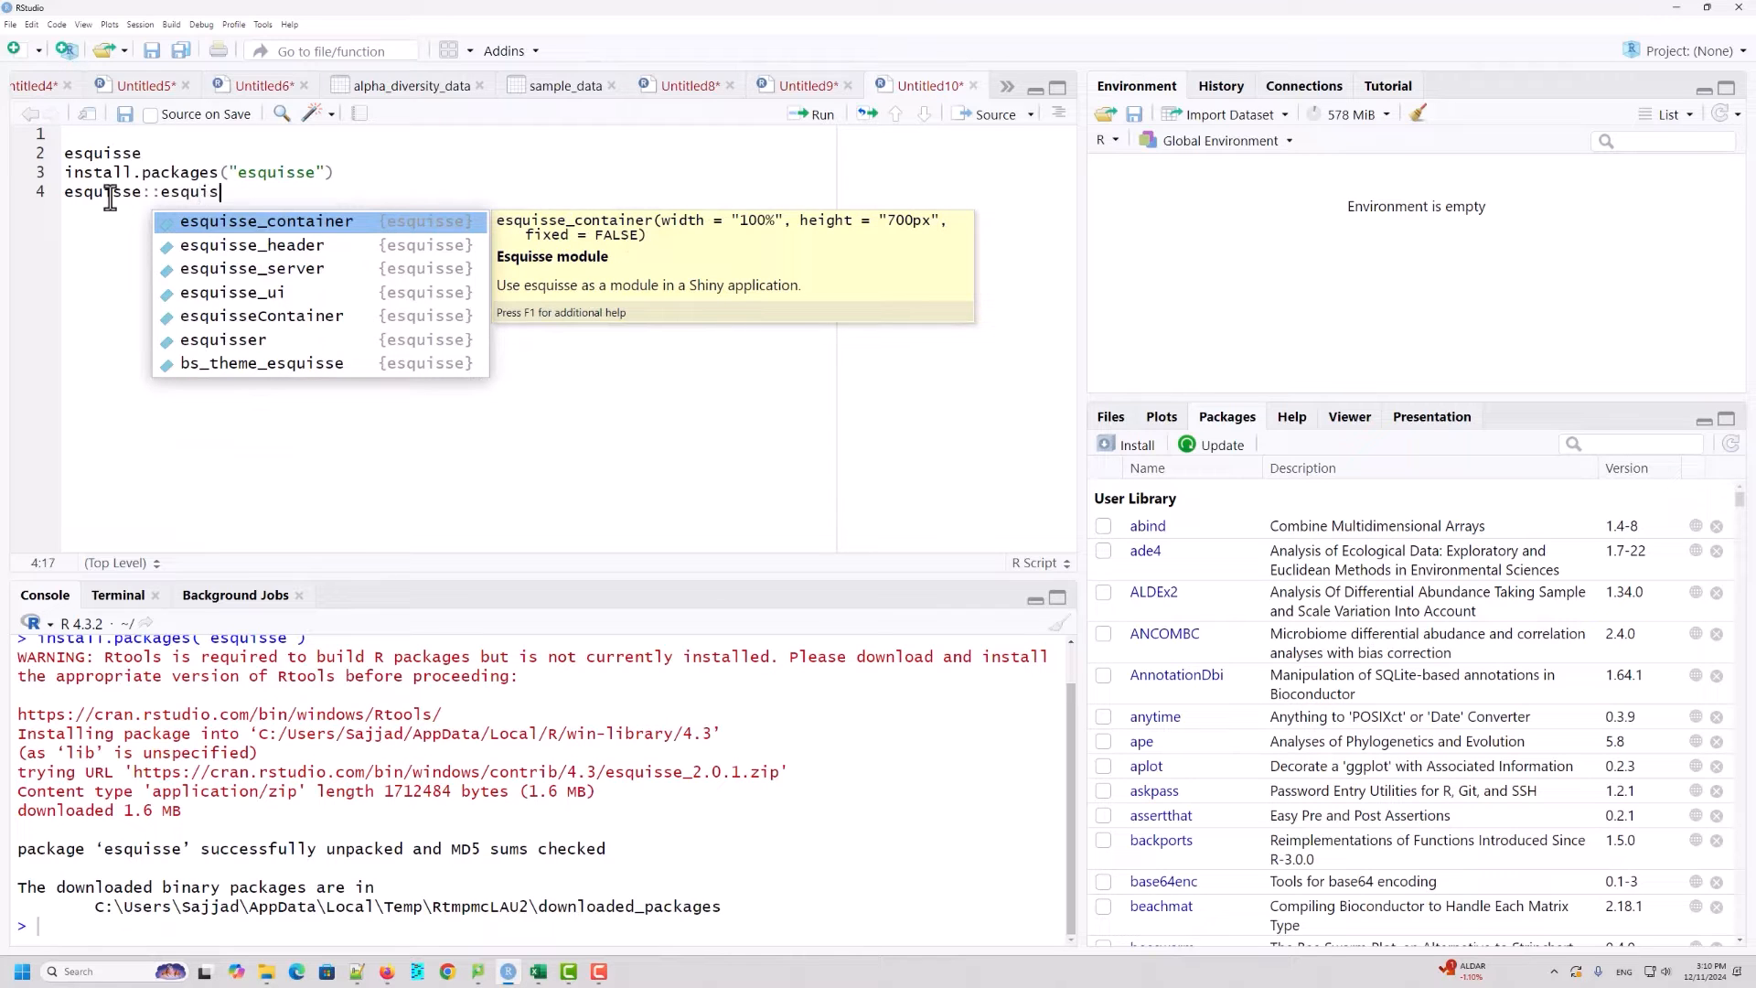
pyautogui.write('sser')
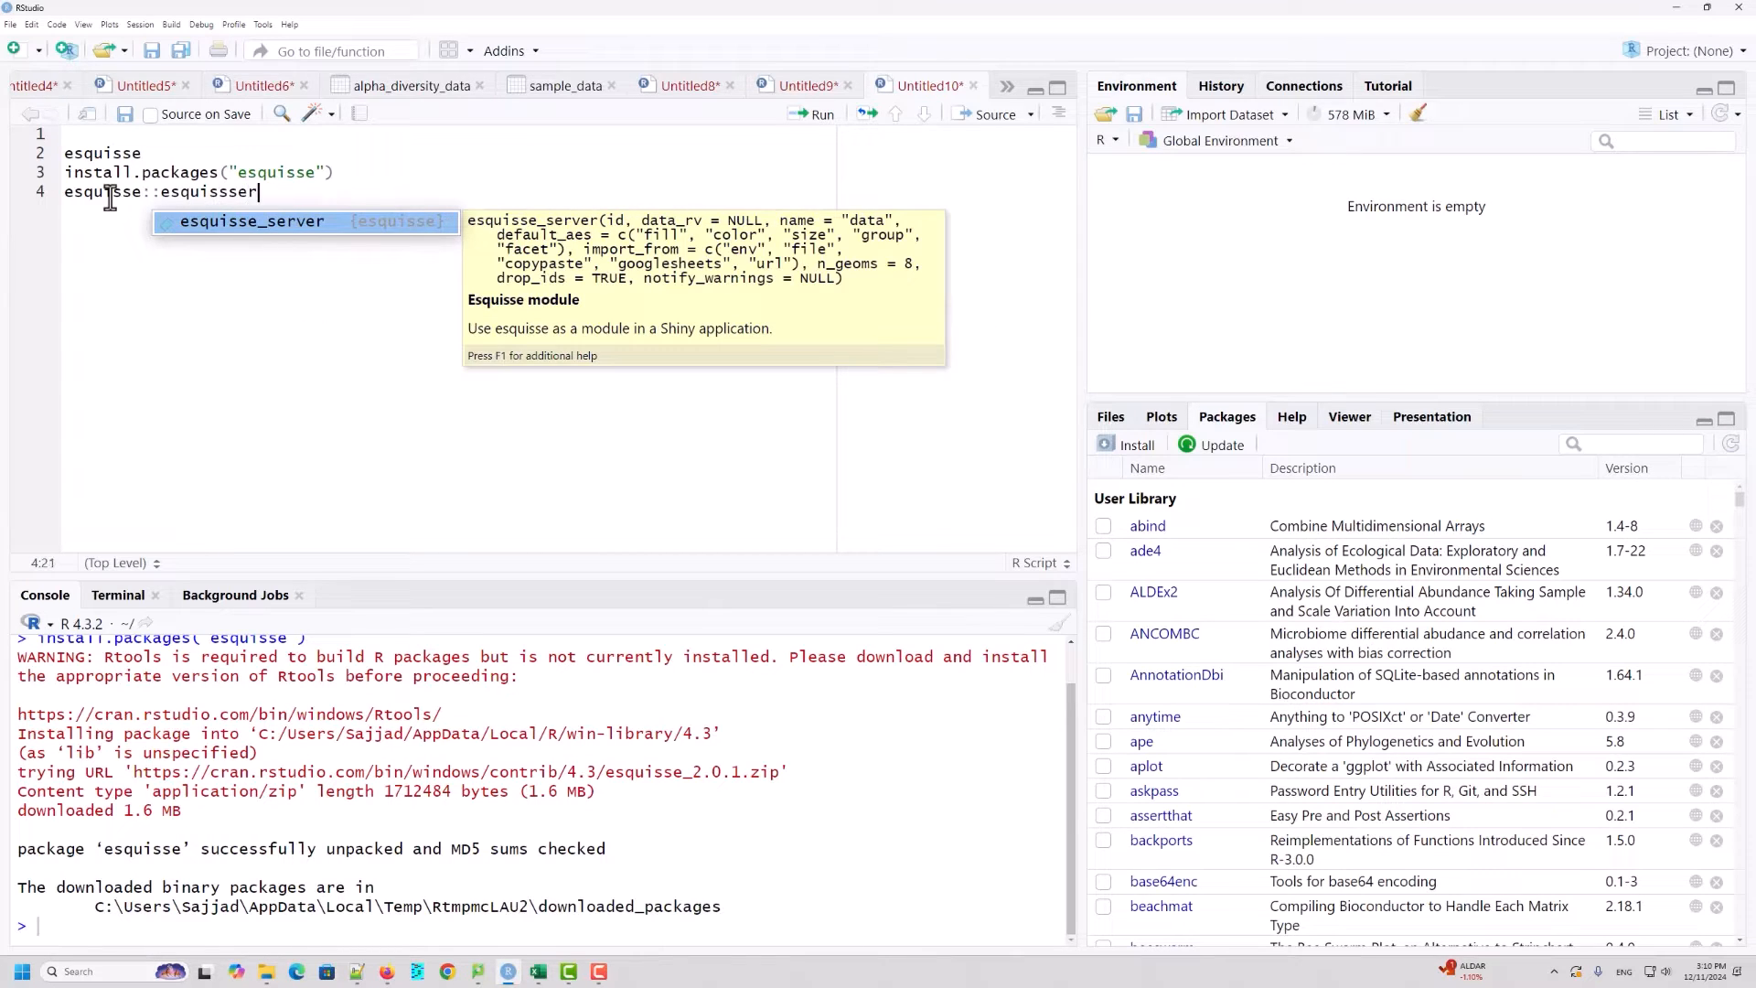
pyautogui.write('()')
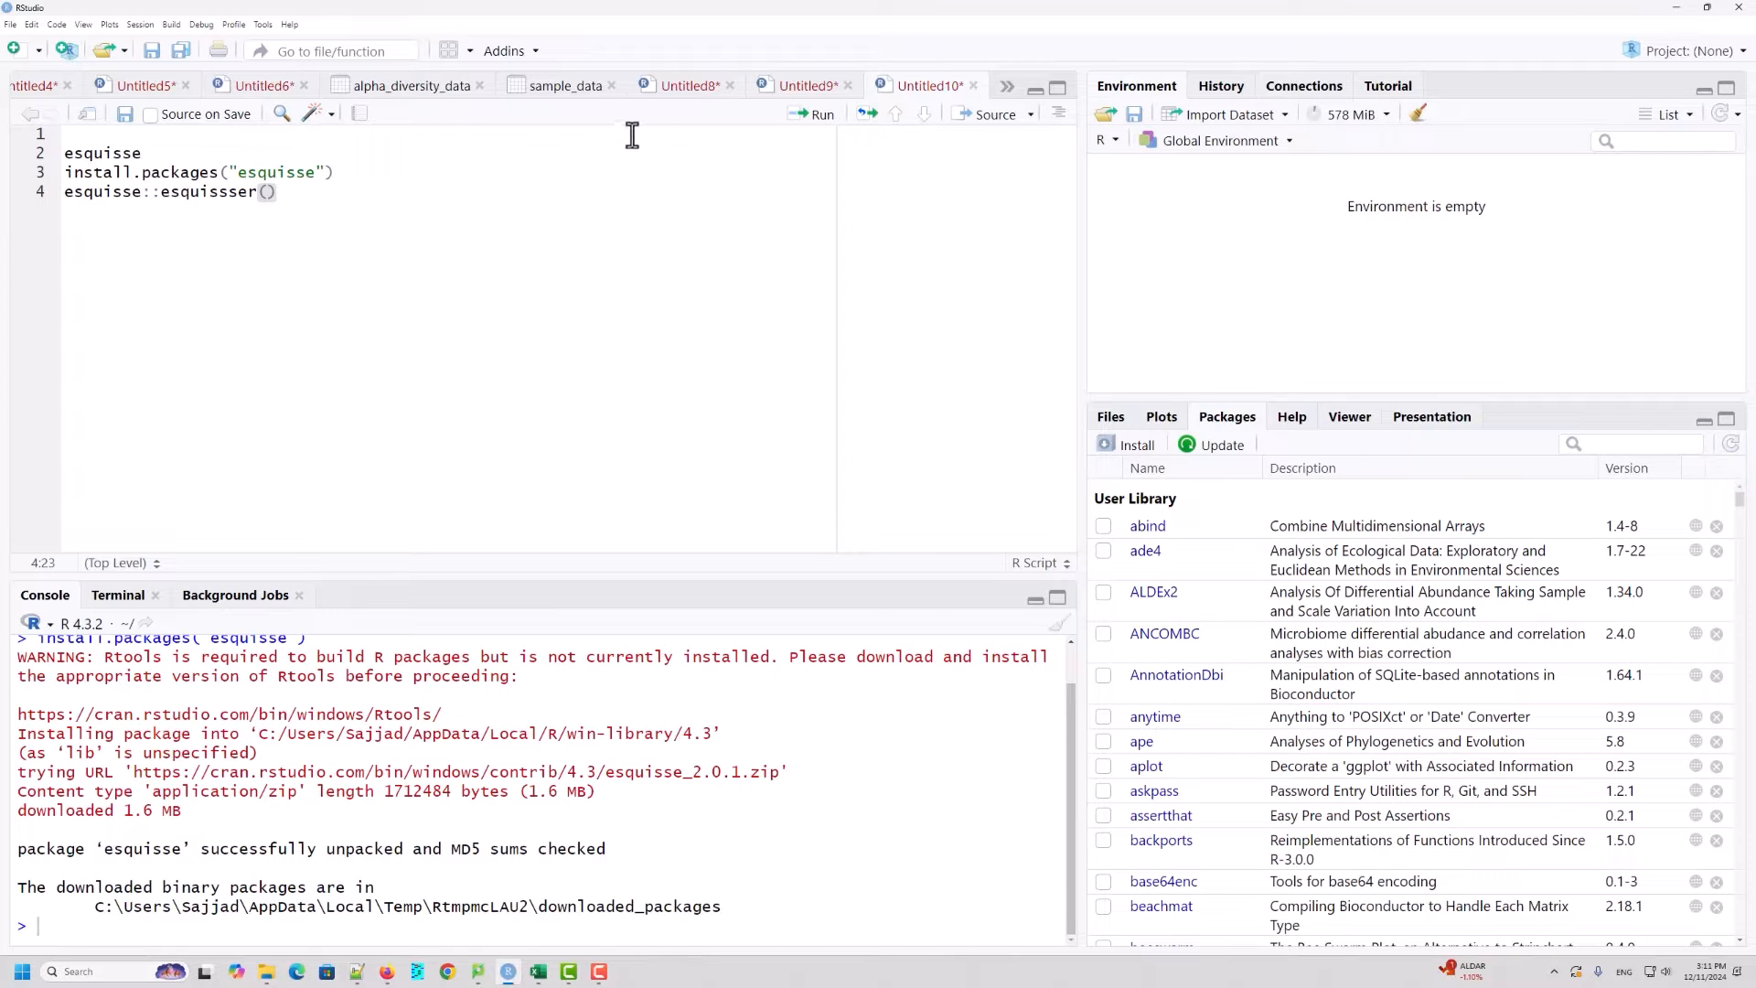
pyautogui.click(817, 117)
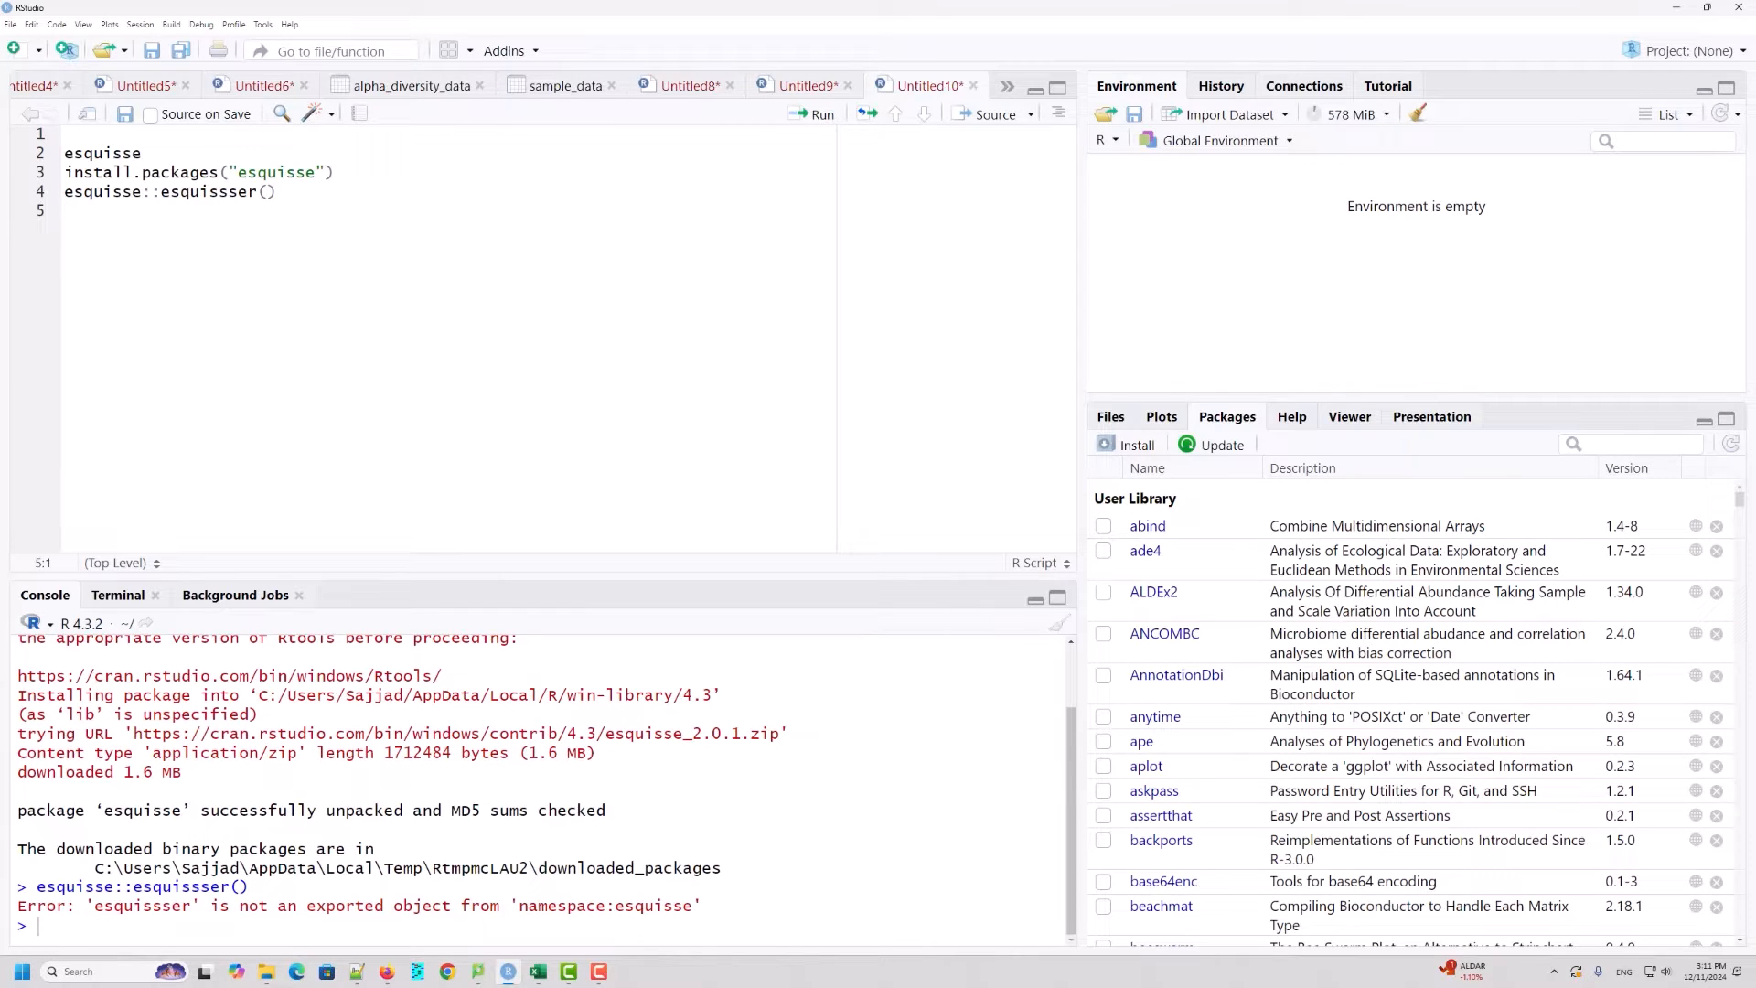
# Step: Correct the call on line 4 to esquisse::esquisser() and run it again
pyautogui.hotkey('alt', 'Tab')
pyautogui.click(356, 974)
pyautogui.click(231, 192)
pyautogui.press('BackSpace')
pyautogui.press('End')
pyautogui.click(817, 115)
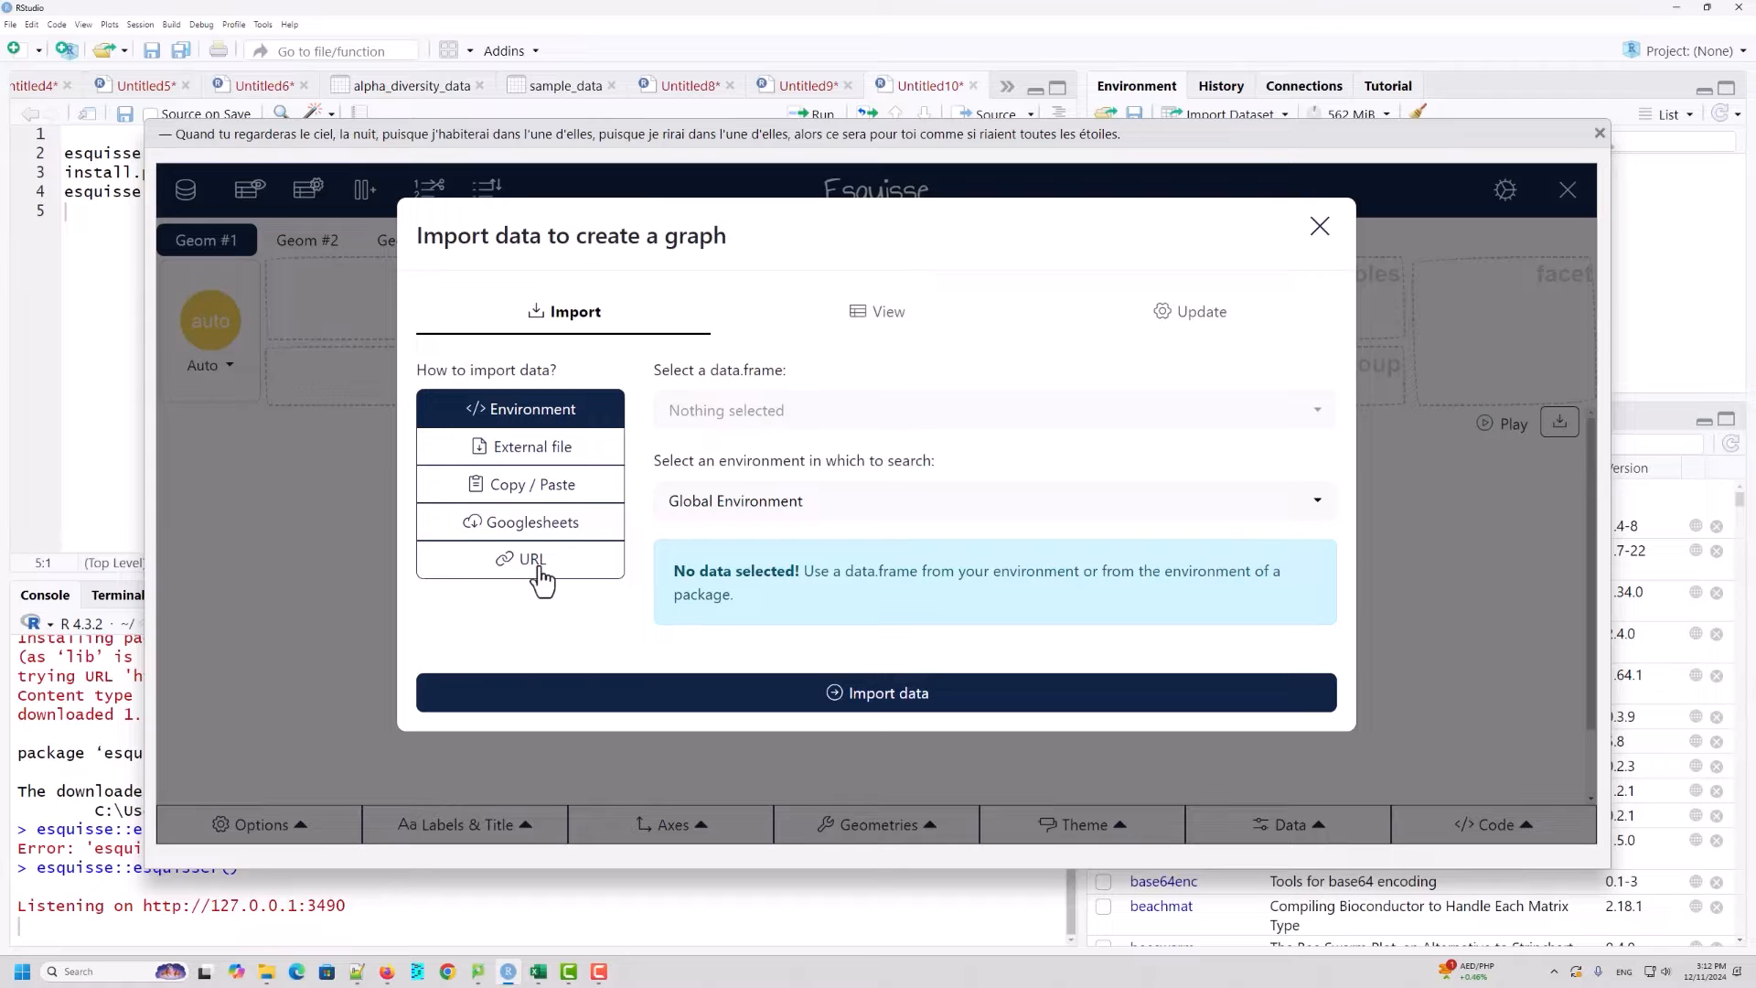
# Step: Choose an external file as the data source and load the data CSV file from the Rclass folder on the Desktop
pyautogui.click(557, 462)
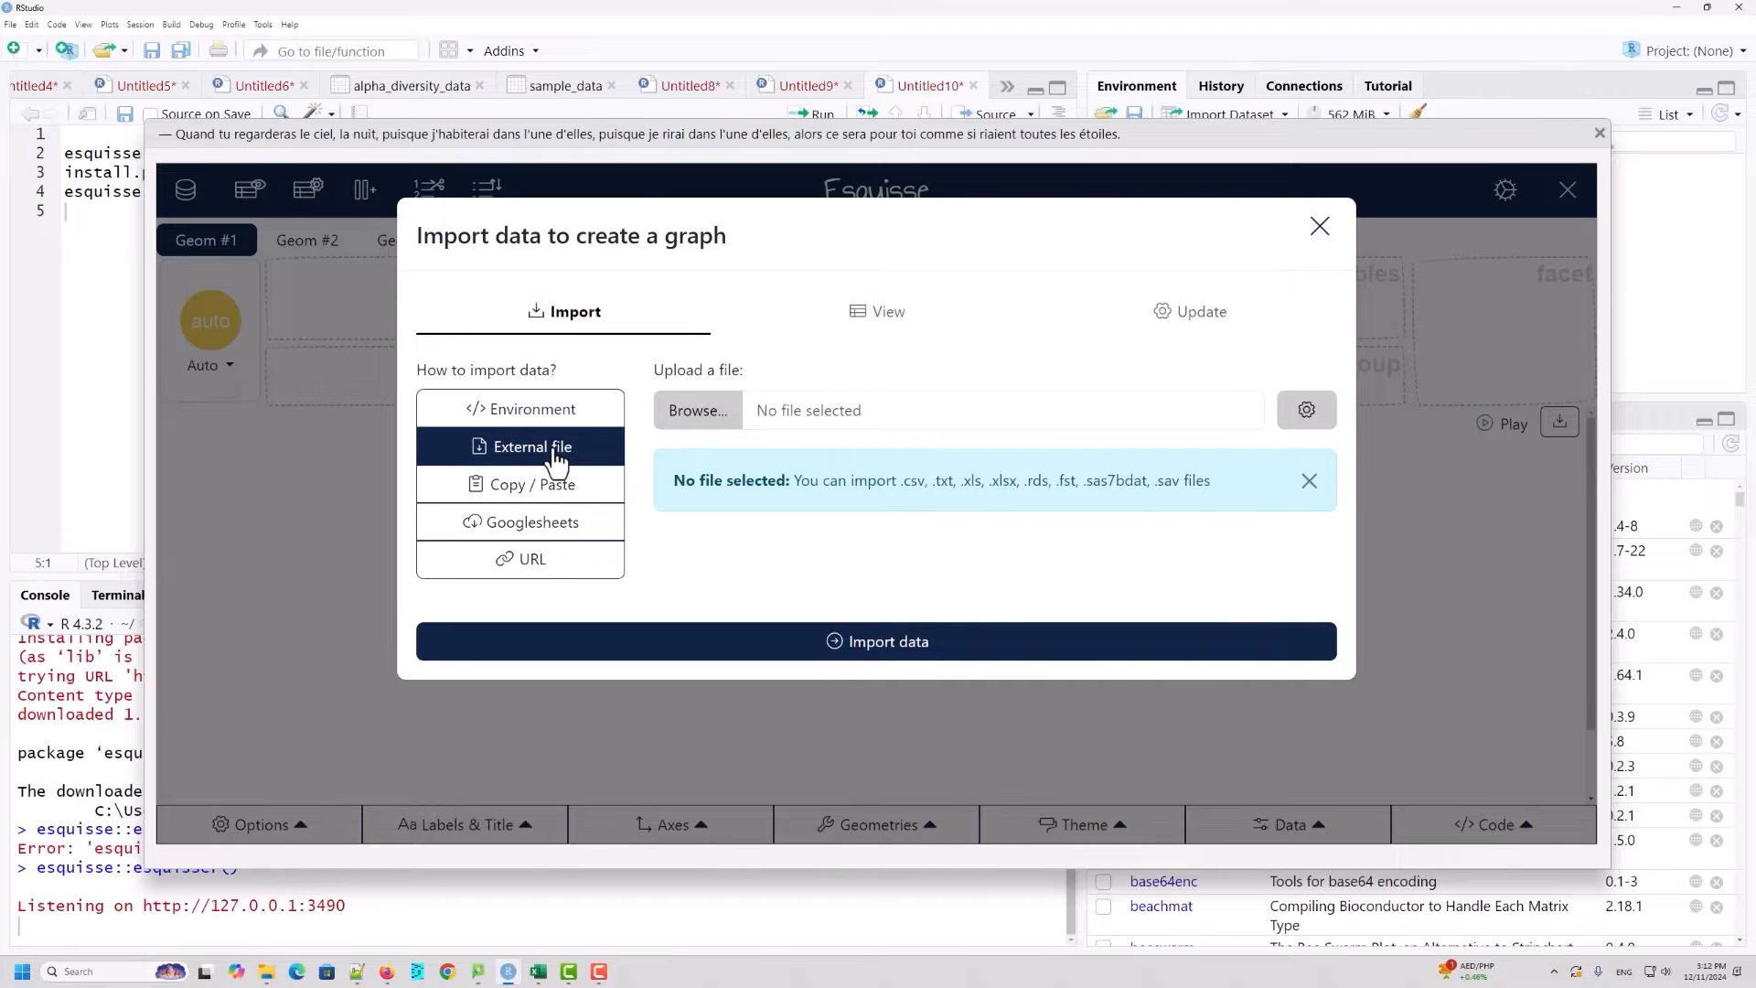
pyautogui.click(718, 423)
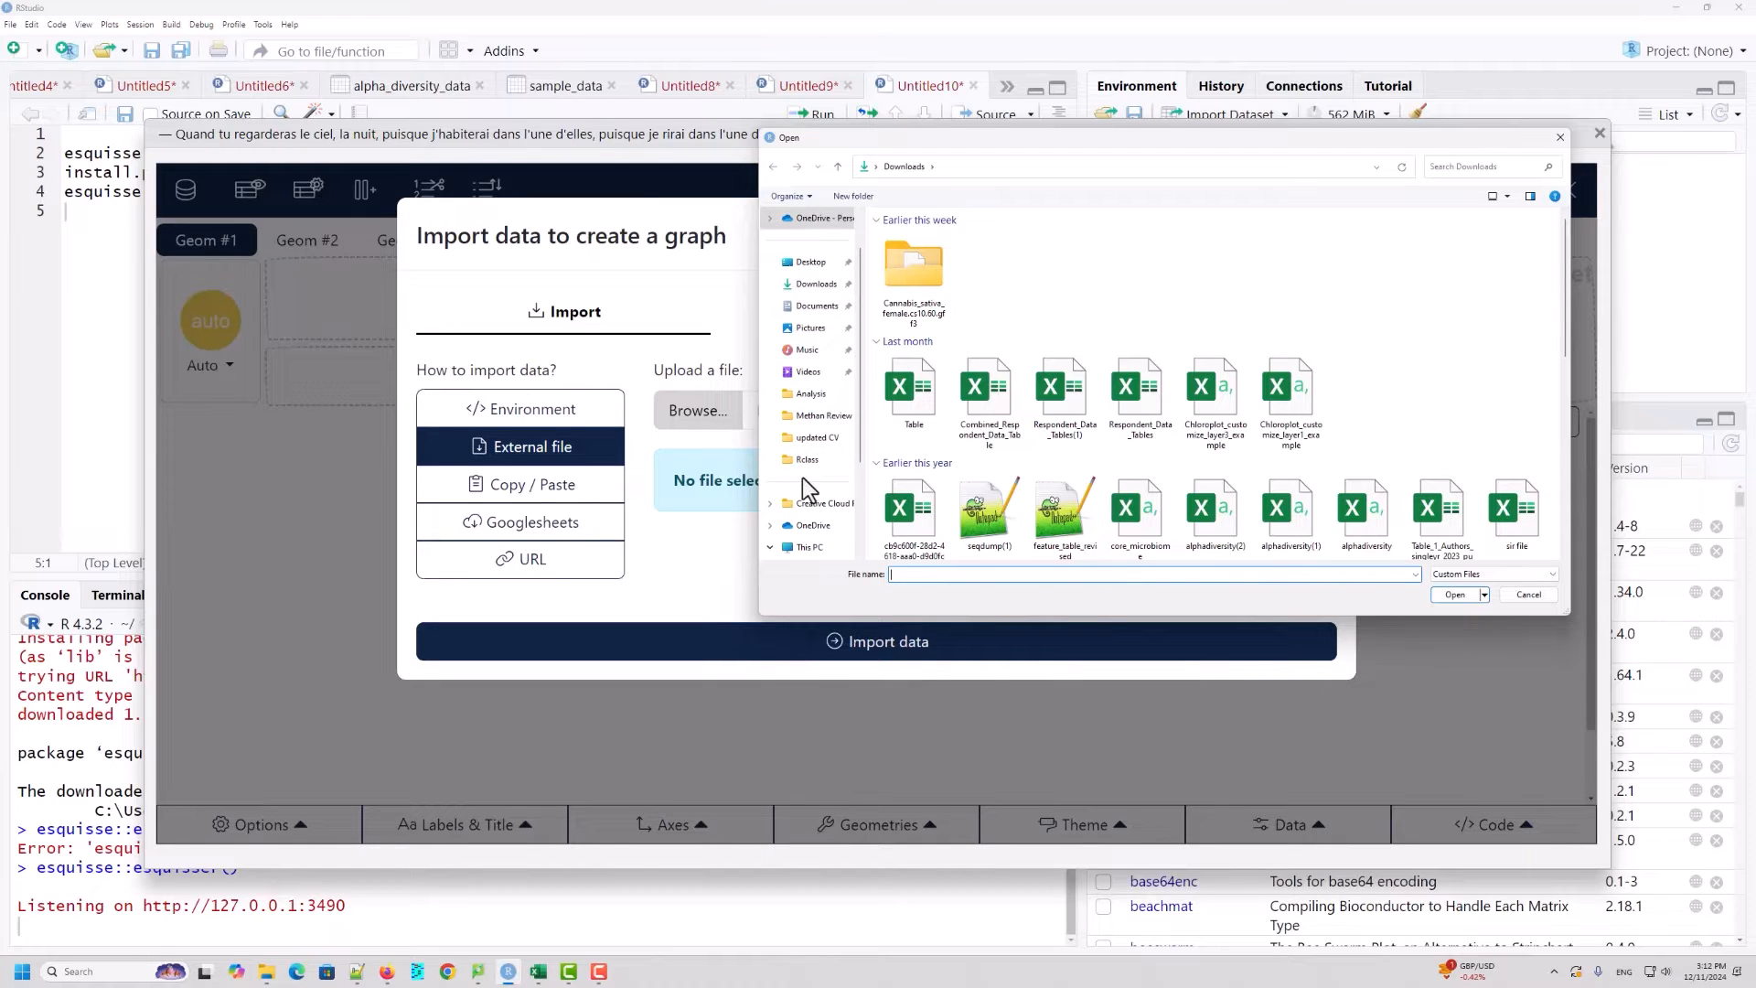
pyautogui.click(812, 264)
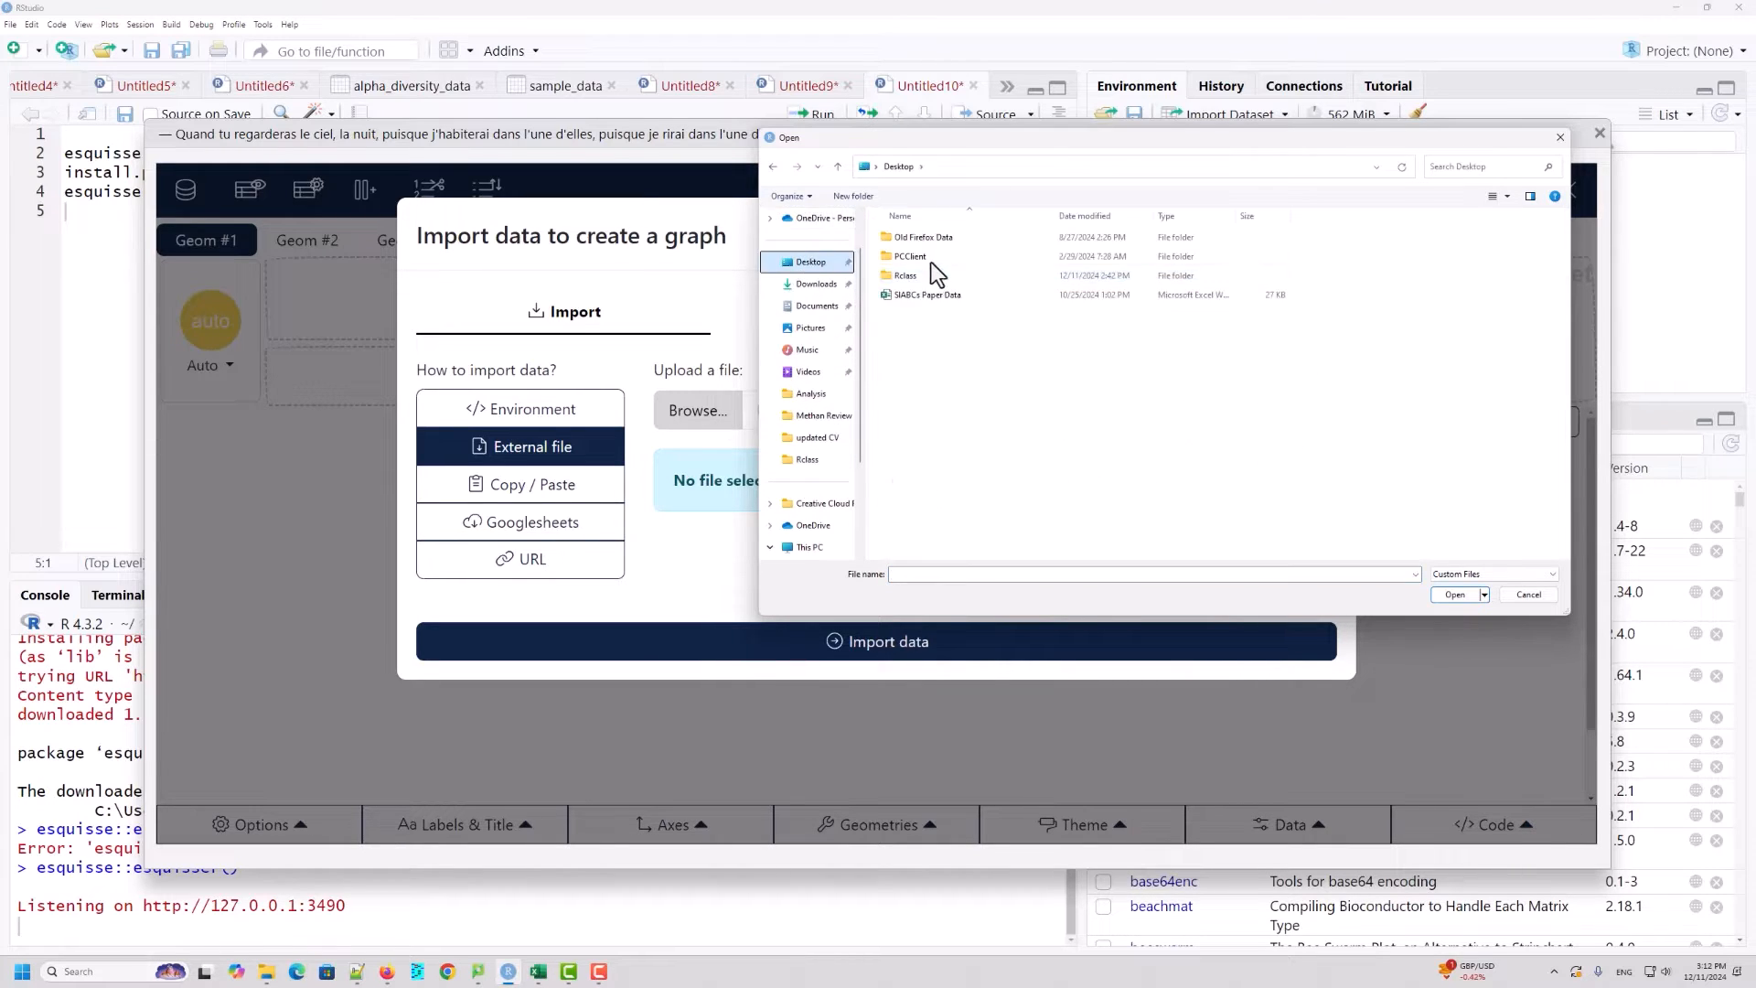
pyautogui.click(923, 277)
pyautogui.doubleClick(923, 278)
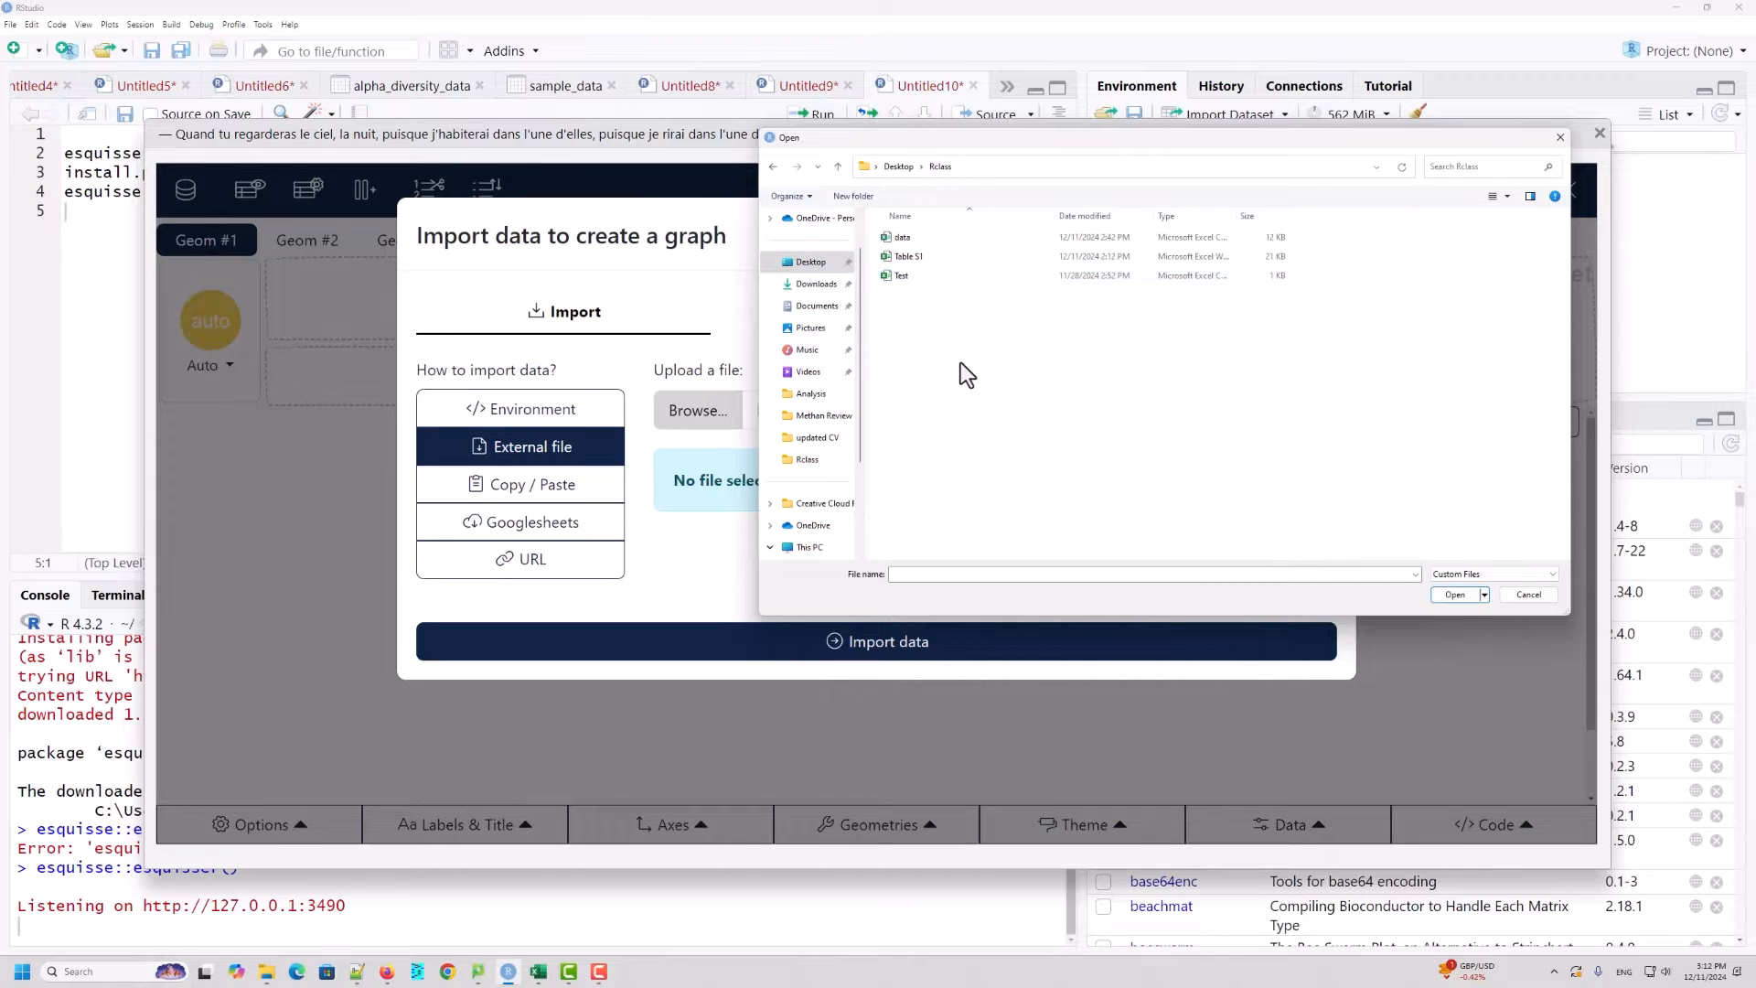
pyautogui.click(939, 243)
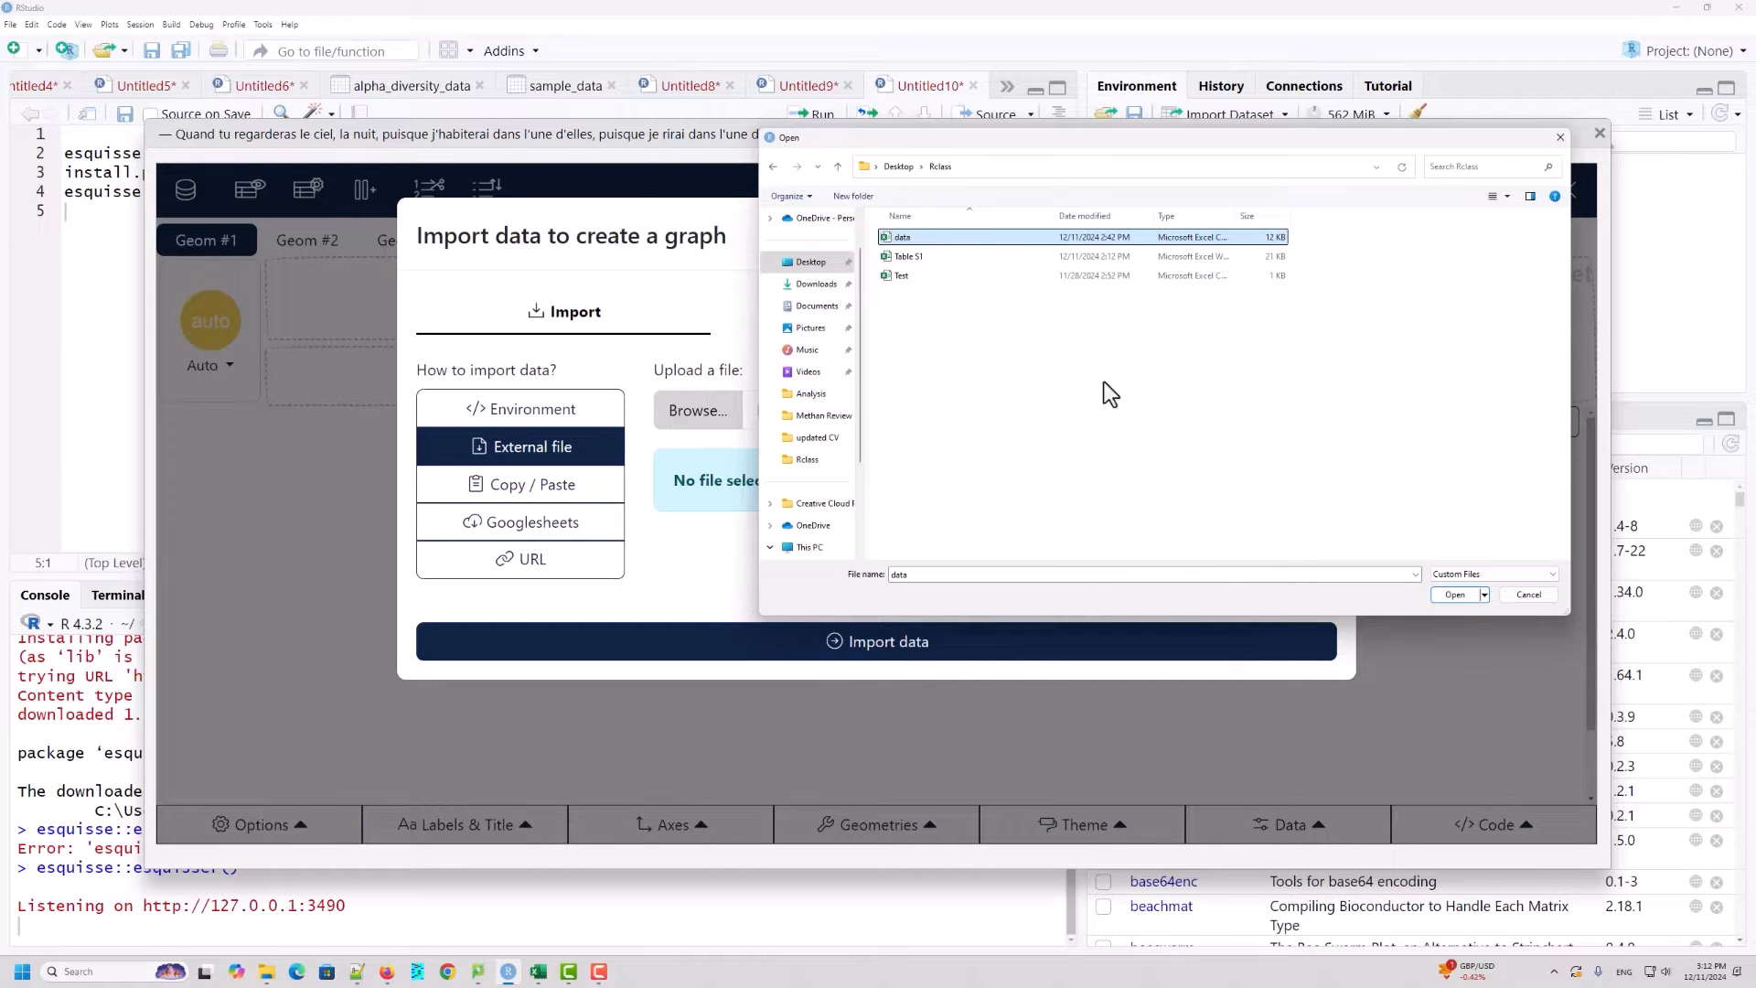
pyautogui.click(1458, 597)
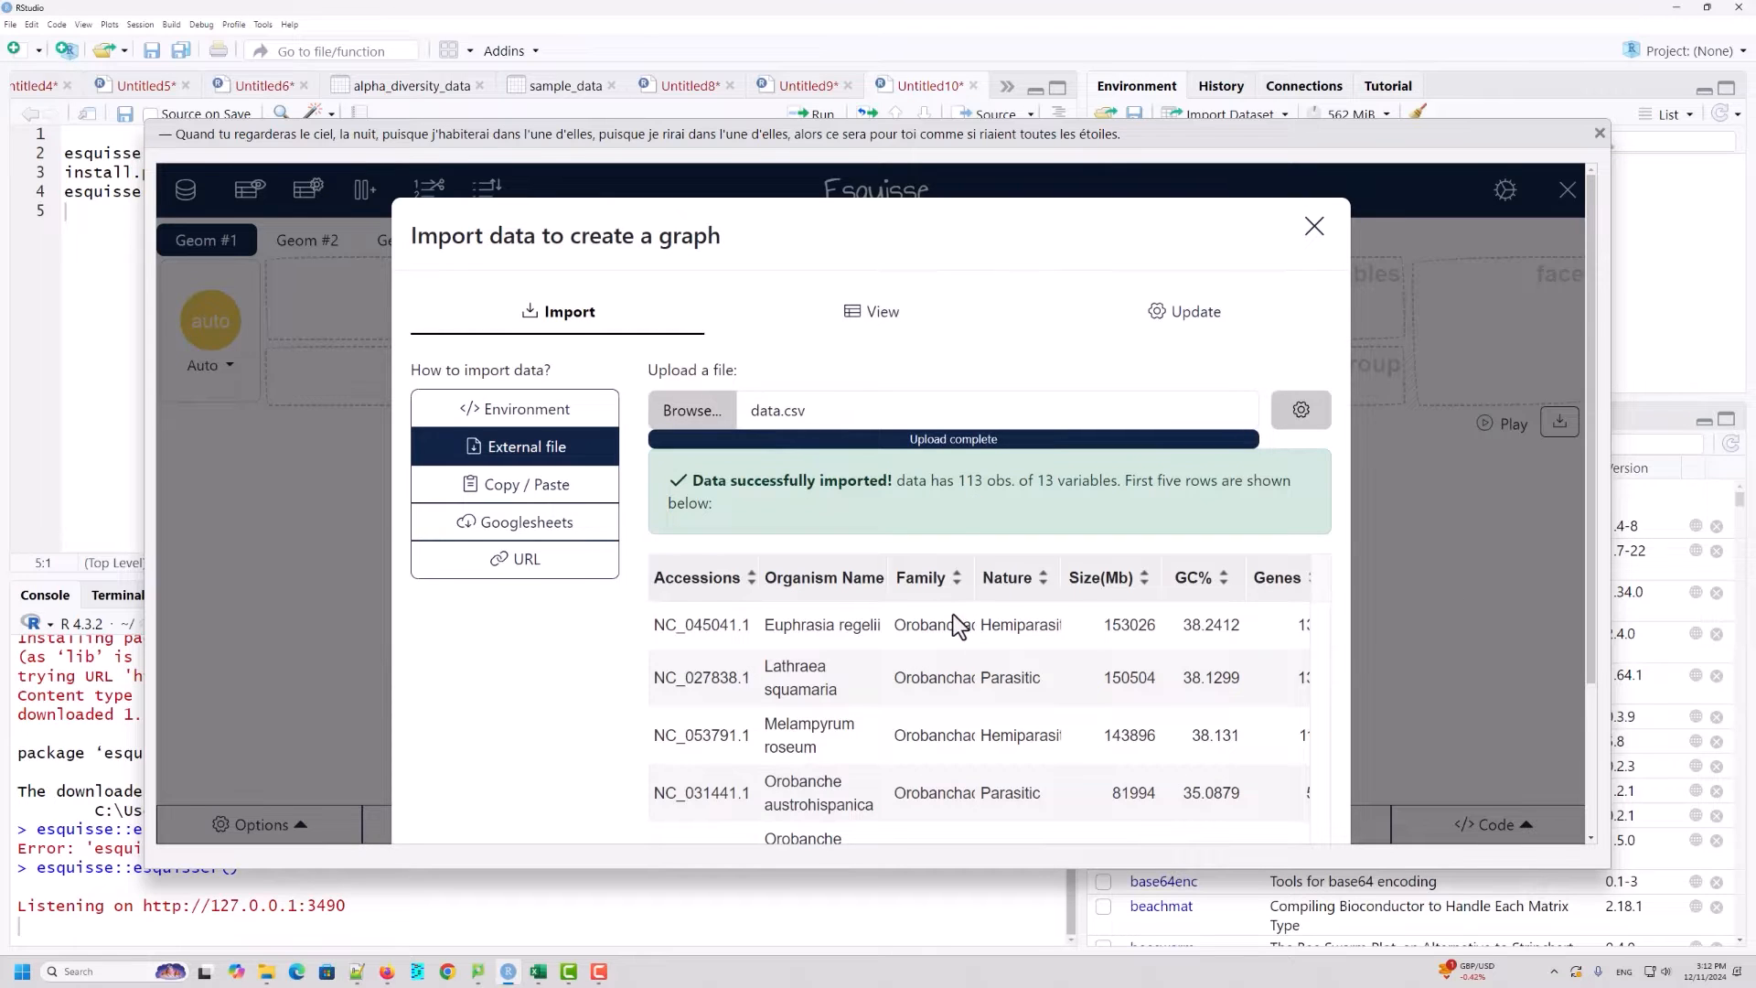
# Step: Check the preview of data.csv, import the data into Esquisse, and reposition the Esquisse window over the script editor
pyautogui.scroll(-2, 953, 614)
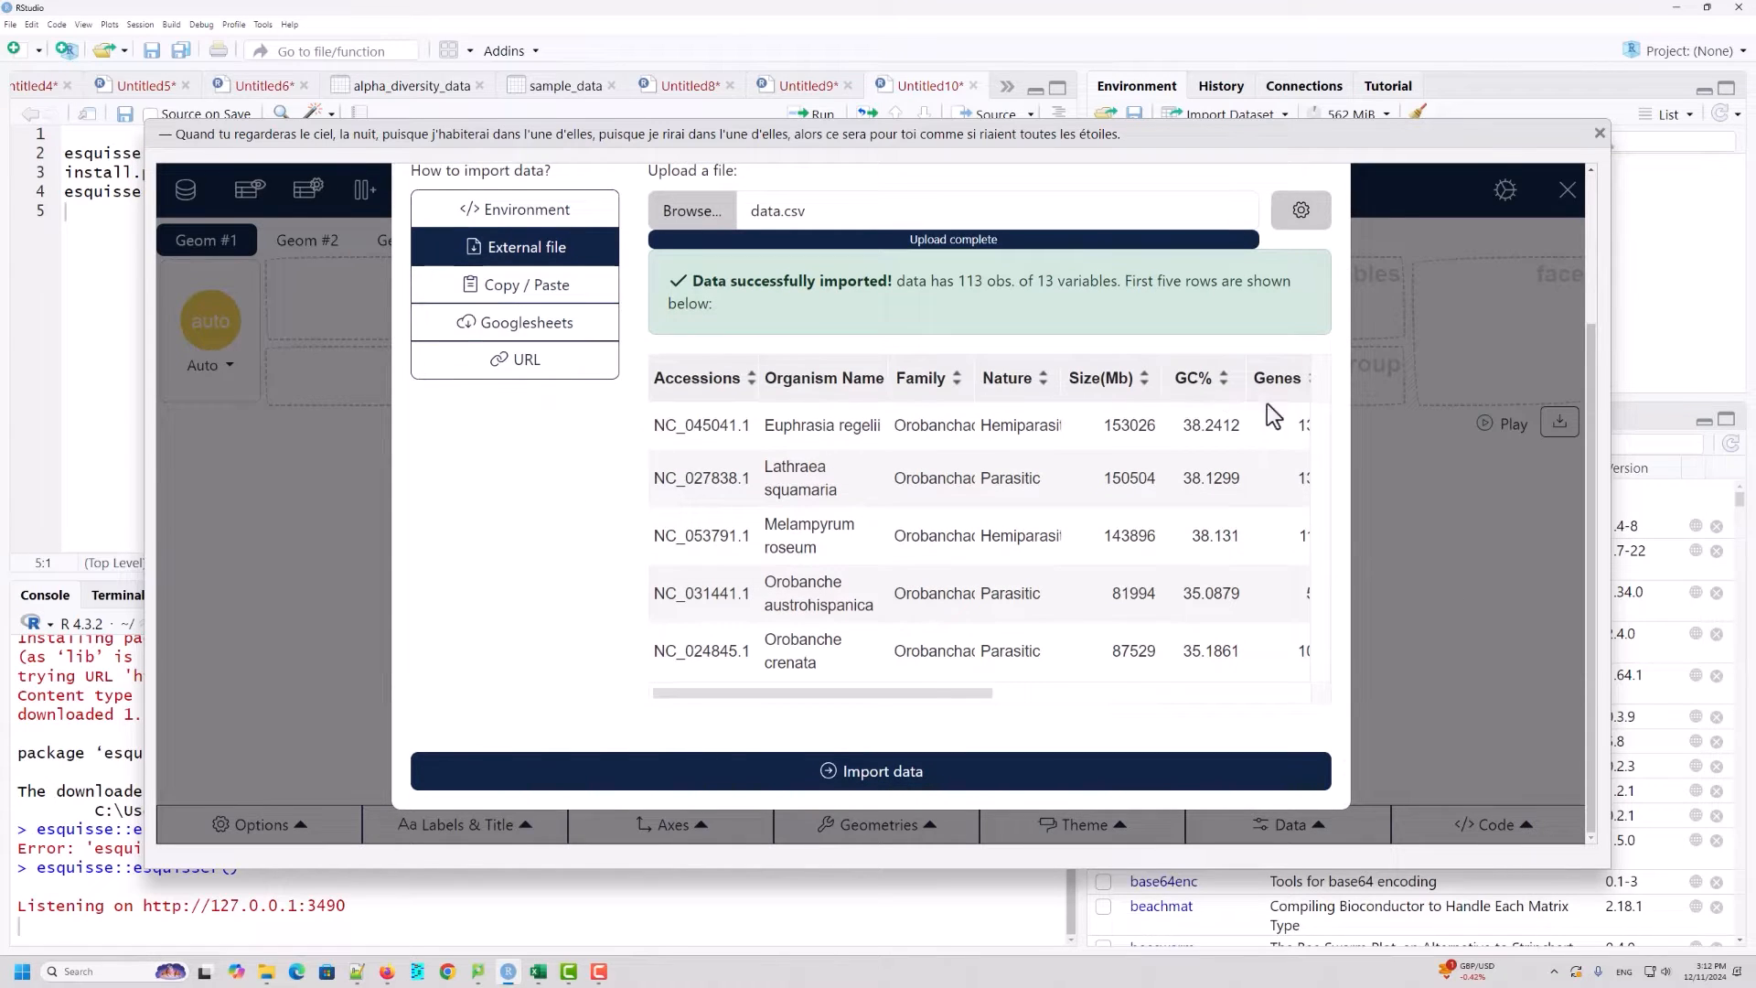
pyautogui.moveTo(984, 693); pyautogui.dragTo(924, 695)
pyautogui.click(917, 775)
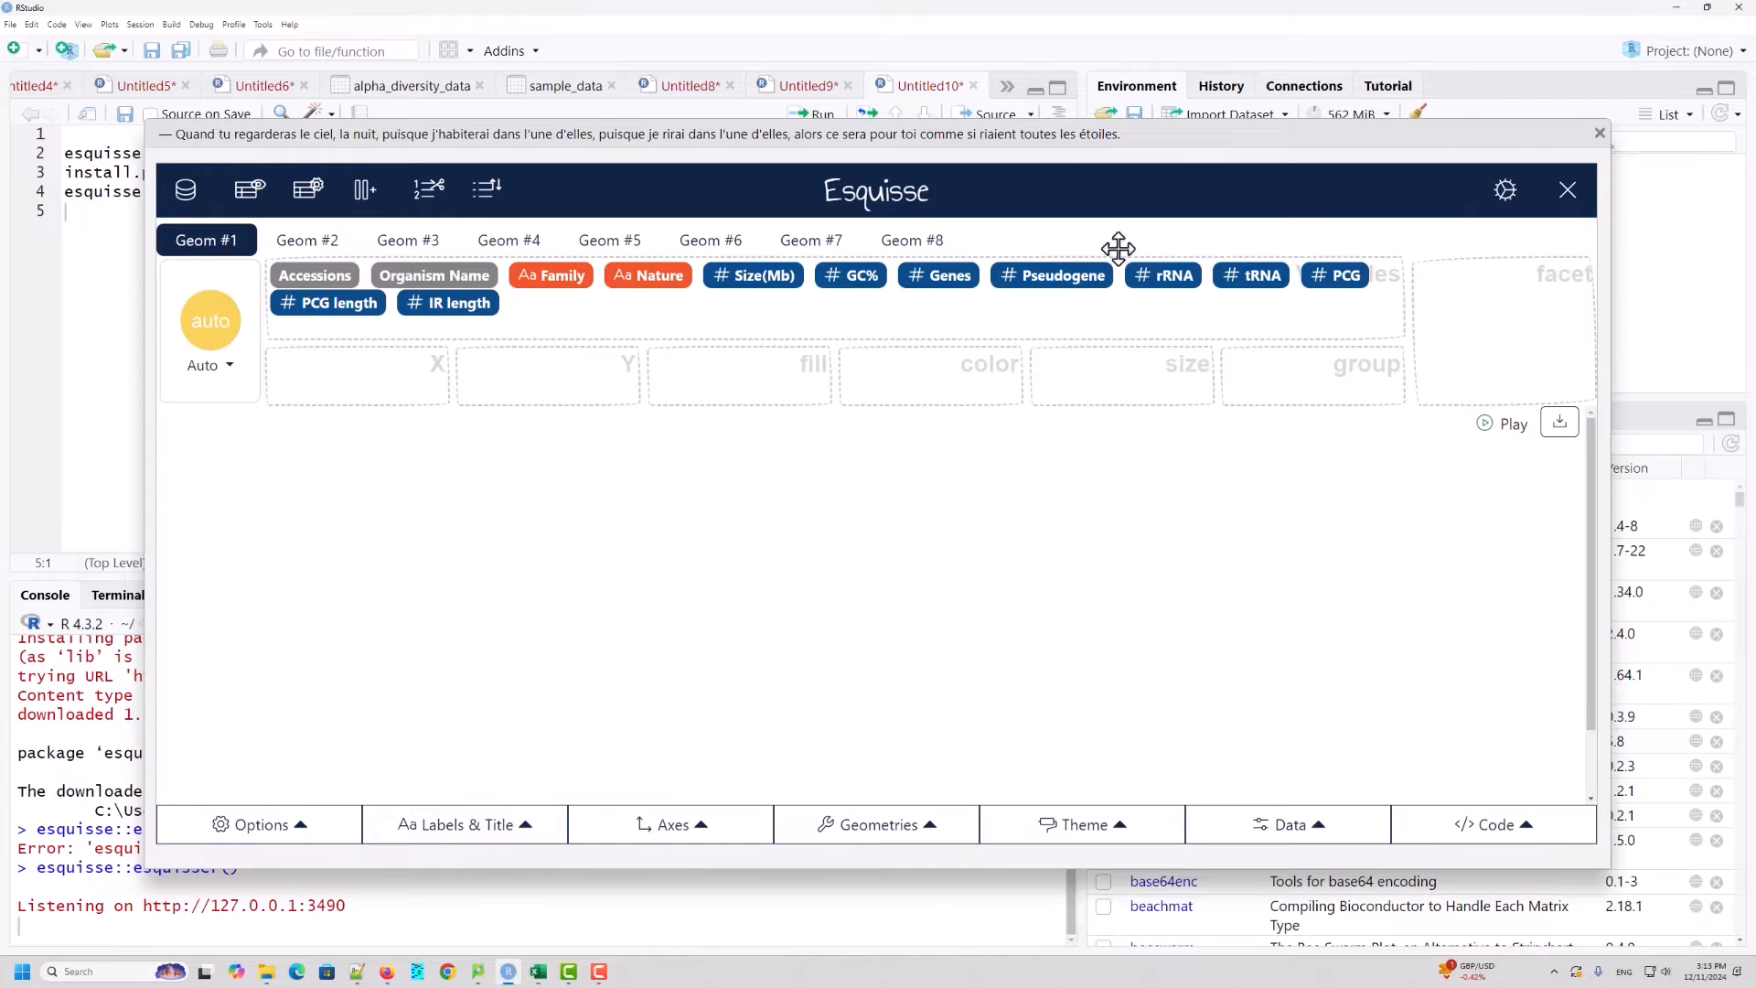
pyautogui.moveTo(1057, 140); pyautogui.dragTo(1352, 132)
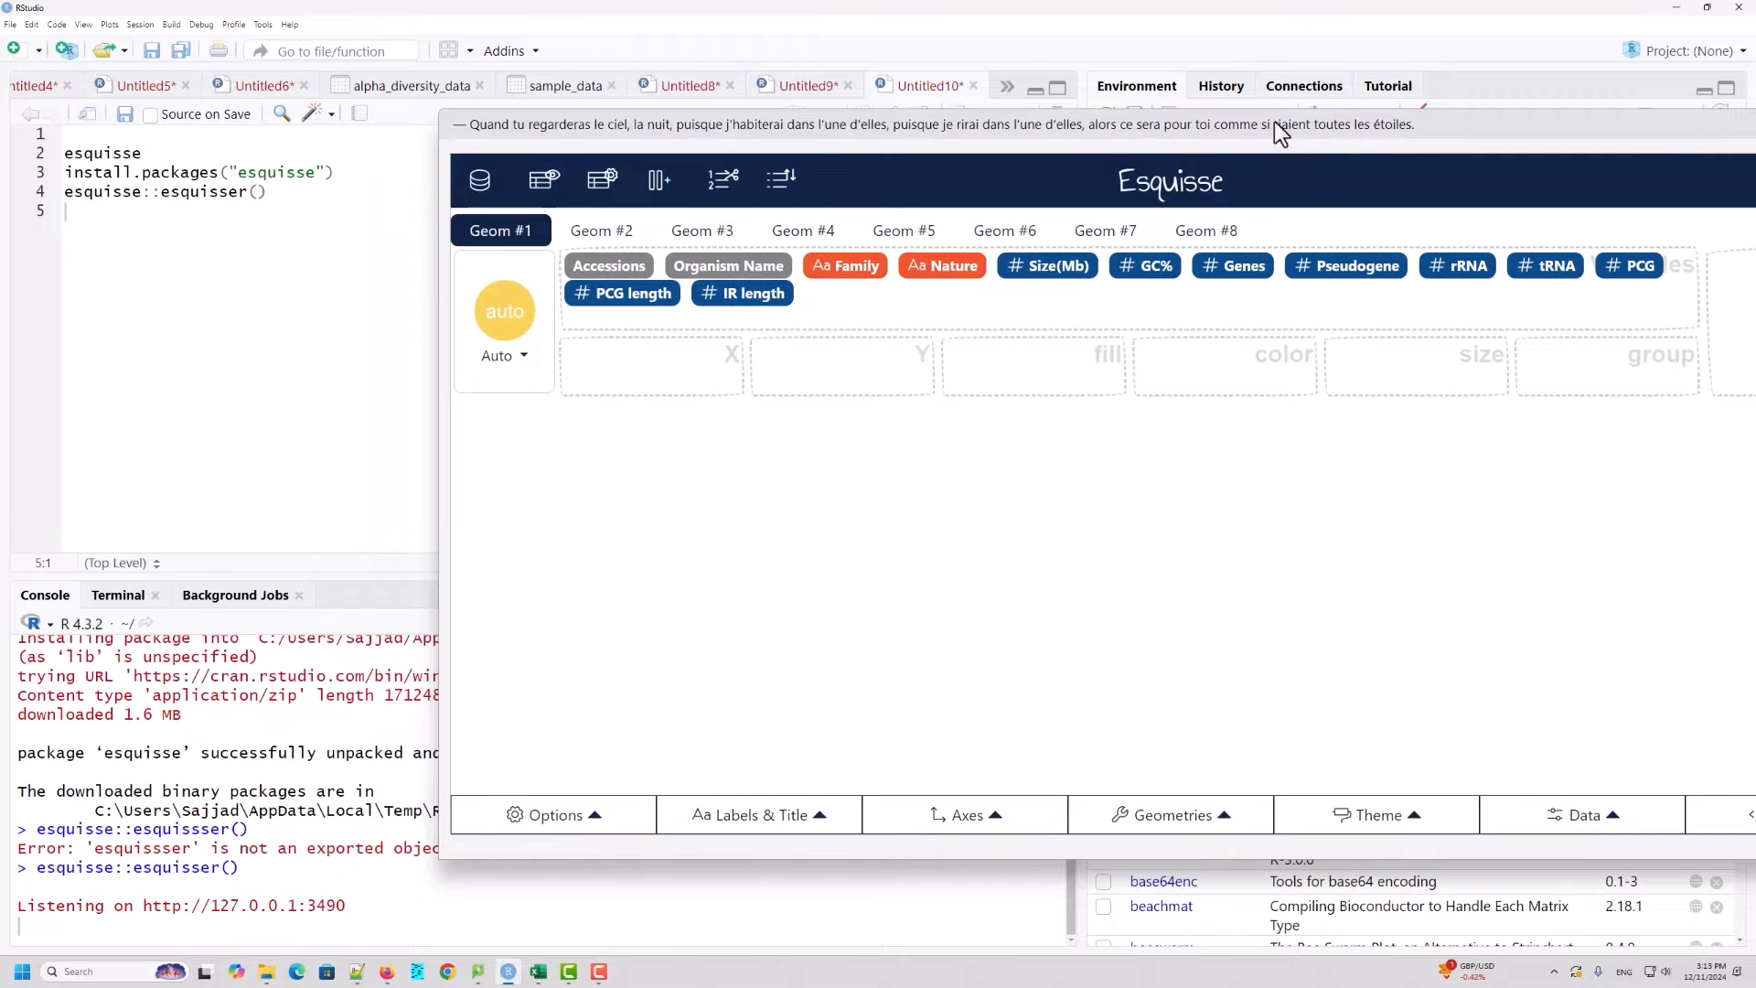
pyautogui.moveTo(1363, 125); pyautogui.dragTo(1023, 96)
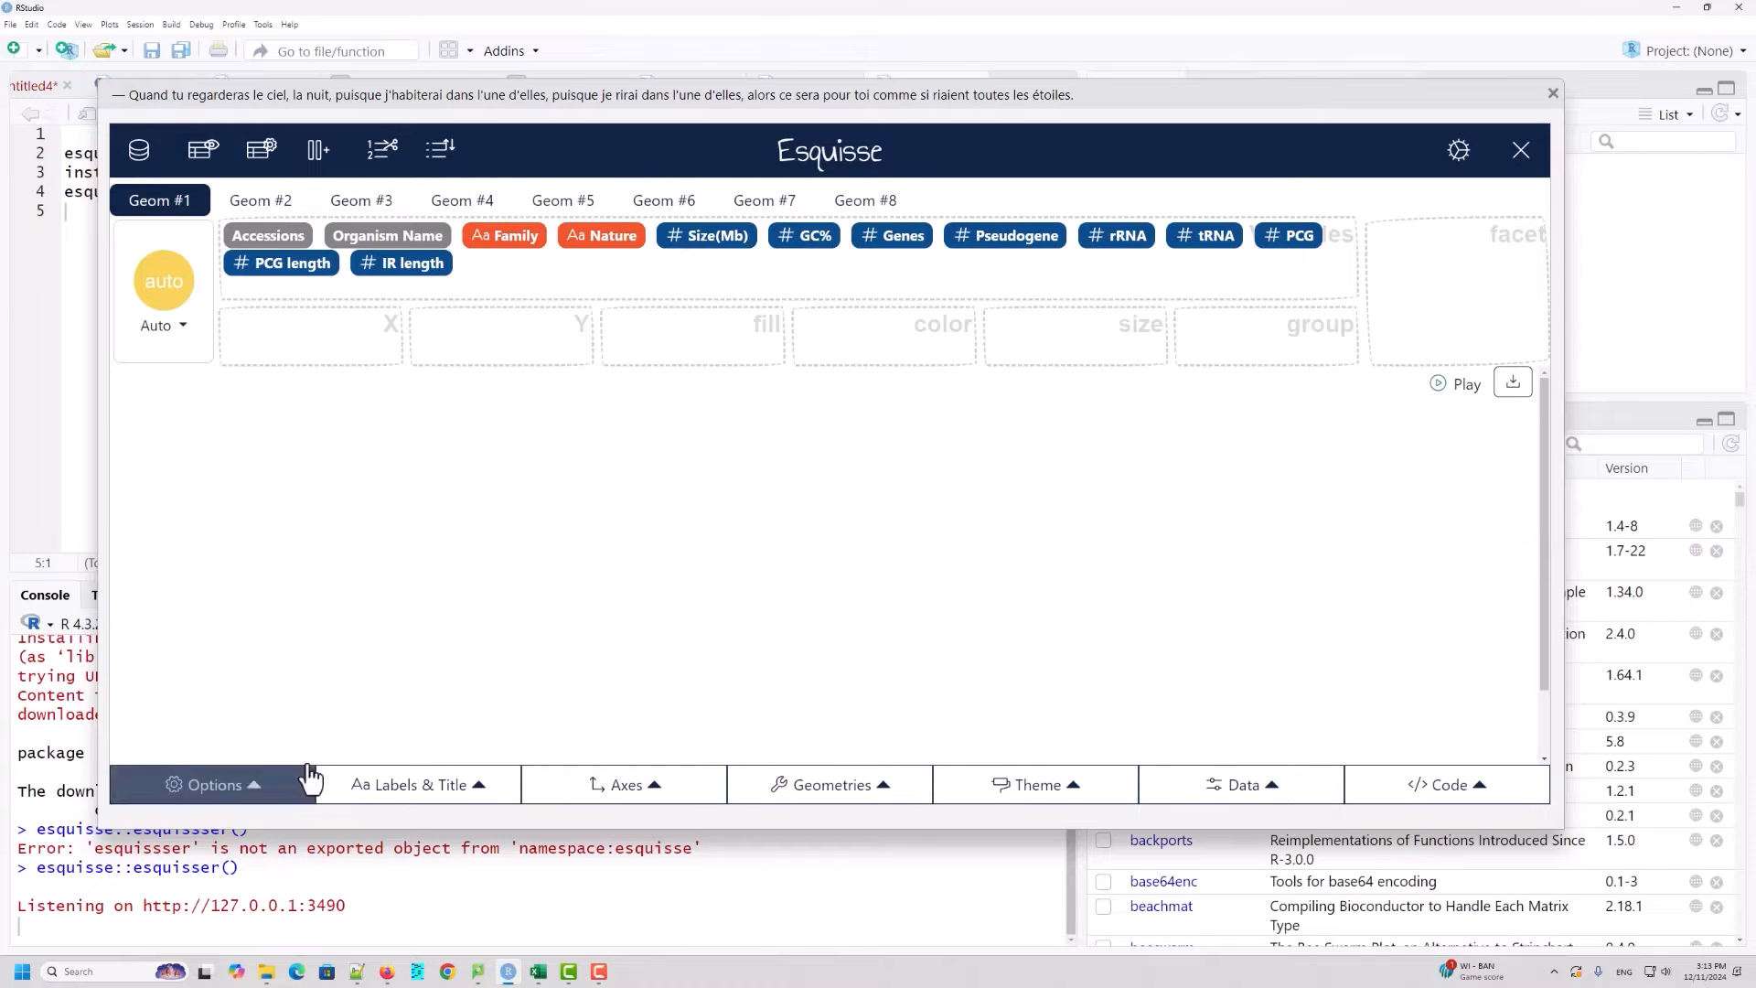
# Step: Switch to the data workbook in Excel and widen the Accessions and Organism Name columns to show their contents
pyautogui.click(541, 976)
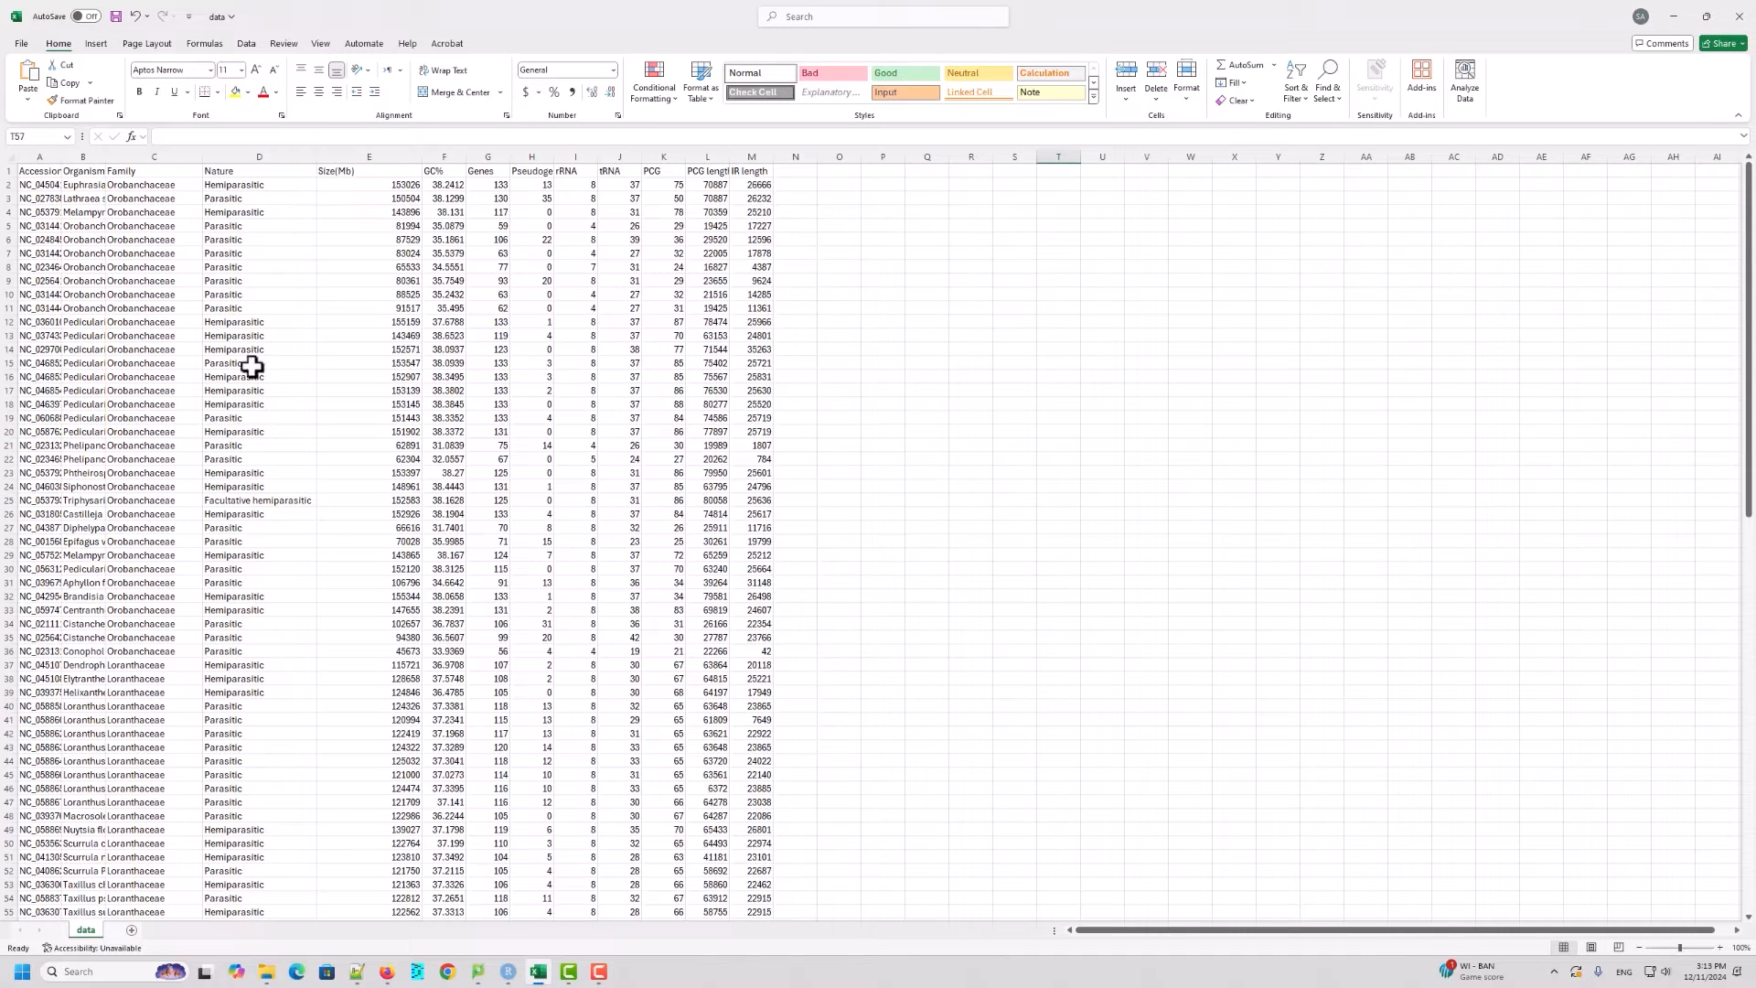
pyautogui.moveTo(57, 160); pyautogui.dragTo(107, 163)
pyautogui.click(42, 173)
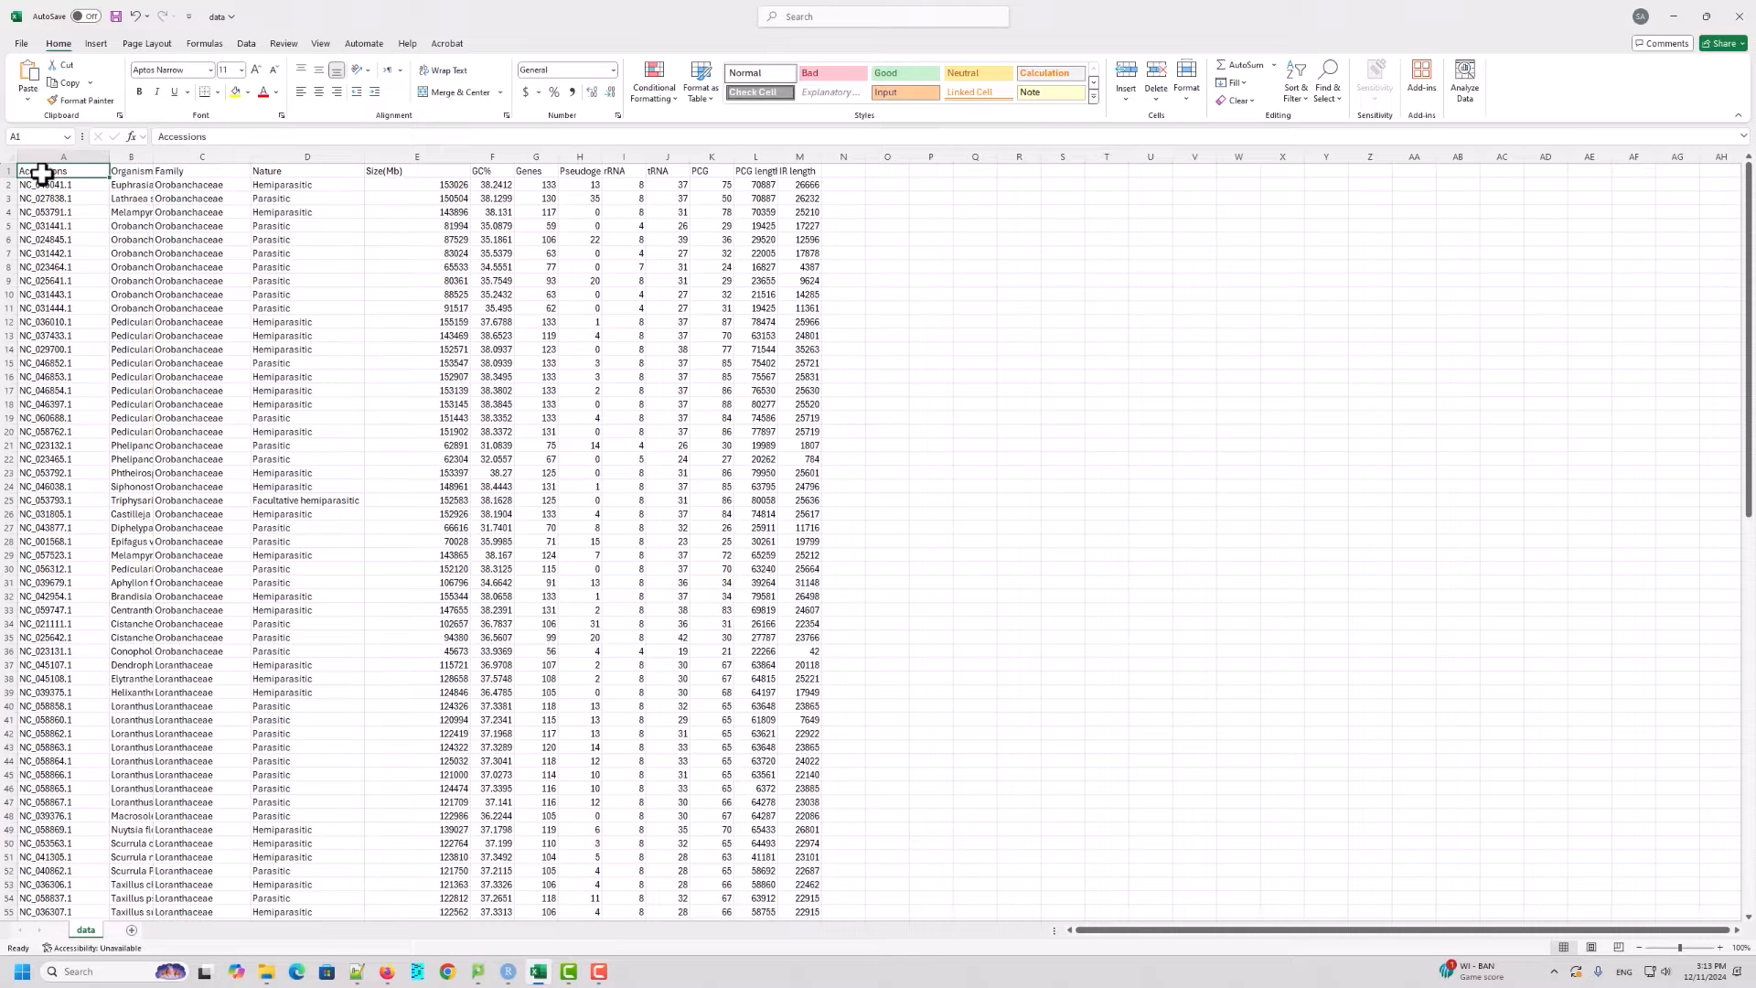
pyautogui.click(126, 172)
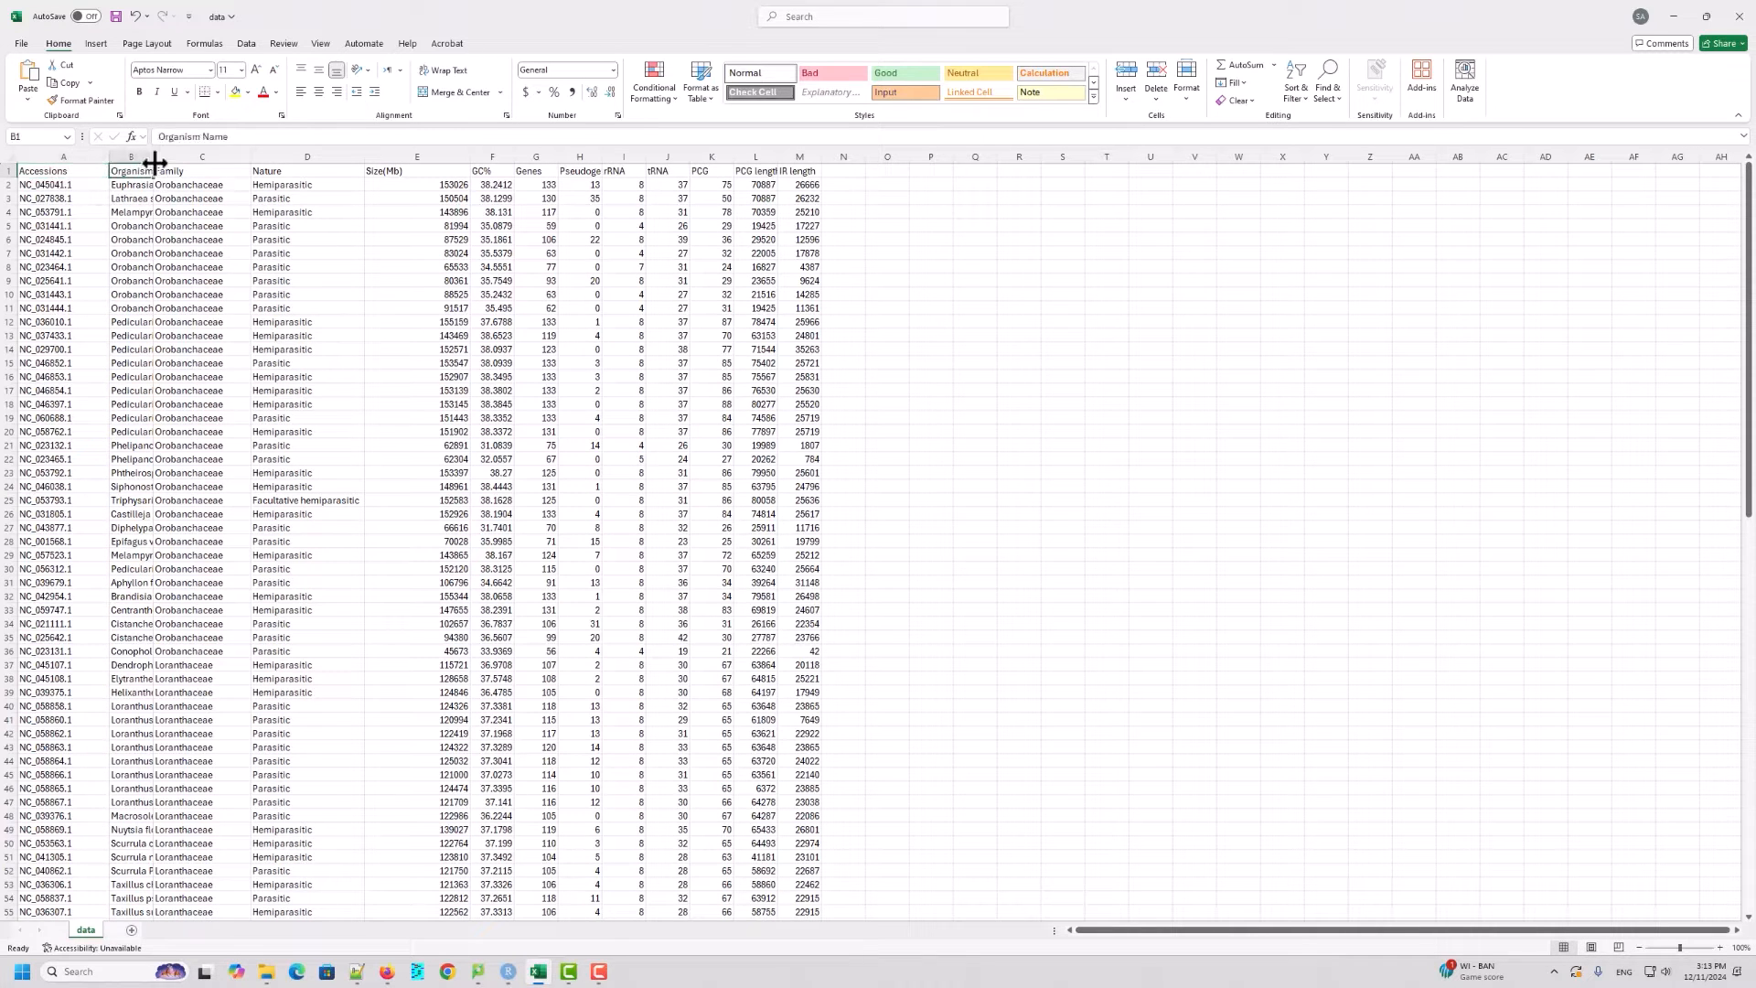
pyautogui.moveTo(151, 153); pyautogui.dragTo(185, 157)
# Step: Examine the column headings from Family to IR length, select the whole header row A1:M1, and return to Esquisse
pyautogui.click(216, 169)
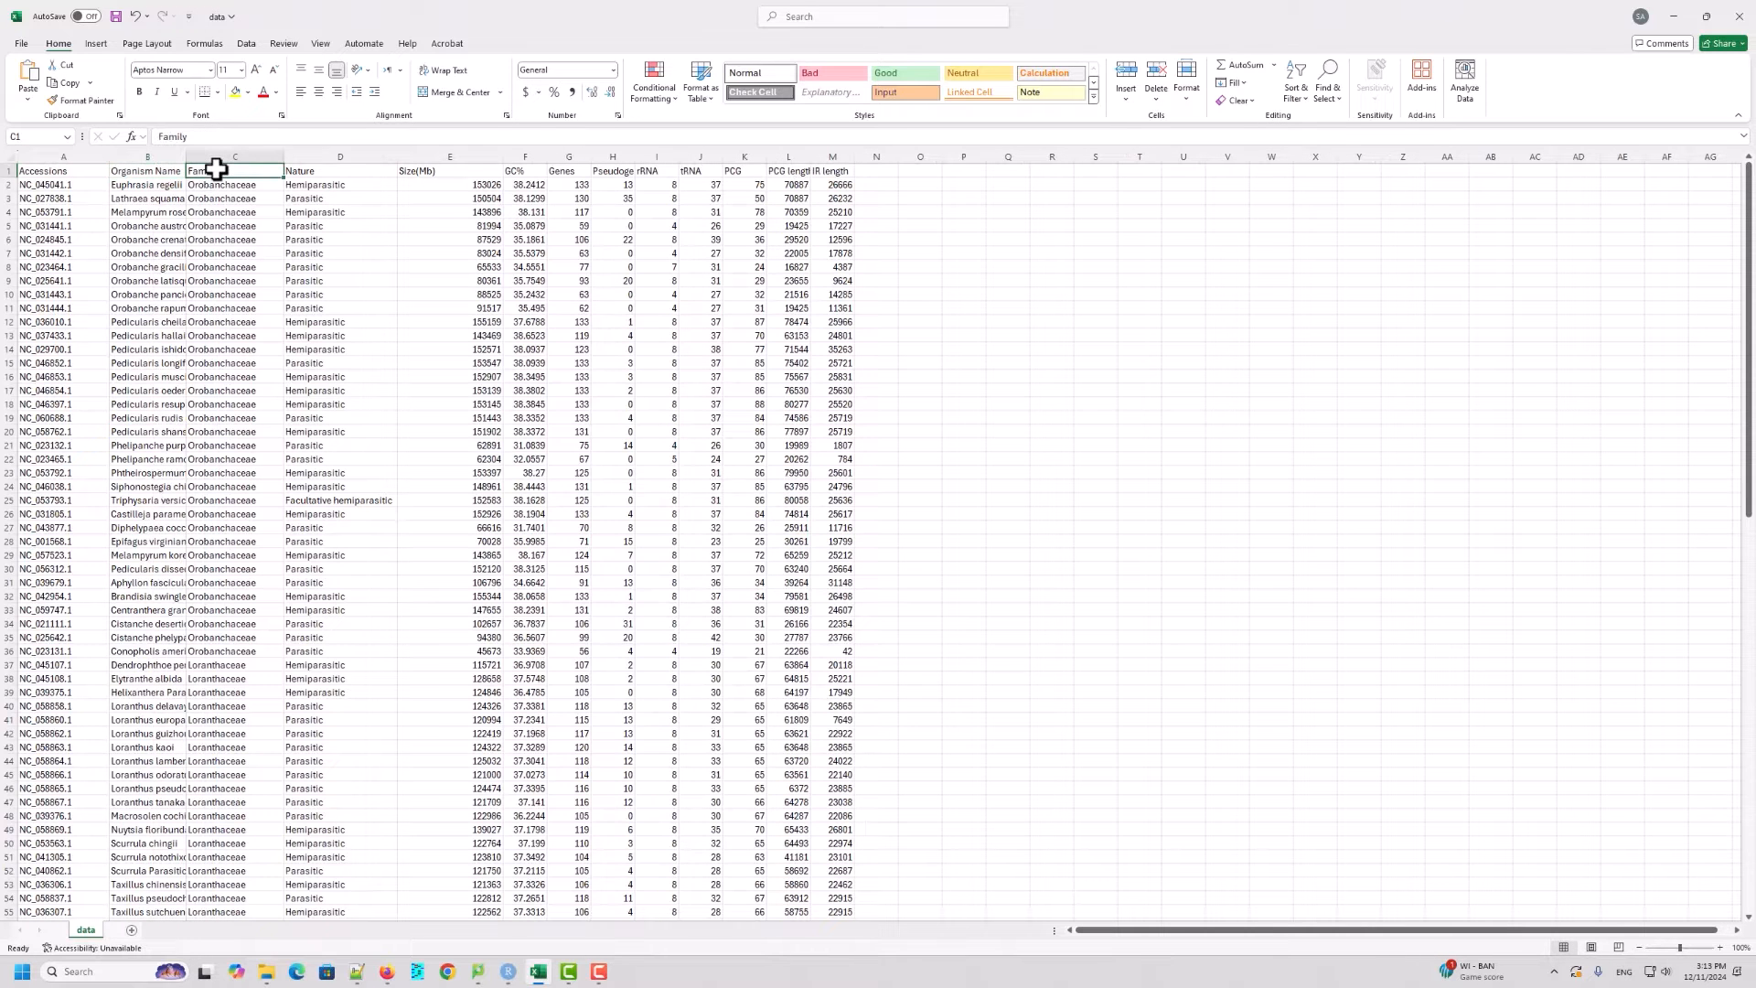
pyautogui.click(307, 172)
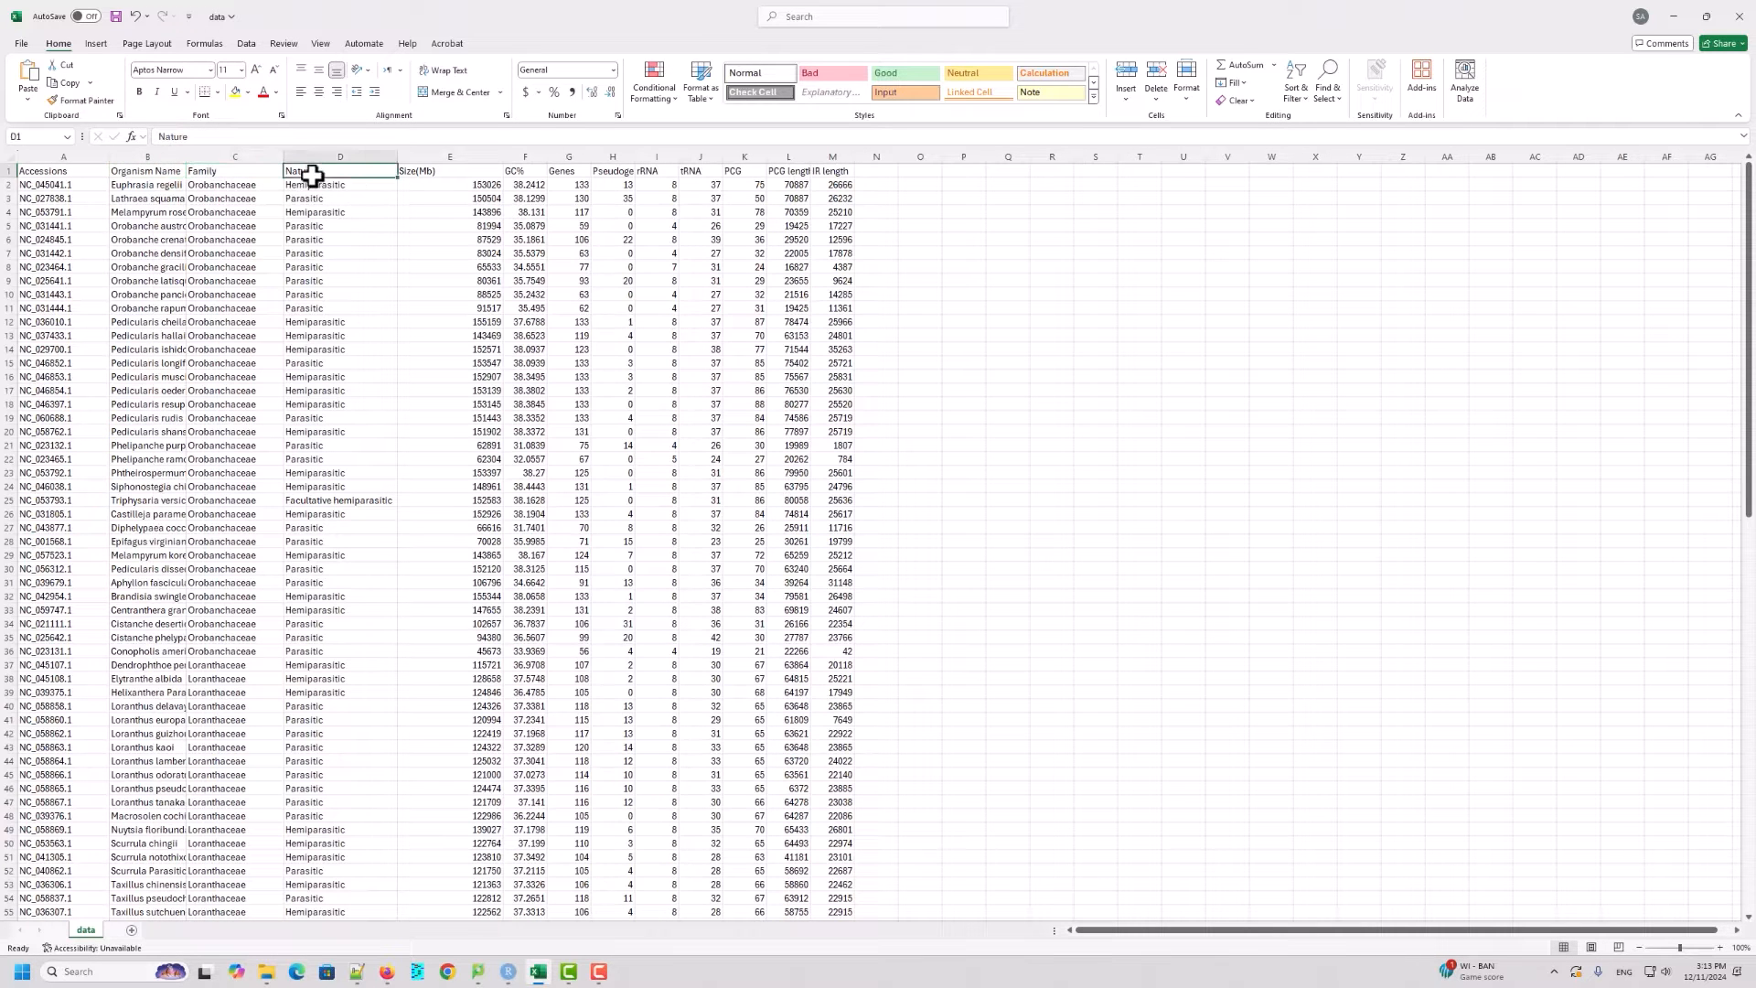
pyautogui.click(450, 172)
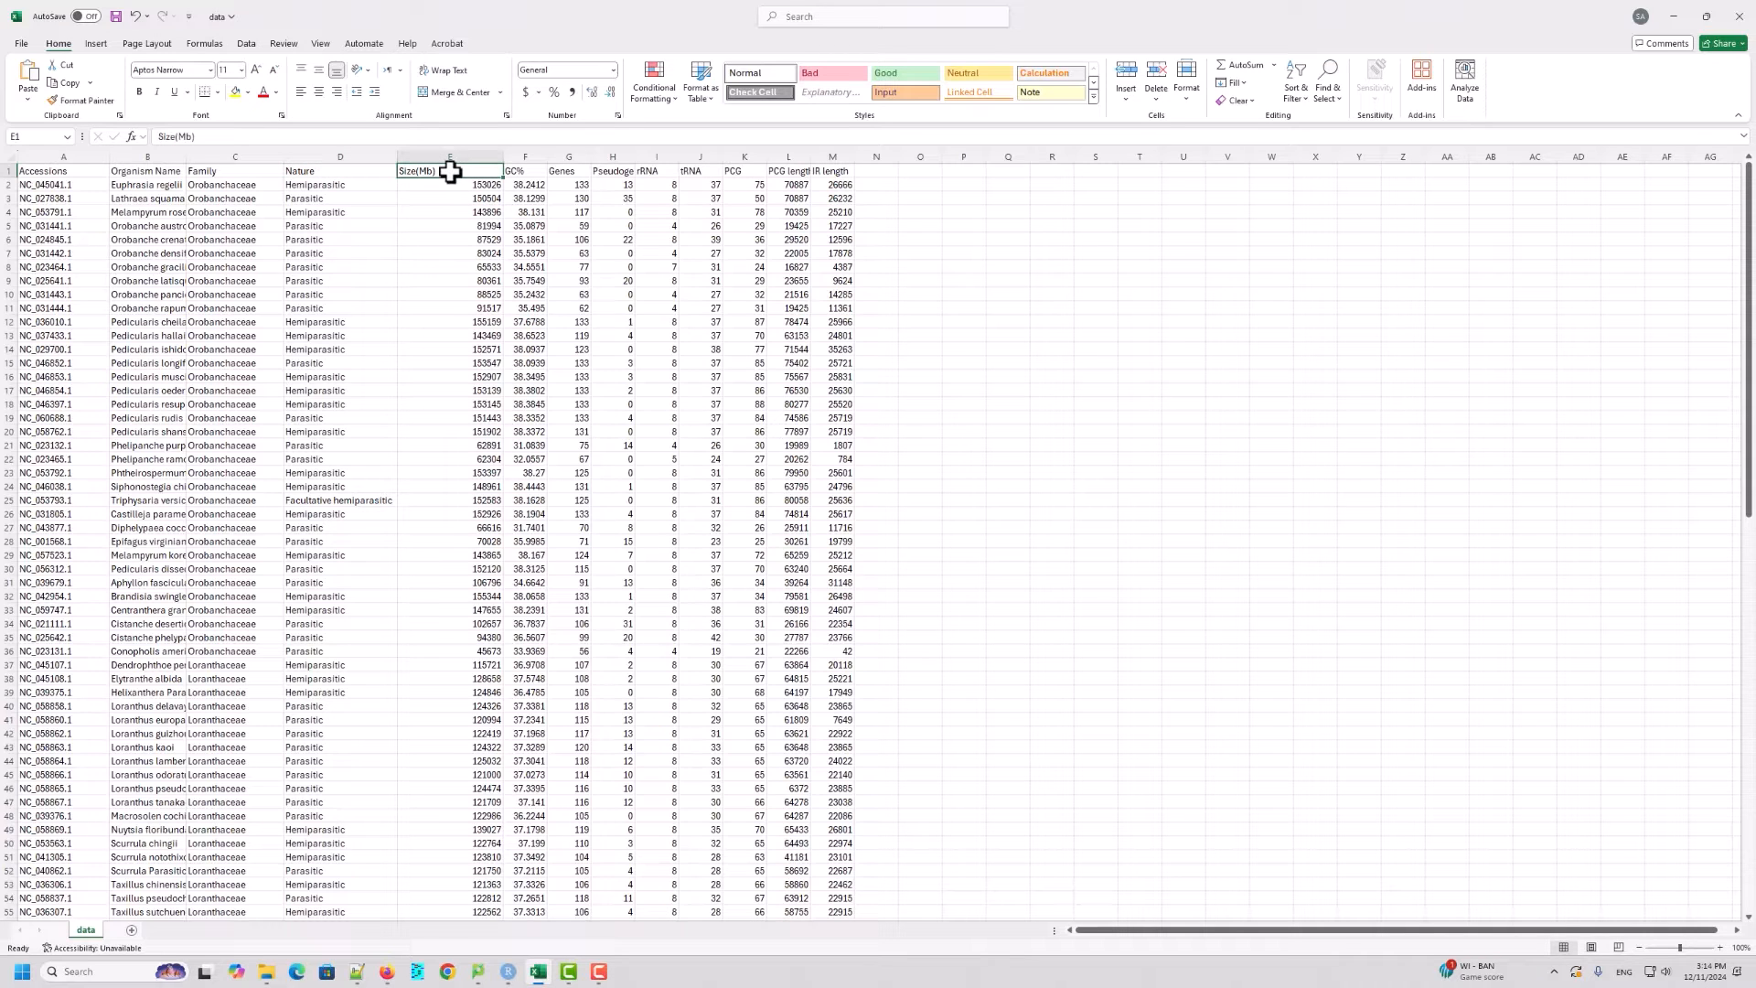
pyautogui.click(523, 172)
pyautogui.click(577, 172)
pyautogui.click(618, 173)
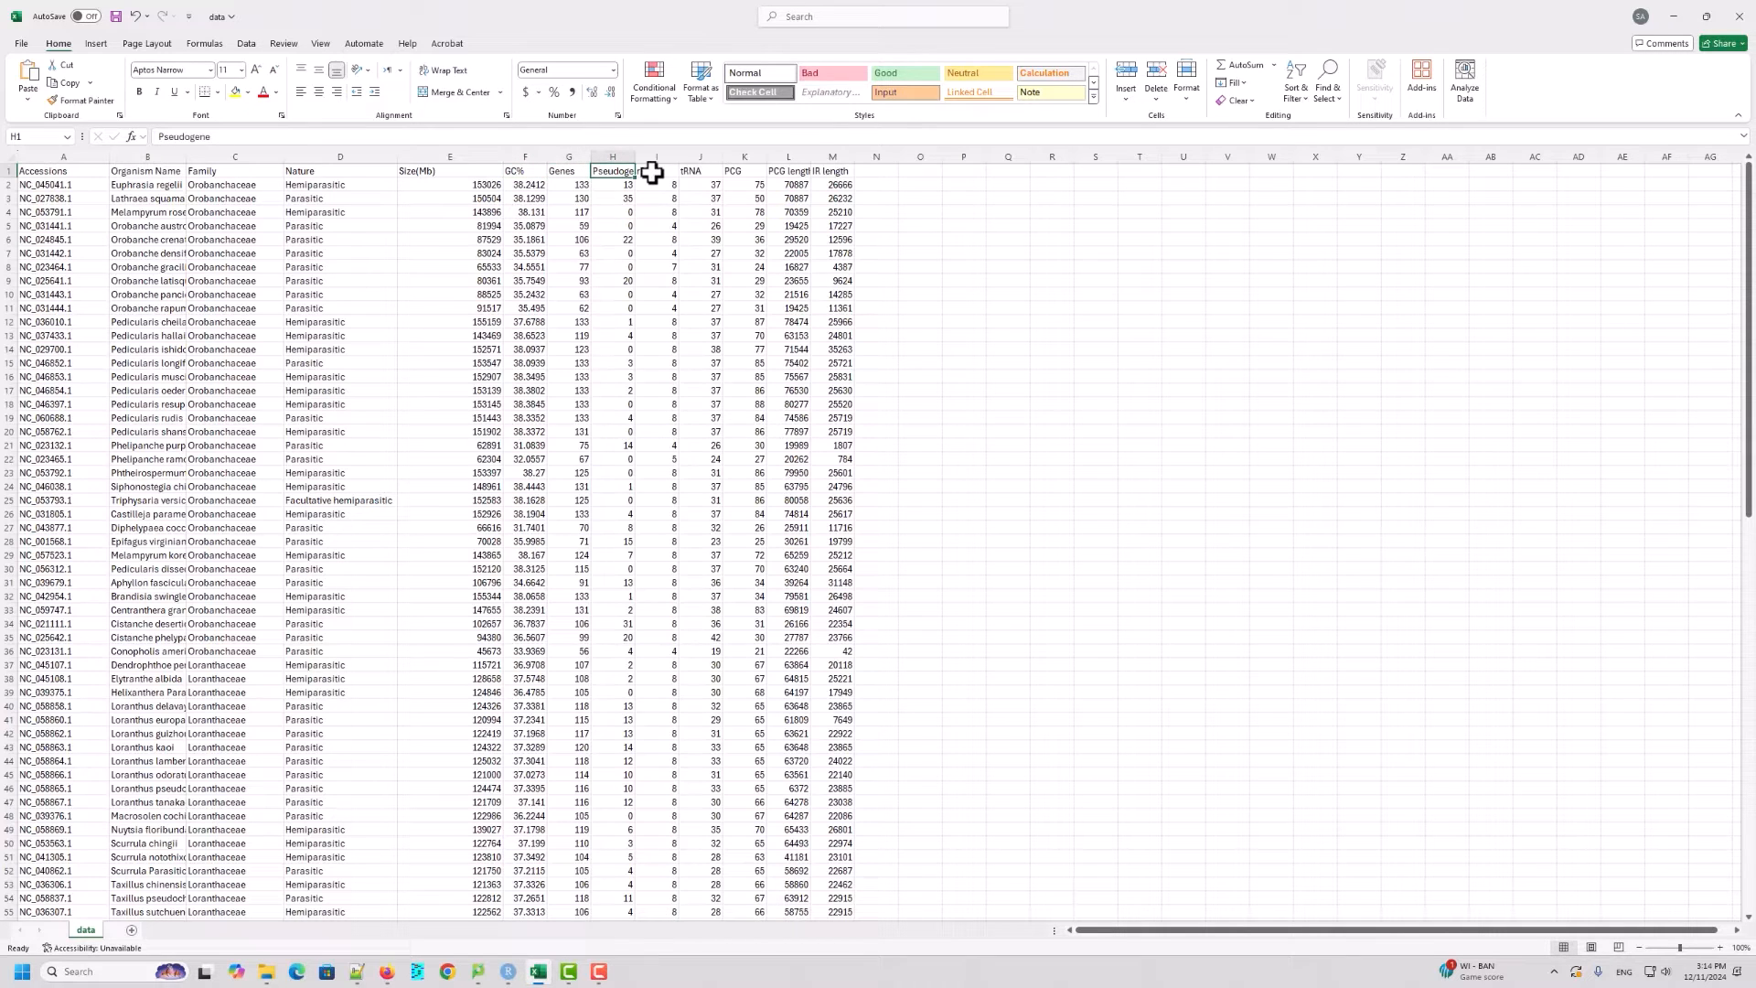
pyautogui.click(651, 172)
pyautogui.moveTo(50, 174); pyautogui.dragTo(832, 171)
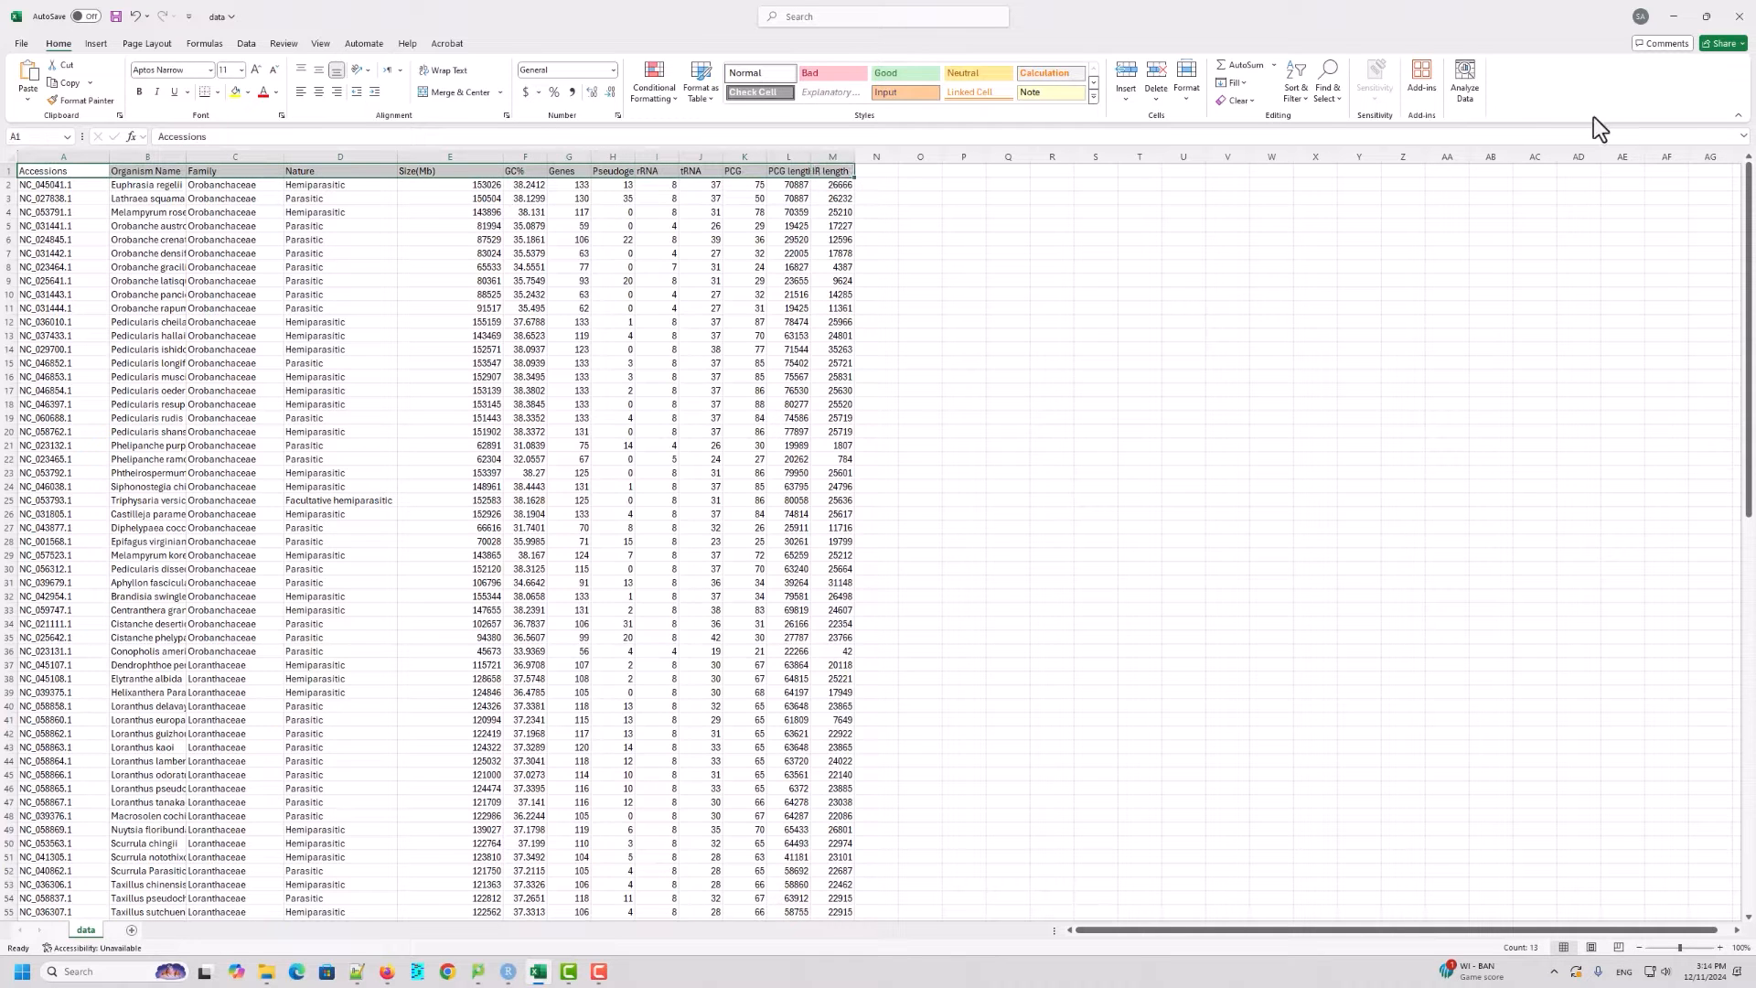
pyautogui.click(1672, 18)
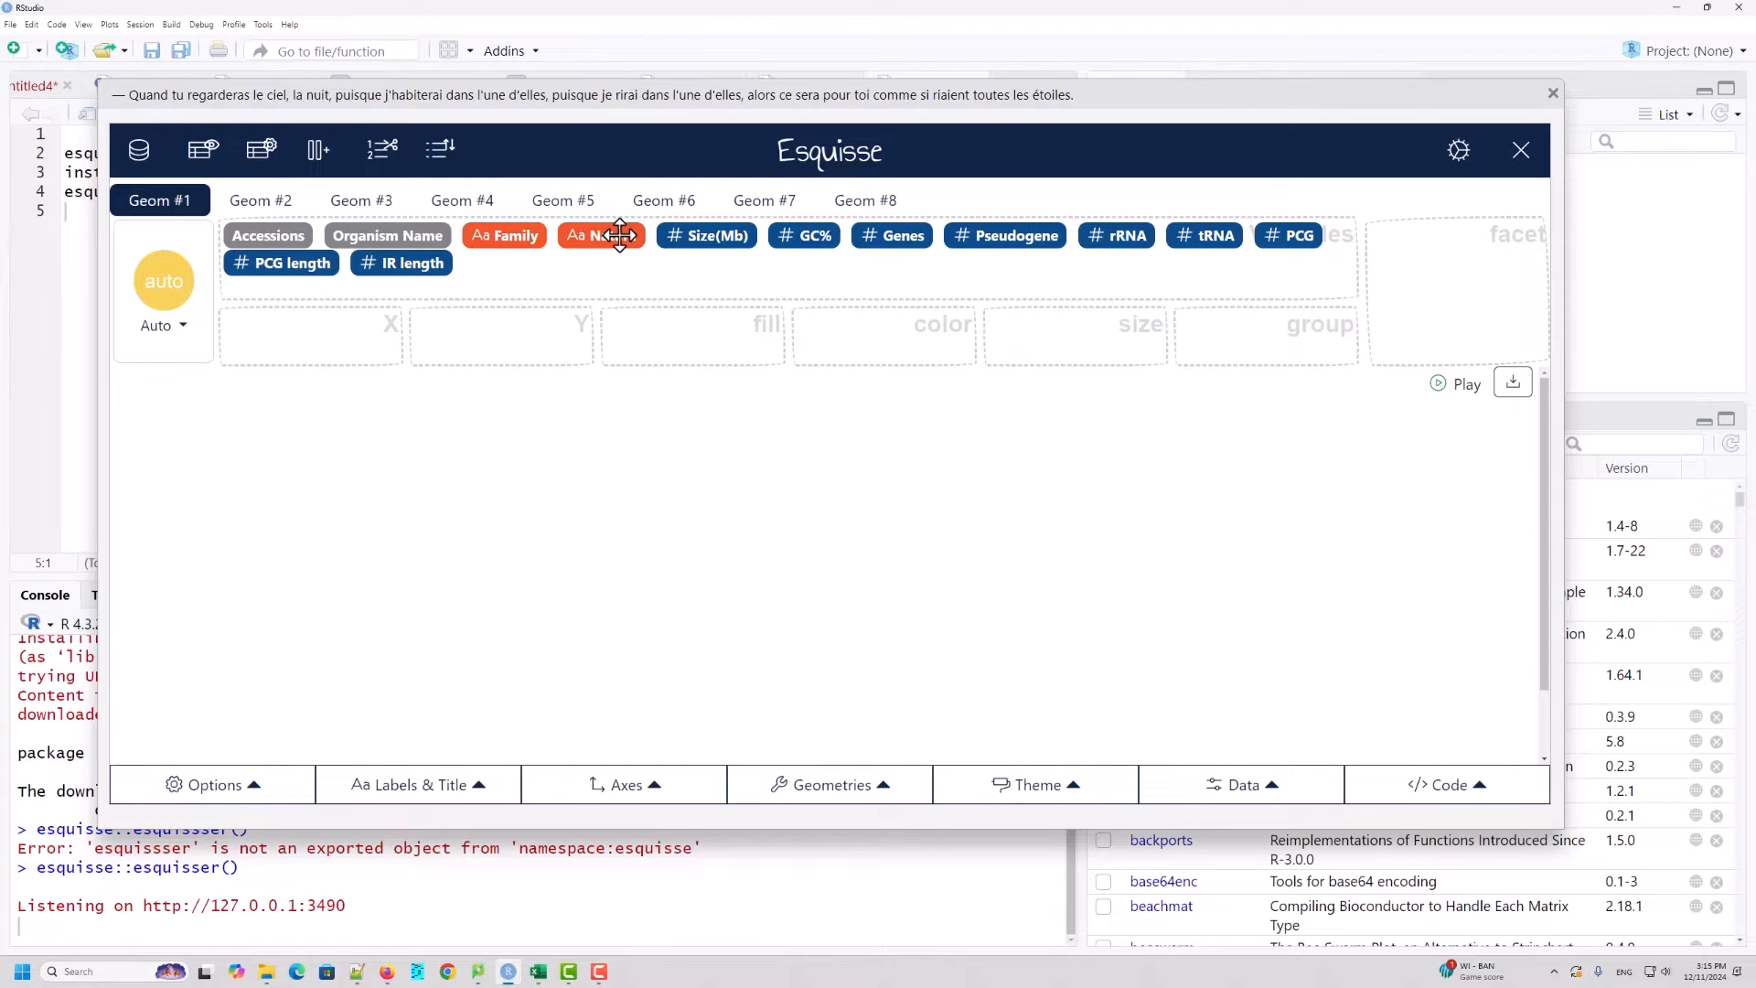
# Step: Build a column chart with Nature on X and Size(Mb) on Y, moving Nature from color to fill
pyautogui.moveTo(619, 235); pyautogui.dragTo(380, 349)
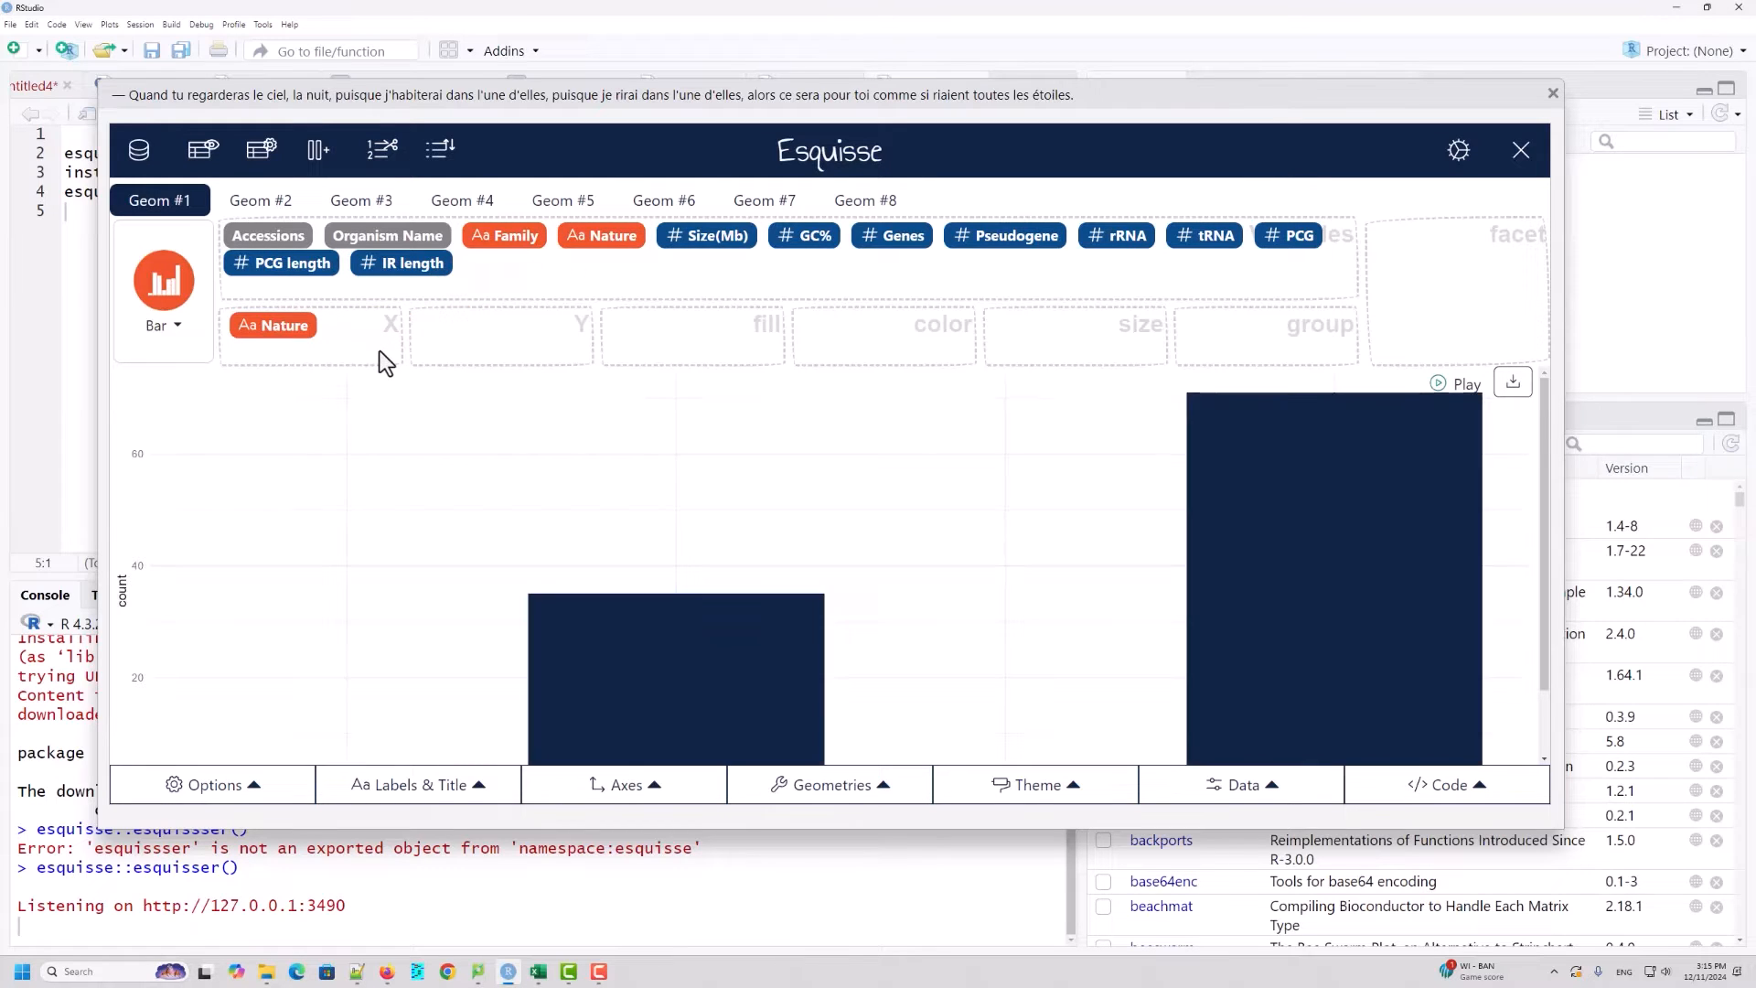
pyautogui.scroll(-2, 1098, 595)
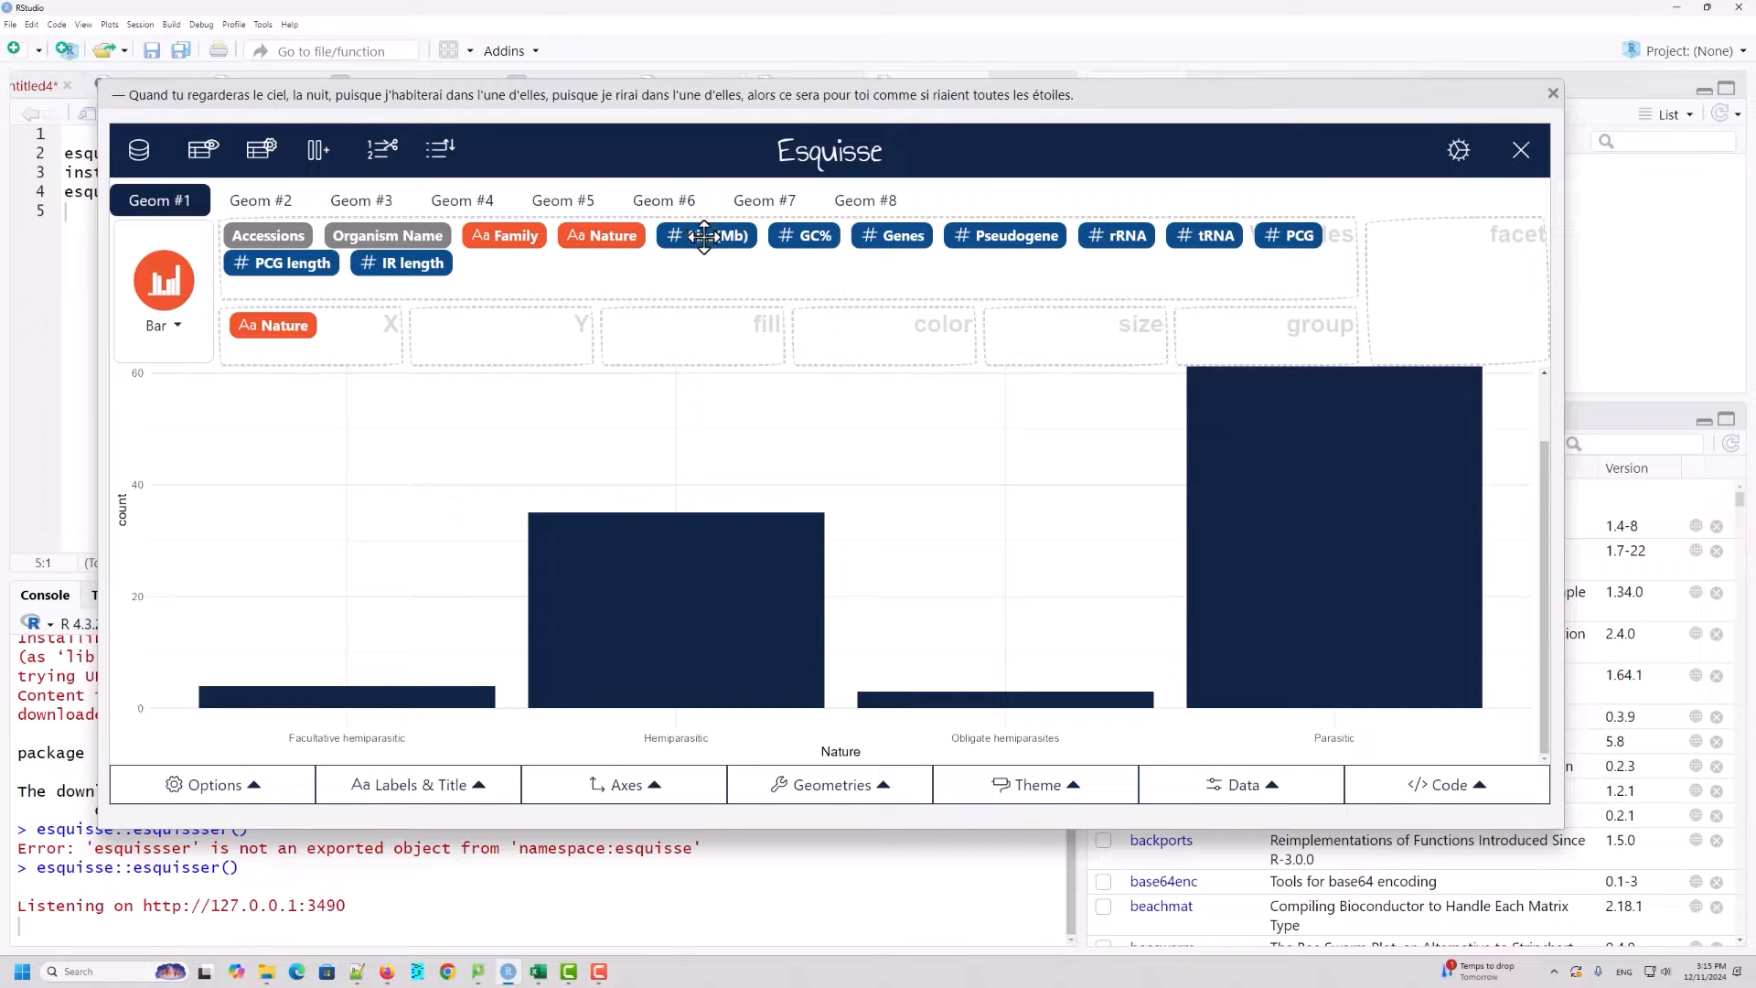
pyautogui.moveTo(704, 236); pyautogui.dragTo(512, 330)
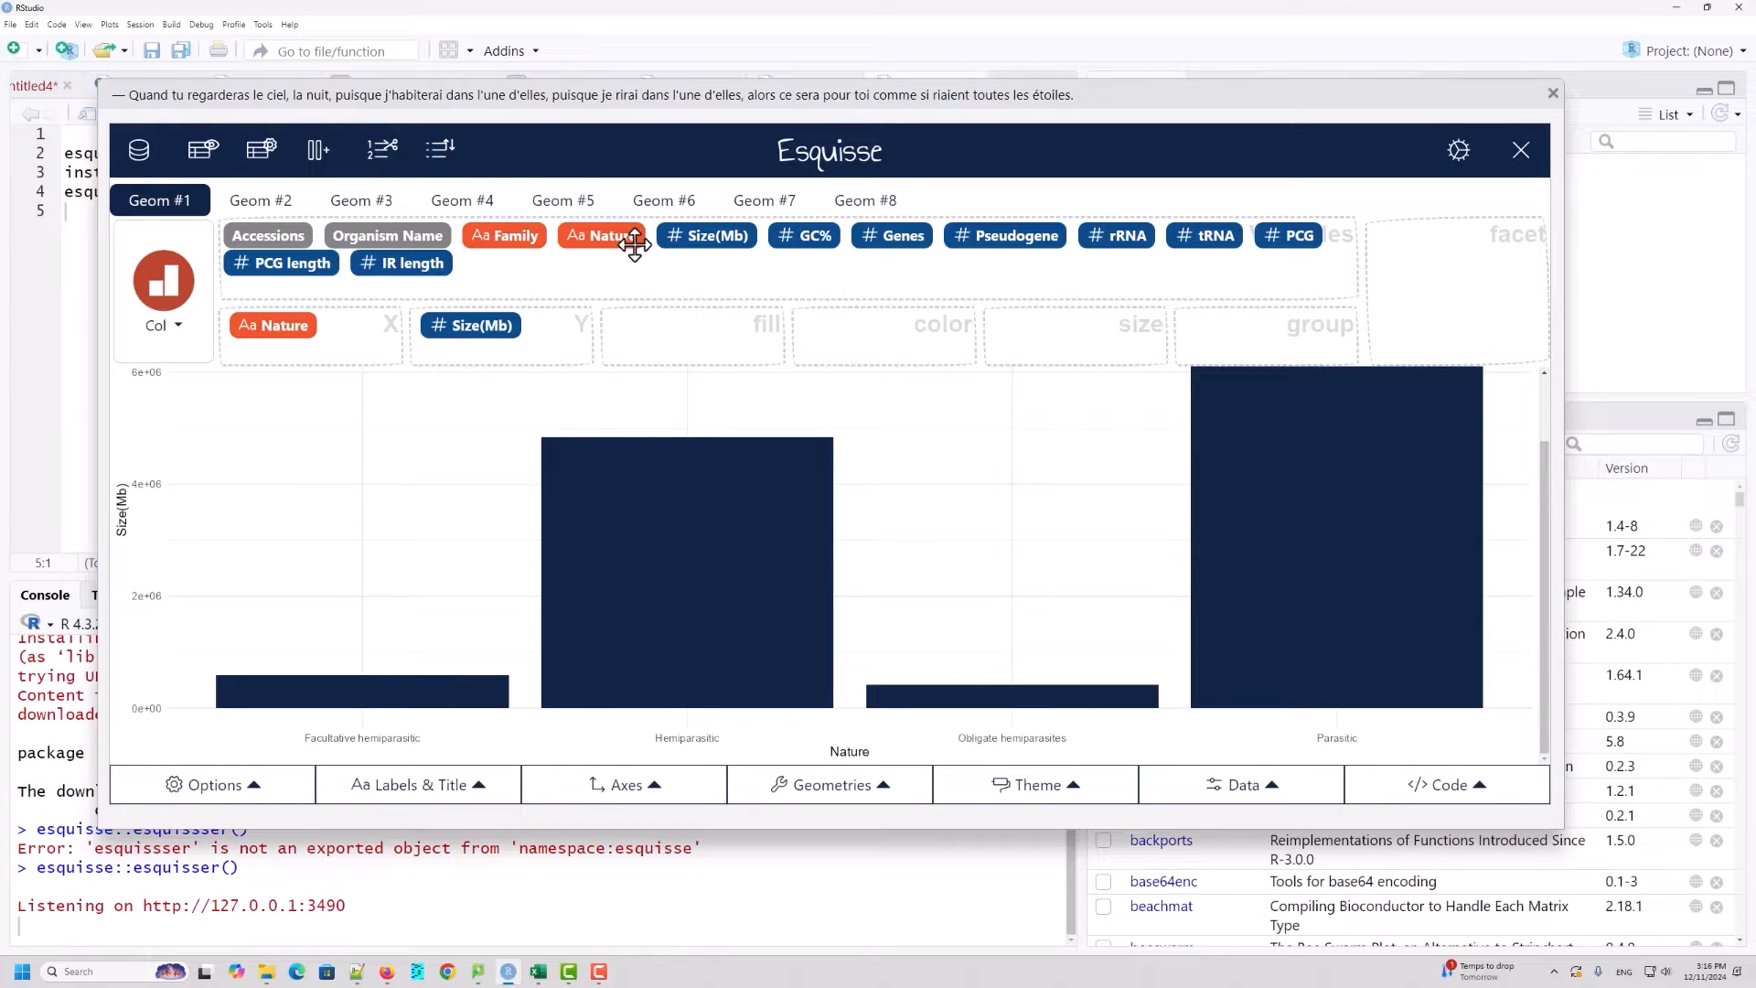
pyautogui.moveTo(634, 244); pyautogui.dragTo(885, 331)
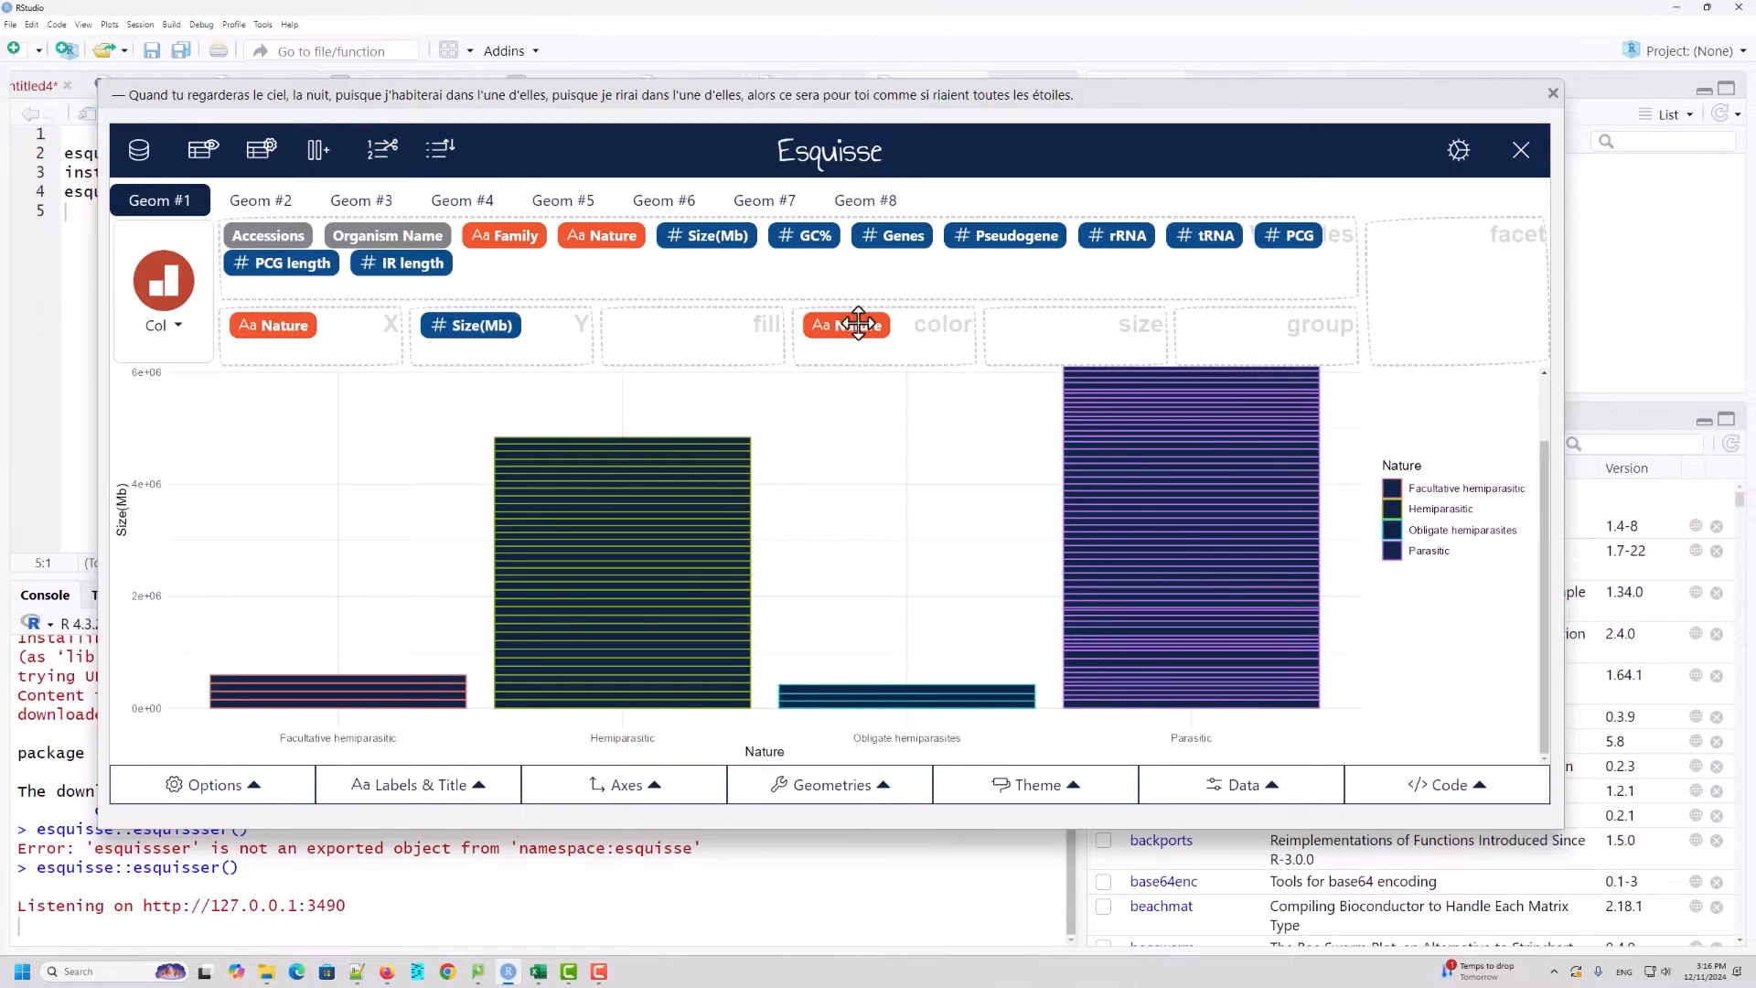
pyautogui.moveTo(858, 322); pyautogui.dragTo(737, 327)
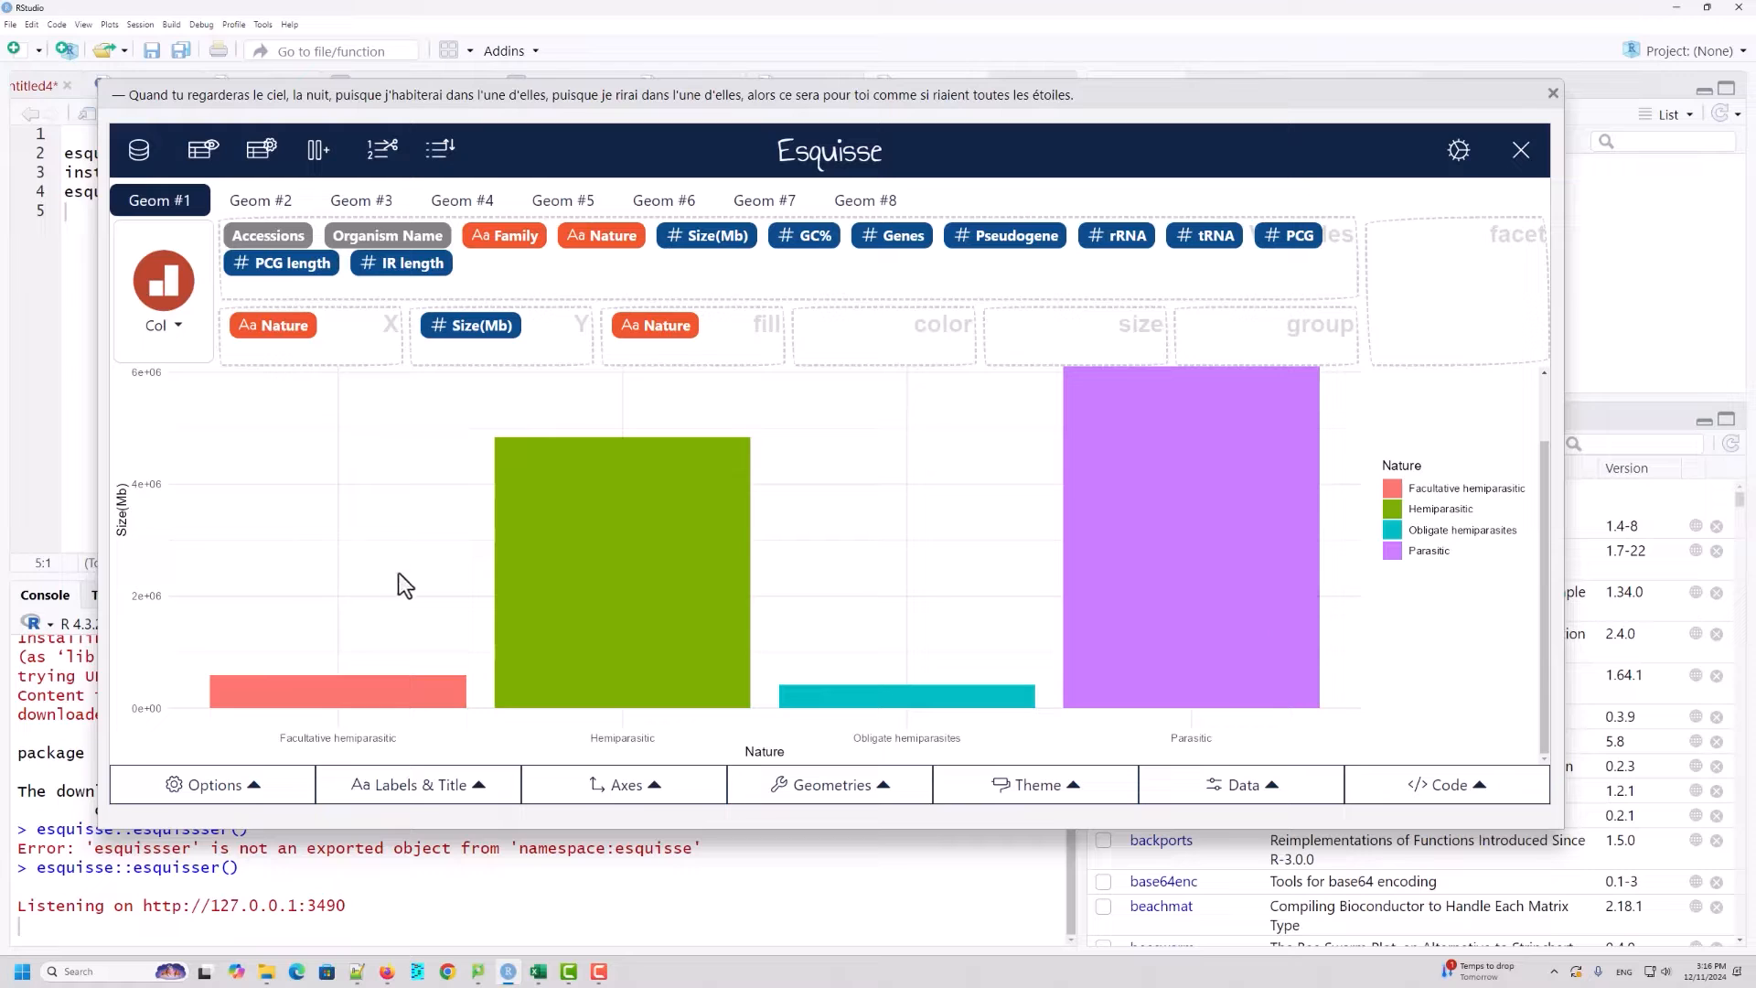
# Step: Try the Point geometry on the first layer, and set the layer to Jitter instead
pyautogui.click(181, 330)
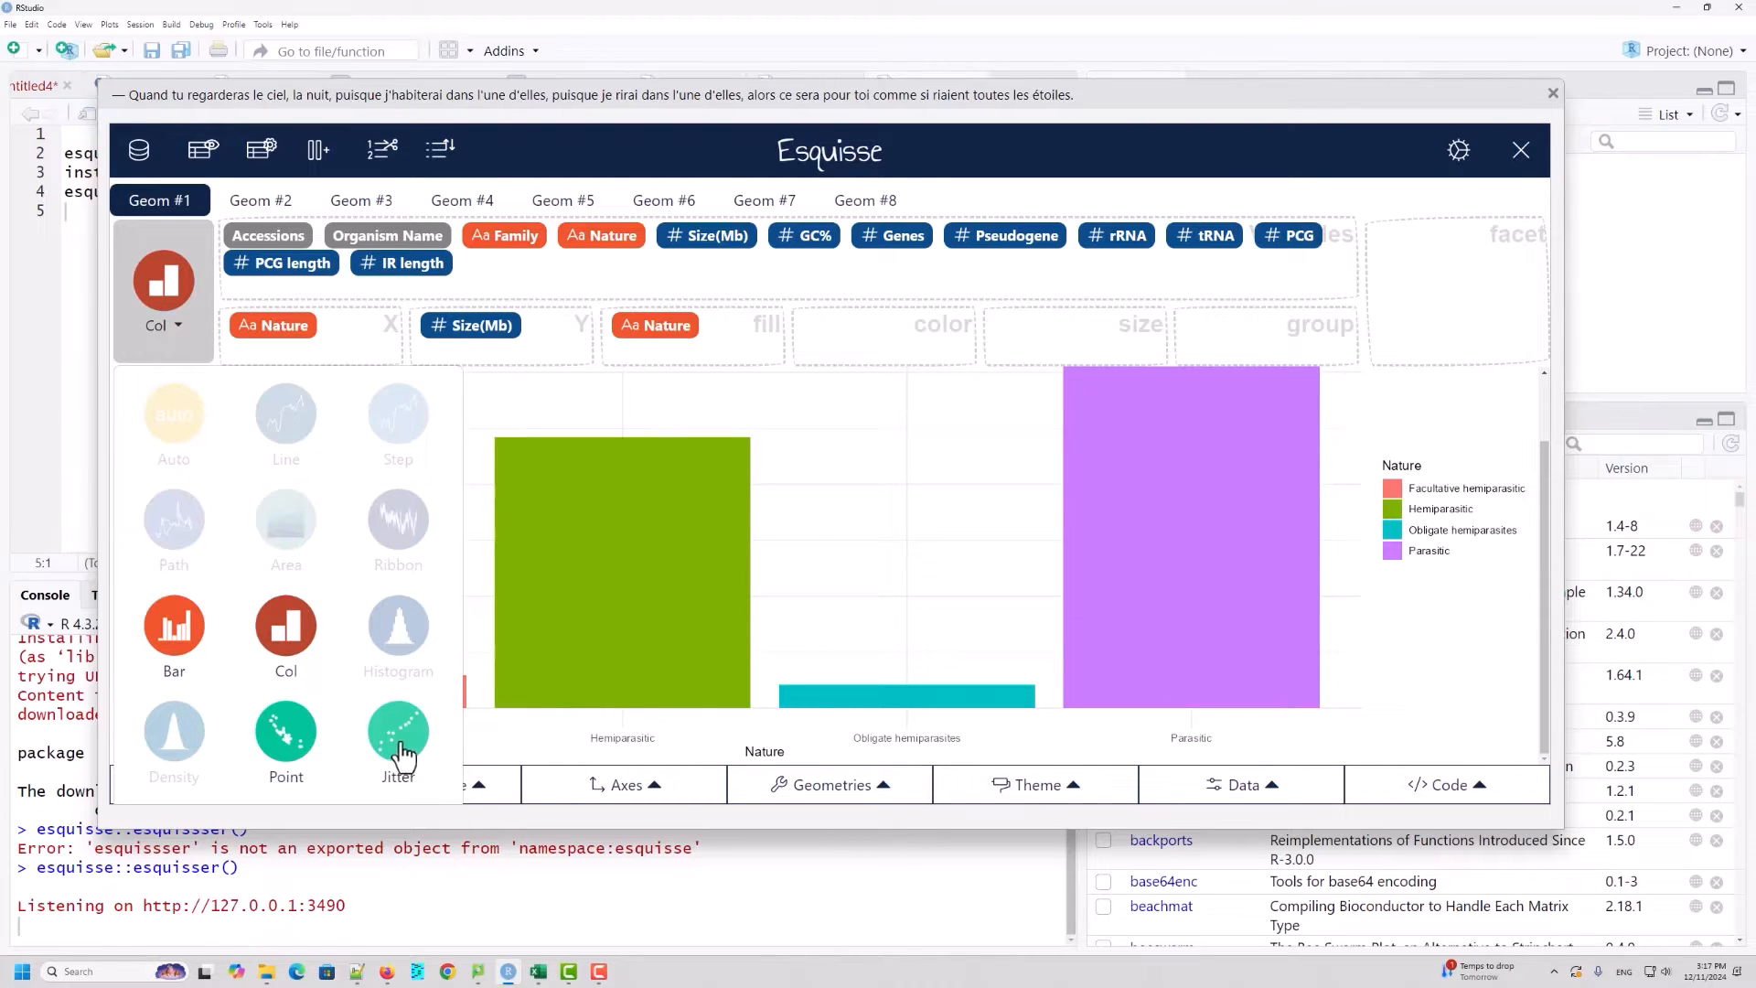
pyautogui.click(286, 731)
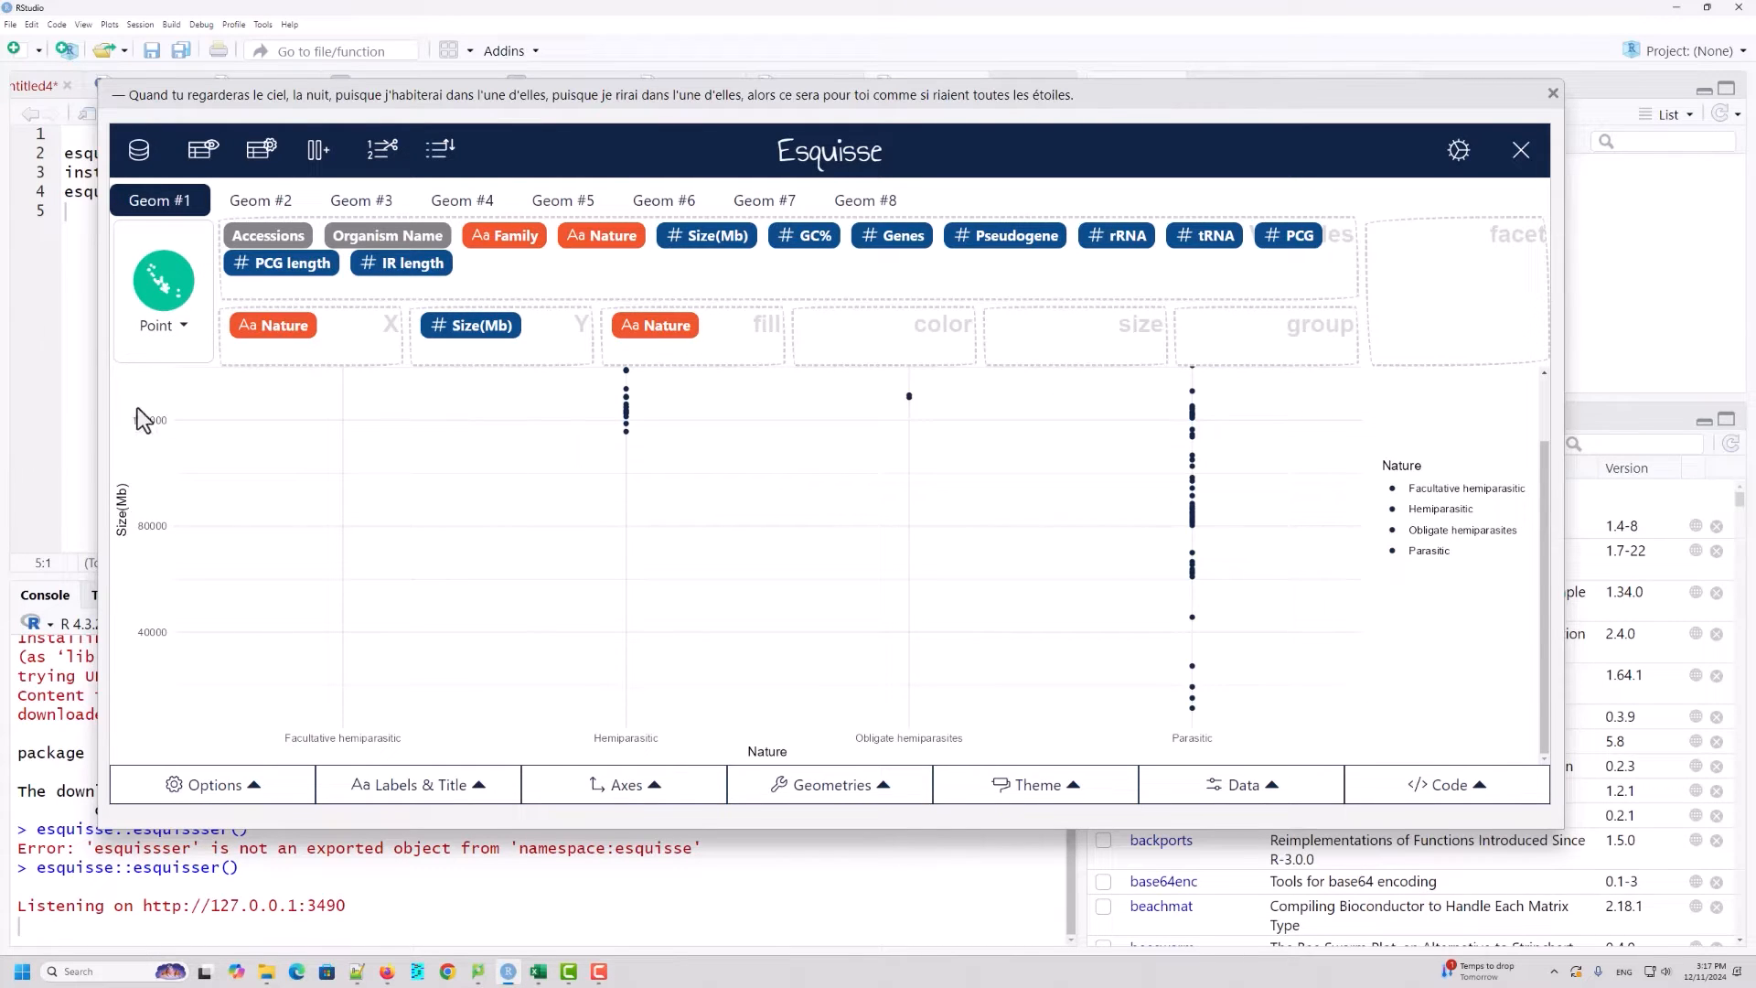
pyautogui.click(183, 324)
pyautogui.click(399, 732)
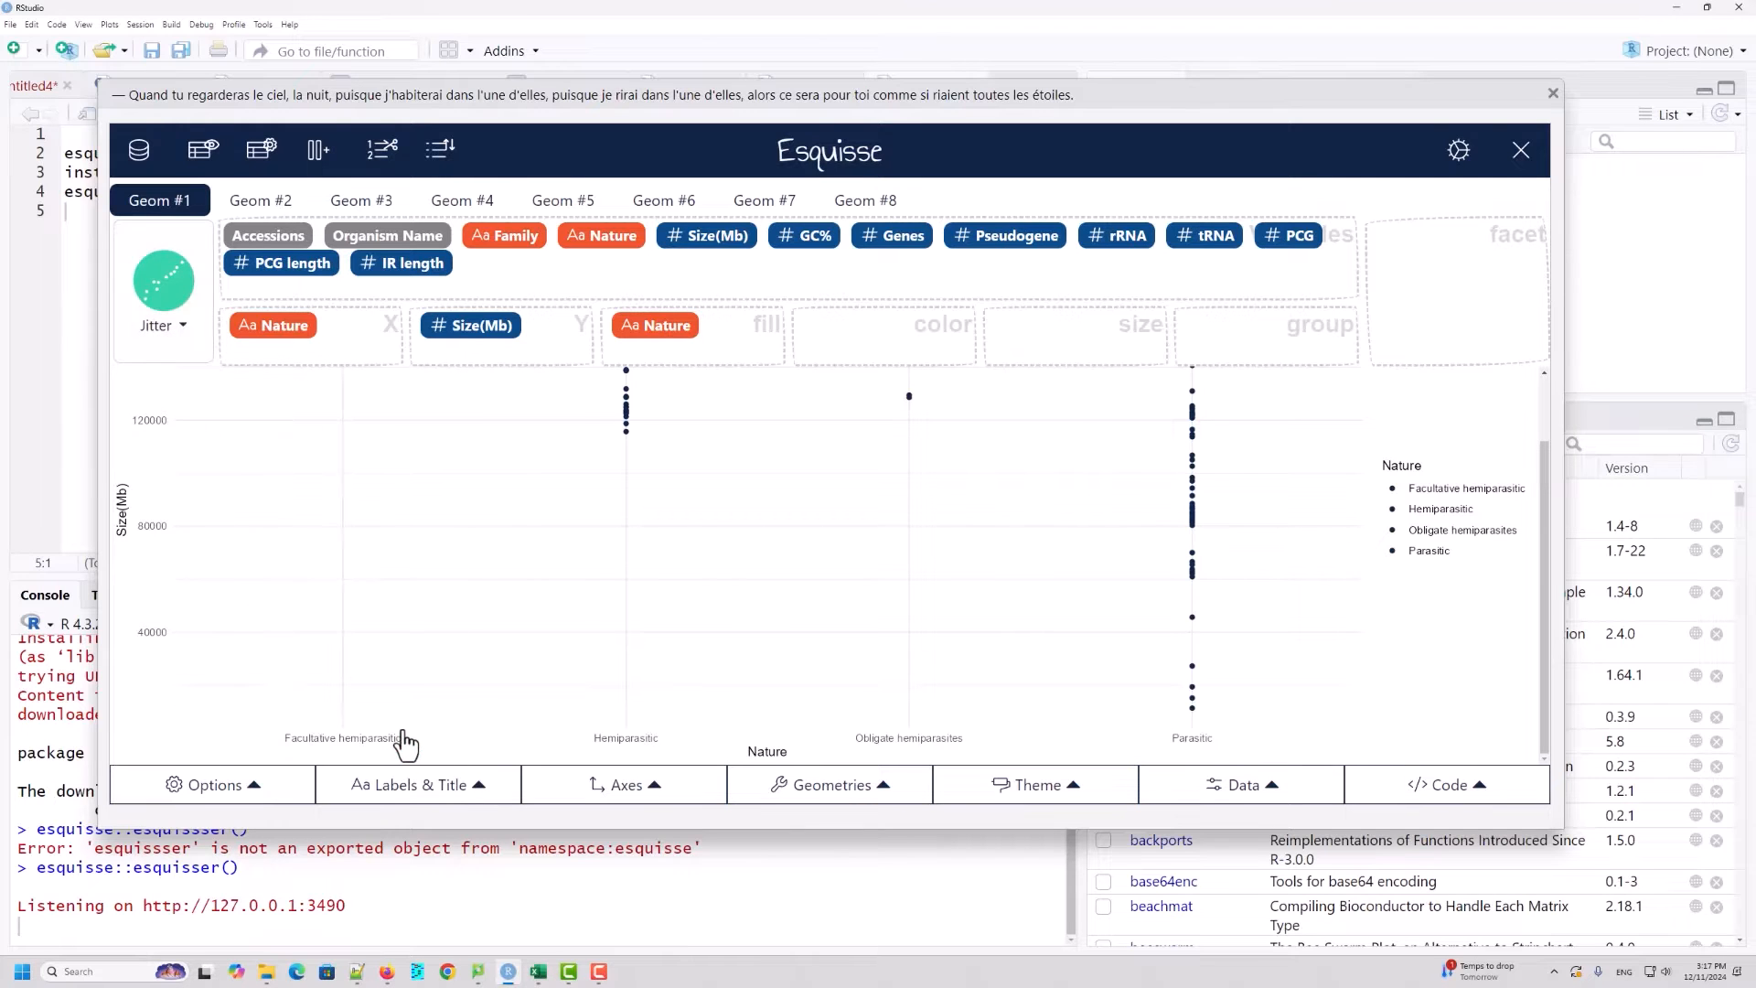
pyautogui.scroll(2, 1236, 517)
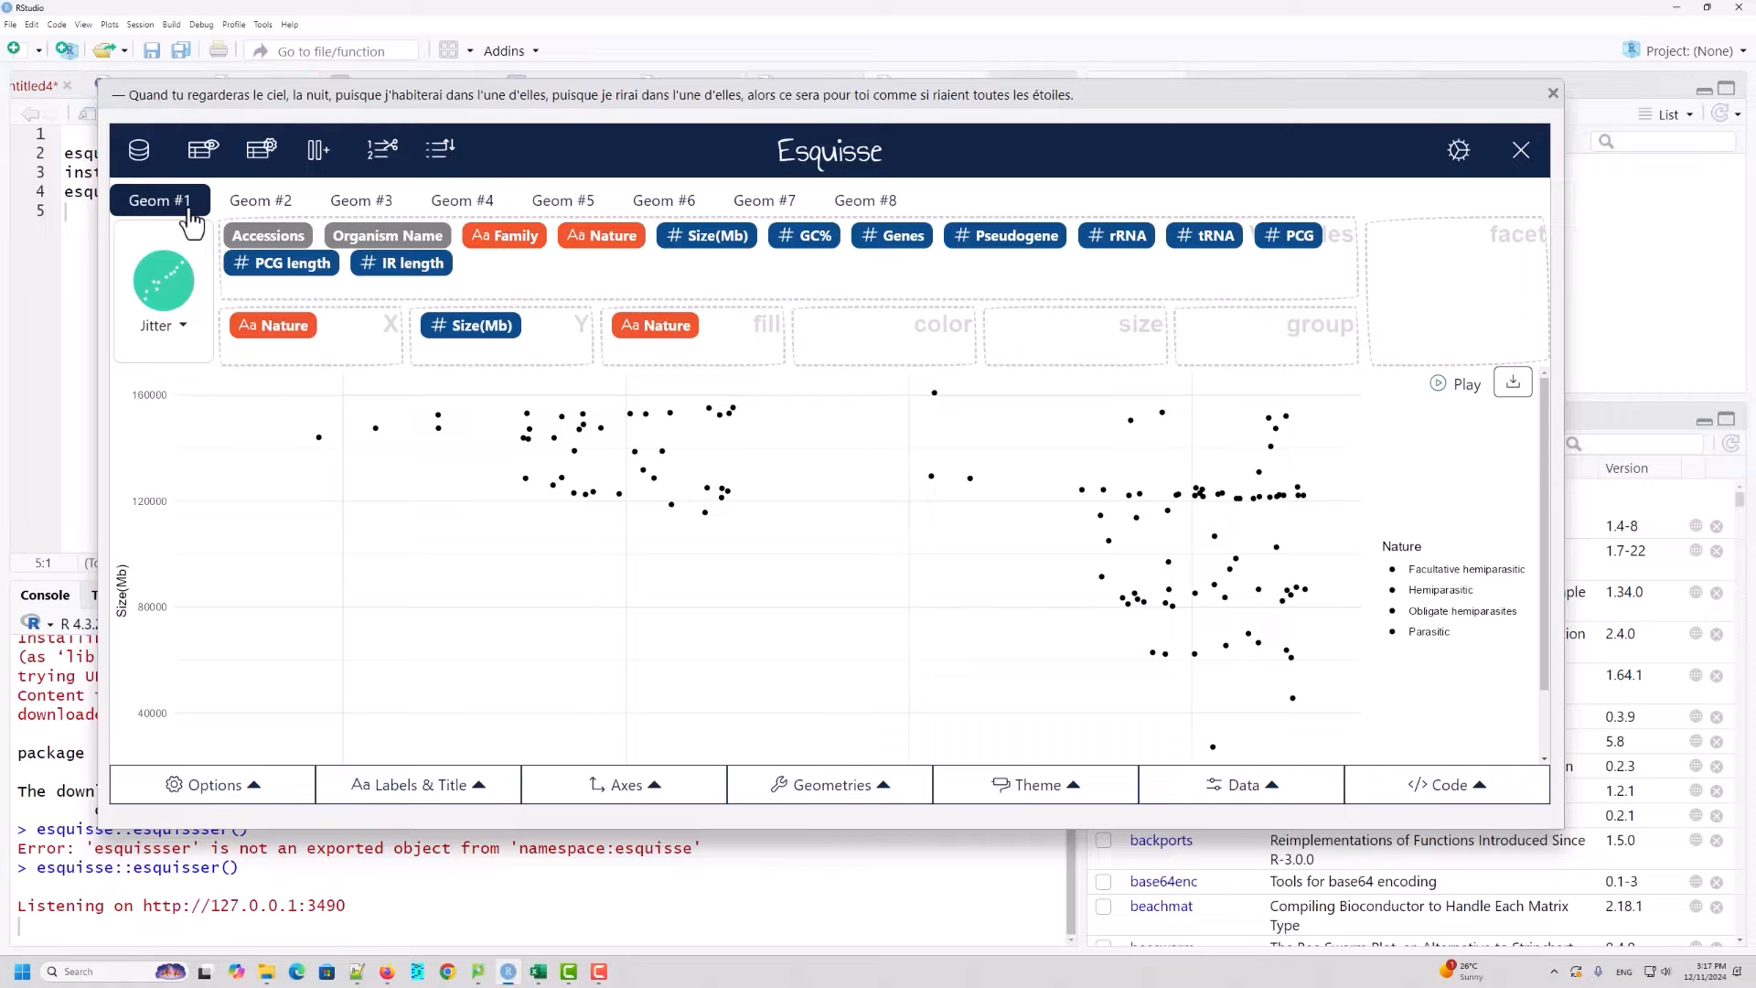
# Step: Add a Boxplot as Geom #2 with Nature on X, Size(Mb) on Y and Nature as fill
pyautogui.click(248, 209)
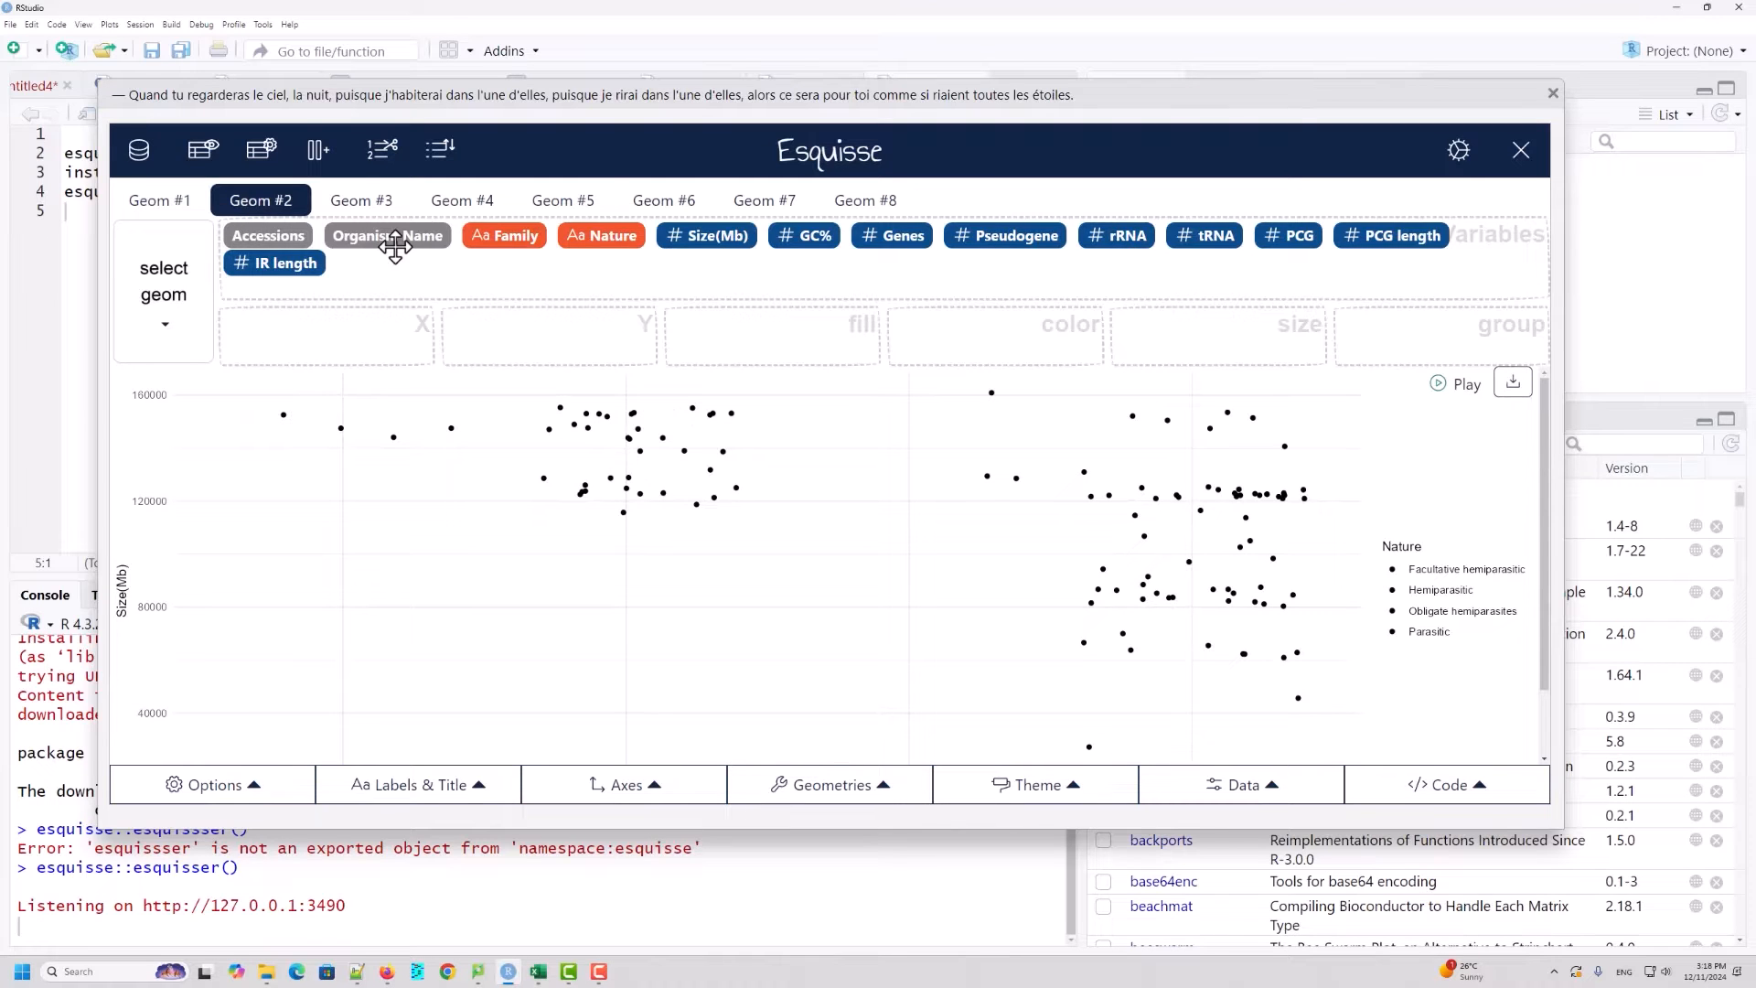
pyautogui.moveTo(590, 236); pyautogui.dragTo(363, 351)
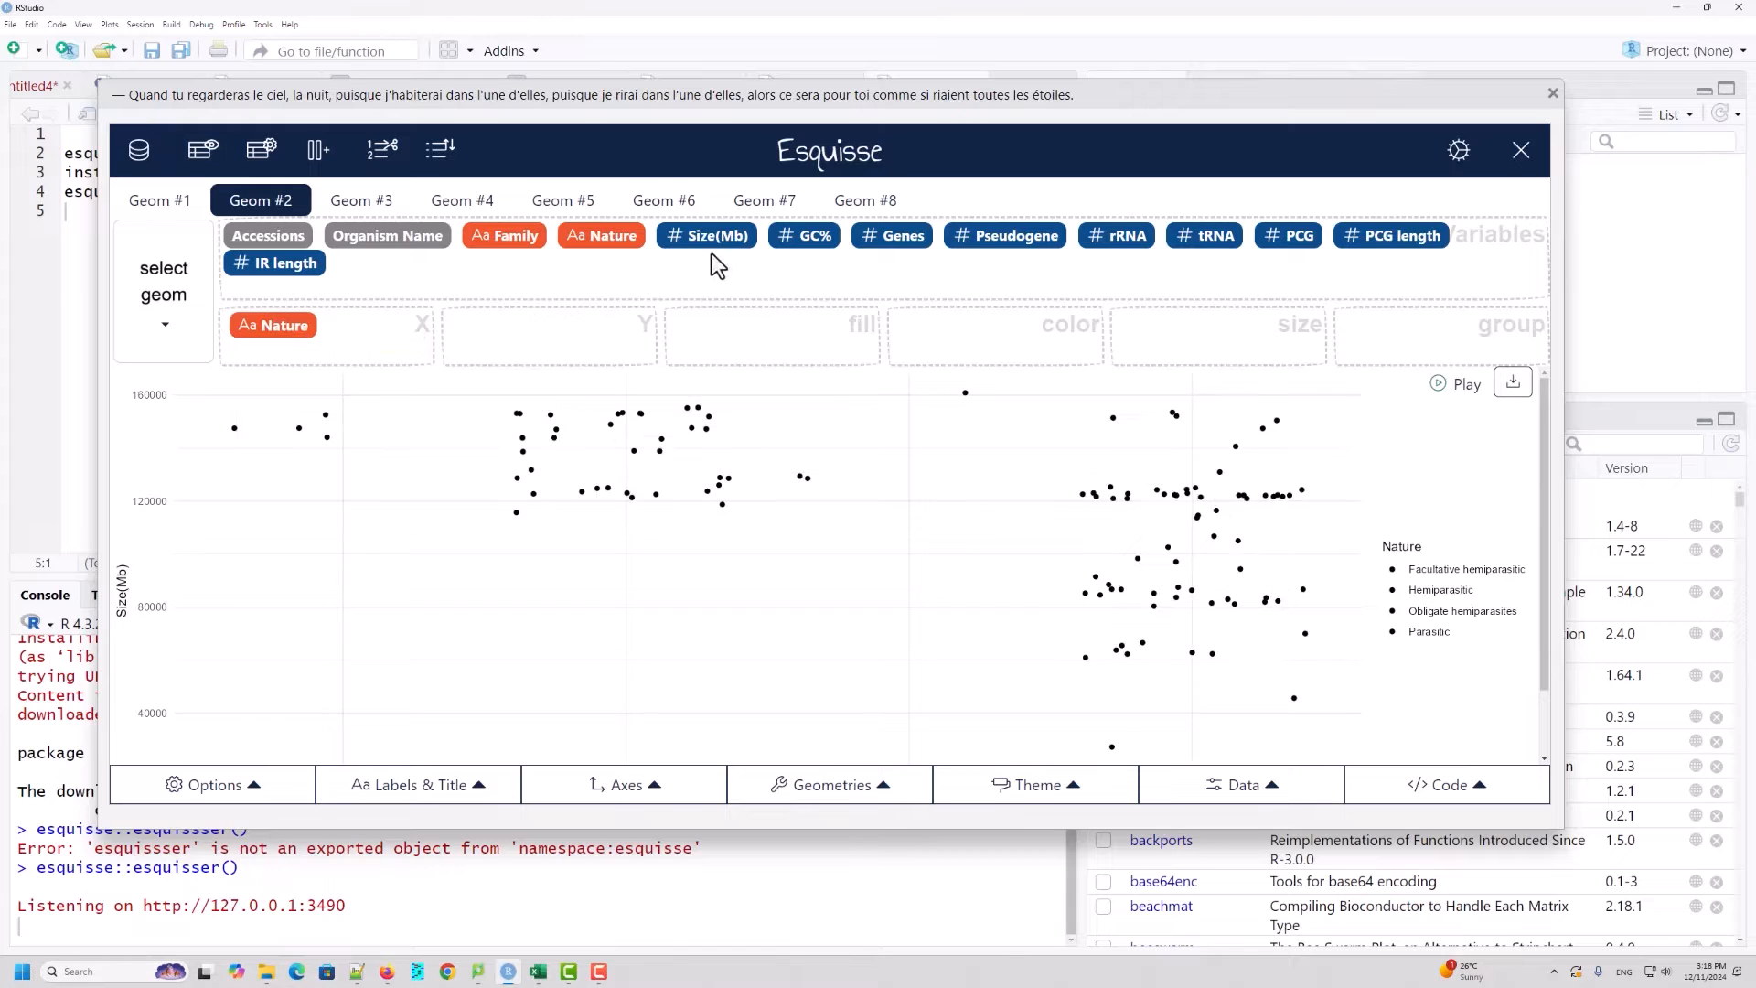
pyautogui.moveTo(704, 243); pyautogui.dragTo(560, 358)
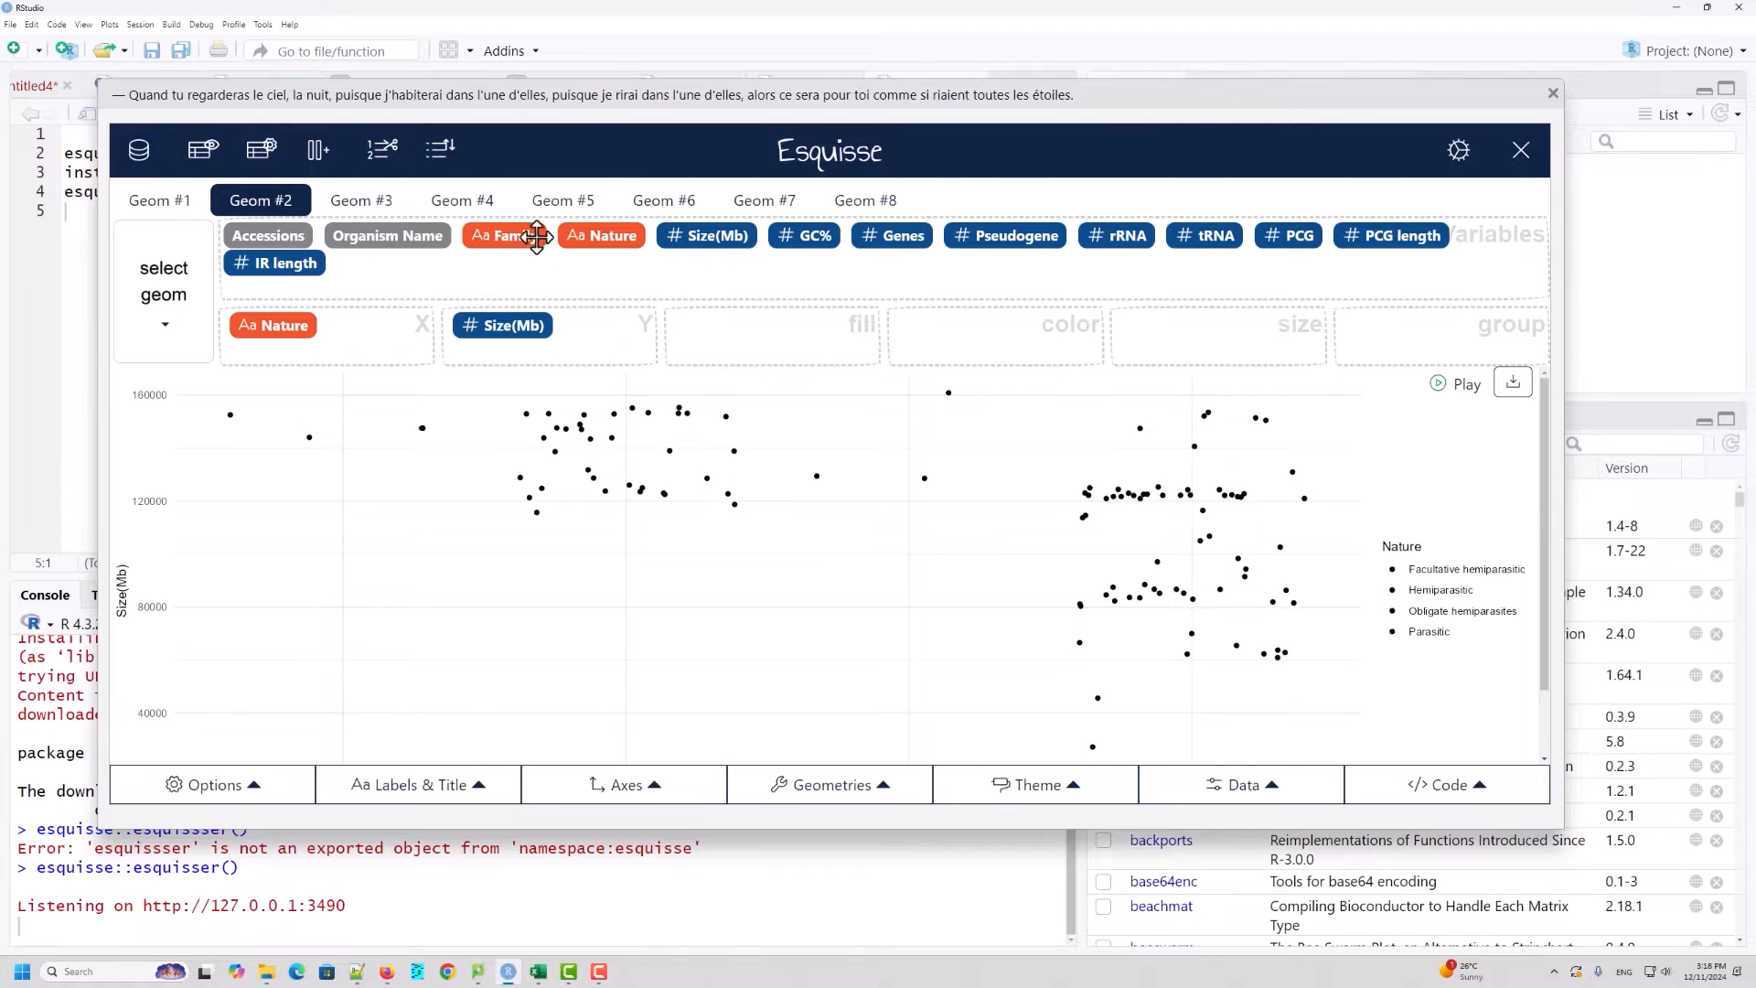
pyautogui.moveTo(606, 235); pyautogui.dragTo(801, 335)
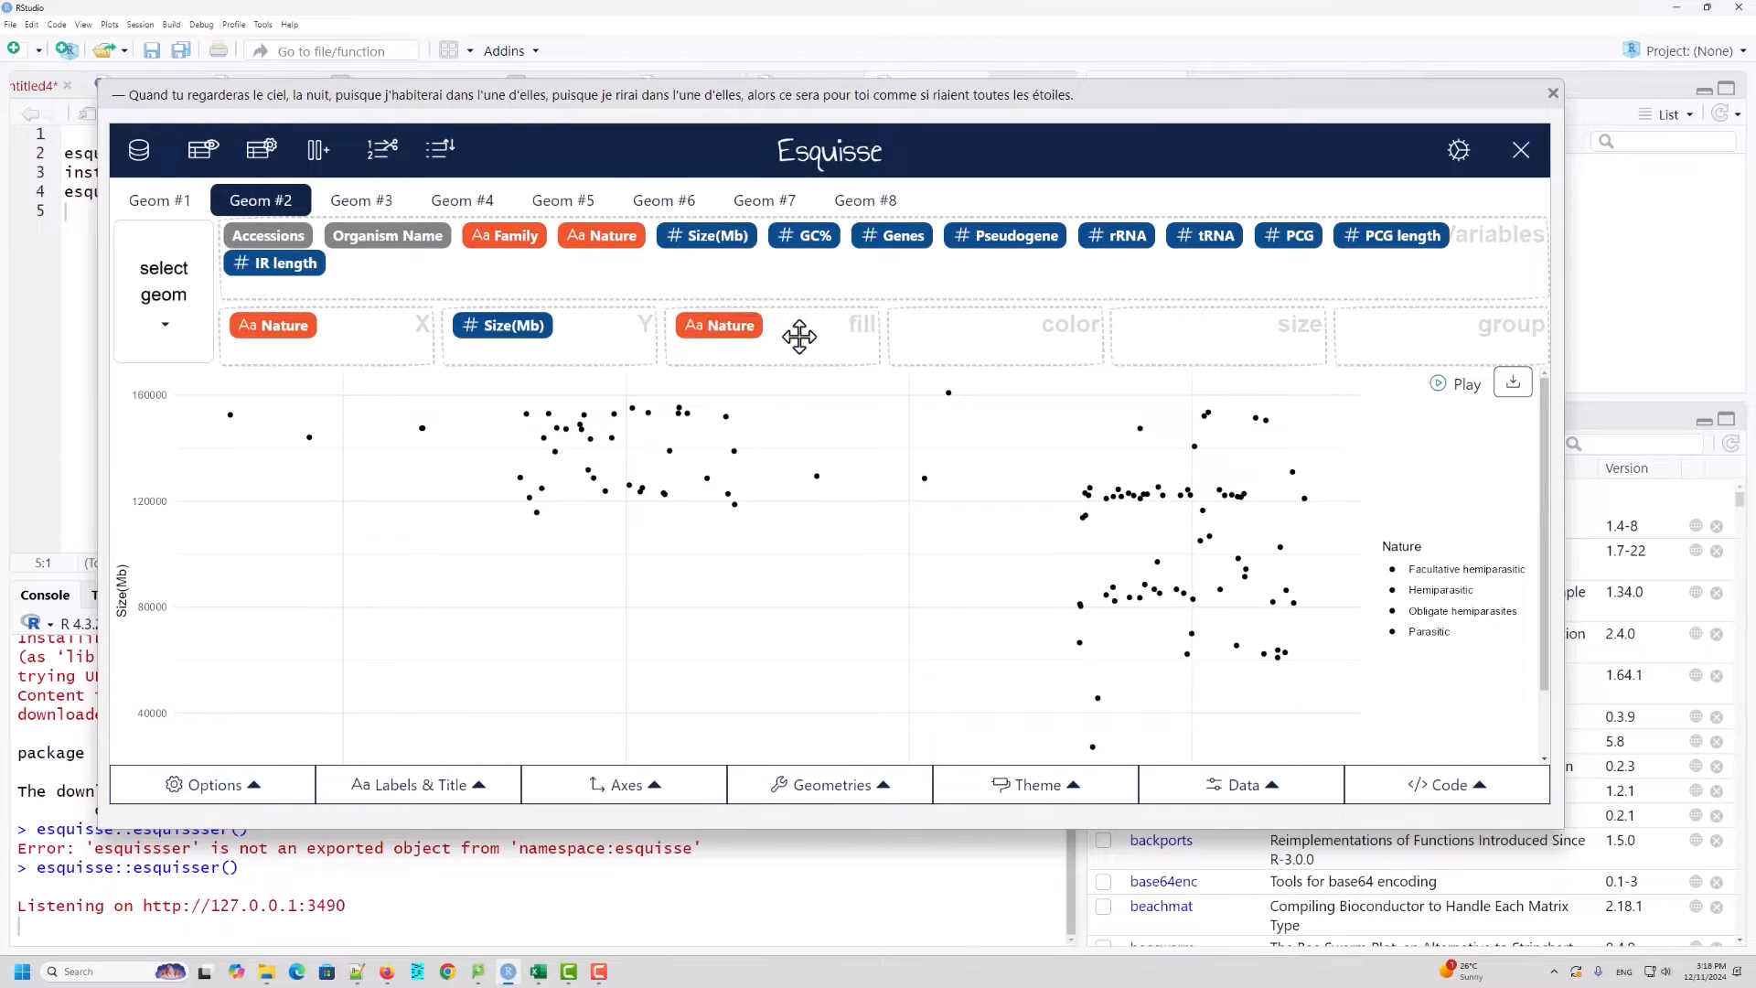
pyautogui.click(186, 349)
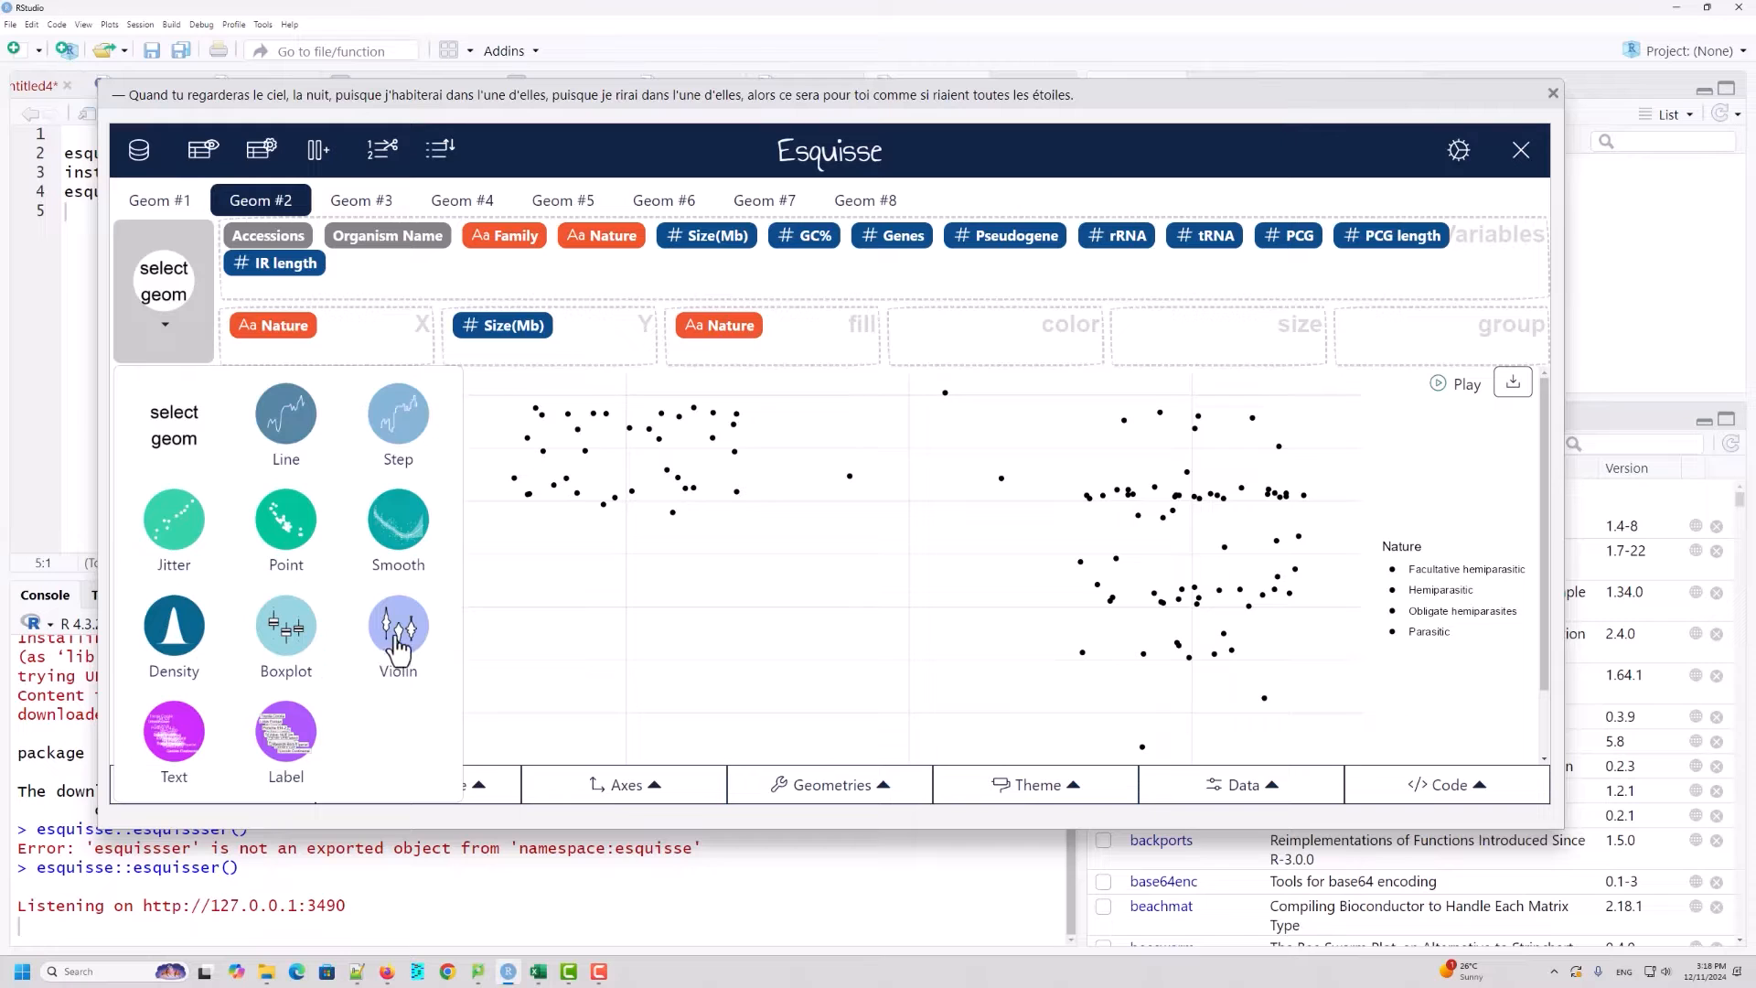
pyautogui.click(287, 631)
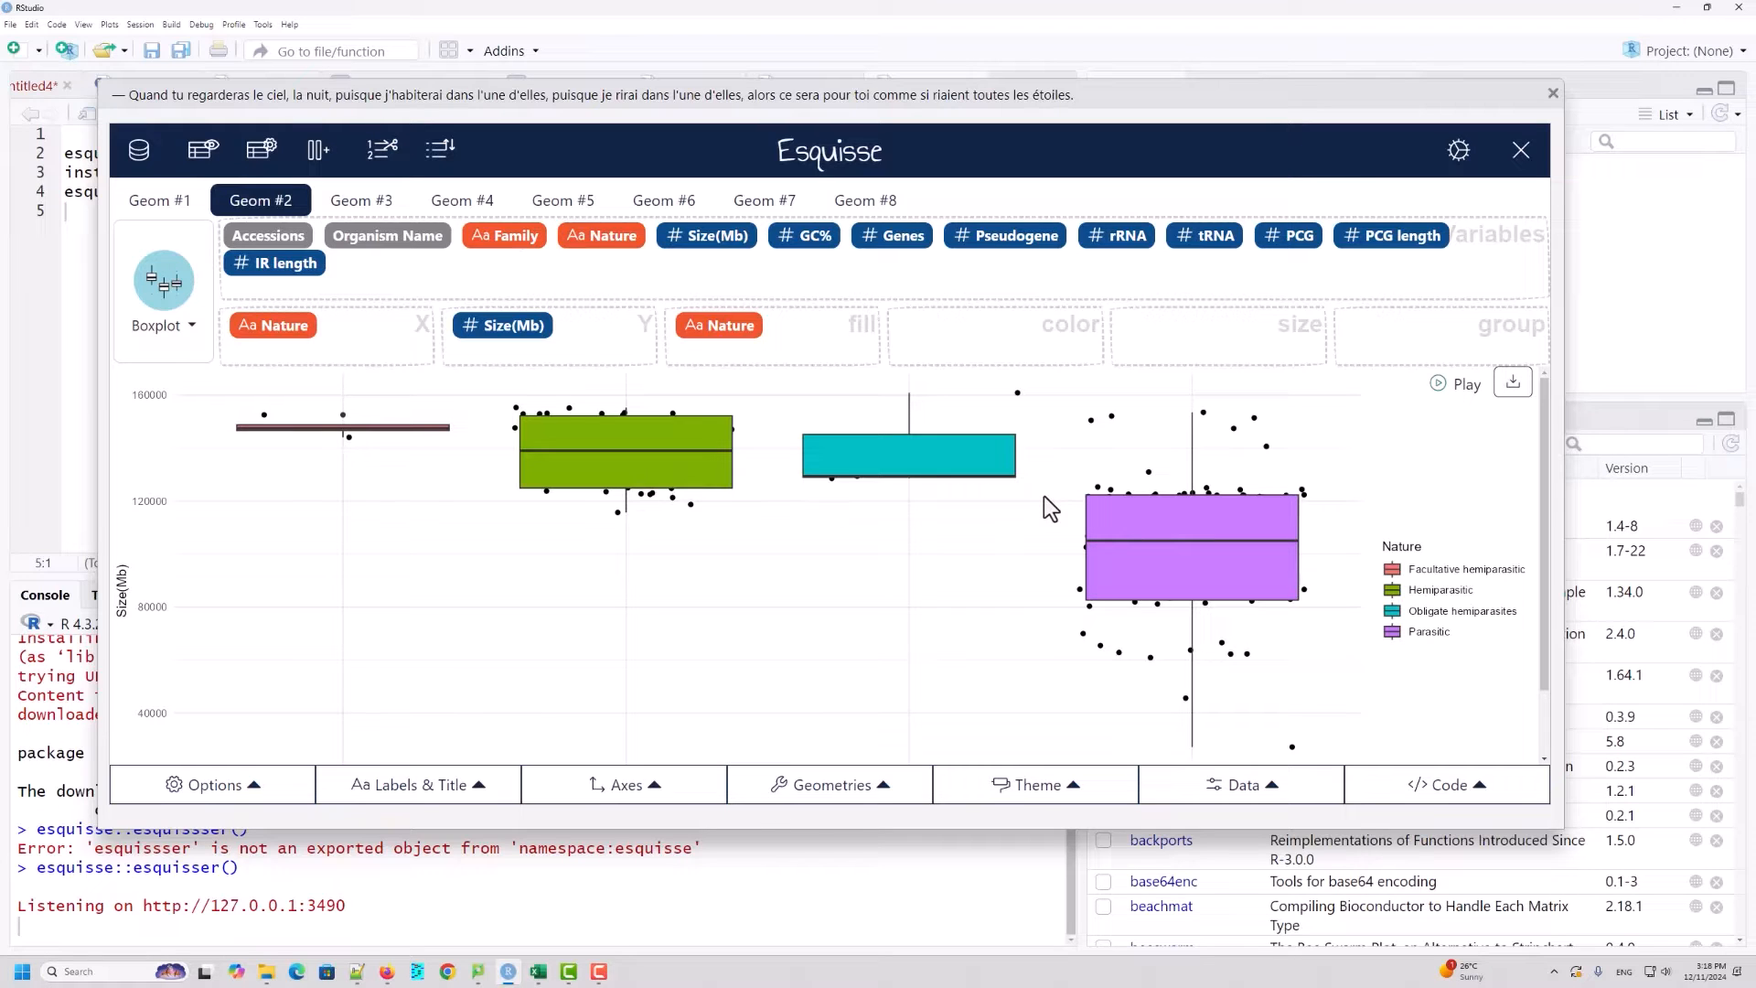
# Step: Try the Violin, Line, Step and Density geometries on the second layer, and return it to Boxplot
pyautogui.click(192, 329)
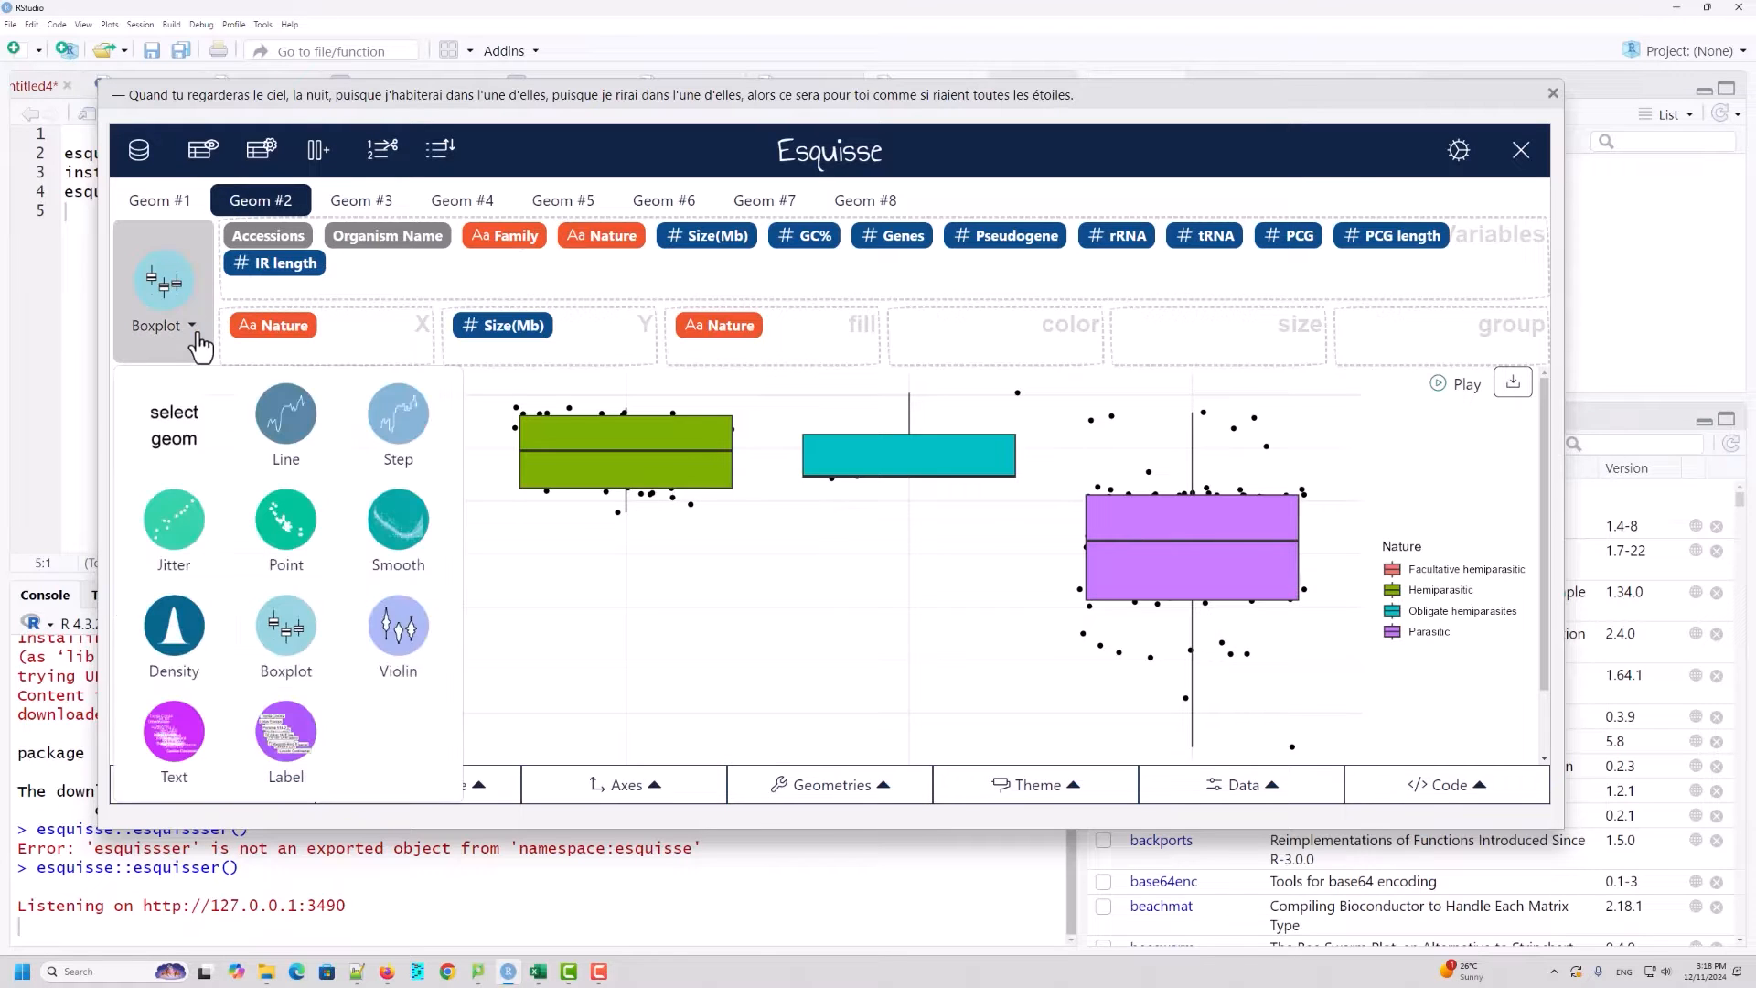
pyautogui.click(400, 628)
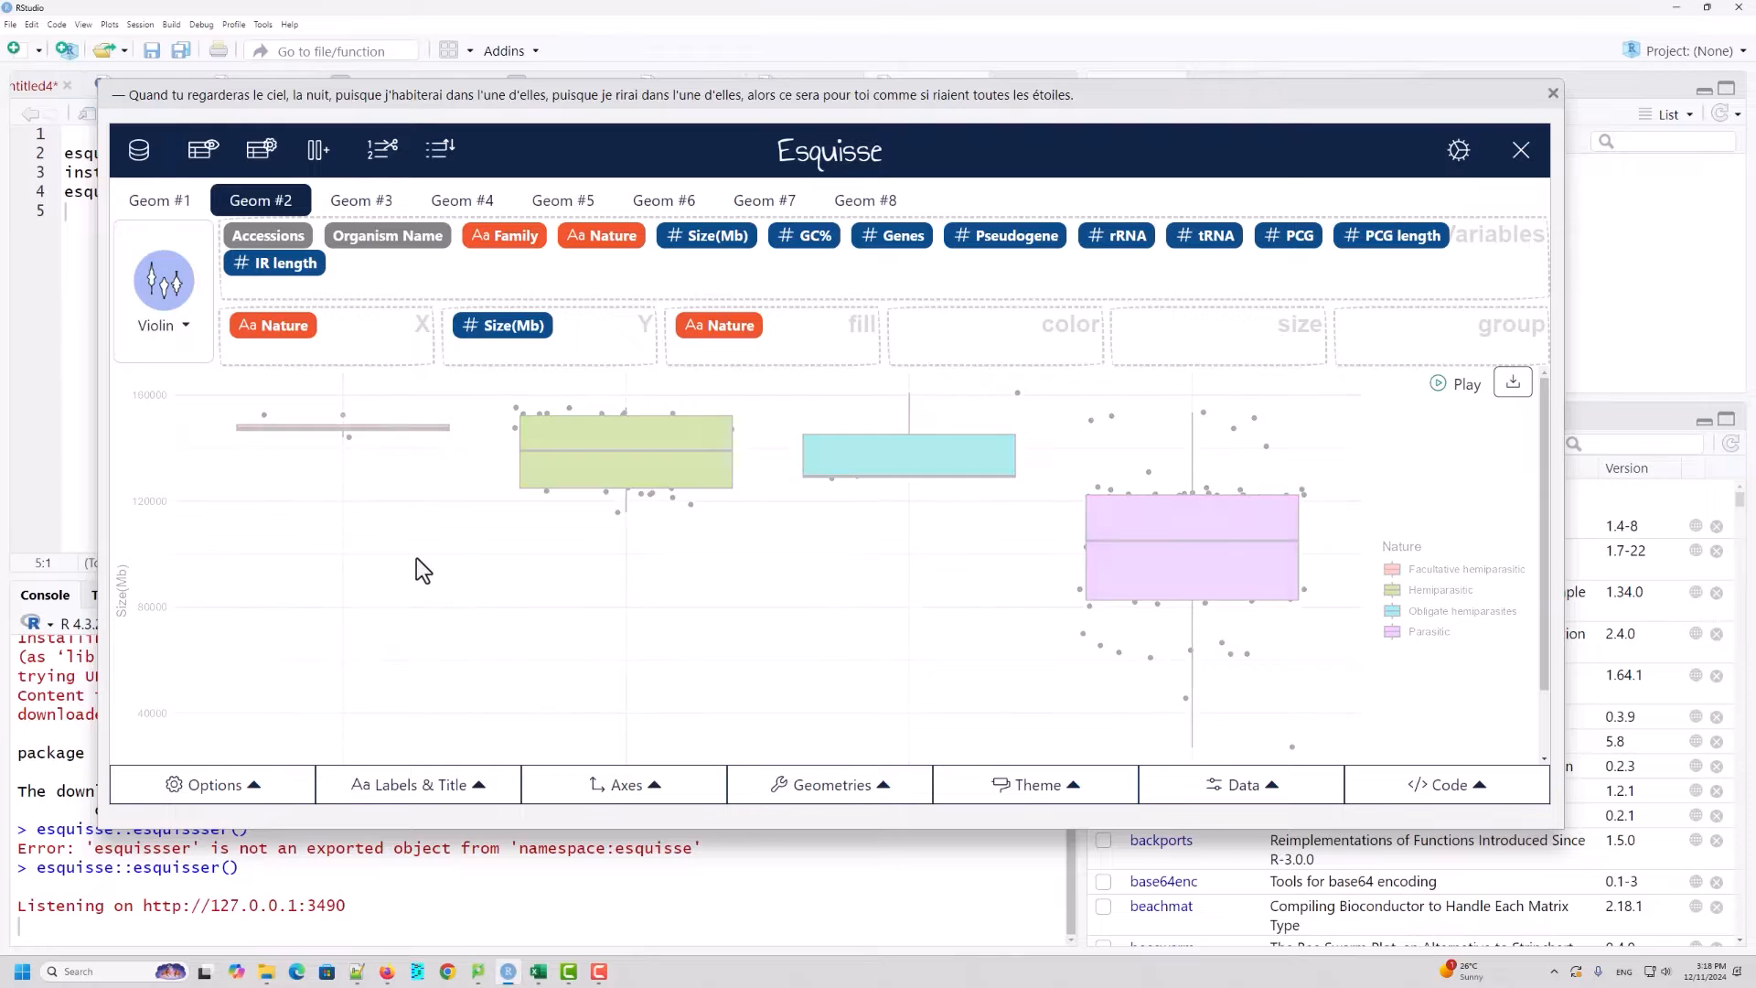
pyautogui.click(188, 343)
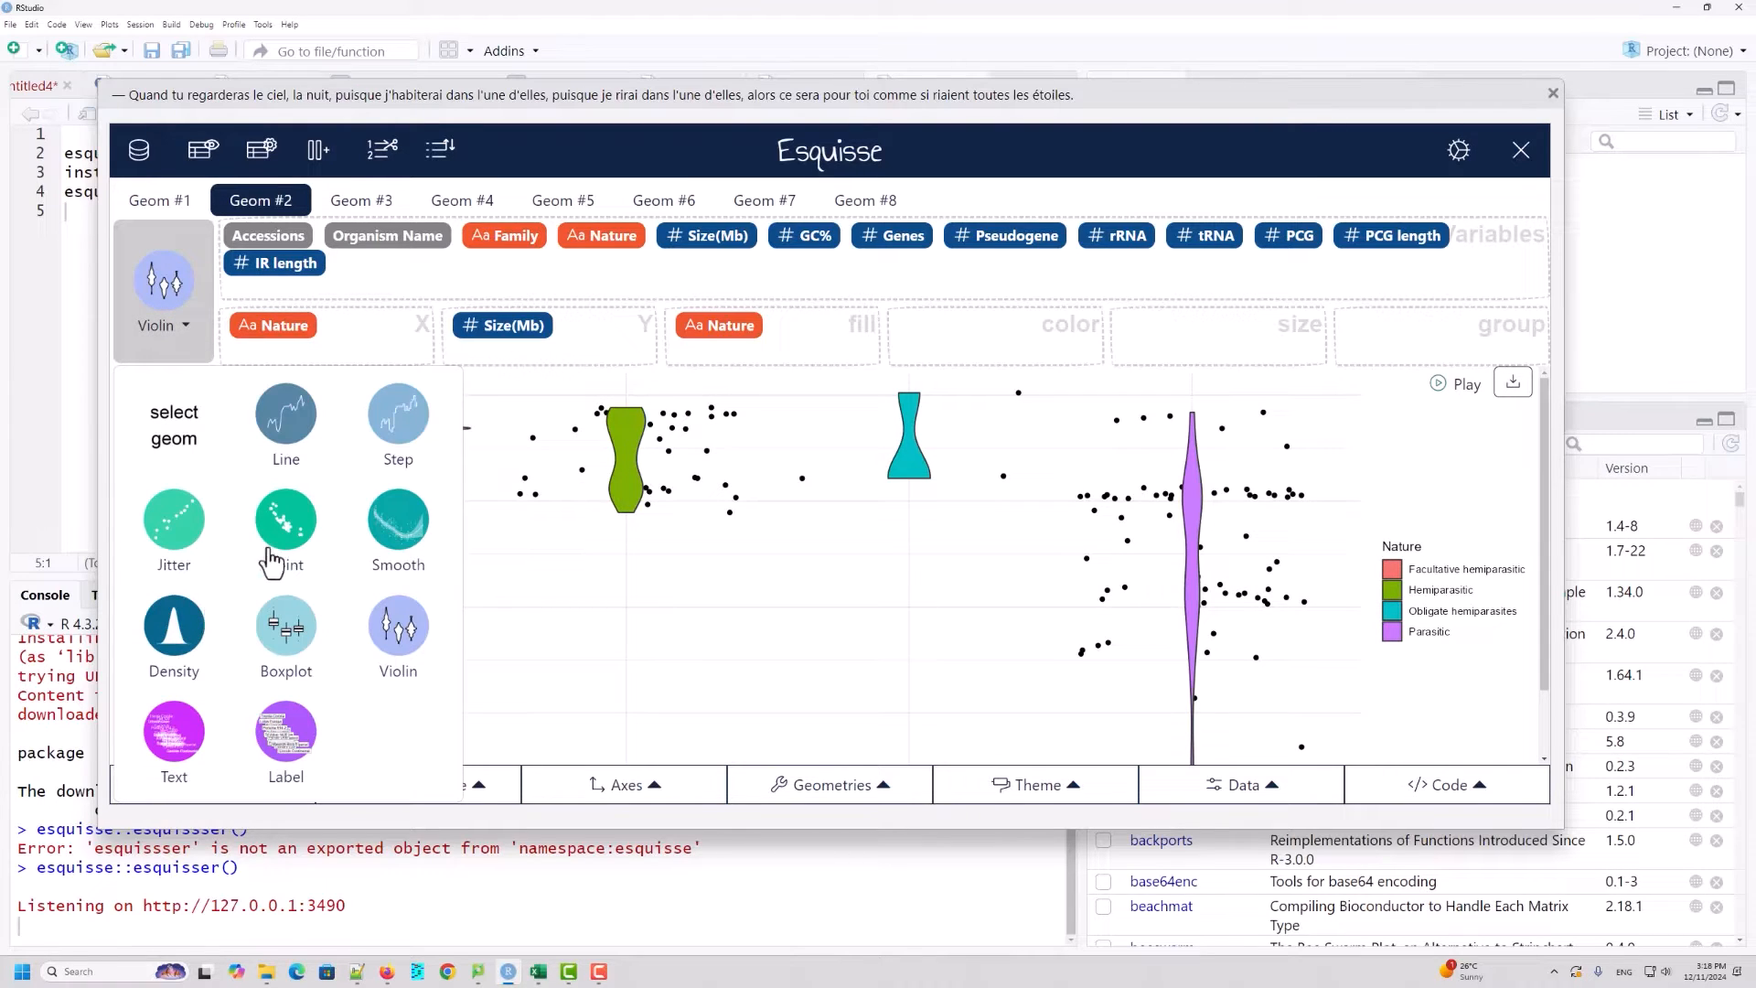
pyautogui.click(288, 431)
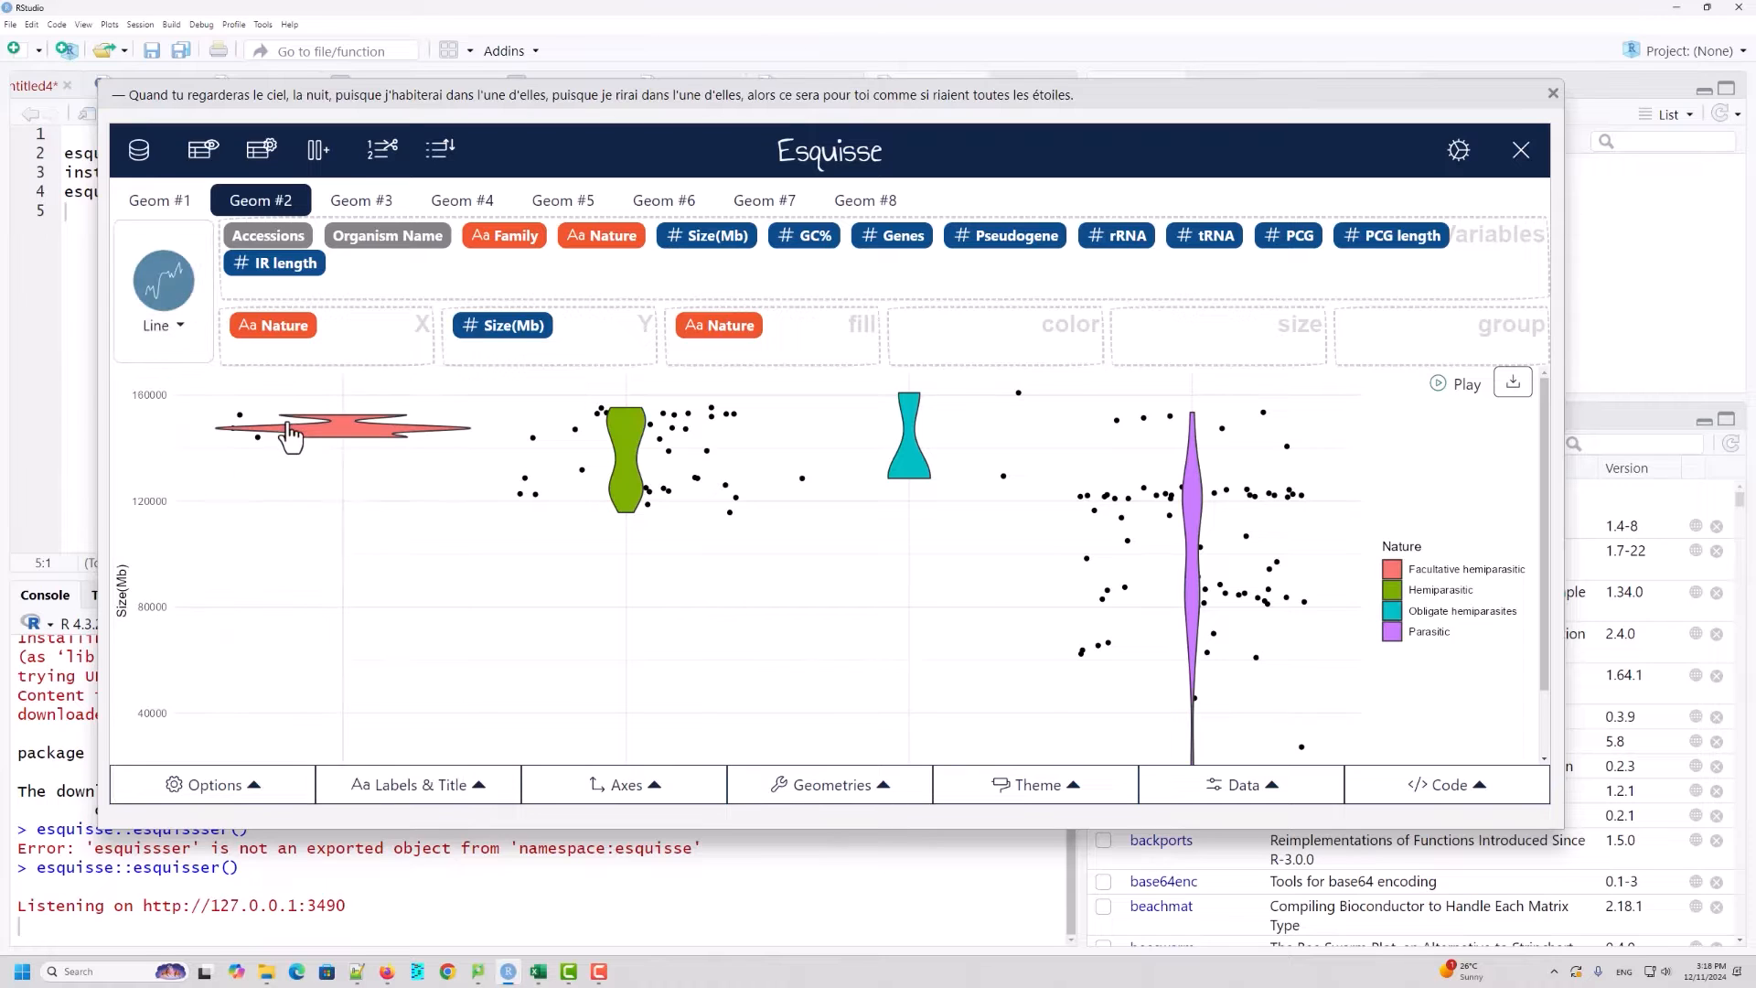
pyautogui.click(190, 346)
pyautogui.click(396, 430)
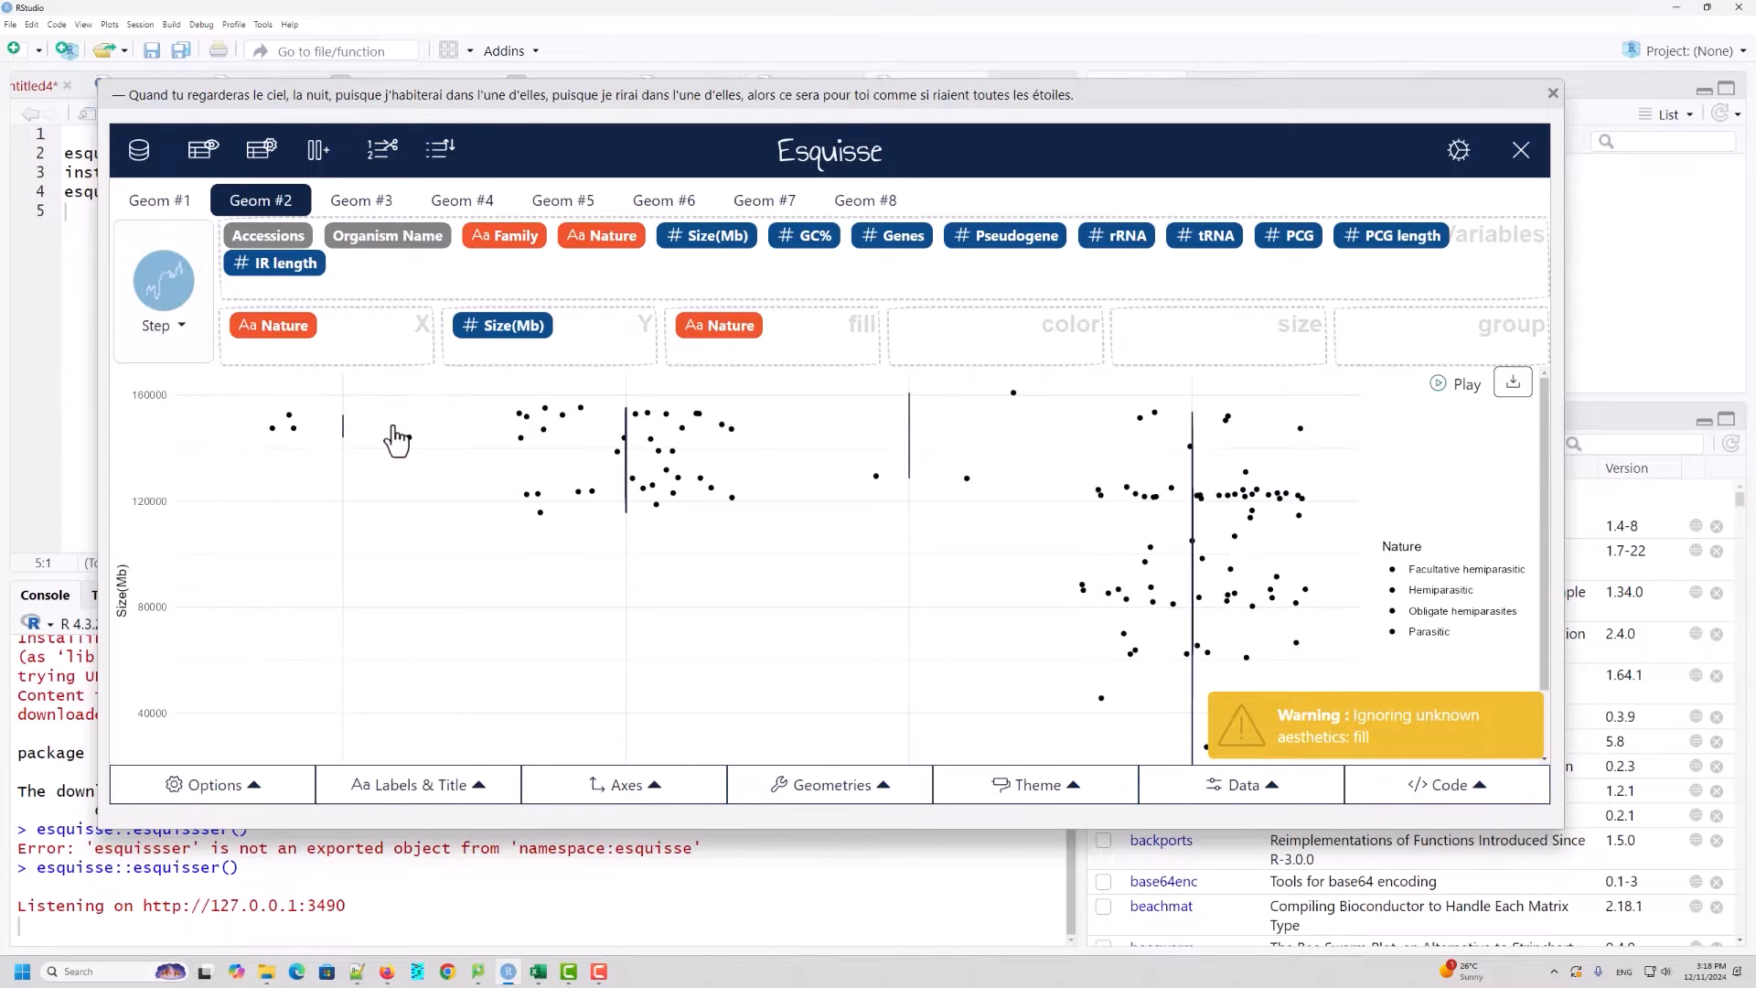
pyautogui.click(187, 346)
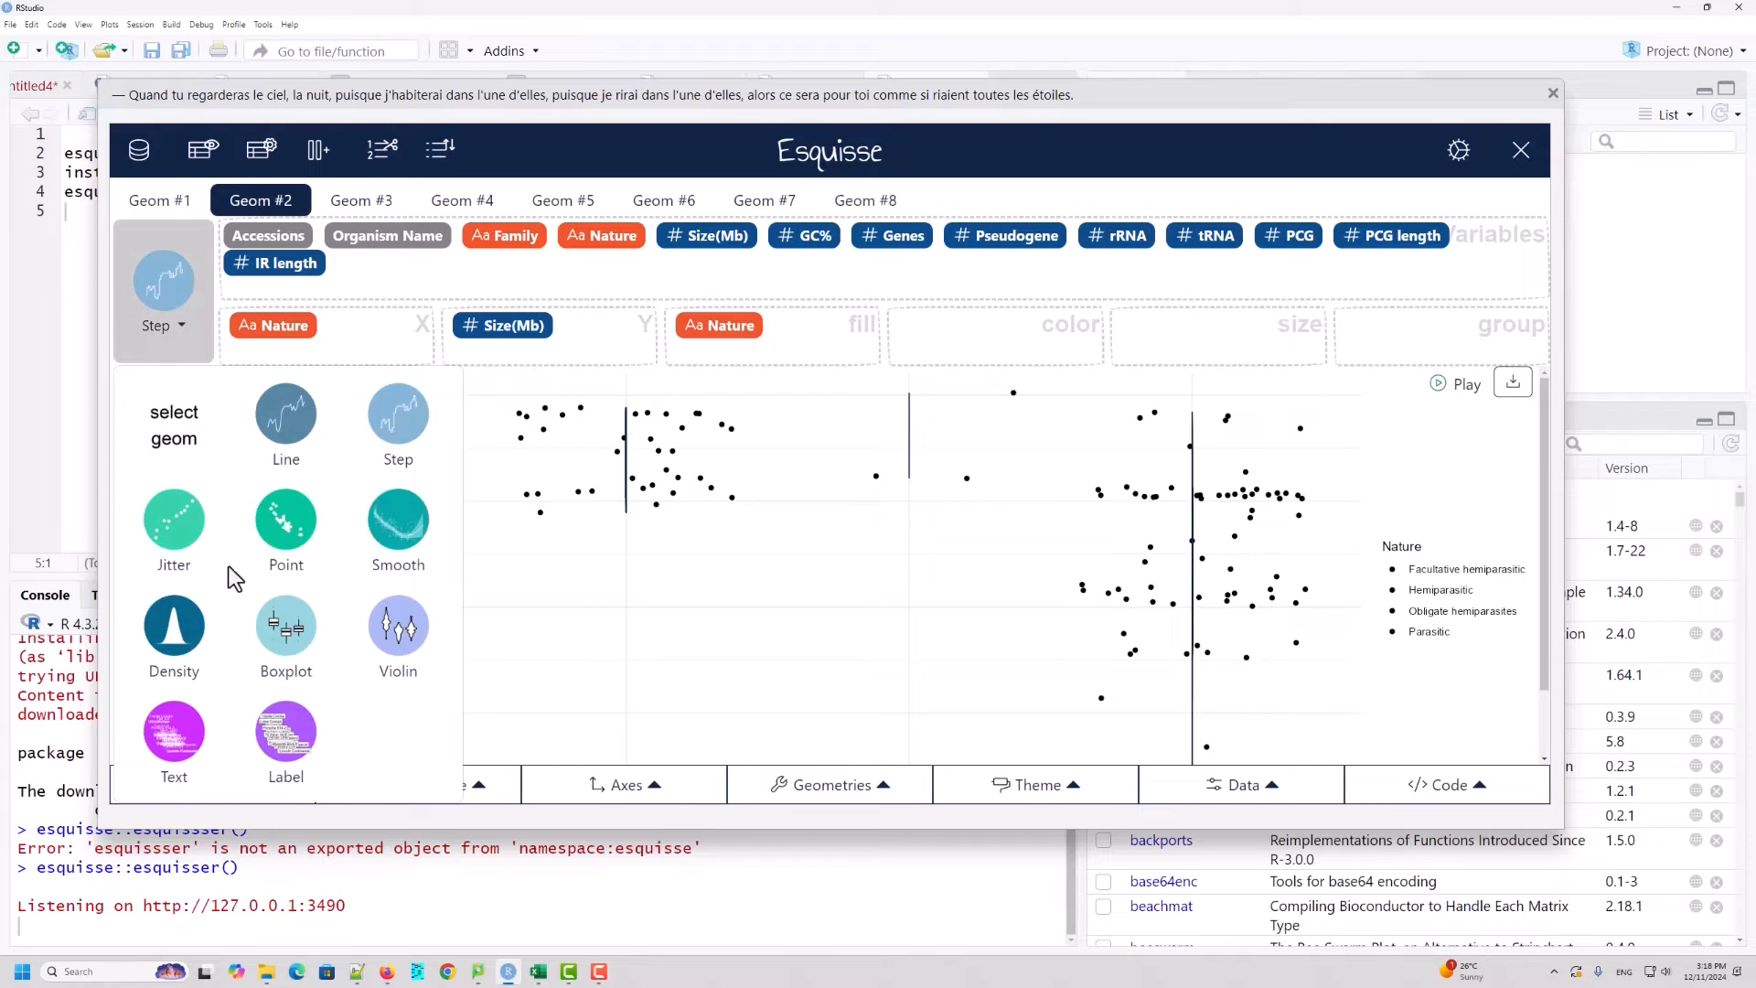
pyautogui.click(183, 631)
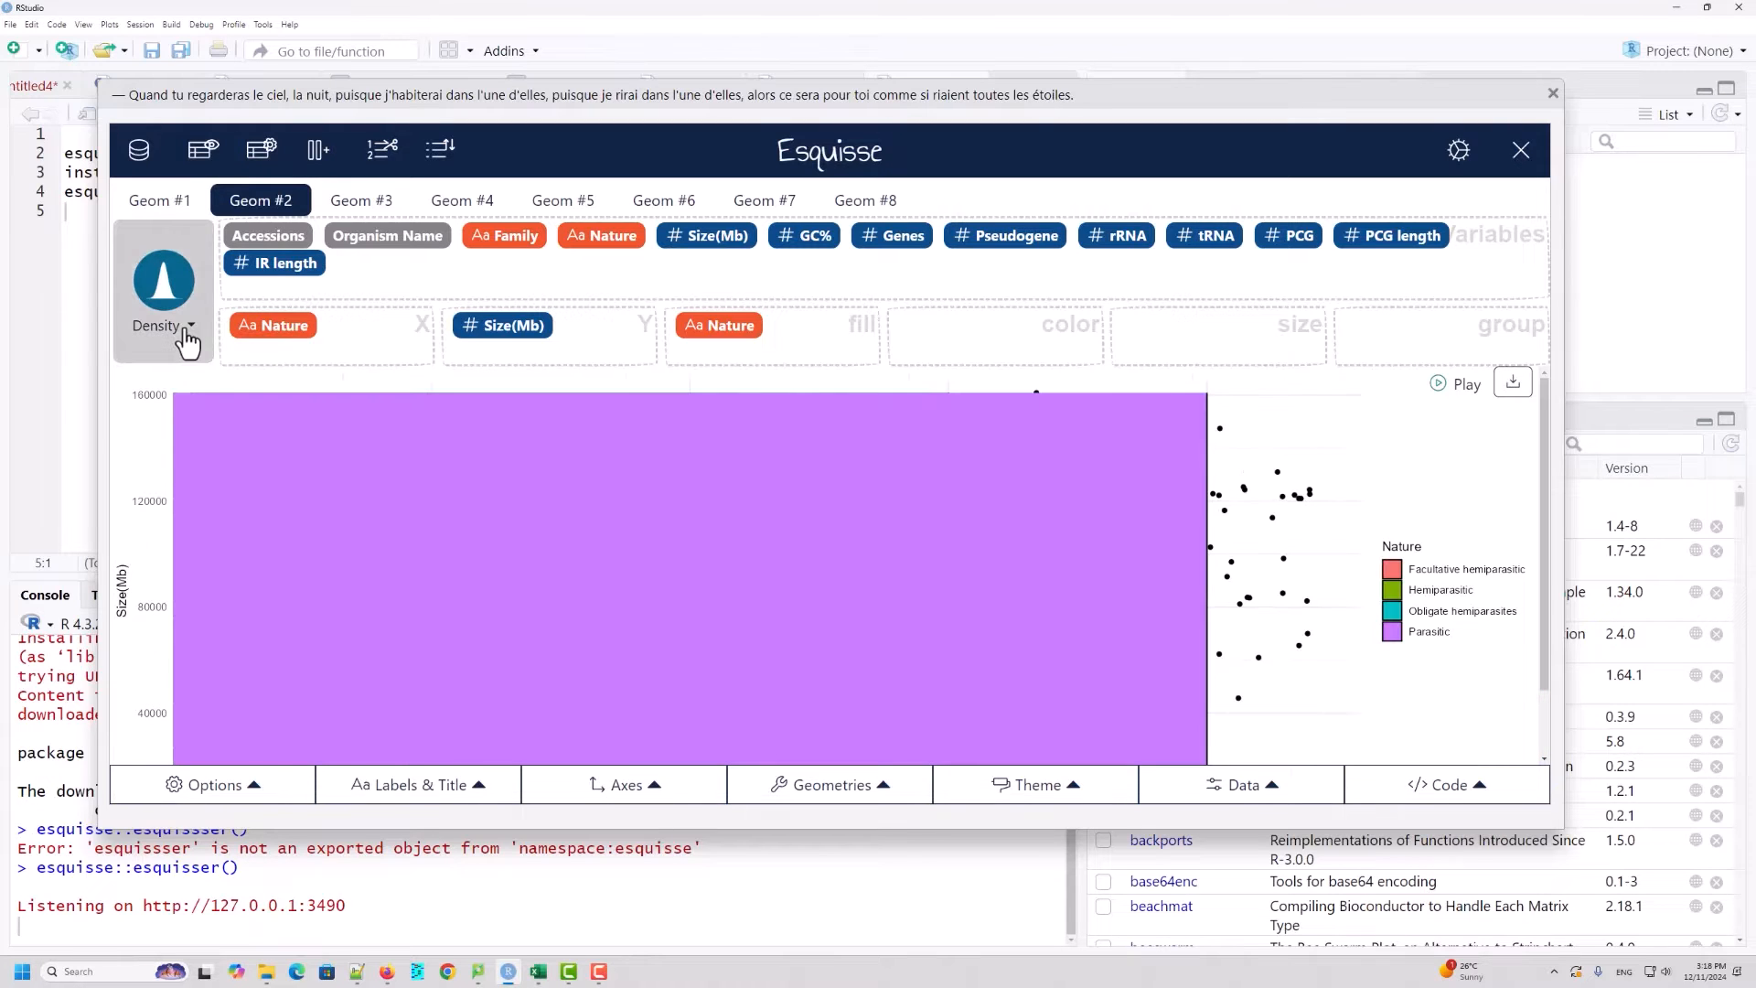
pyautogui.click(188, 346)
pyautogui.click(305, 636)
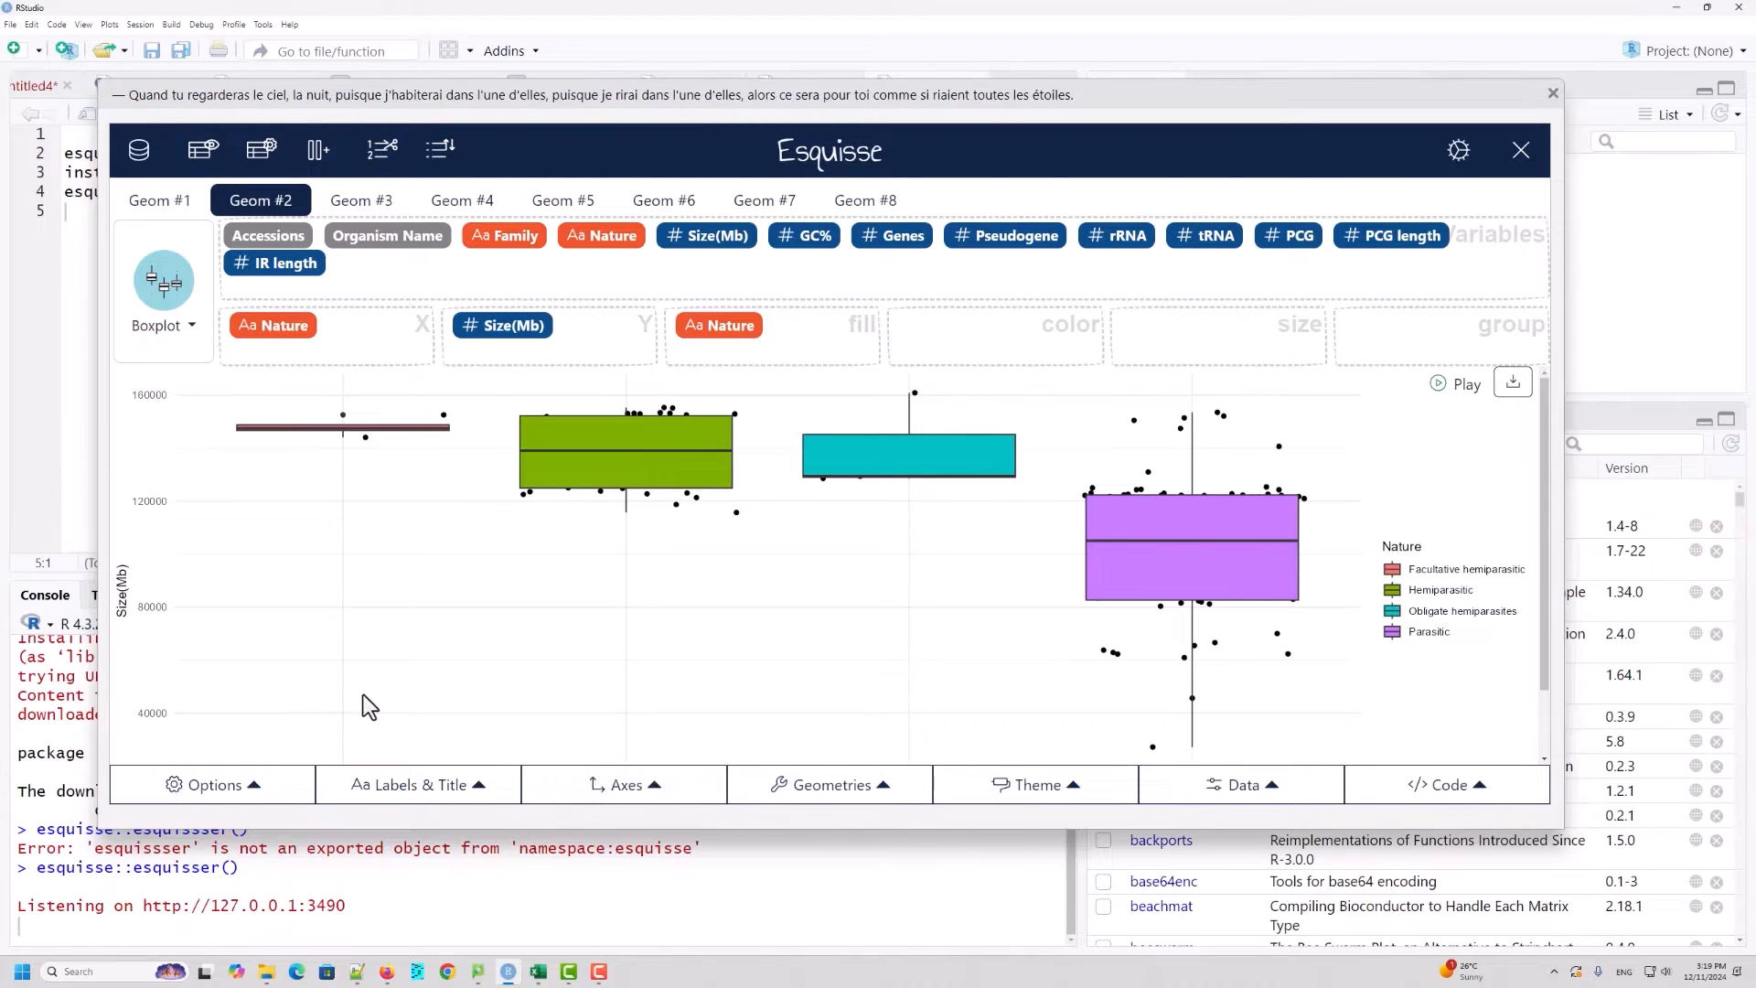
# Step: Set the plot title to "Parasitic plants plastome"
pyautogui.click(259, 796)
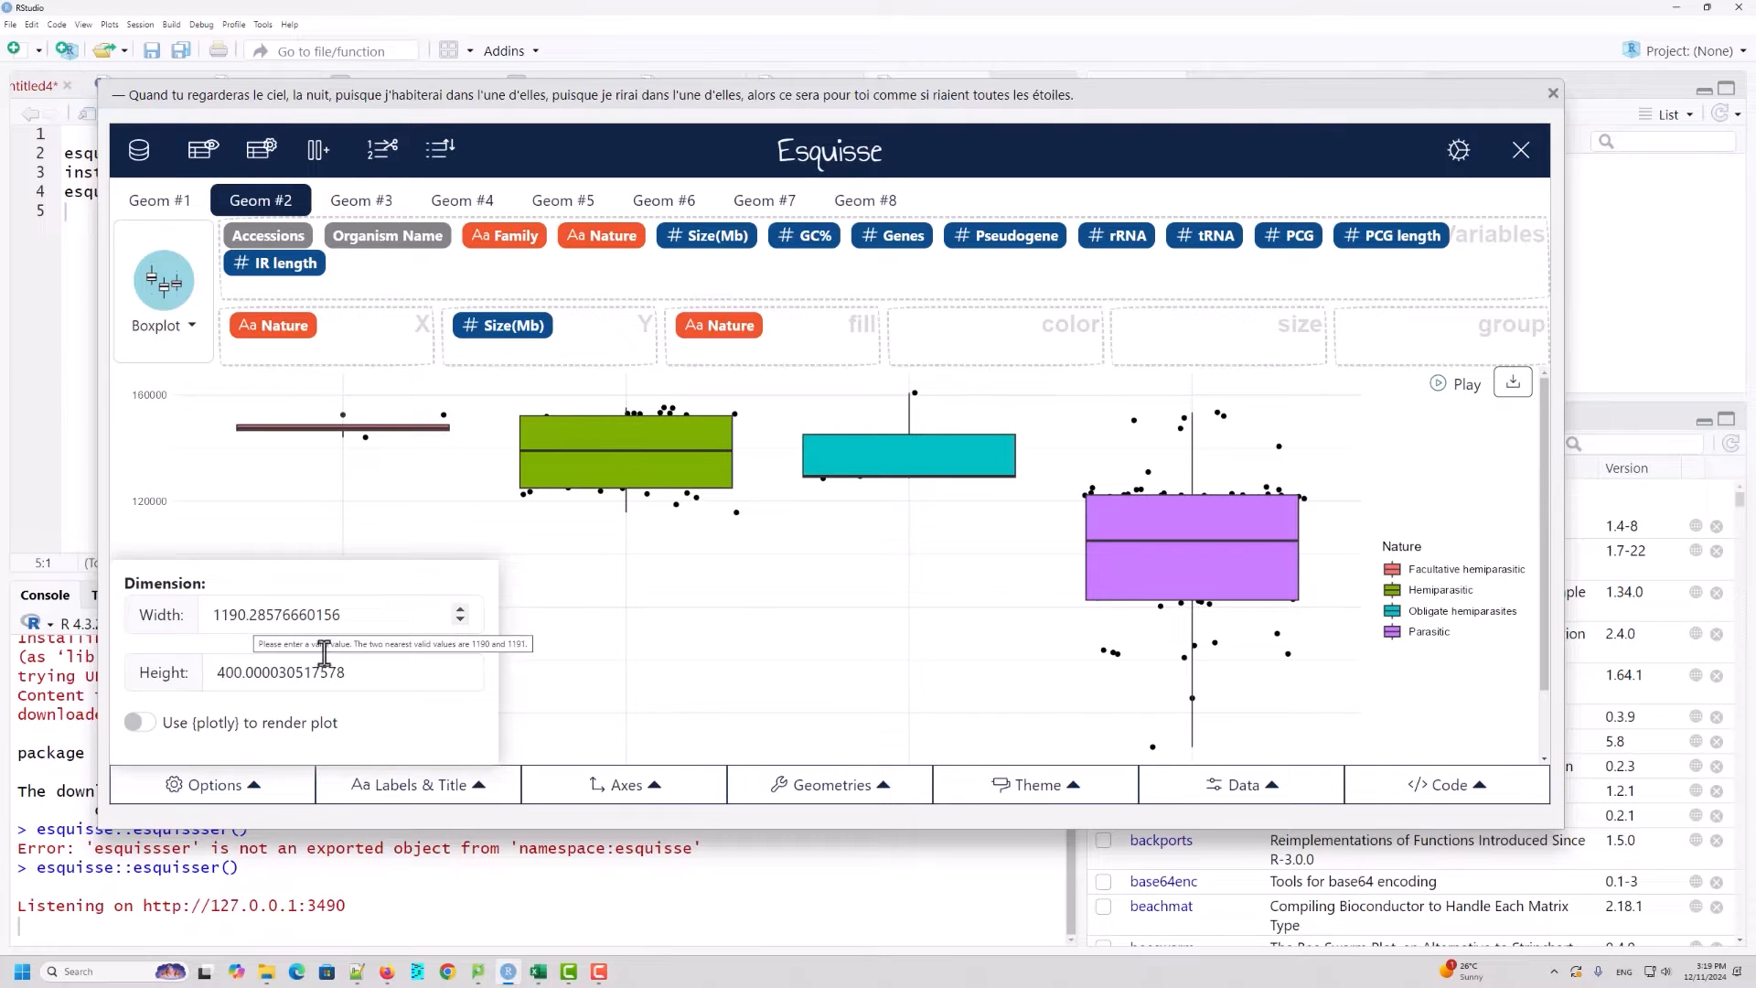
pyautogui.click(610, 737)
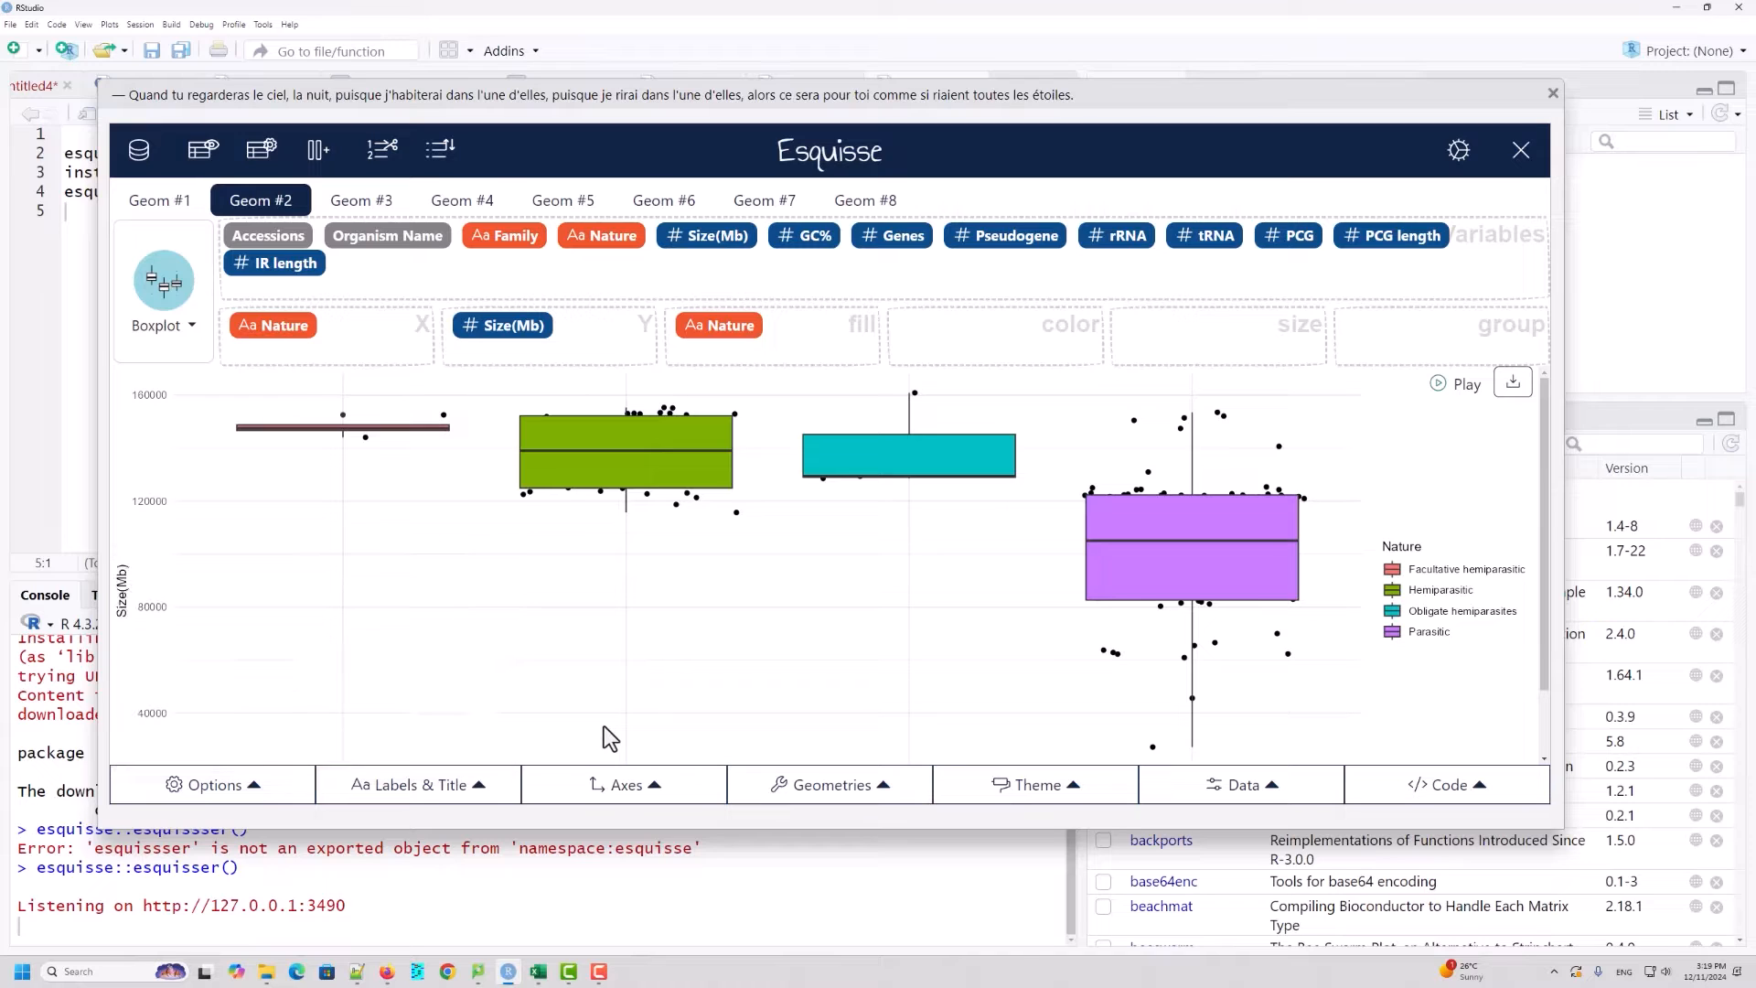
pyautogui.click(481, 803)
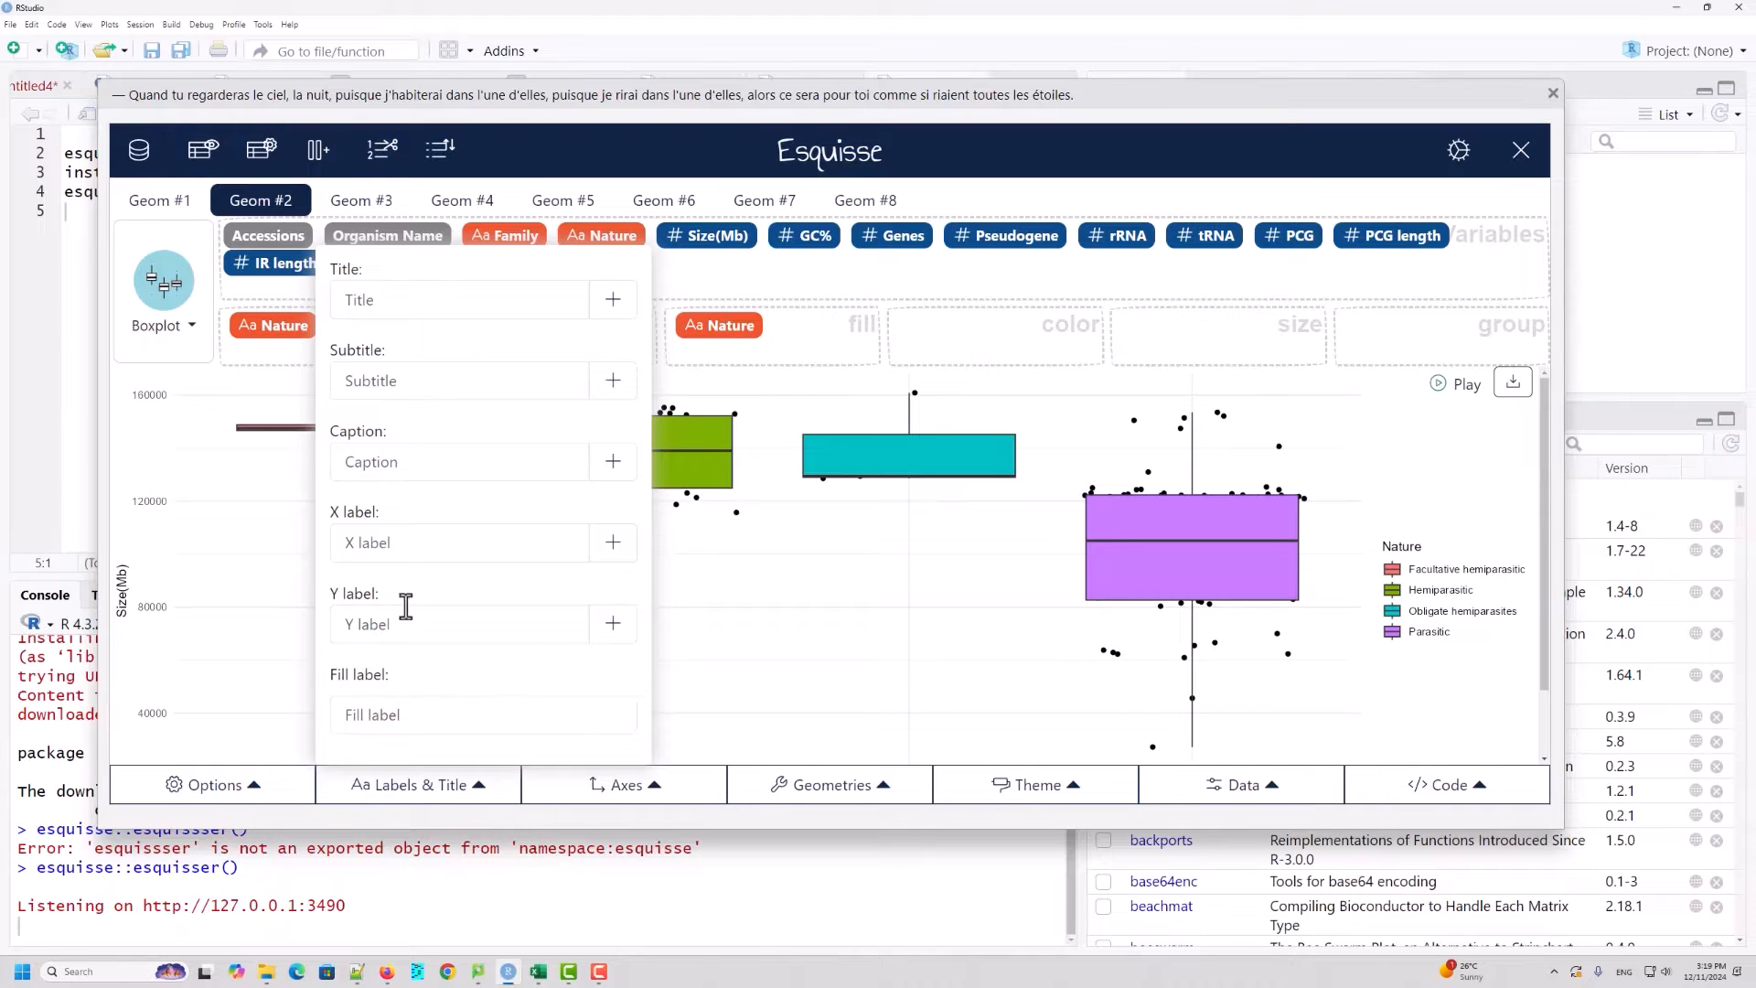
pyautogui.click(421, 304)
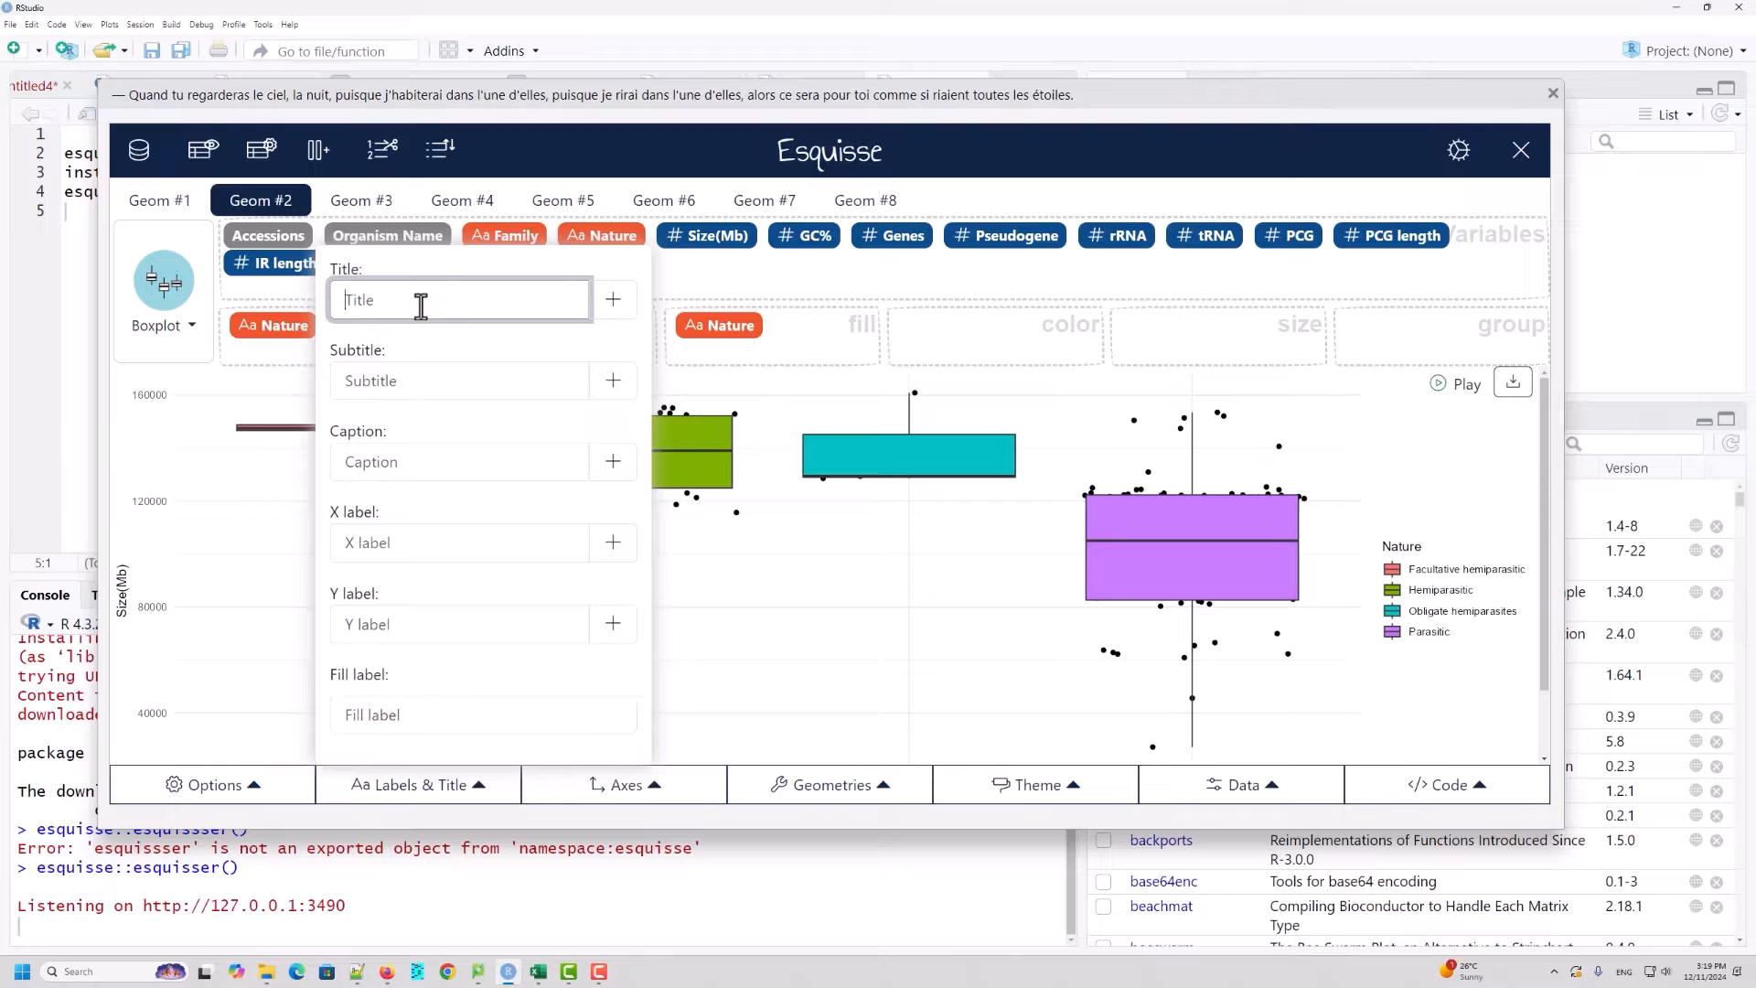
pyautogui.write('G')
pyautogui.press('BackSpace')
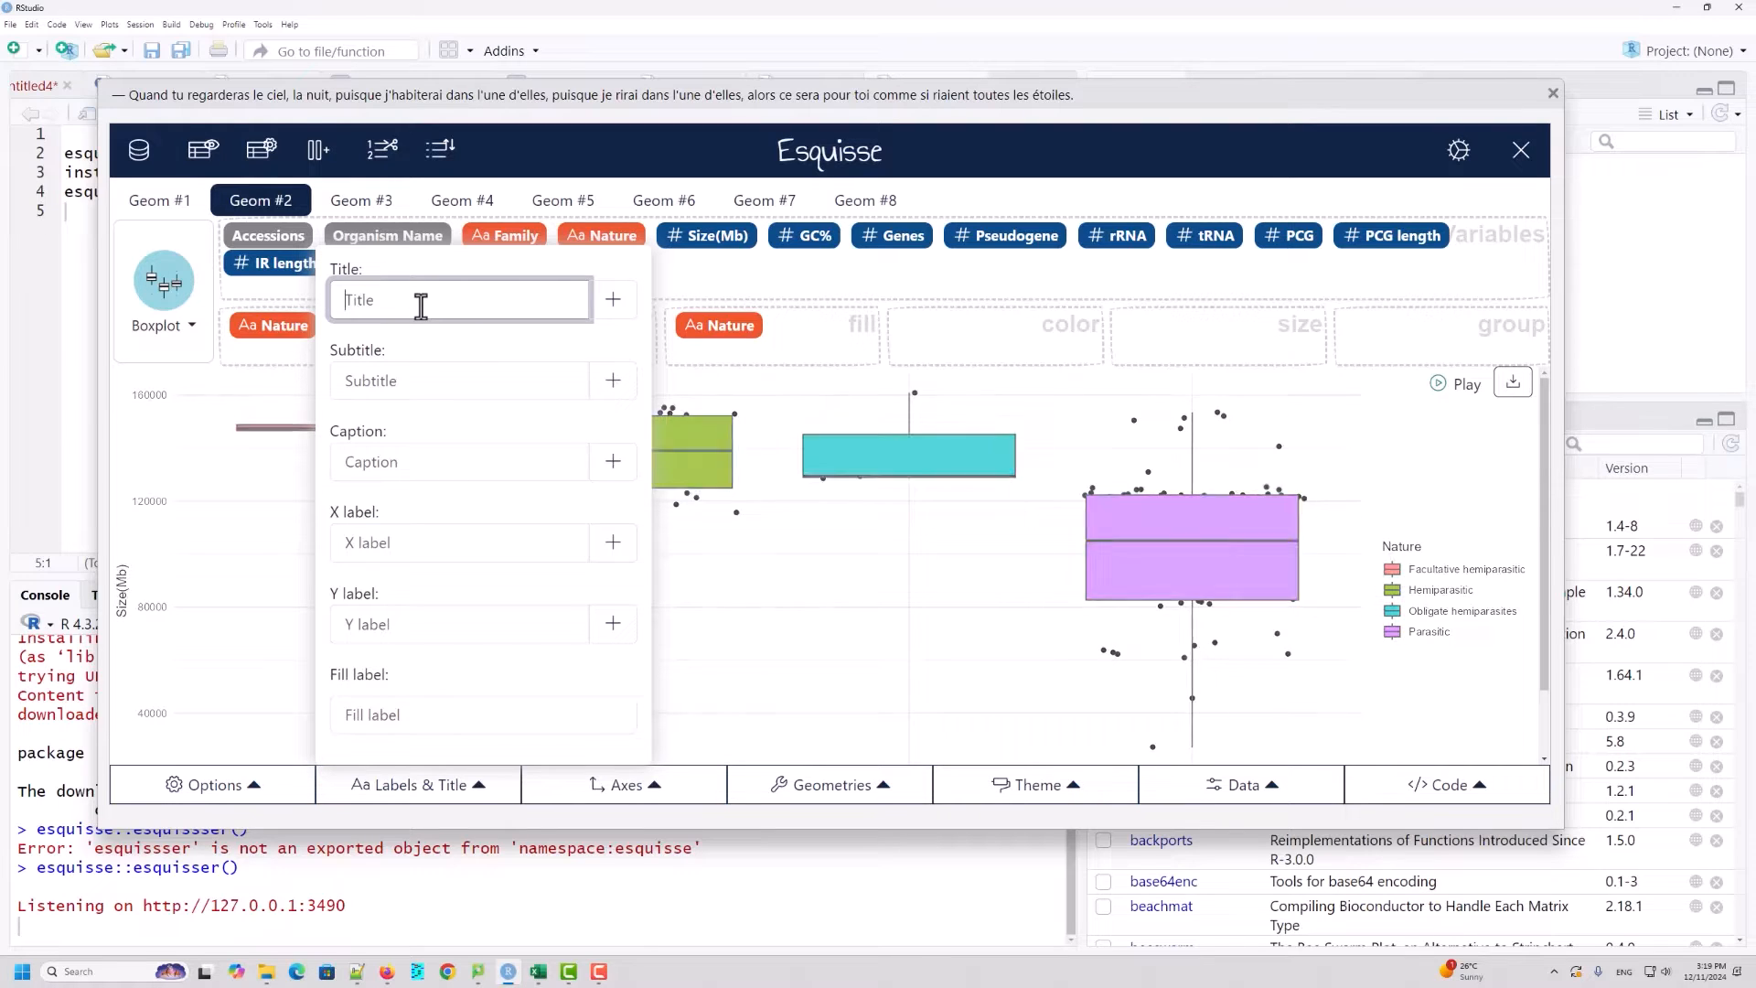
pyautogui.write('p')
pyautogui.press('BackSpace')
pyautogui.write('pA')
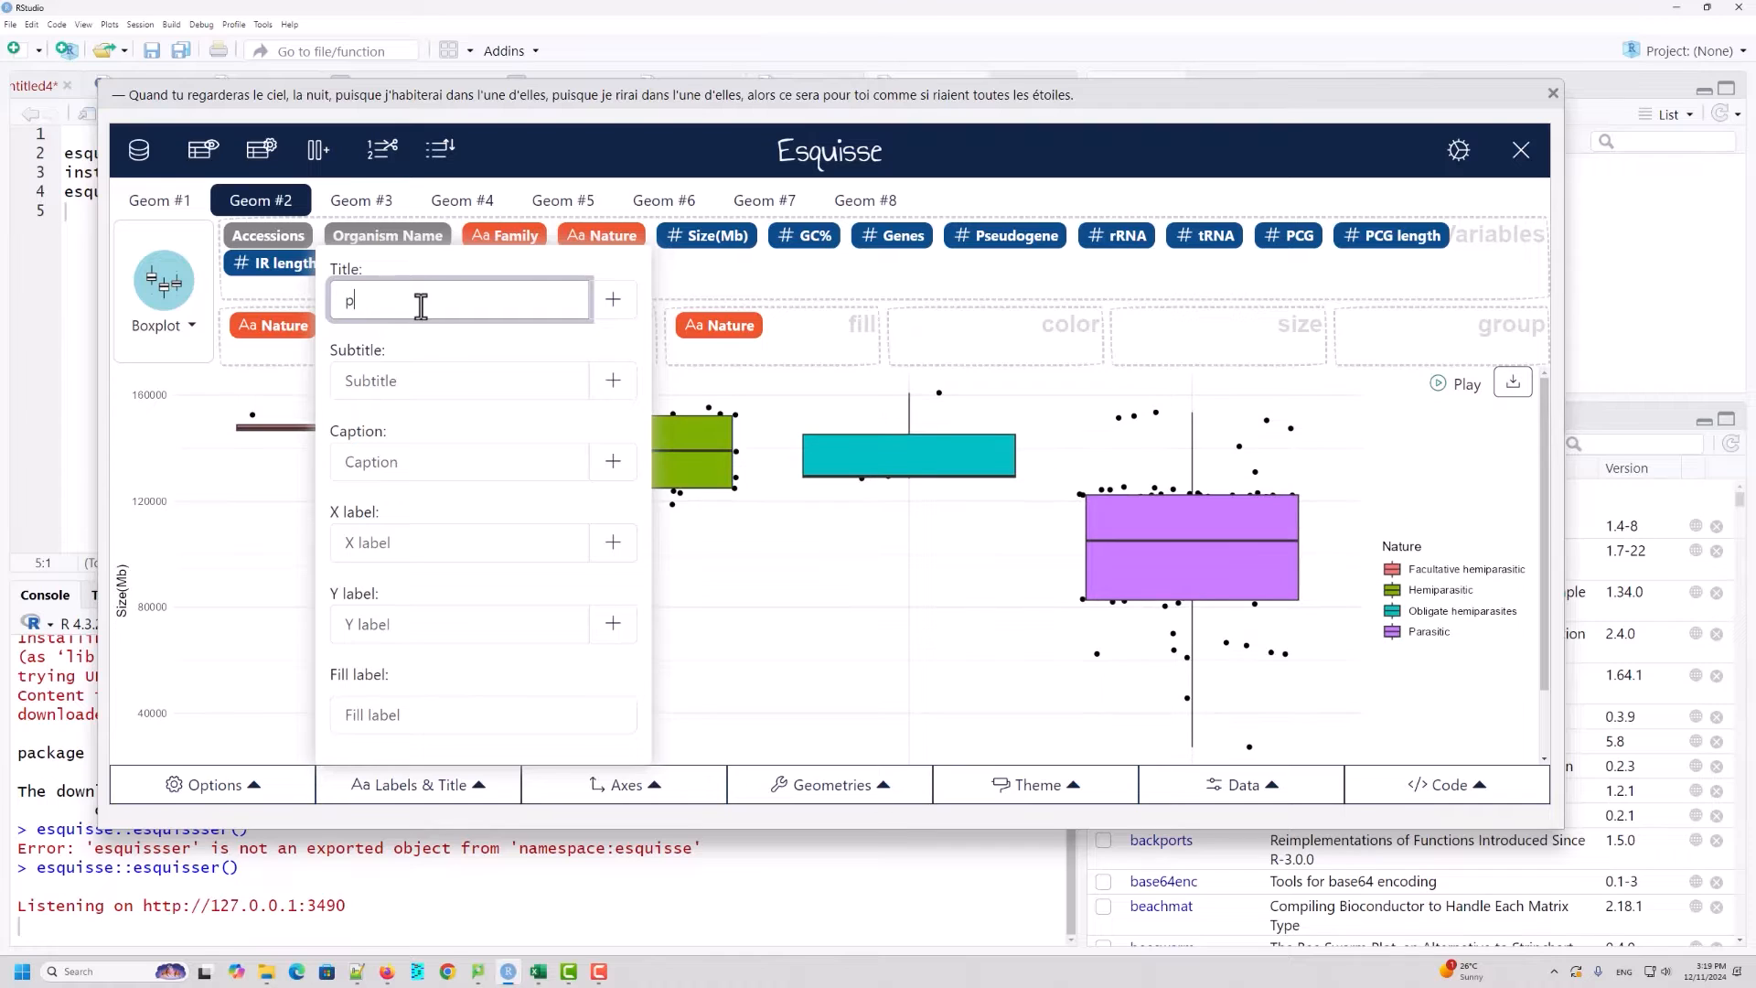
pyautogui.press('BackSpace')
pyautogui.press('BackSpace')
pyautogui.write('Parasitic plan')
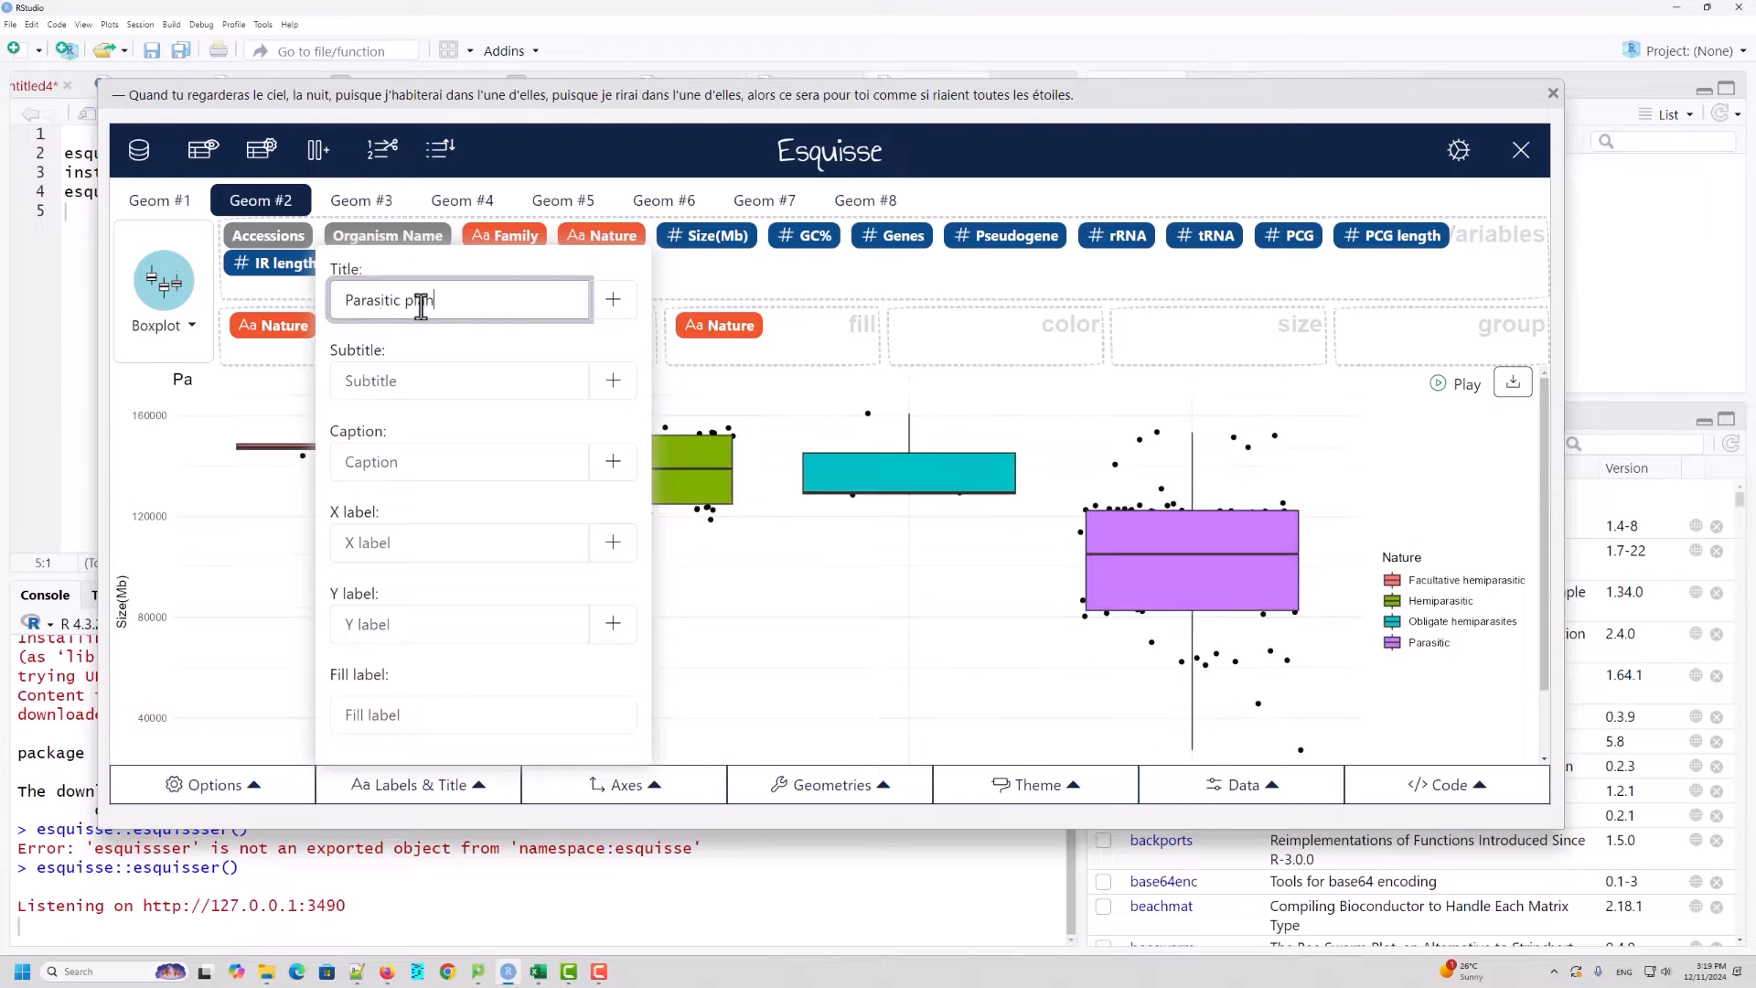
pyautogui.write('ts ')
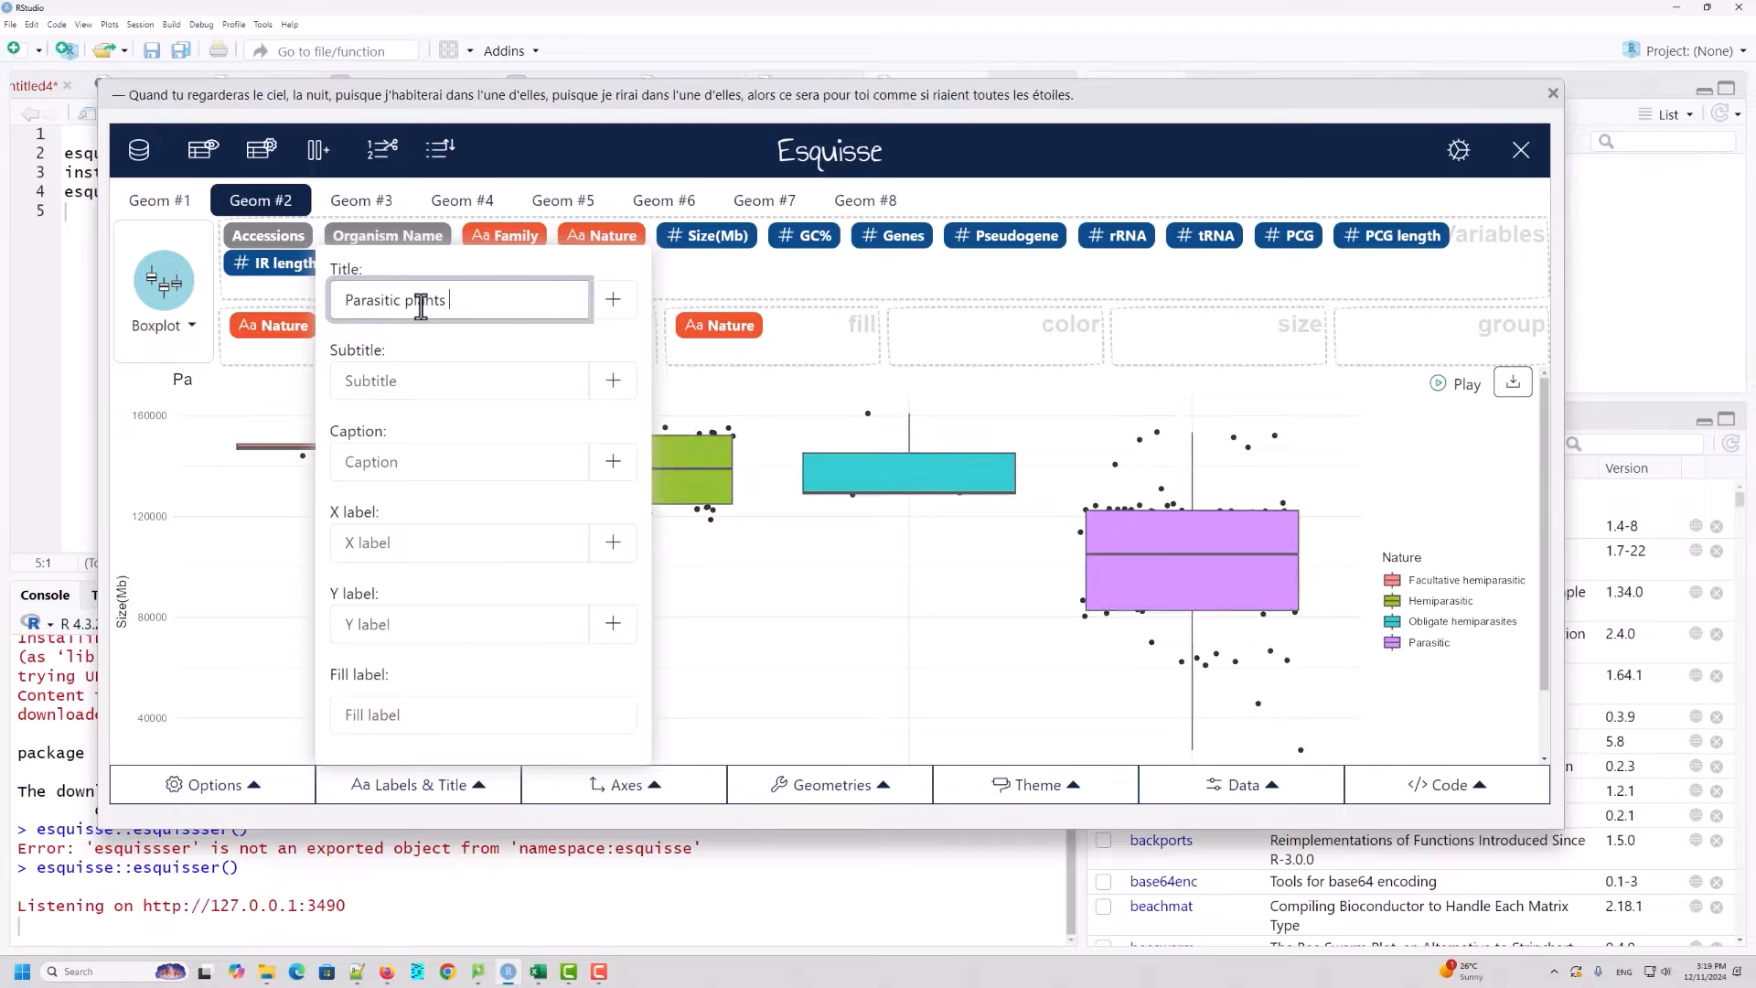
pyautogui.write('plastome')
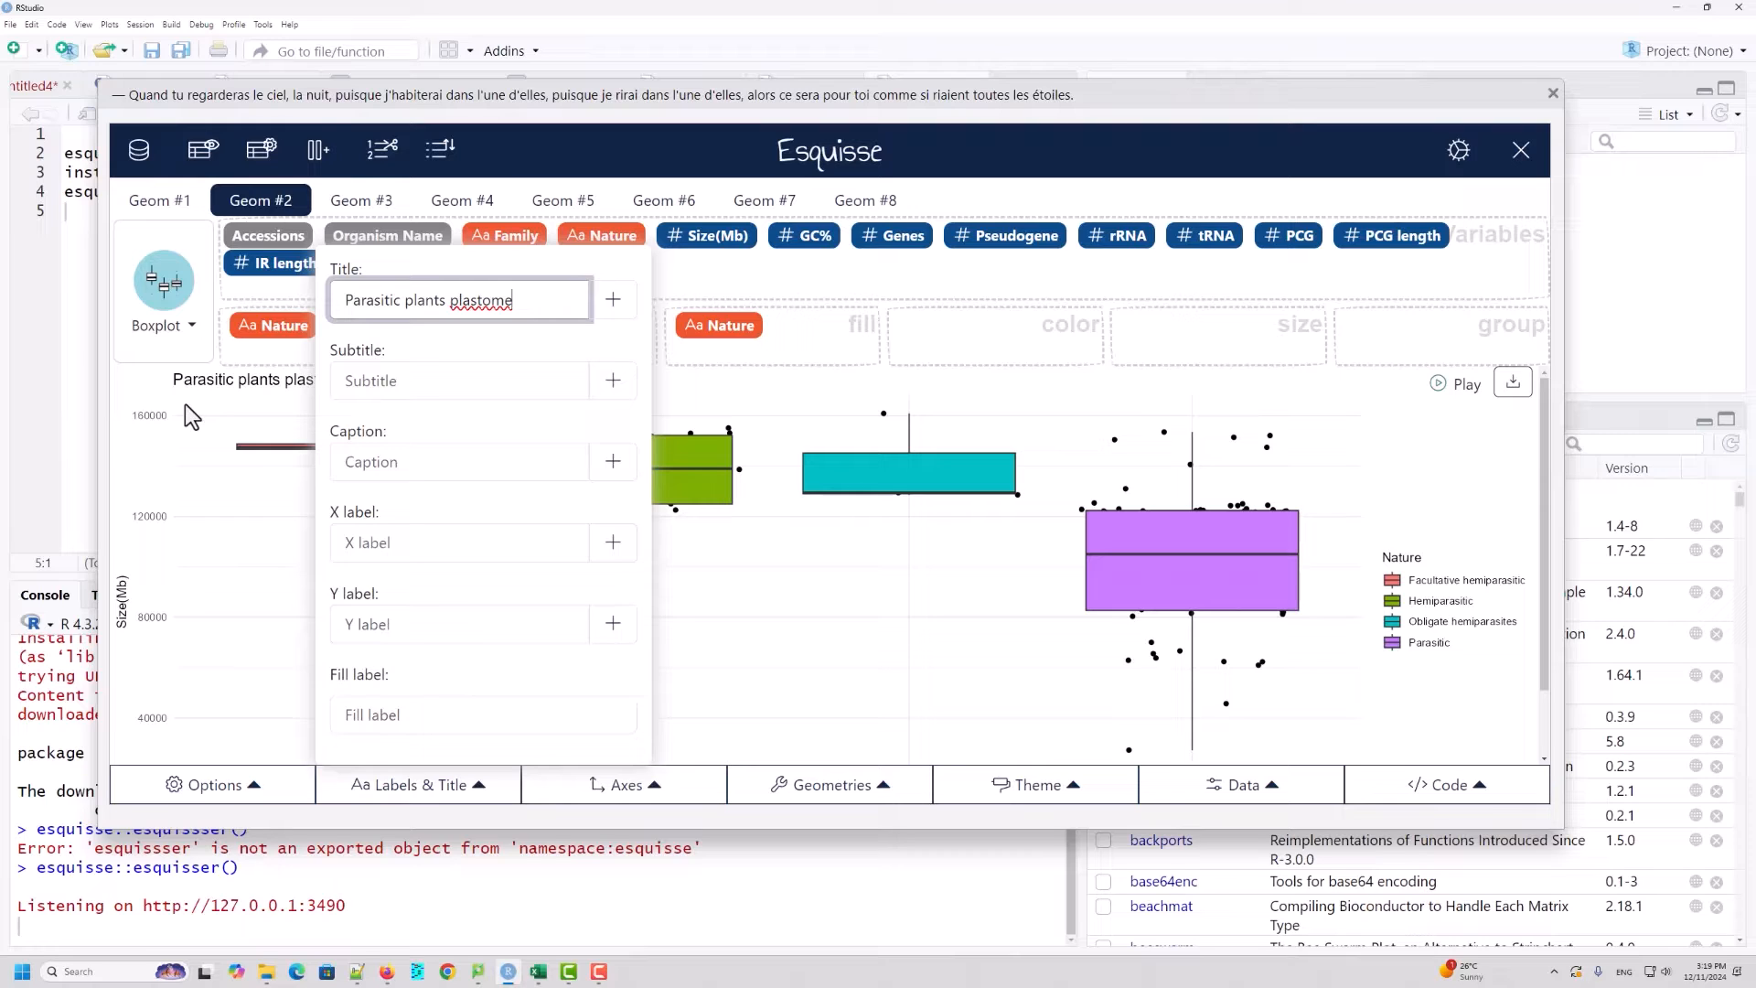
# Step: Enter "Plastome Size (Bp)" as the X label, leaving the subtitle and caption empty
pyautogui.click(400, 384)
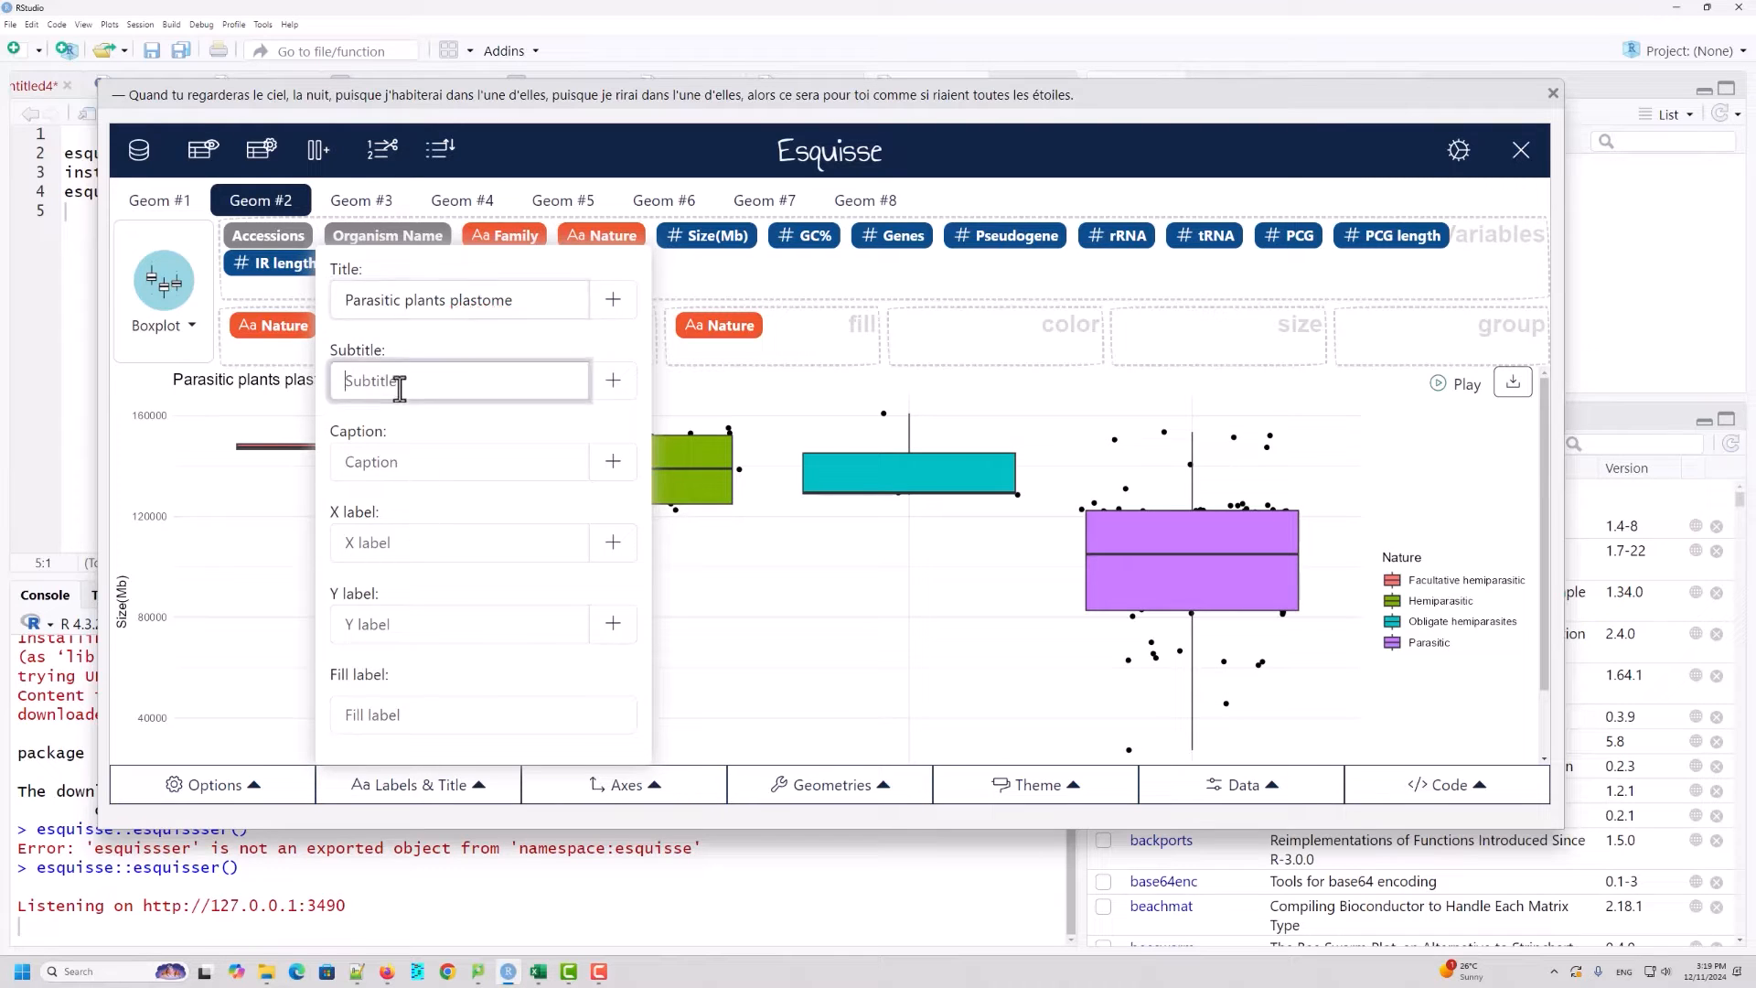
pyautogui.click(439, 468)
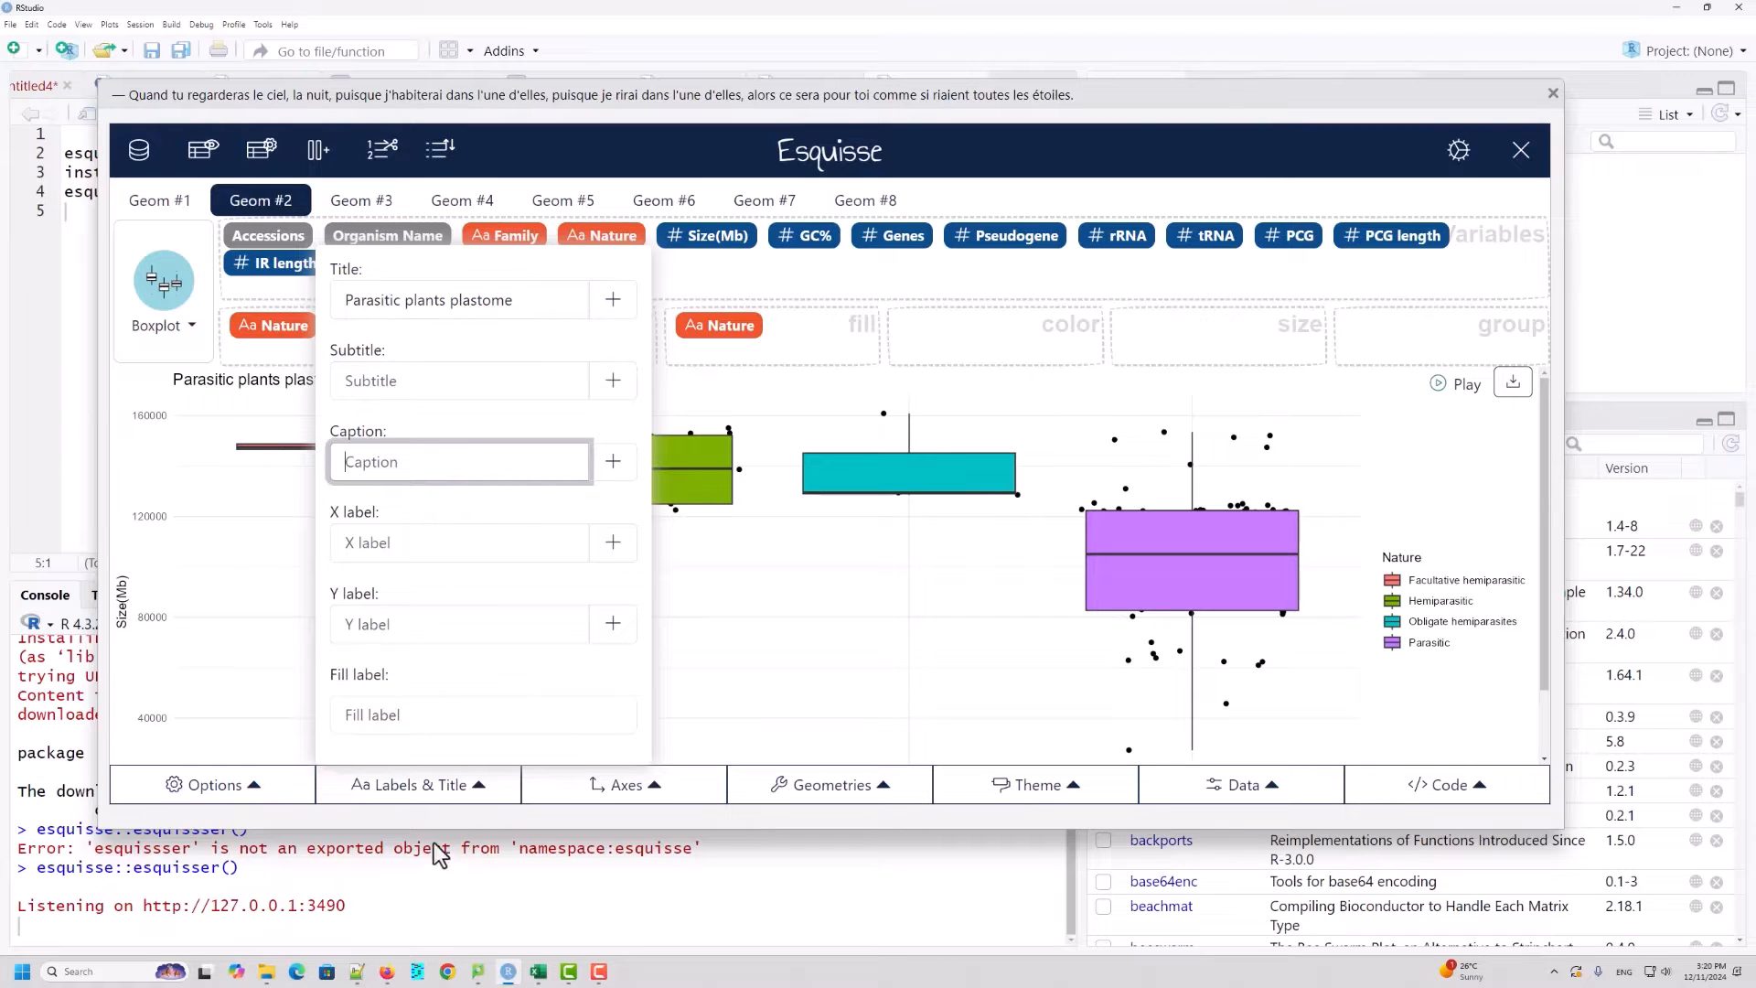
pyautogui.click(454, 539)
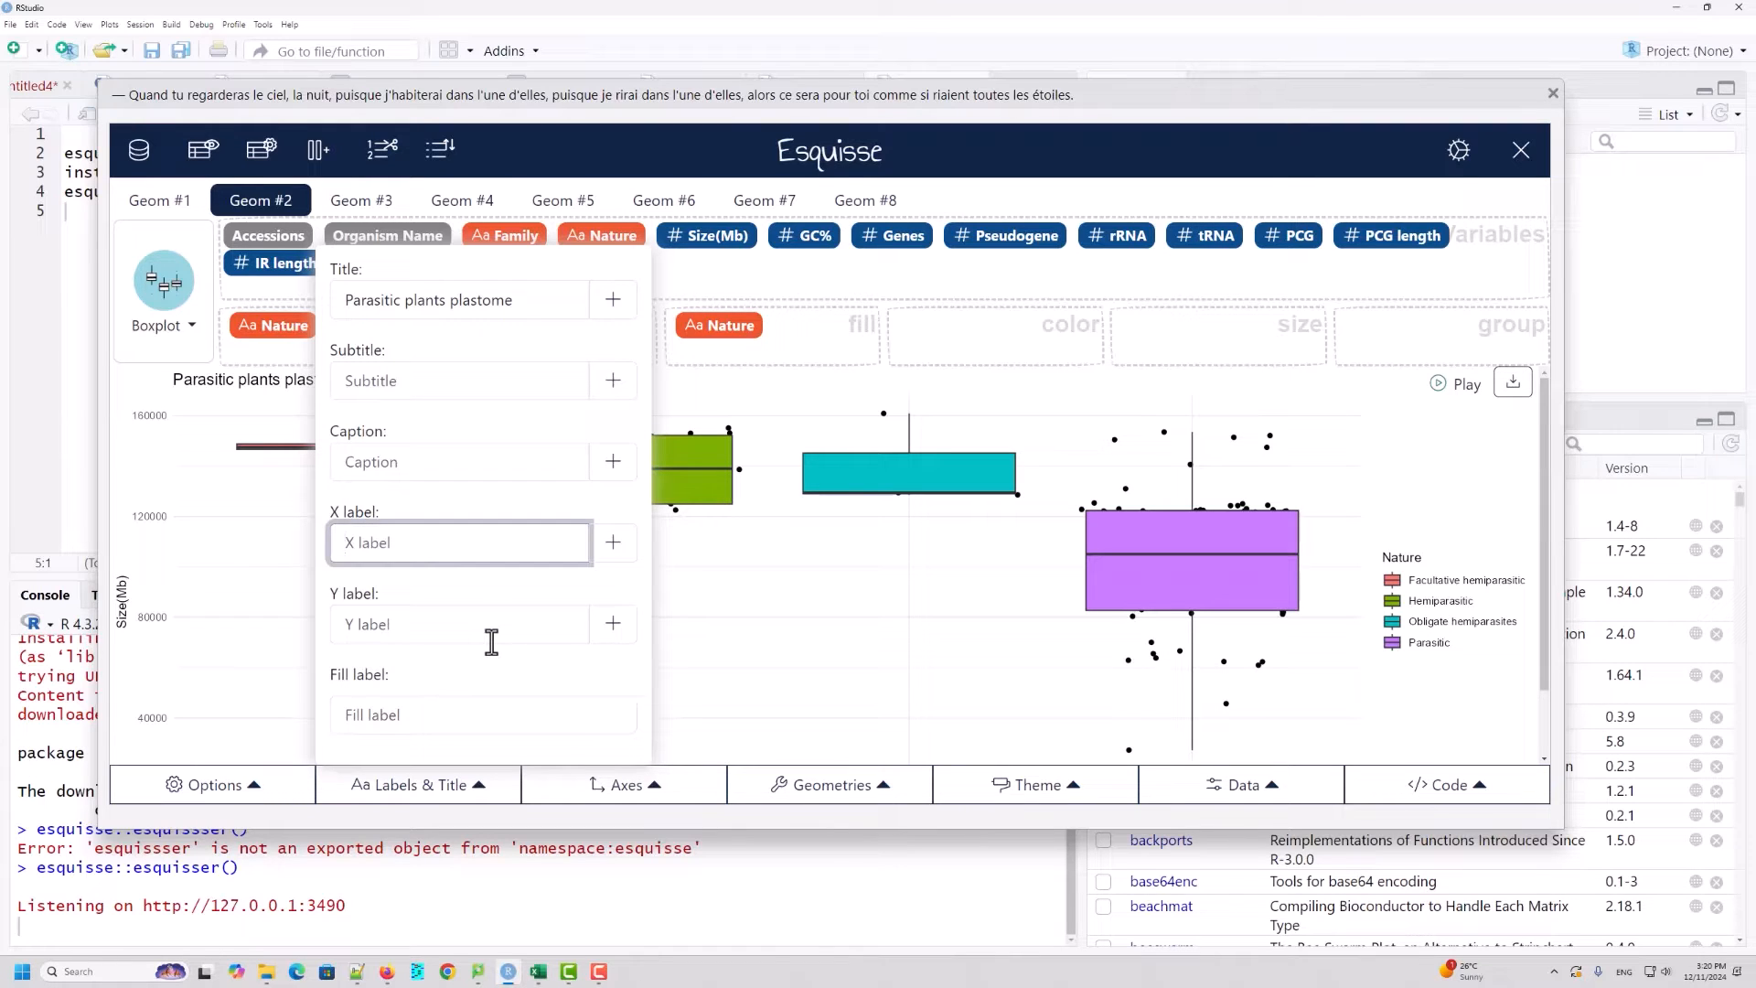
pyautogui.write('Plastome Siz')
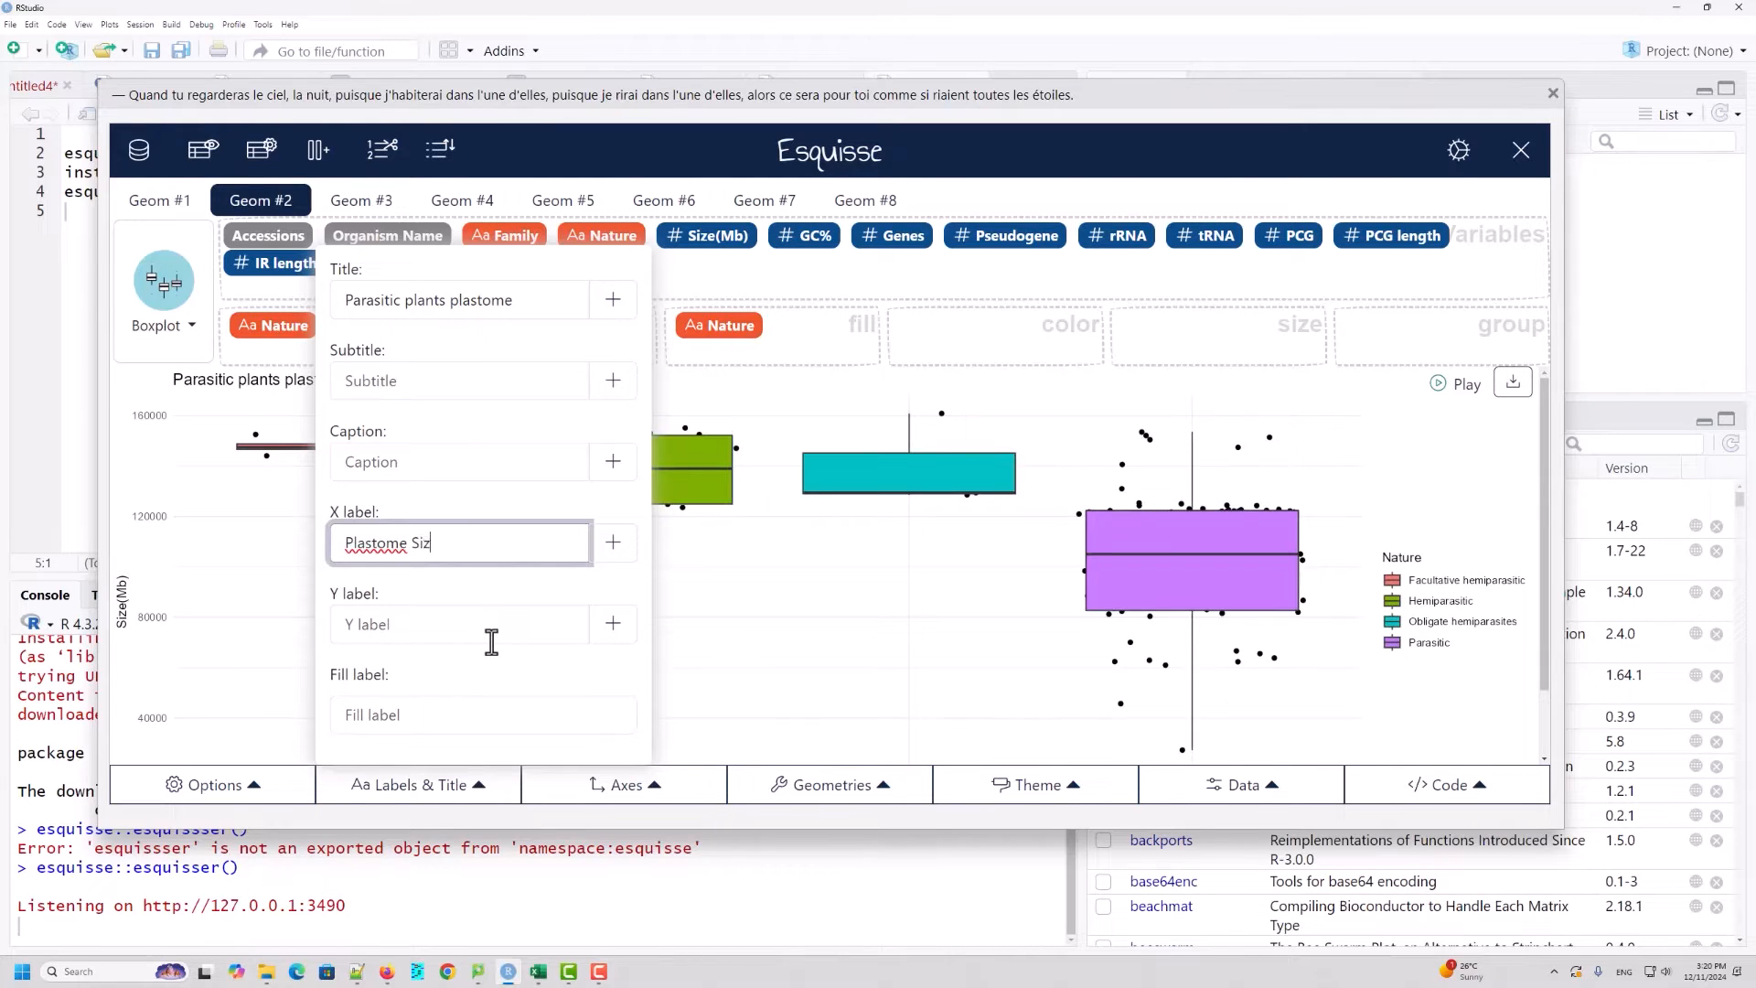
pyautogui.write('e (Mb)')
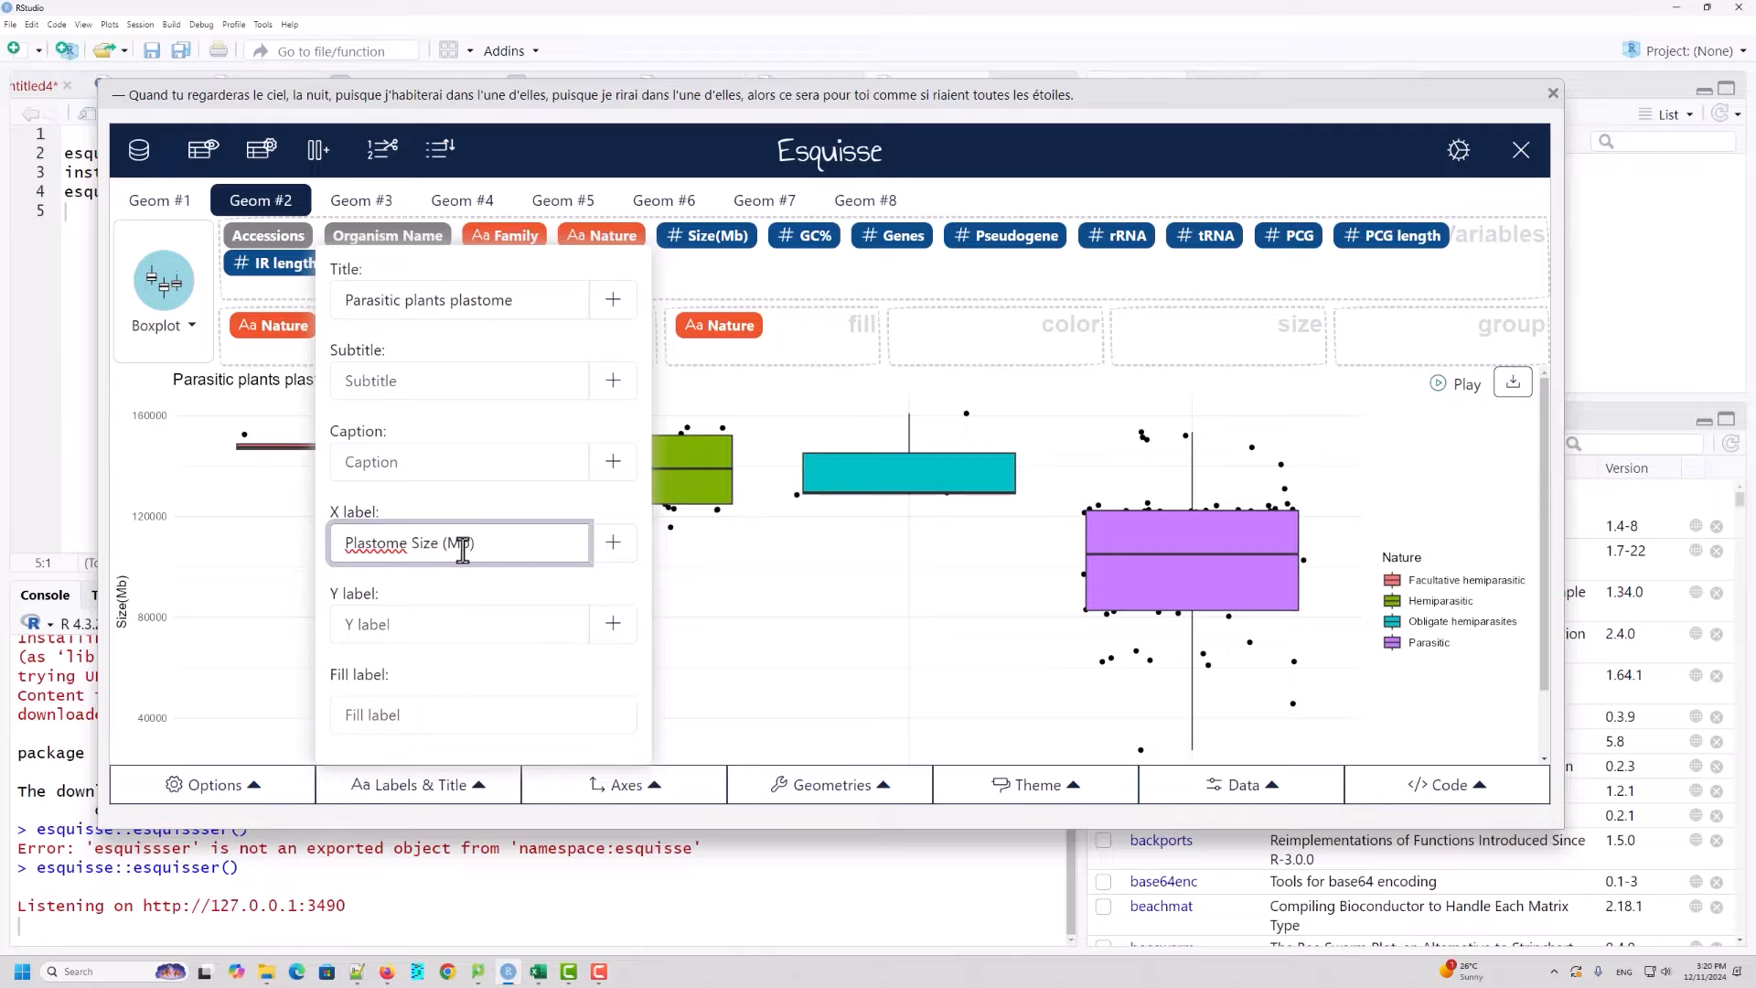
pyautogui.moveTo(472, 543); pyautogui.dragTo(451, 543)
pyautogui.write('Bp')
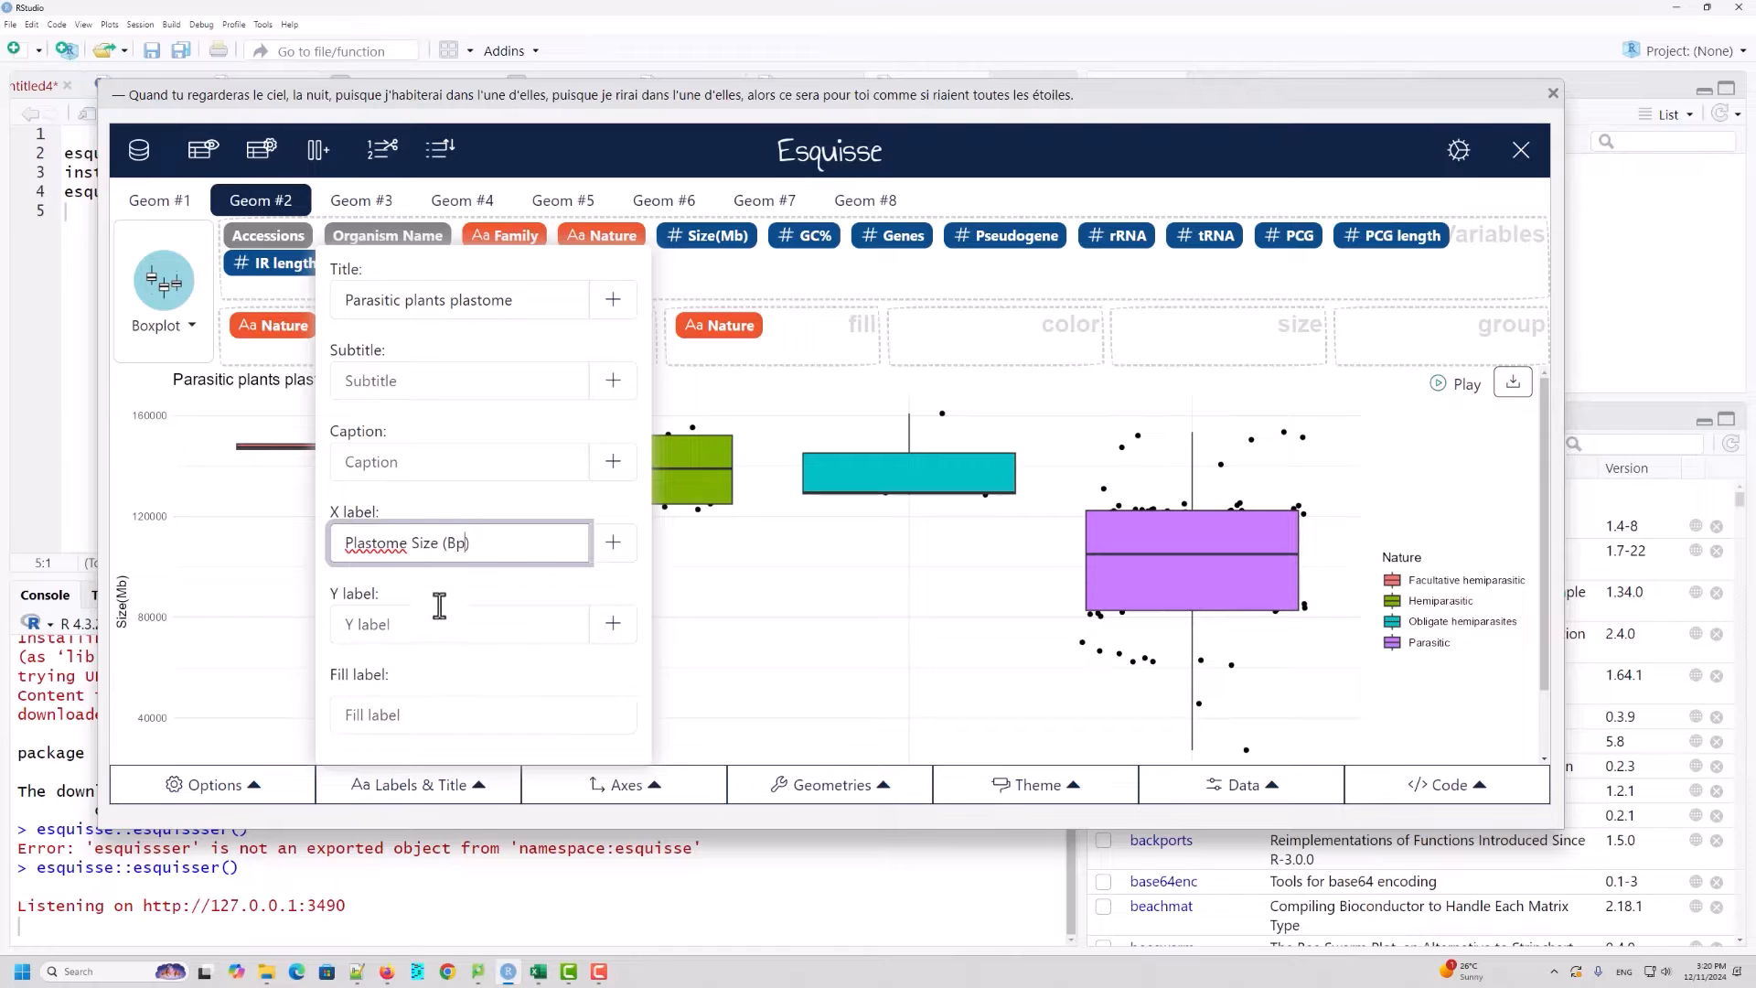
pyautogui.click(462, 596)
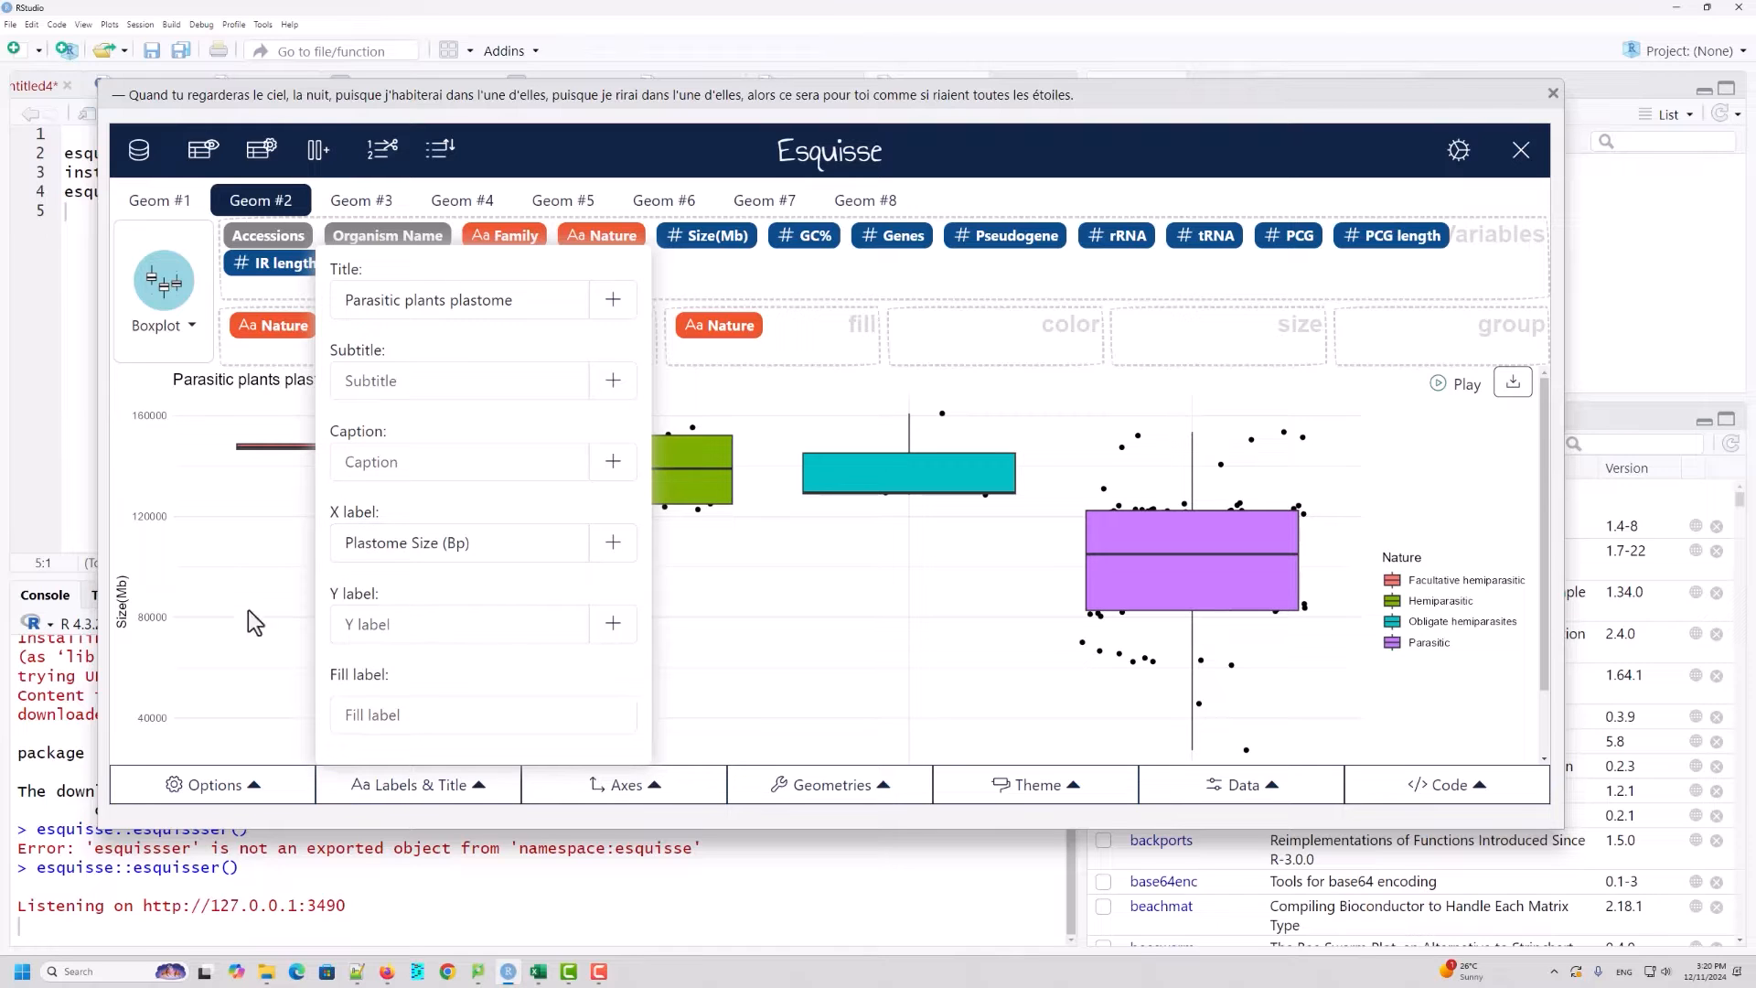
# Step: Move the "Plastome Size (Bp)" text from the X label to the Y label, and set the X label to "Plant Nature"
pyautogui.moveTo(478, 547); pyautogui.dragTo(331, 547)
pyautogui.hotkey('ctrl', 'c')
pyautogui.press('BackSpace')
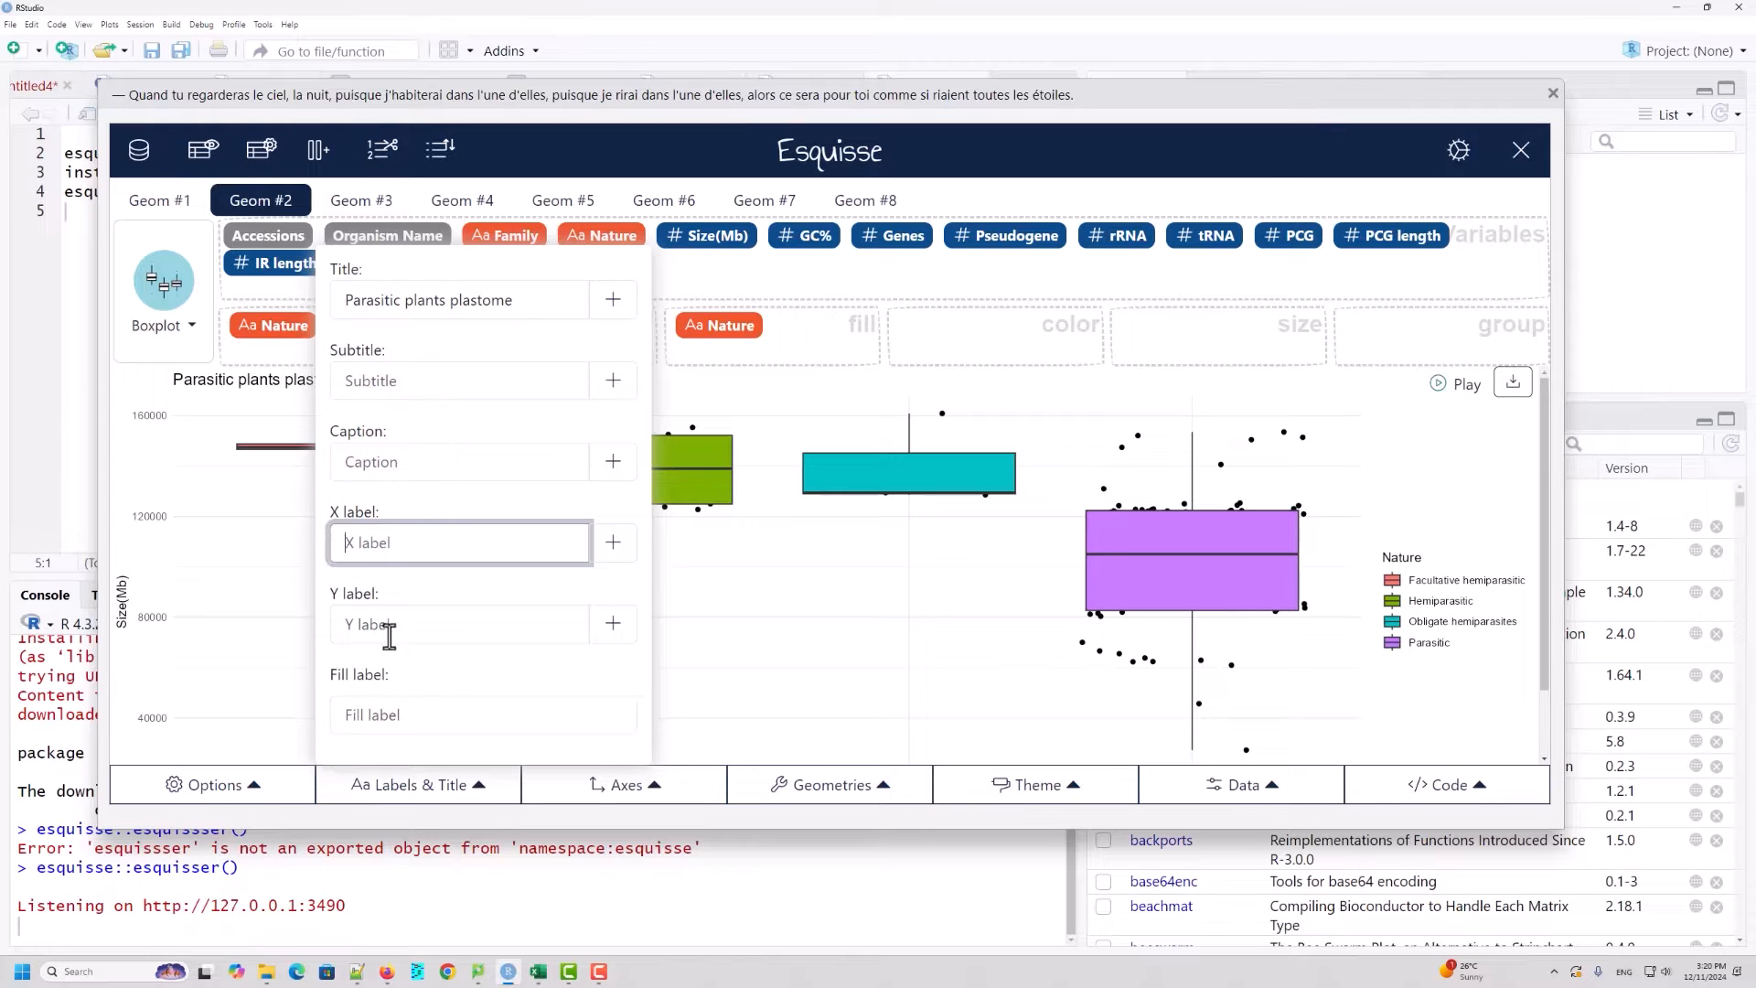
pyautogui.click(388, 629)
pyautogui.hotkey('ctrl', 'v')
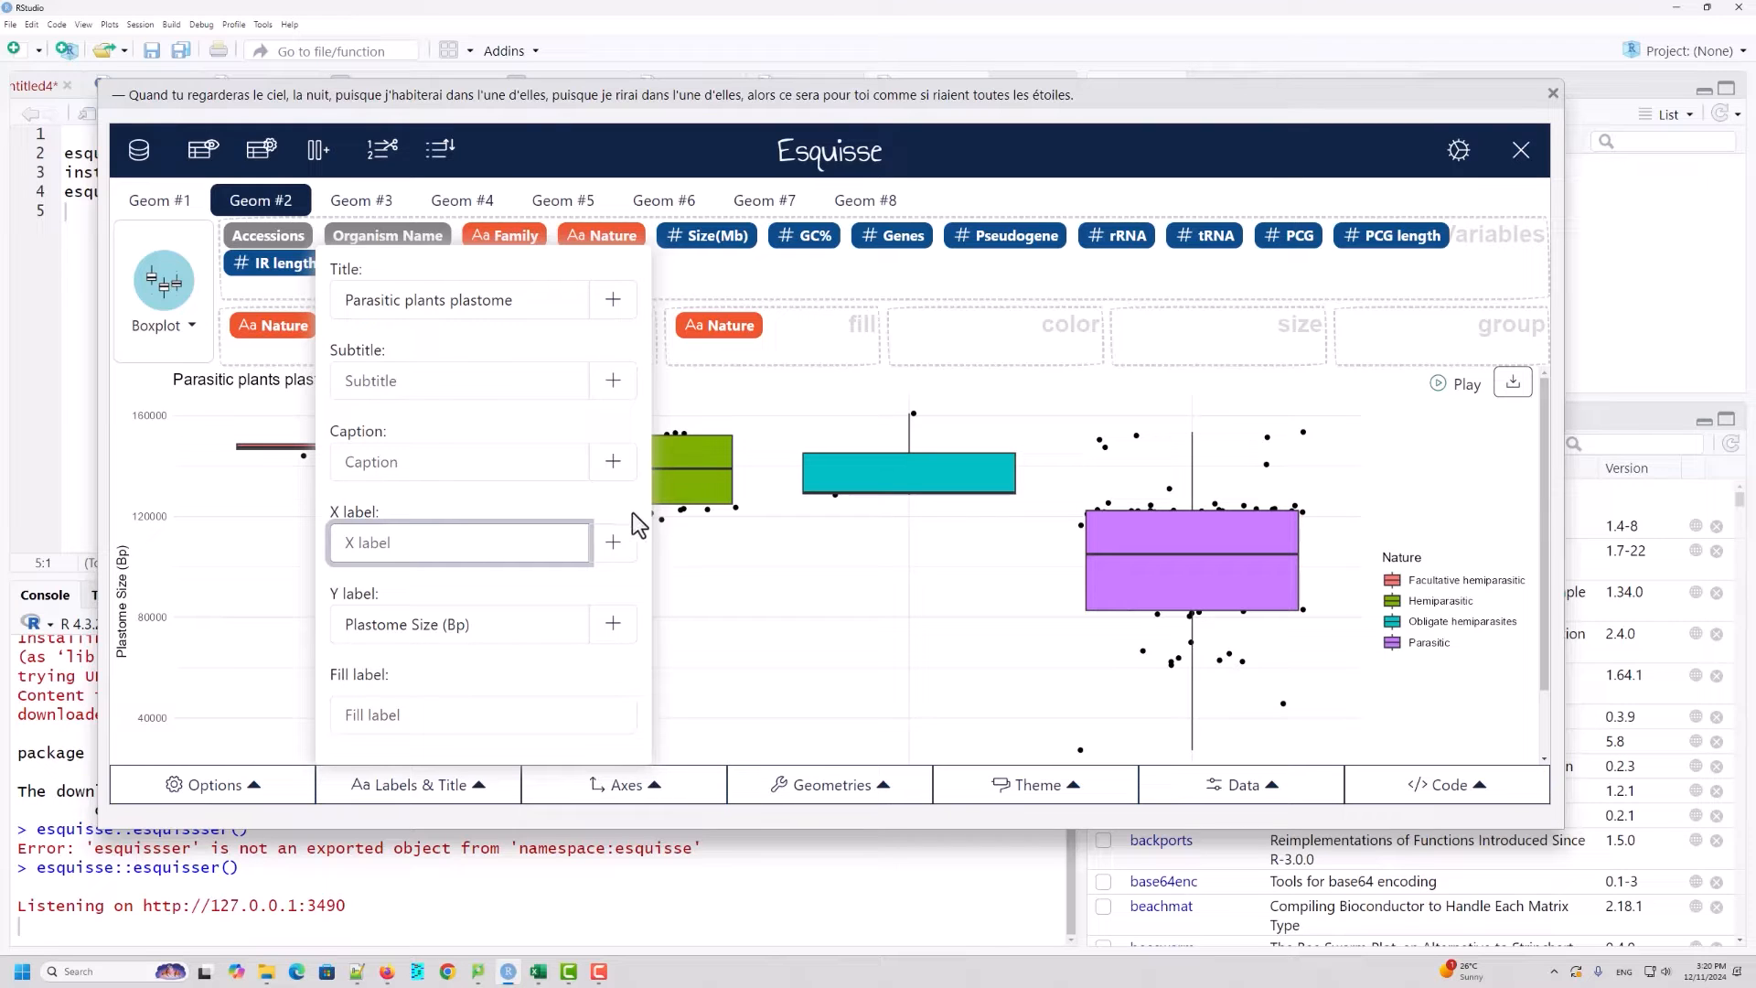
pyautogui.write('Plant Nature')
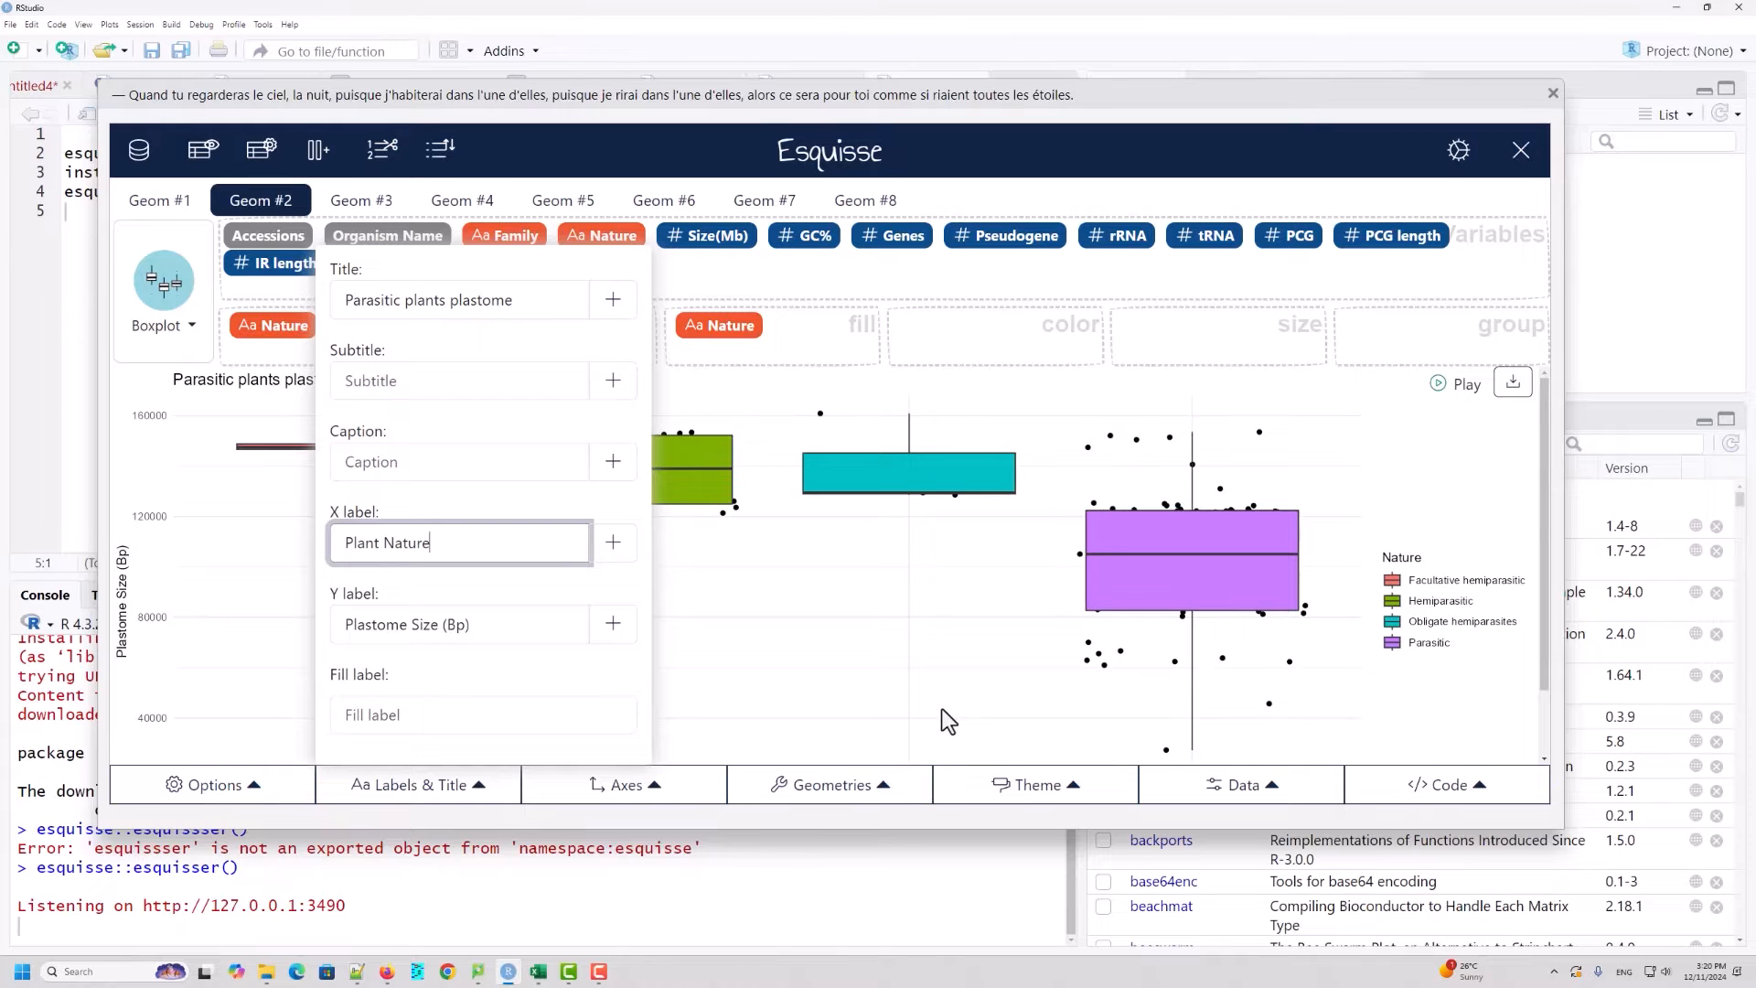
pyautogui.click(247, 688)
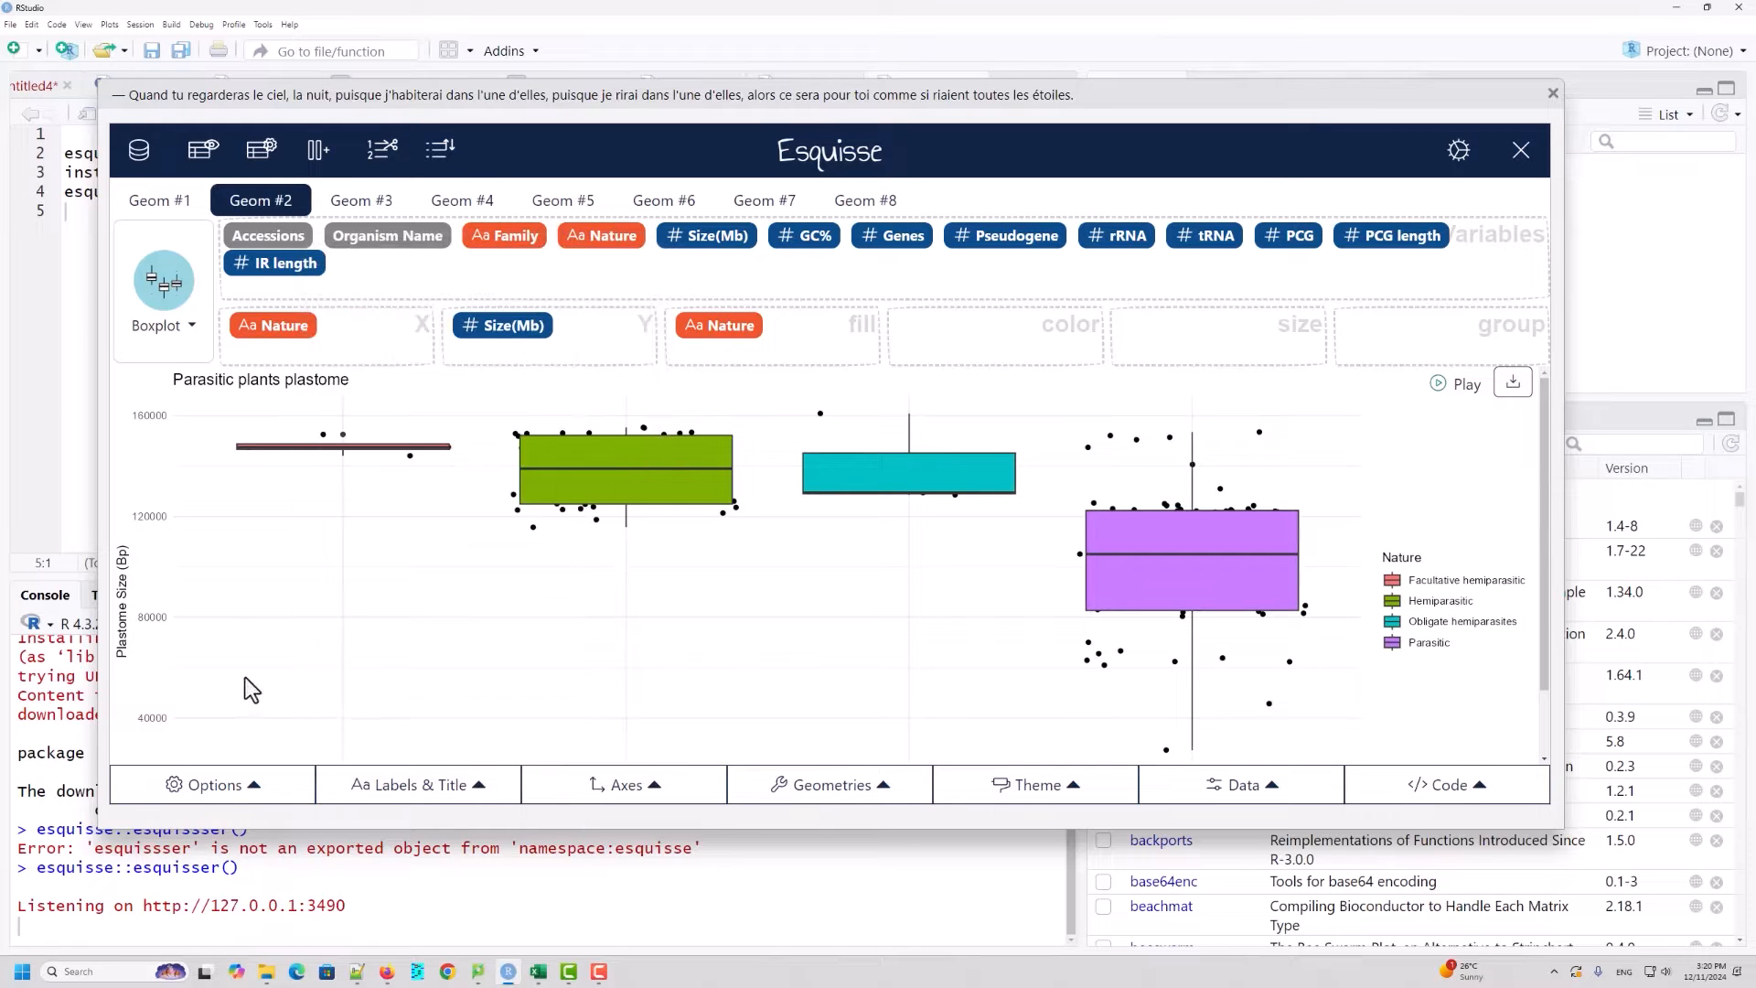
pyautogui.scroll(-1, 871, 599)
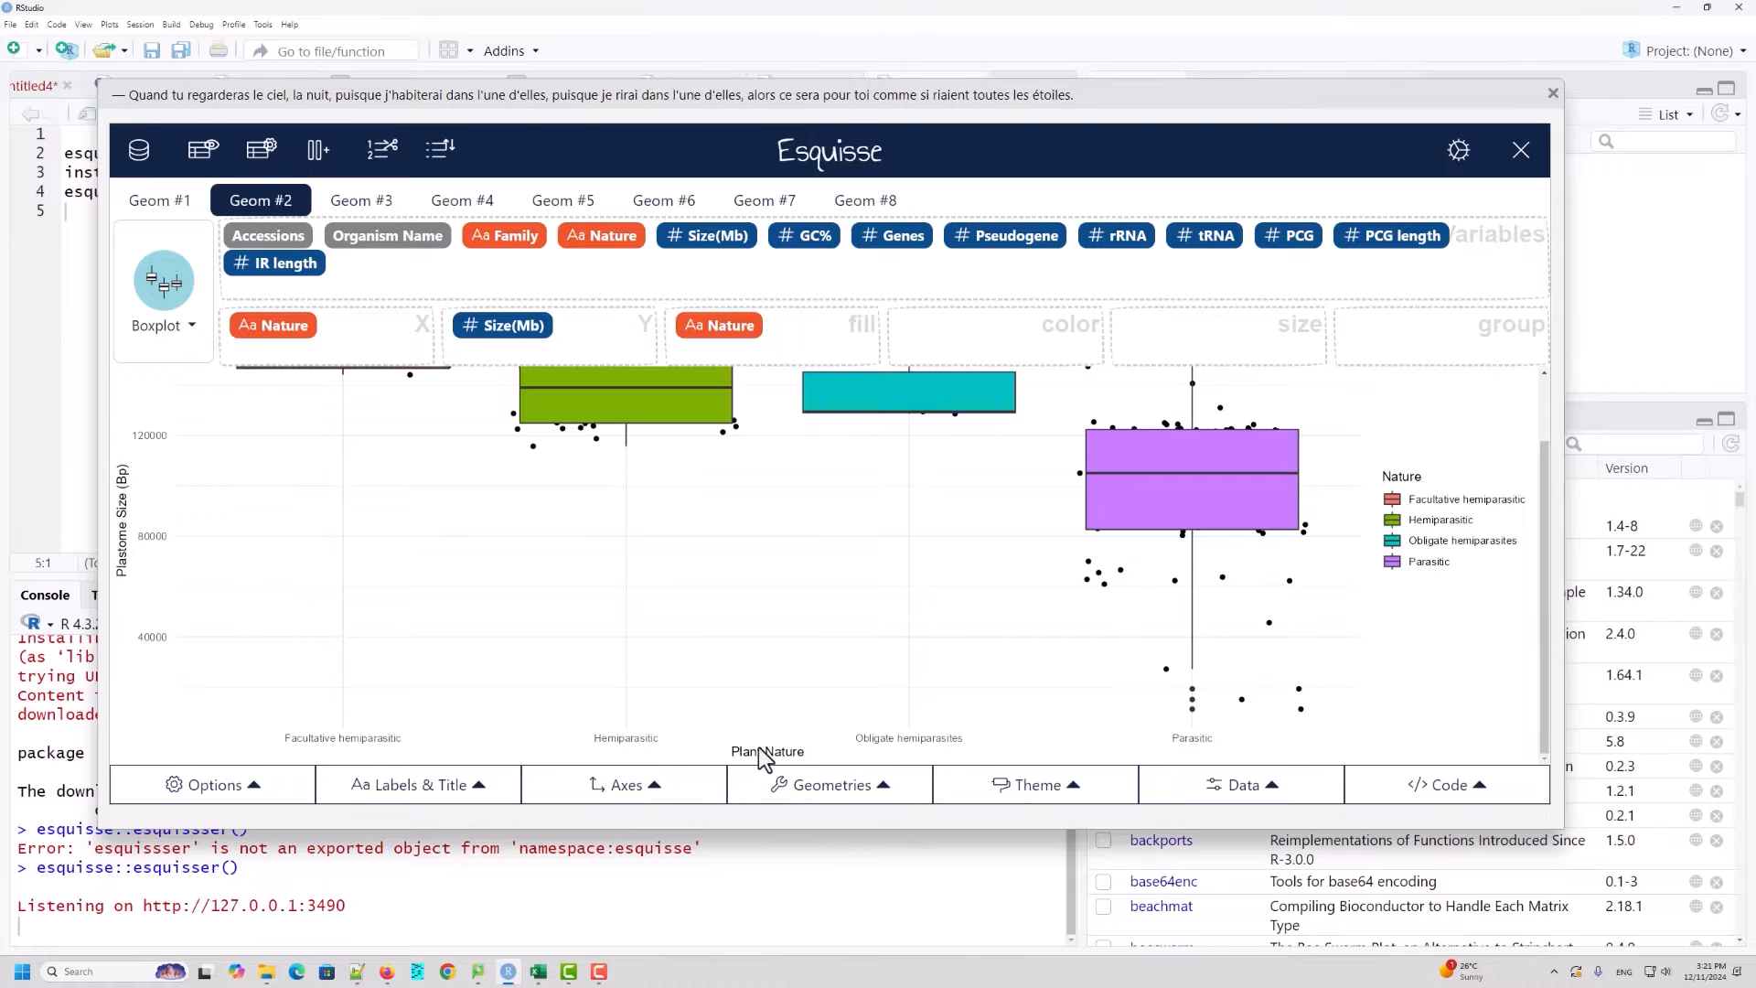
# Step: Increase the X axis text size to 20
pyautogui.click(416, 785)
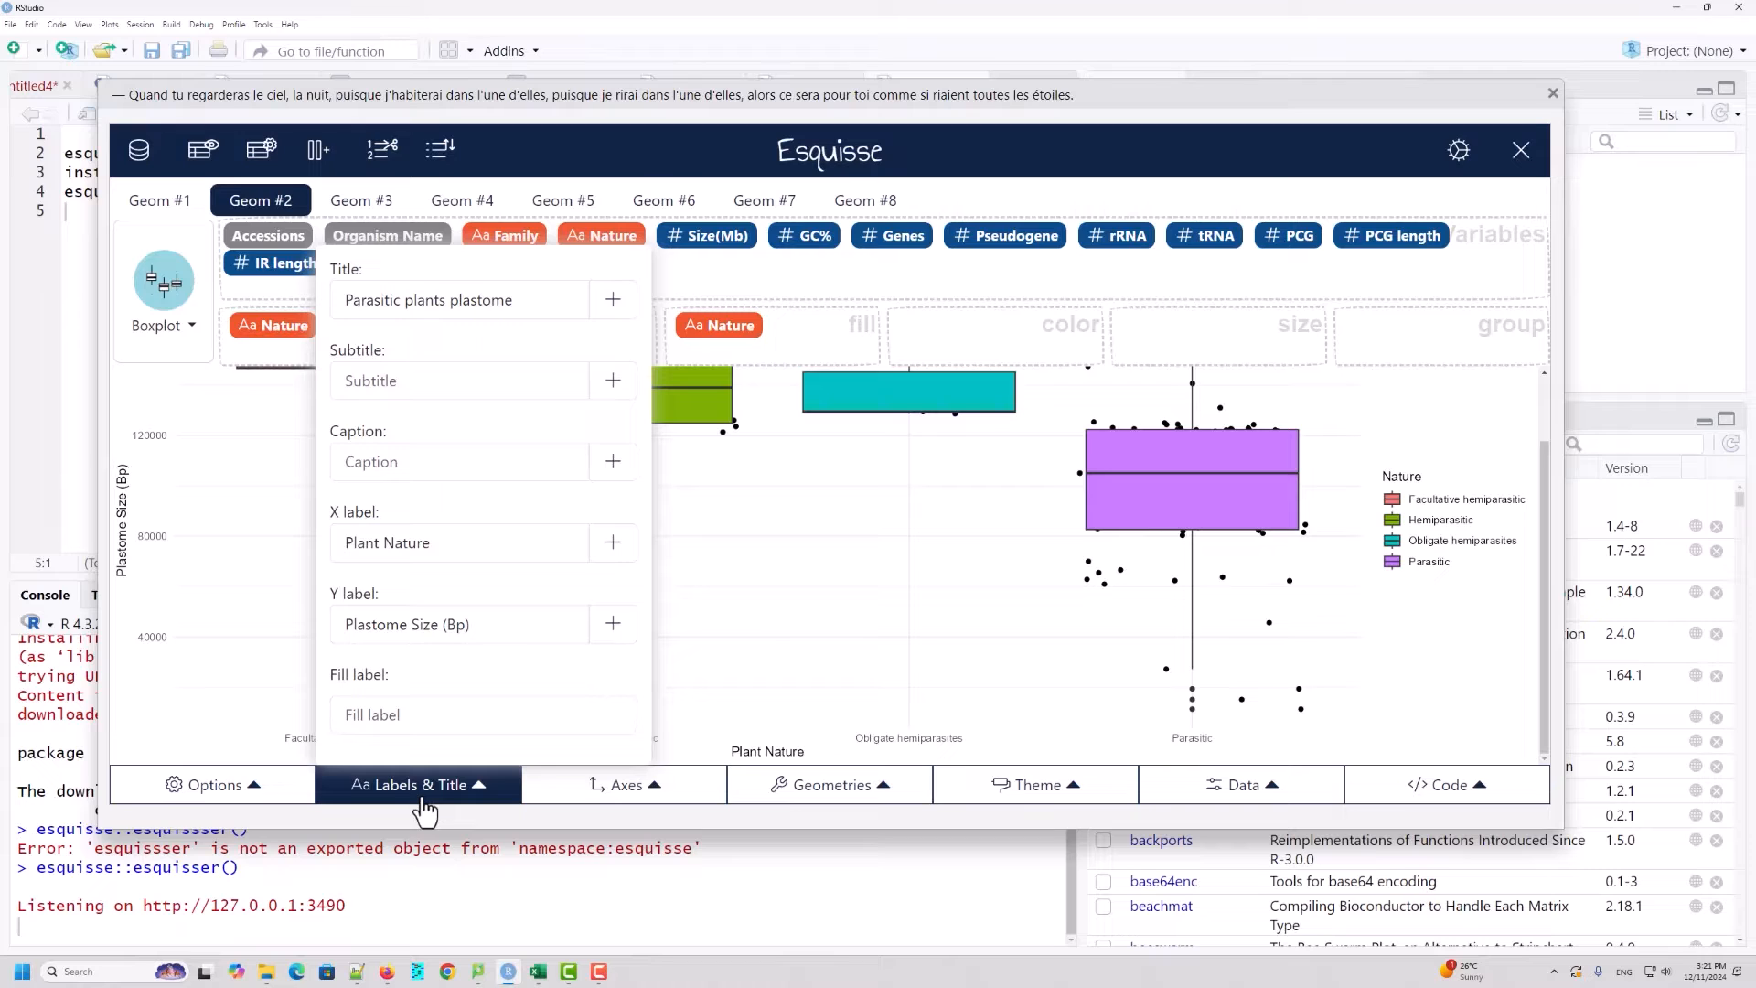
pyautogui.click(681, 806)
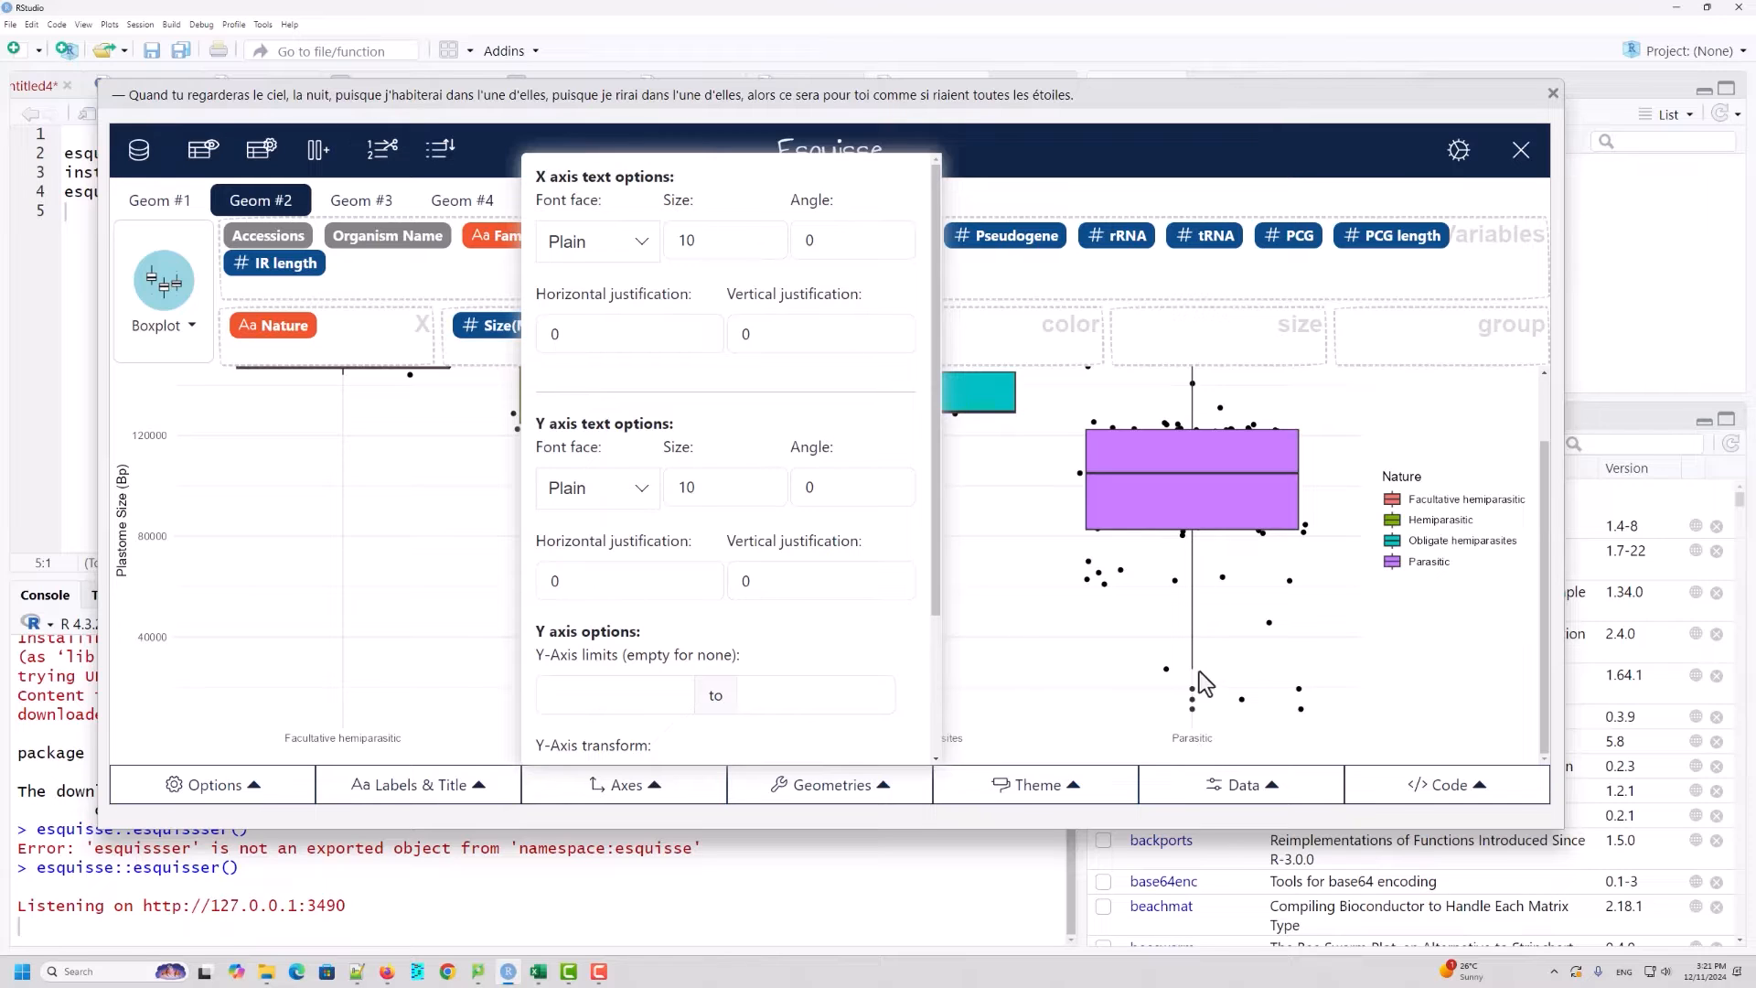
pyautogui.click(1123, 758)
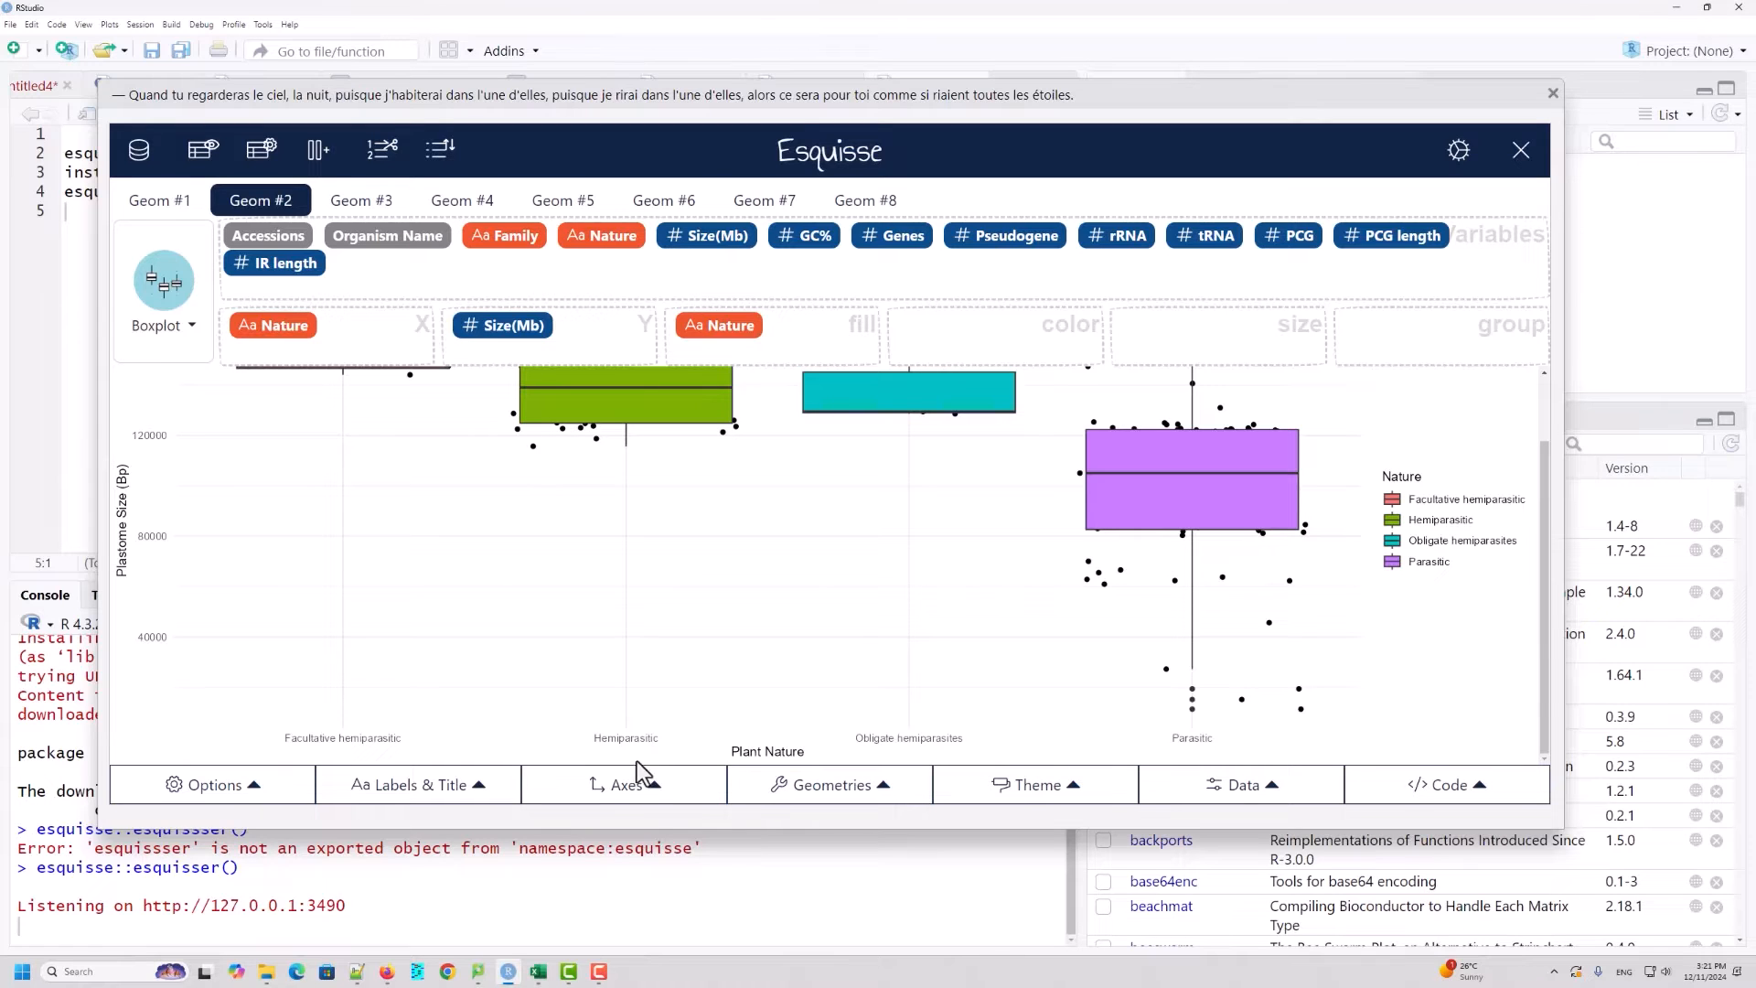
pyautogui.click(655, 798)
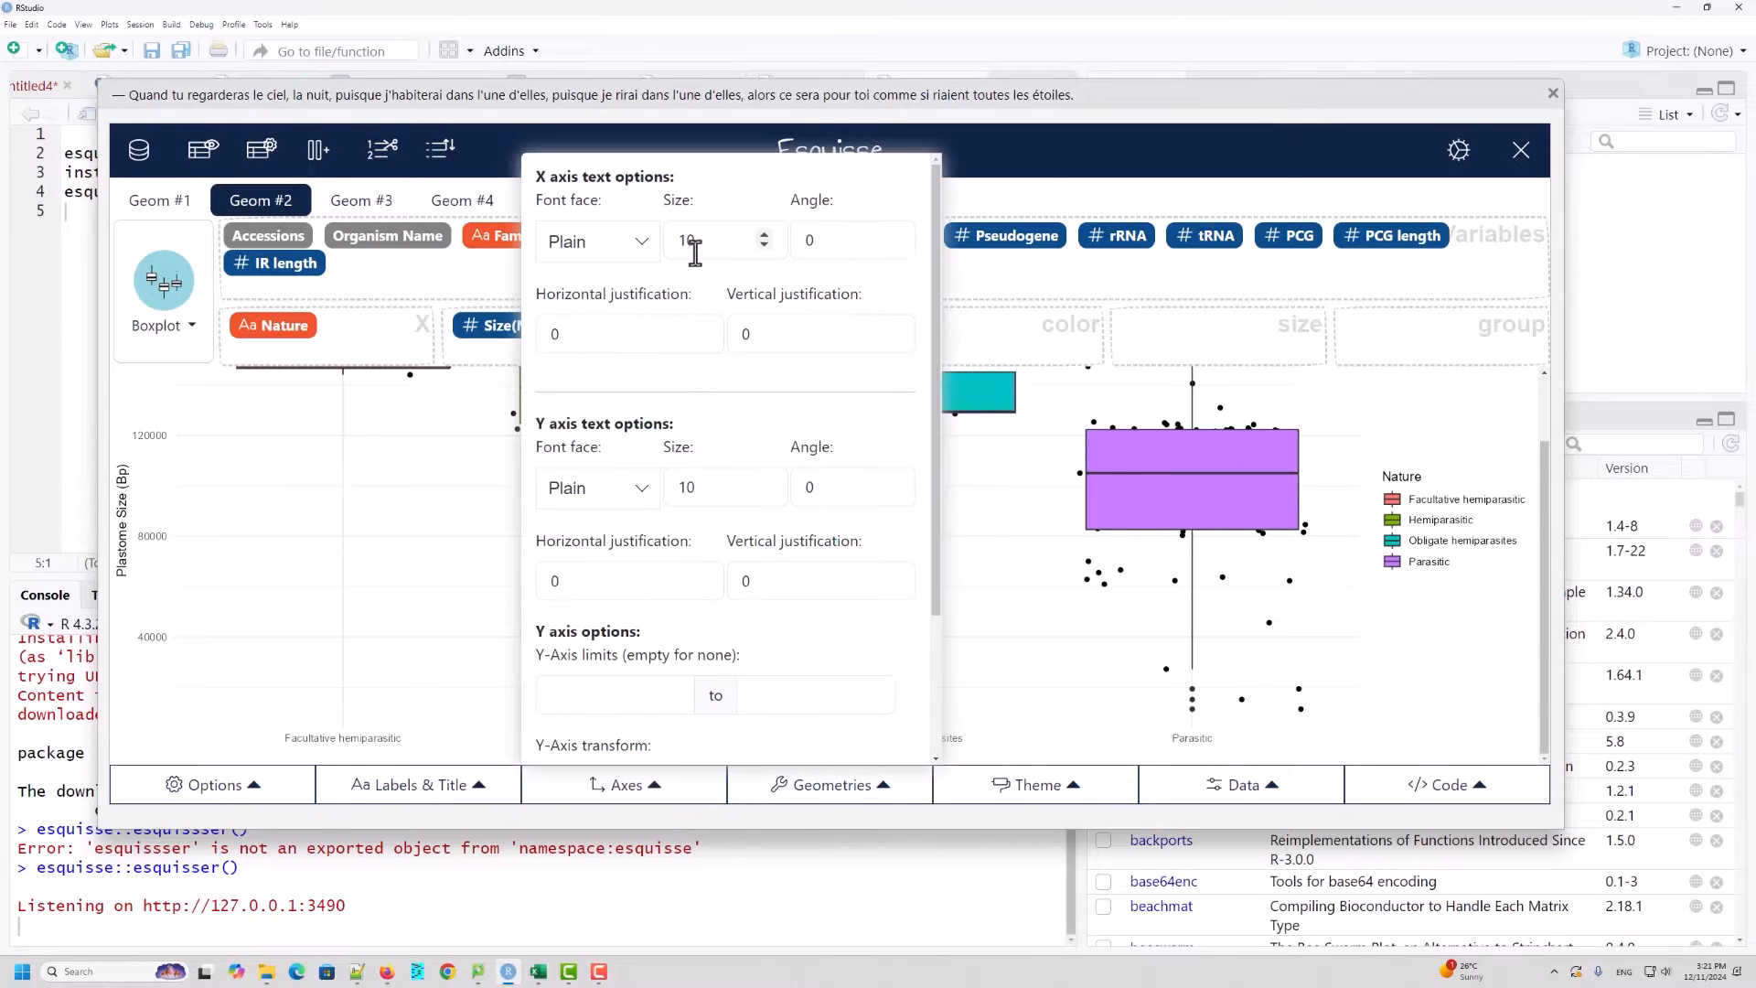
pyautogui.click(765, 236)
pyautogui.click(765, 236)
pyautogui.click(764, 236)
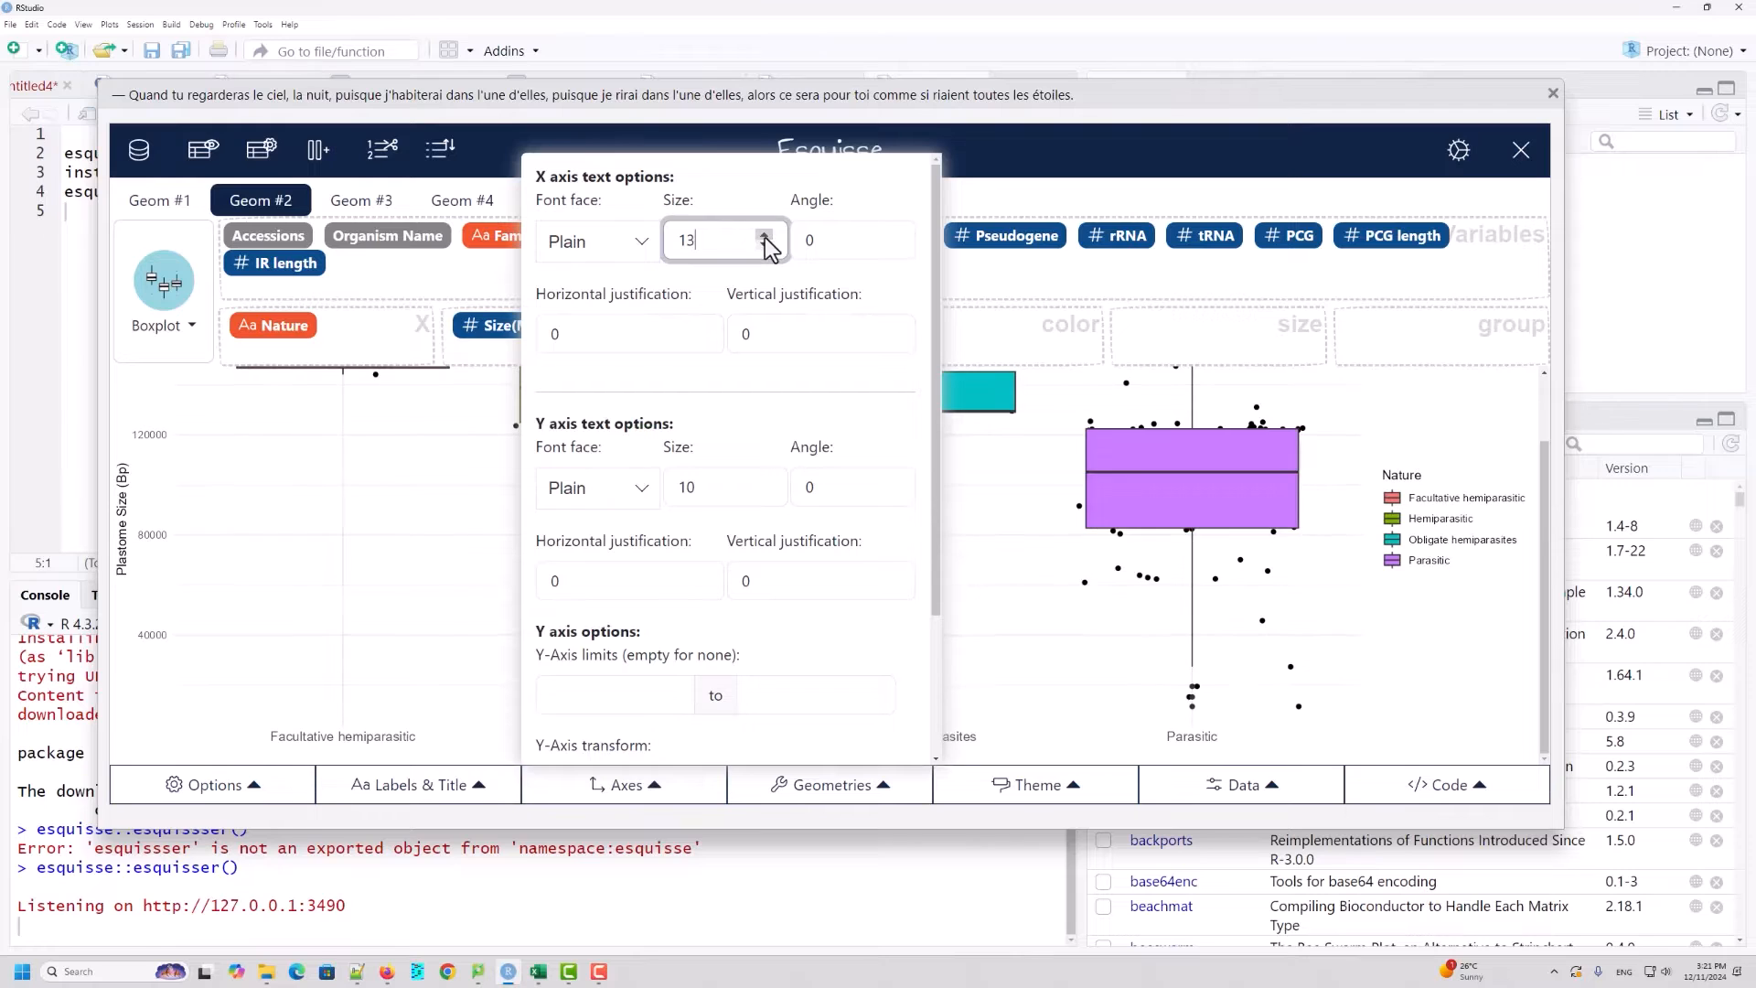
pyautogui.click(765, 236)
pyautogui.click(765, 236)
pyautogui.click(764, 236)
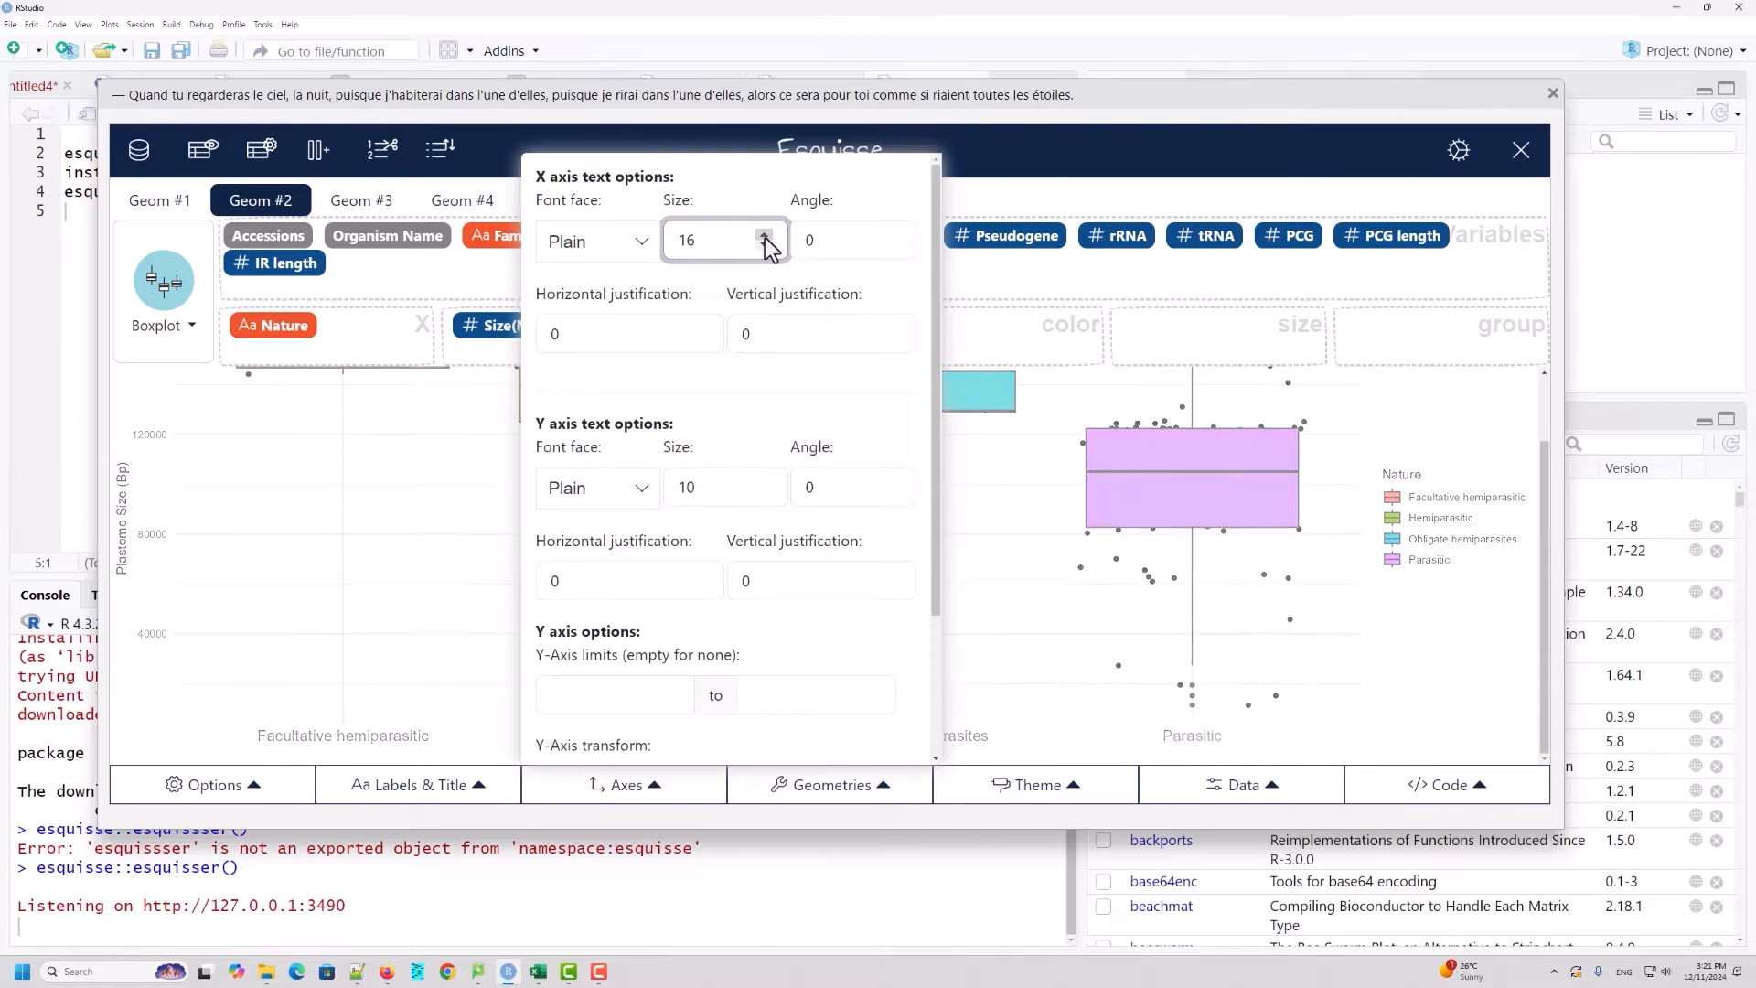
pyautogui.click(764, 236)
pyautogui.click(765, 236)
pyautogui.click(765, 236)
pyautogui.click(765, 236)
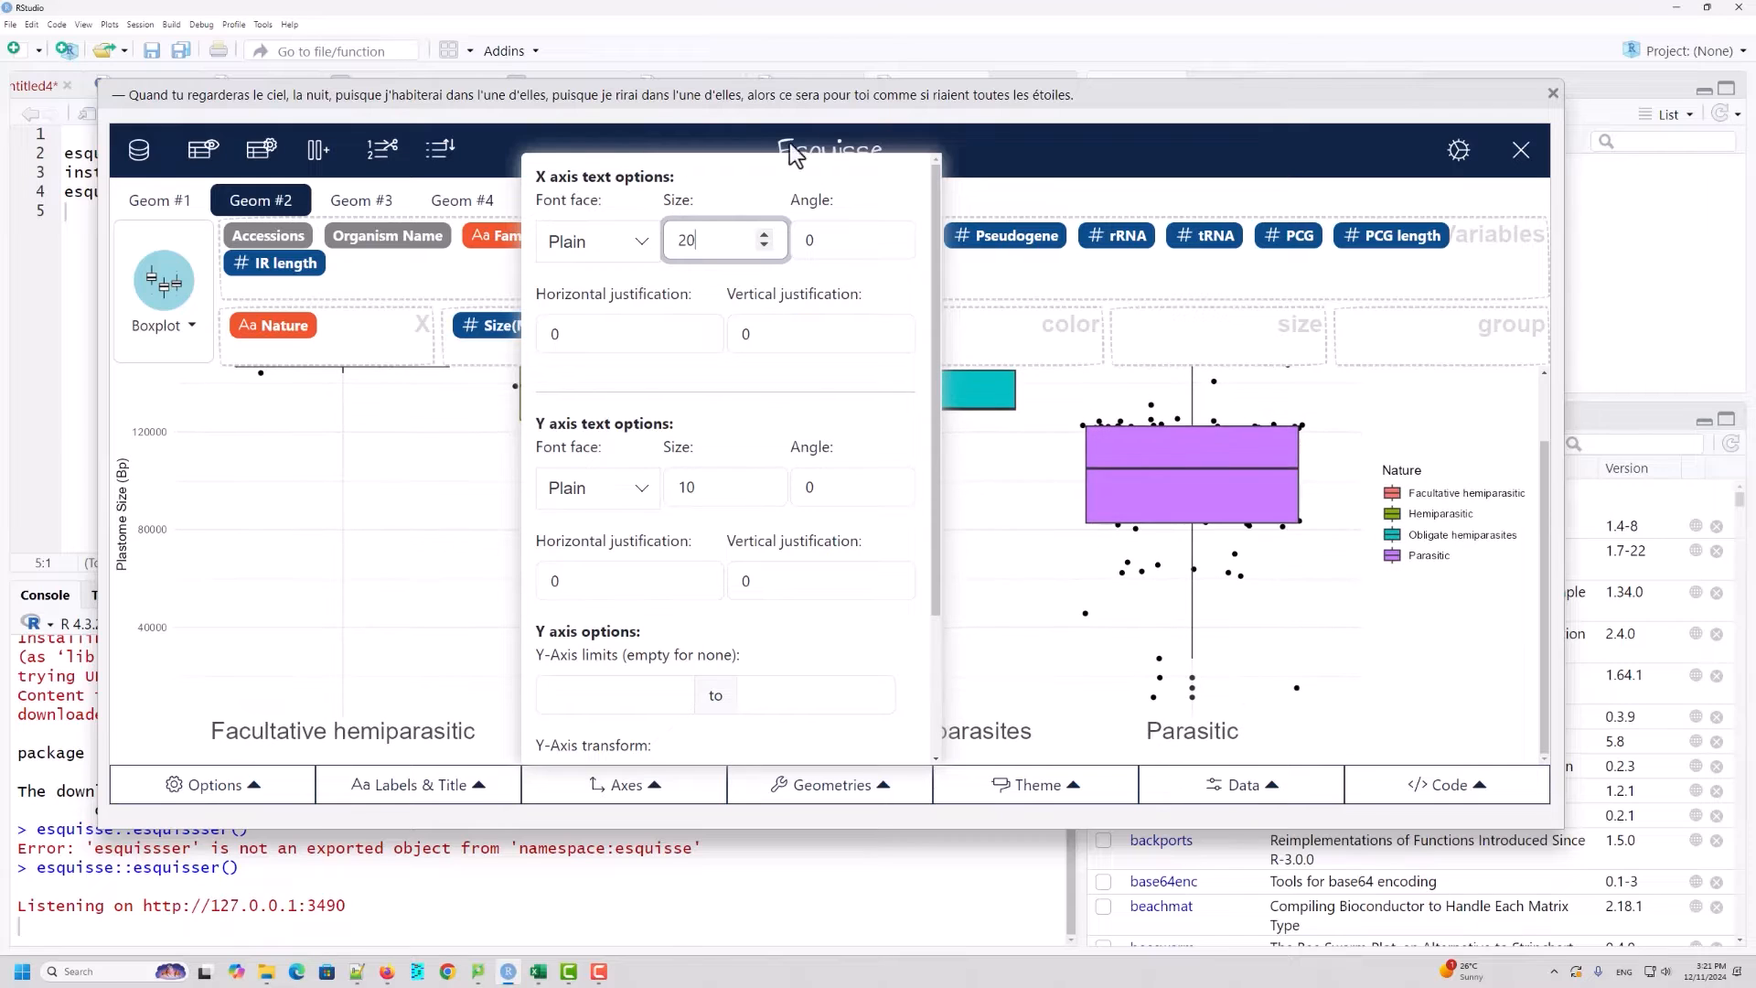
# Step: Try rotating the X axis text by 1, 2 and 45 degrees, and return the angle to 0
pyautogui.click(890, 235)
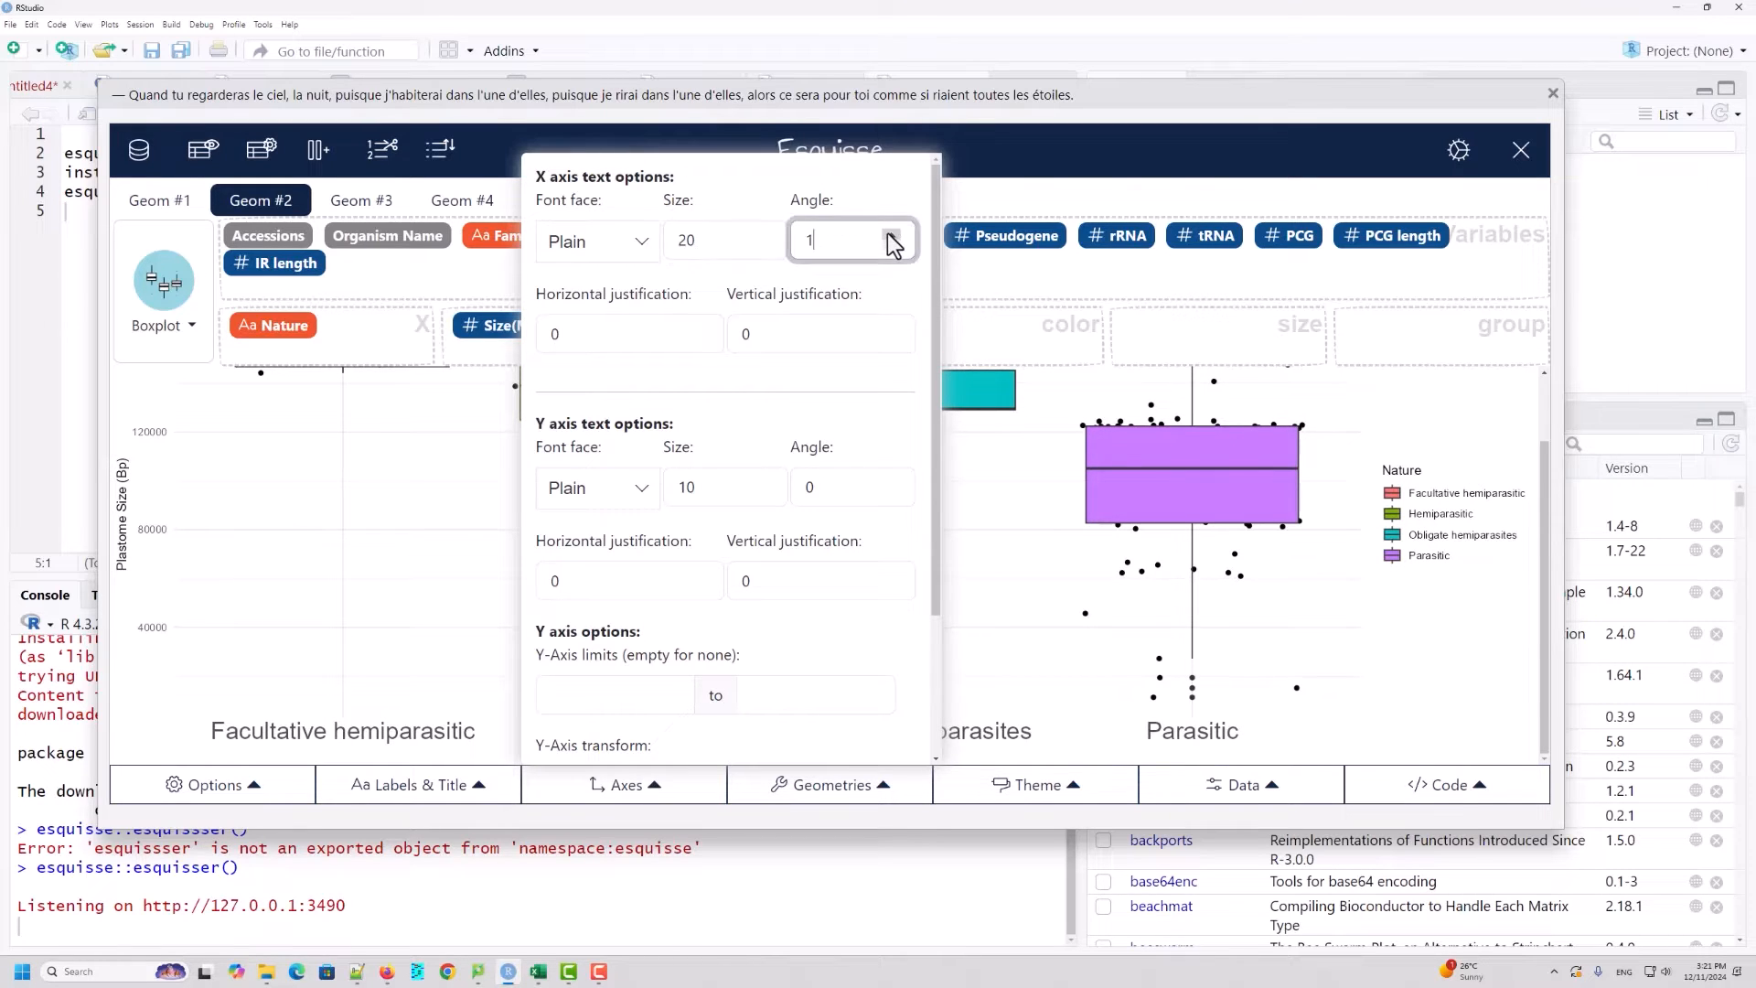
pyautogui.click(891, 235)
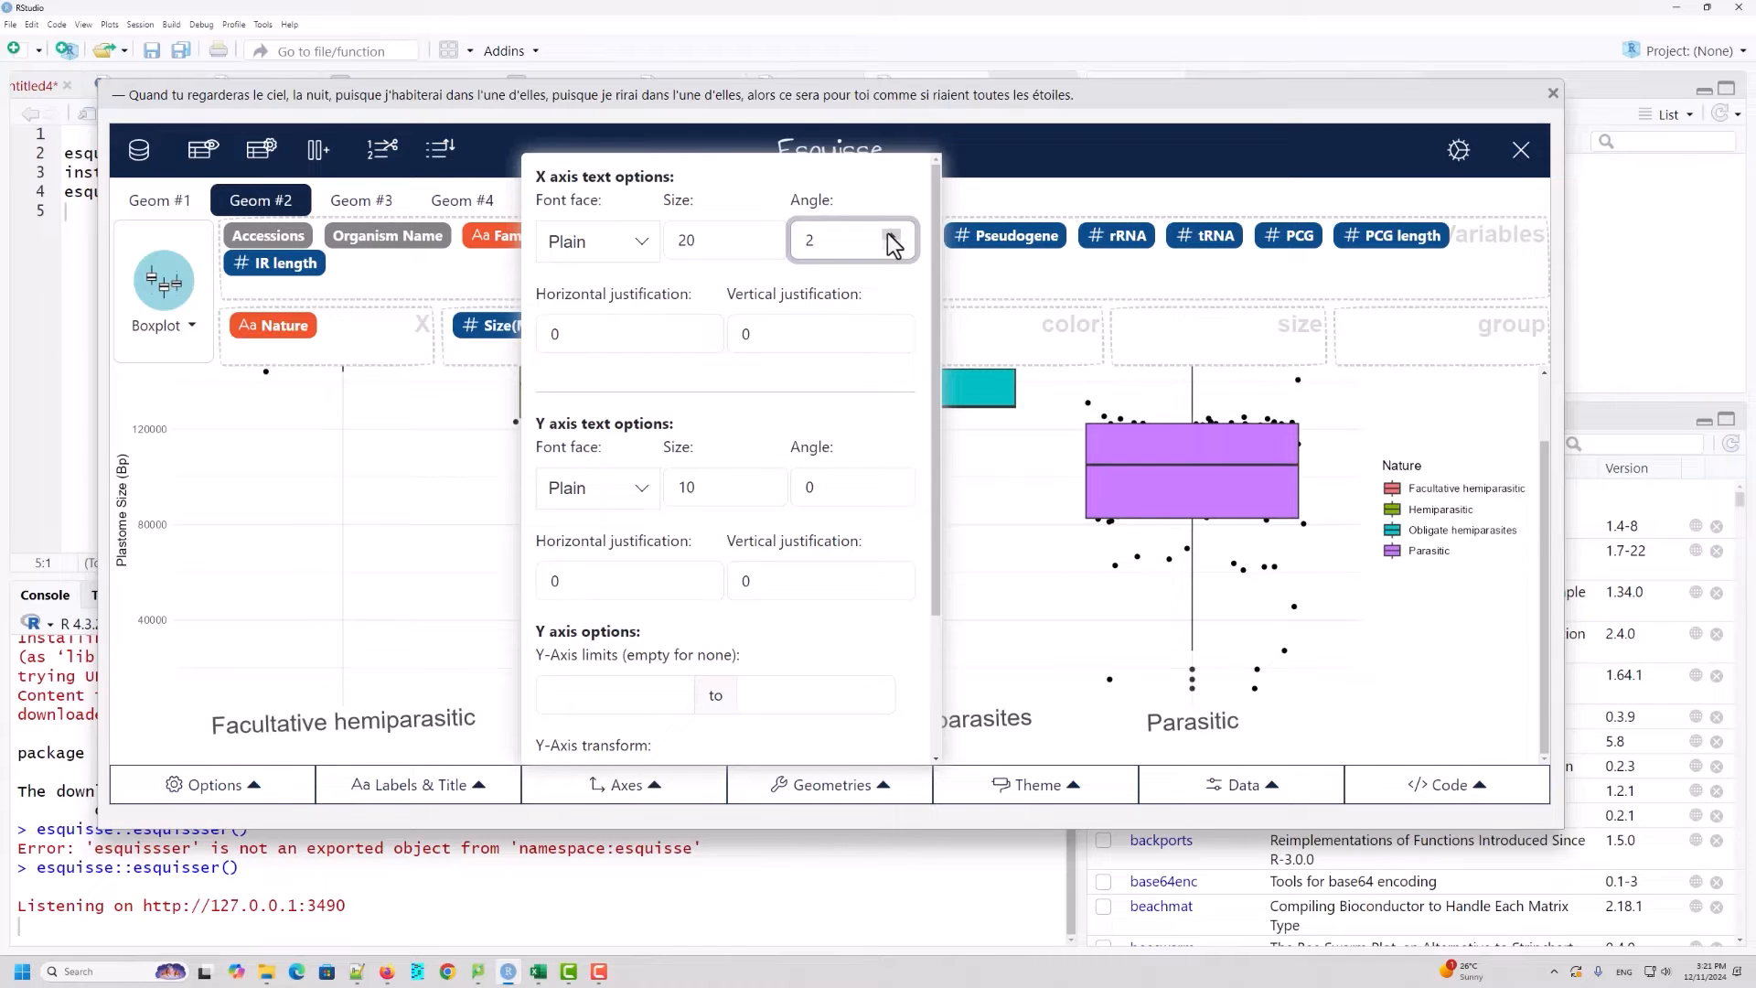
pyautogui.doubleClick(826, 240)
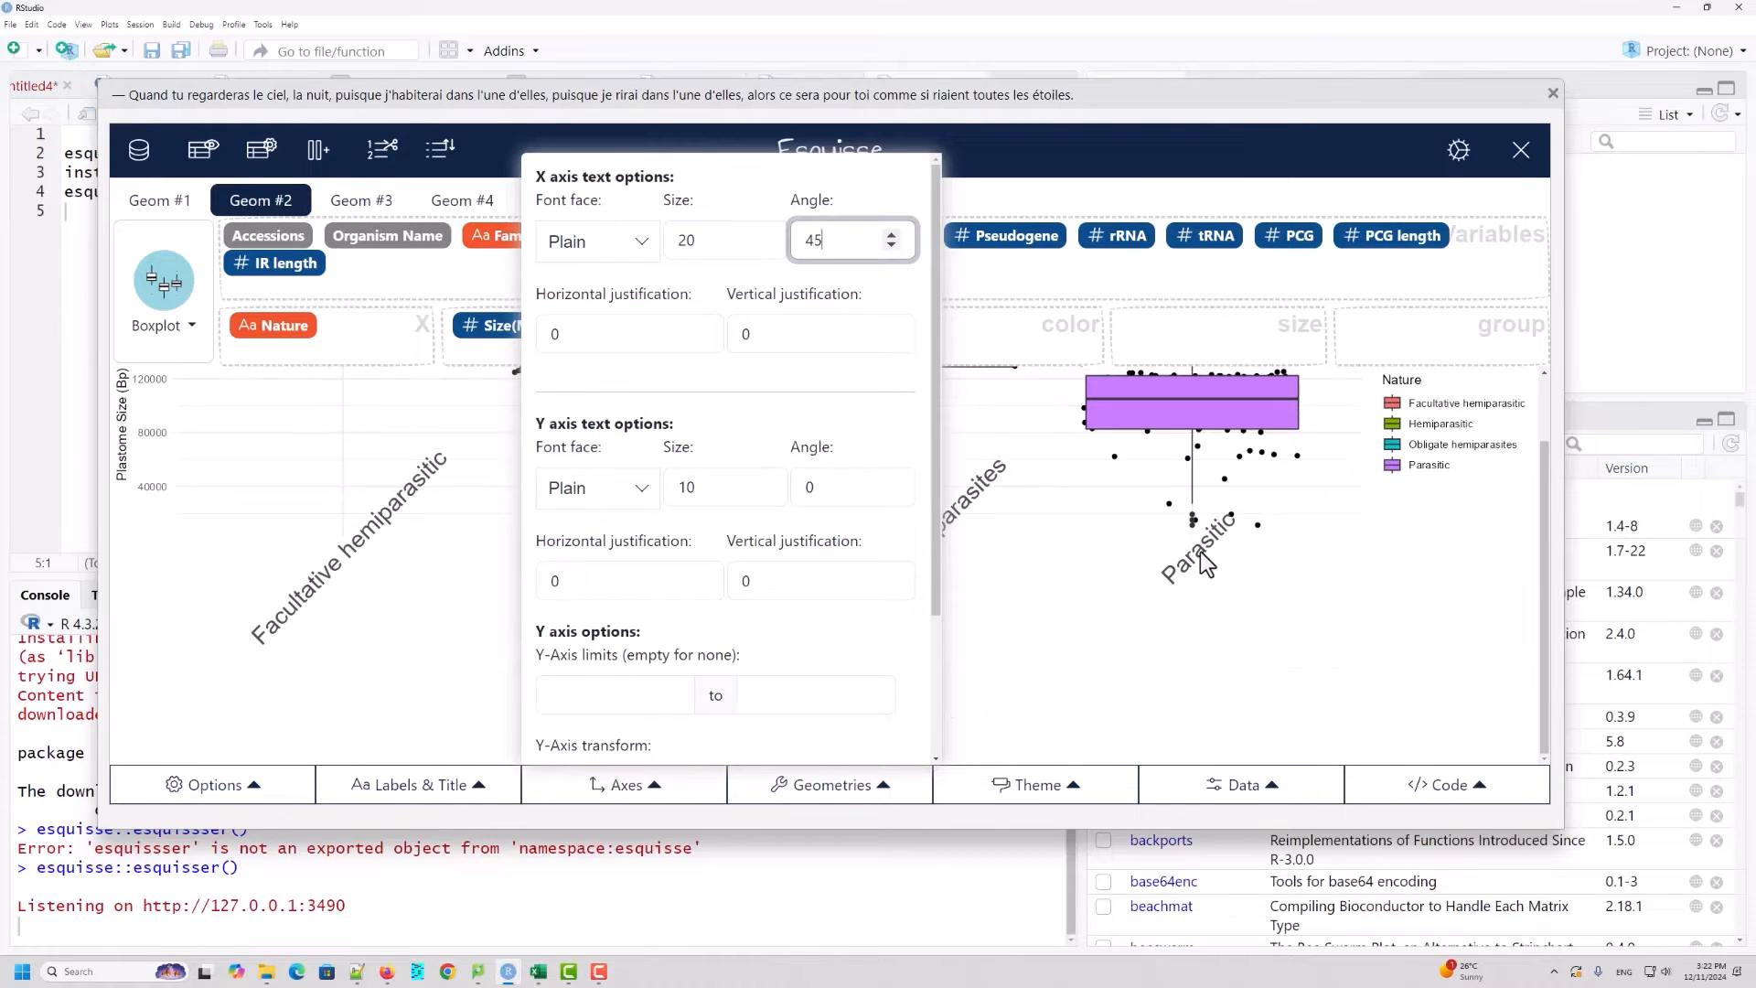
pyautogui.doubleClick(813, 240)
pyautogui.write('0')
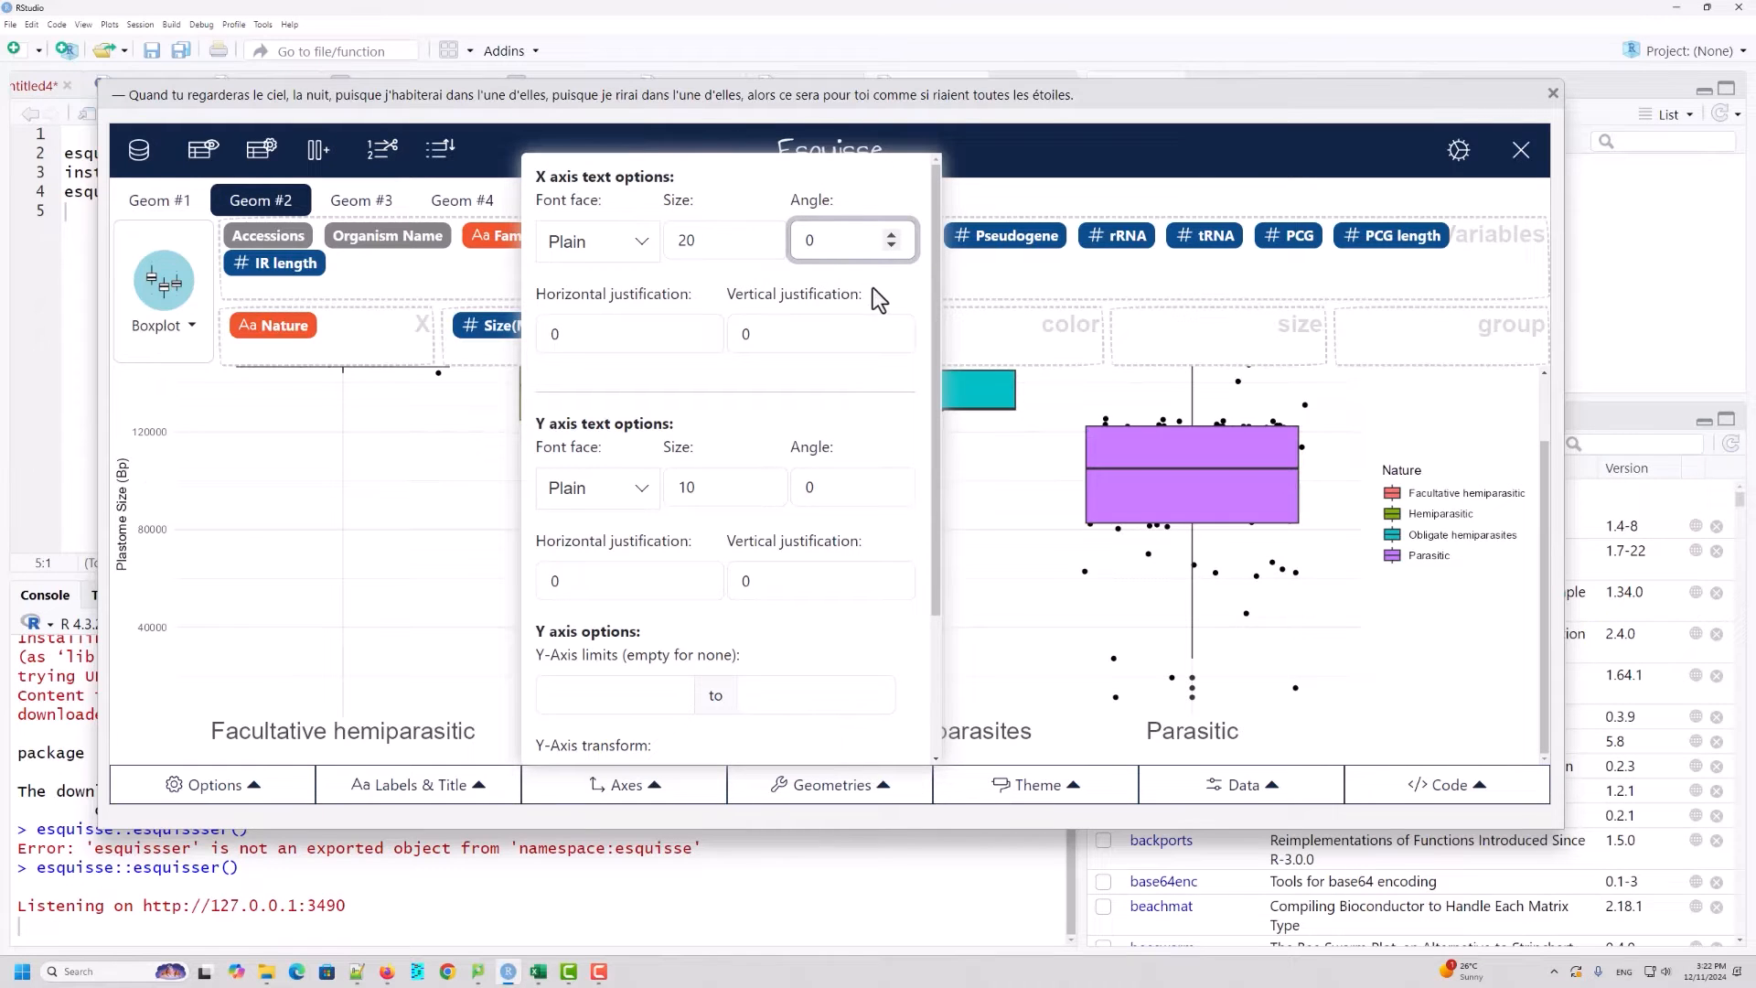
# Step: Set the X axis text font face to Bold and increase the Y axis text size to 15
pyautogui.click(633, 247)
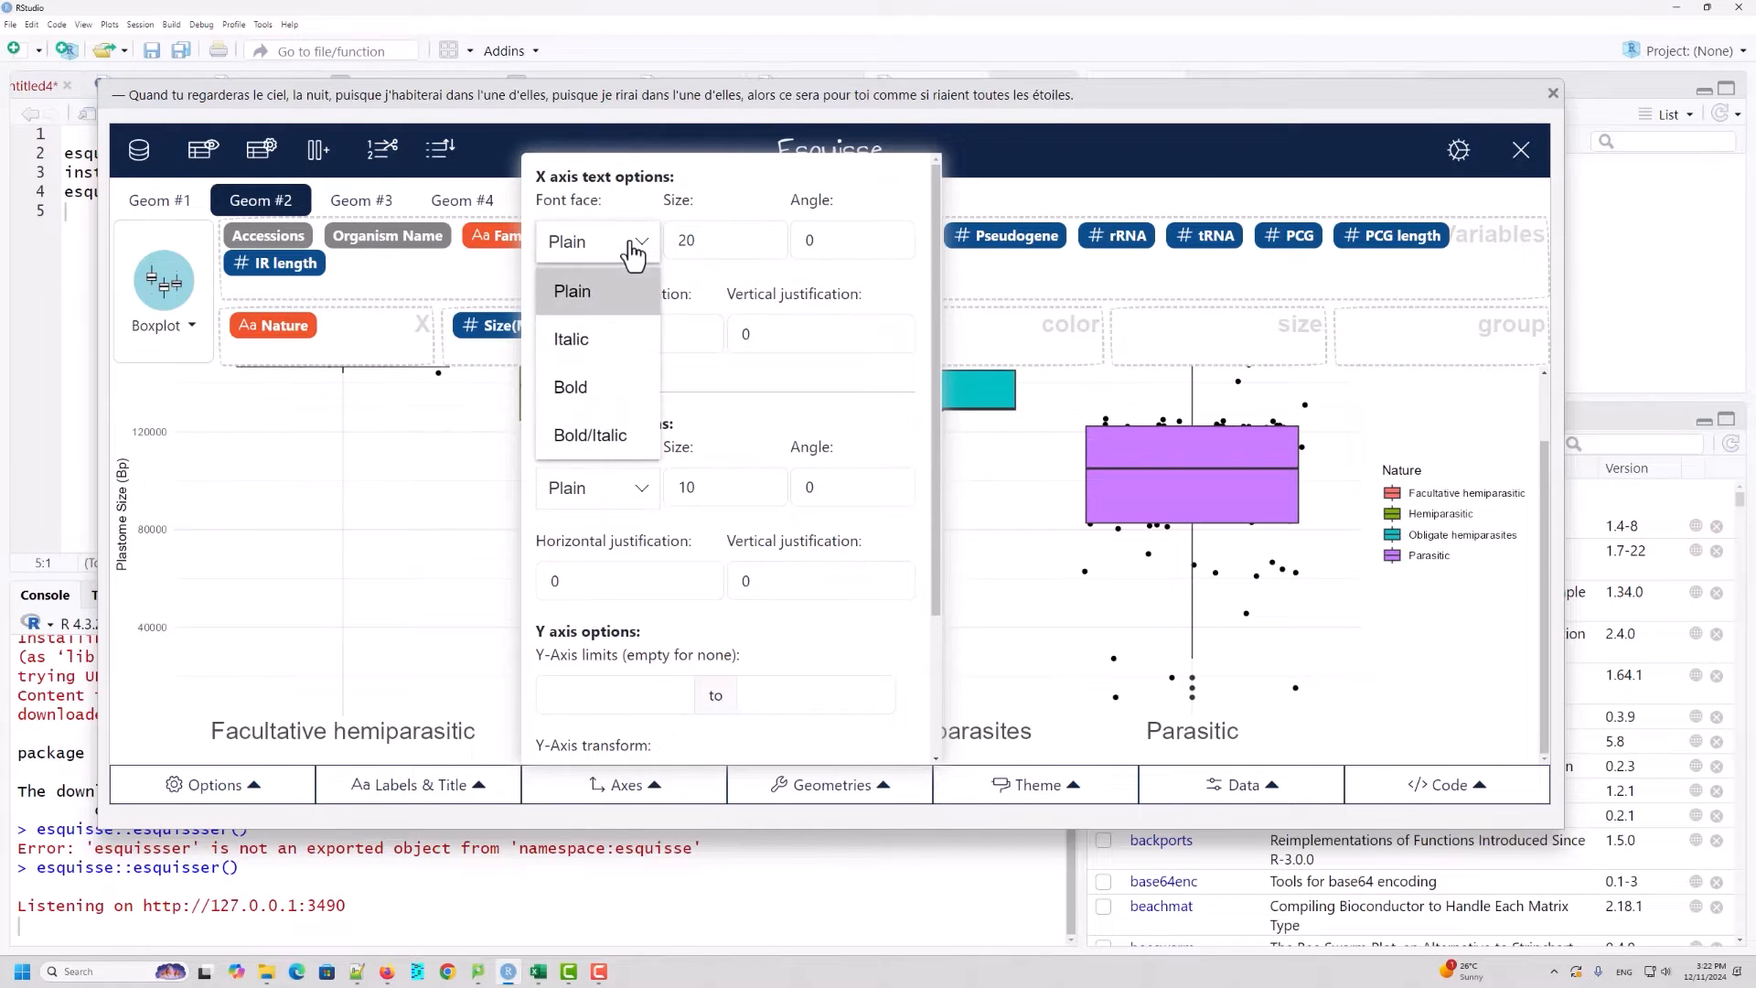
pyautogui.click(606, 402)
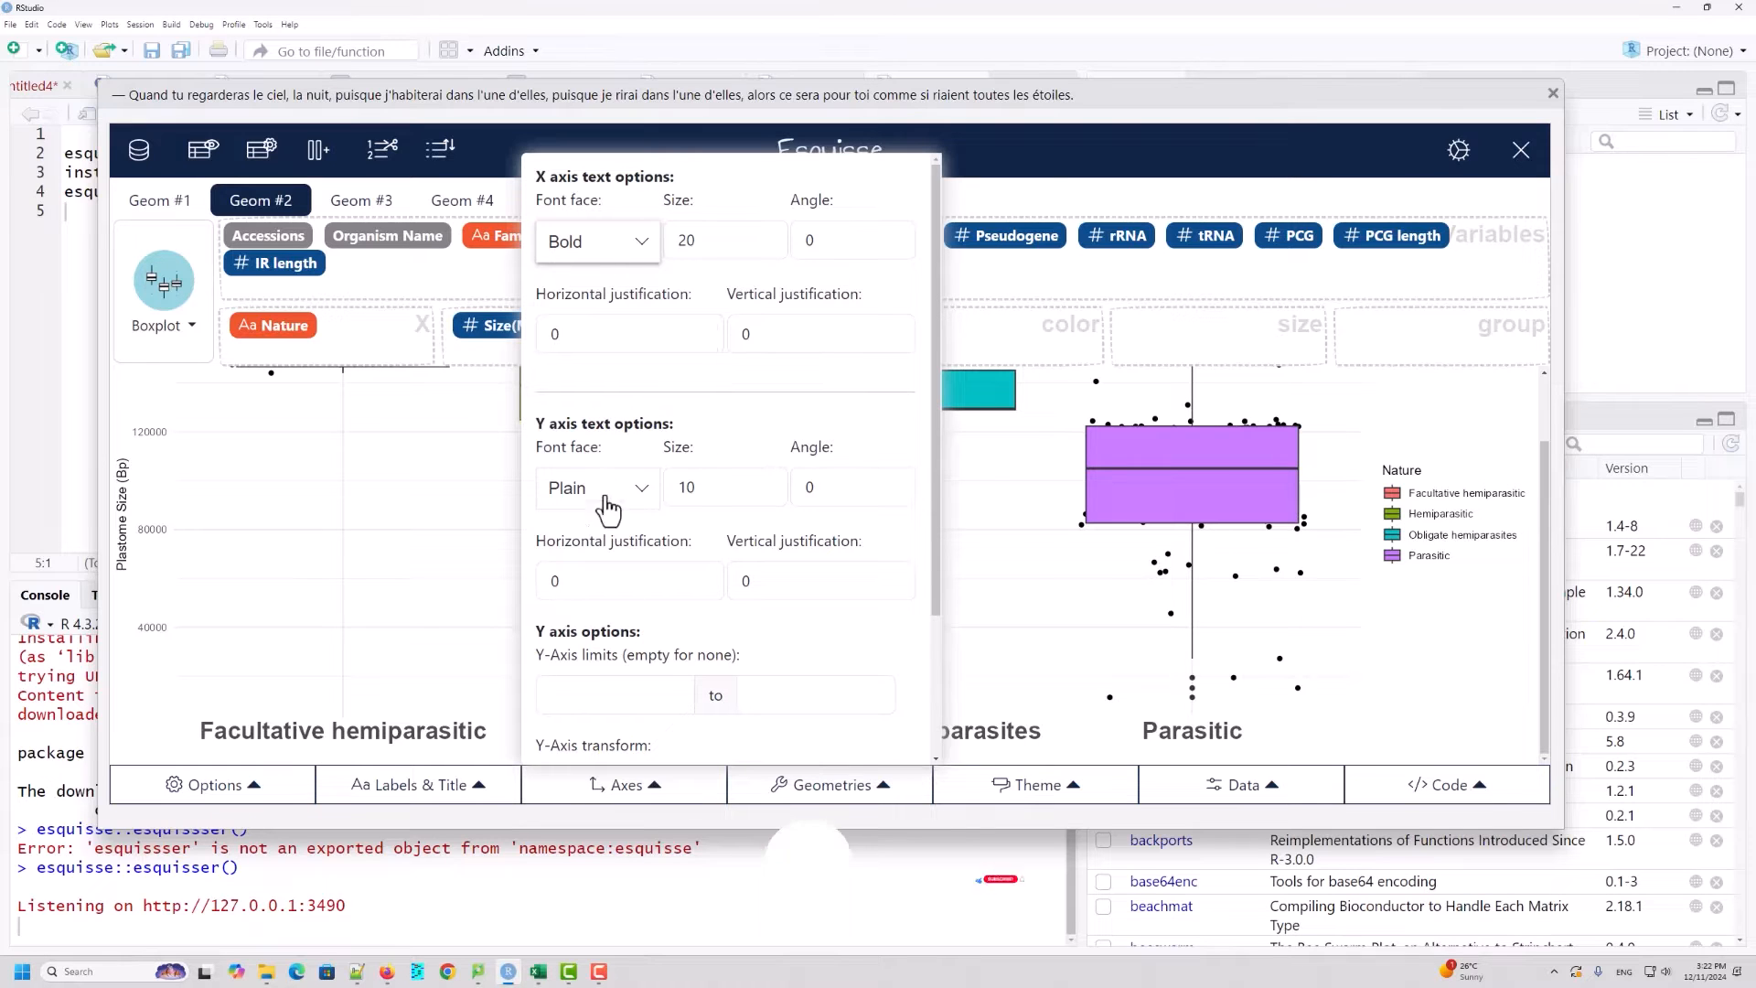
pyautogui.click(765, 481)
pyautogui.click(765, 480)
pyautogui.click(765, 480)
pyautogui.click(764, 481)
pyautogui.click(765, 480)
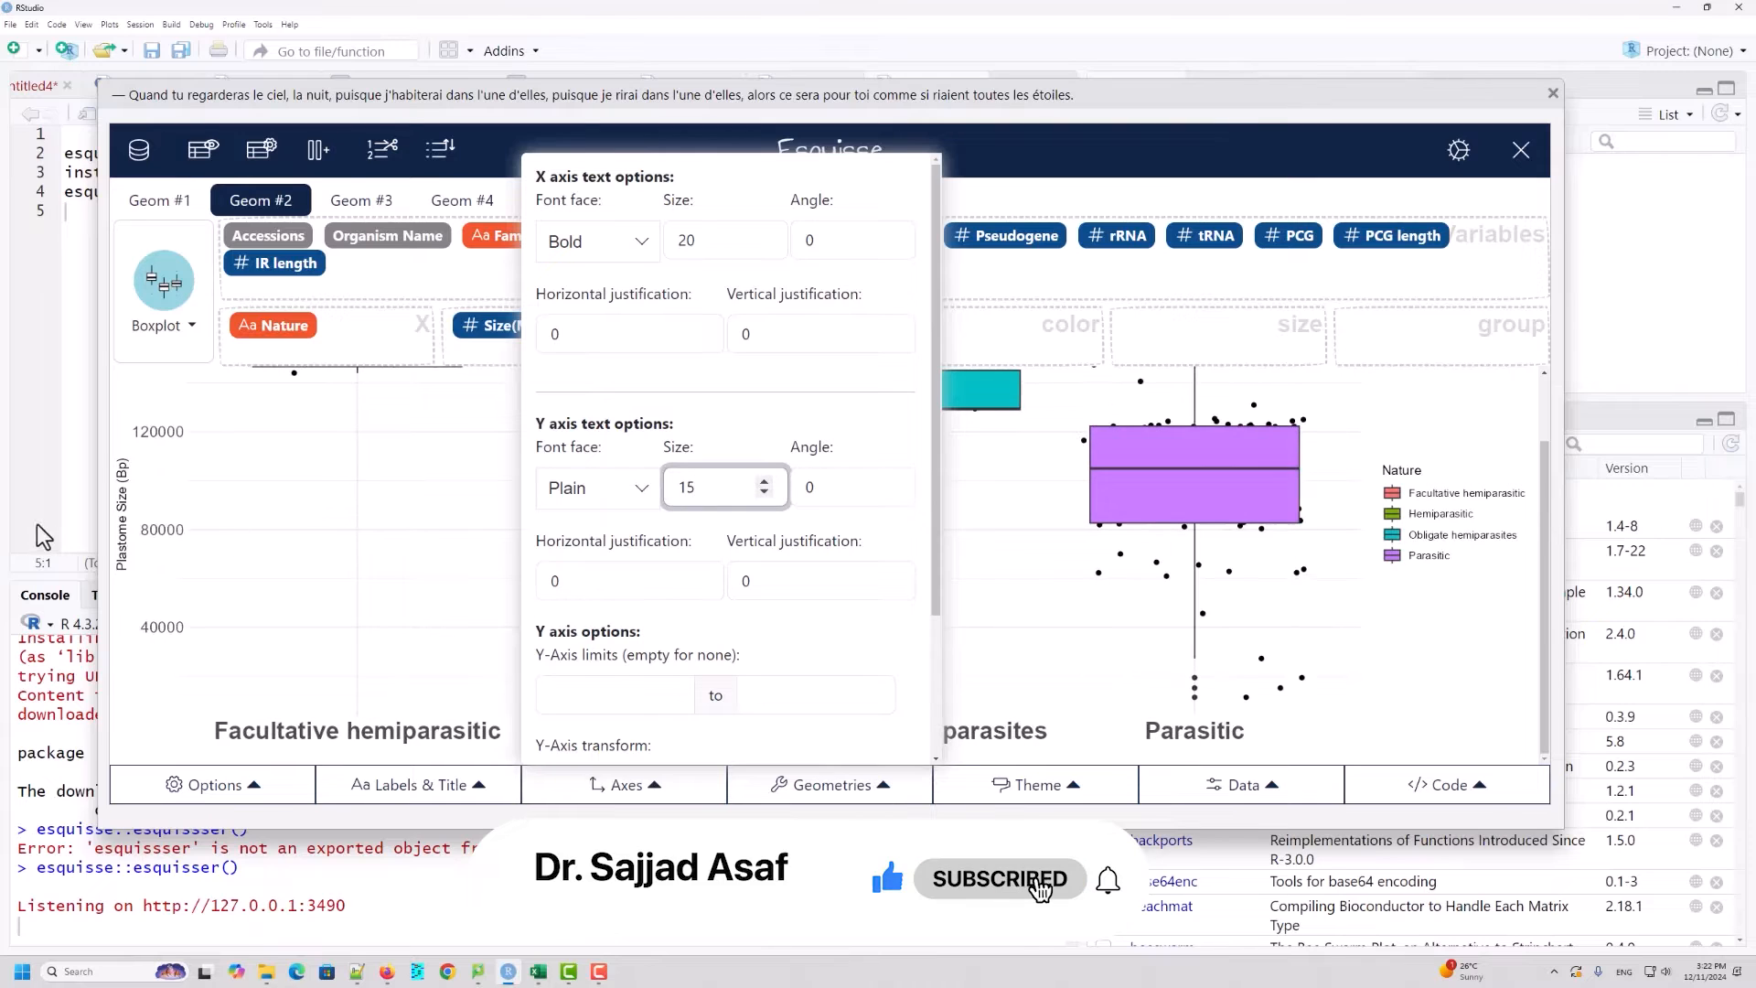
# Step: Set the Y axis text font face to Bold
pyautogui.click(615, 498)
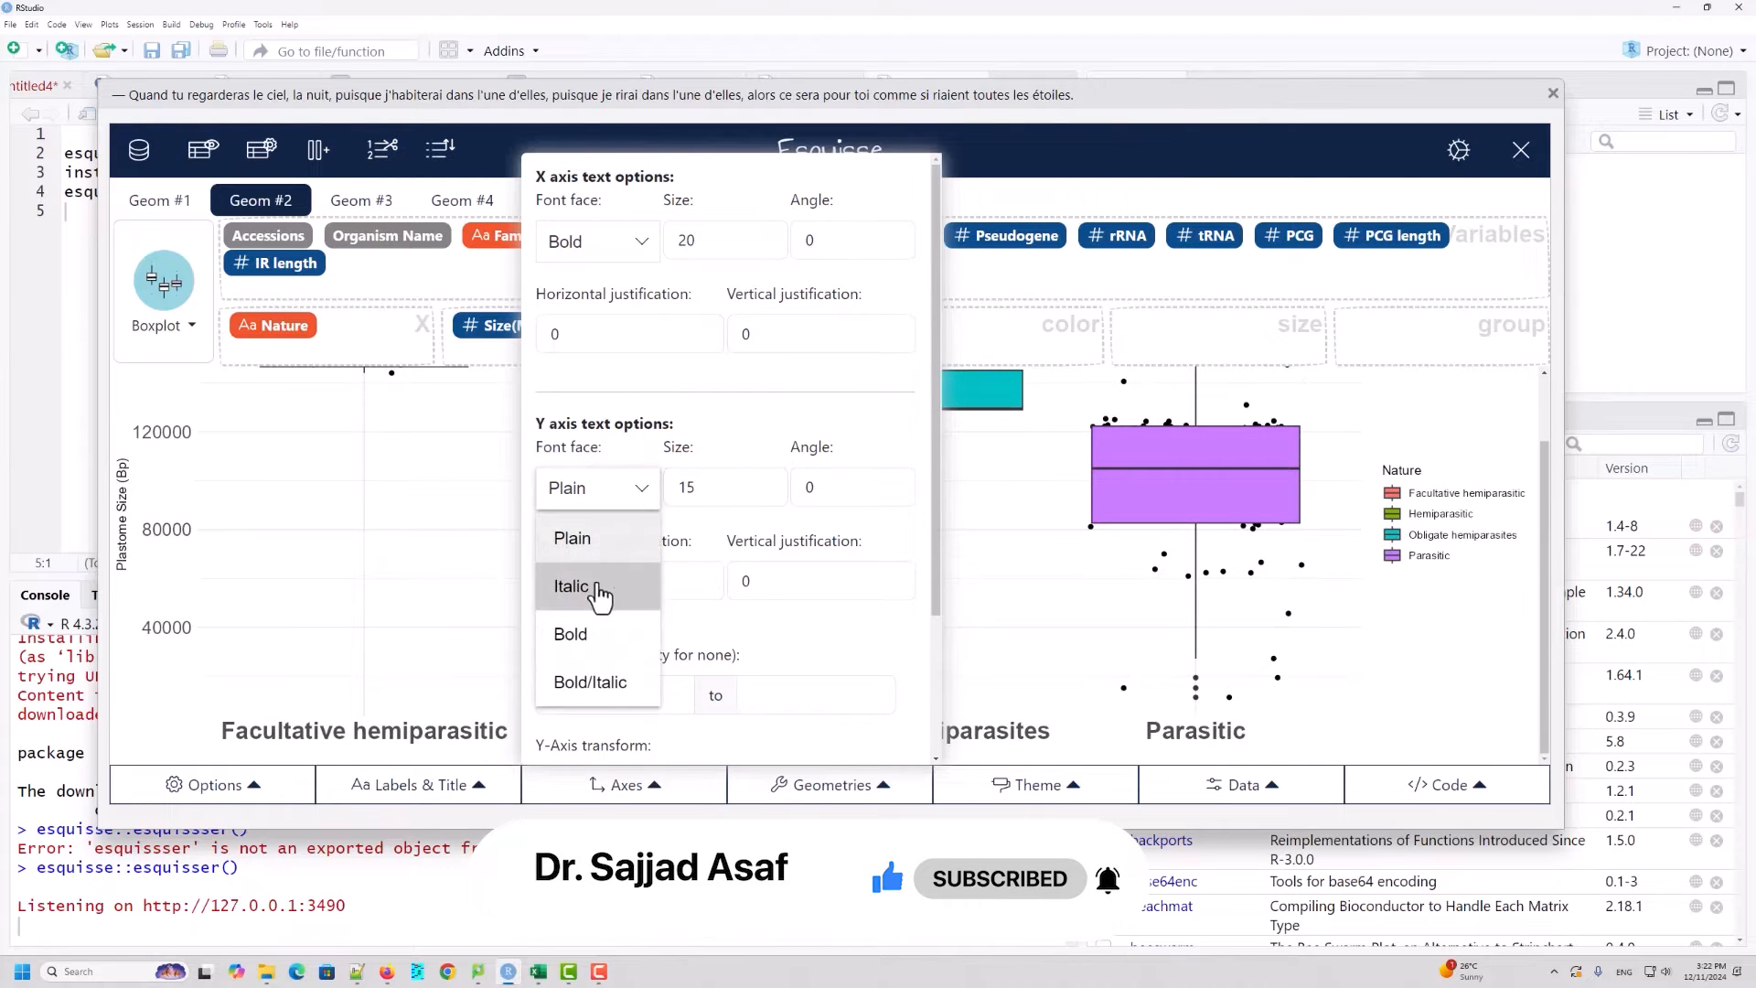
pyautogui.click(593, 638)
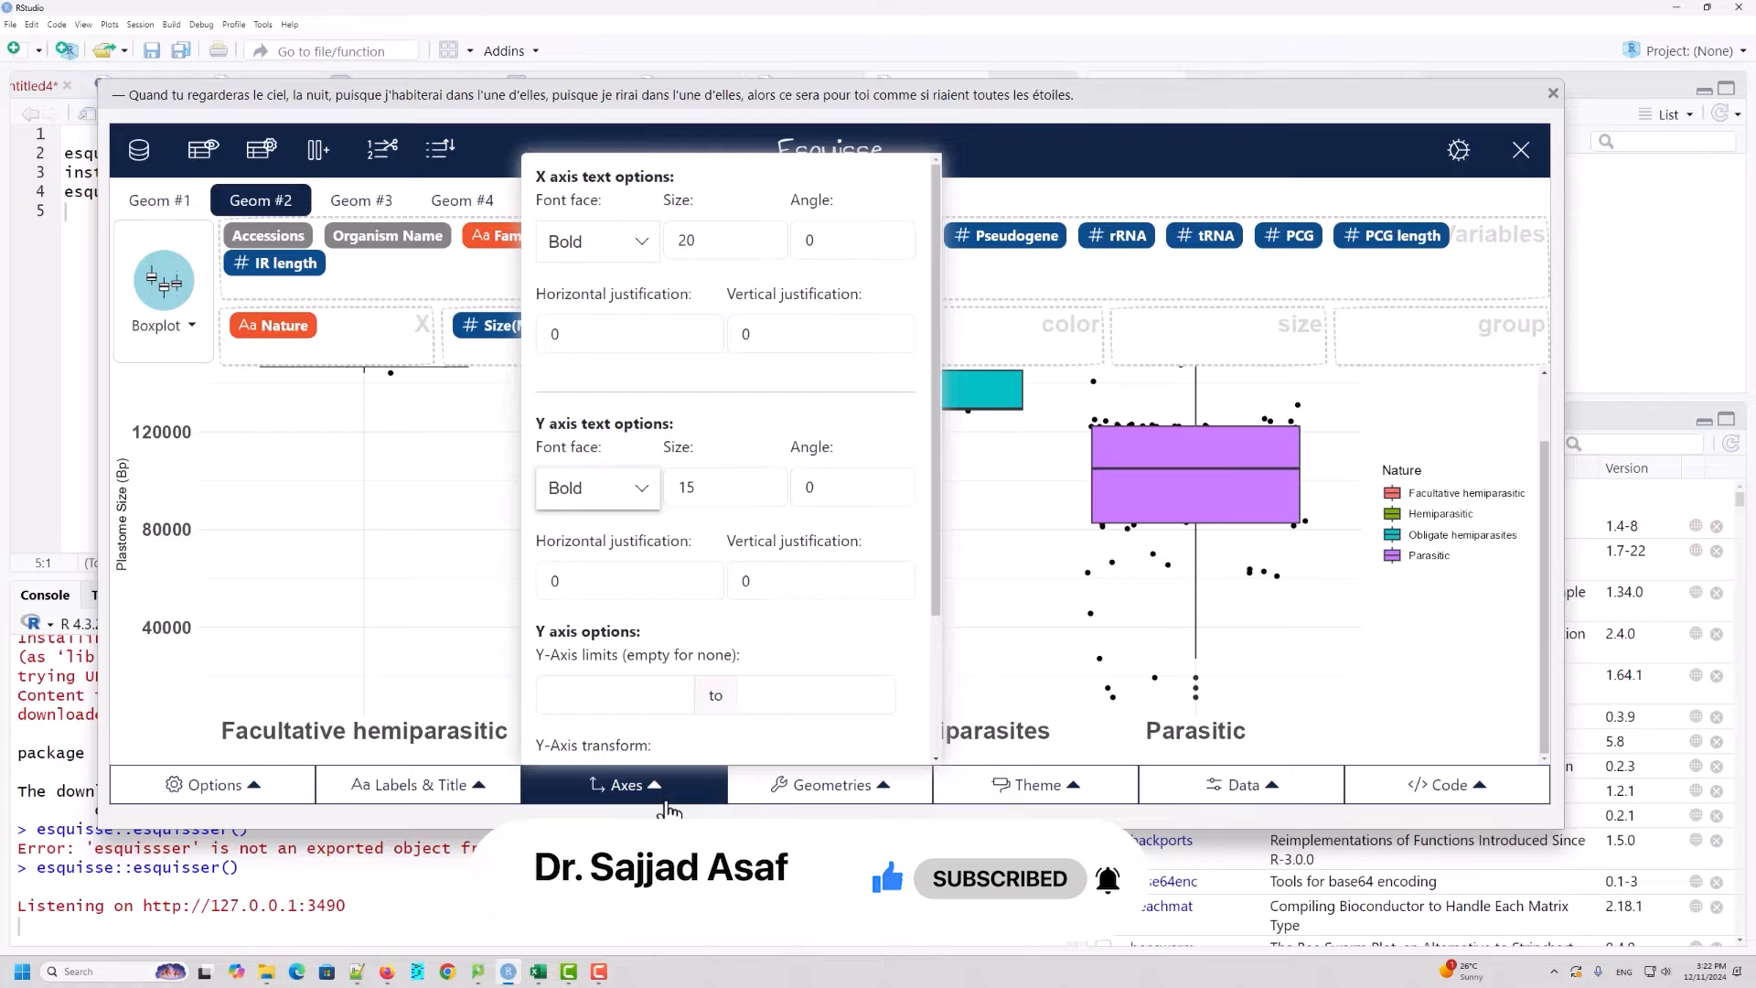
pyautogui.scroll(-3, 620, 523)
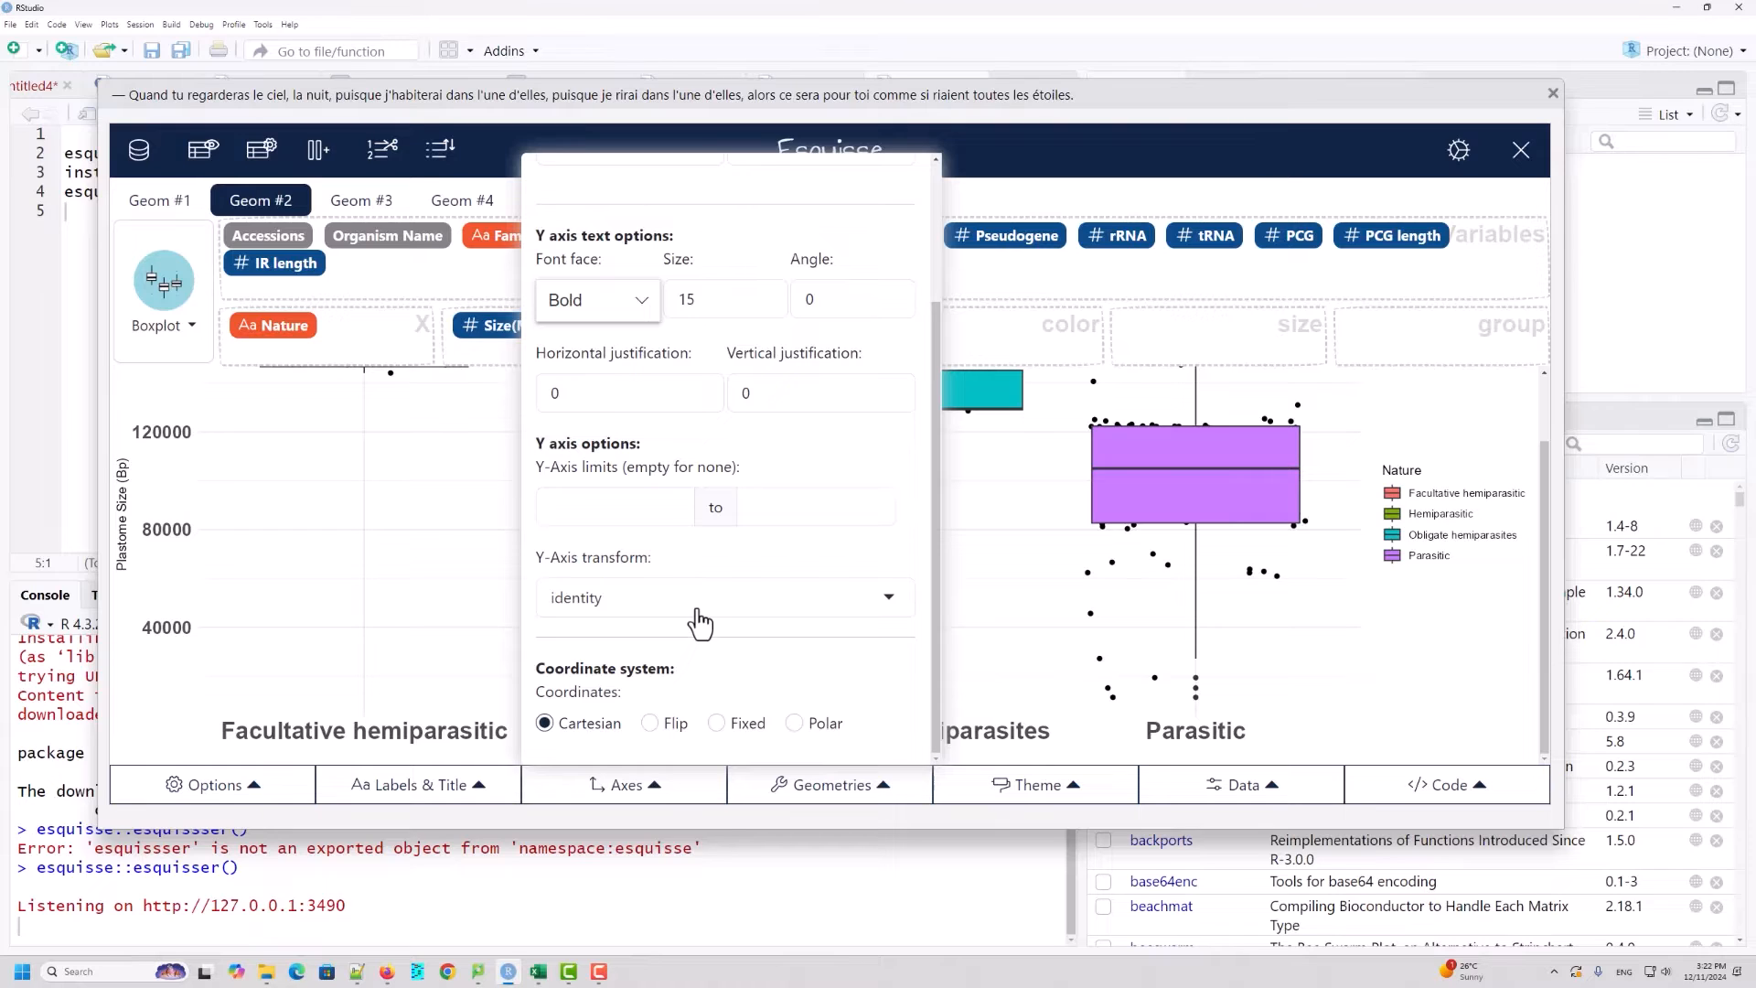
pyautogui.click(430, 557)
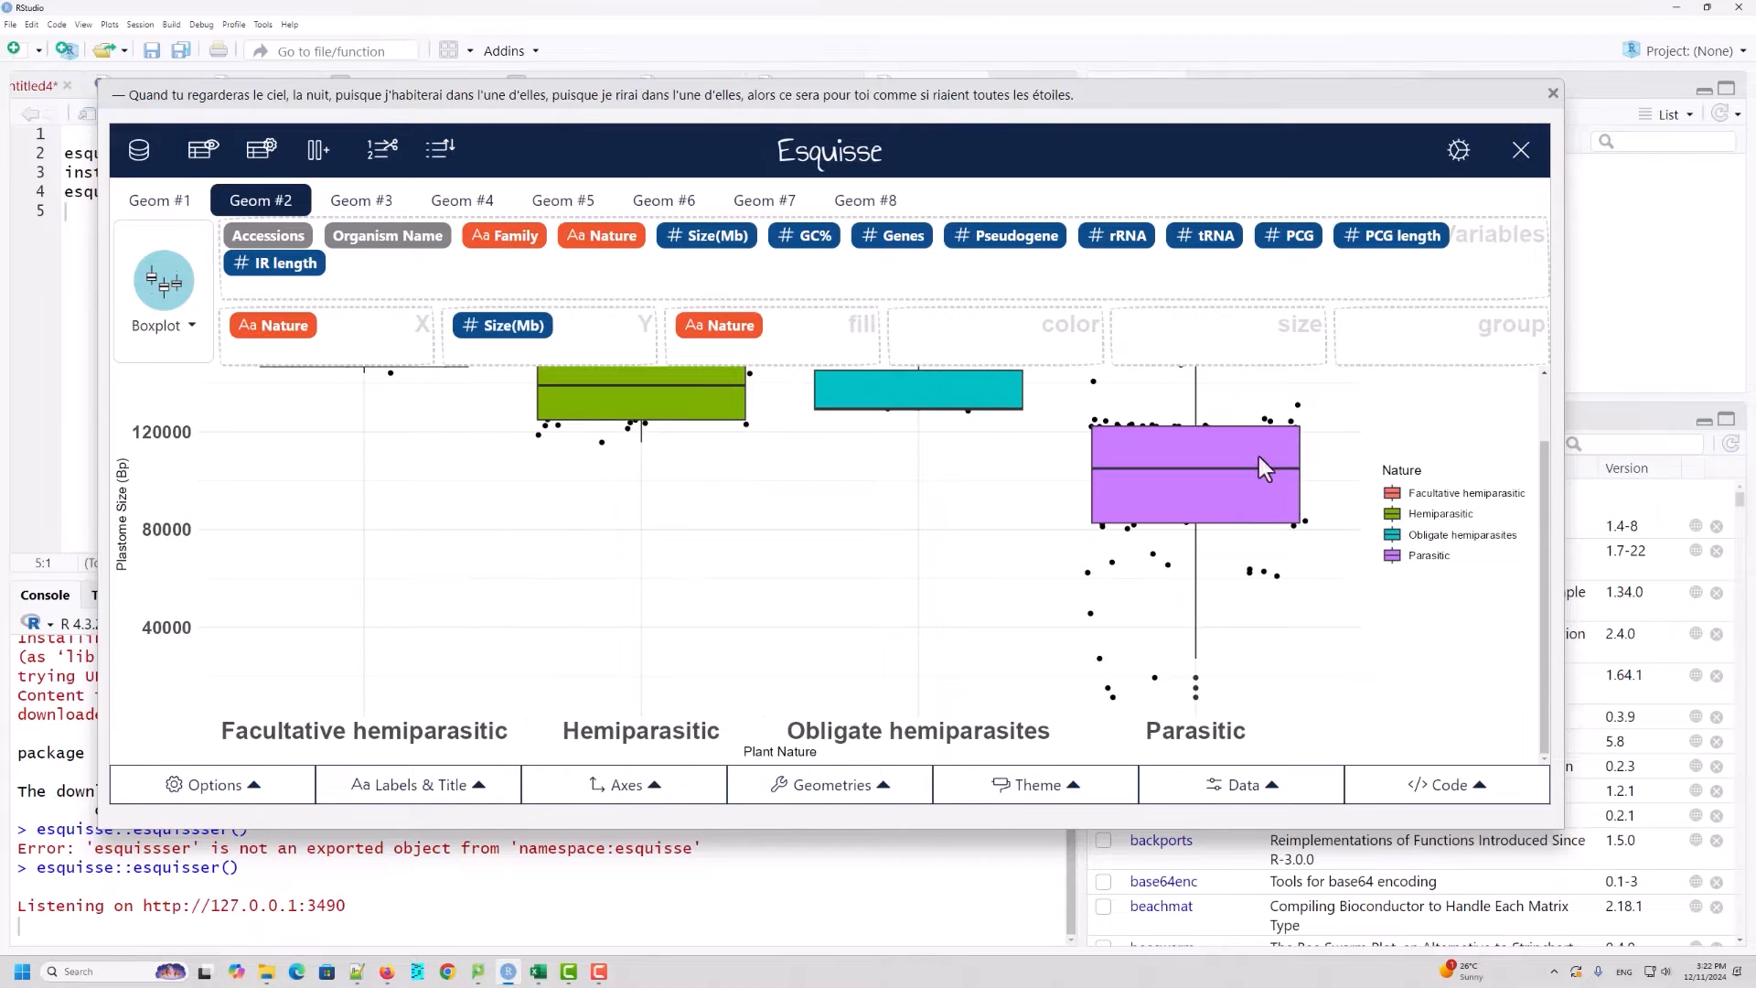
pyautogui.scroll(2, 1180, 411)
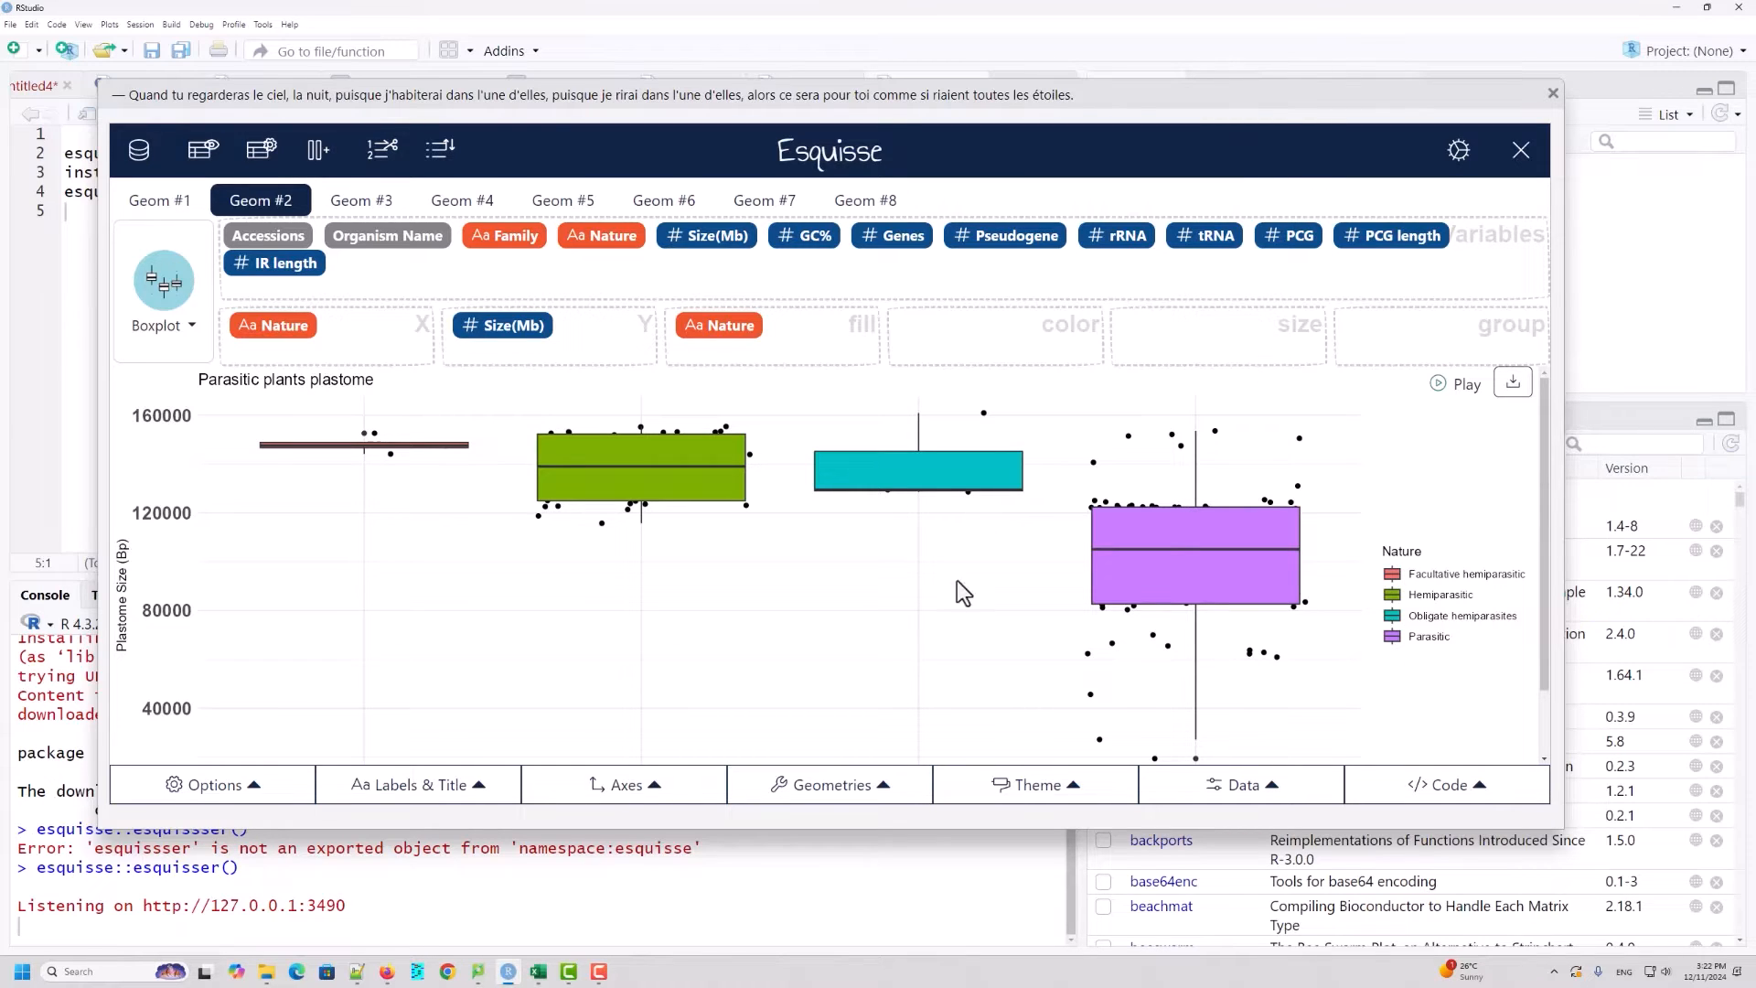
# Step: Switch the plot's coordinate system to Flip and examine the resulting horizontal boxplot
pyautogui.click(652, 794)
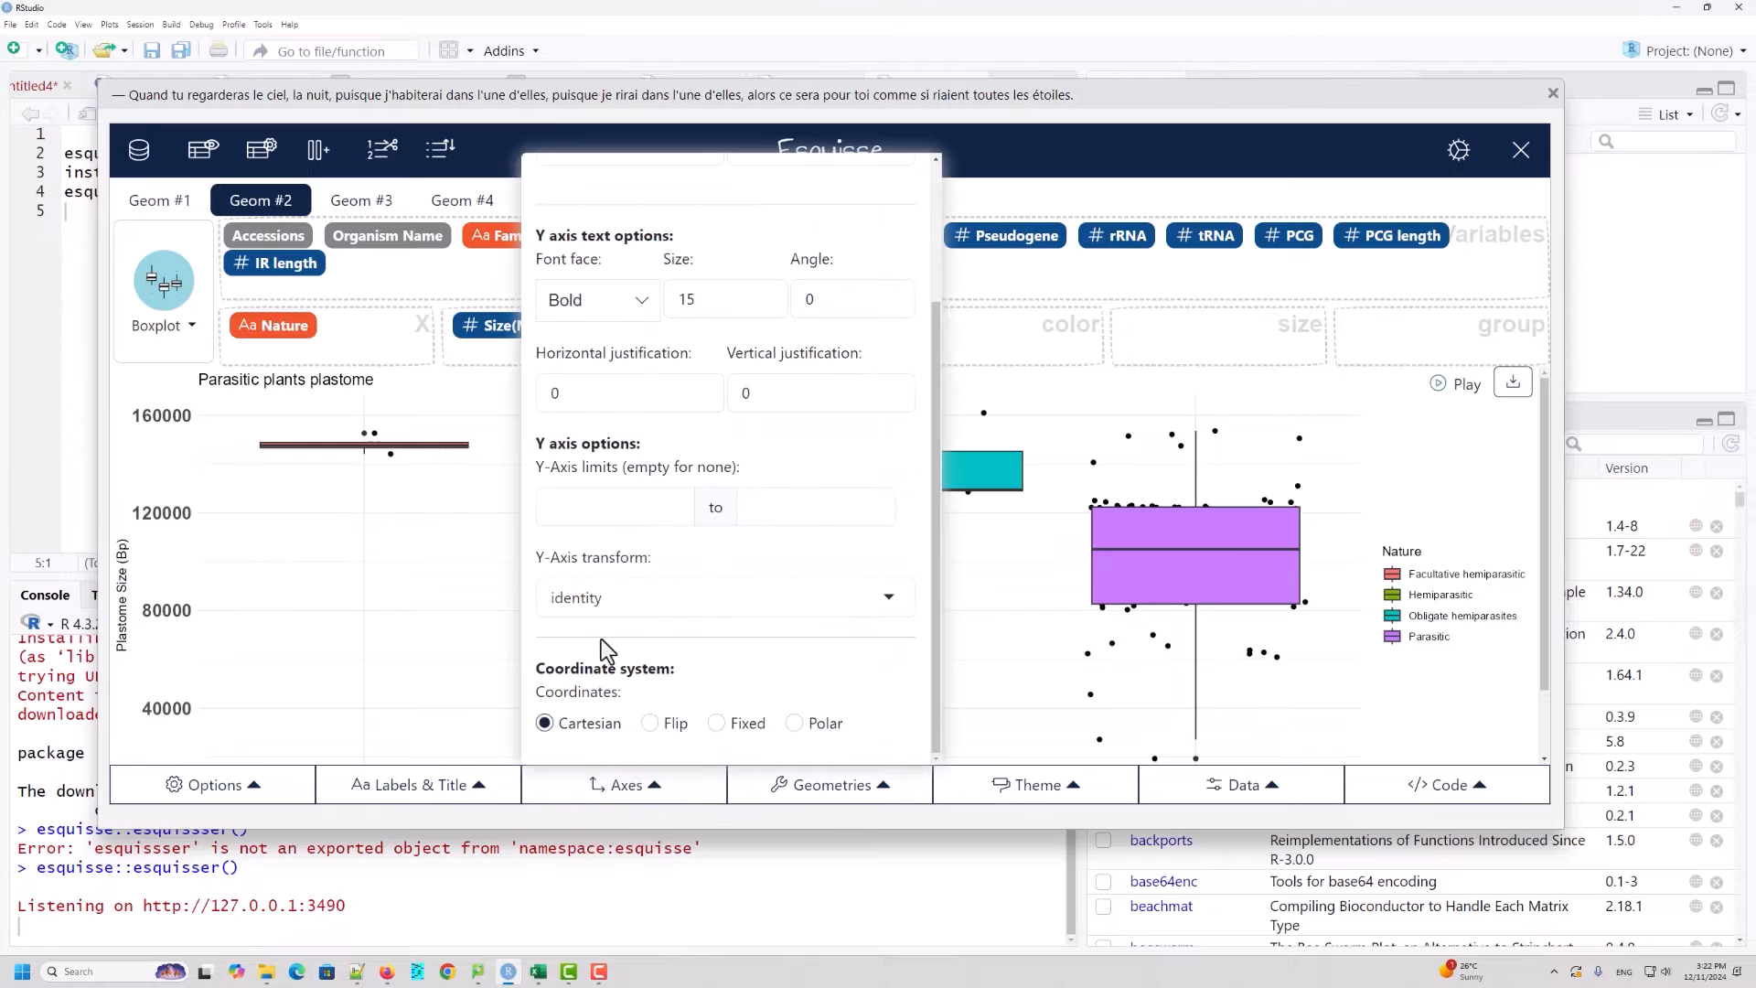
pyautogui.moveTo(545, 669); pyautogui.dragTo(728, 670)
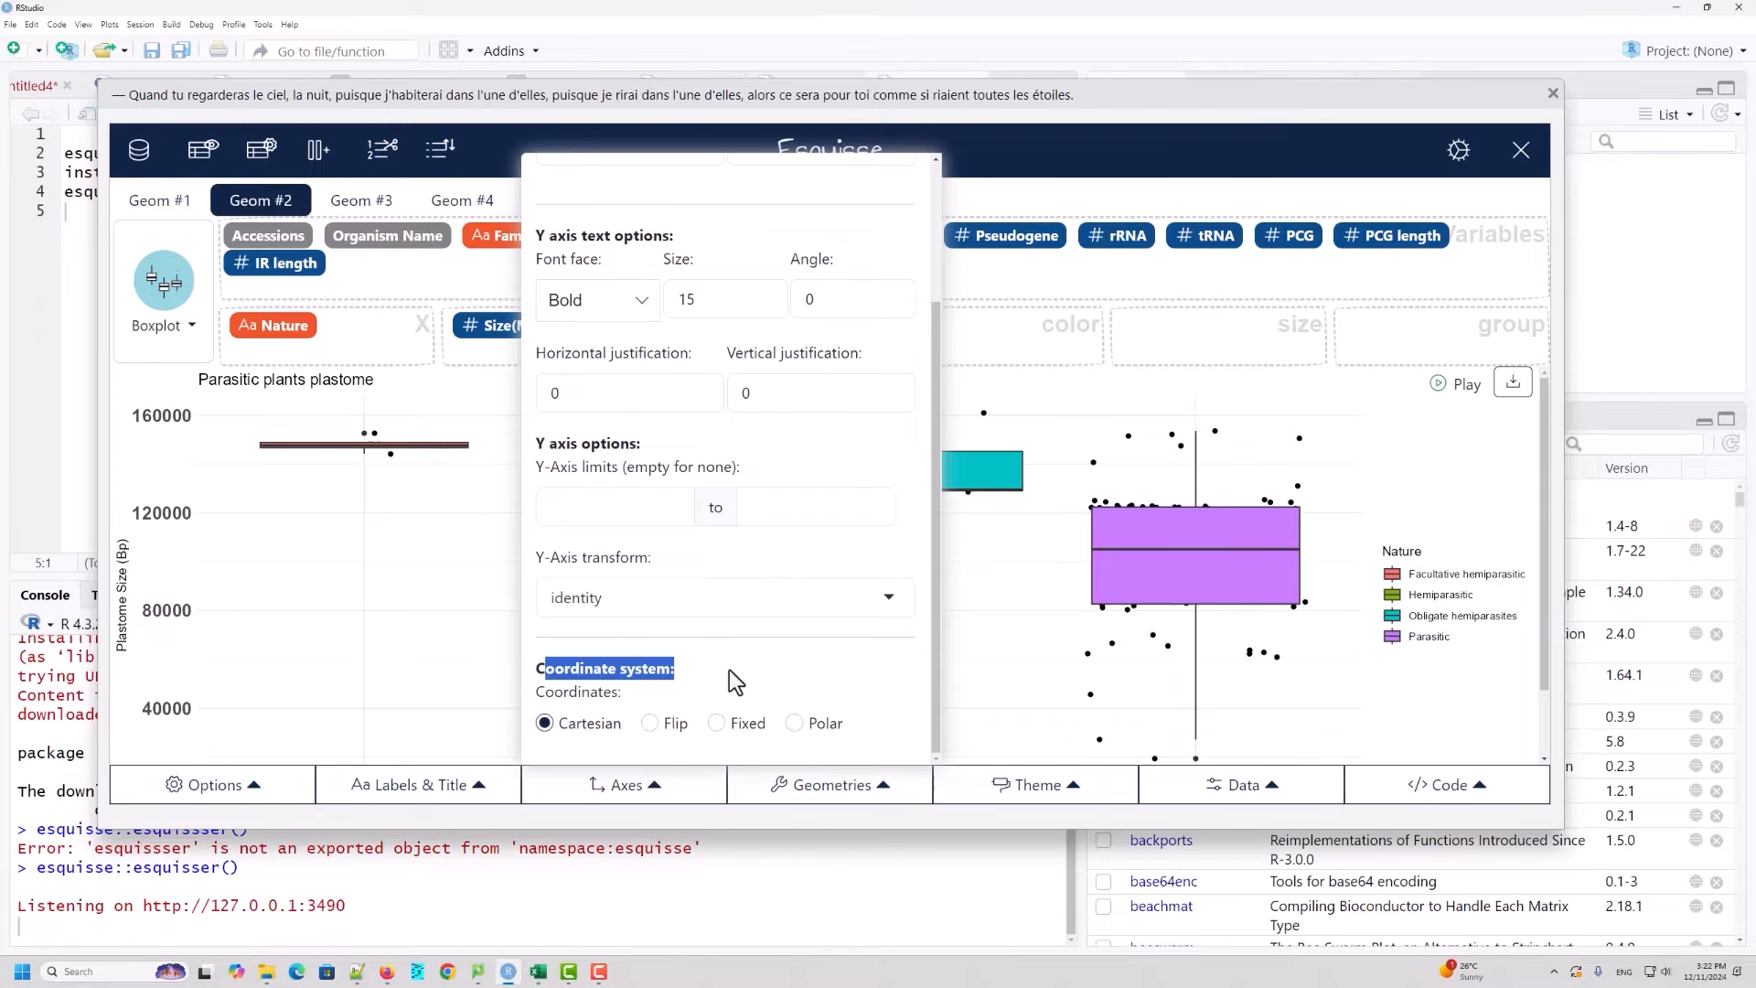
pyautogui.click(593, 711)
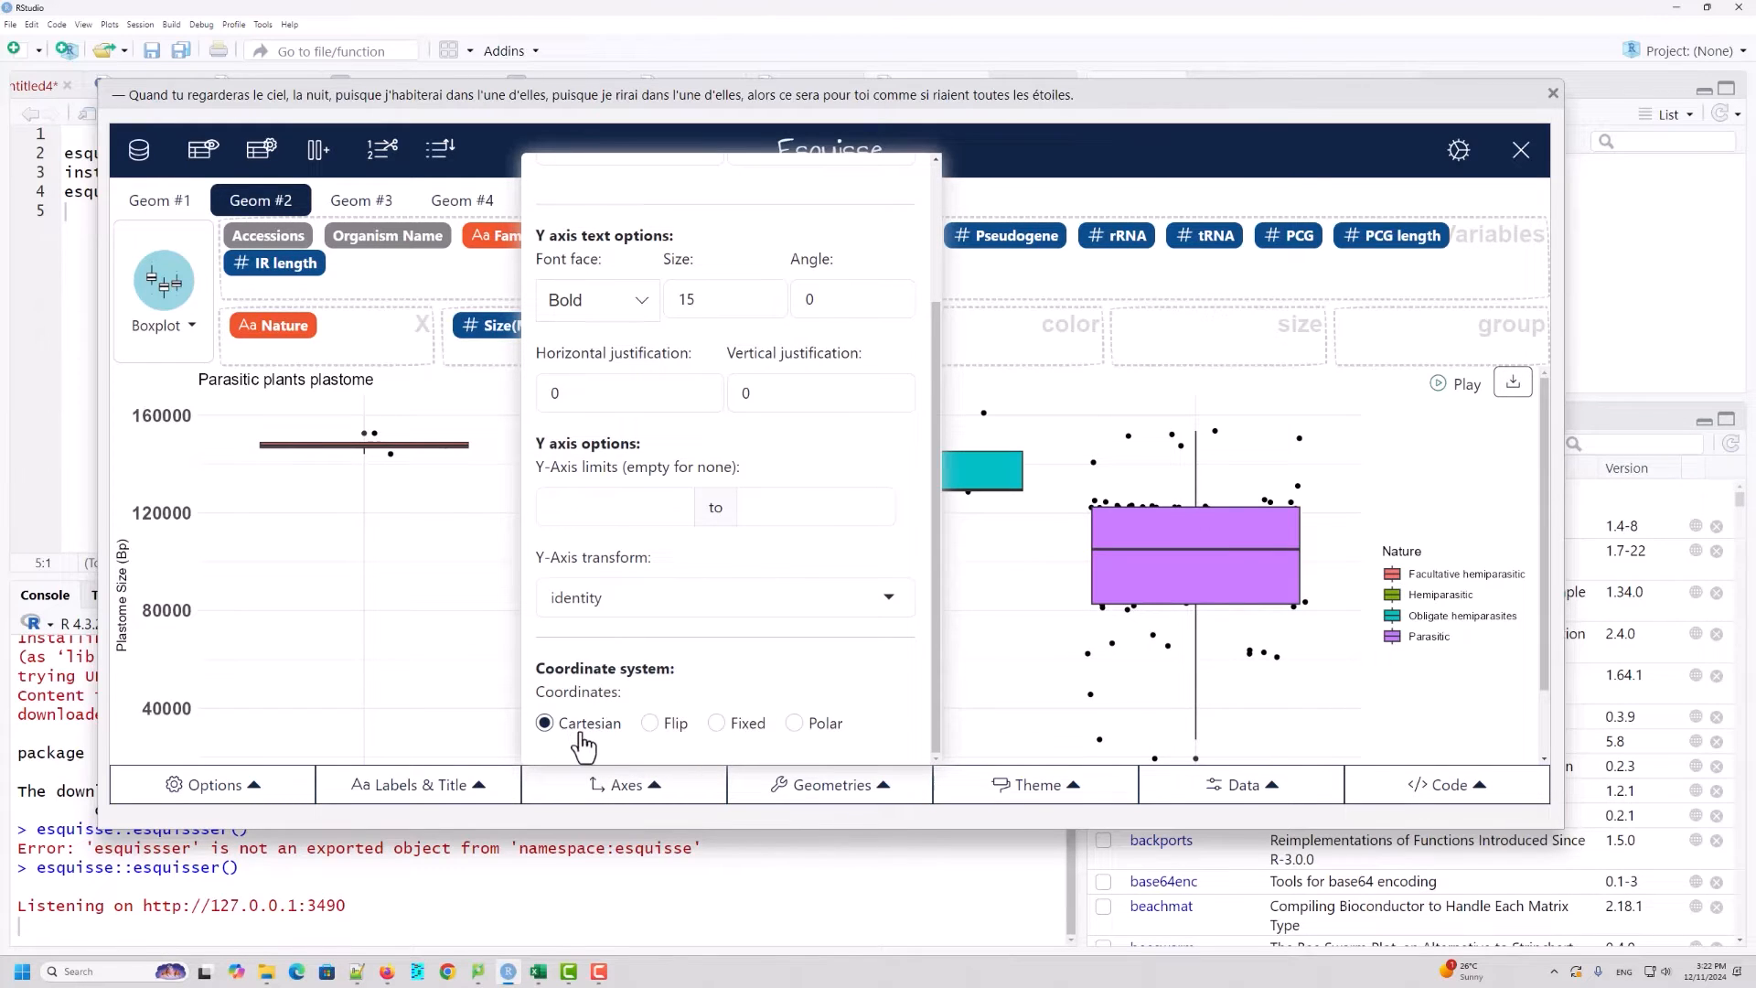
pyautogui.click(649, 723)
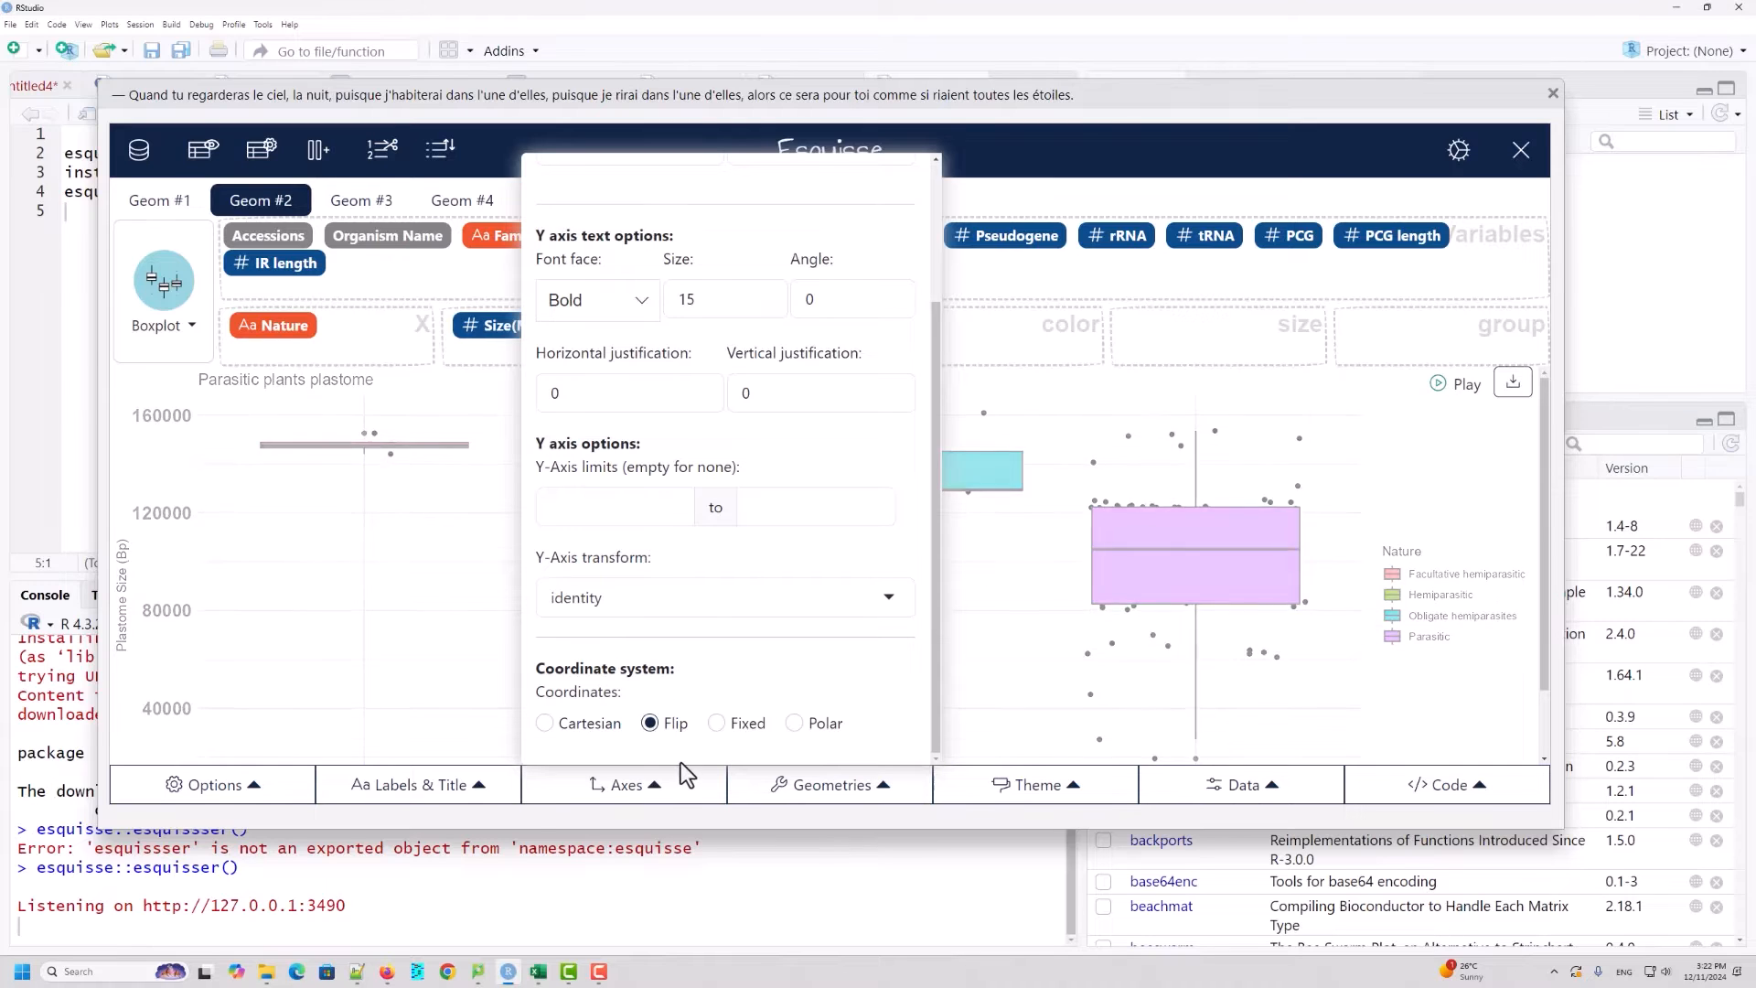
pyautogui.click(1004, 563)
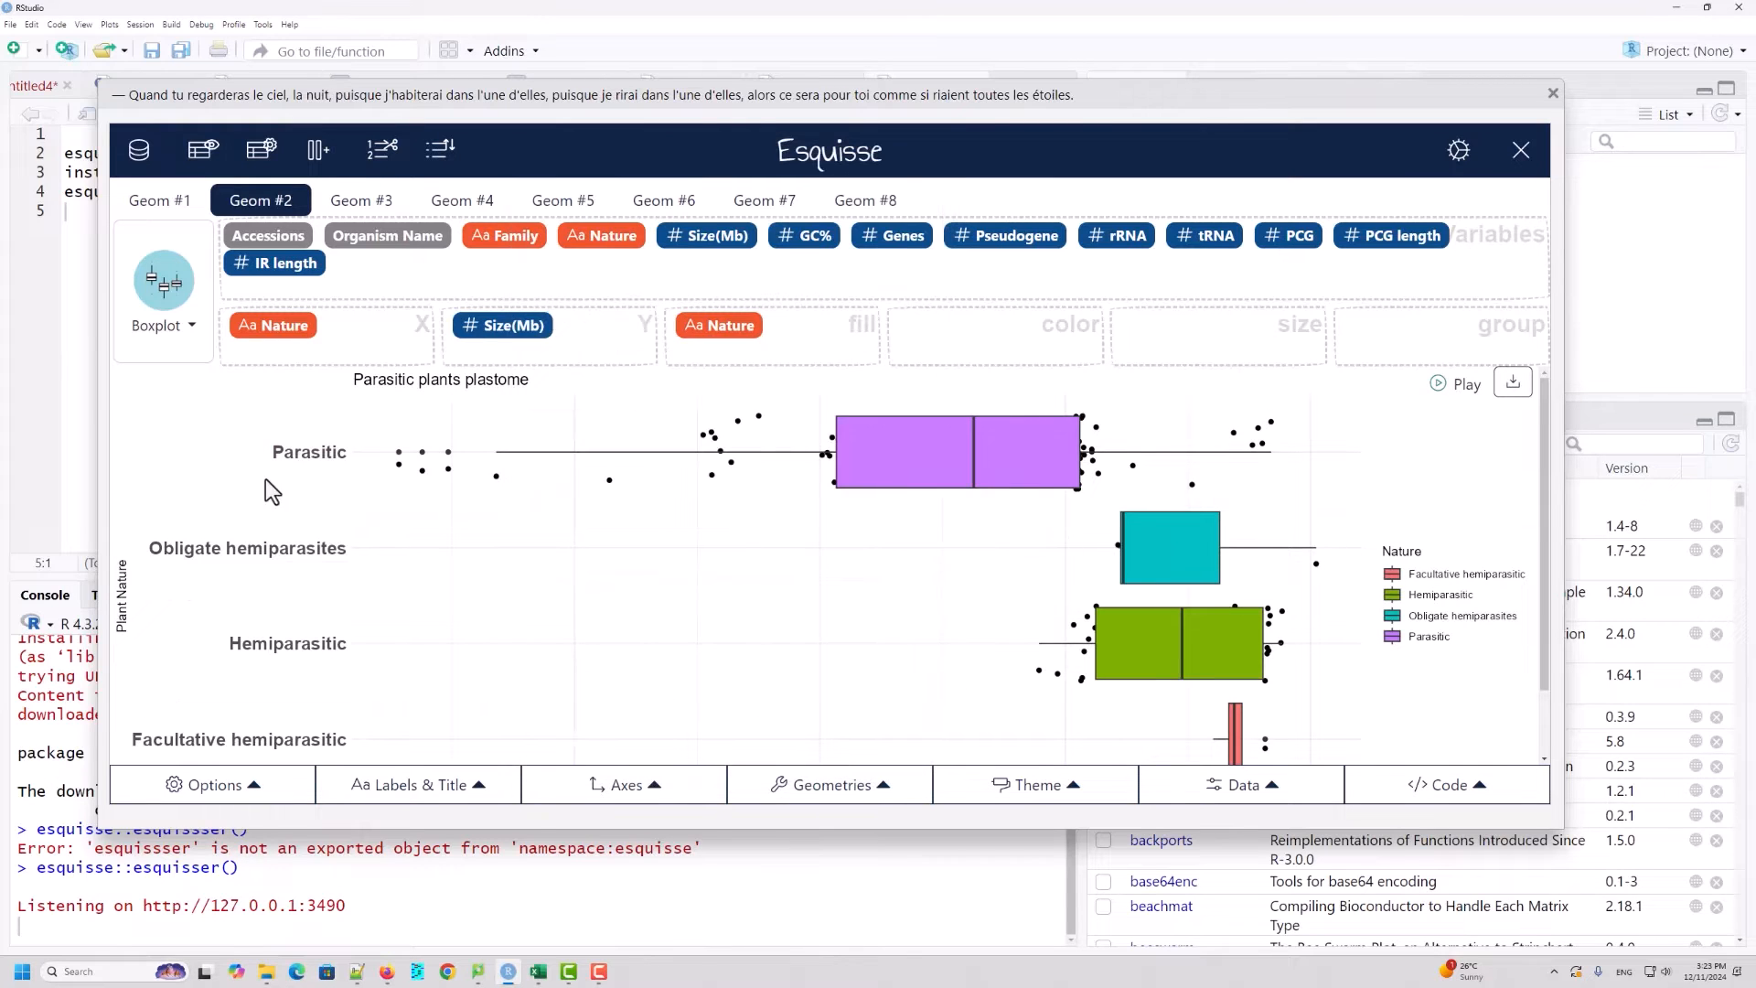
pyautogui.scroll(-2, 302, 480)
pyautogui.scroll(2, 374, 529)
pyautogui.scroll(-2, 801, 601)
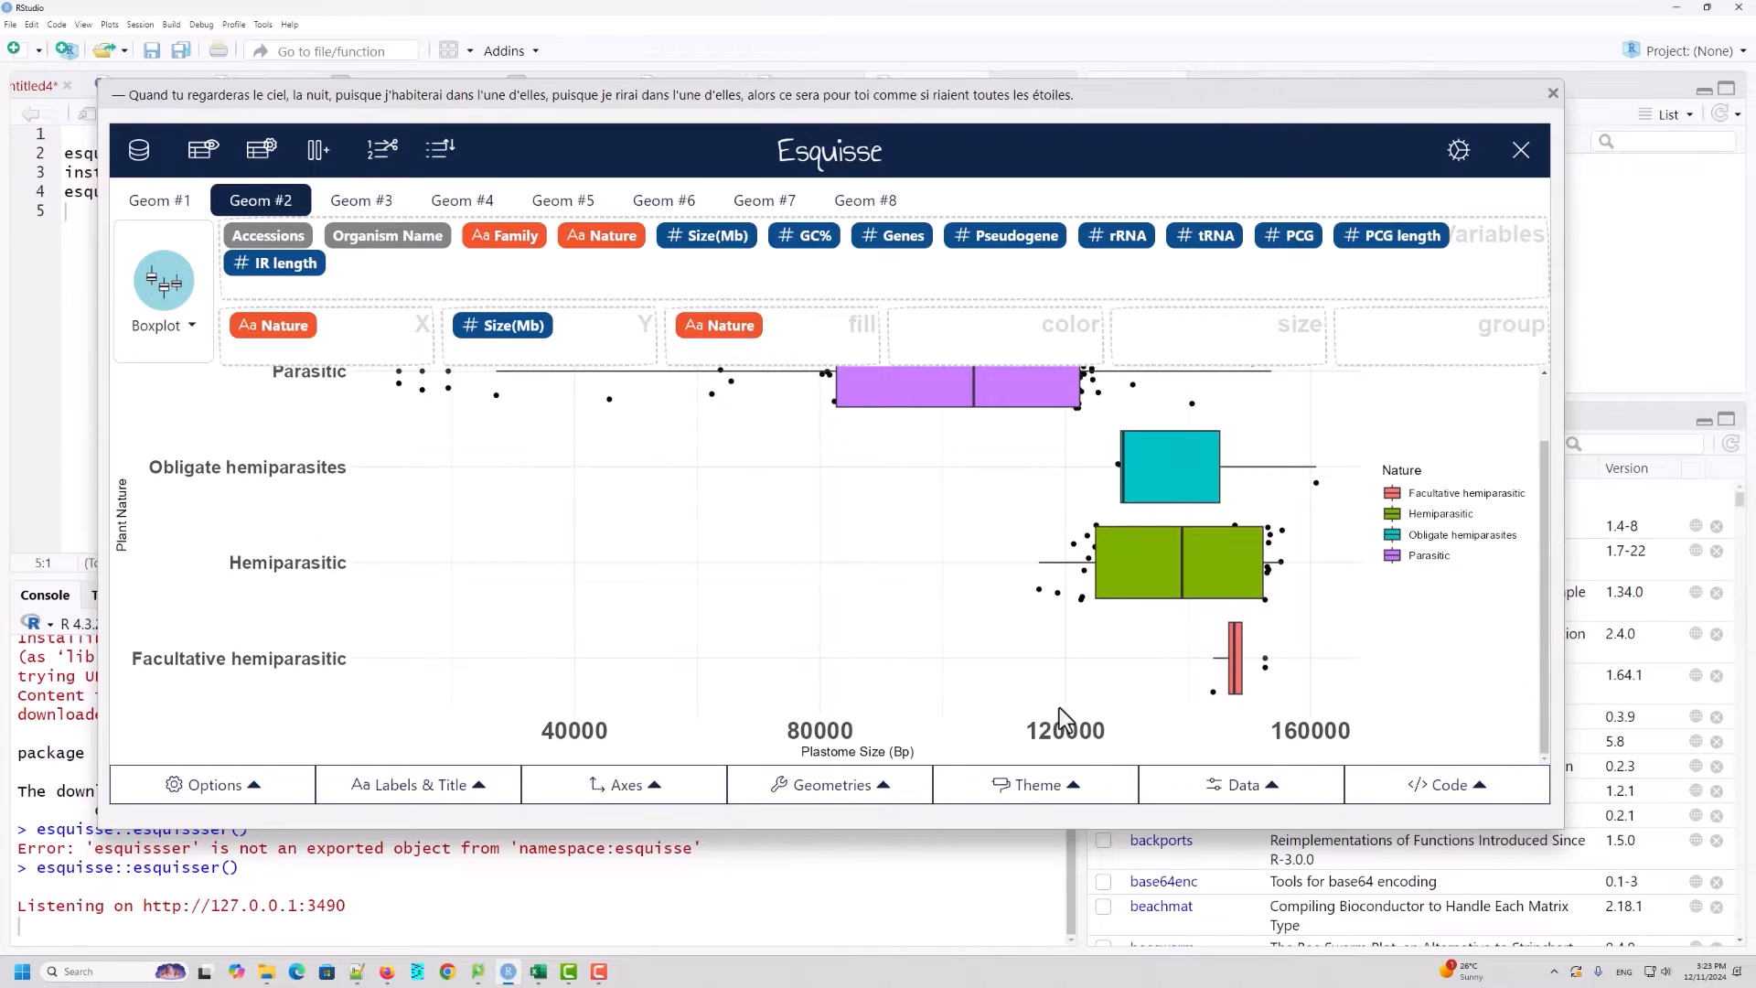
pyautogui.scroll(2, 1059, 713)
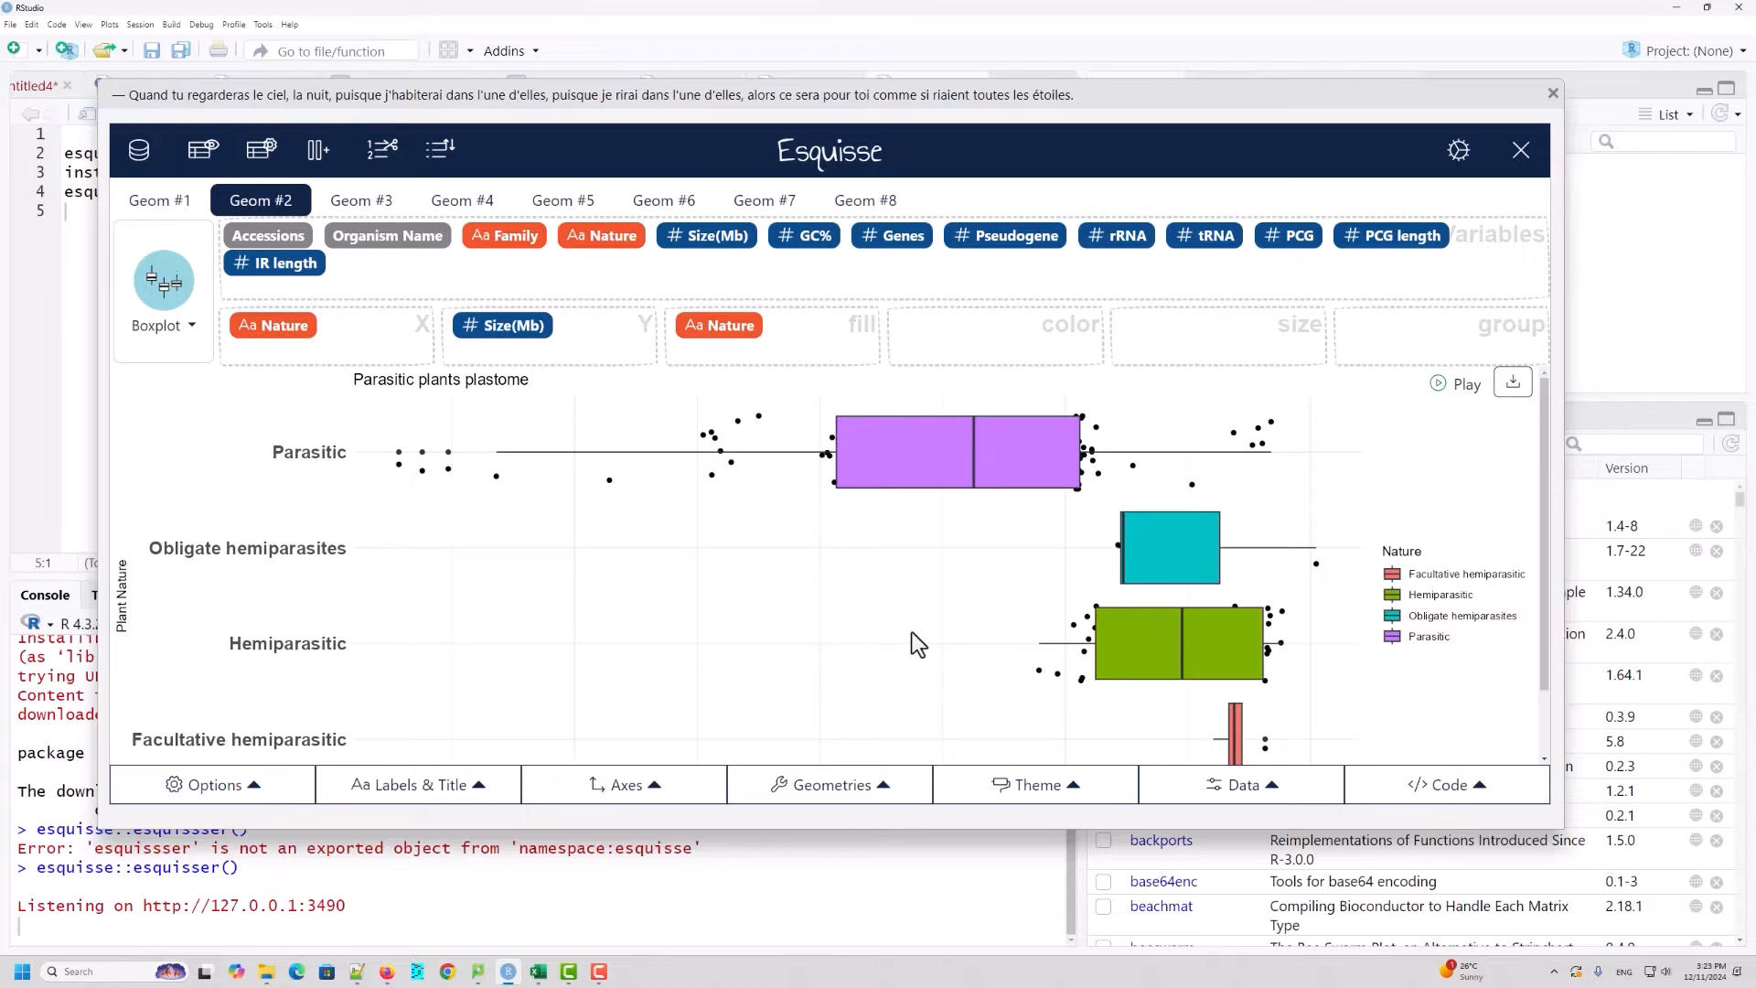
# Step: Return the plot's coordinate system to Cartesian
pyautogui.click(662, 782)
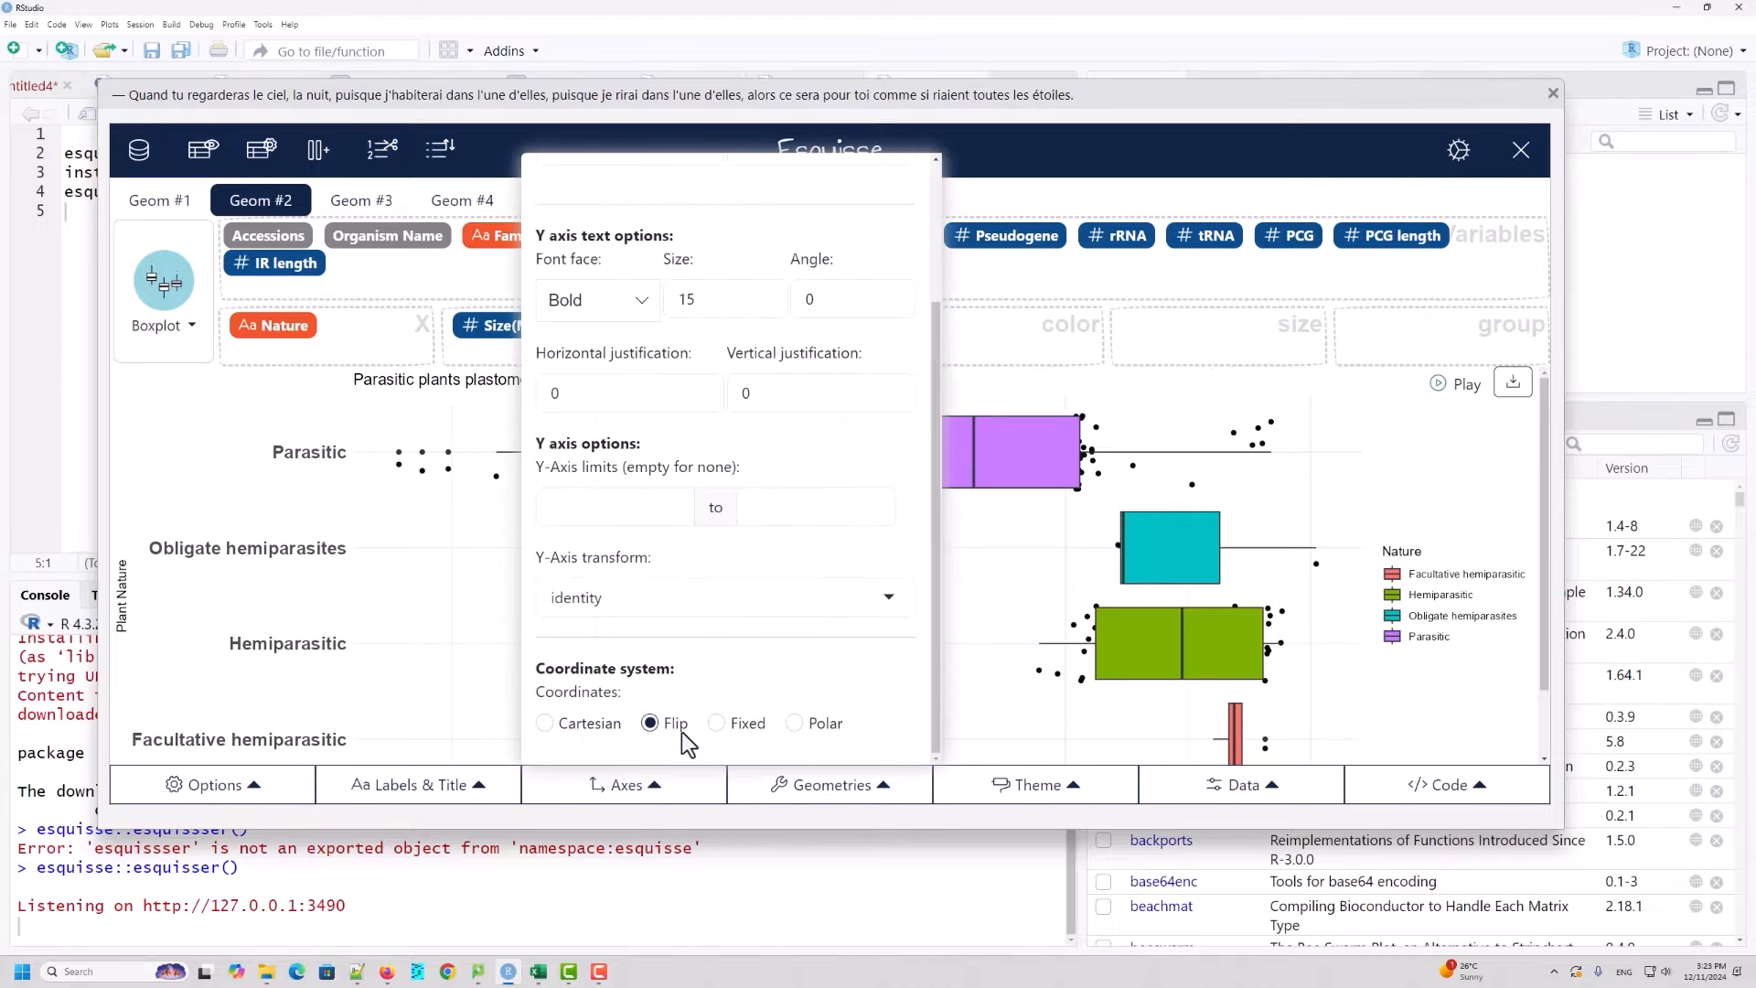
pyautogui.click(545, 724)
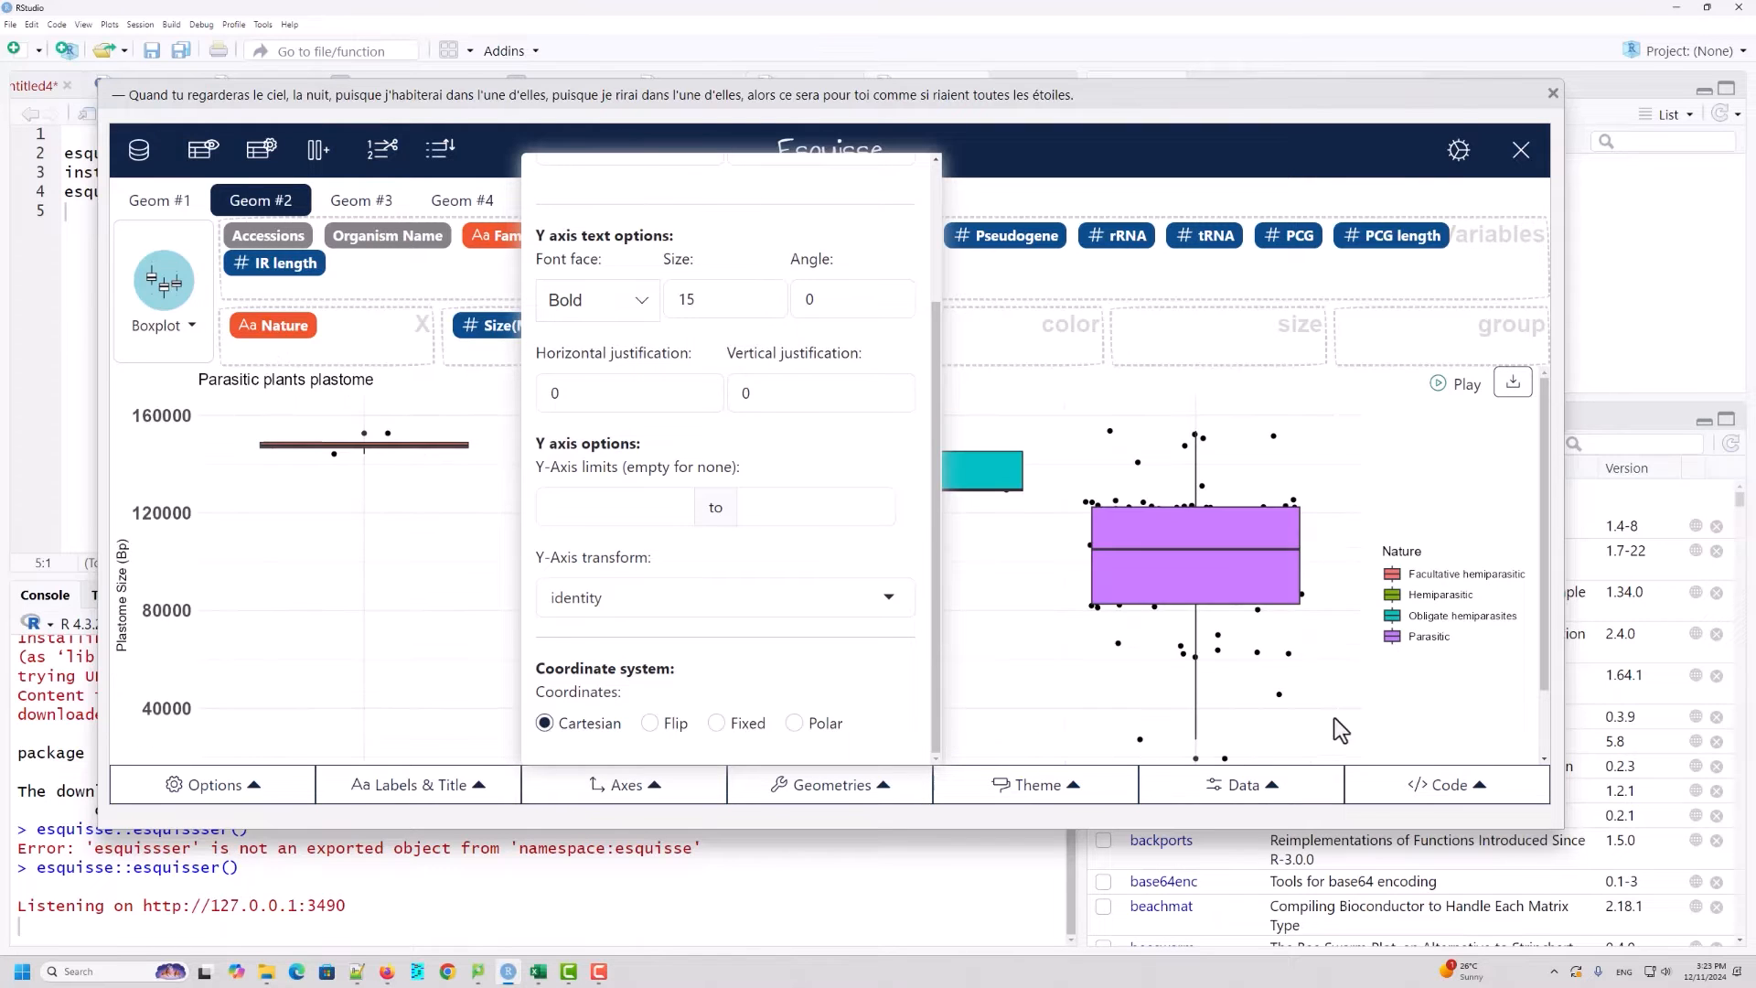
pyautogui.click(1456, 719)
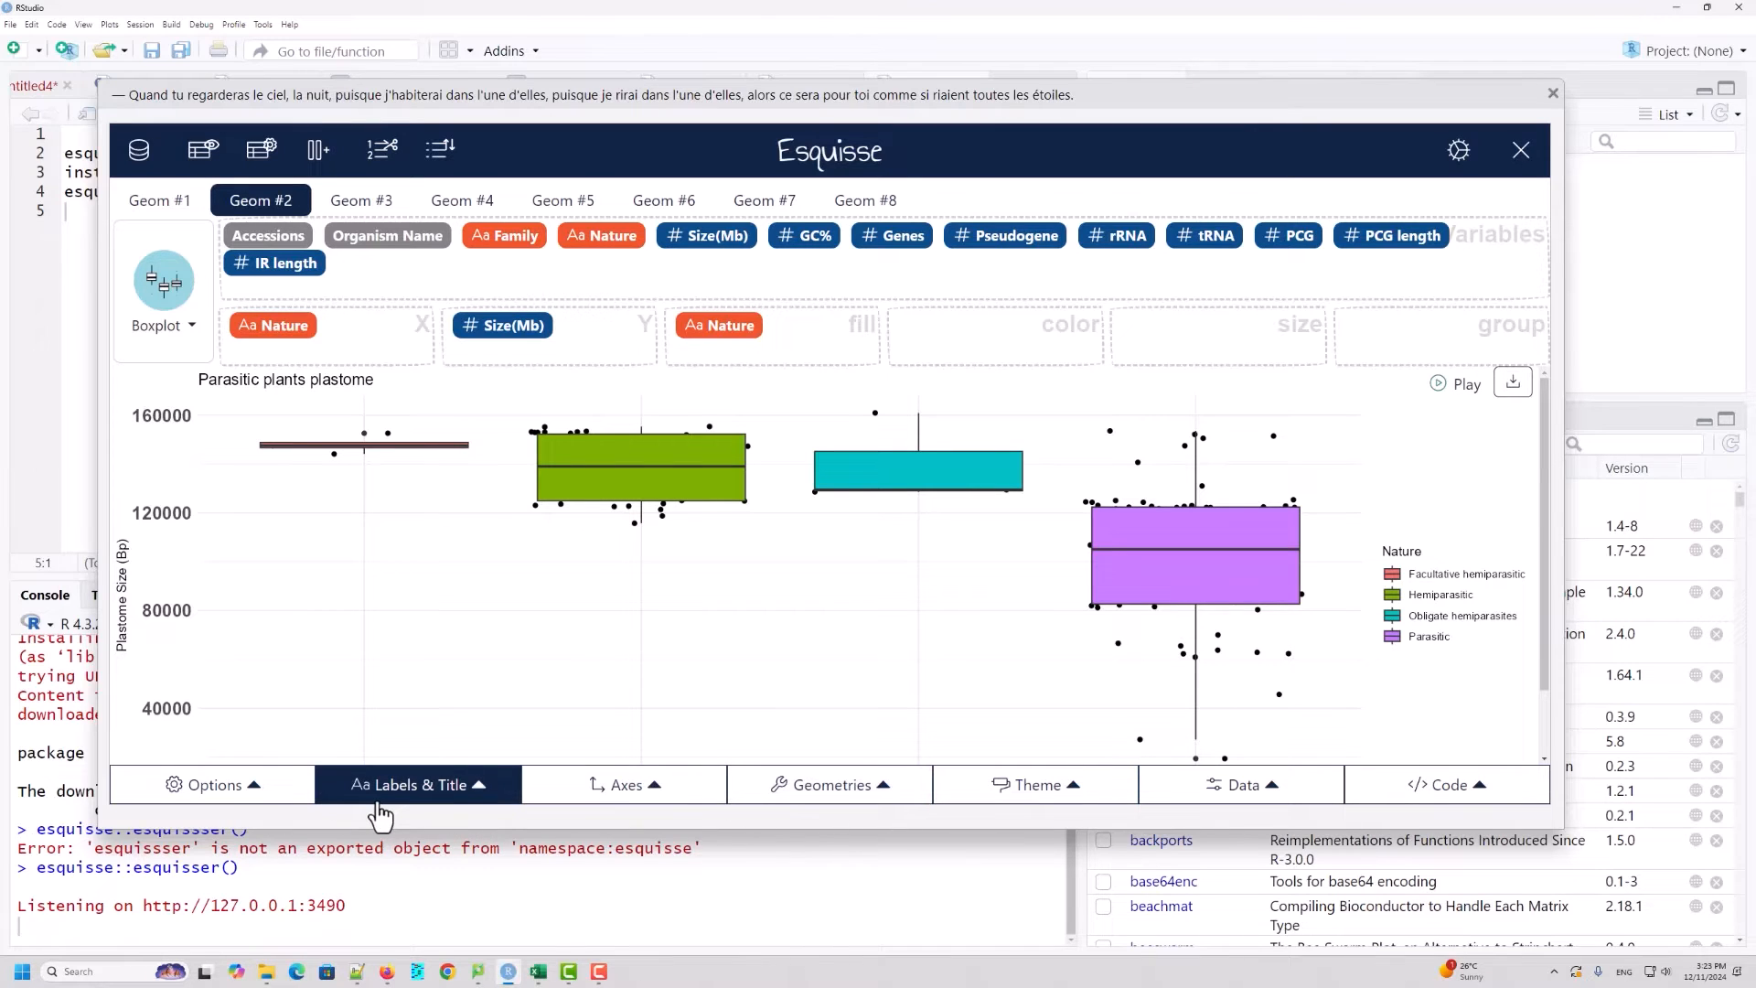
# Step: Apply the qualitative Dark2 color palette to the boxplot fill
pyautogui.click(895, 803)
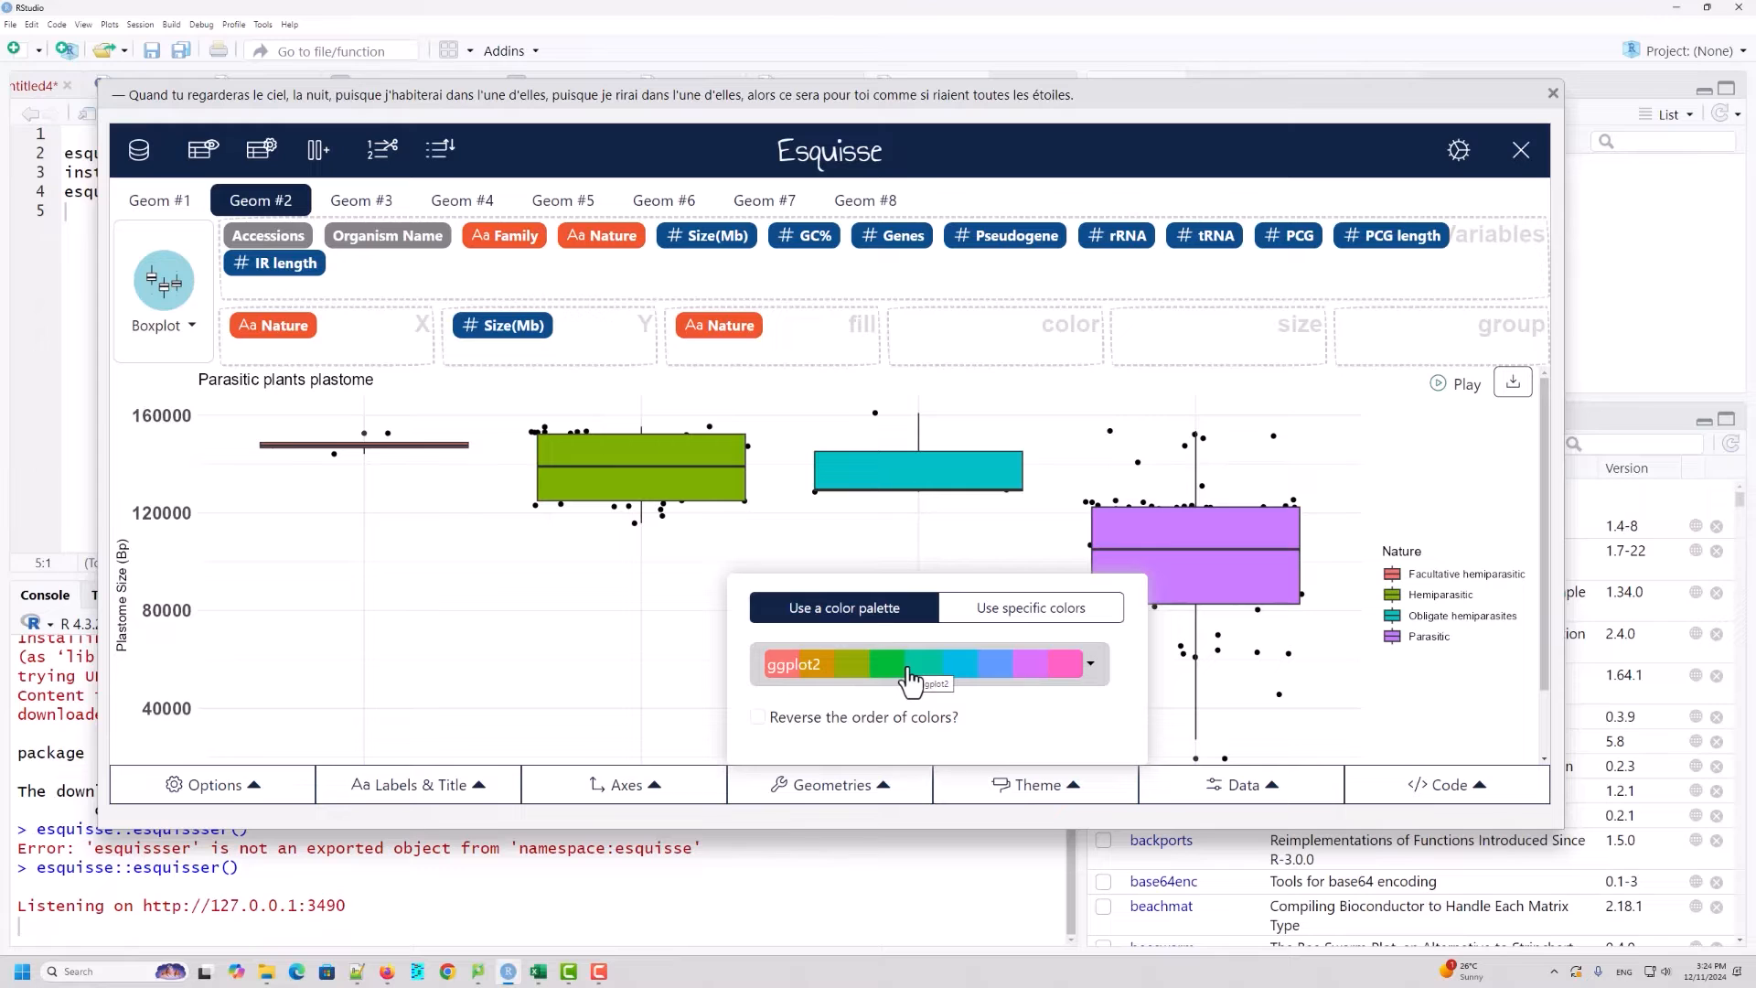
pyautogui.click(1078, 677)
pyautogui.scroll(-5, 951, 302)
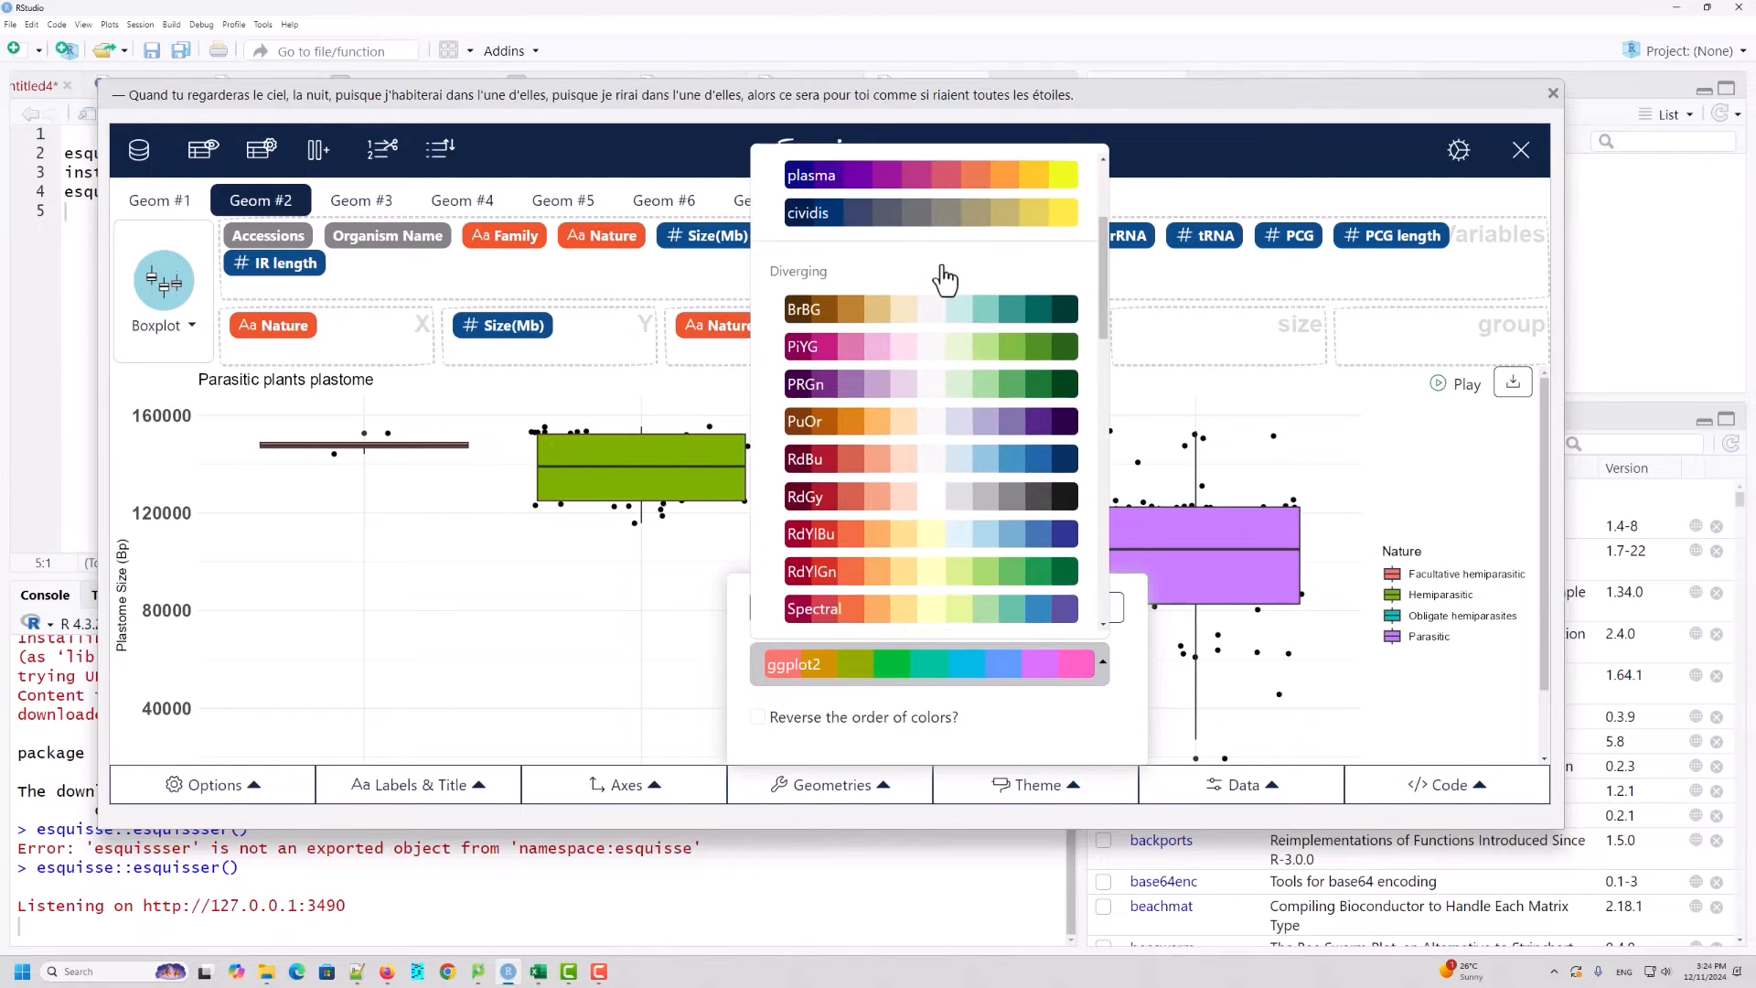
pyautogui.scroll(-5, 959, 358)
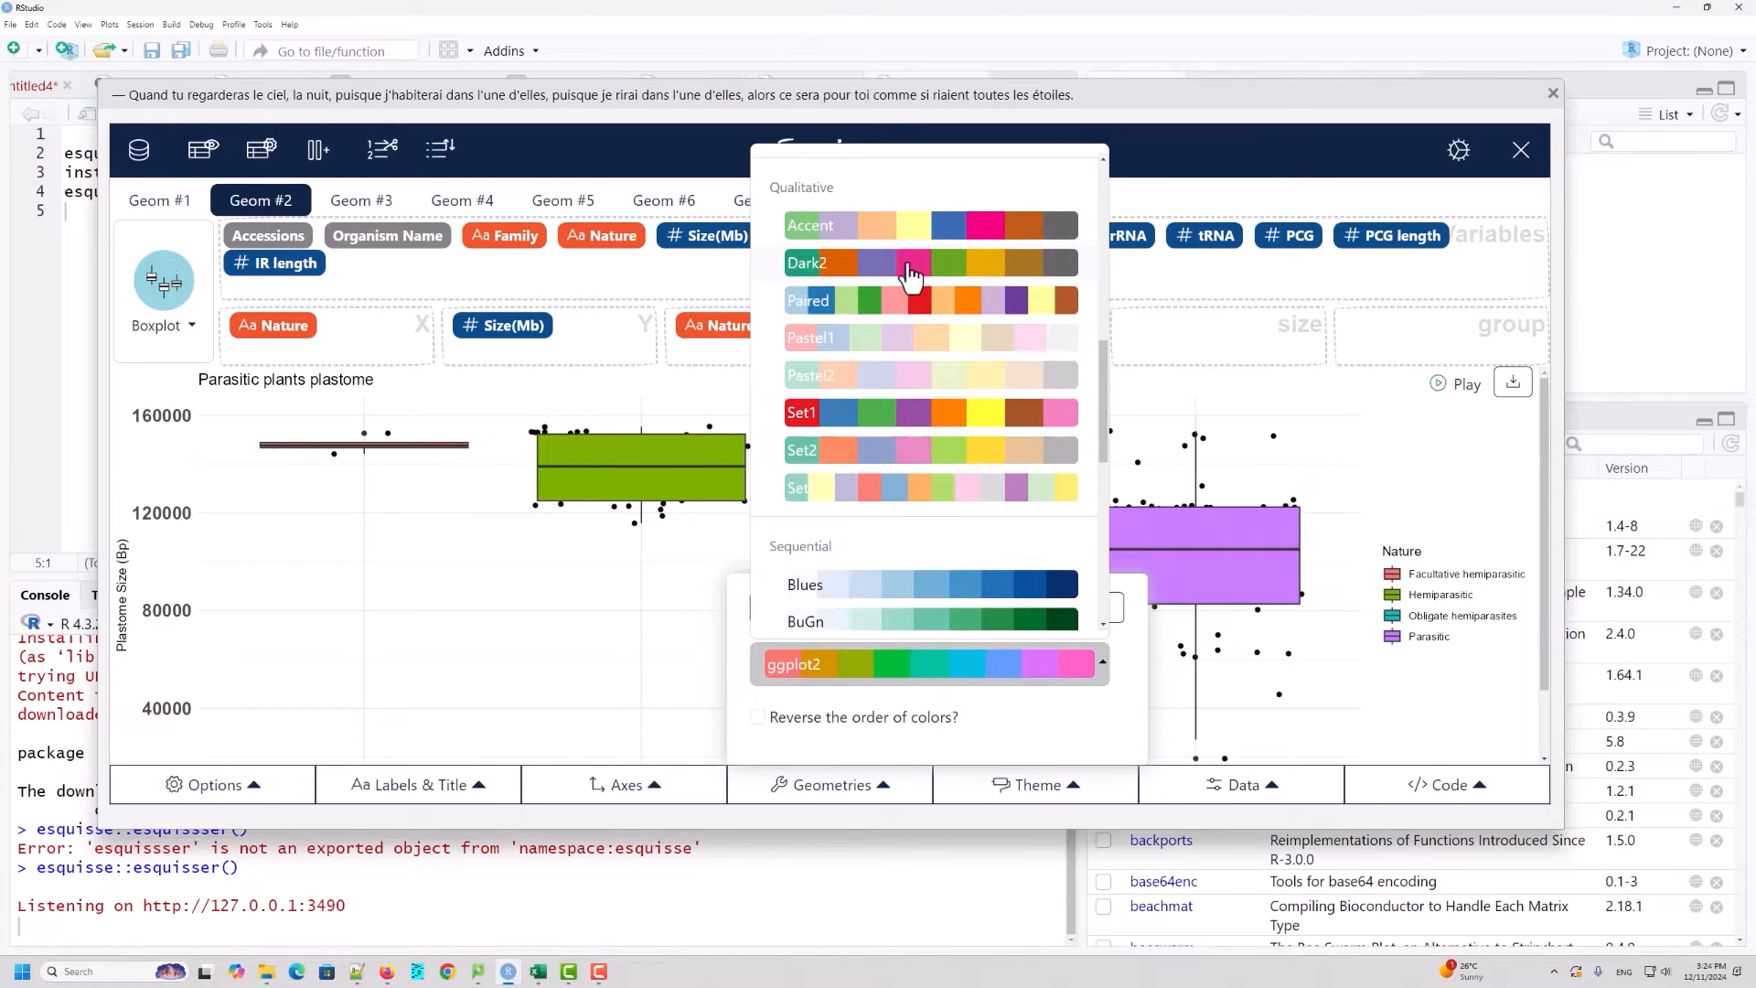
pyautogui.click(911, 267)
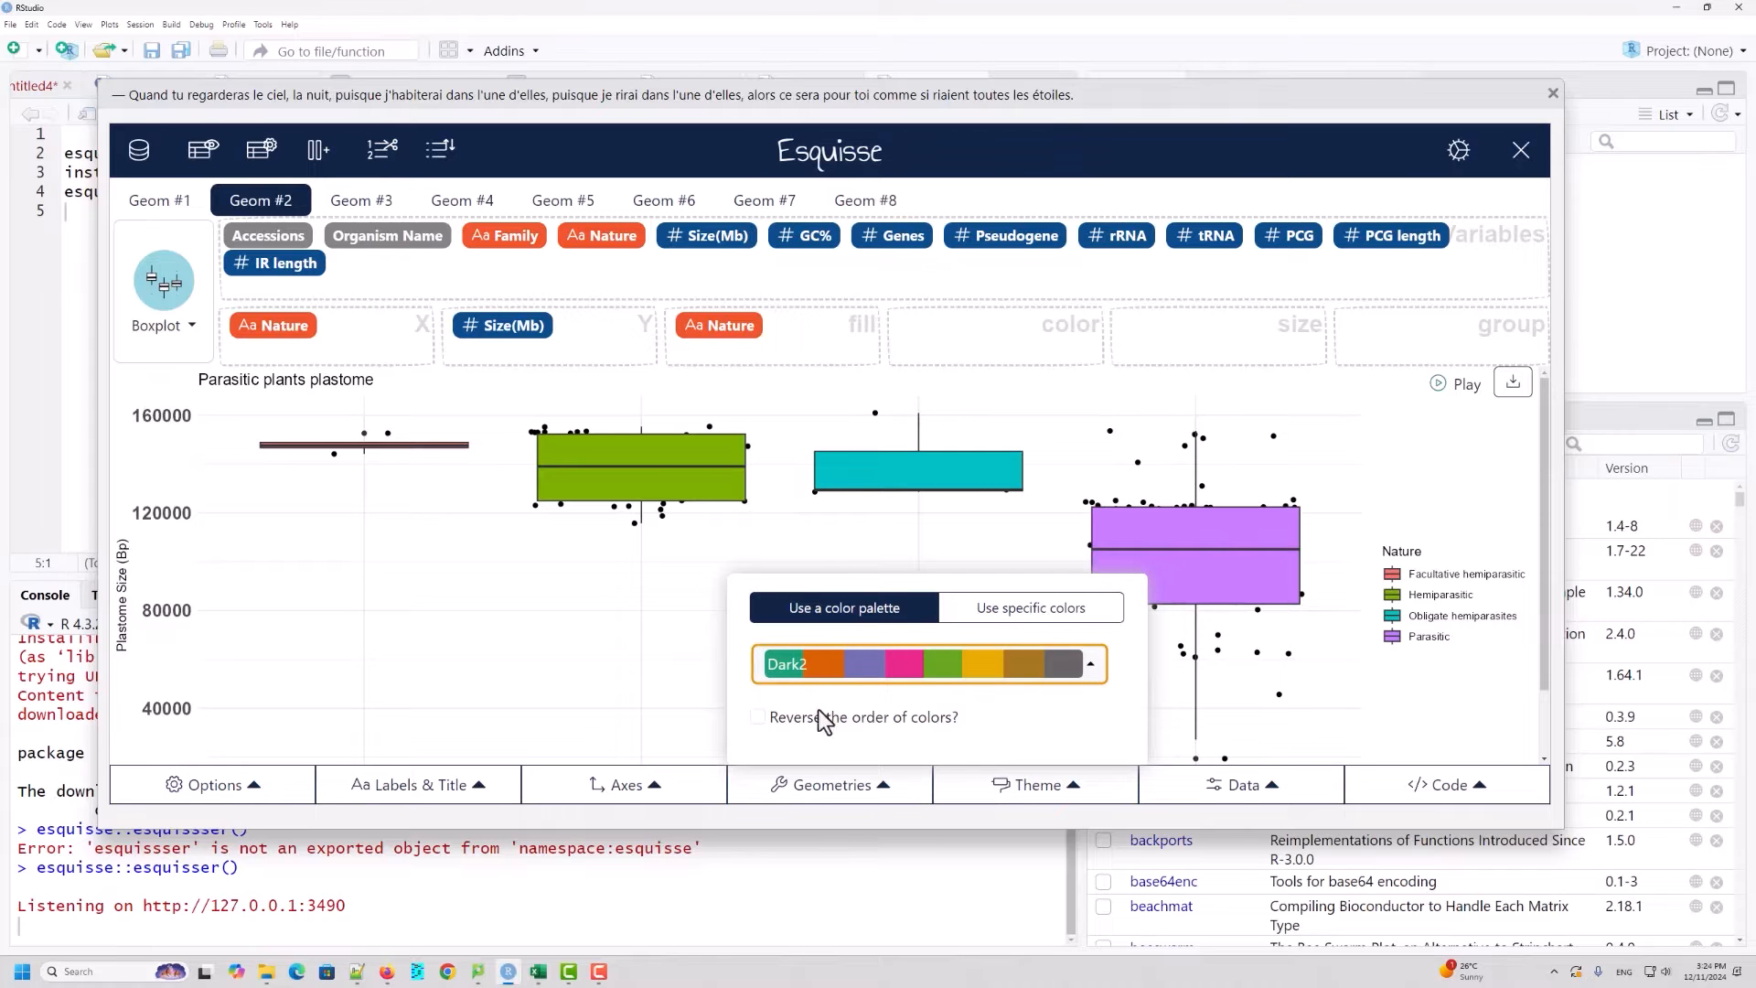
pyautogui.click(651, 677)
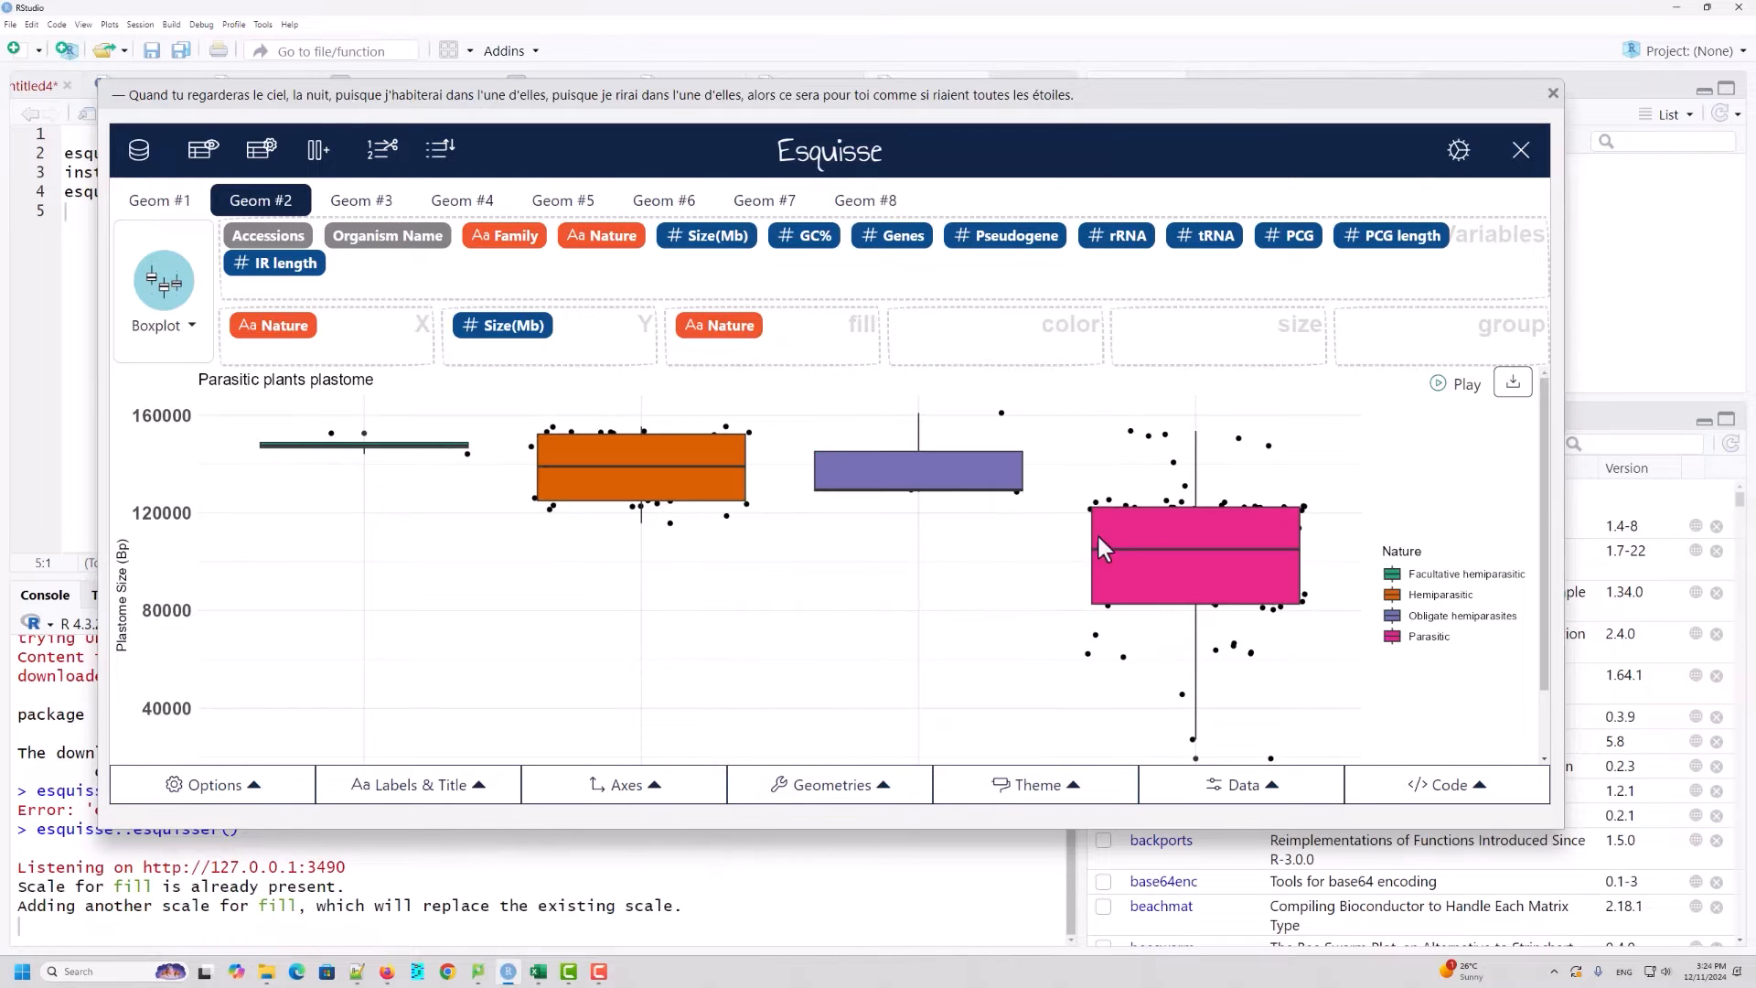
# Step: Change the boxplot fill palette to the qualitative Accent palette
pyautogui.click(864, 787)
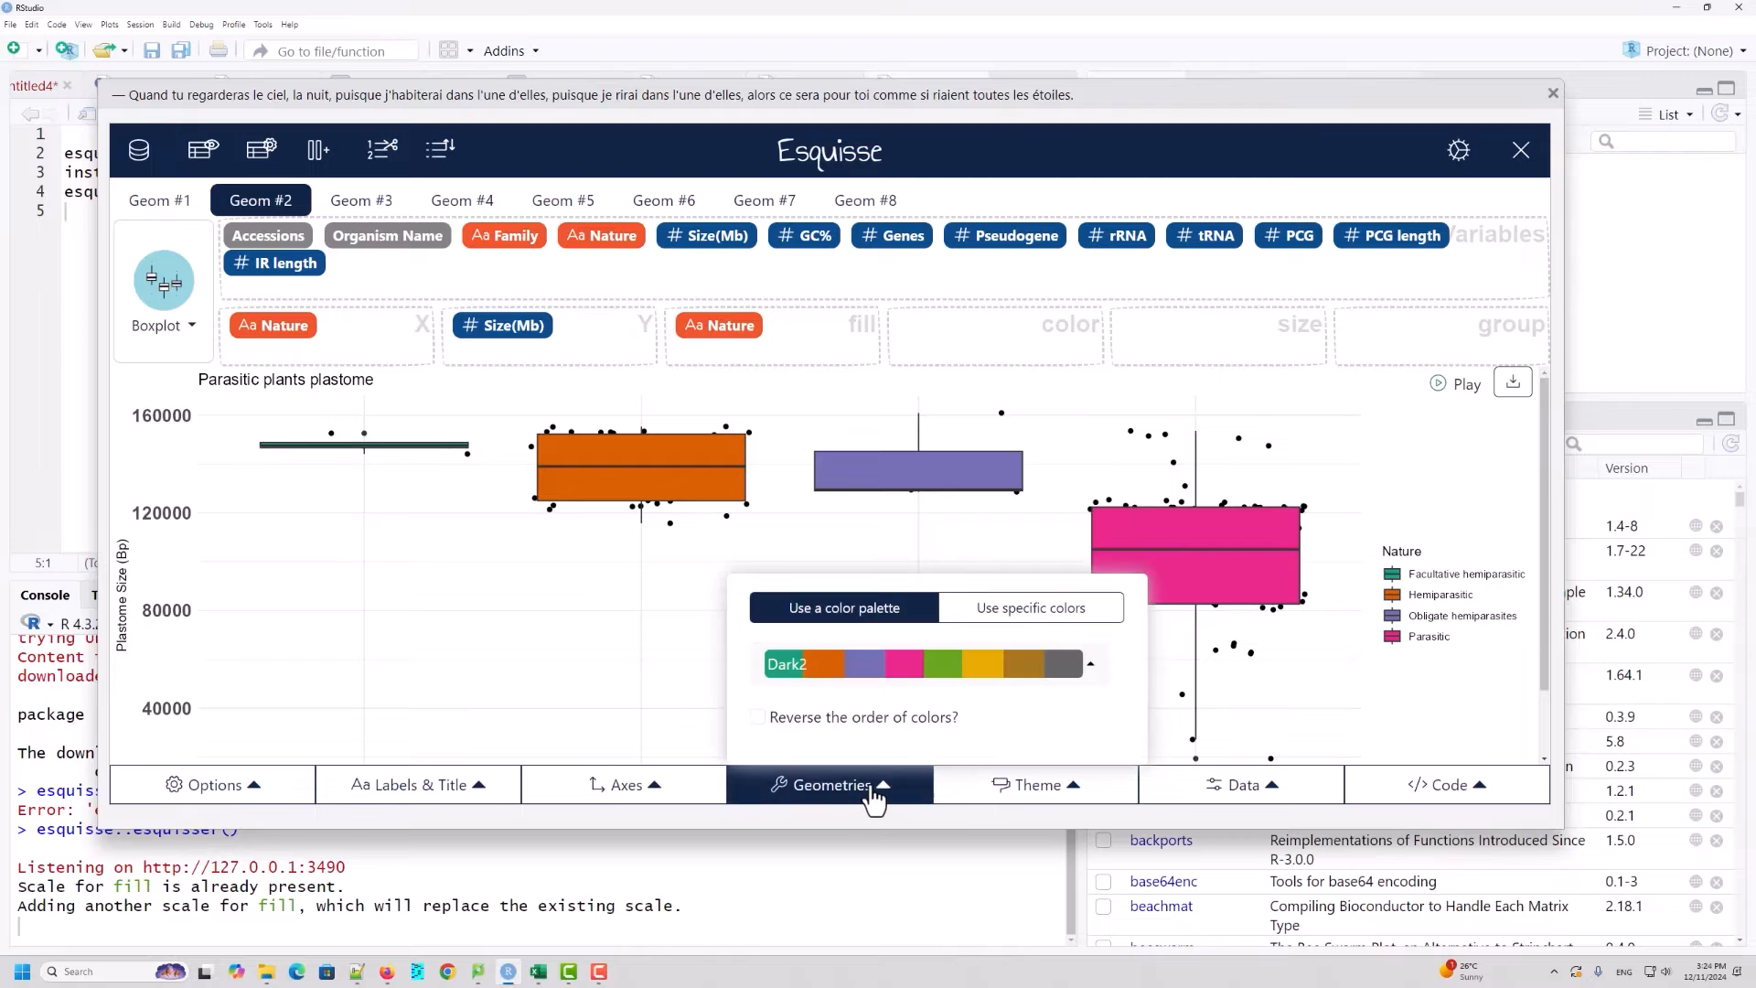
pyautogui.click(915, 662)
pyautogui.scroll(-6, 887, 470)
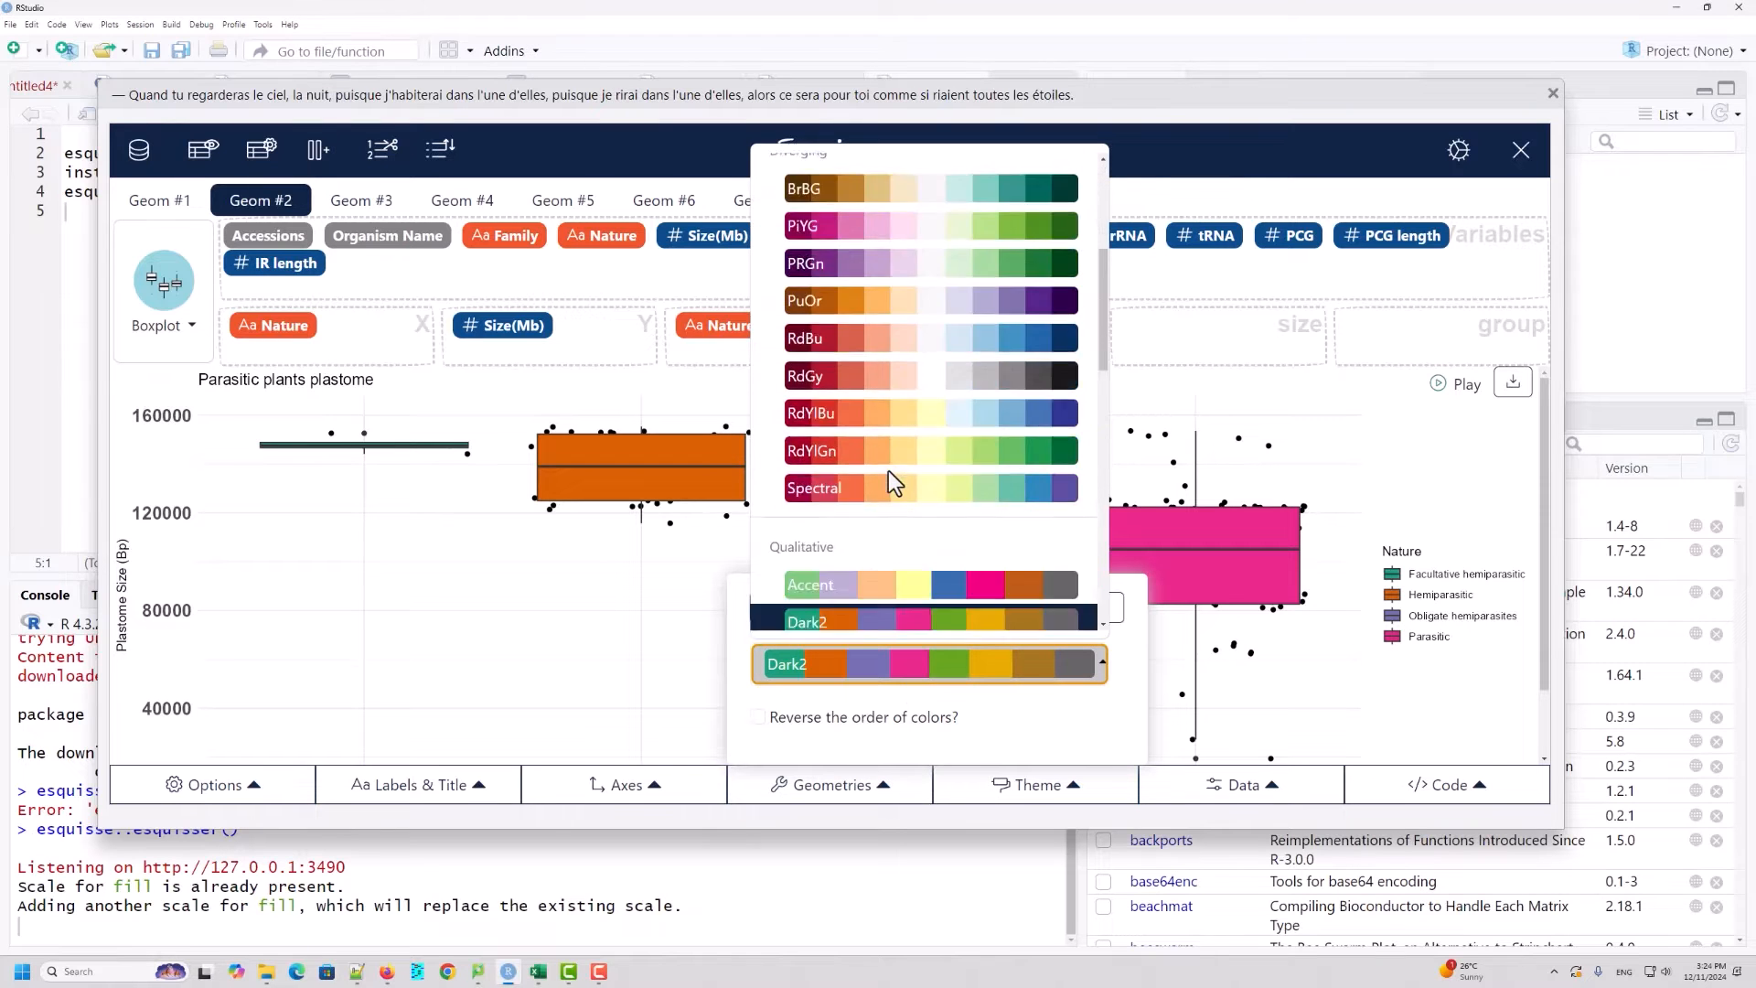
pyautogui.click(892, 375)
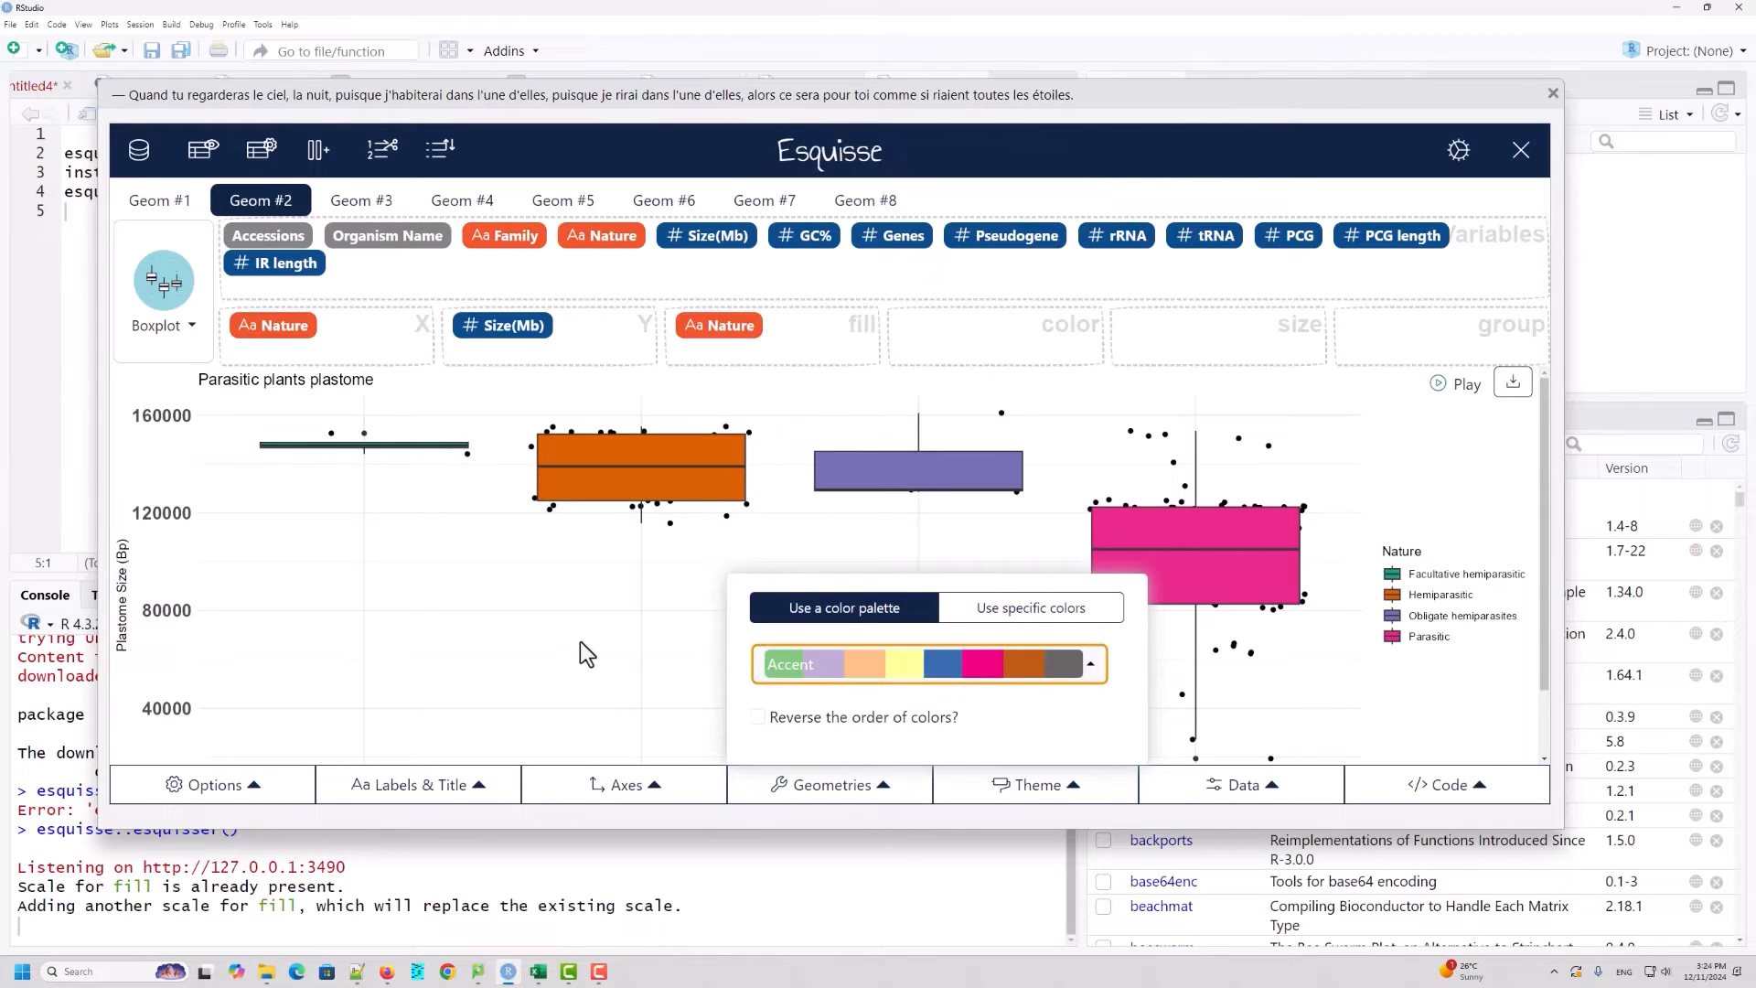
pyautogui.click(636, 644)
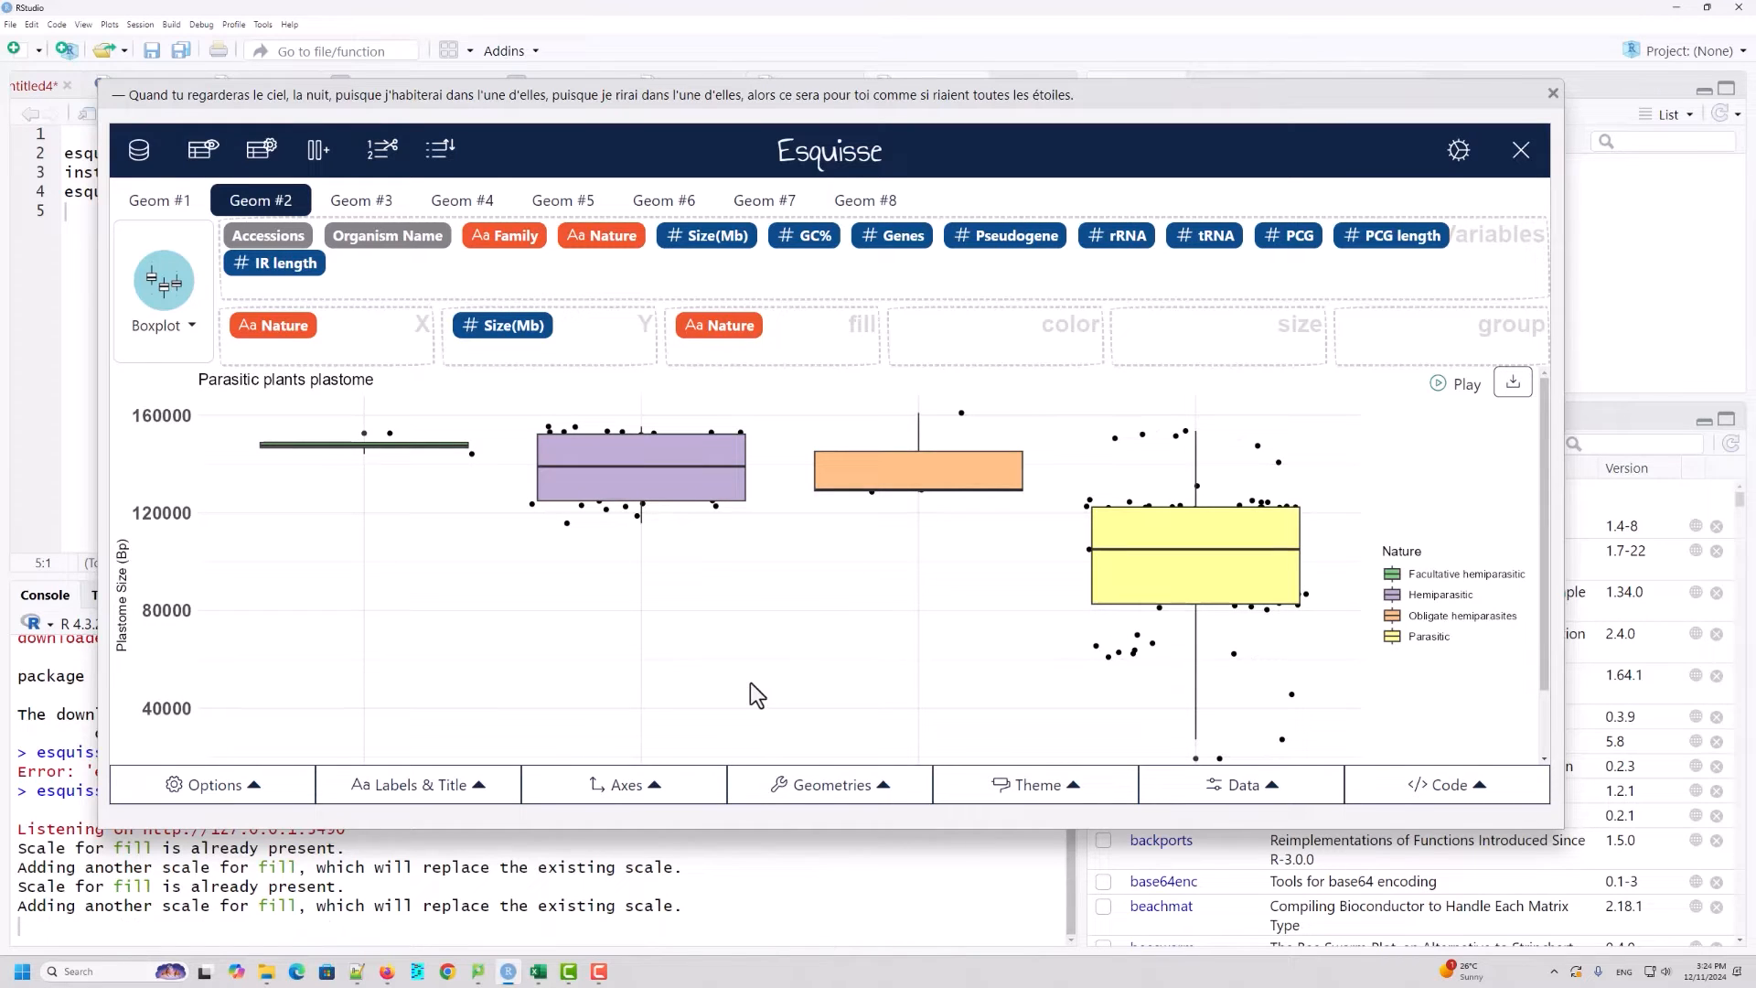
# Step: Use specific colors for the boxplot fill and set Facultative hemiparasitic to the dark orange #BA460B
pyautogui.click(889, 801)
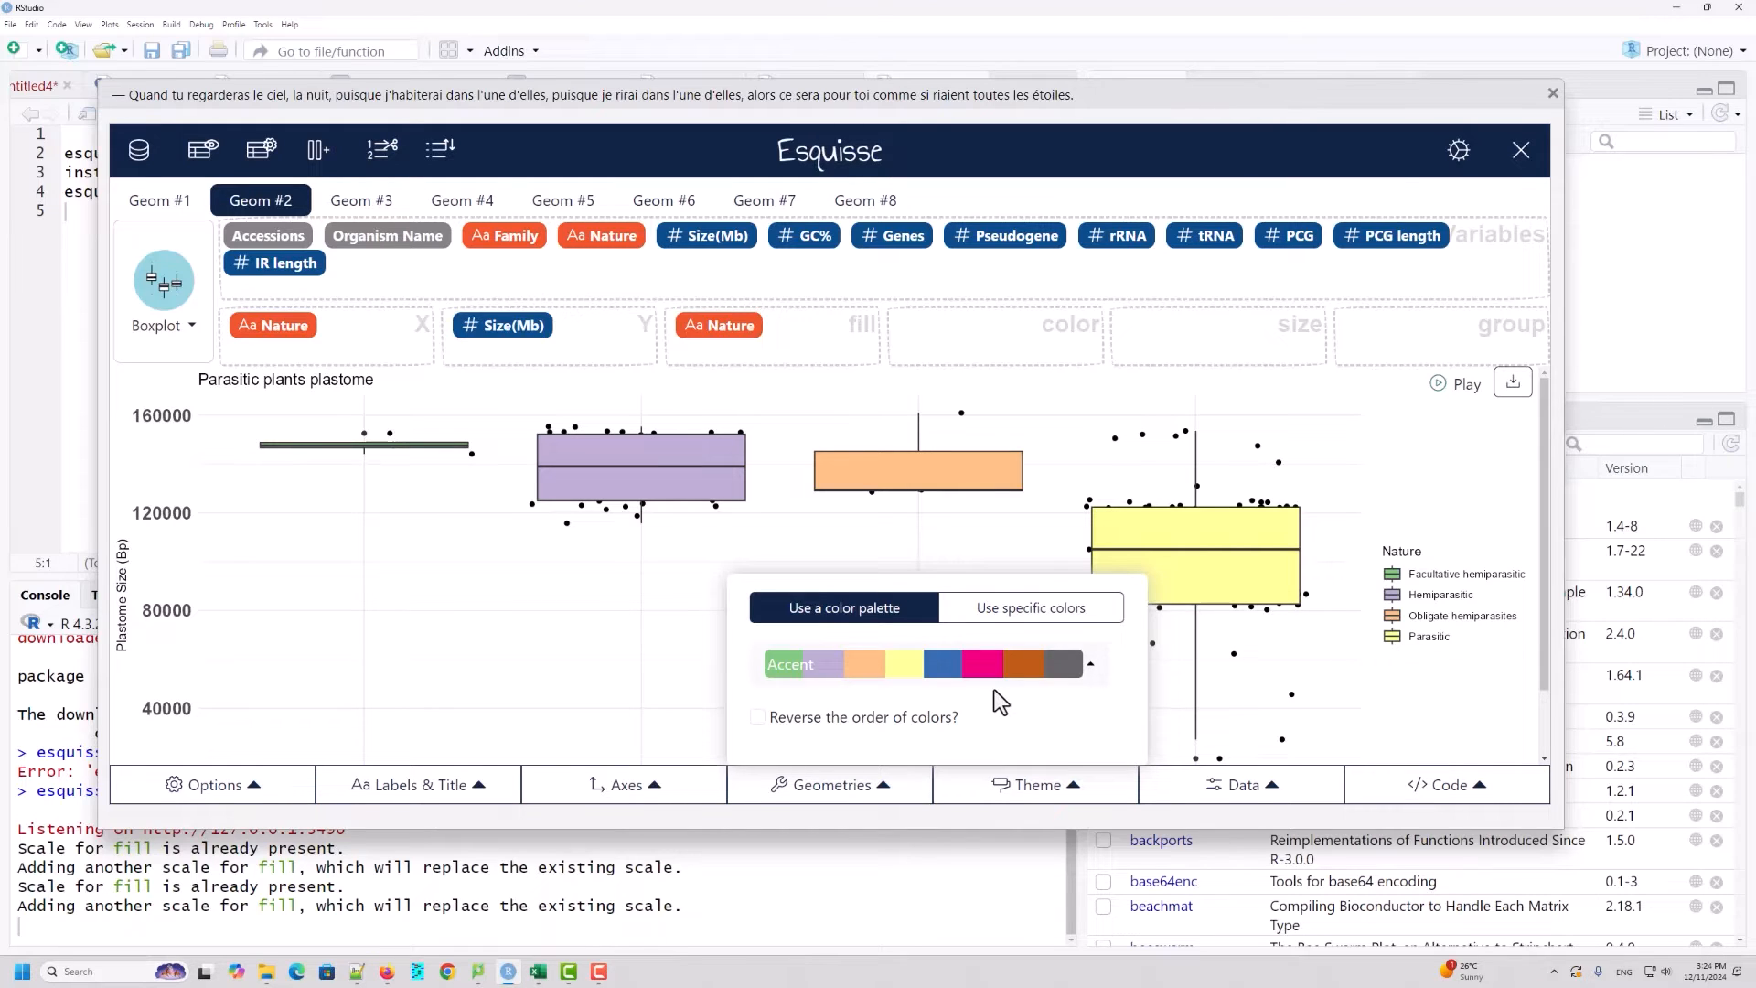
pyautogui.click(1028, 615)
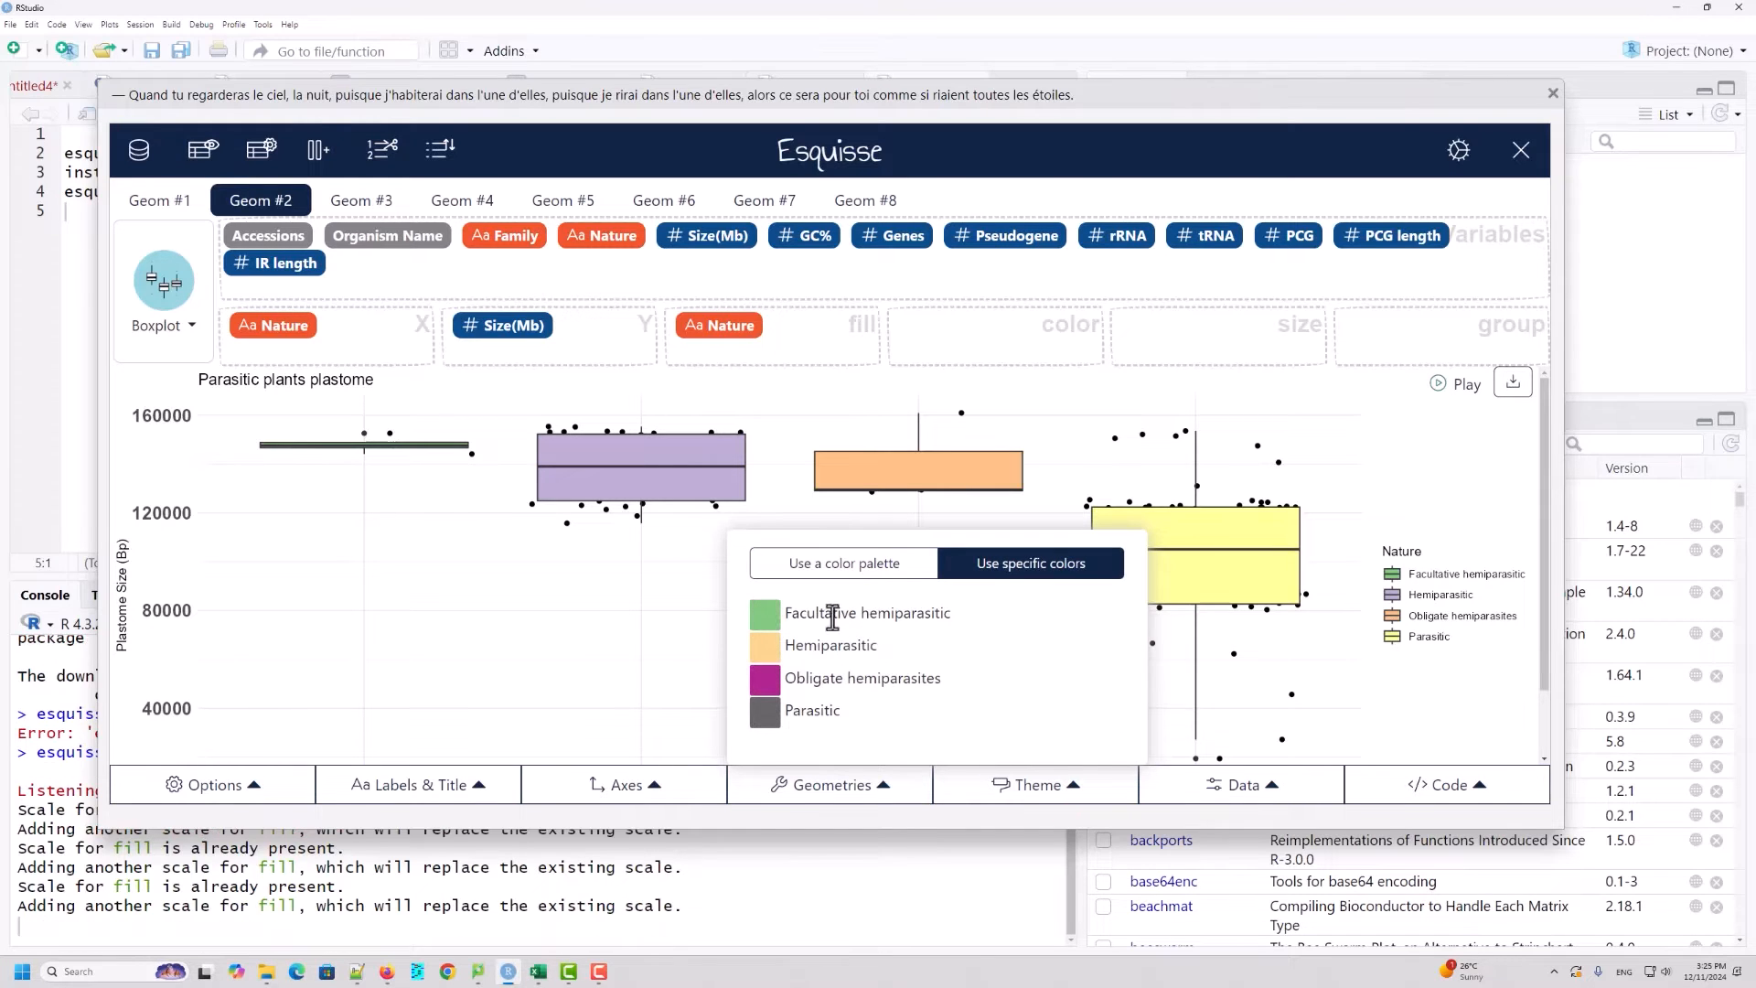
pyautogui.click(773, 626)
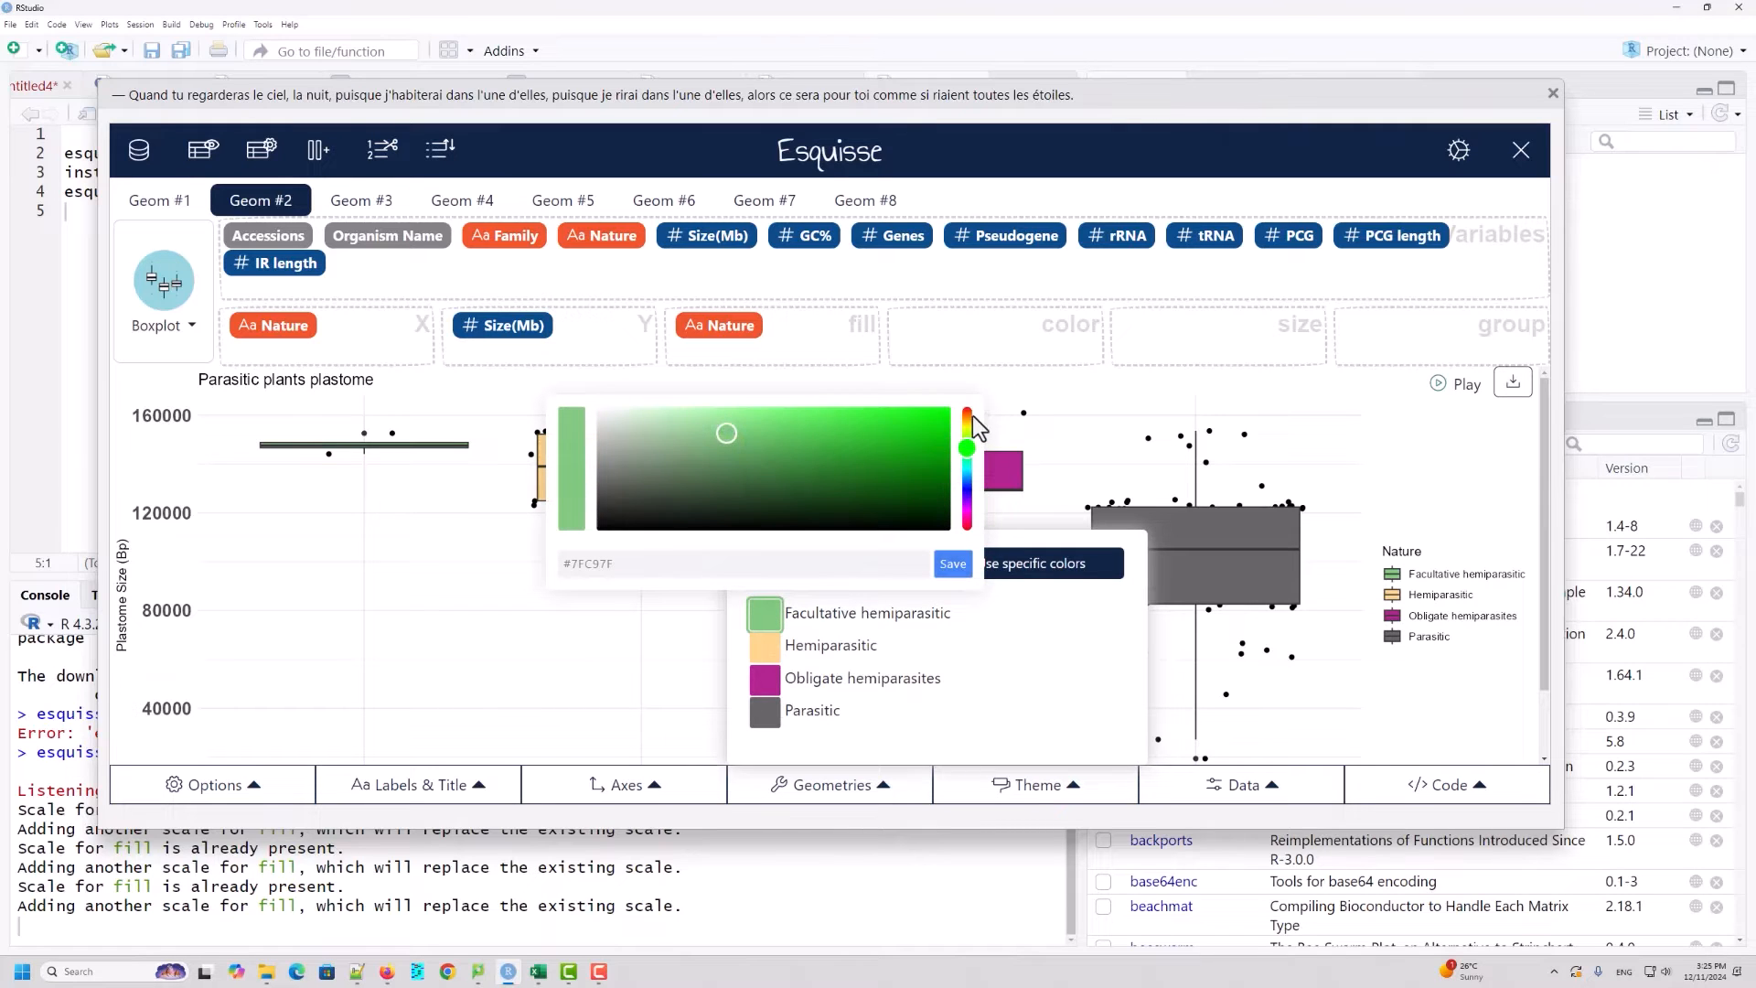
pyautogui.click(967, 409)
pyautogui.moveTo(968, 409); pyautogui.dragTo(967, 415)
pyautogui.click(929, 442)
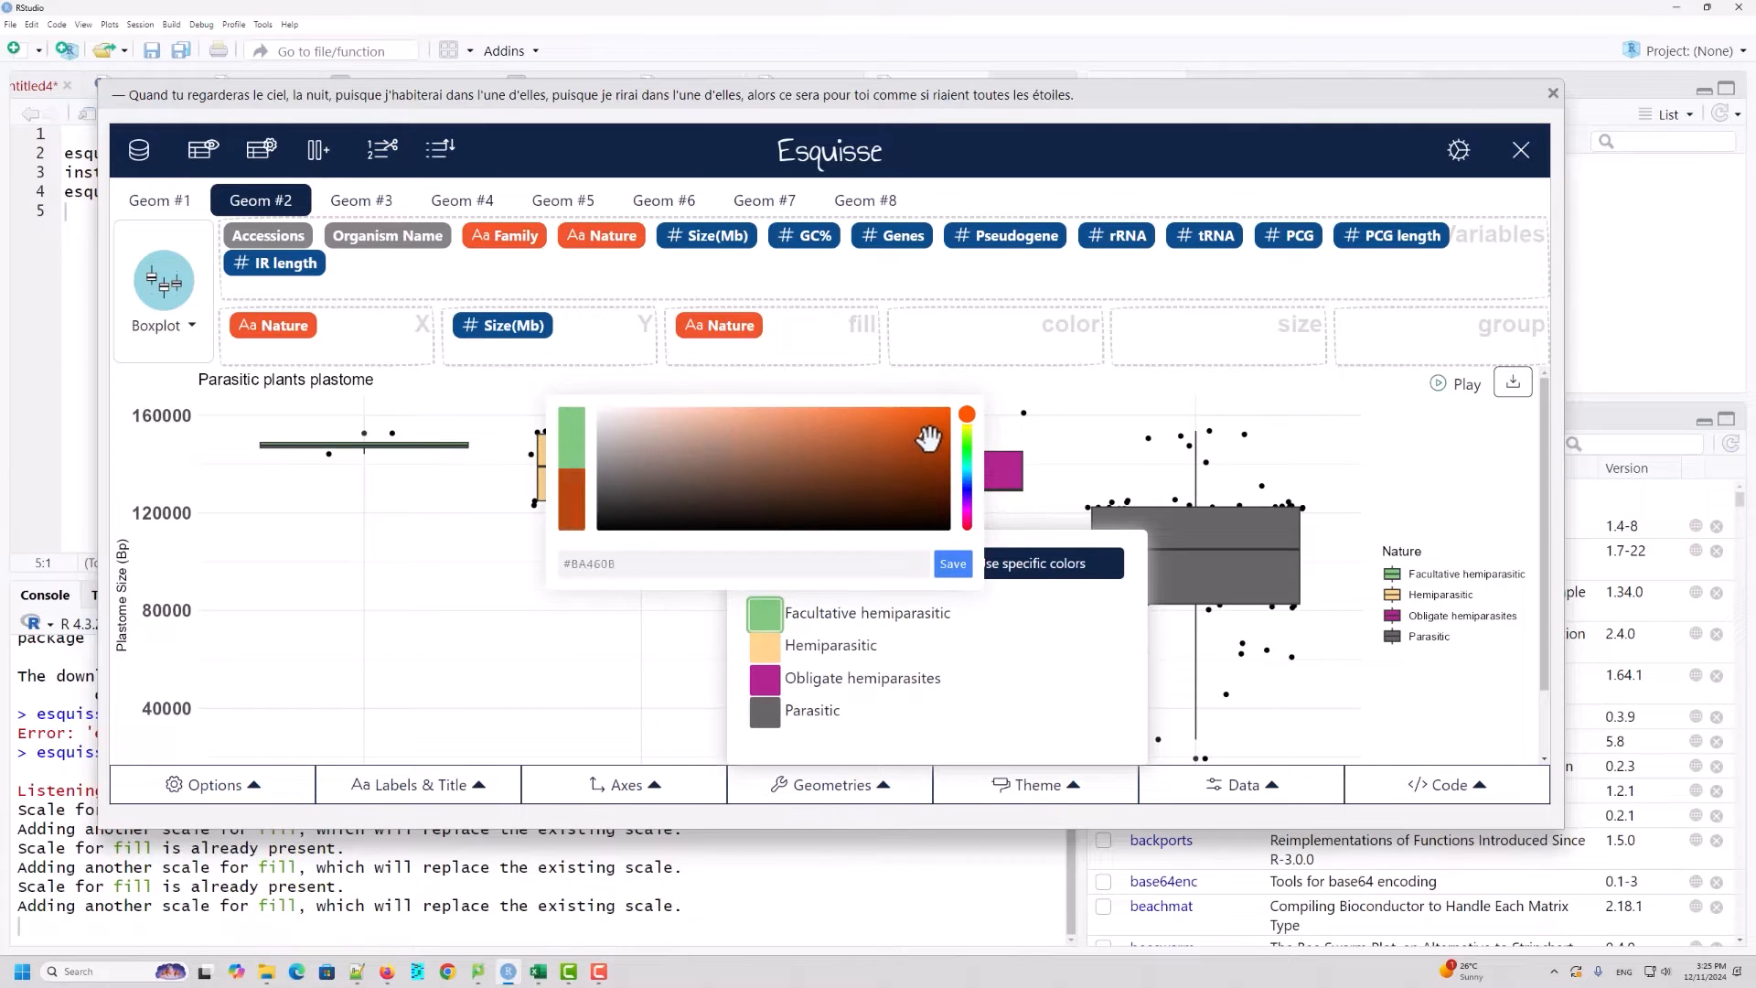
pyautogui.click(952, 563)
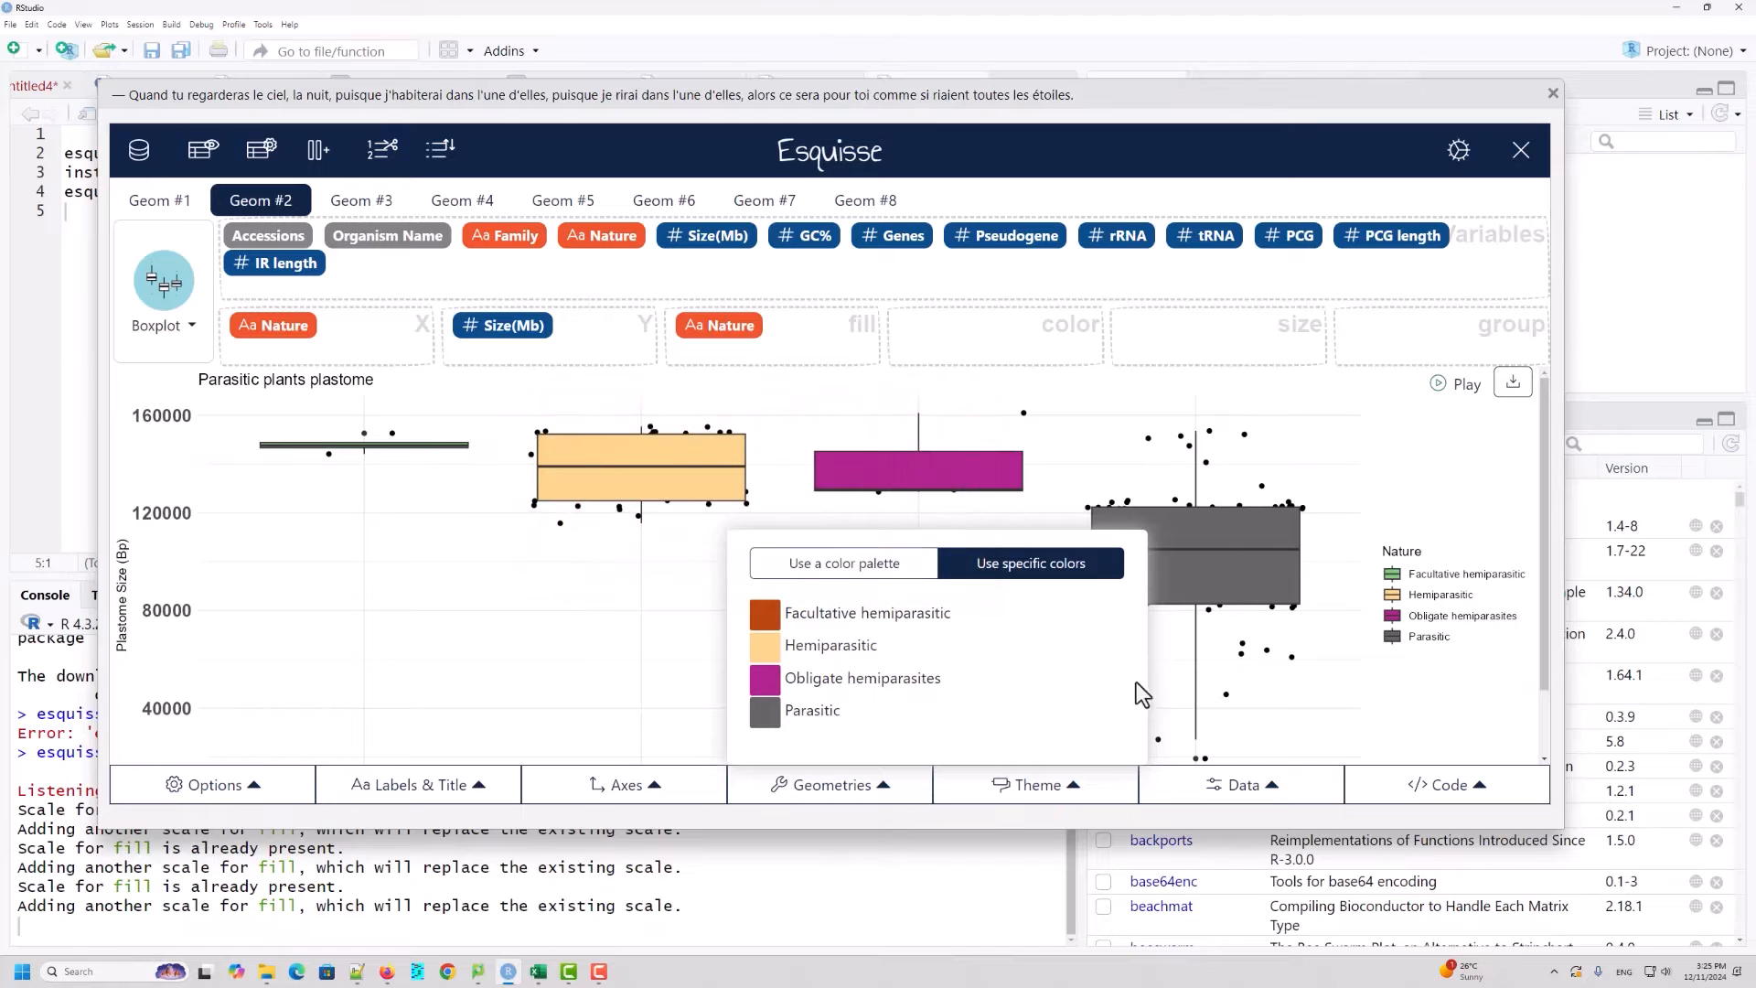
pyautogui.click(1183, 684)
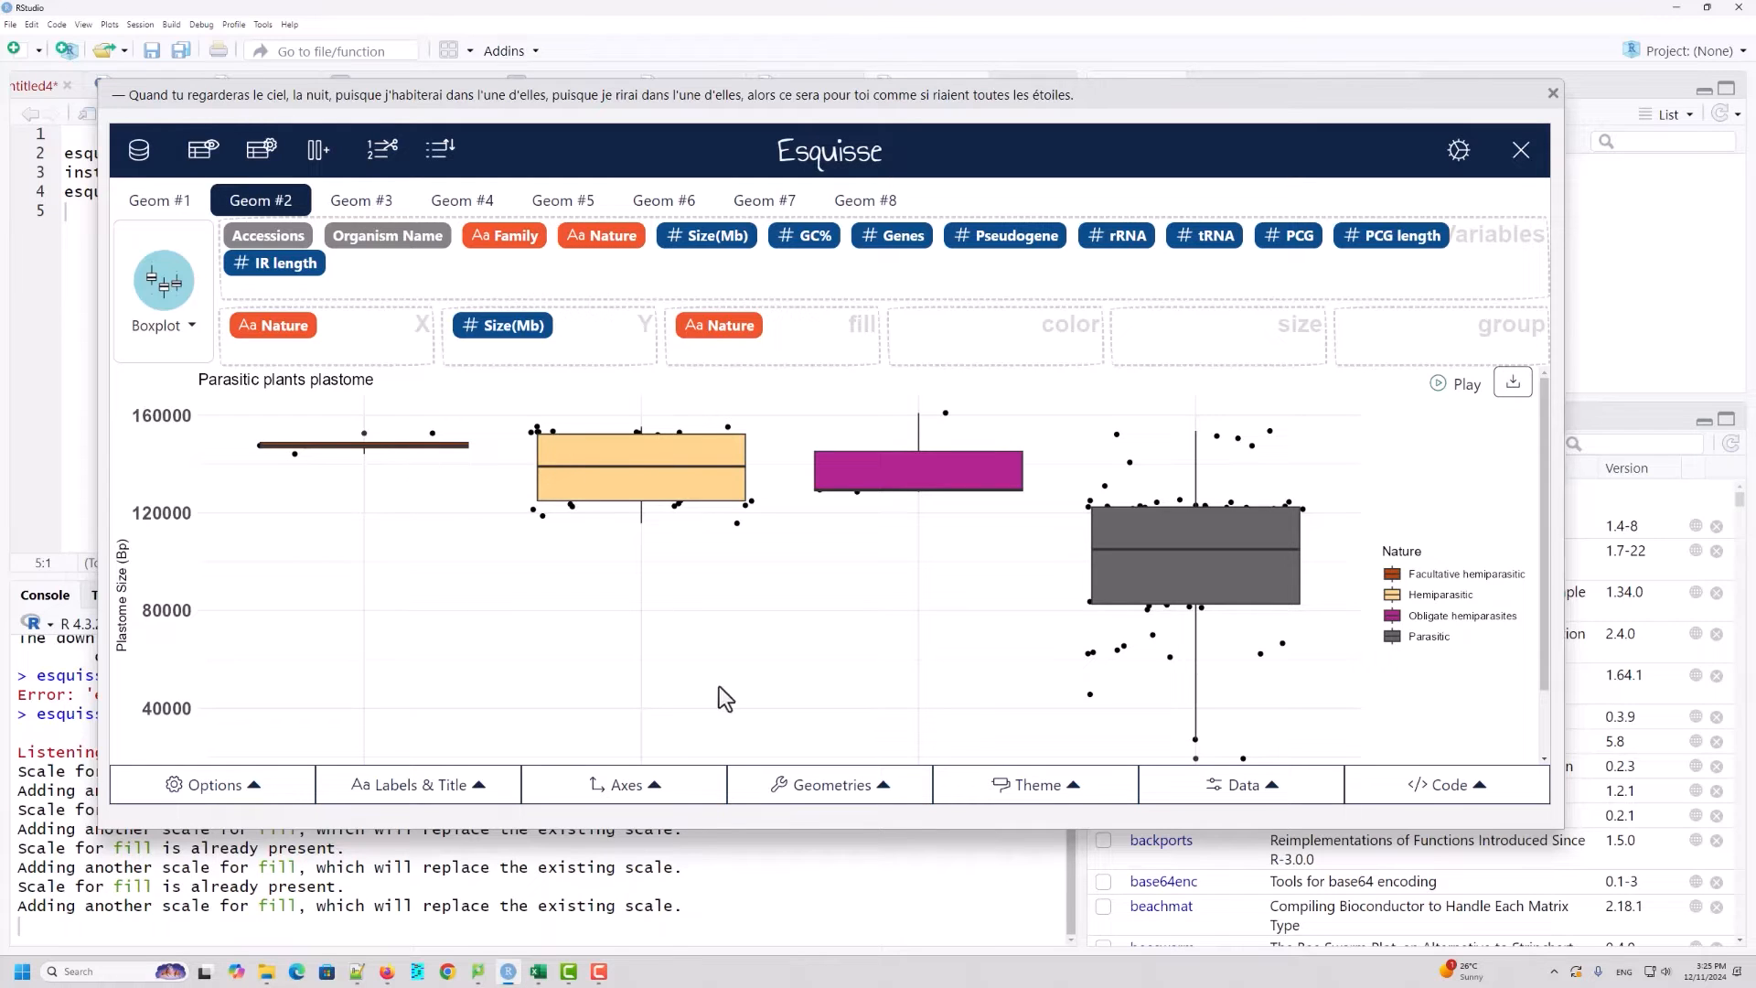
pyautogui.click(852, 792)
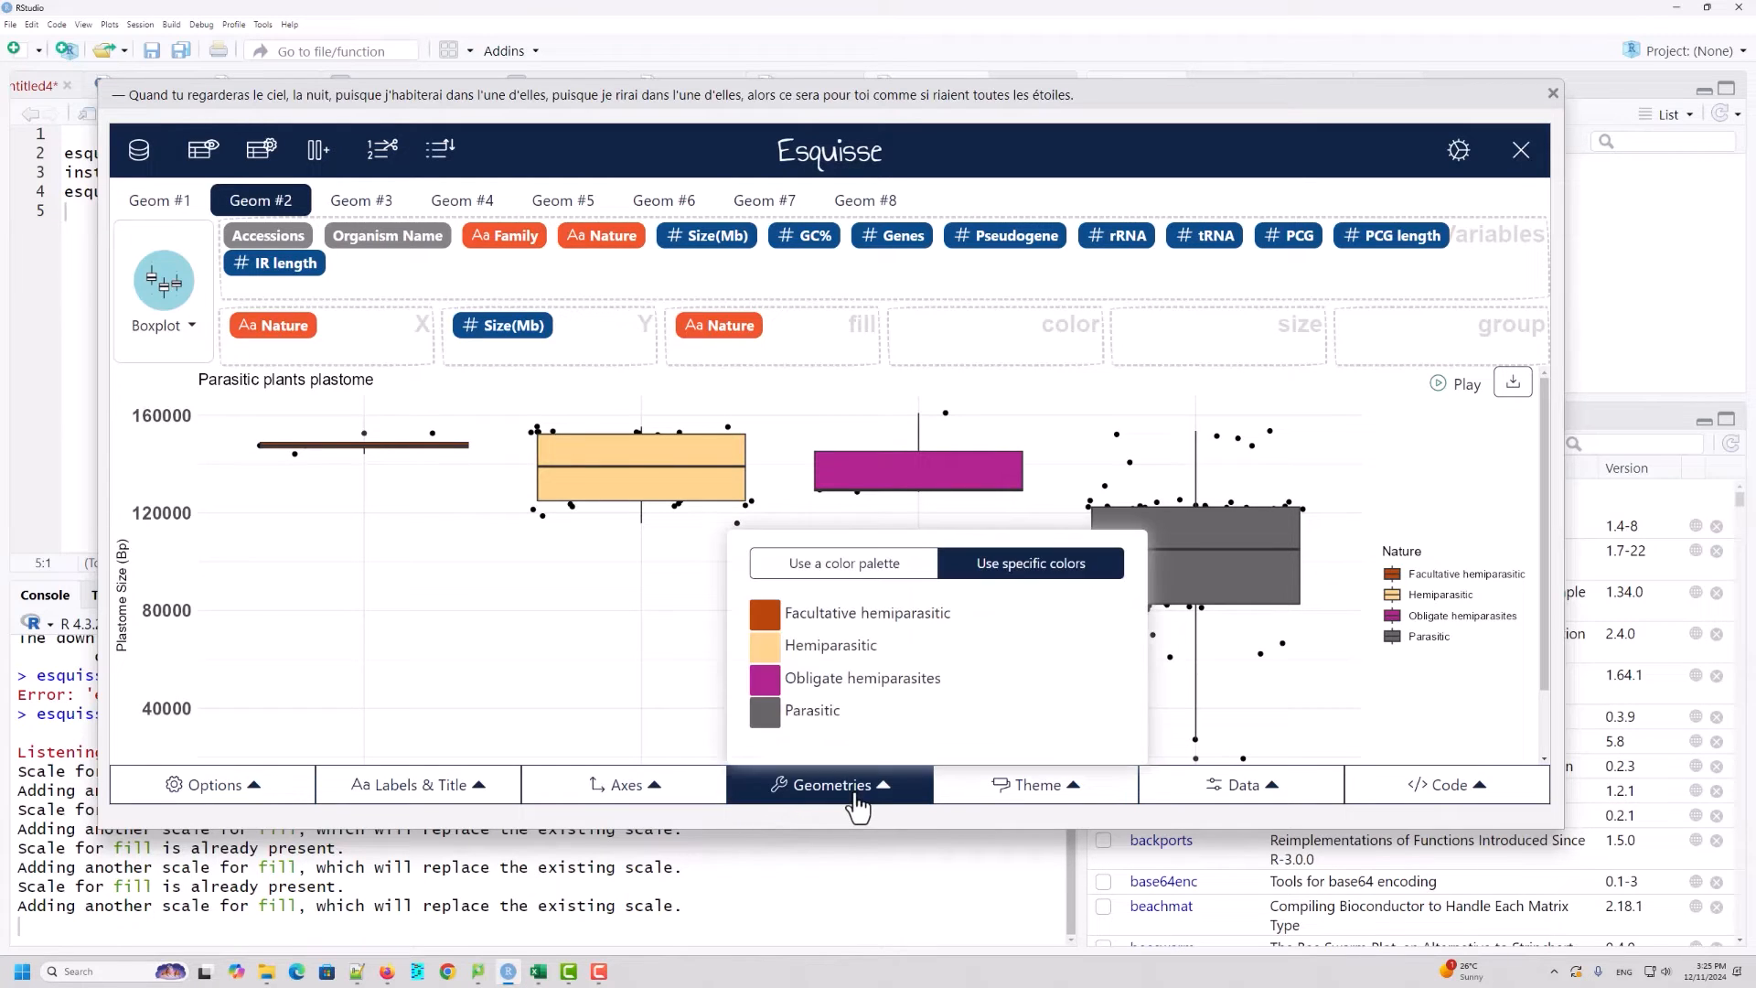
pyautogui.click(1282, 694)
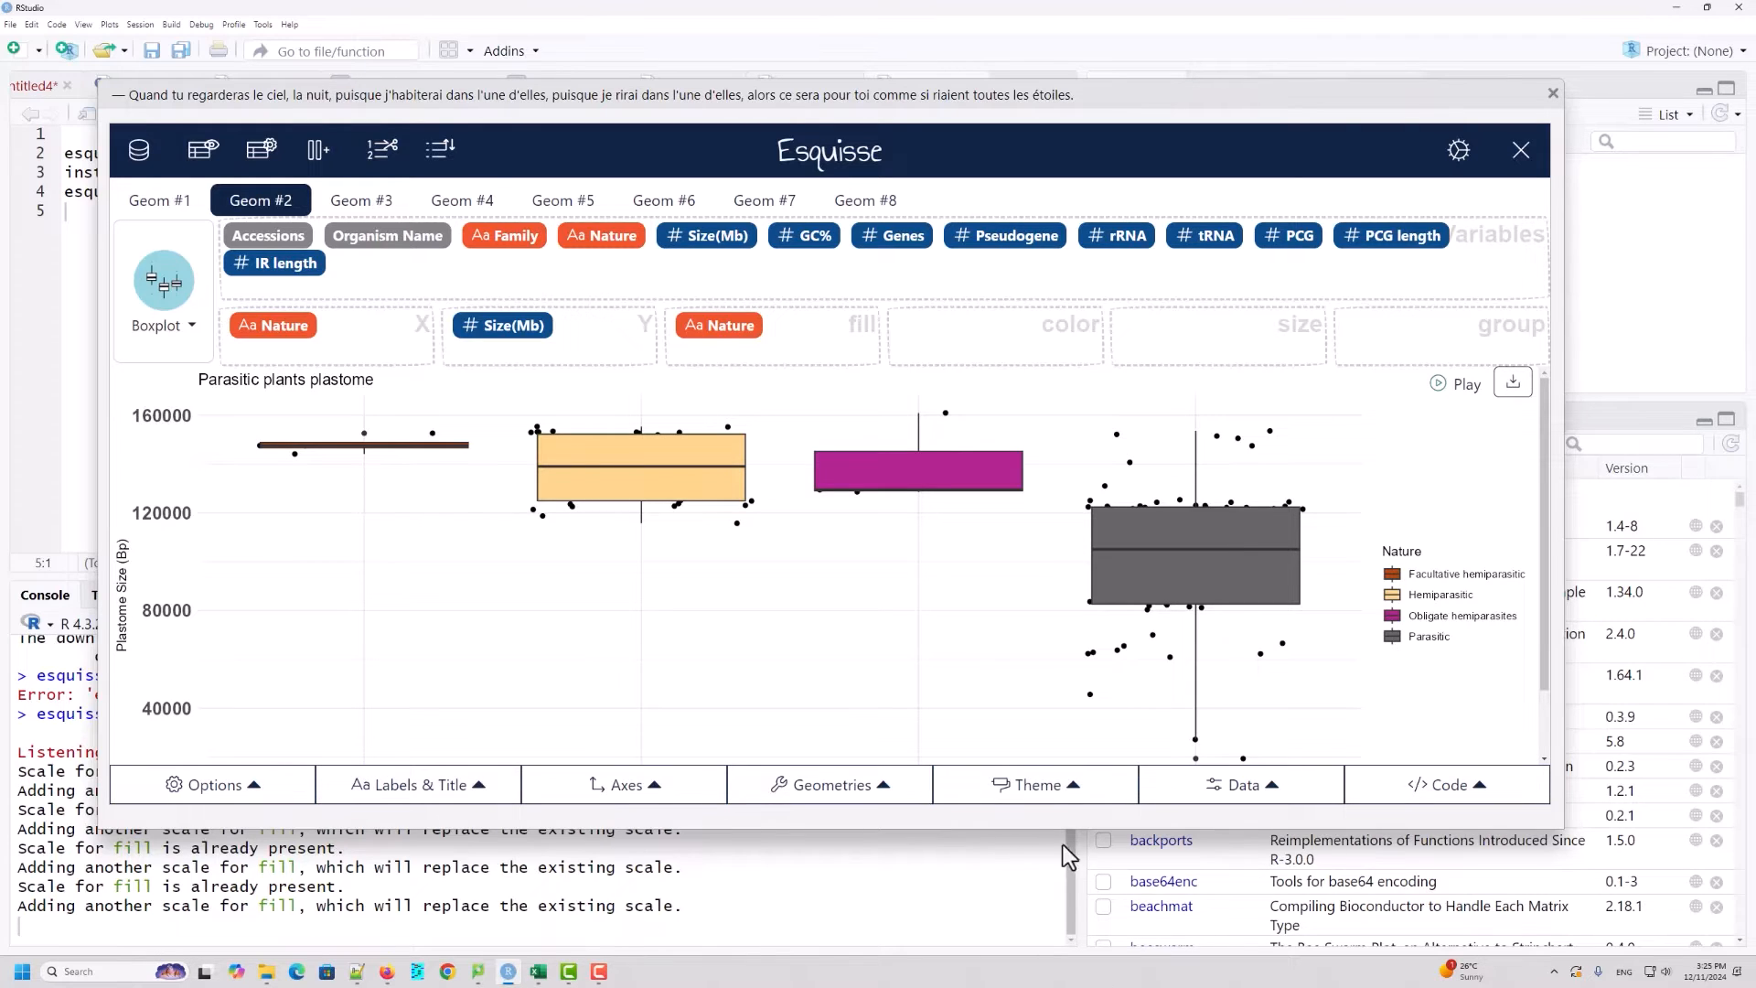
# Step: Change the plot theme from the default style to the bw theme
pyautogui.click(1069, 810)
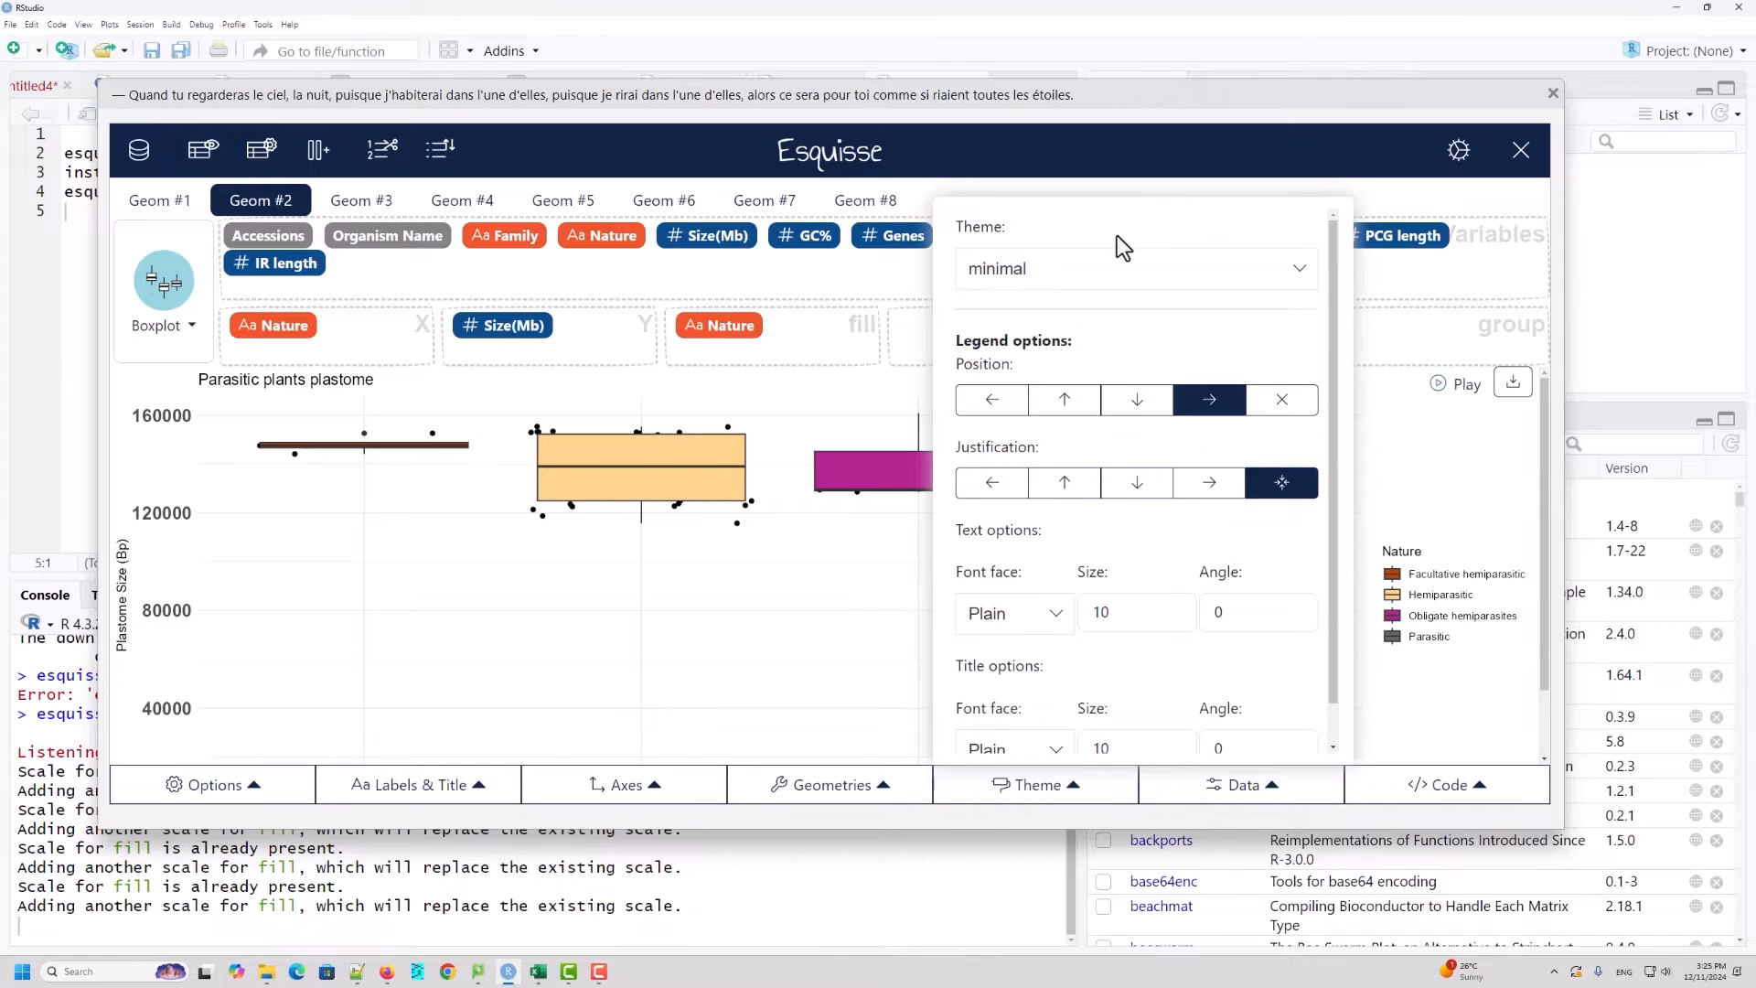
pyautogui.click(1214, 275)
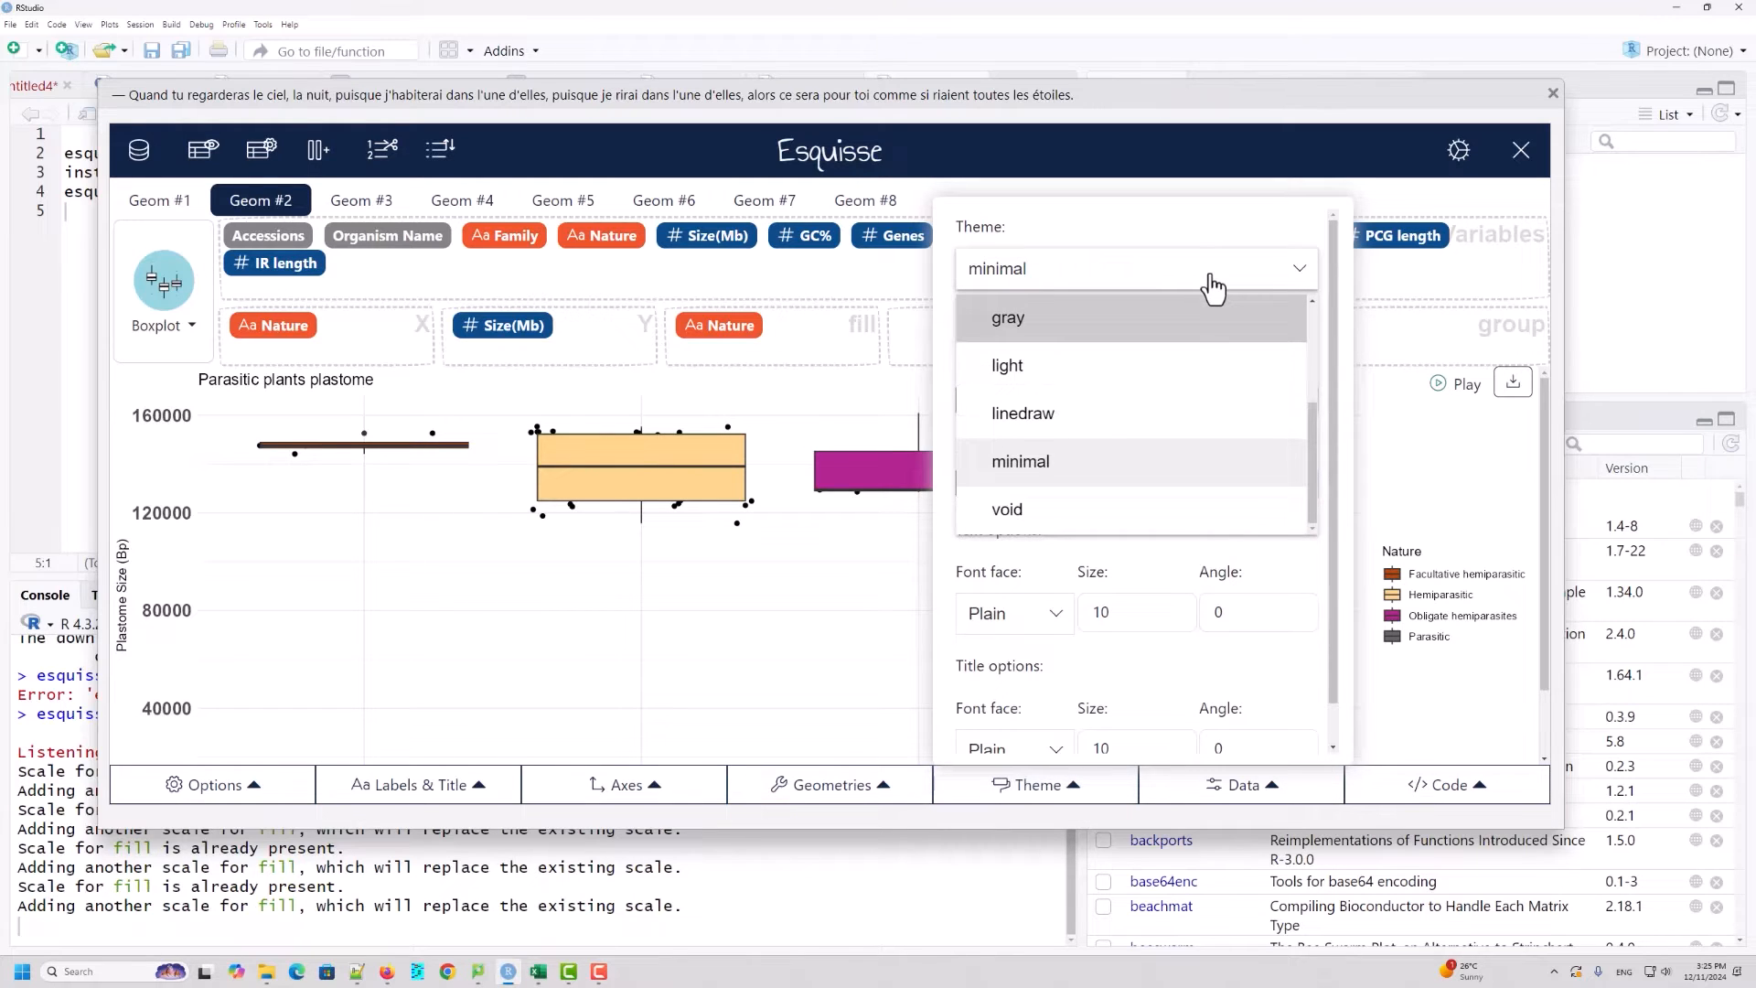
pyautogui.scroll(3, 1195, 338)
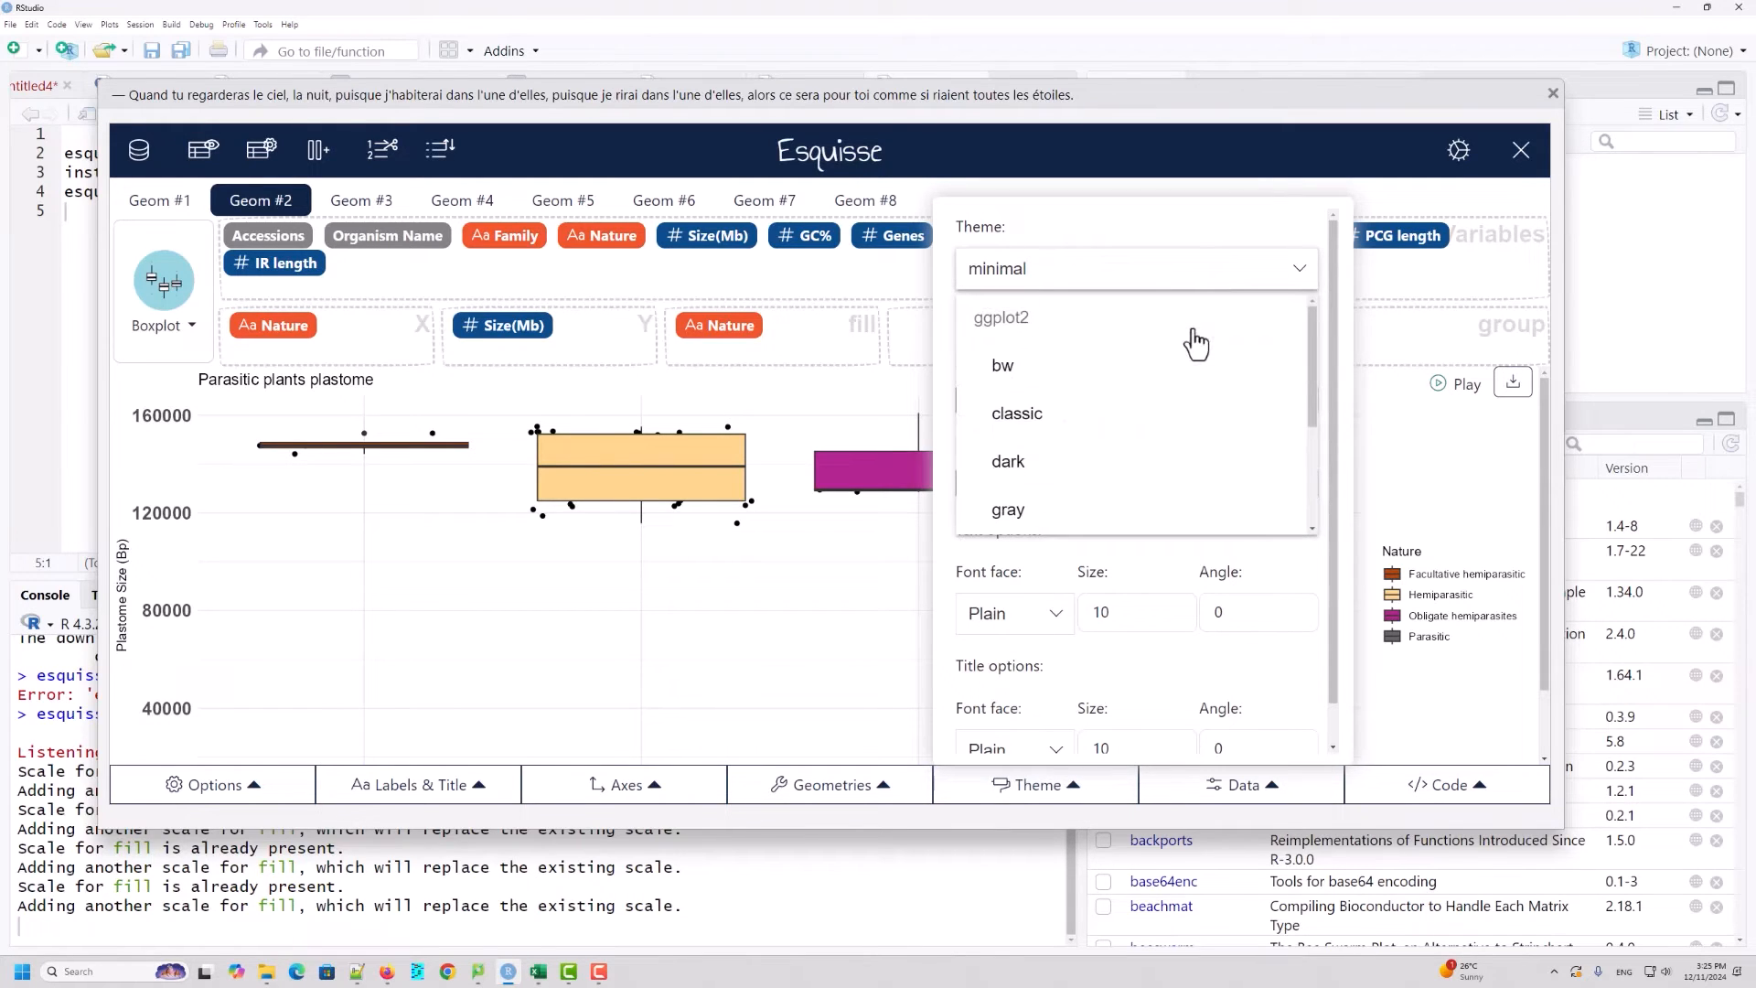
pyautogui.click(1036, 389)
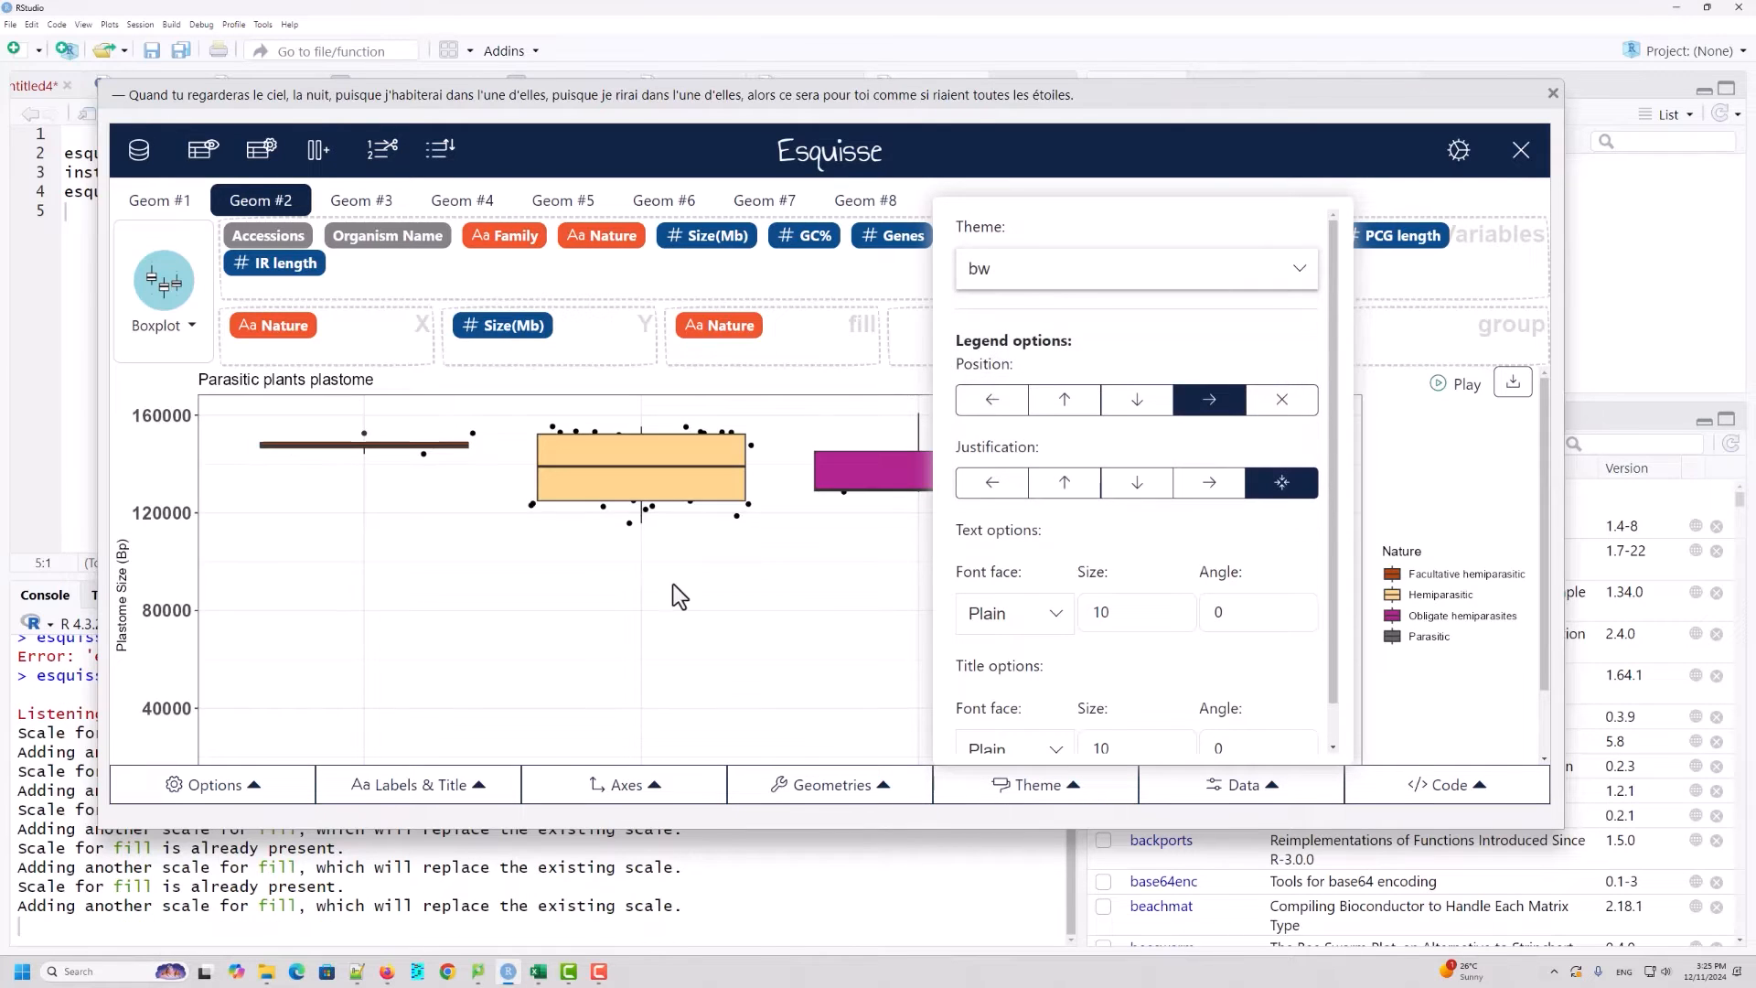
pyautogui.scroll(-1, 637, 587)
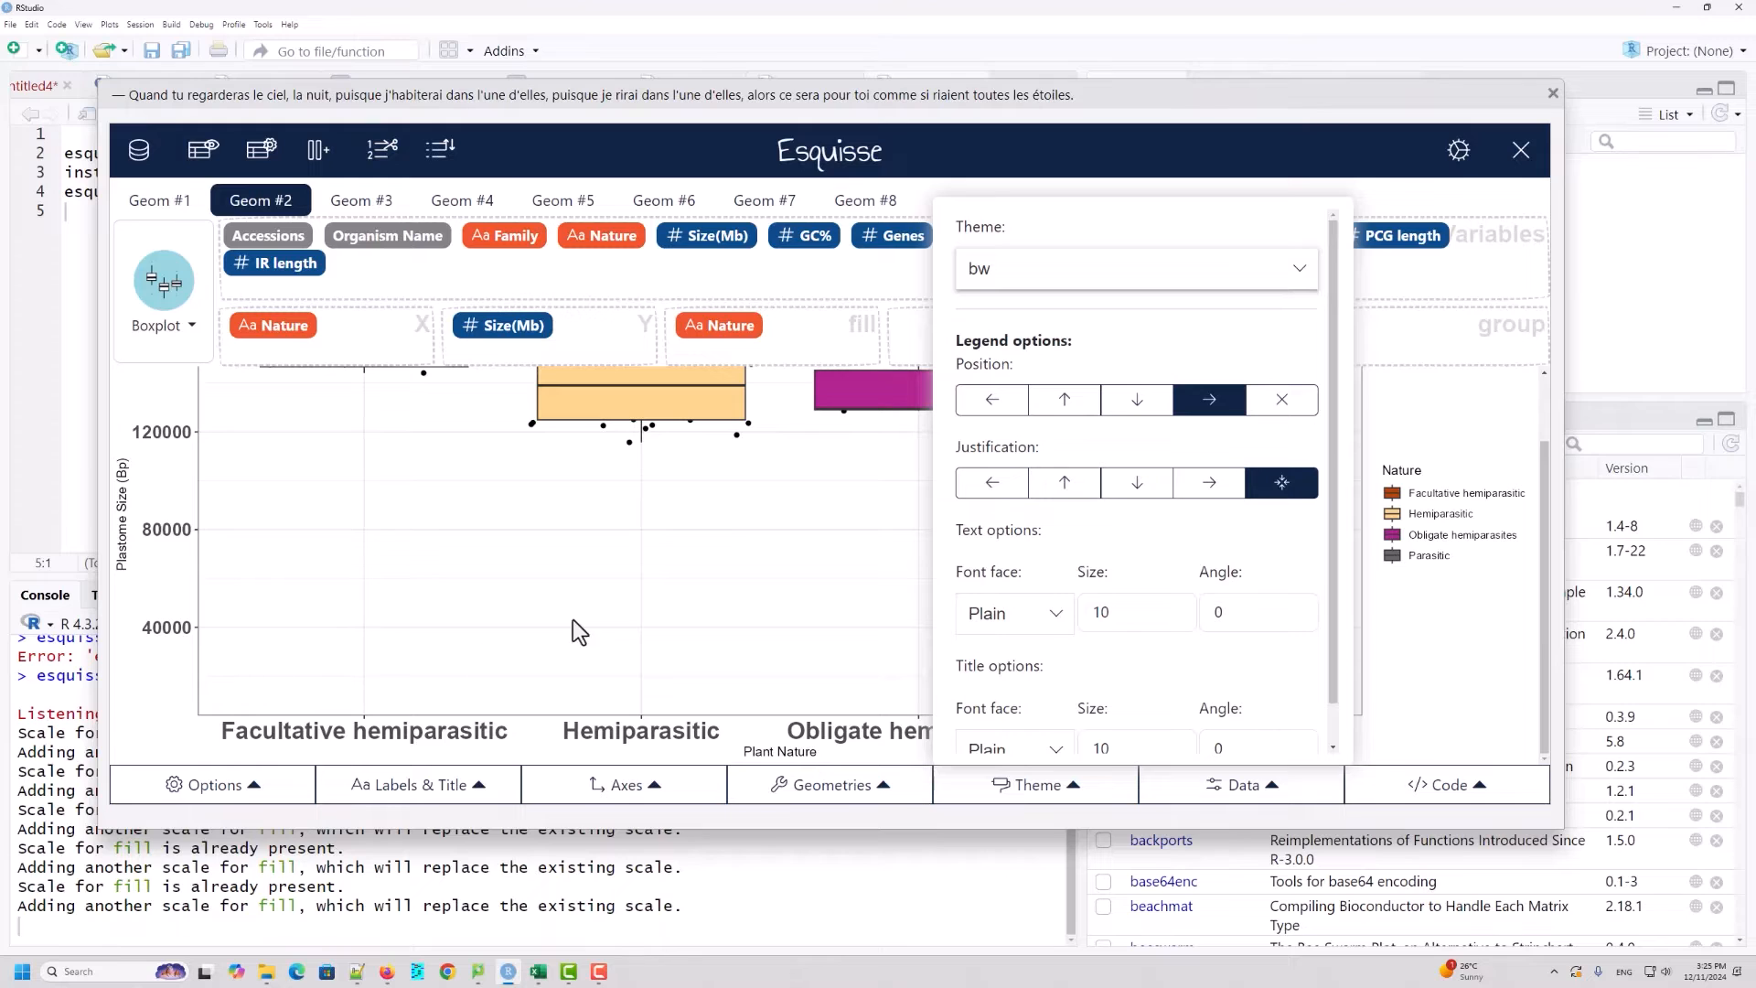
pyautogui.click(1453, 441)
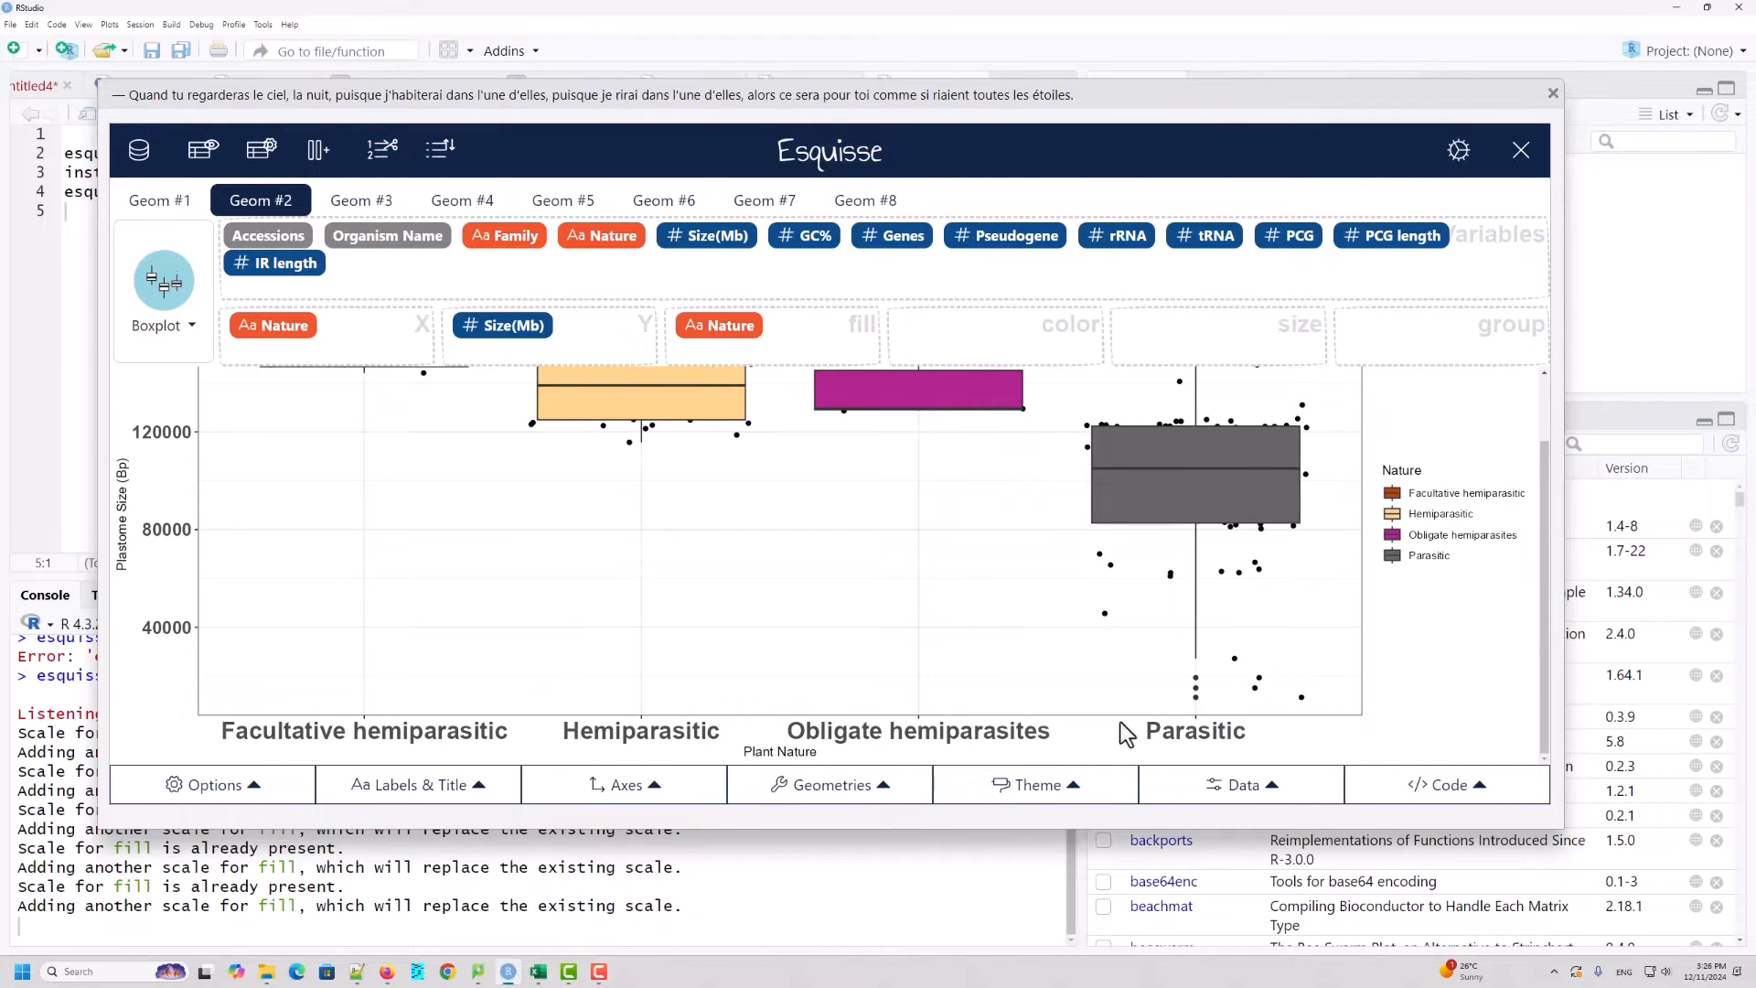
pyautogui.scroll(1, 1342, 478)
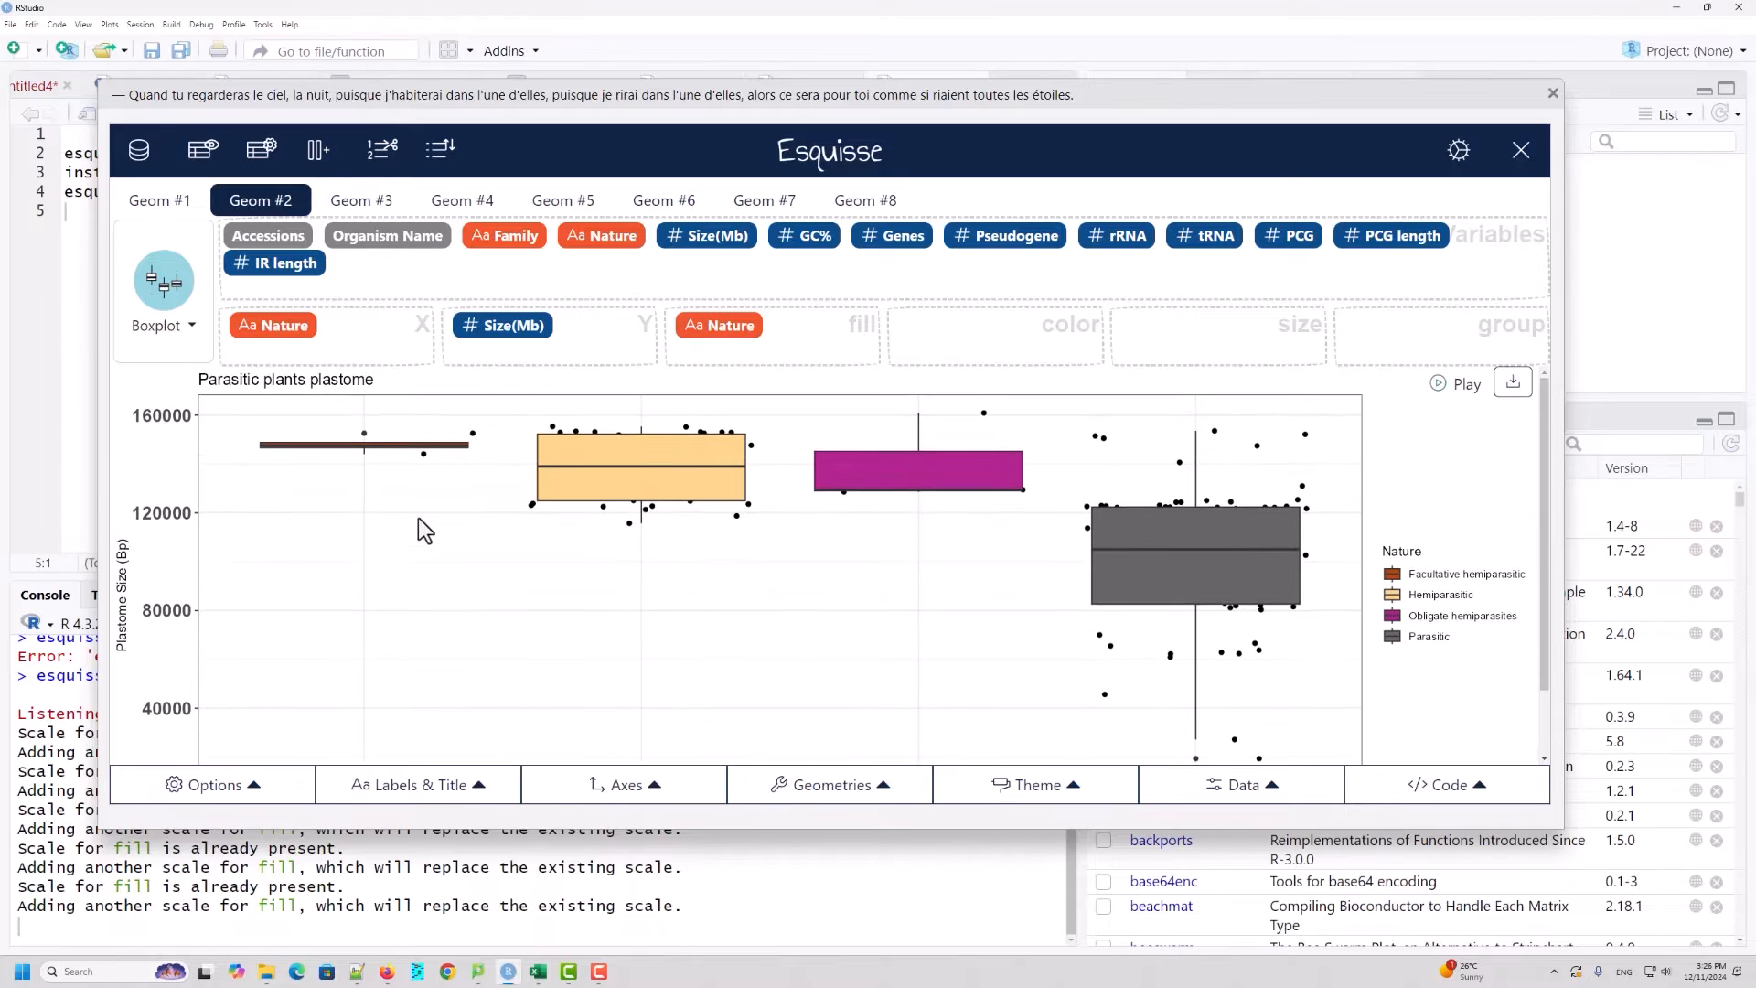
pyautogui.scroll(-1, 998, 548)
pyautogui.scroll(1, 770, 580)
# Step: Switch the plot theme to classic
pyautogui.click(1090, 795)
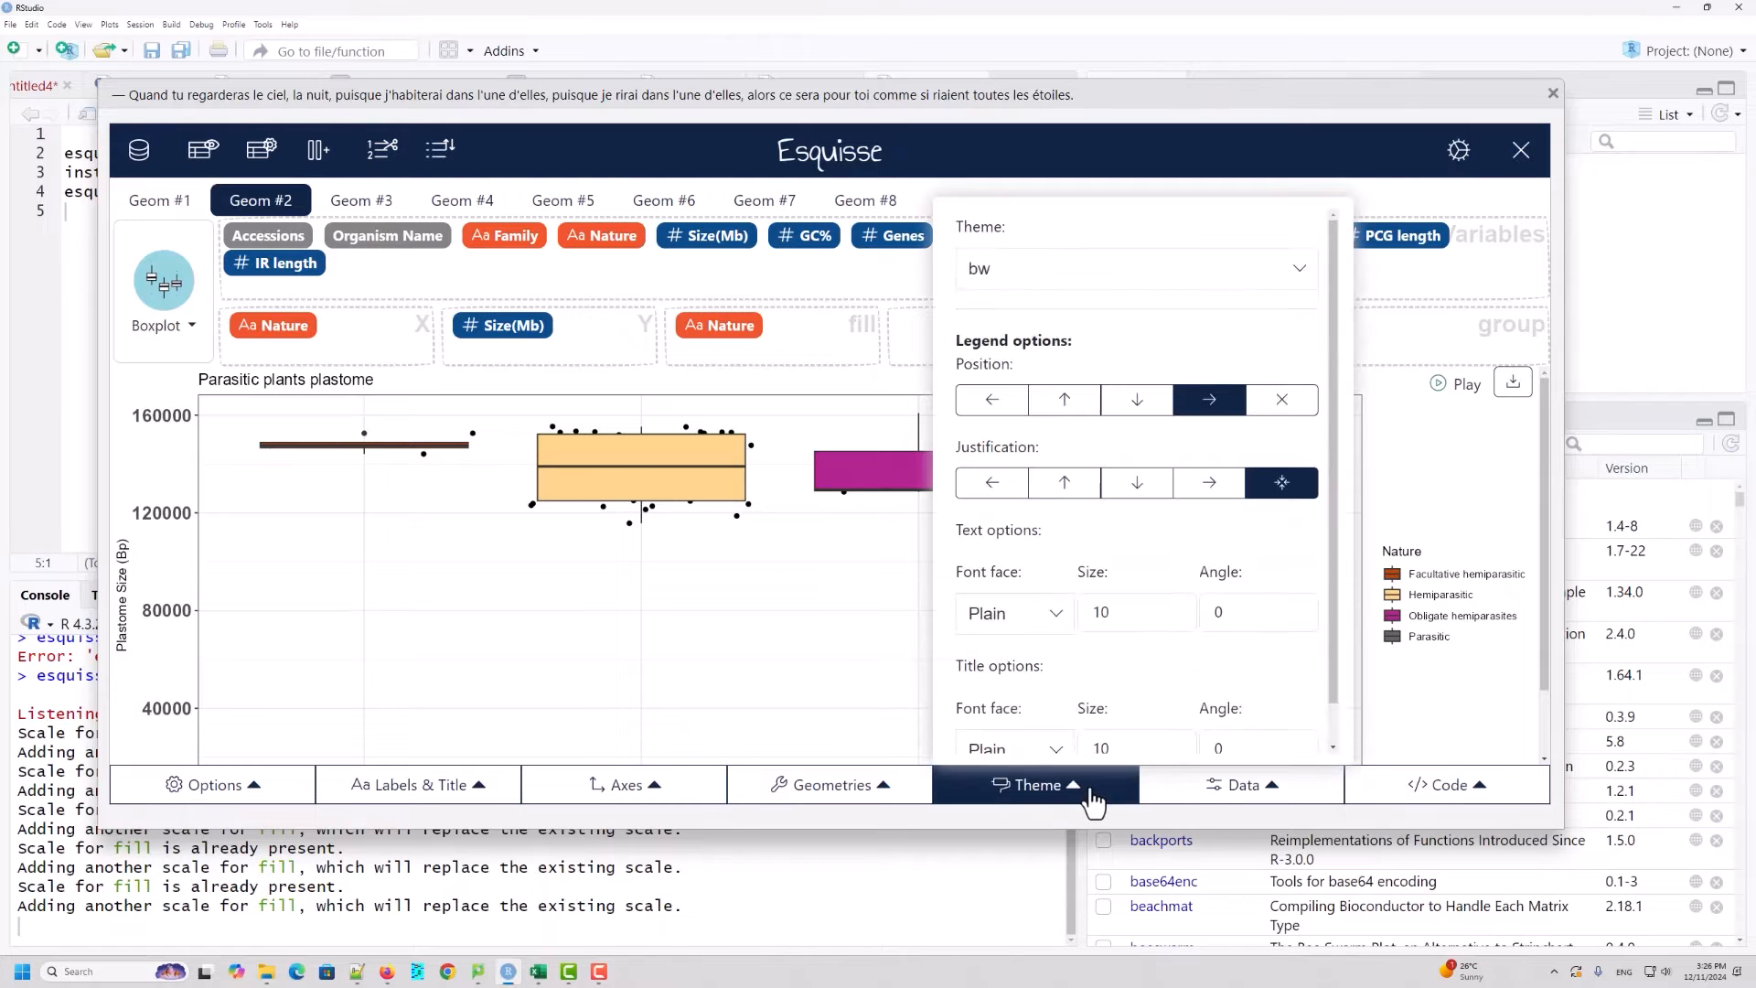
pyautogui.click(1158, 272)
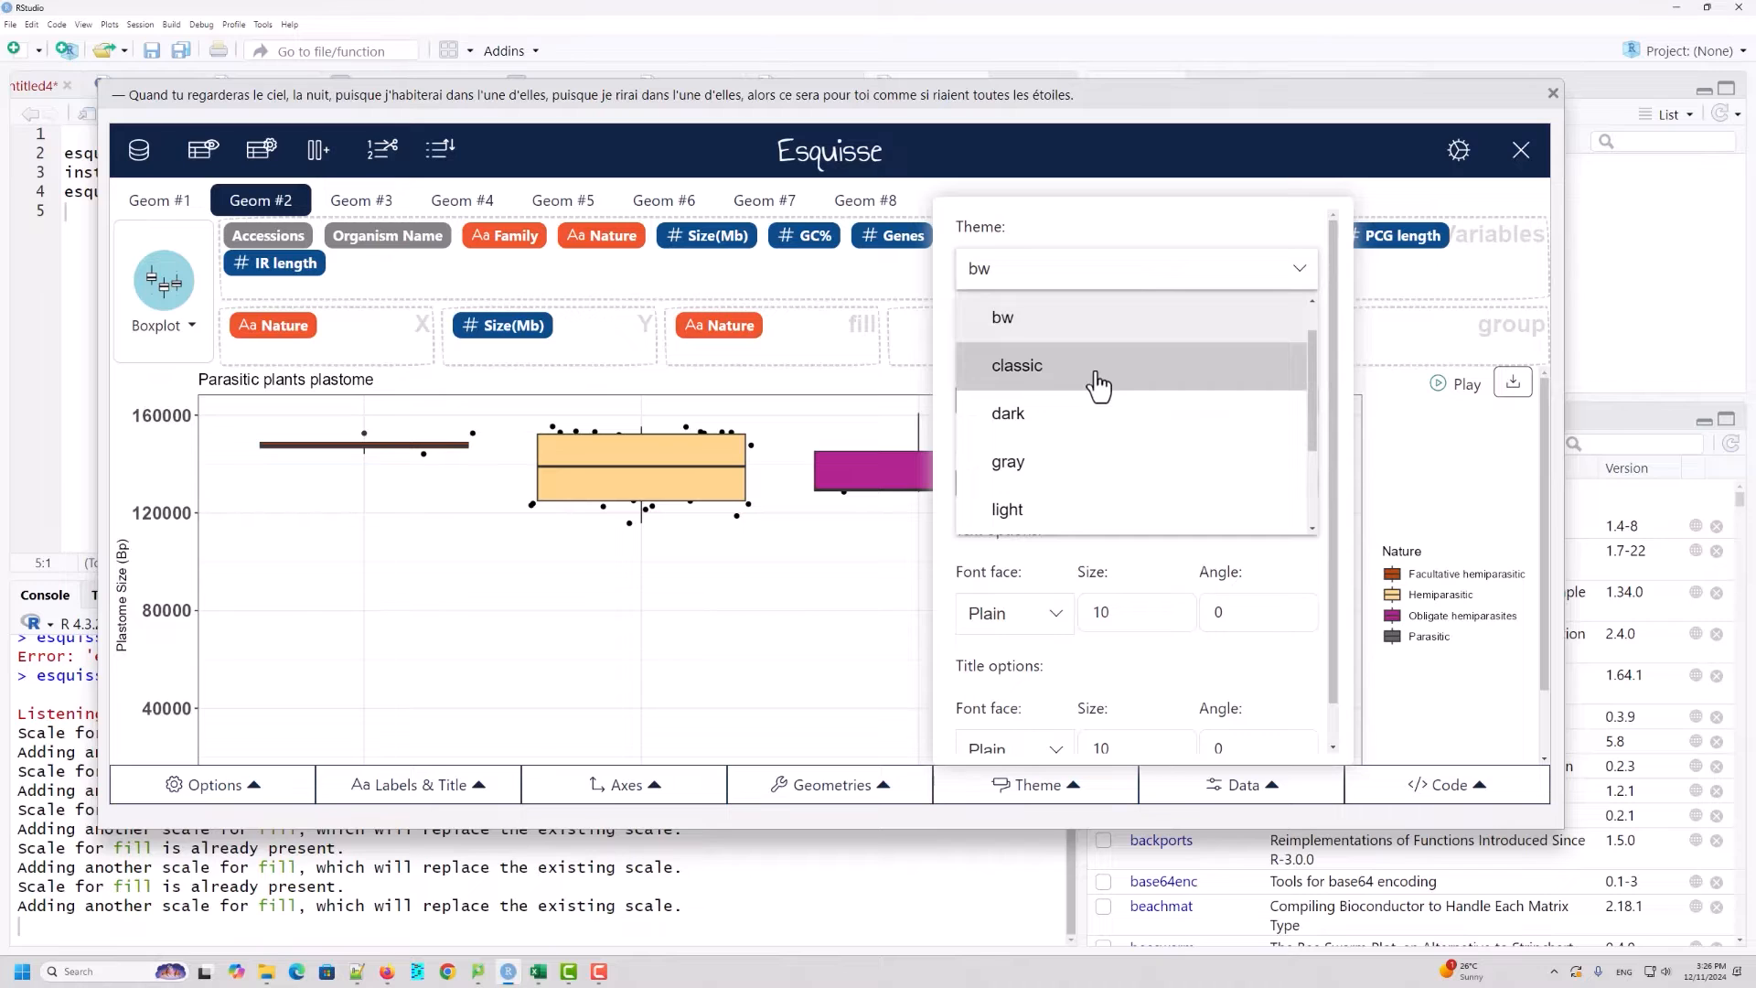
pyautogui.click(1098, 384)
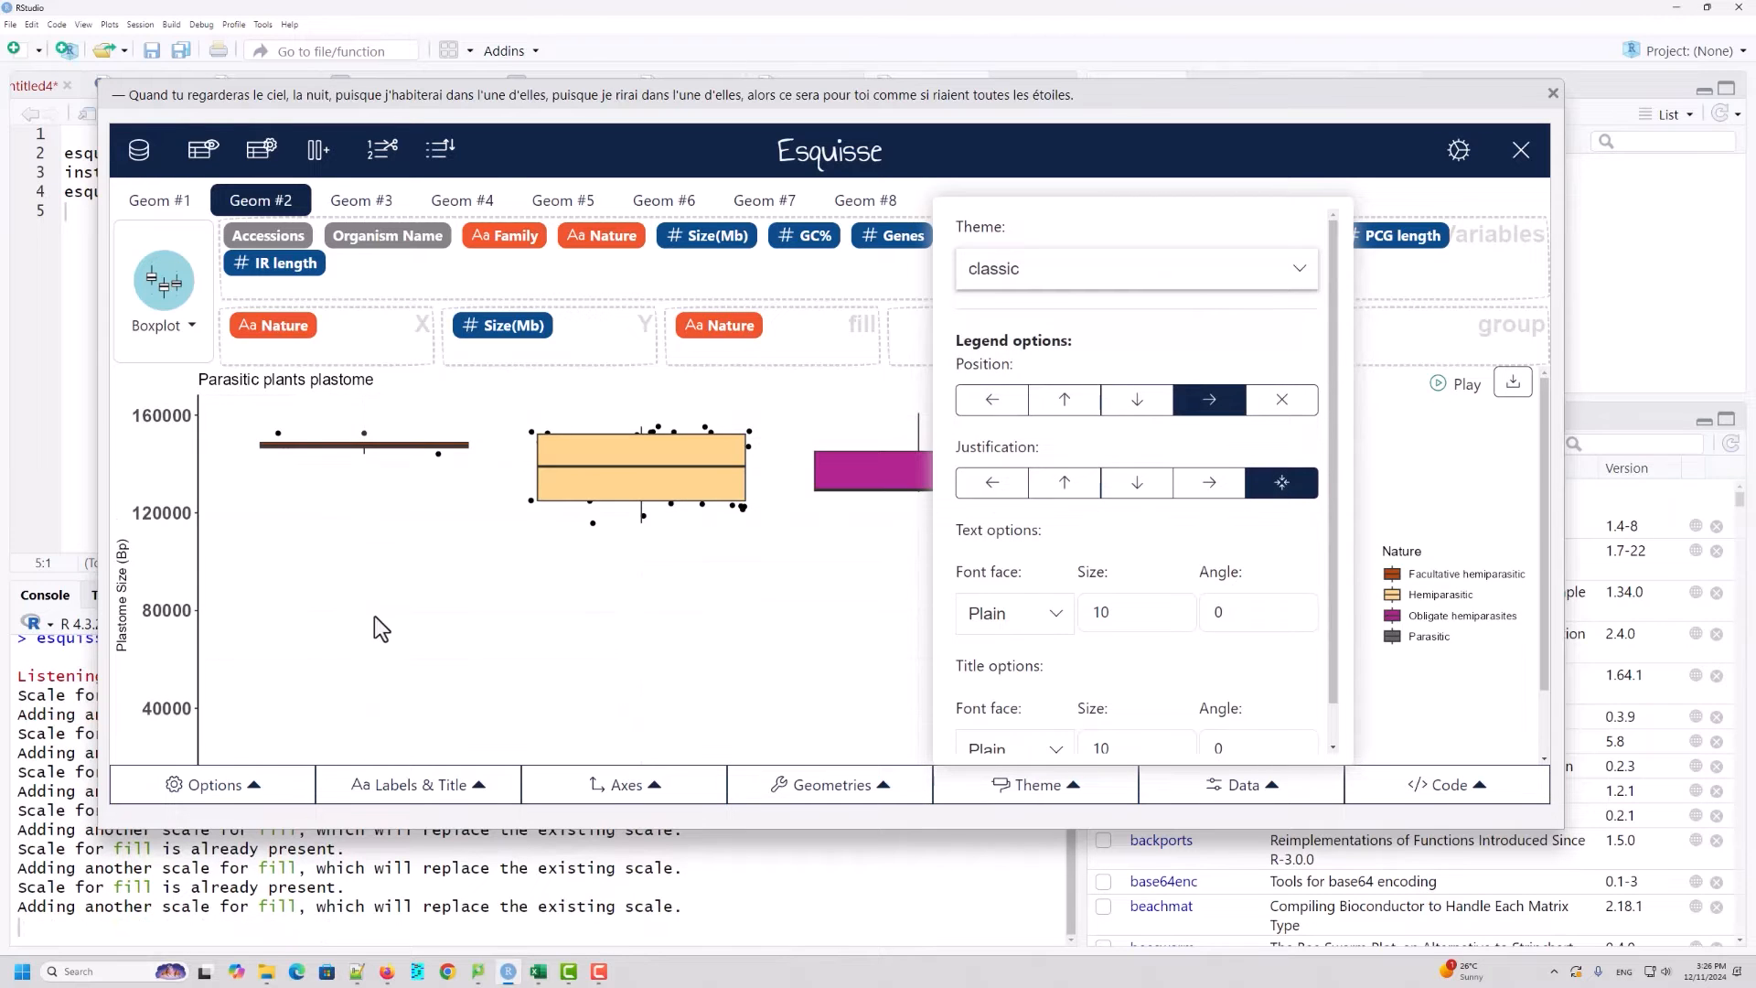
pyautogui.scroll(-1, 389, 621)
pyautogui.click(146, 712)
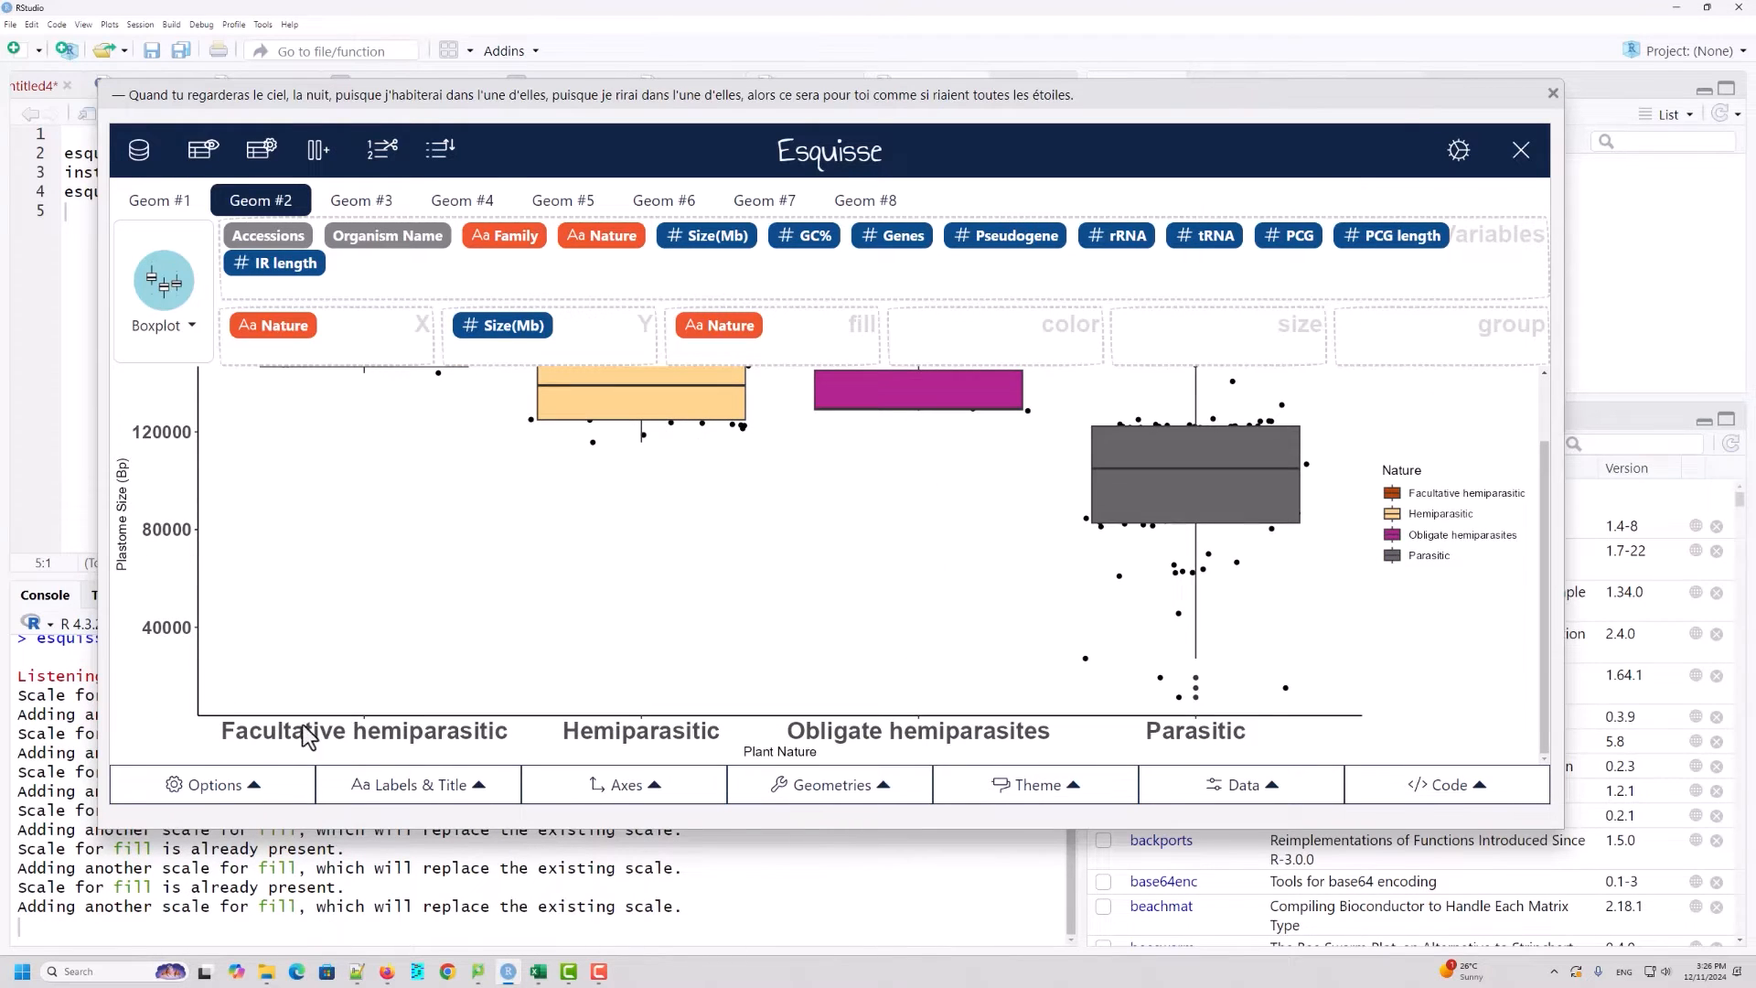
pyautogui.scroll(1, 1263, 475)
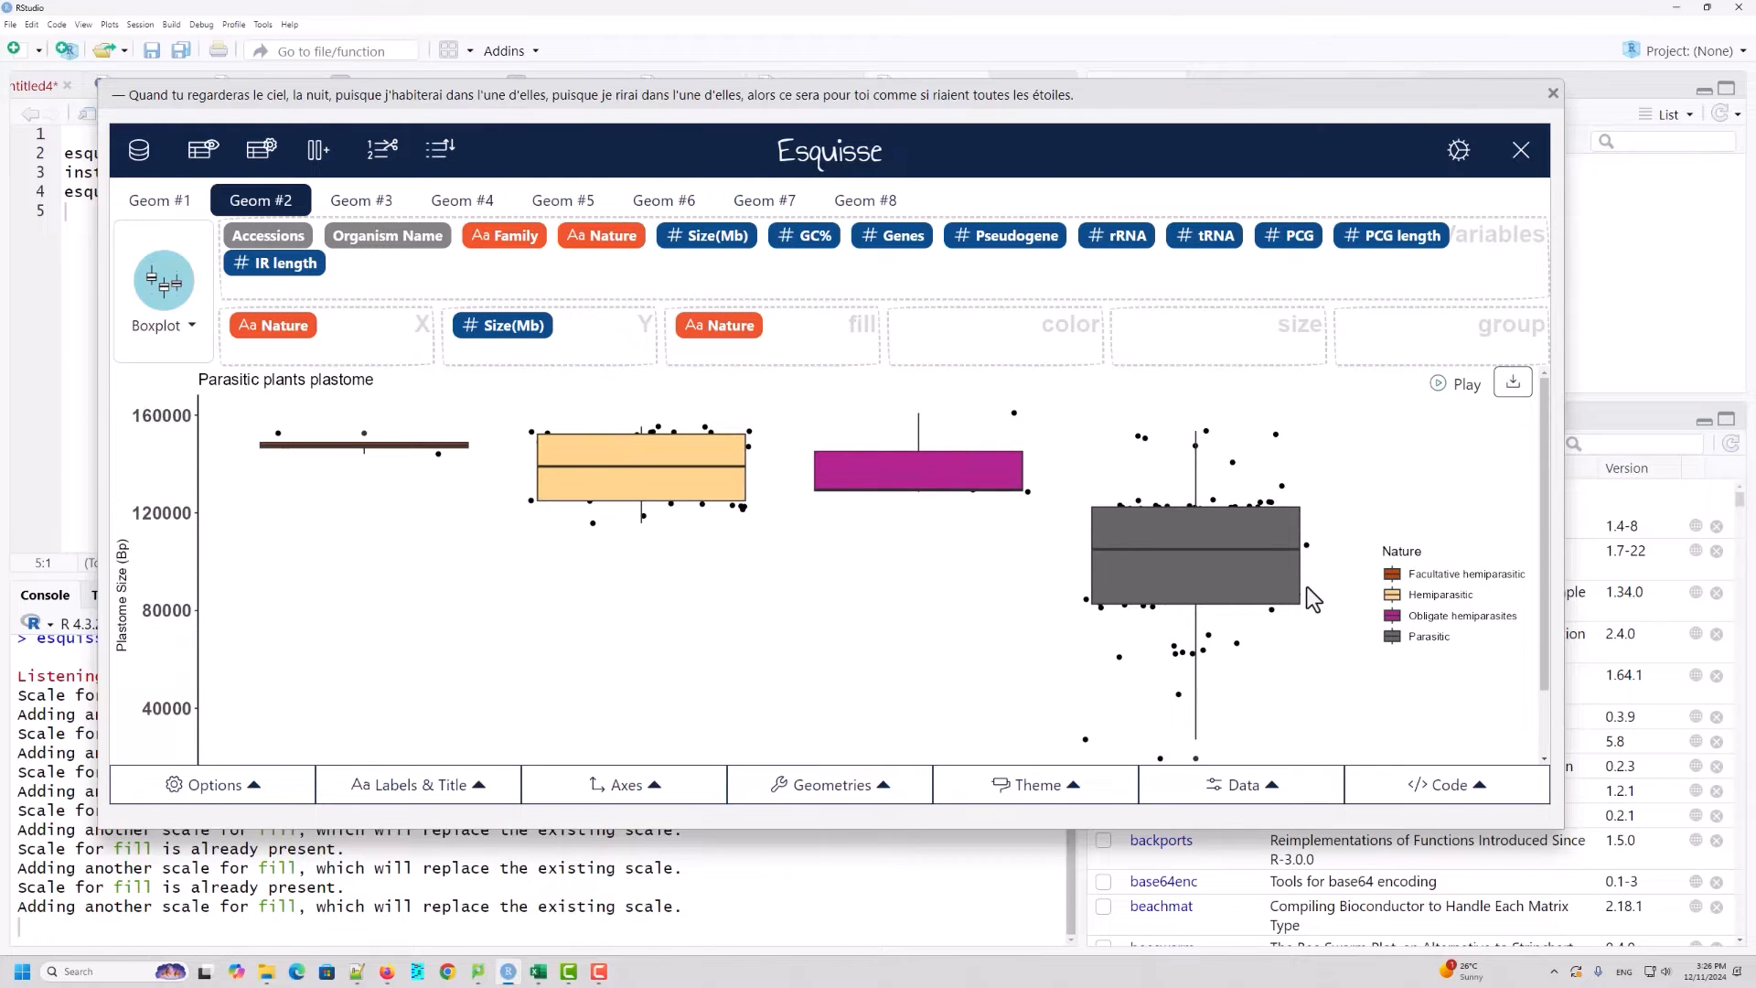
# Step: Try the gray theme on the plot
pyautogui.click(1041, 798)
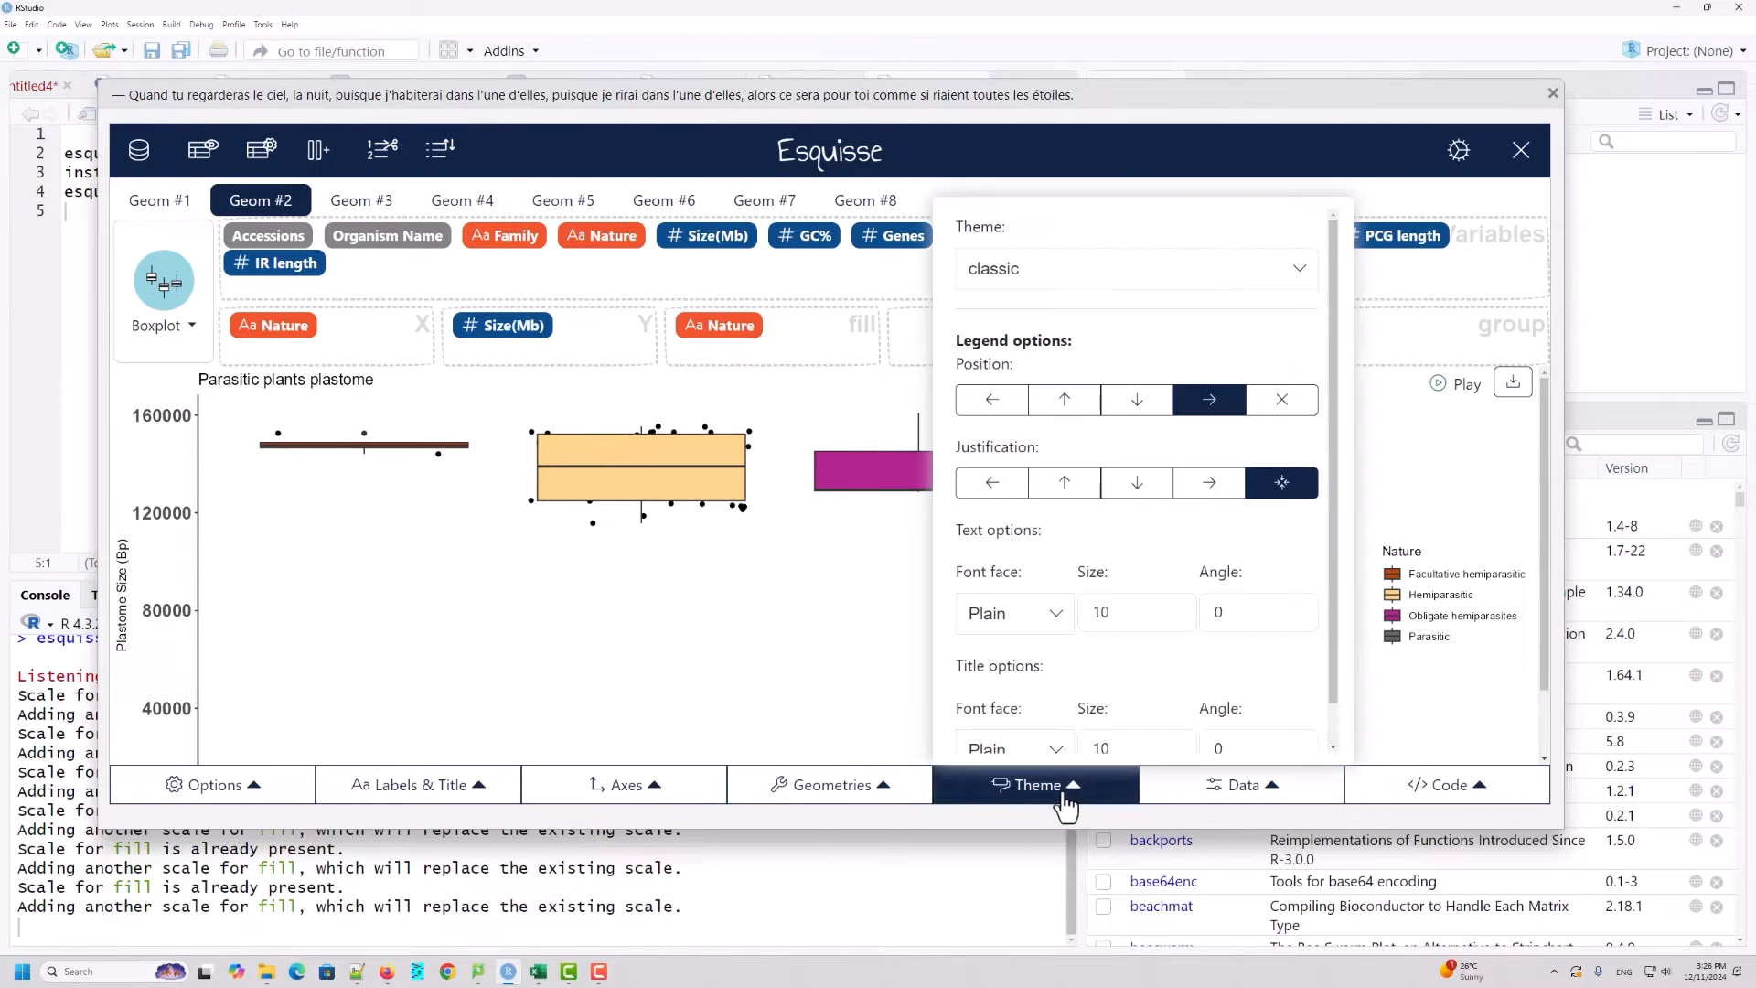
pyautogui.click(1067, 279)
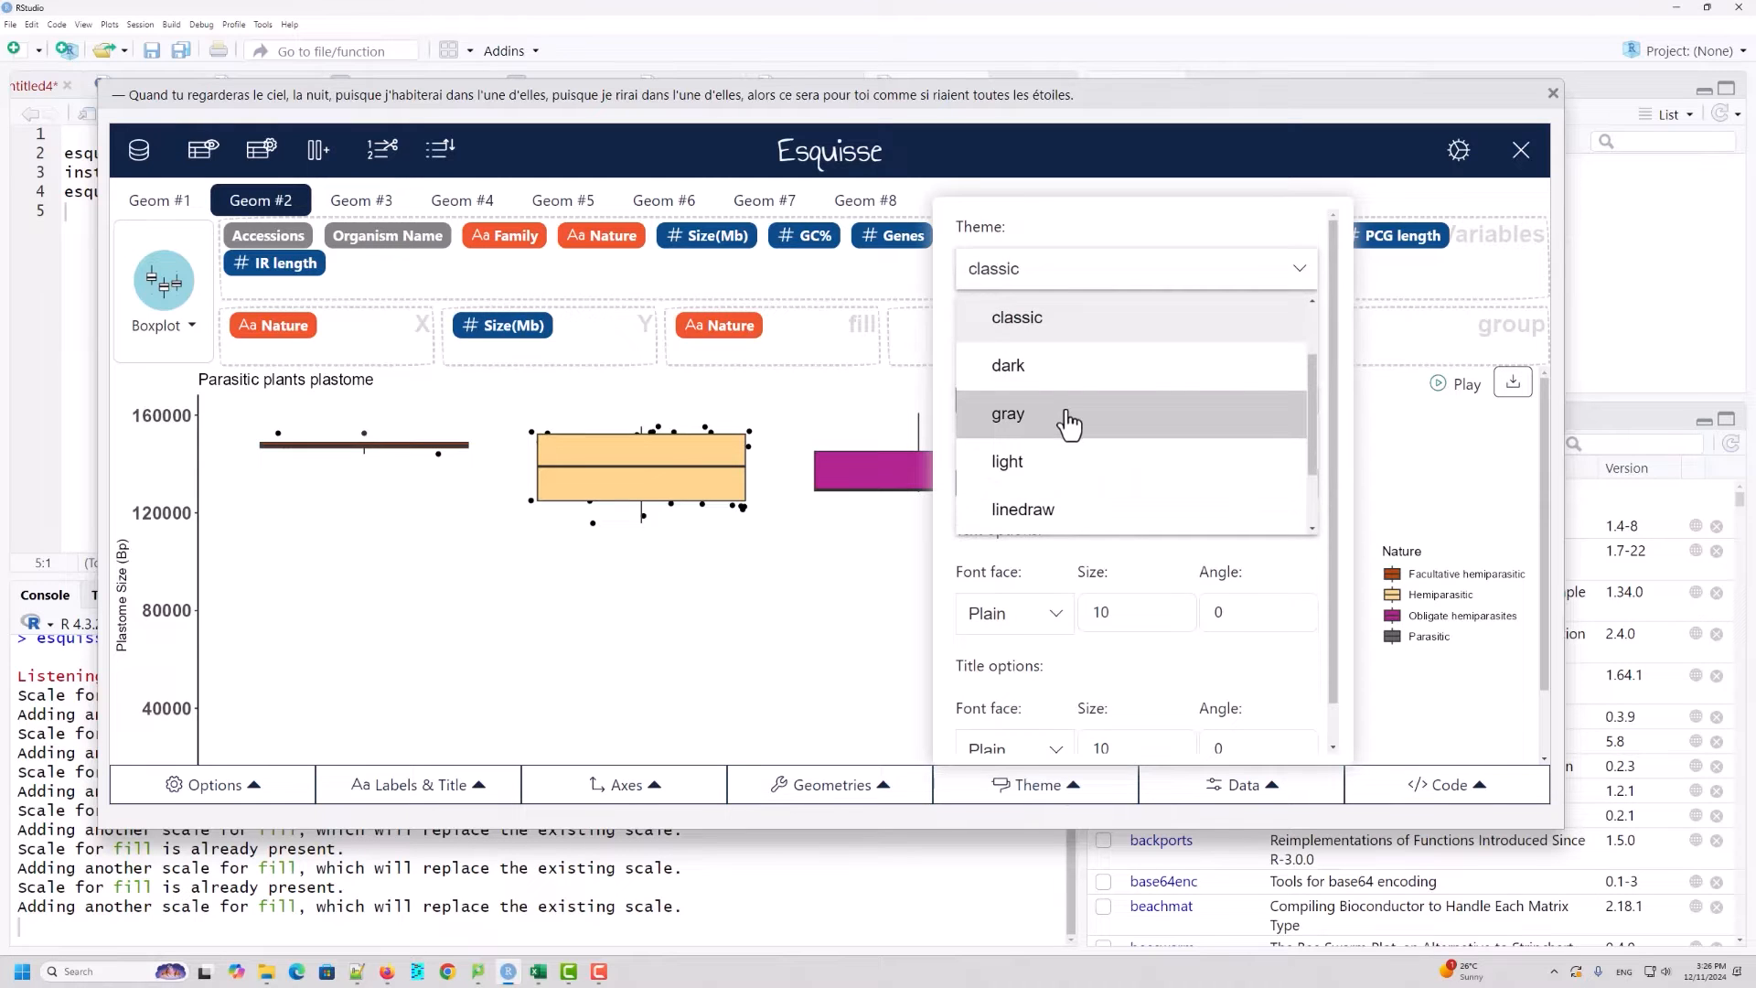
pyautogui.click(1069, 424)
pyautogui.scroll(-1, 514, 556)
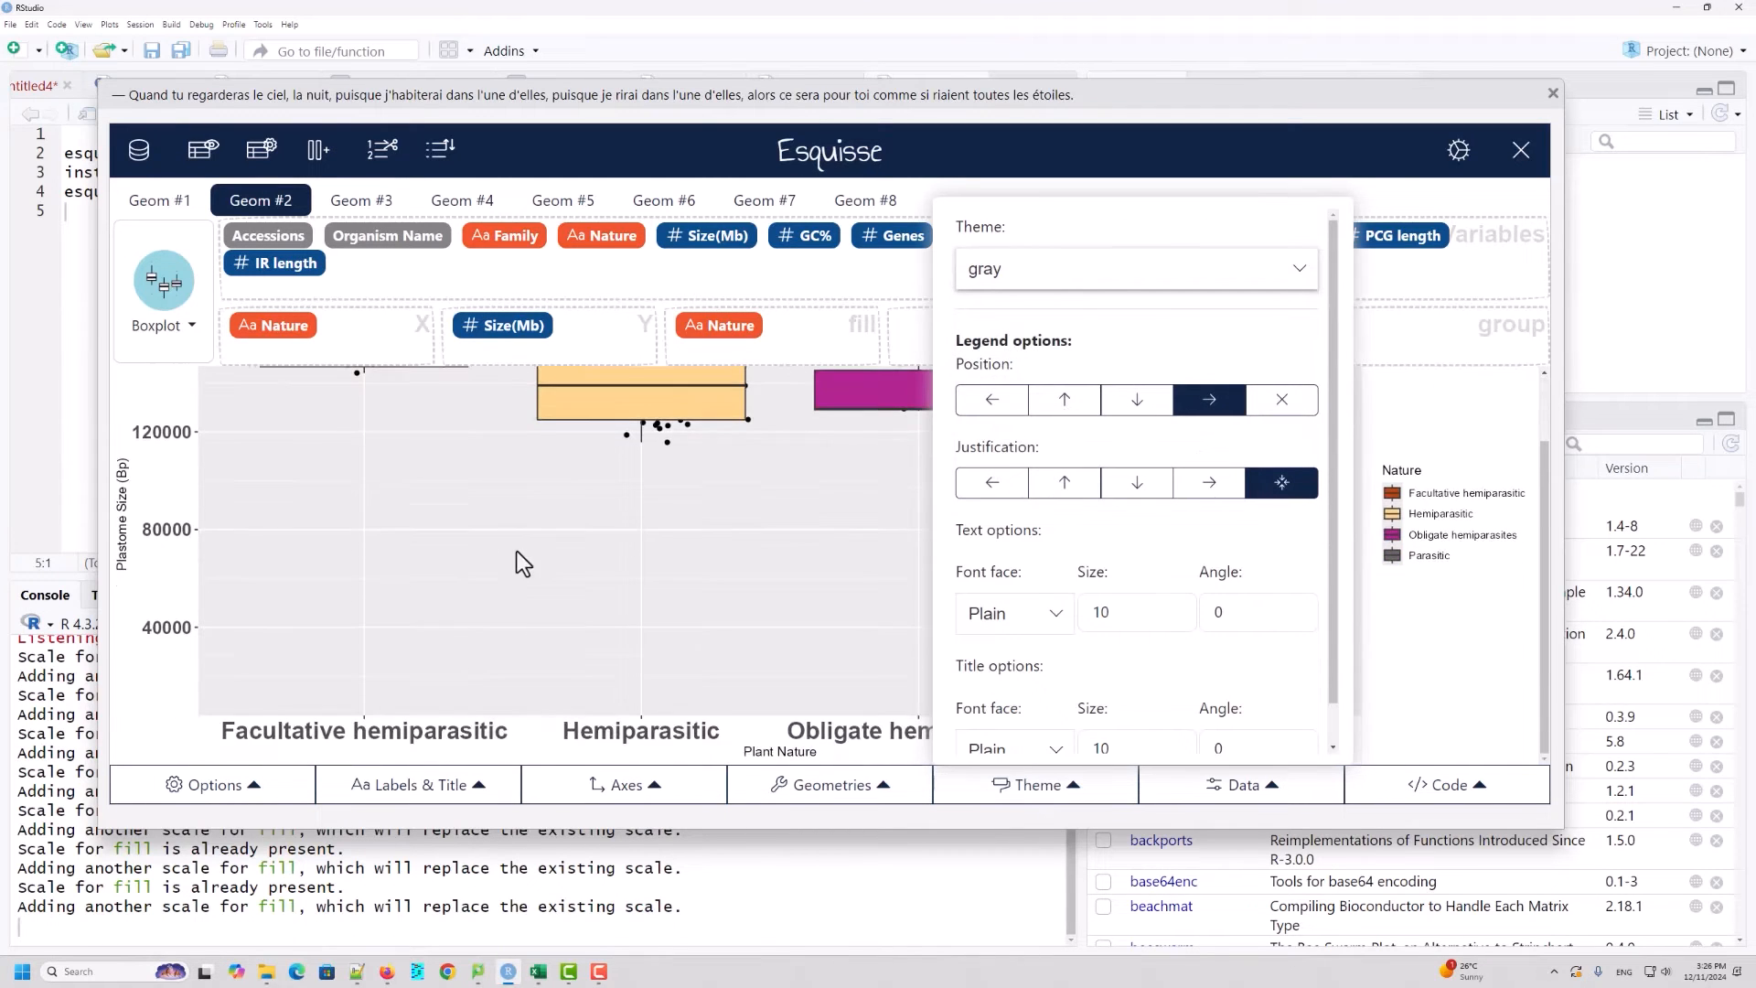
pyautogui.click(158, 700)
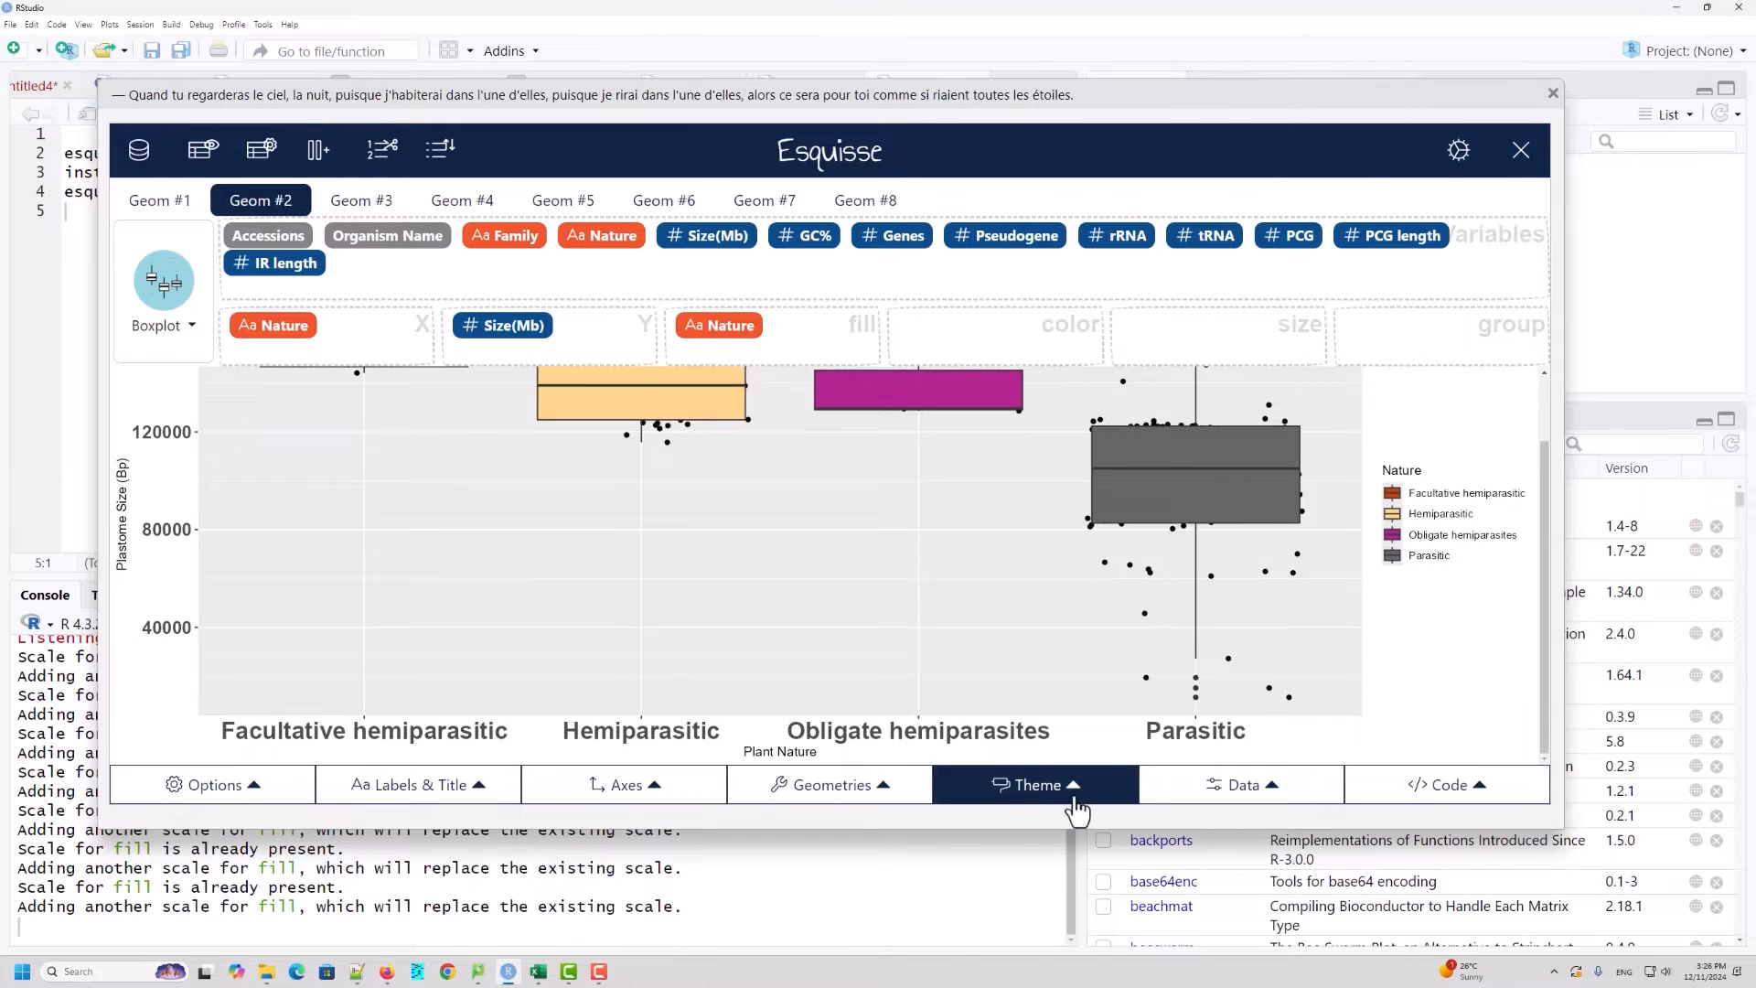
# Step: Apply the linedraw theme to the plot
pyautogui.click(1035, 785)
pyautogui.click(1175, 280)
pyautogui.scroll(-2, 1109, 470)
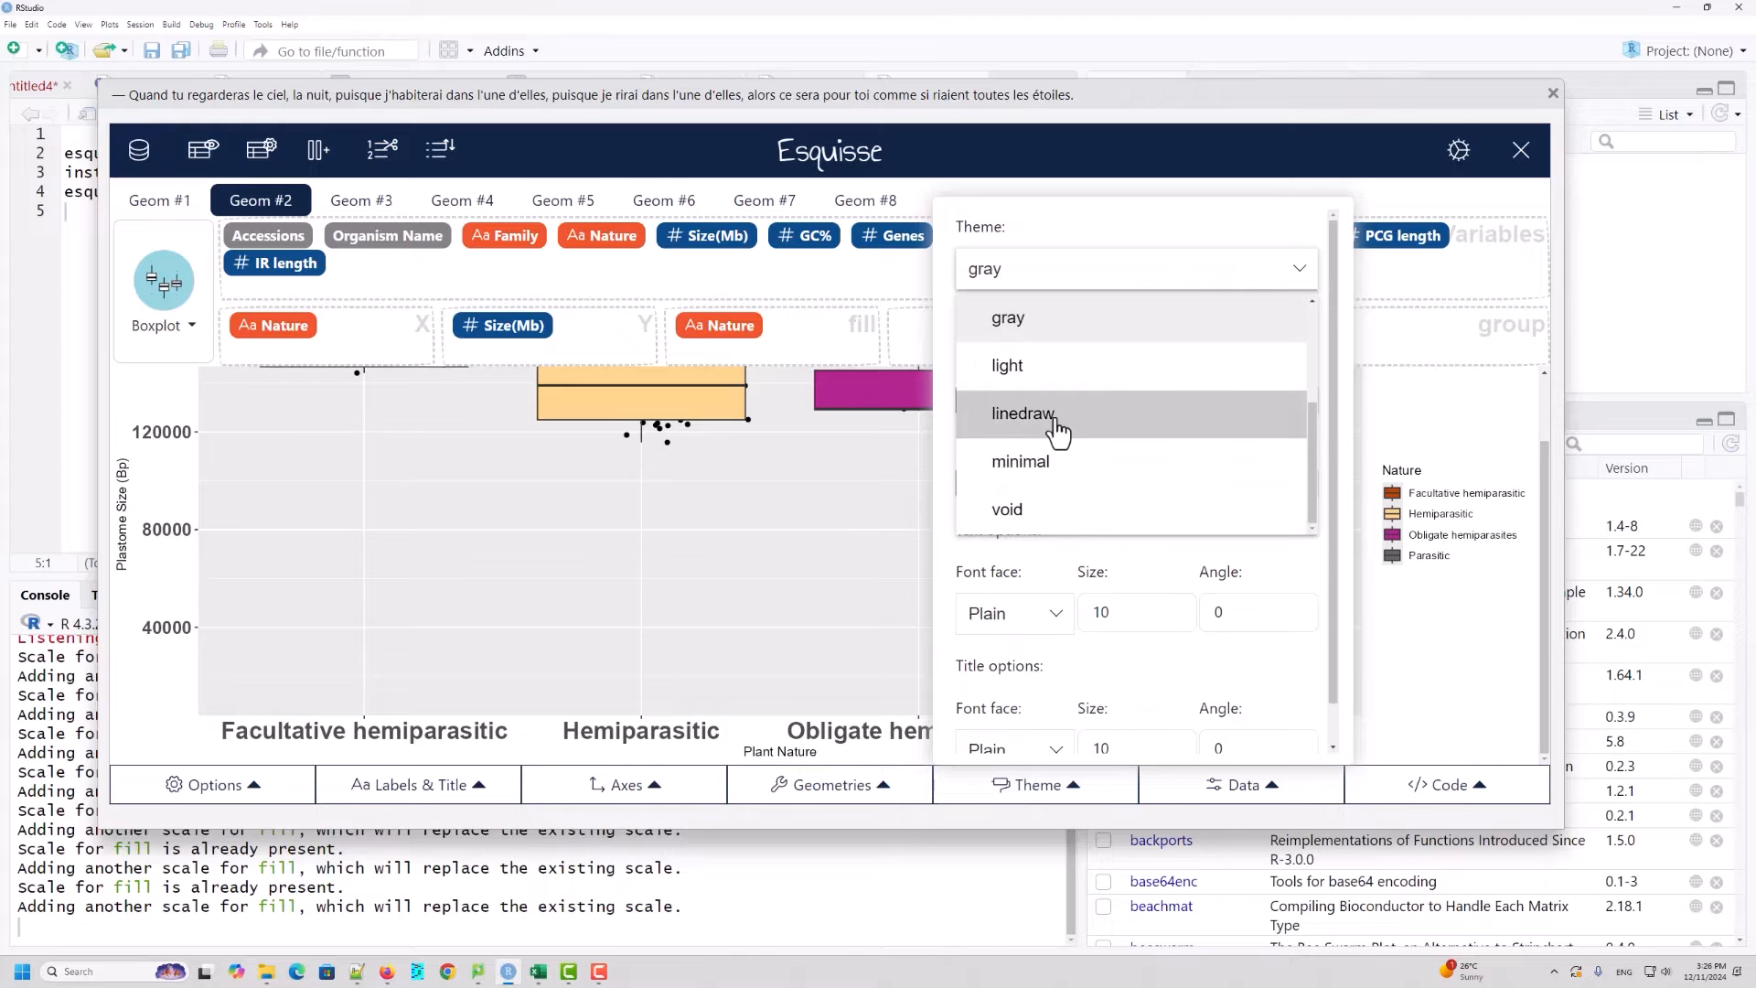
pyautogui.click(1023, 414)
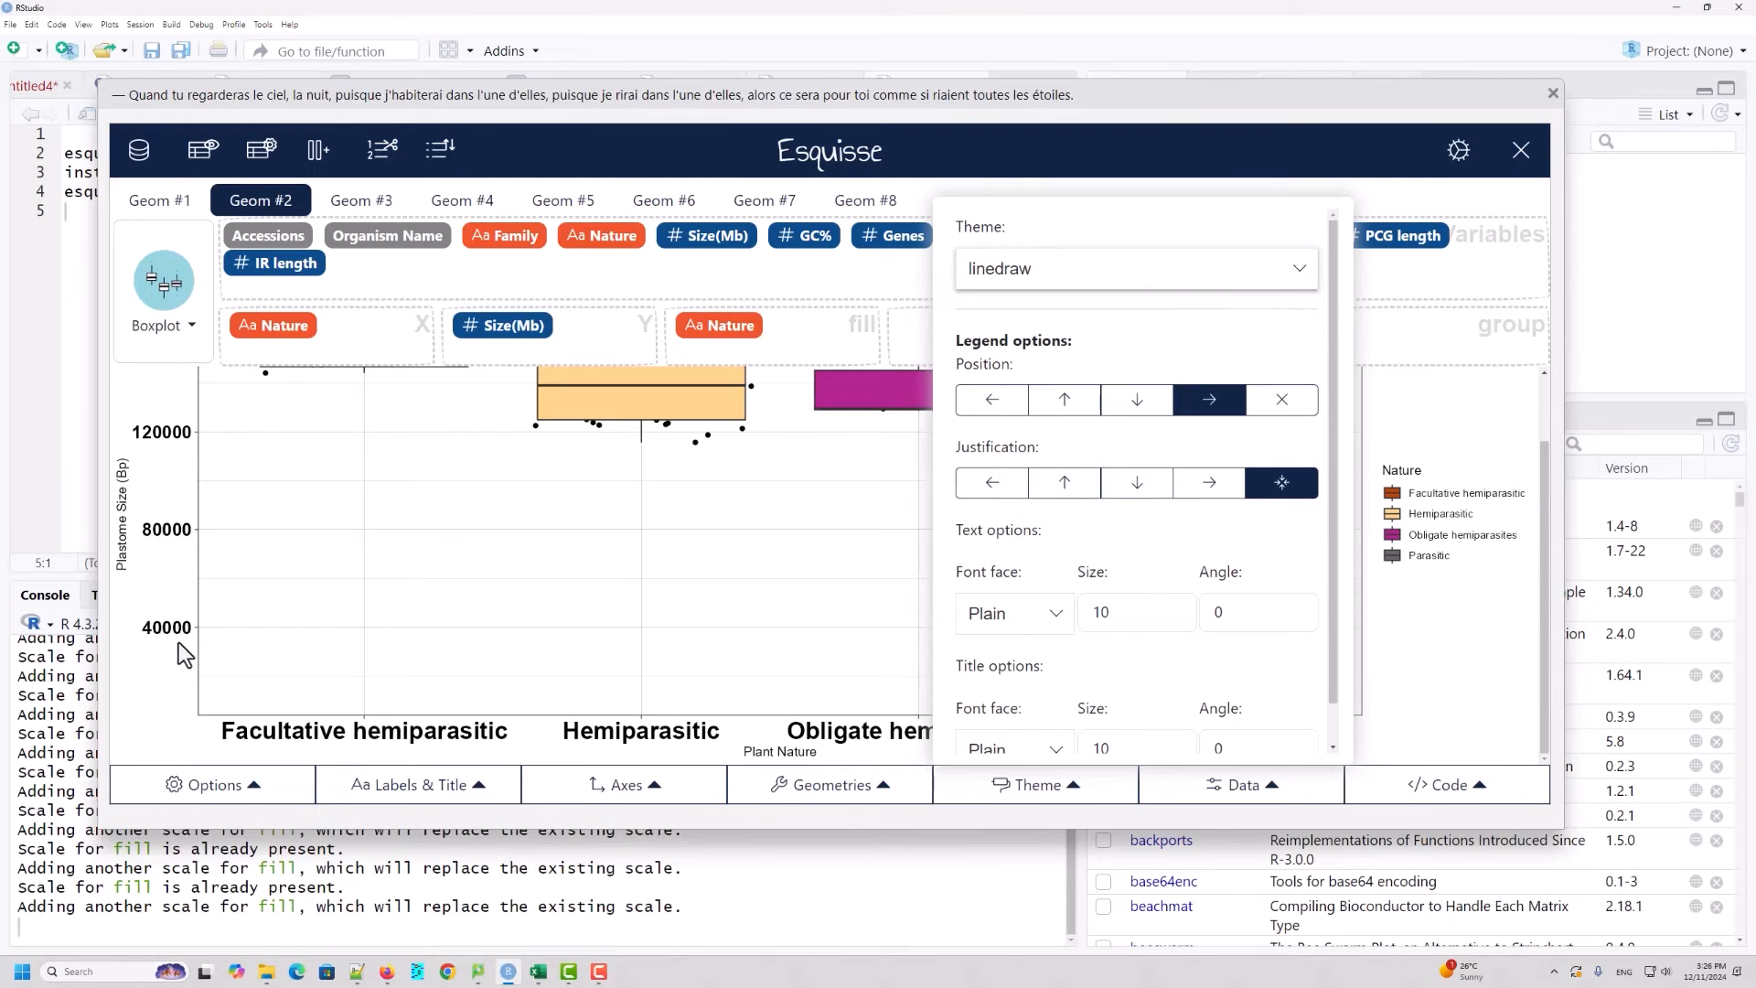
# Step: Try the void theme on the plot
pyautogui.click(1107, 283)
pyautogui.click(1058, 522)
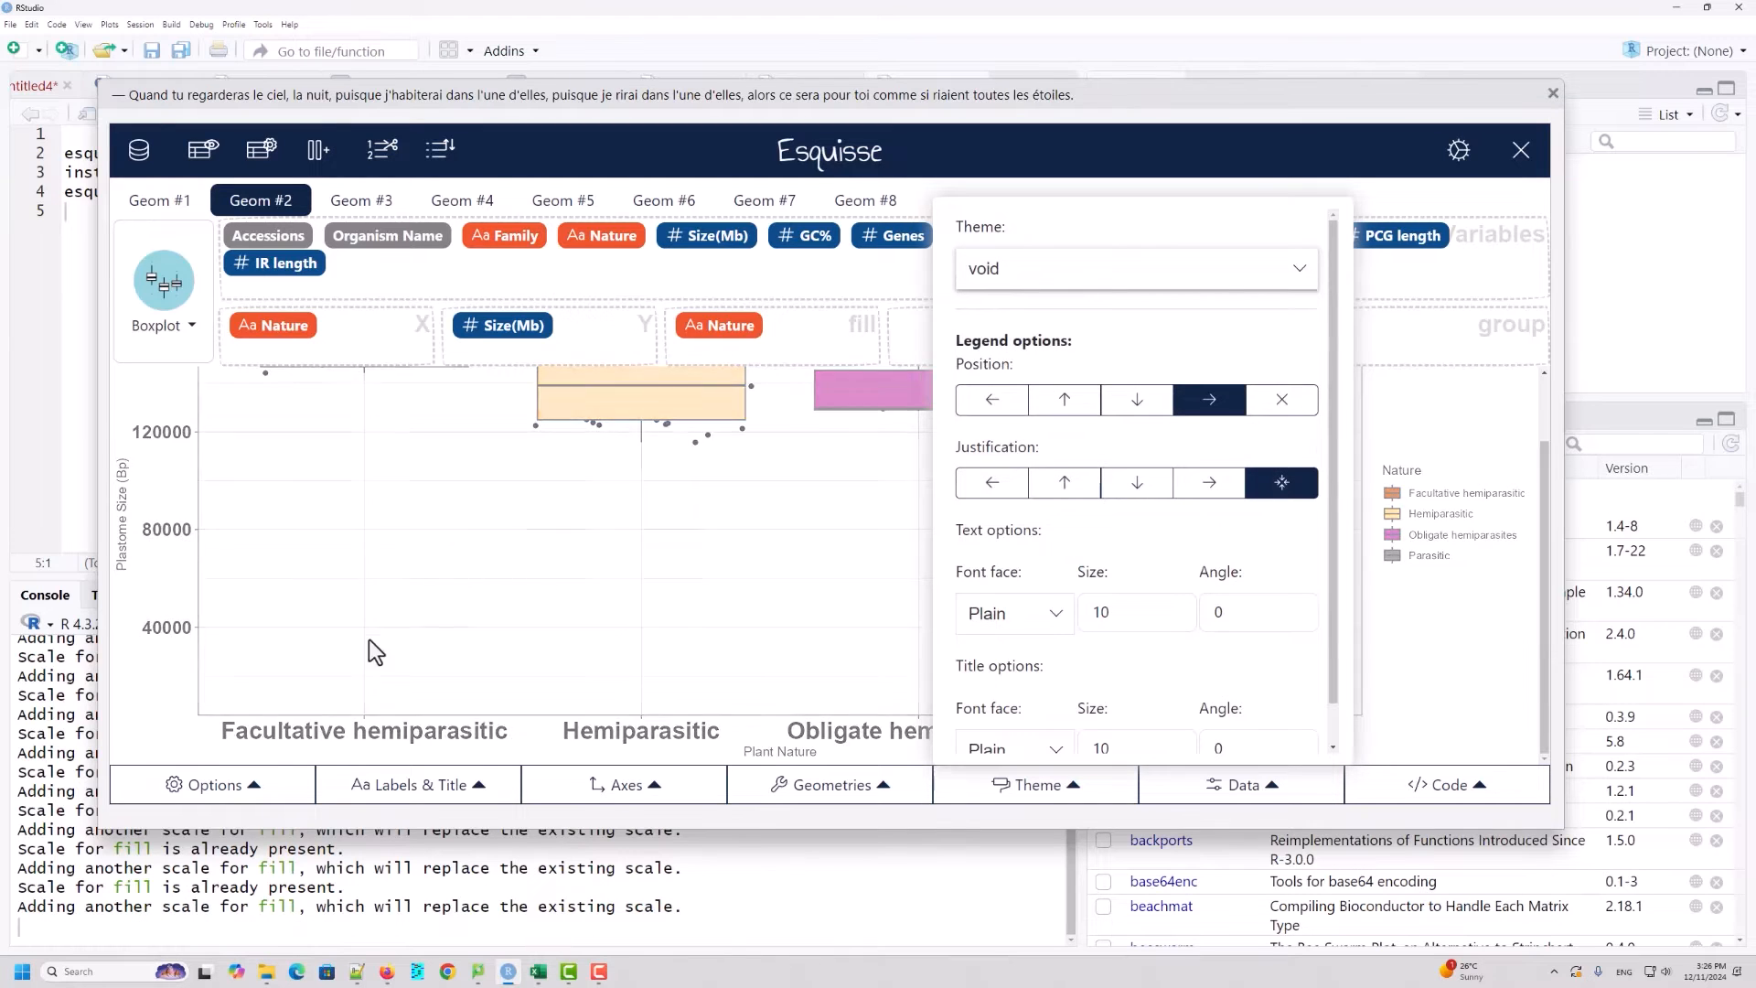
pyautogui.click(562, 653)
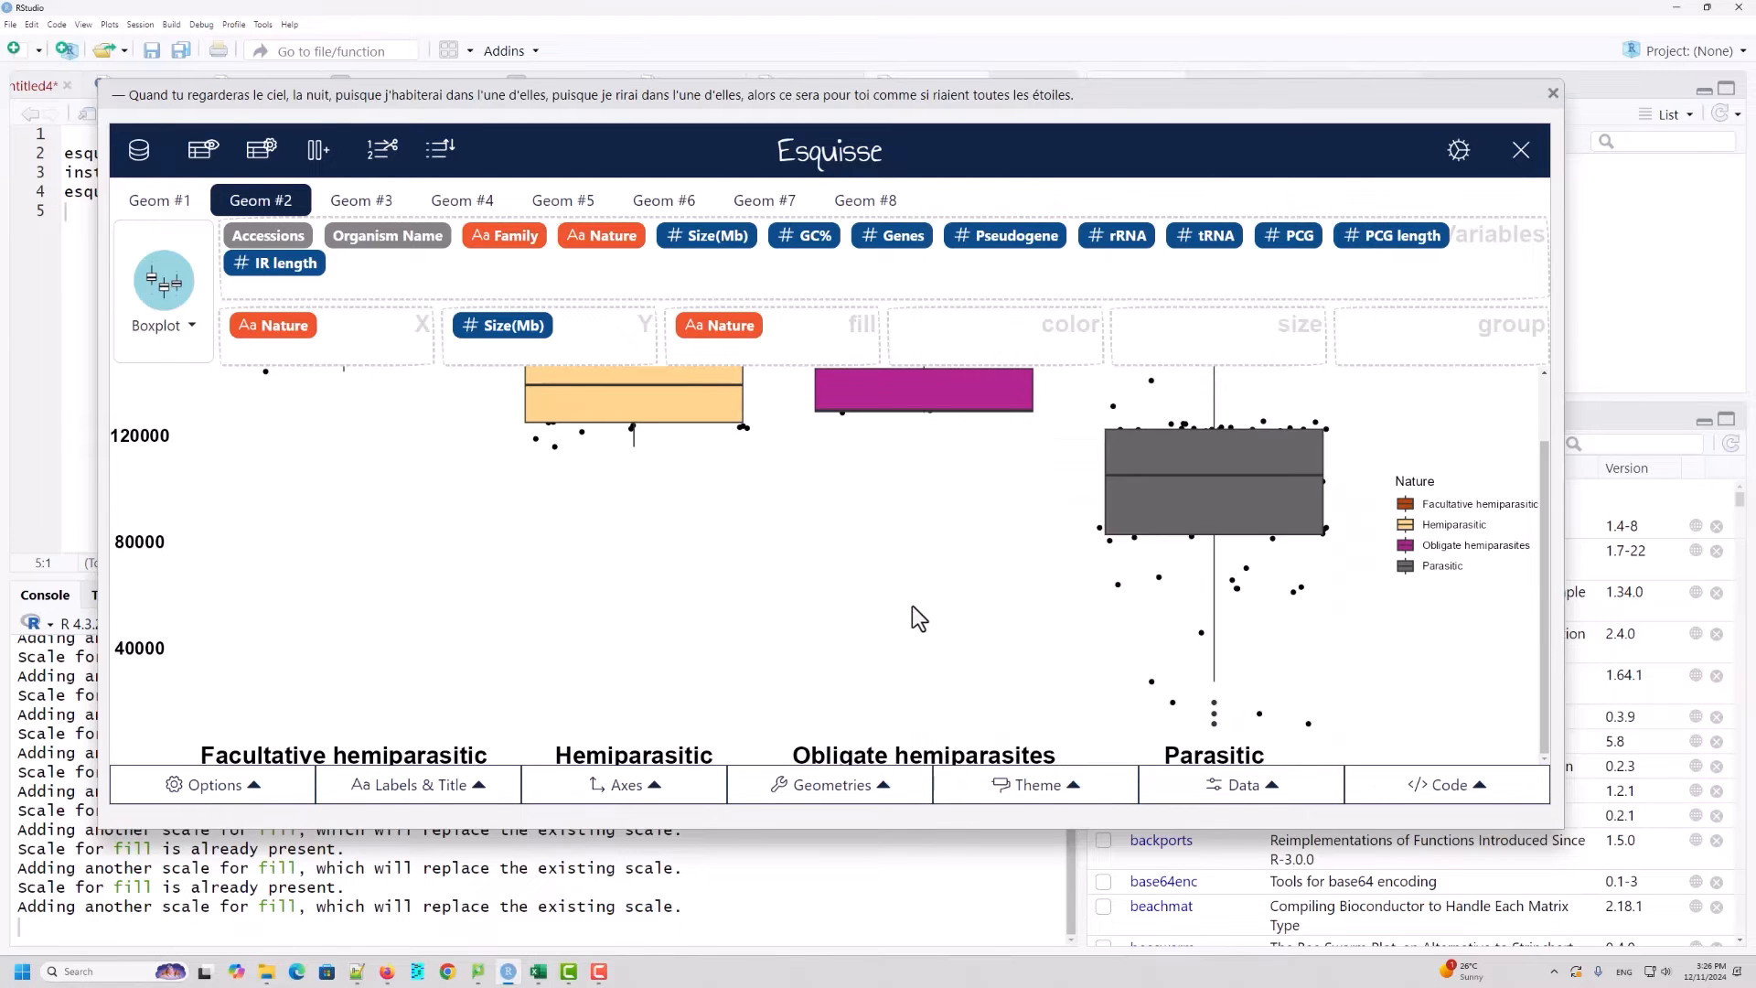
pyautogui.scroll(2, 778, 567)
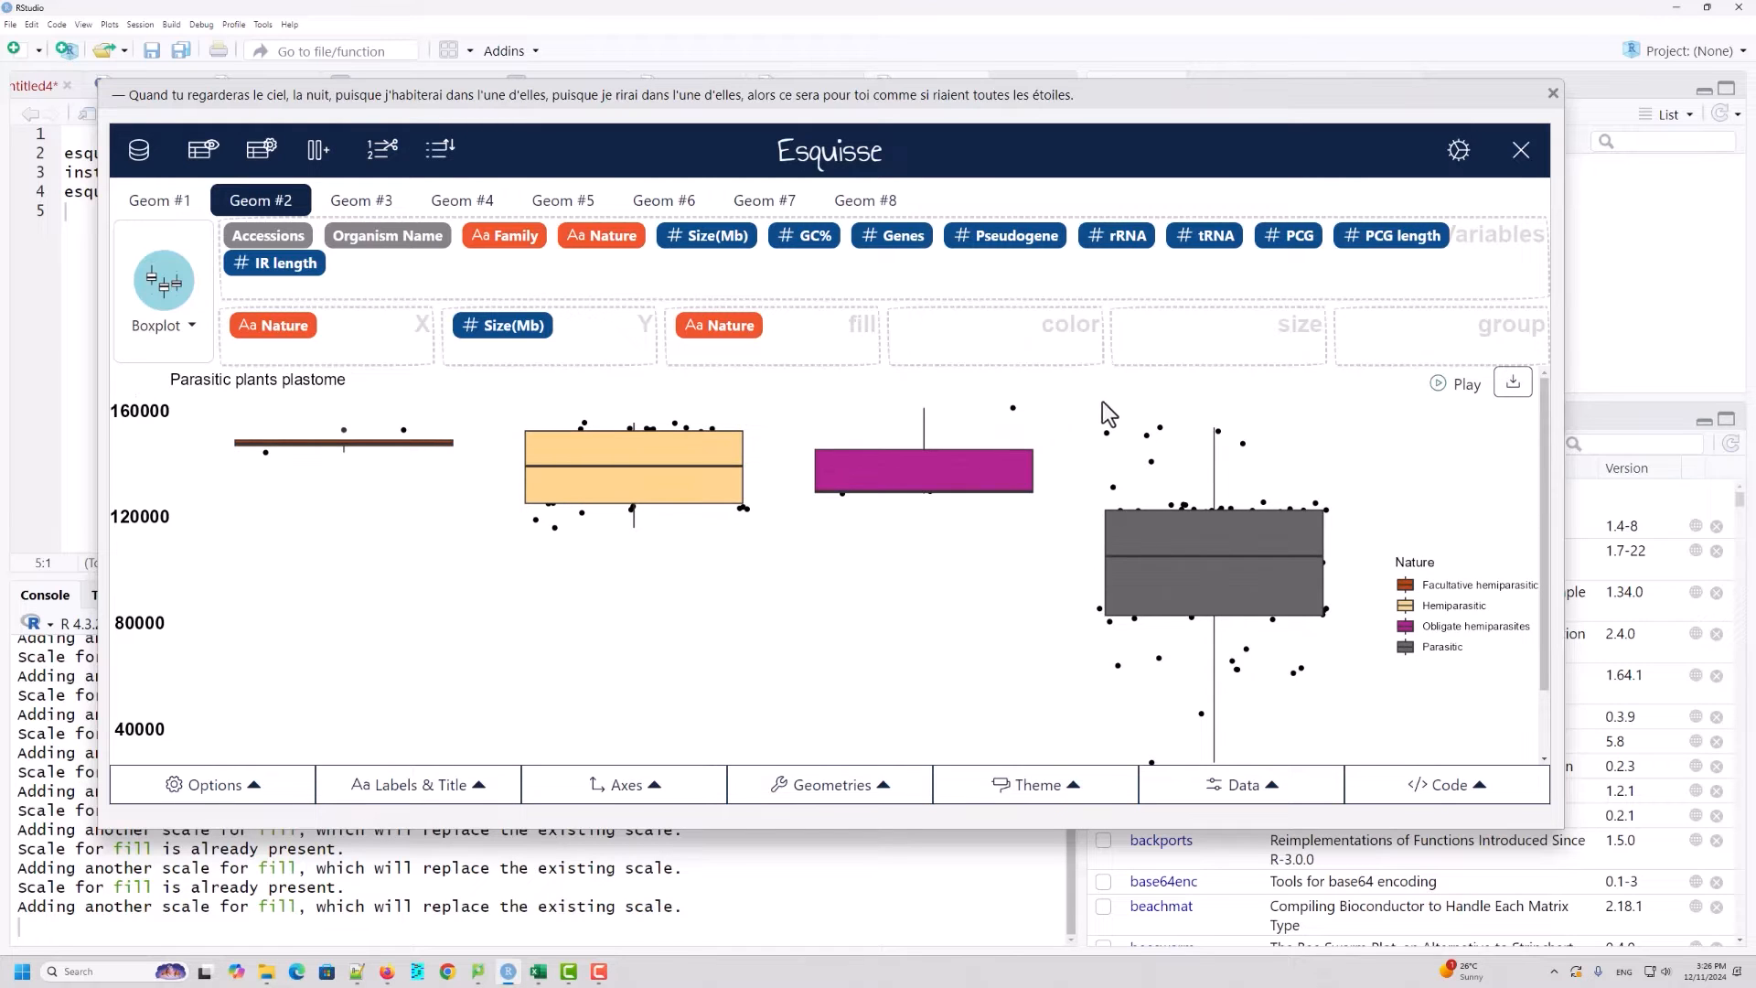
# Step: Return the plot to the bw theme
pyautogui.click(1034, 785)
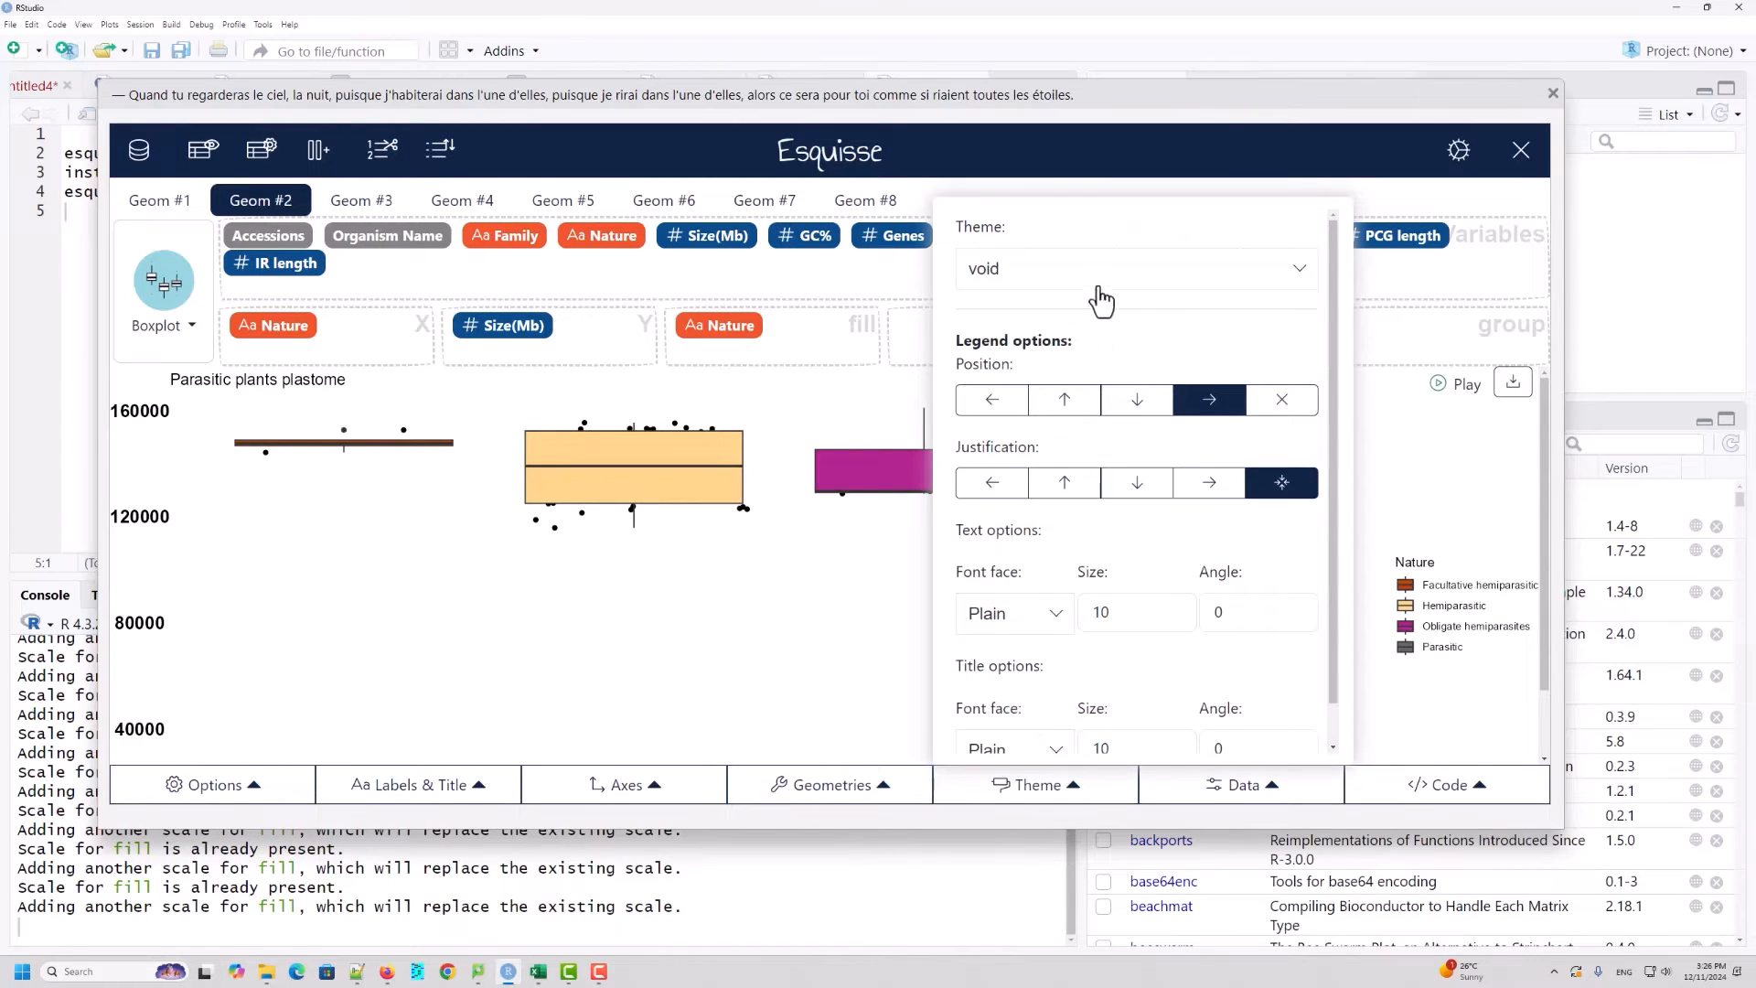
pyautogui.click(1097, 275)
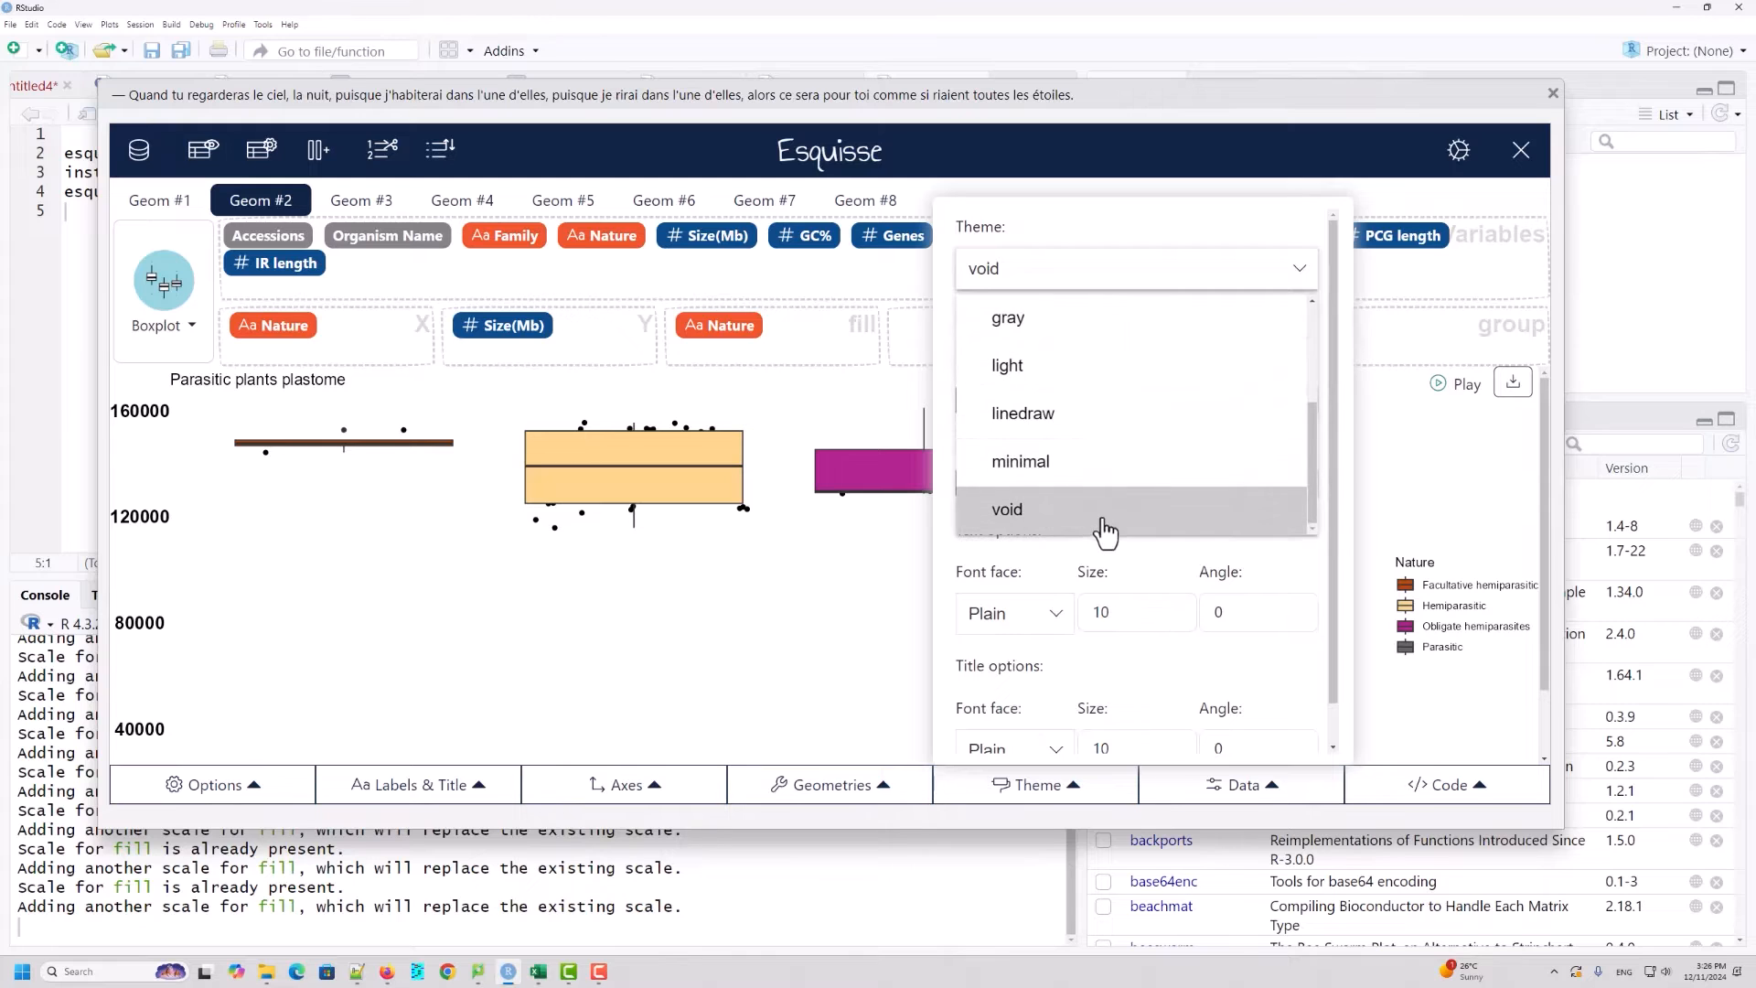
pyautogui.scroll(2, 1061, 385)
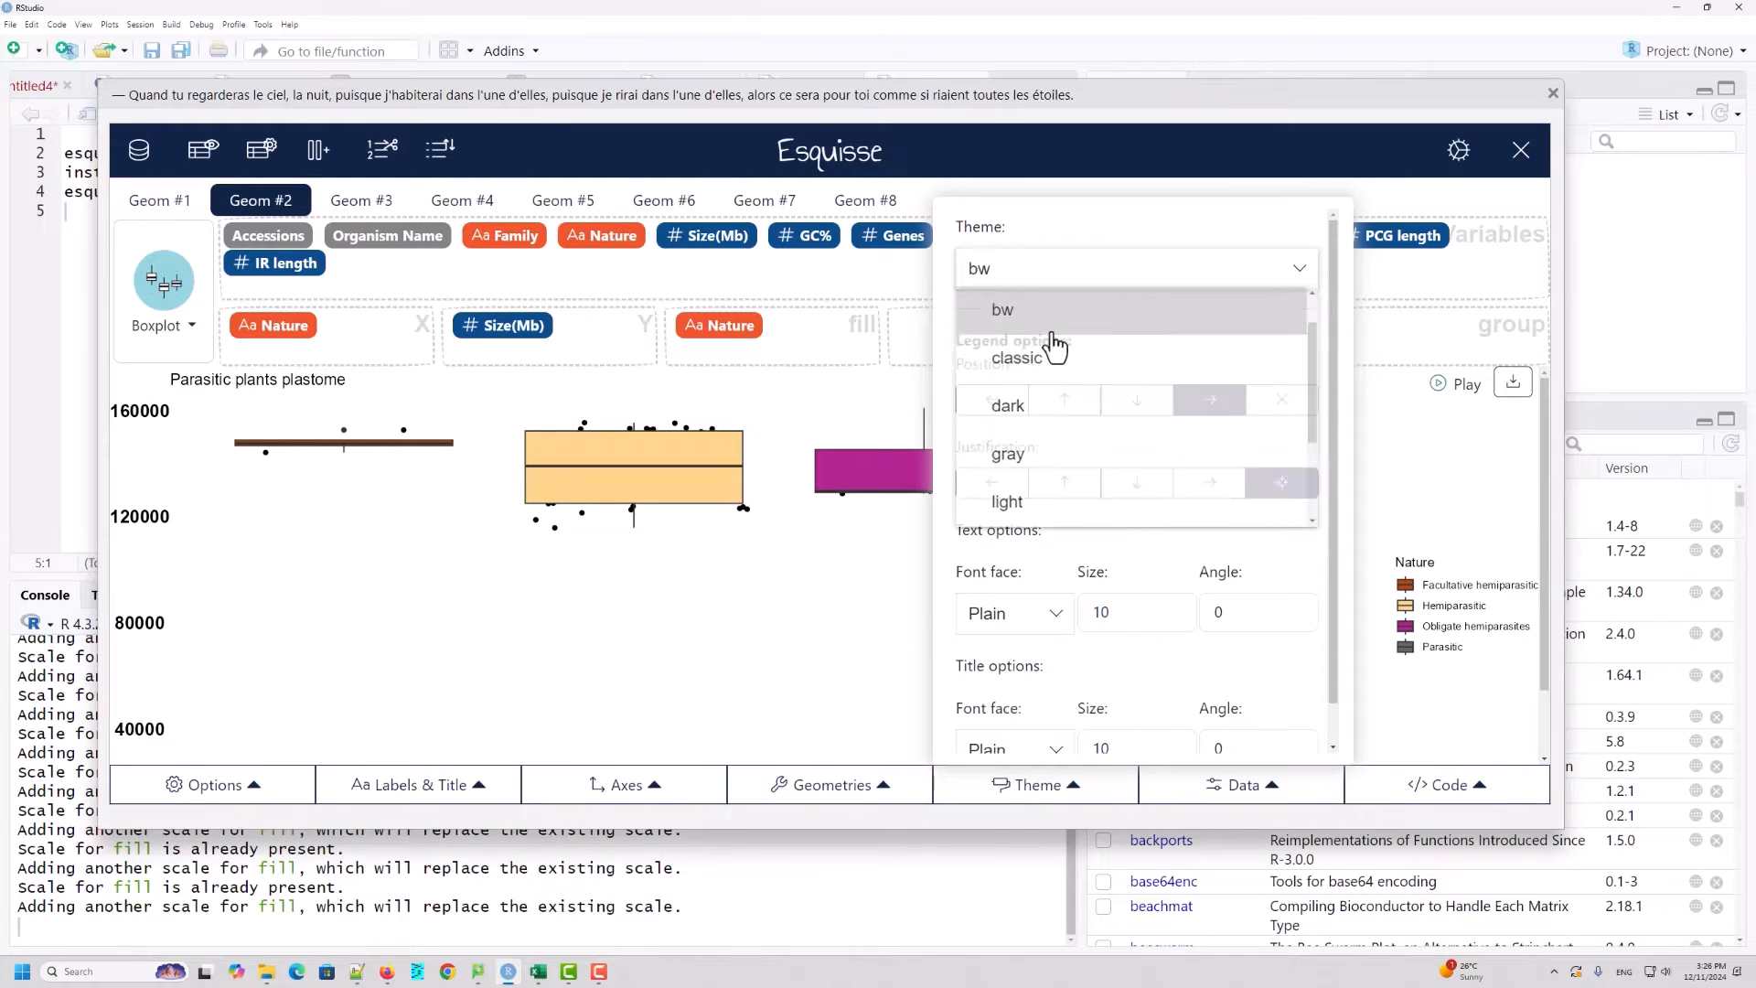
pyautogui.click(1050, 329)
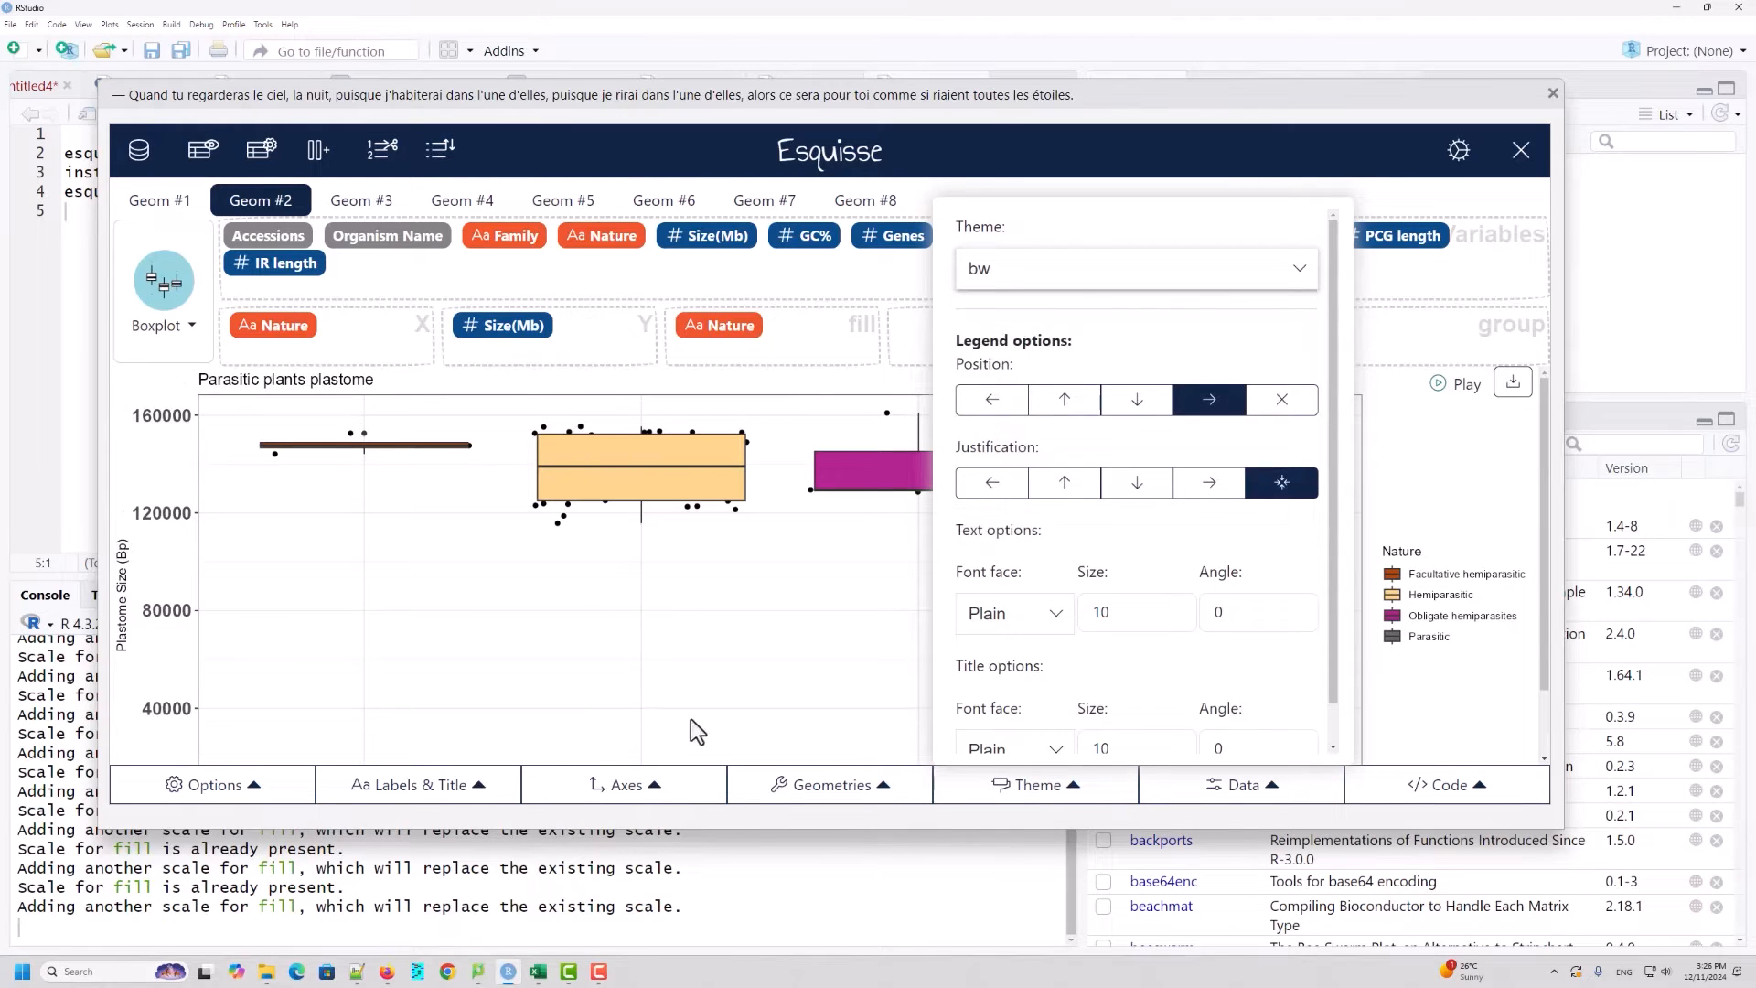
pyautogui.click(786, 677)
pyautogui.scroll(-1, 1067, 622)
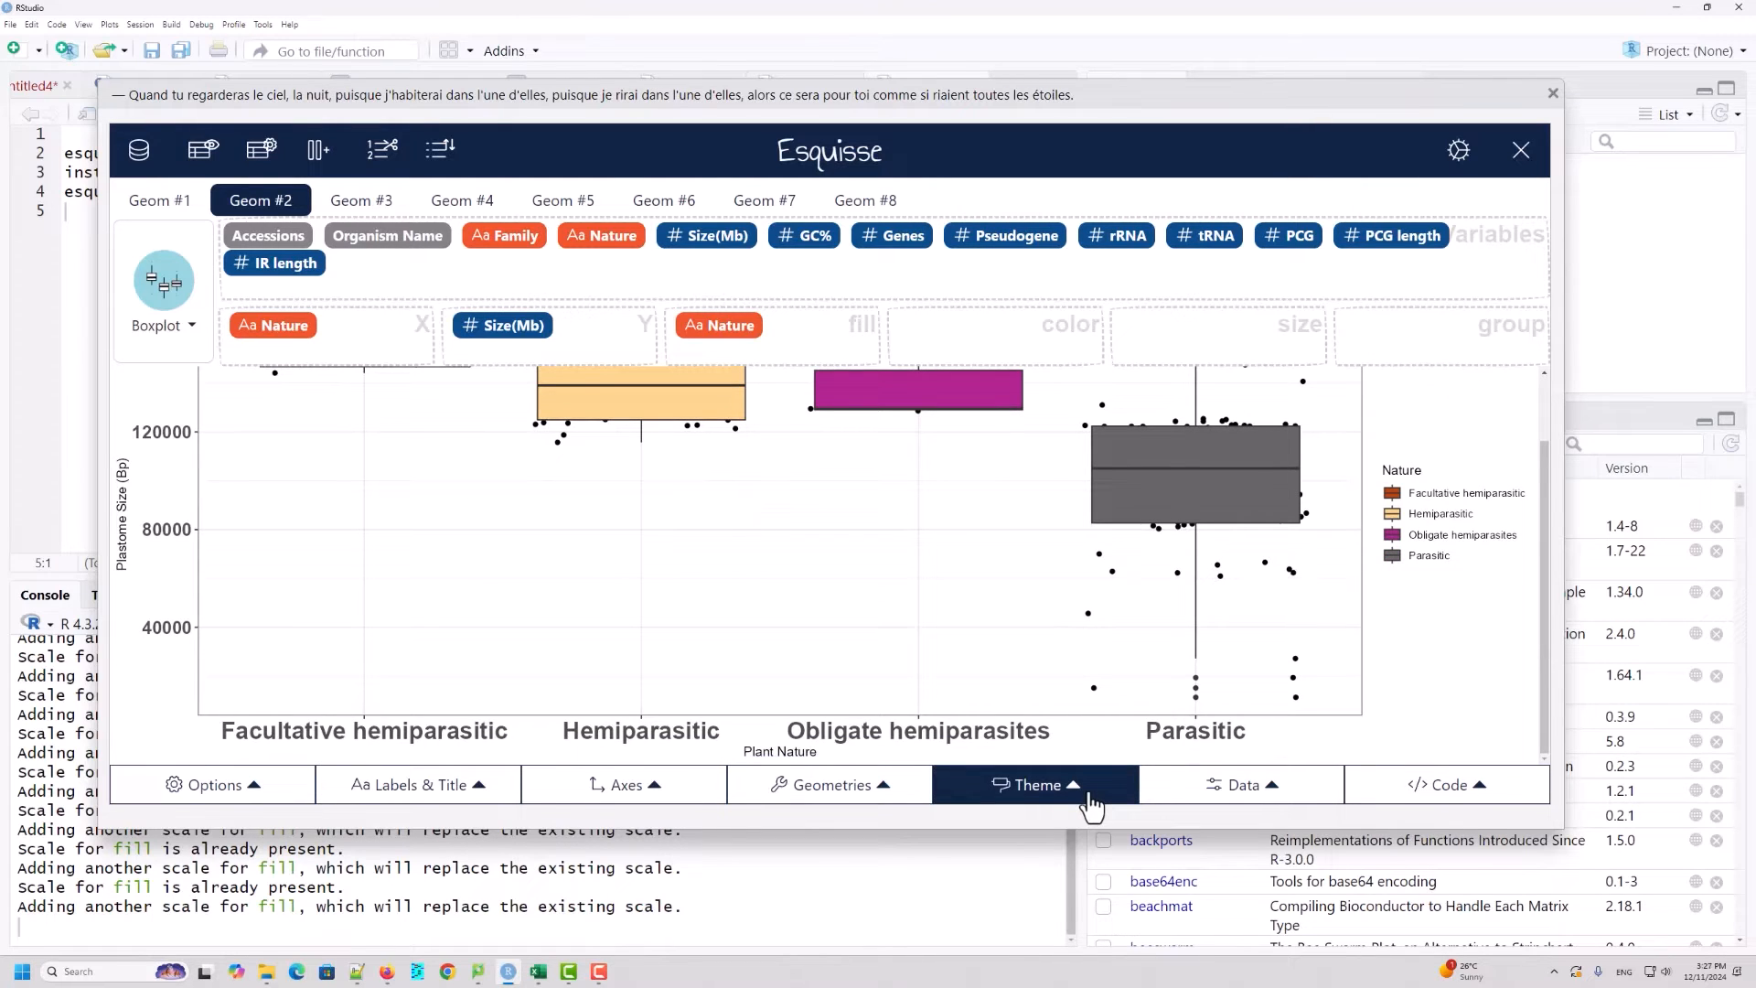
# Step: Place the Nature legend above the plot
pyautogui.click(1092, 804)
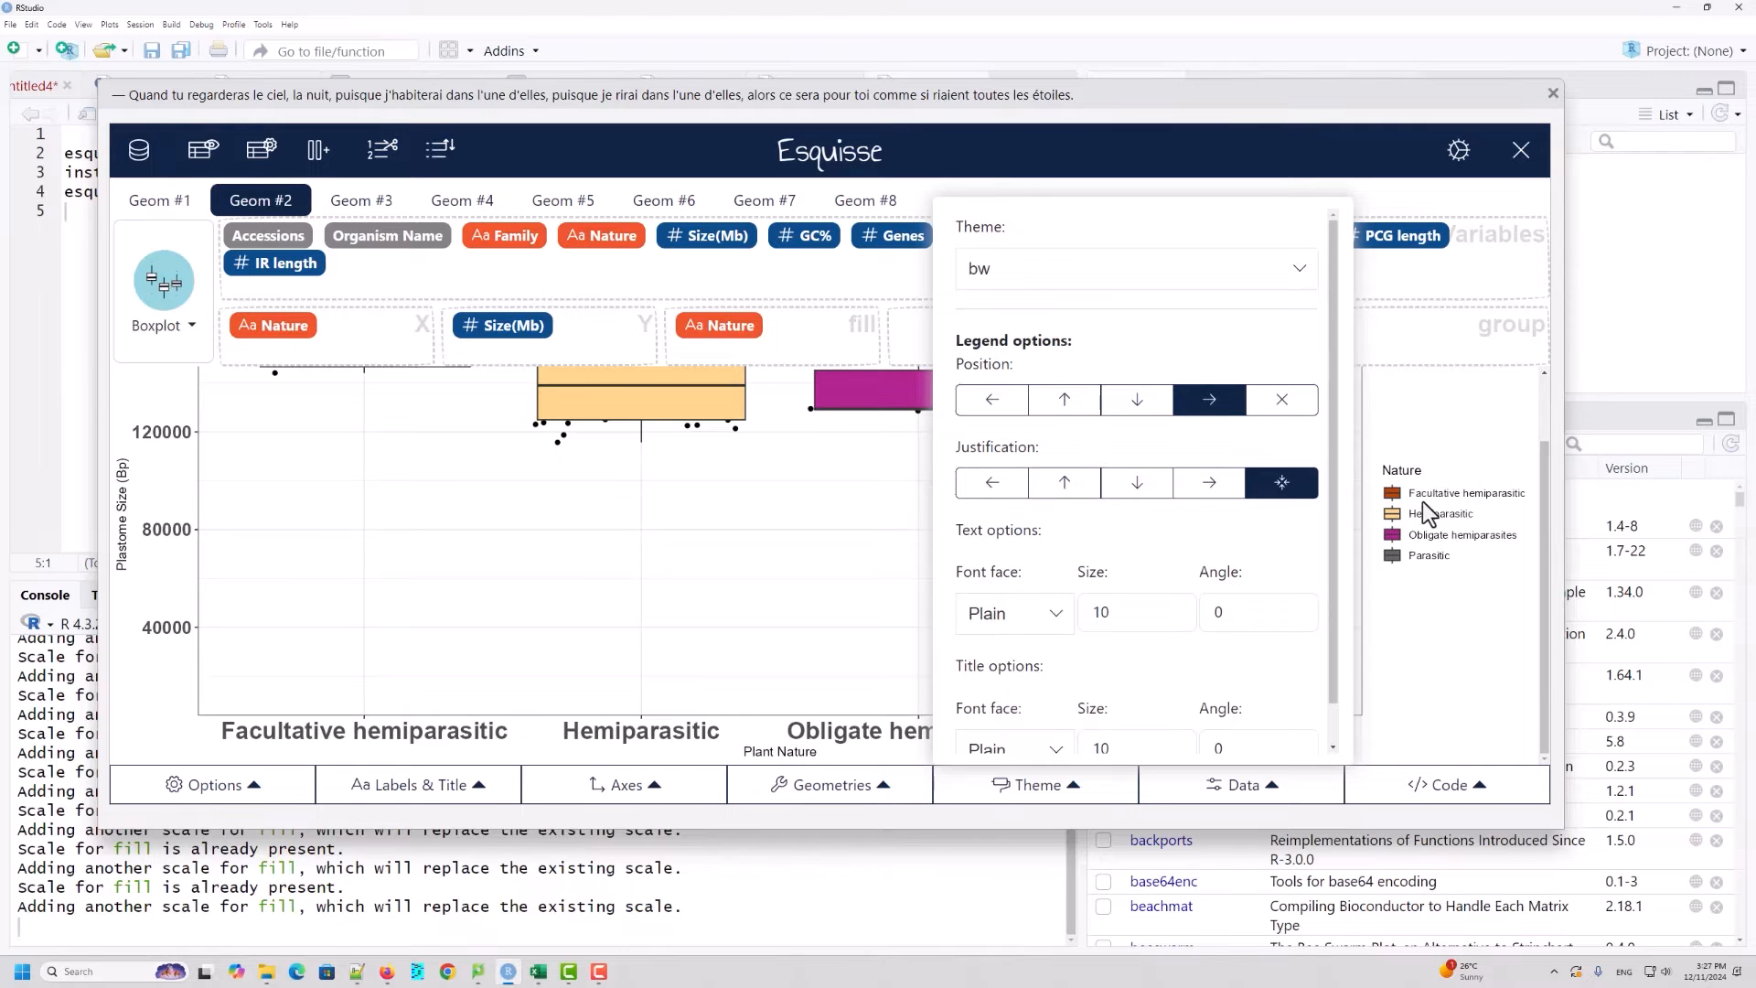
pyautogui.click(1073, 405)
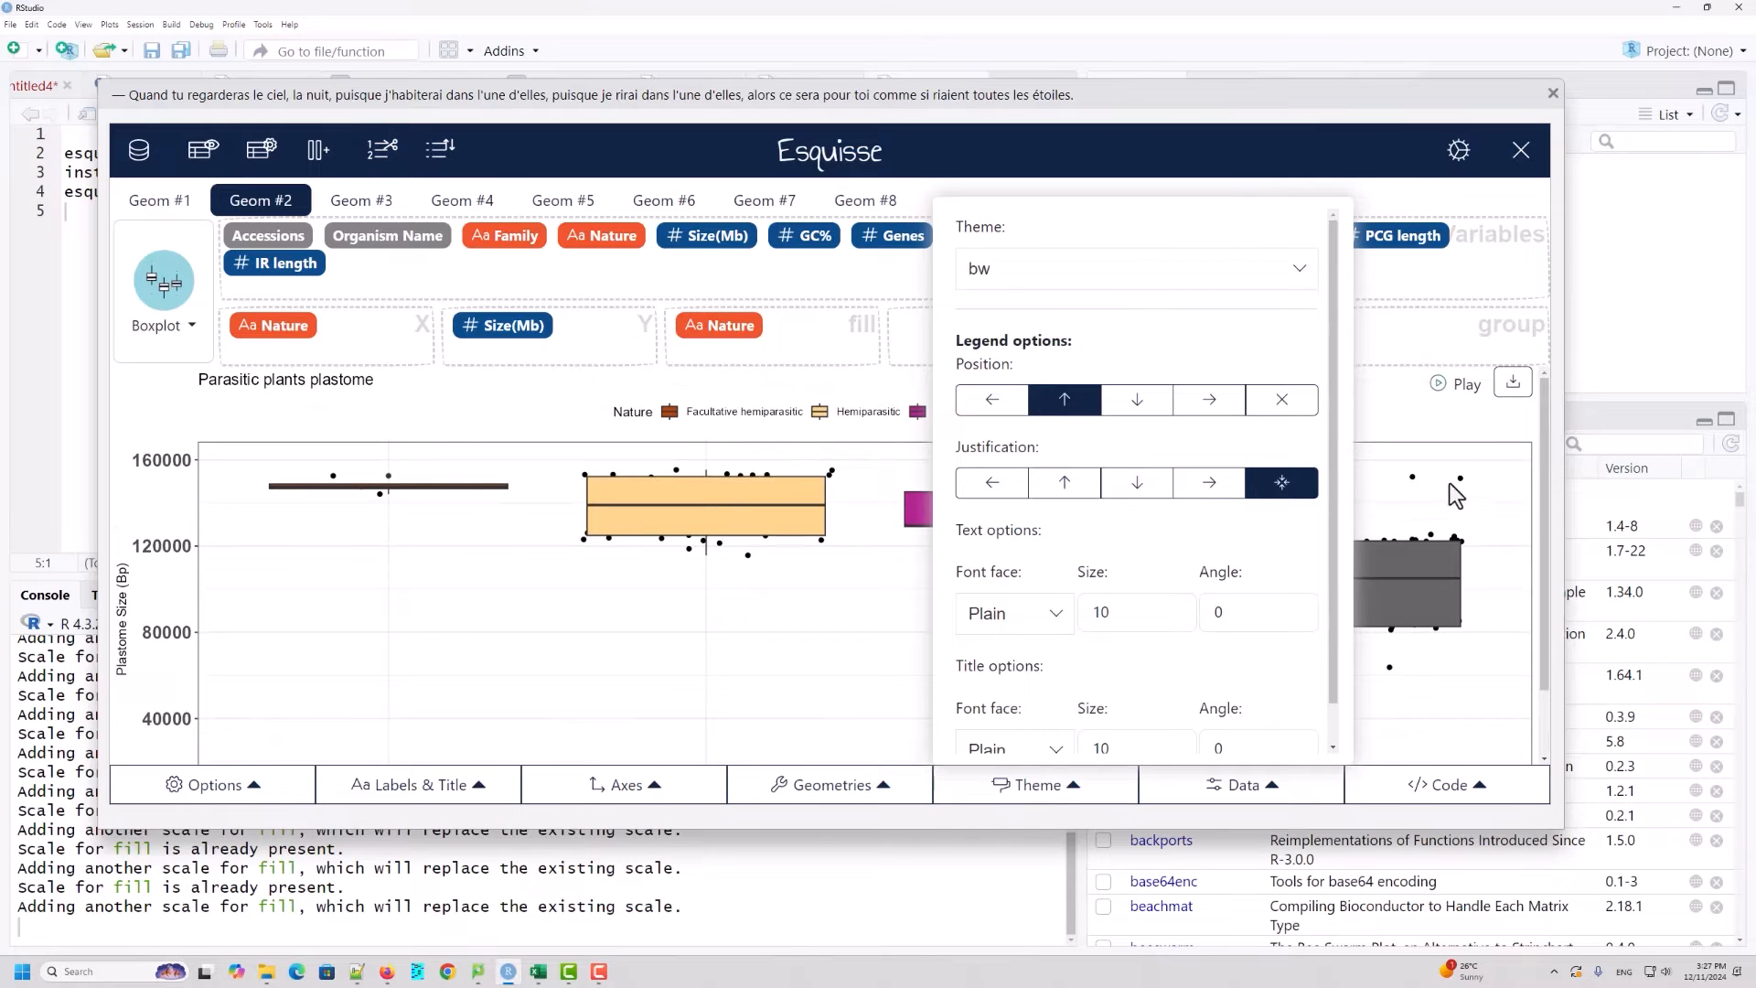
pyautogui.click(1456, 495)
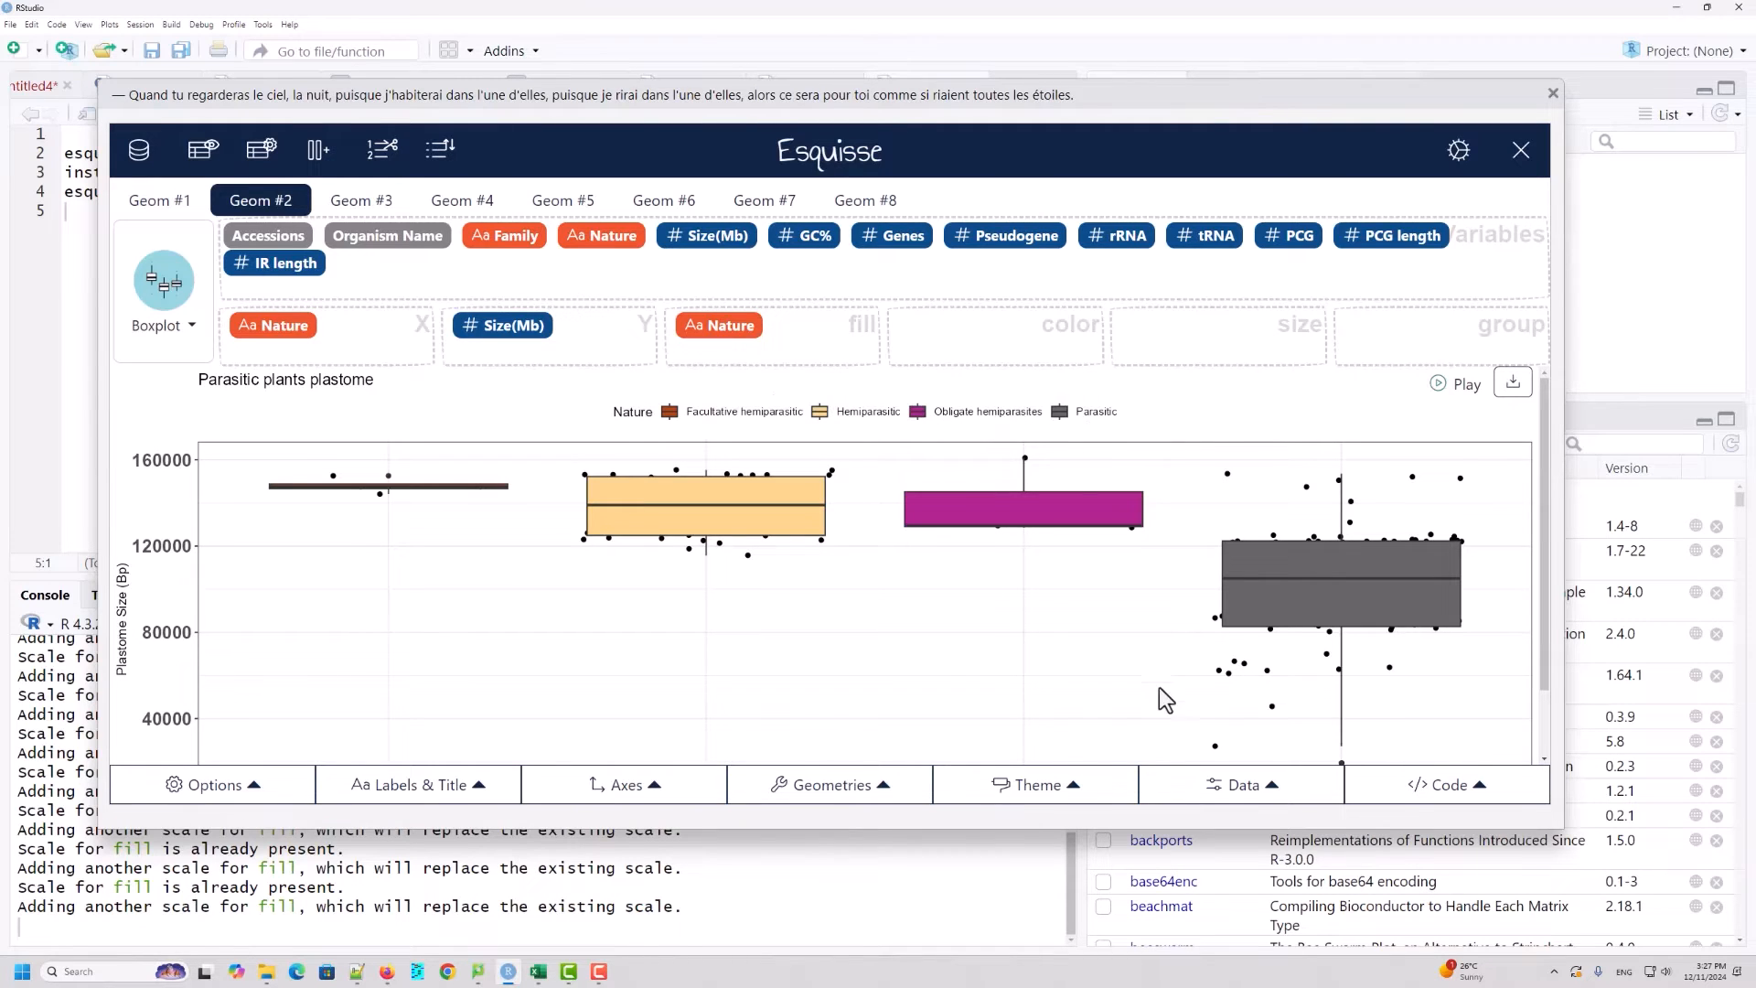
# Step: Try the Nature legend on the left side of the plot
pyautogui.click(1080, 785)
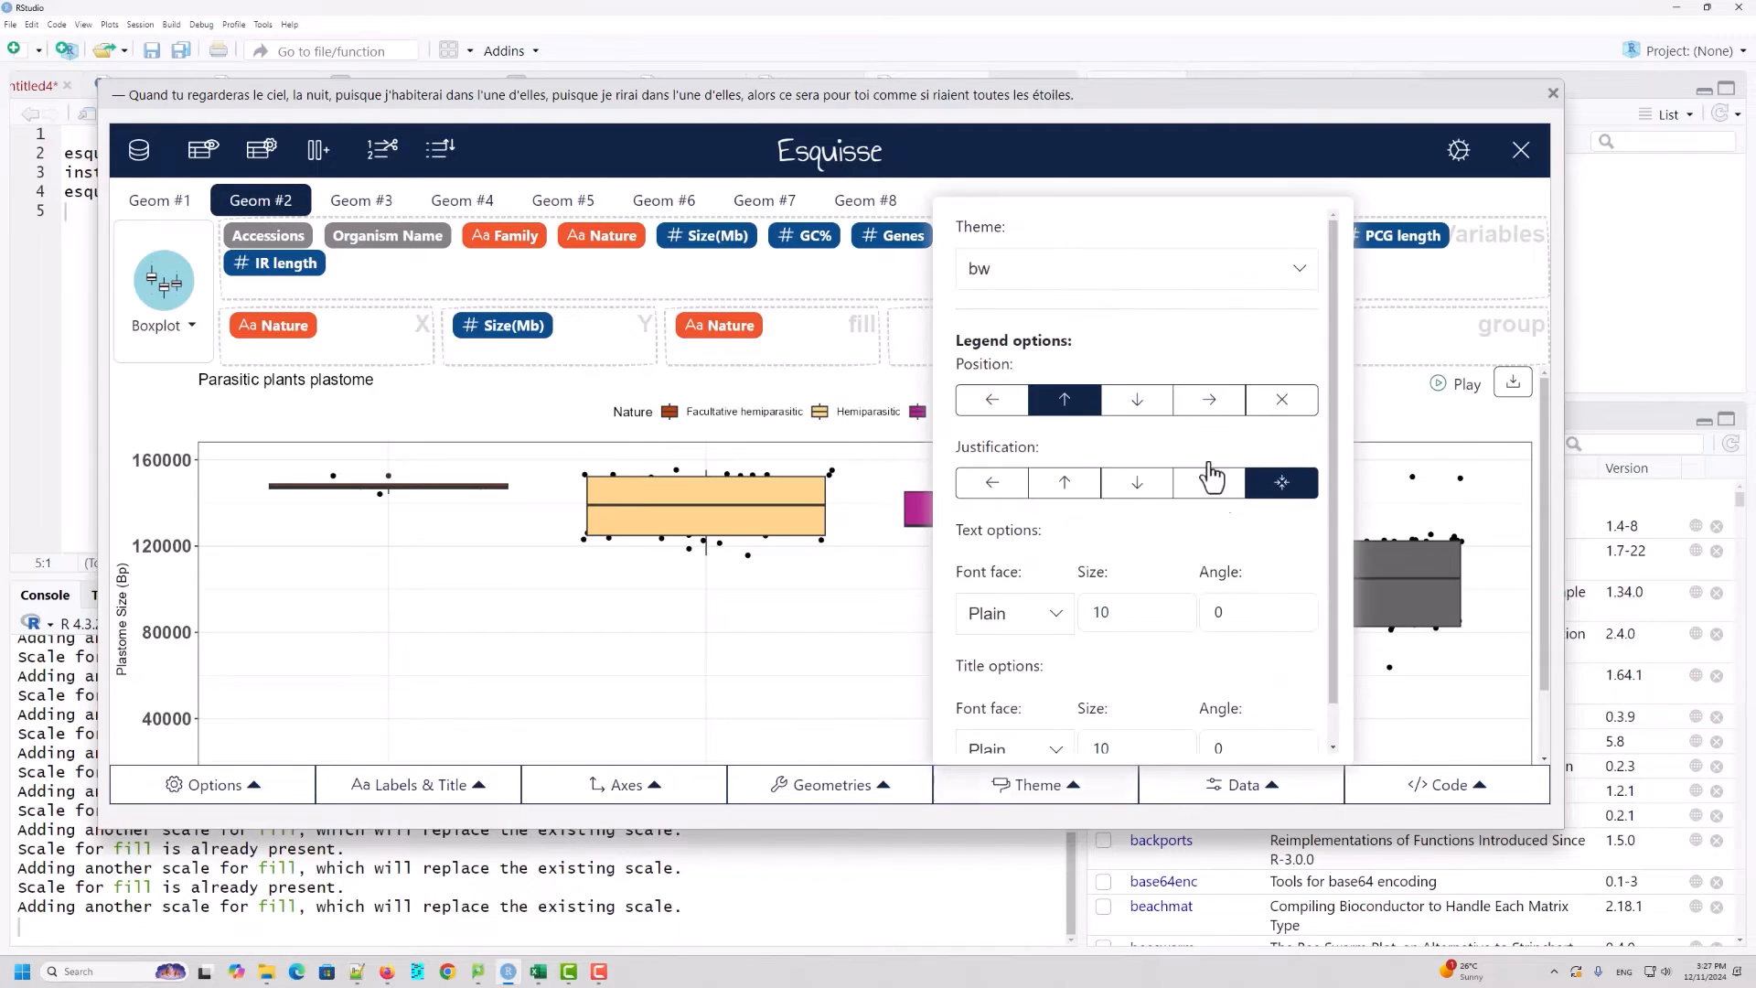
pyautogui.click(992, 399)
pyautogui.click(797, 662)
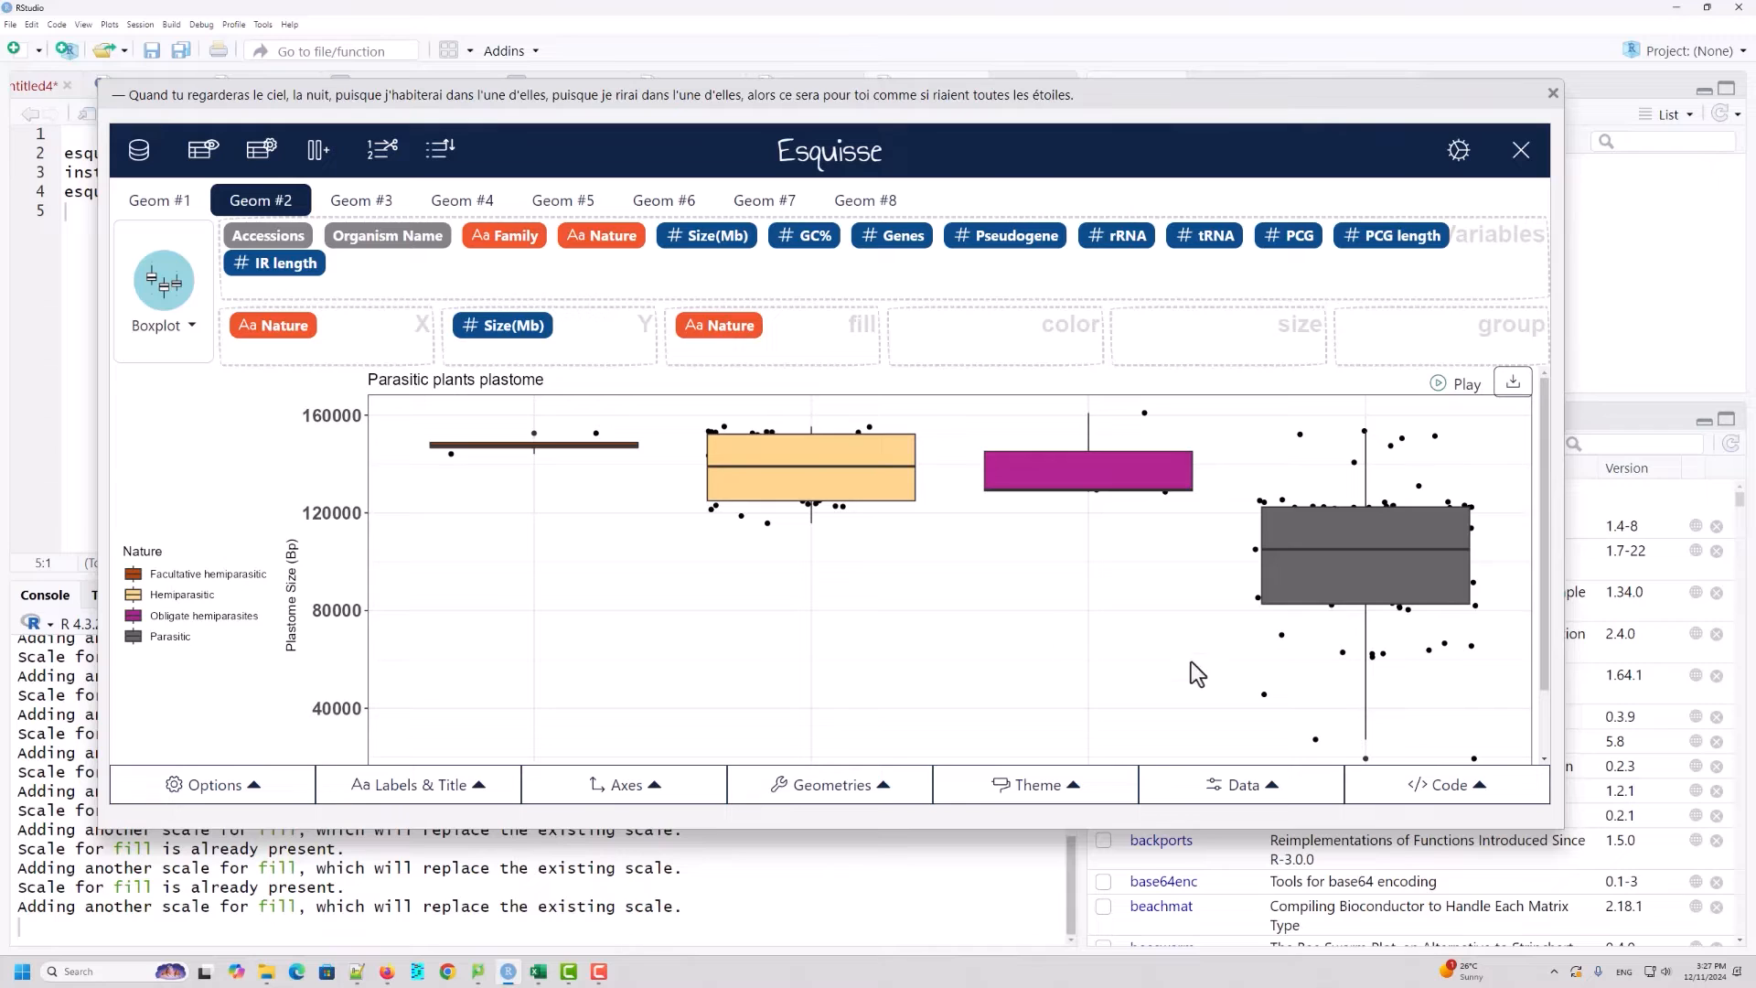
# Step: Move the Nature legend back above the plot and set its text font face to Bold
pyautogui.click(1034, 785)
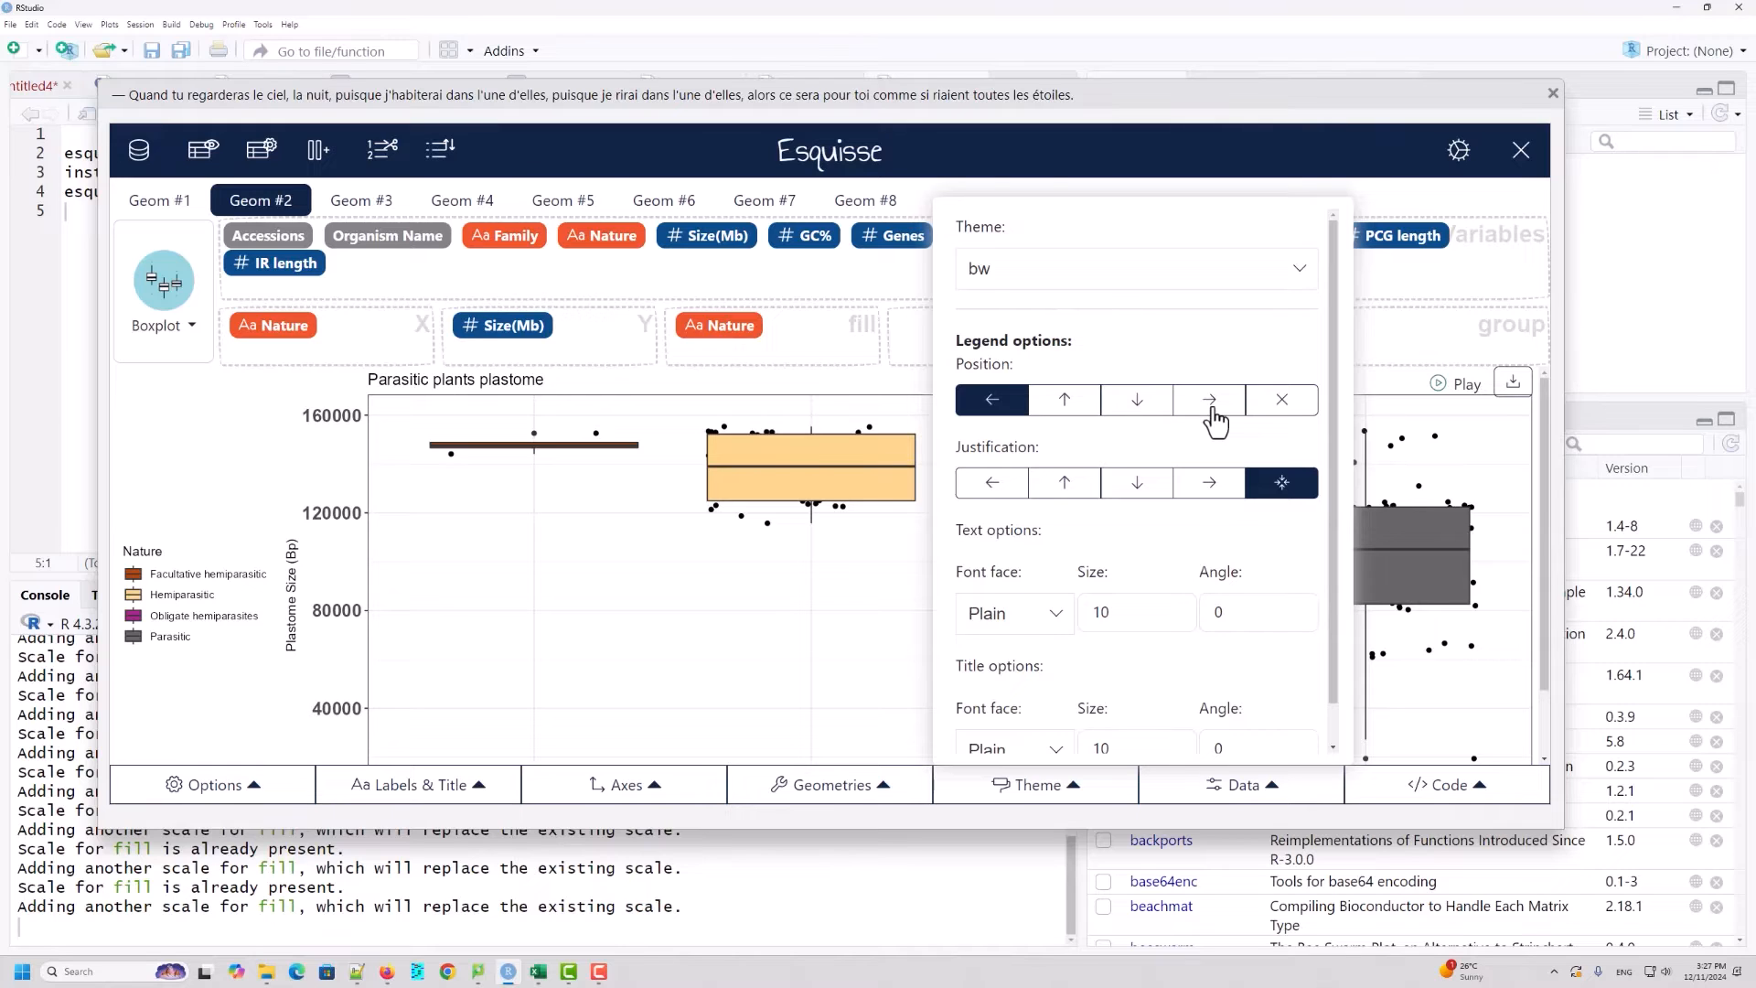
pyautogui.click(1085, 403)
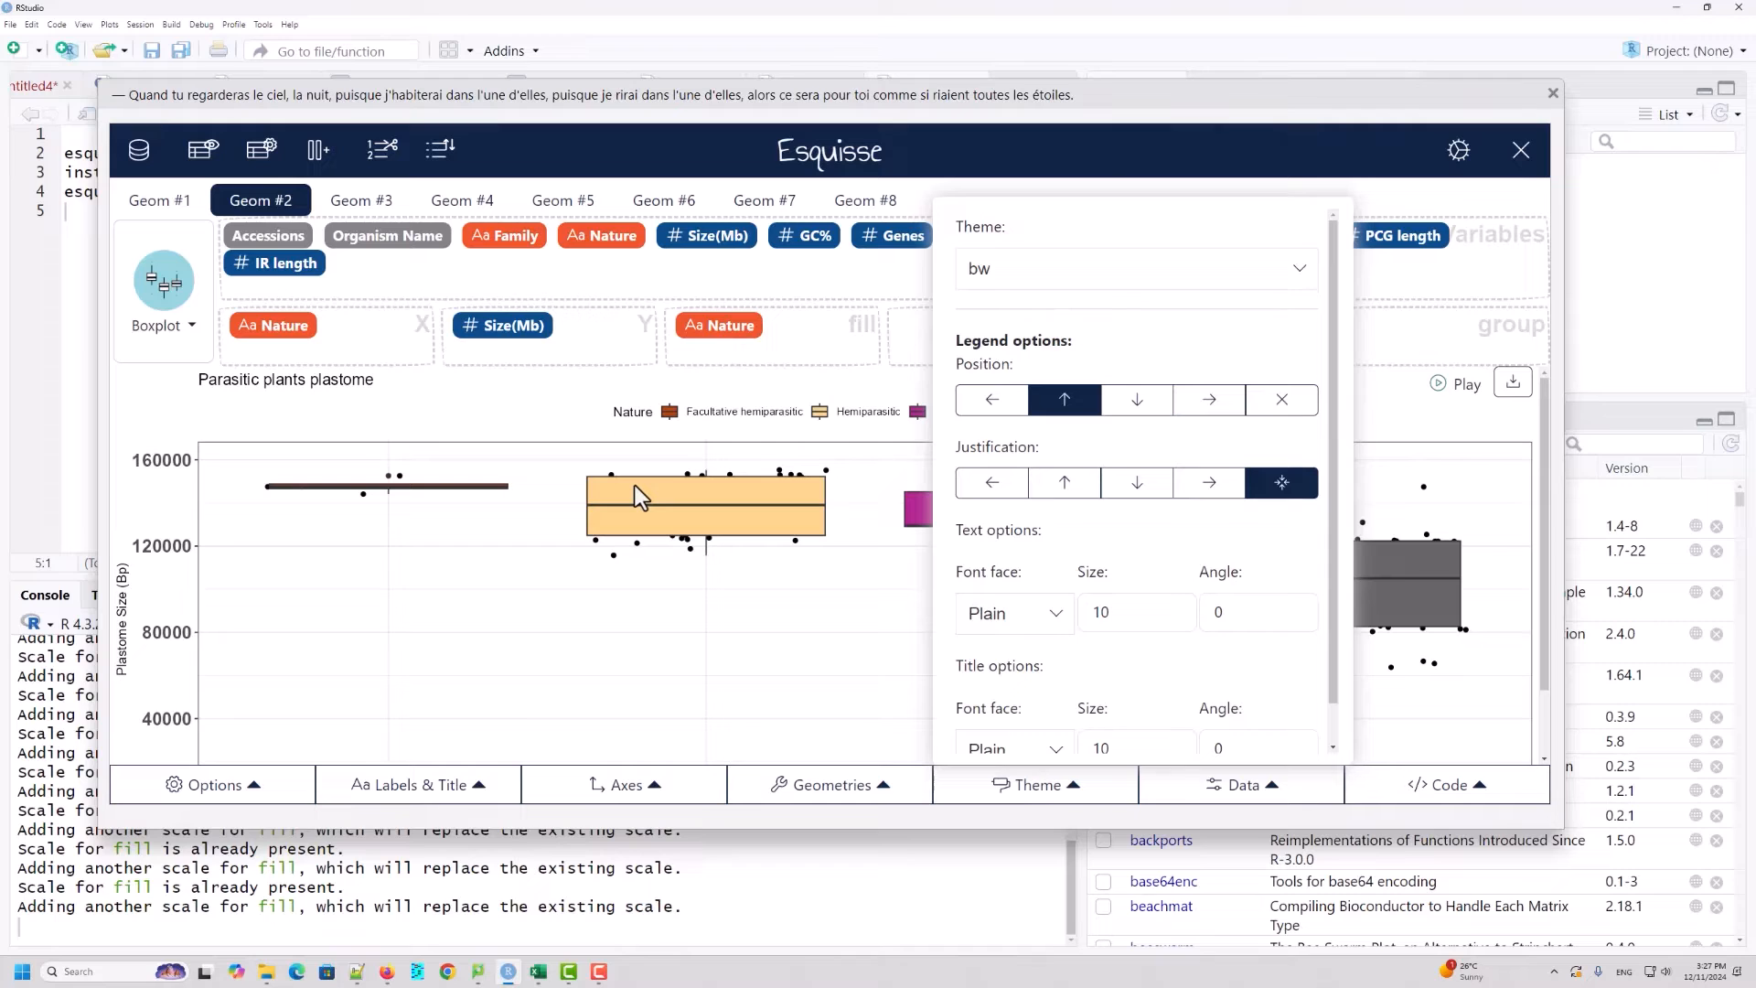
pyautogui.click(1033, 613)
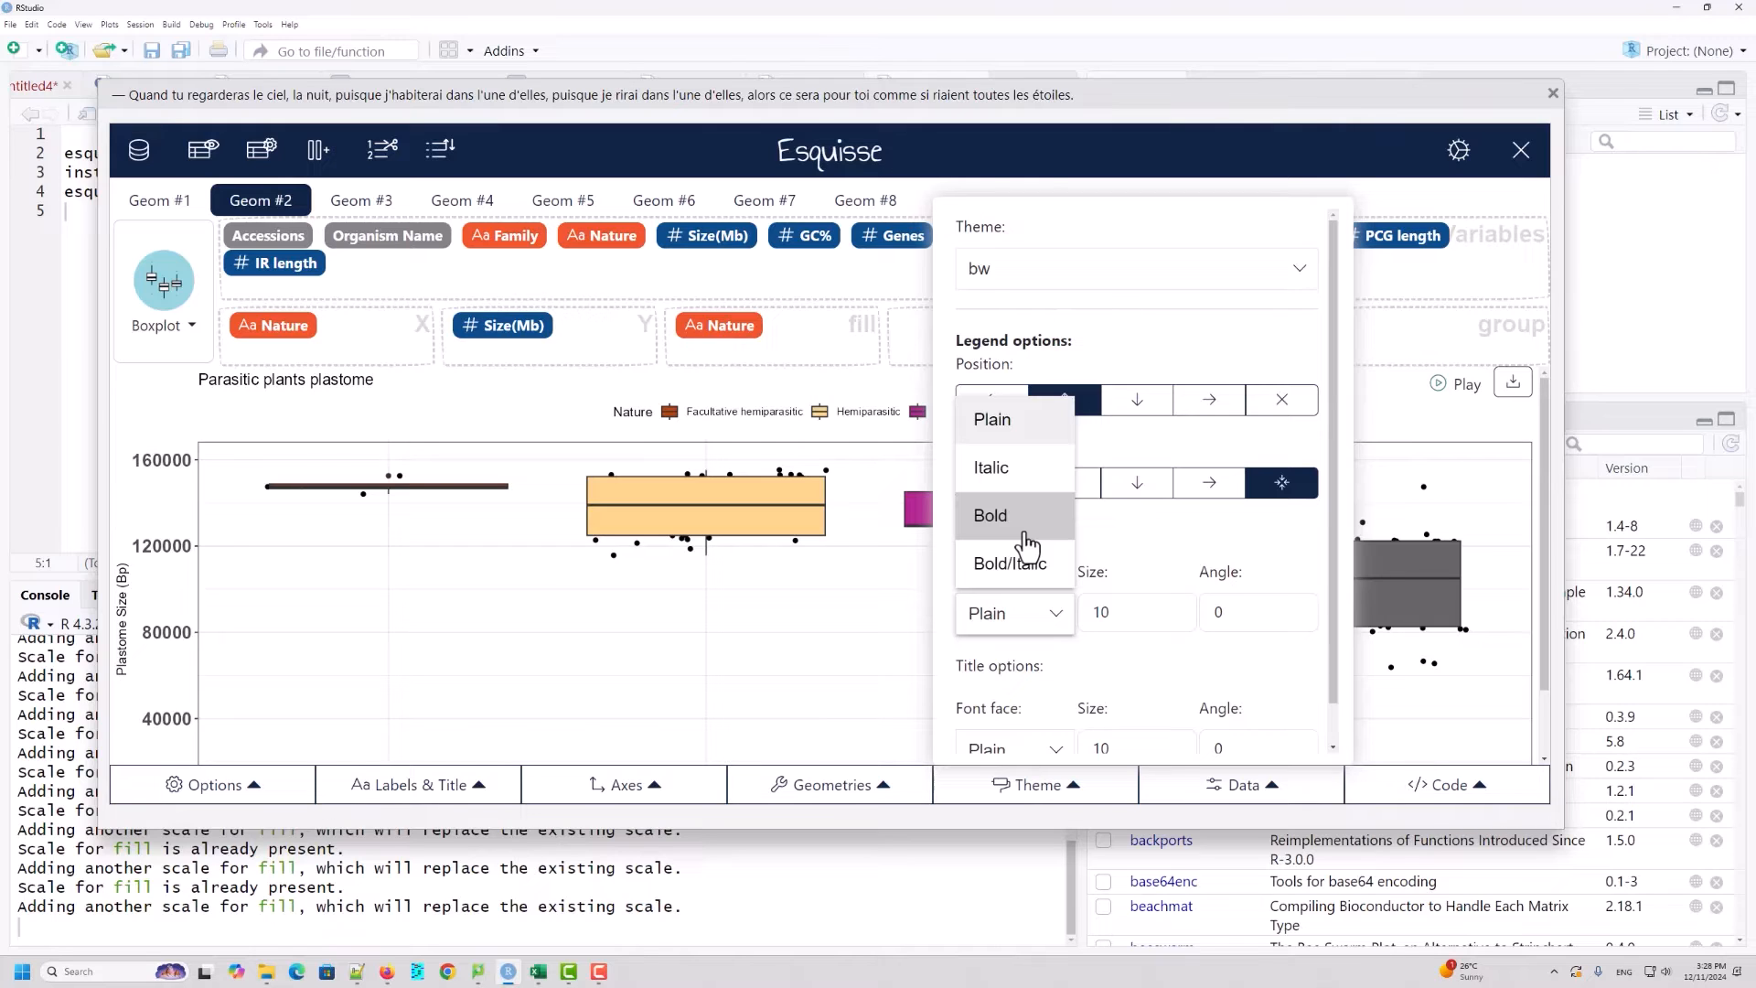
pyautogui.click(1026, 517)
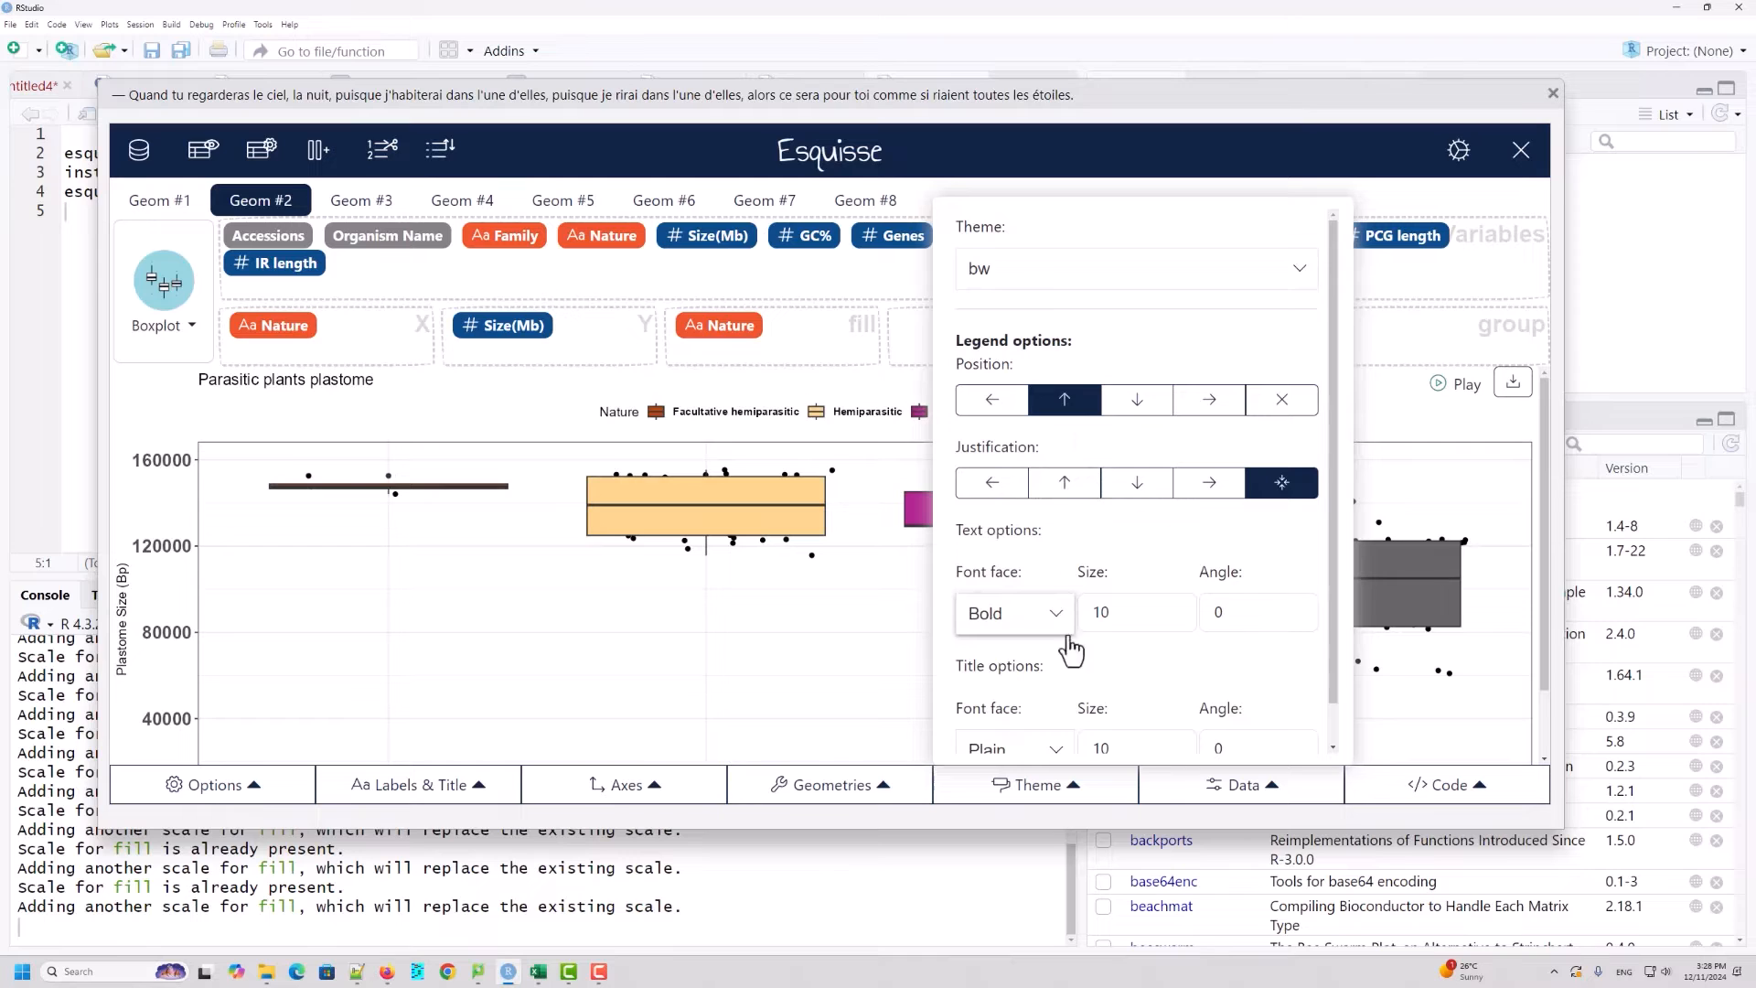
# Step: Set the legend text size to 15 and its font face to Plain
pyautogui.doubleClick(1174, 606)
pyautogui.click(1174, 607)
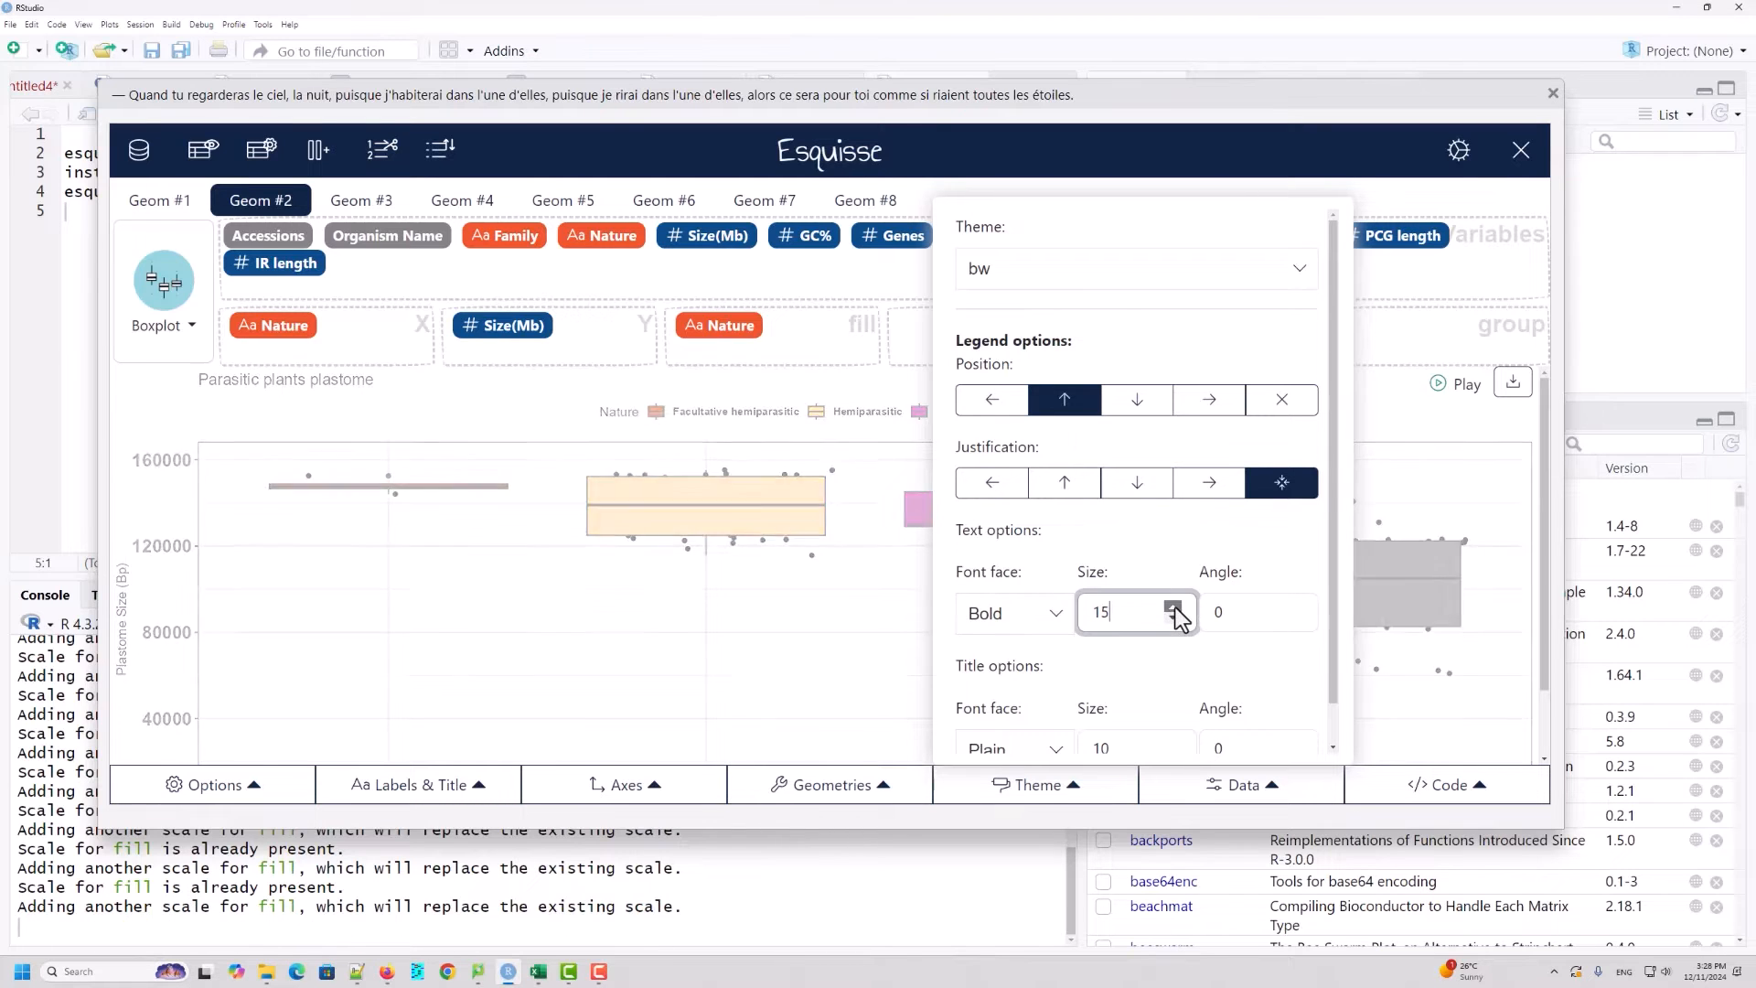
pyautogui.click(1174, 607)
pyautogui.click(1174, 606)
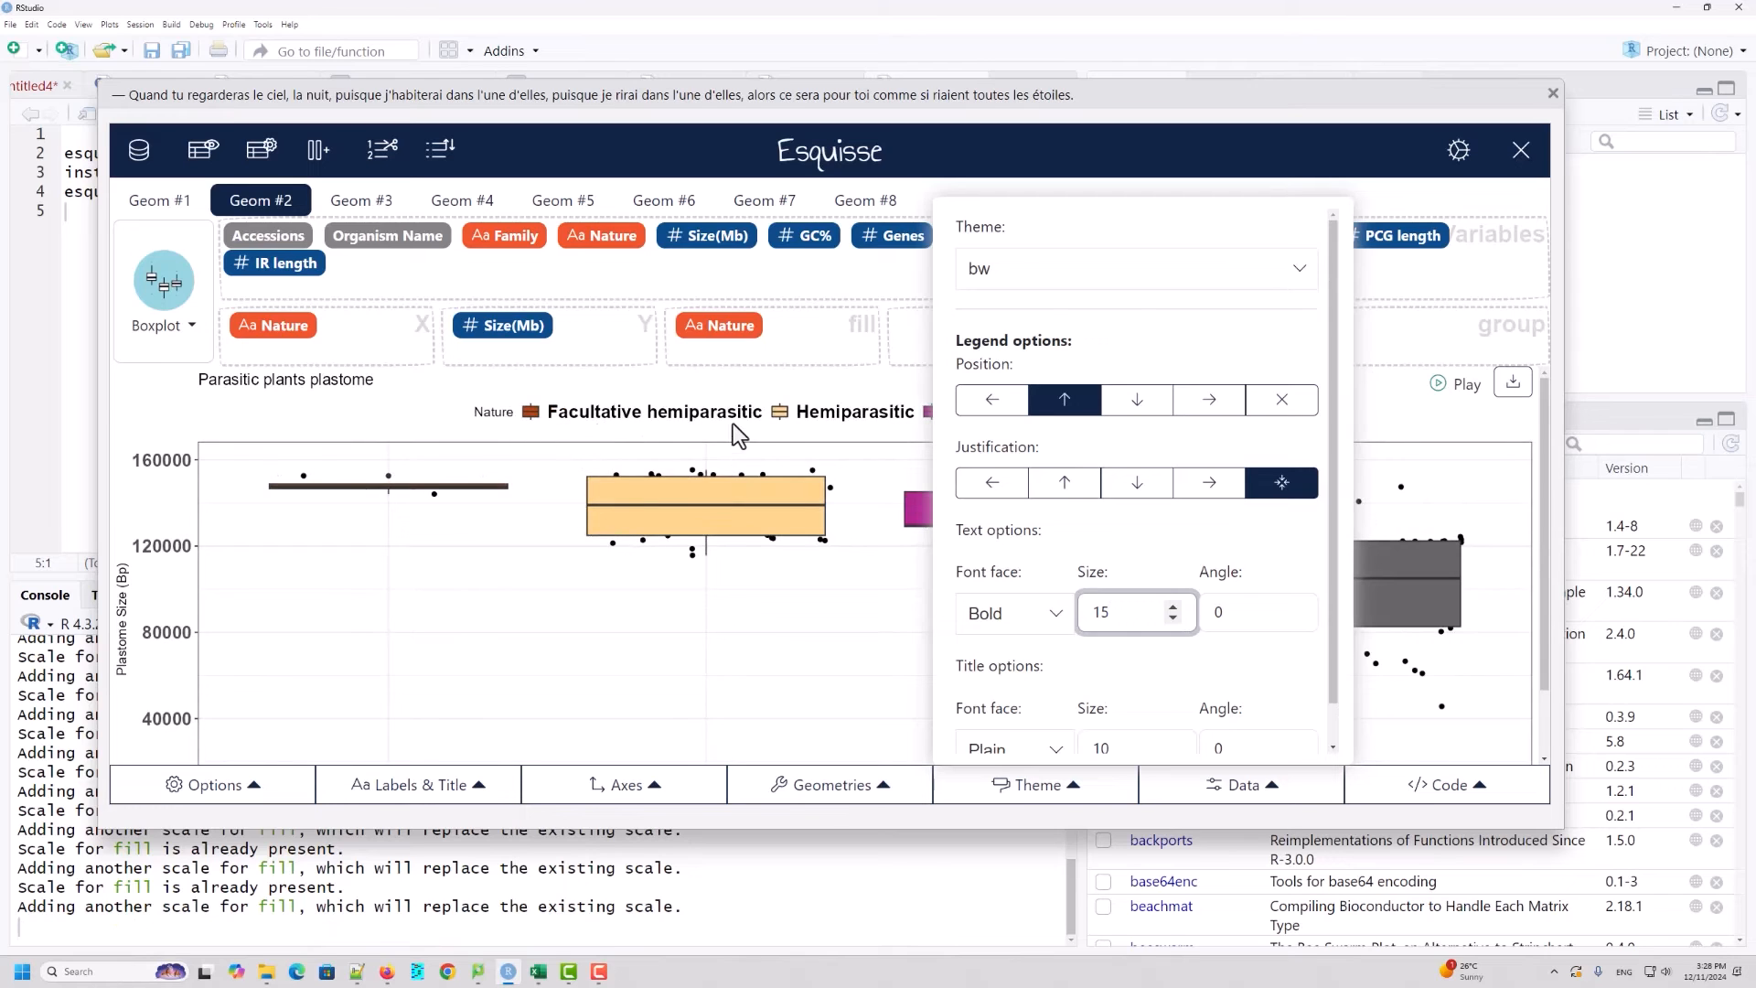
pyautogui.click(1036, 629)
pyautogui.click(1036, 629)
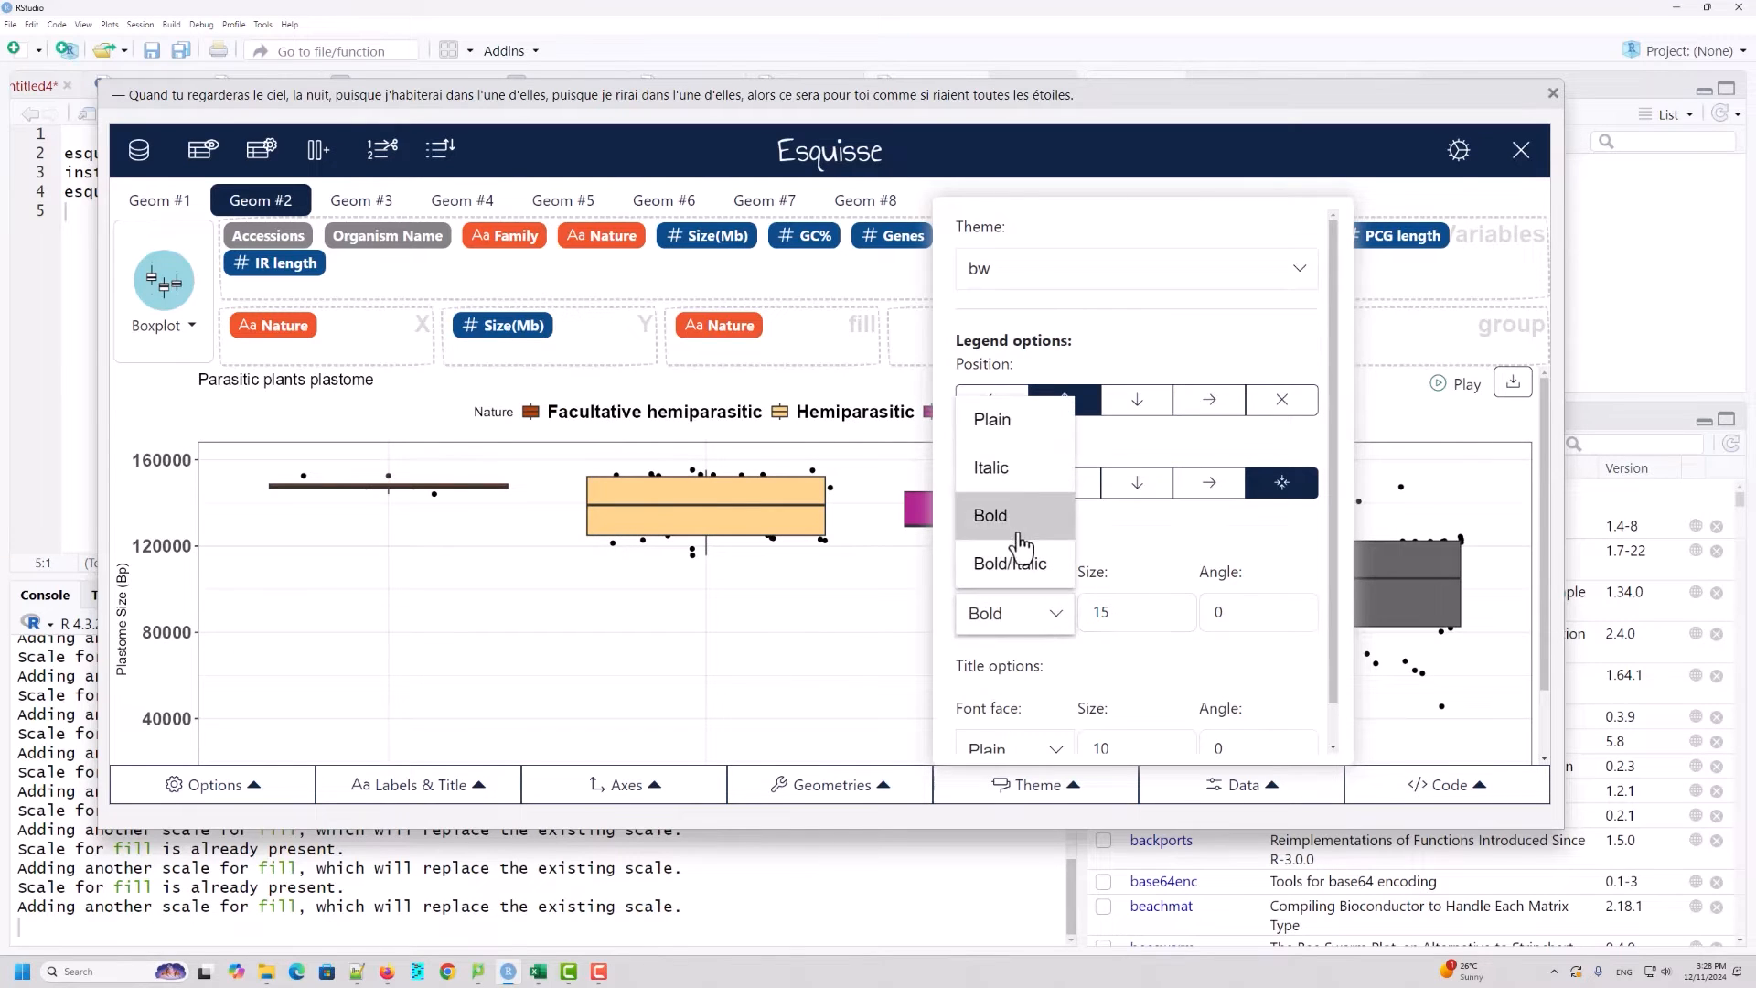
pyautogui.click(992, 419)
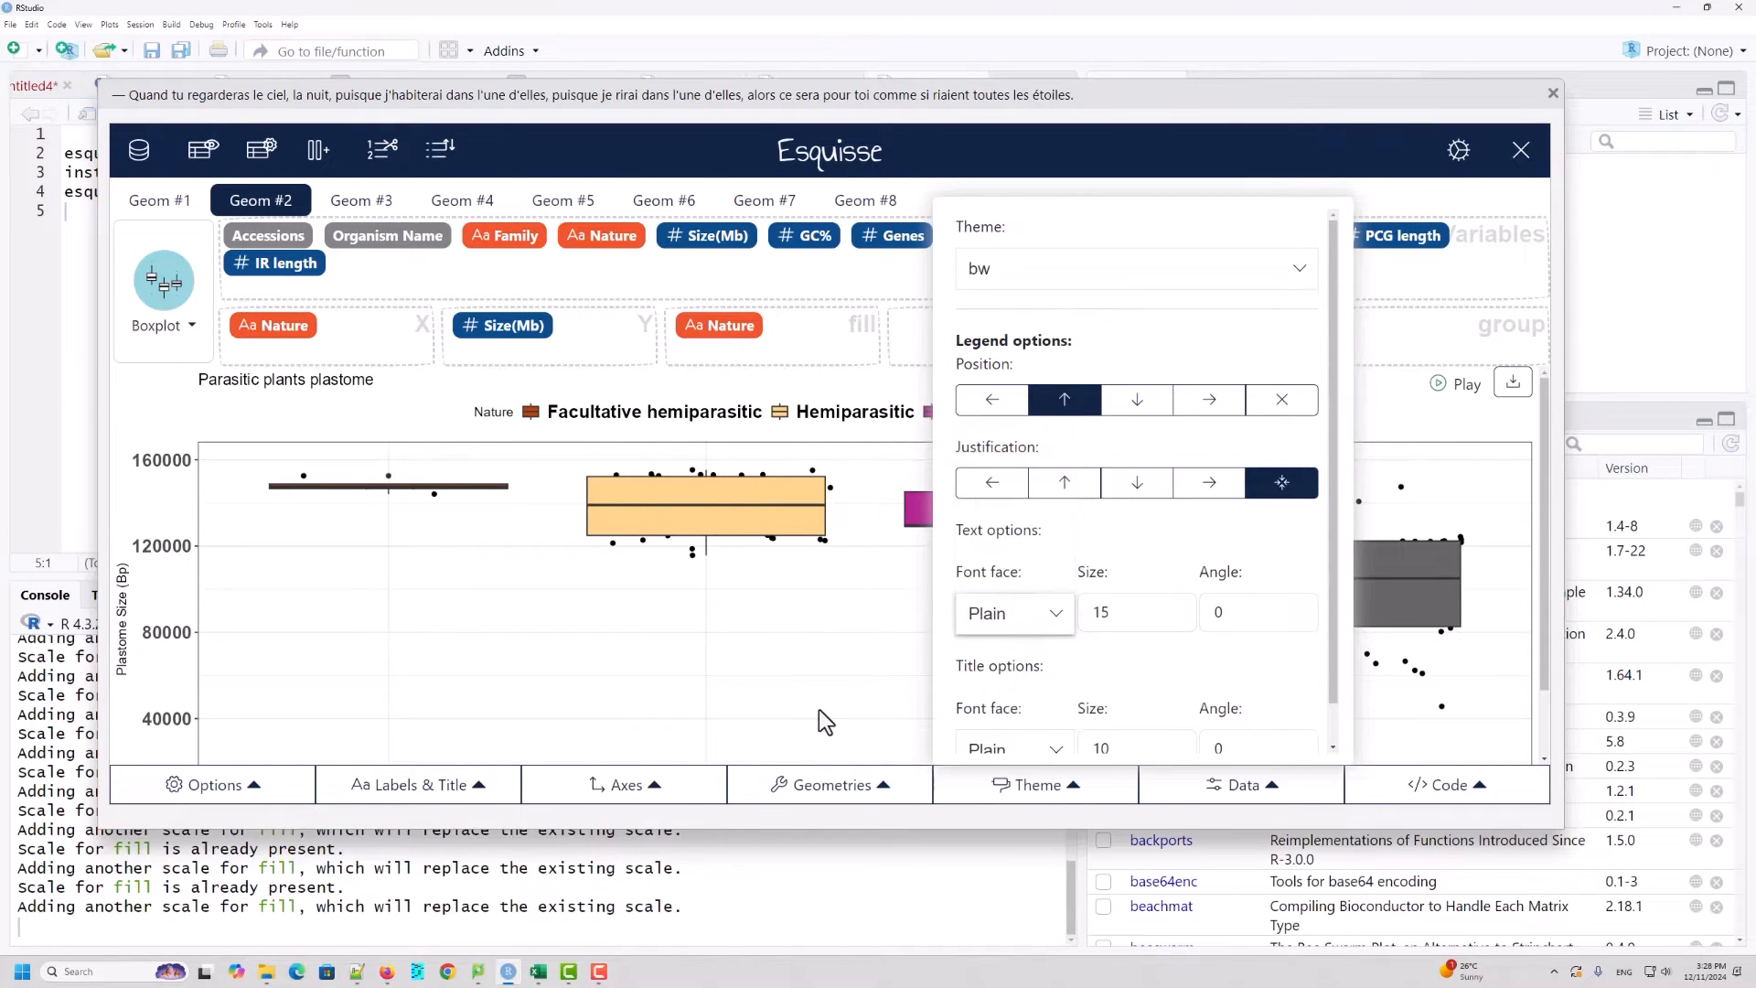
# Step: Set the legend title size to 11 and close the theme settings
pyautogui.scroll(-1, 1241, 666)
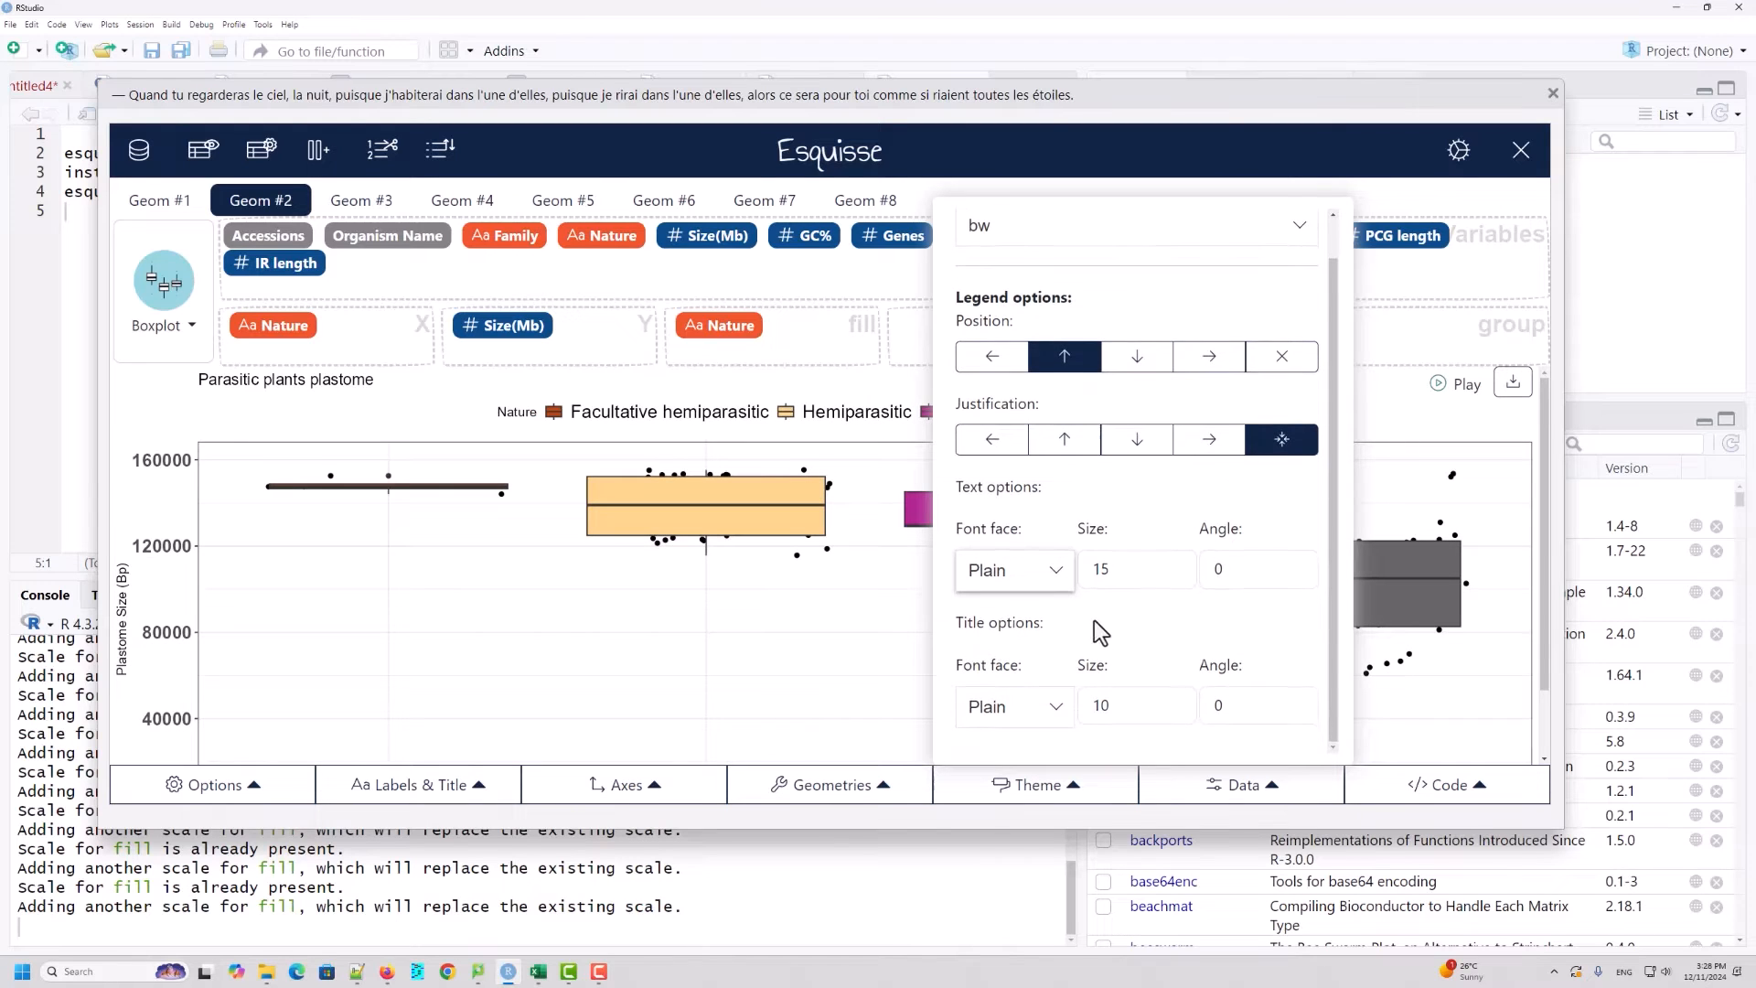
pyautogui.click(1170, 701)
pyautogui.click(1171, 701)
pyautogui.click(1172, 701)
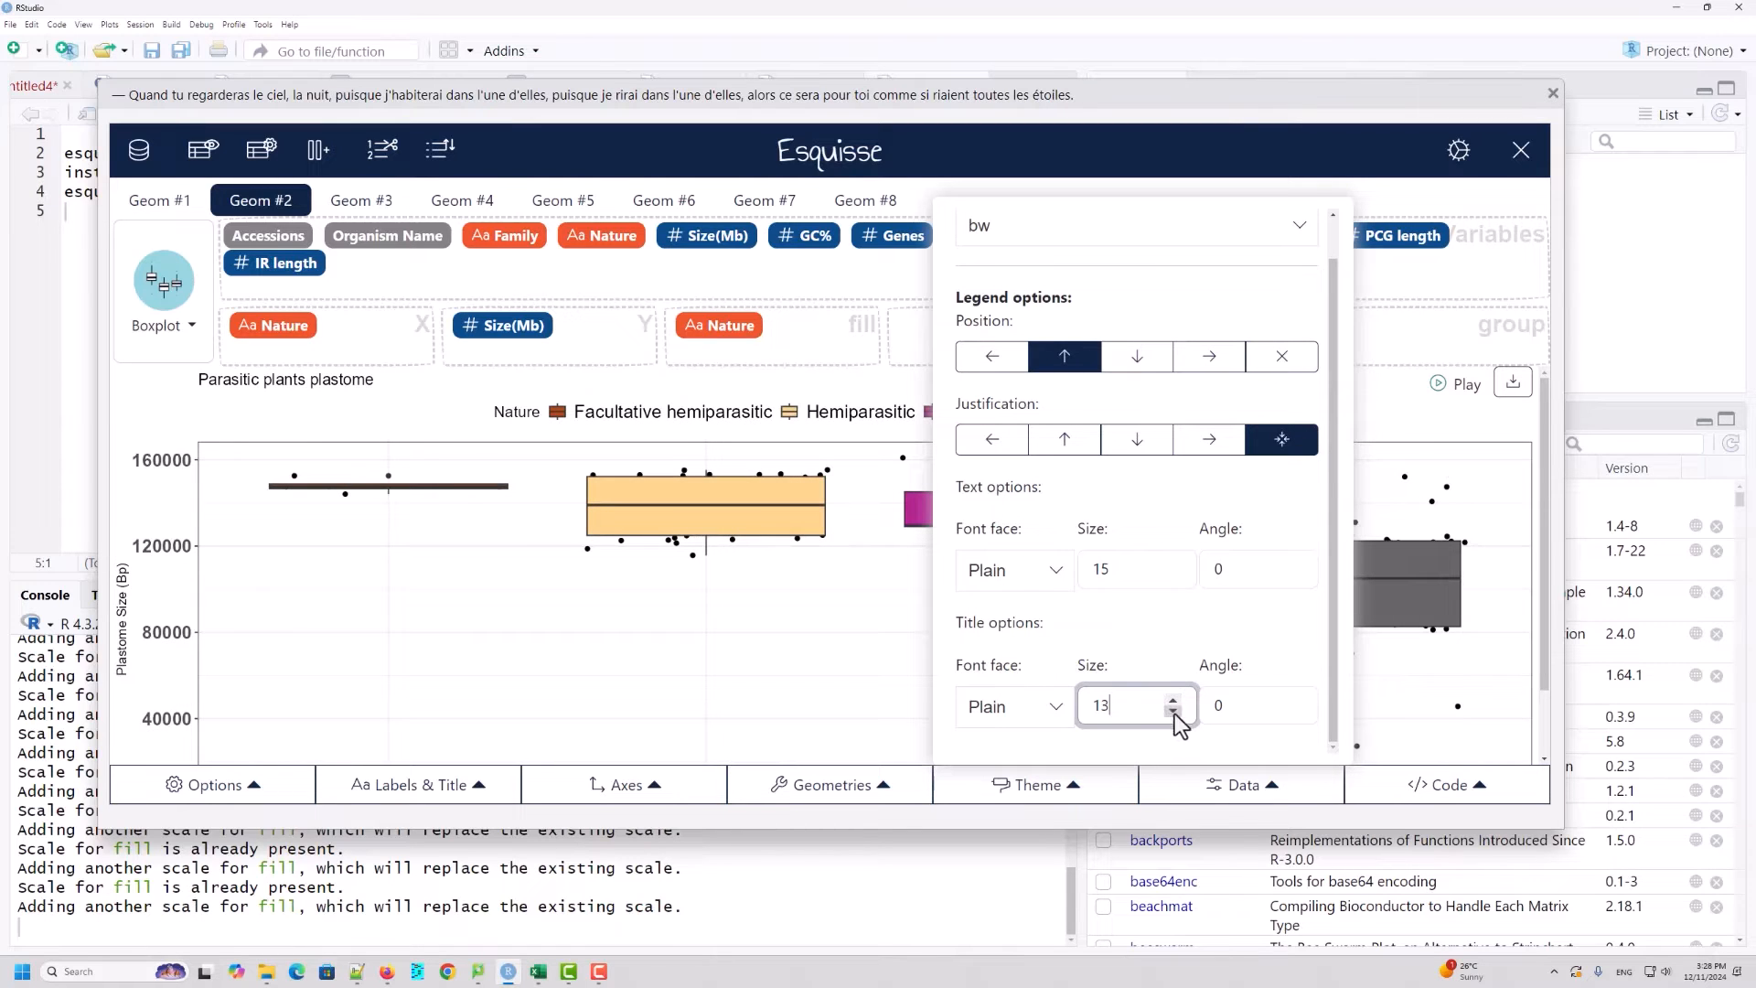
pyautogui.click(1176, 714)
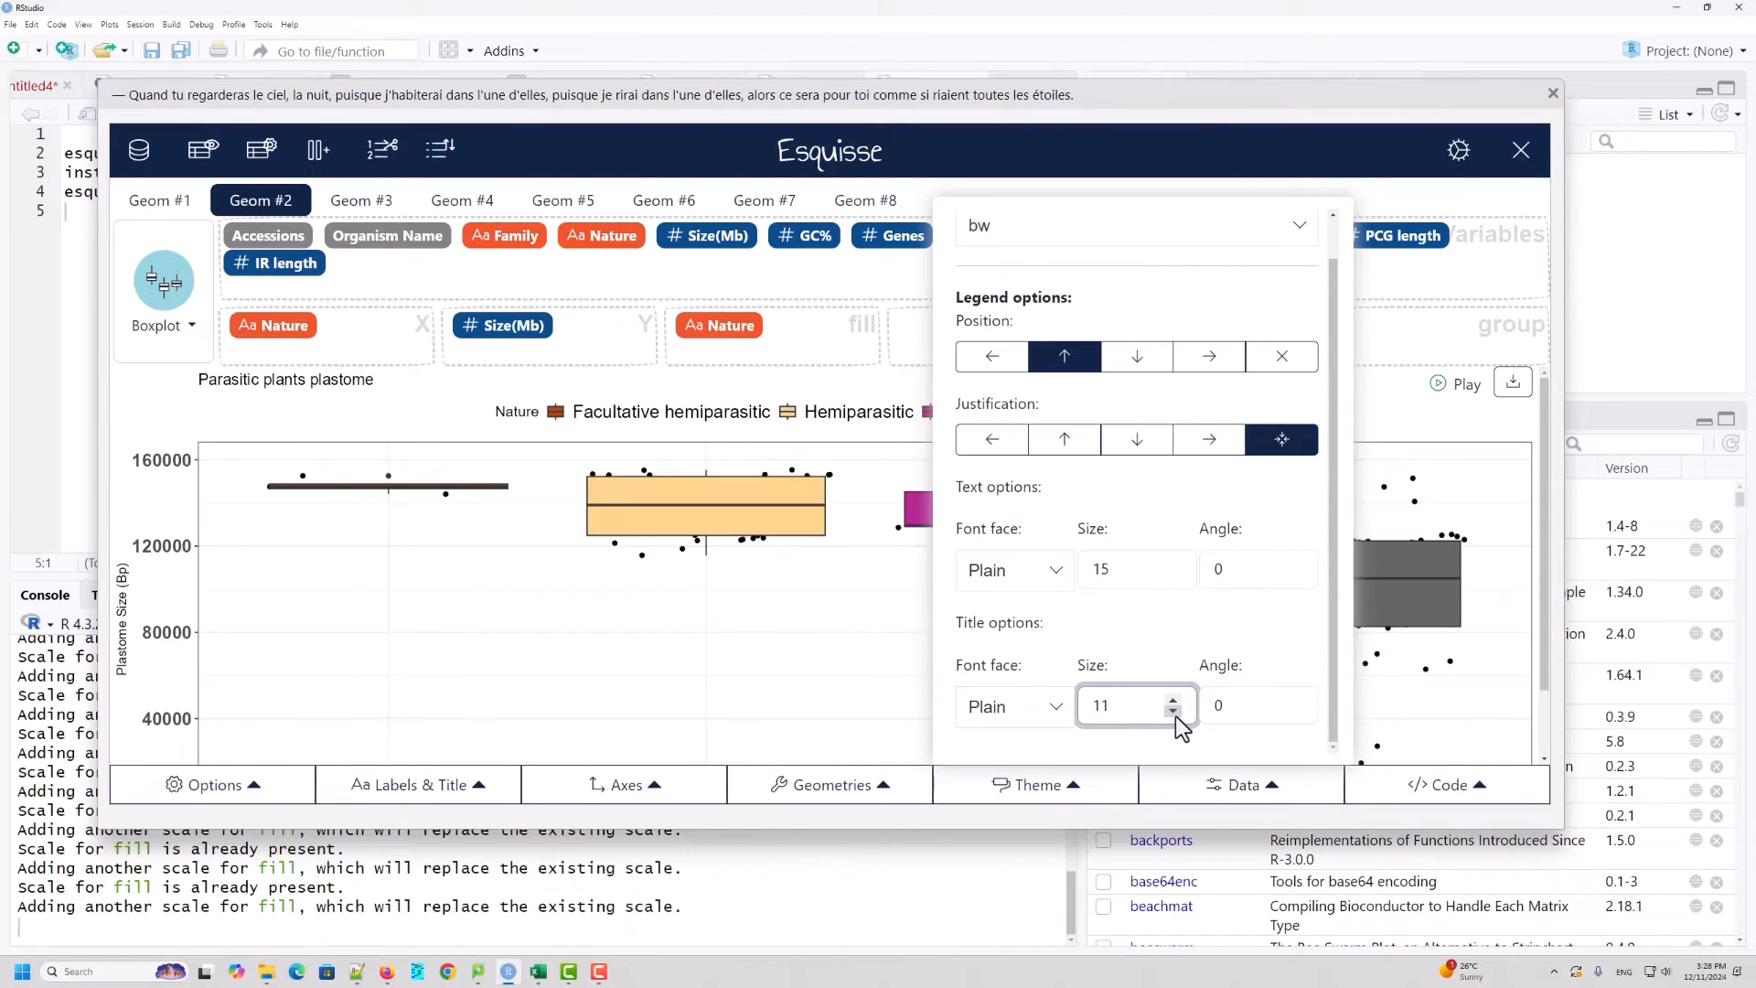
pyautogui.scroll(-1, 922, 660)
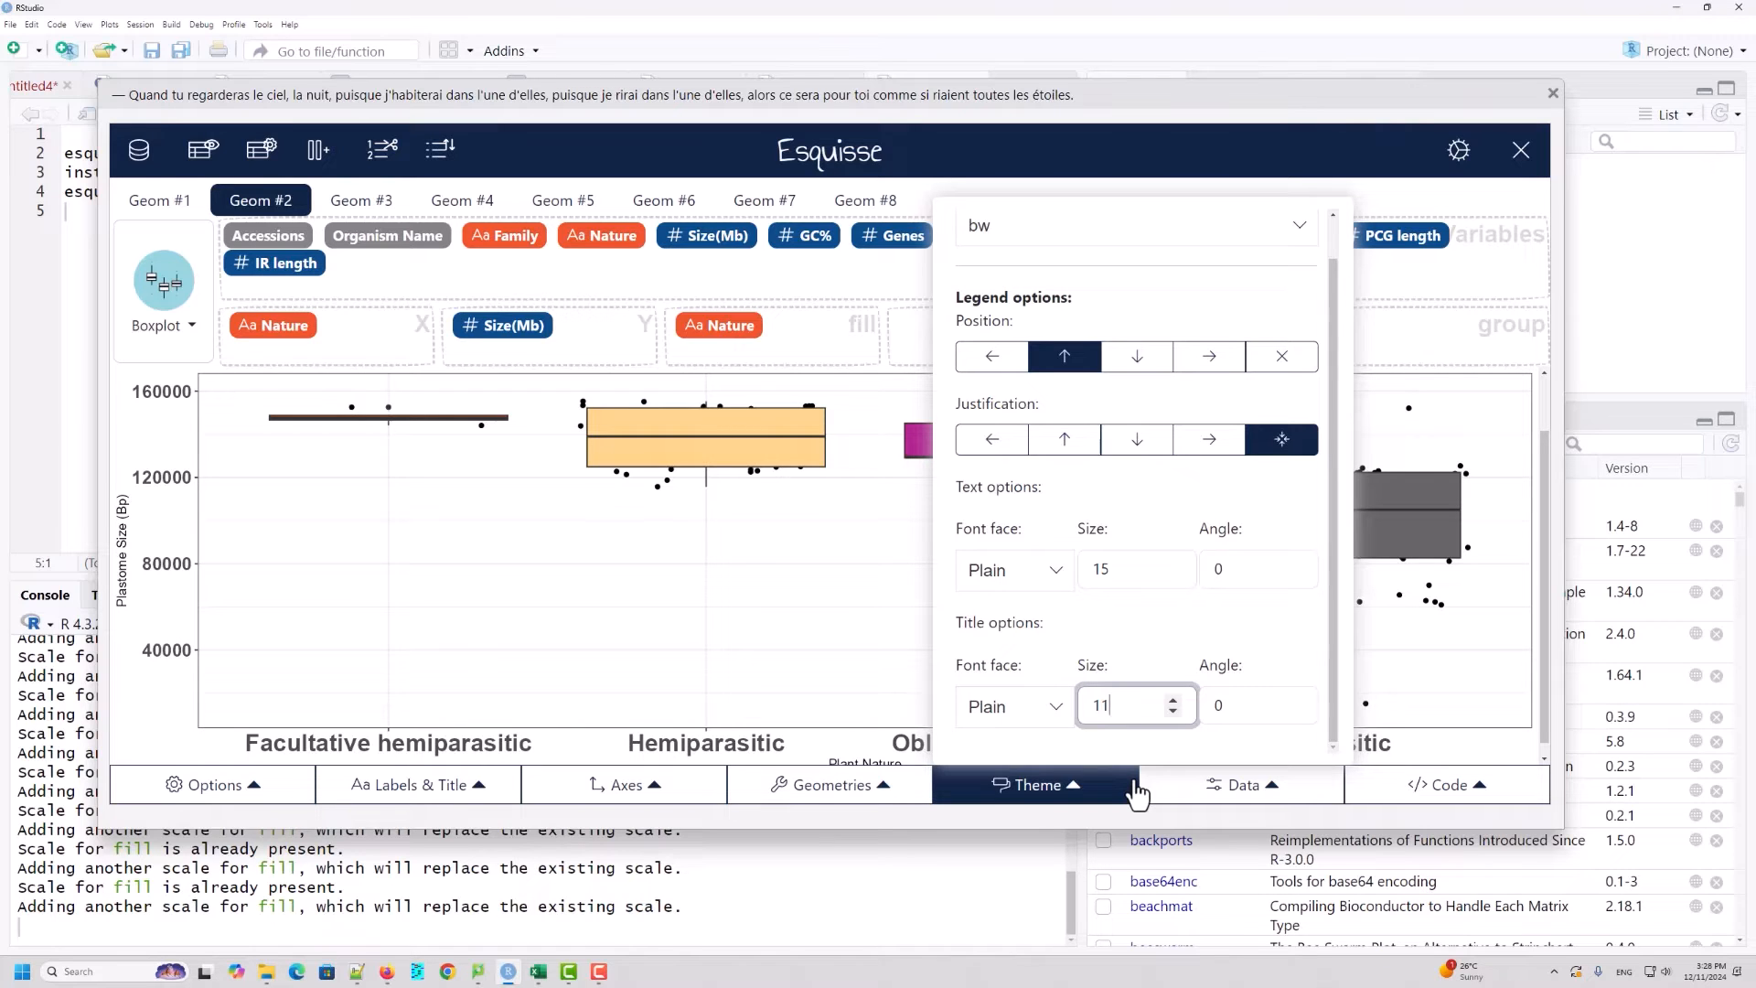
pyautogui.click(1193, 816)
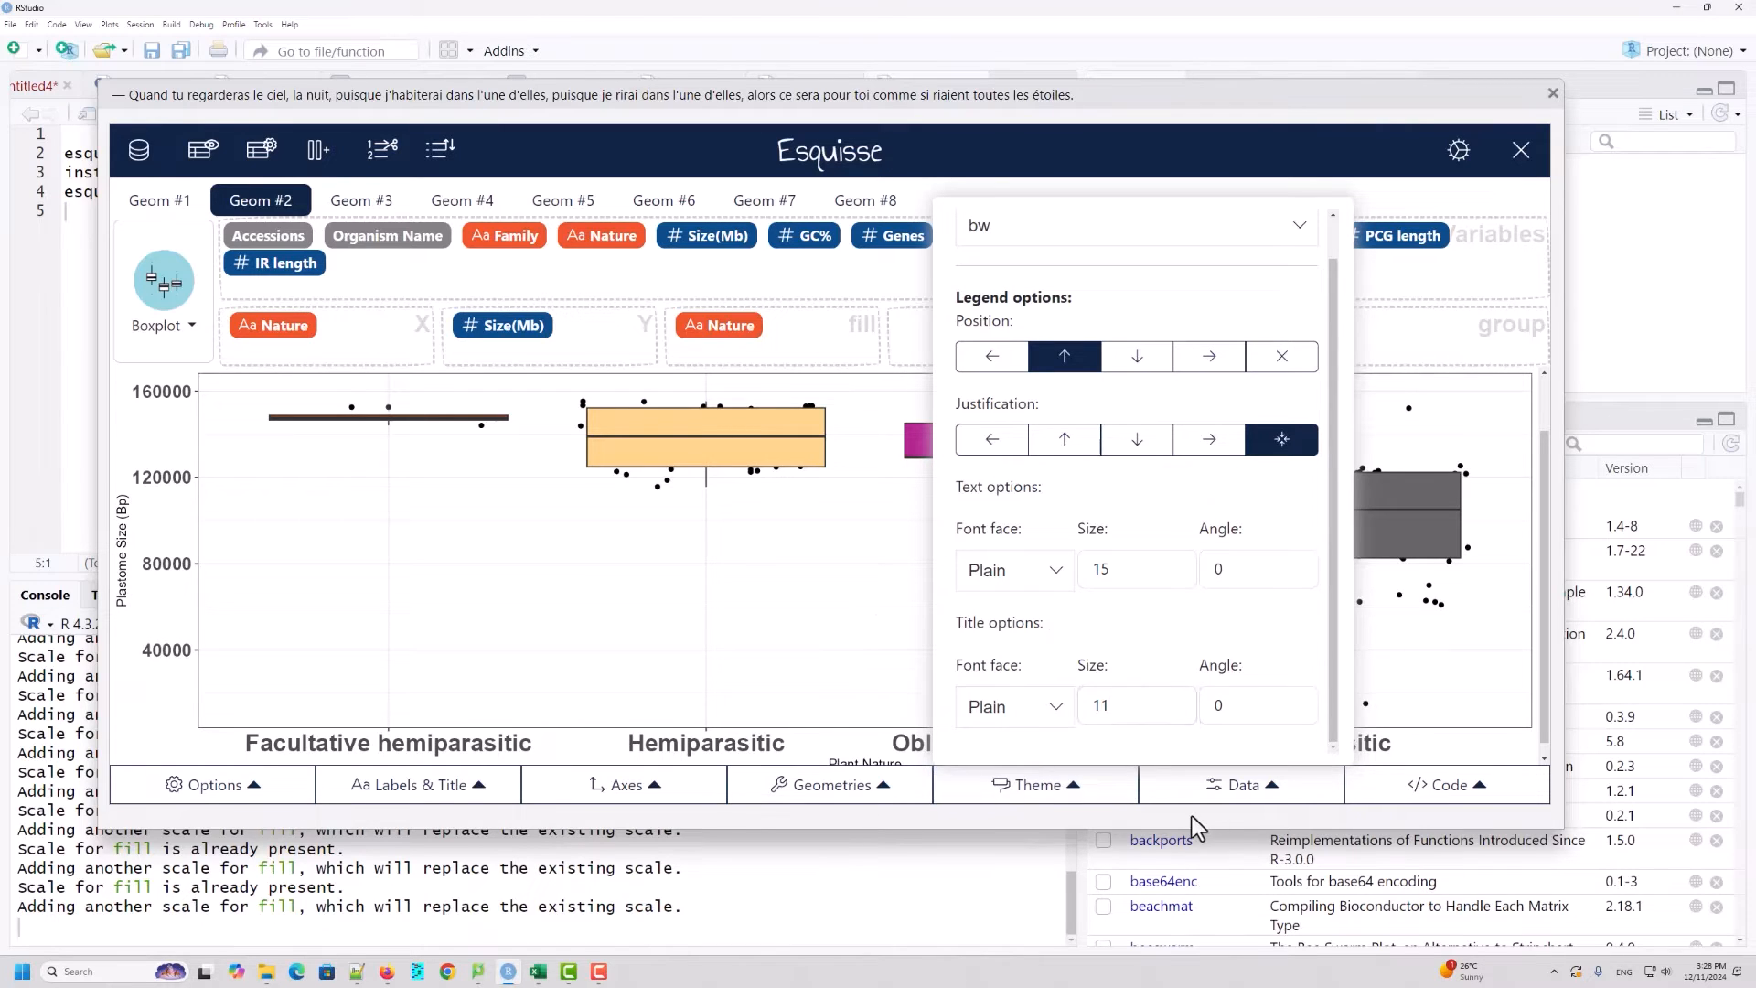
pyautogui.click(1461, 677)
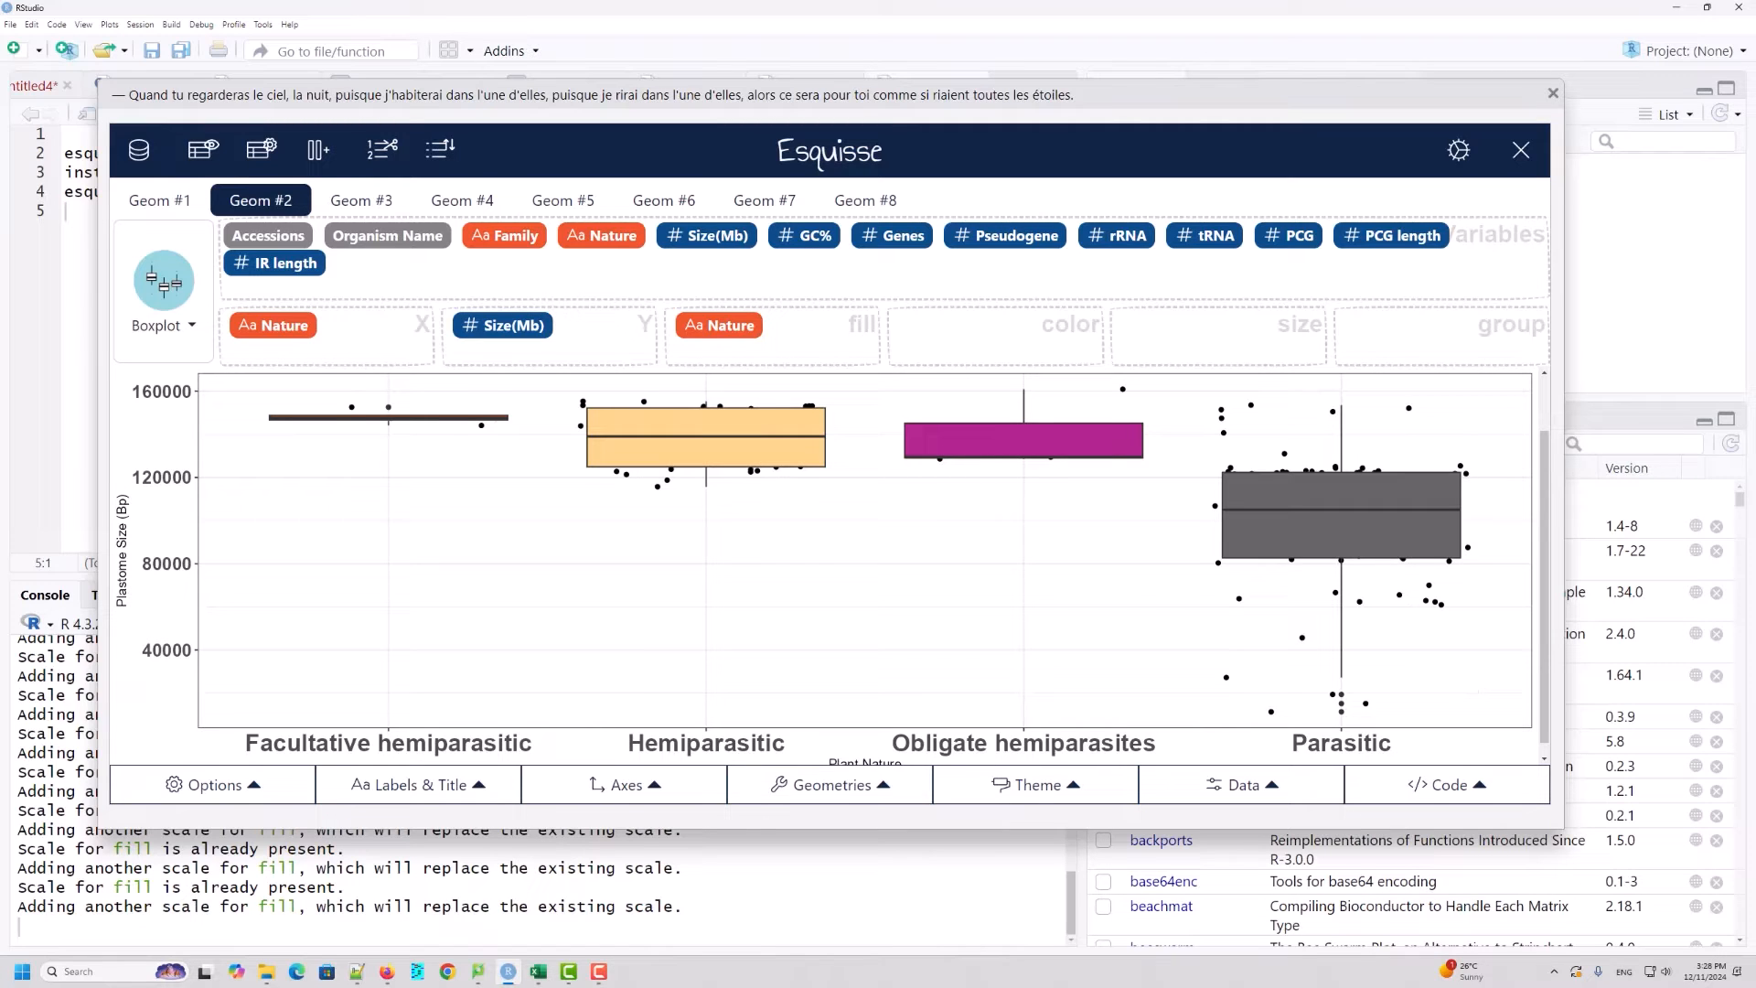
# Step: Open the data filters and examine the Family, Nature and numeric variable filters
pyautogui.click(1270, 809)
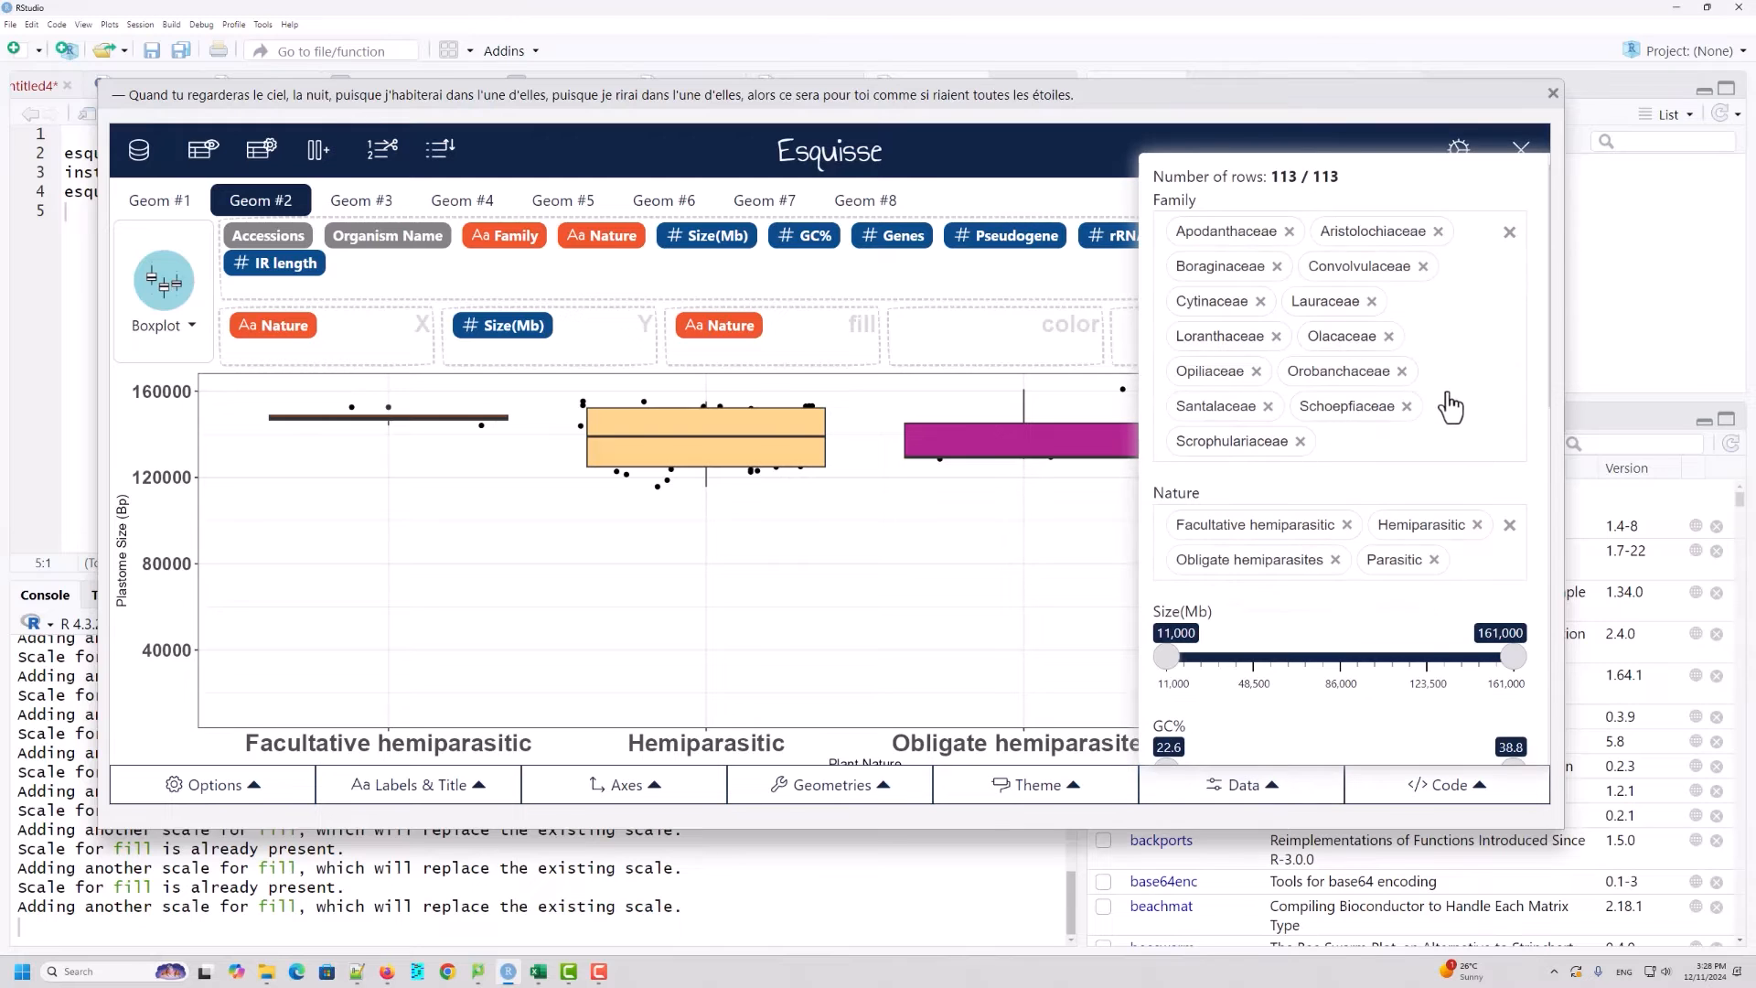
pyautogui.scroll(-4, 1452, 405)
pyautogui.scroll(4, 1451, 396)
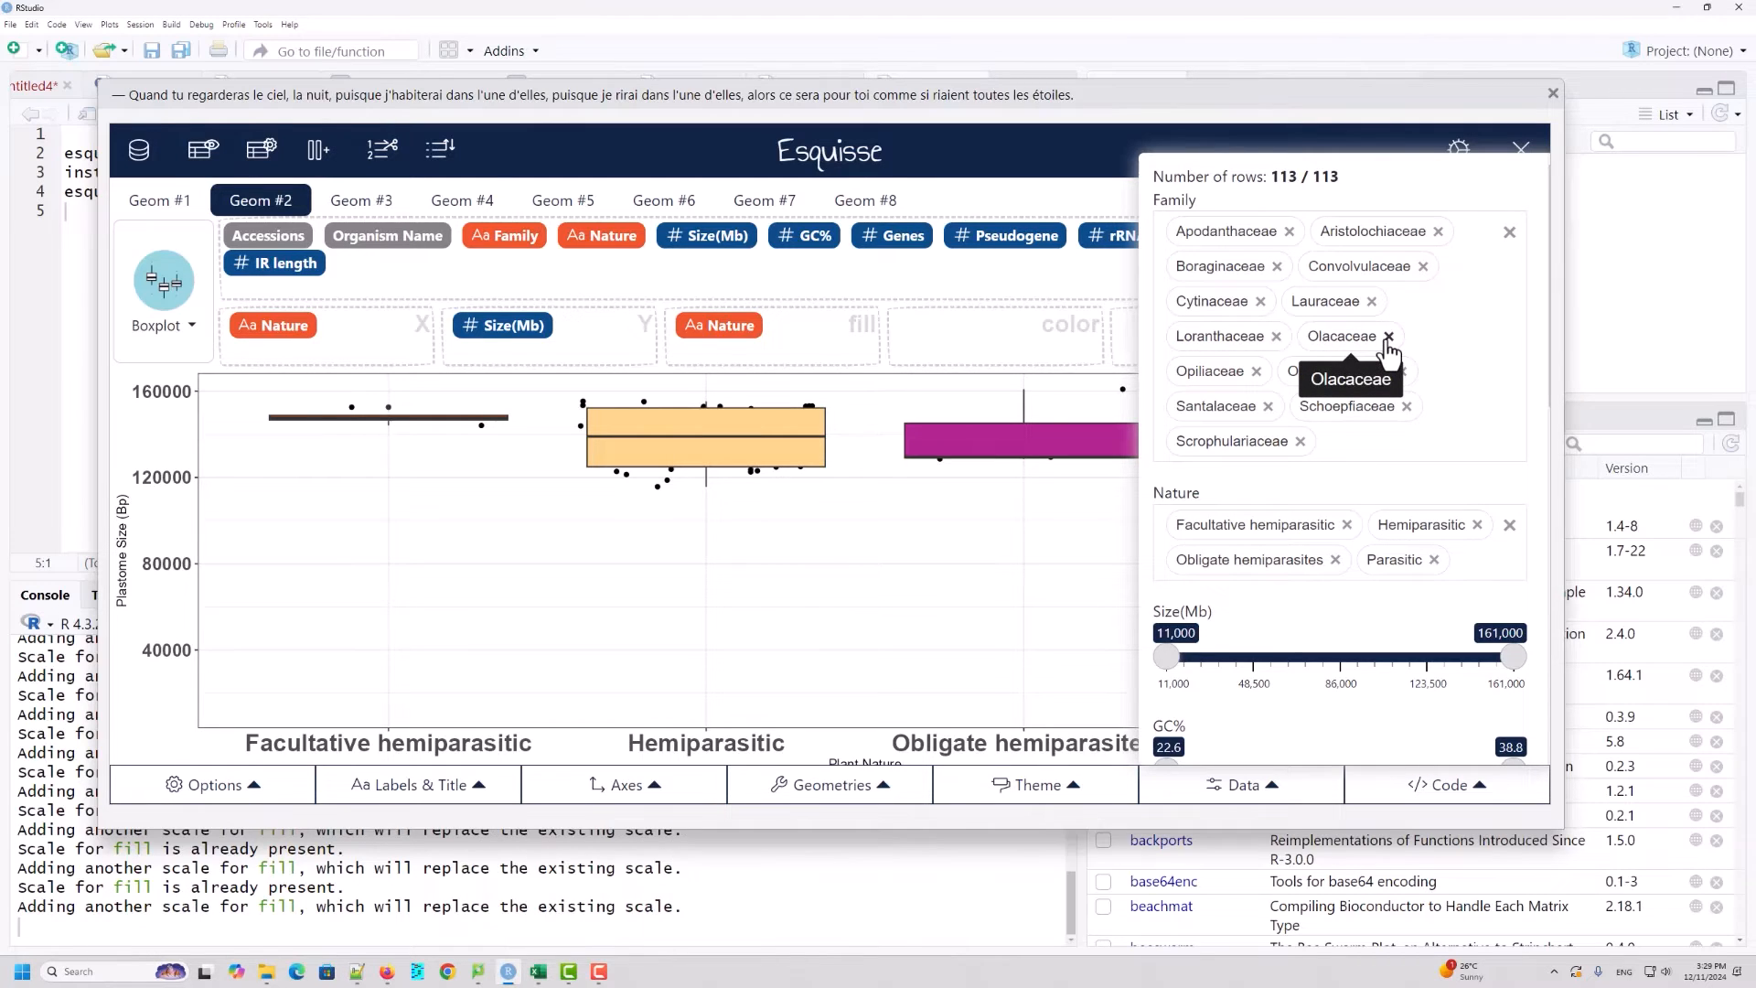
pyautogui.scroll(-1, 1421, 448)
pyautogui.scroll(-2, 1420, 448)
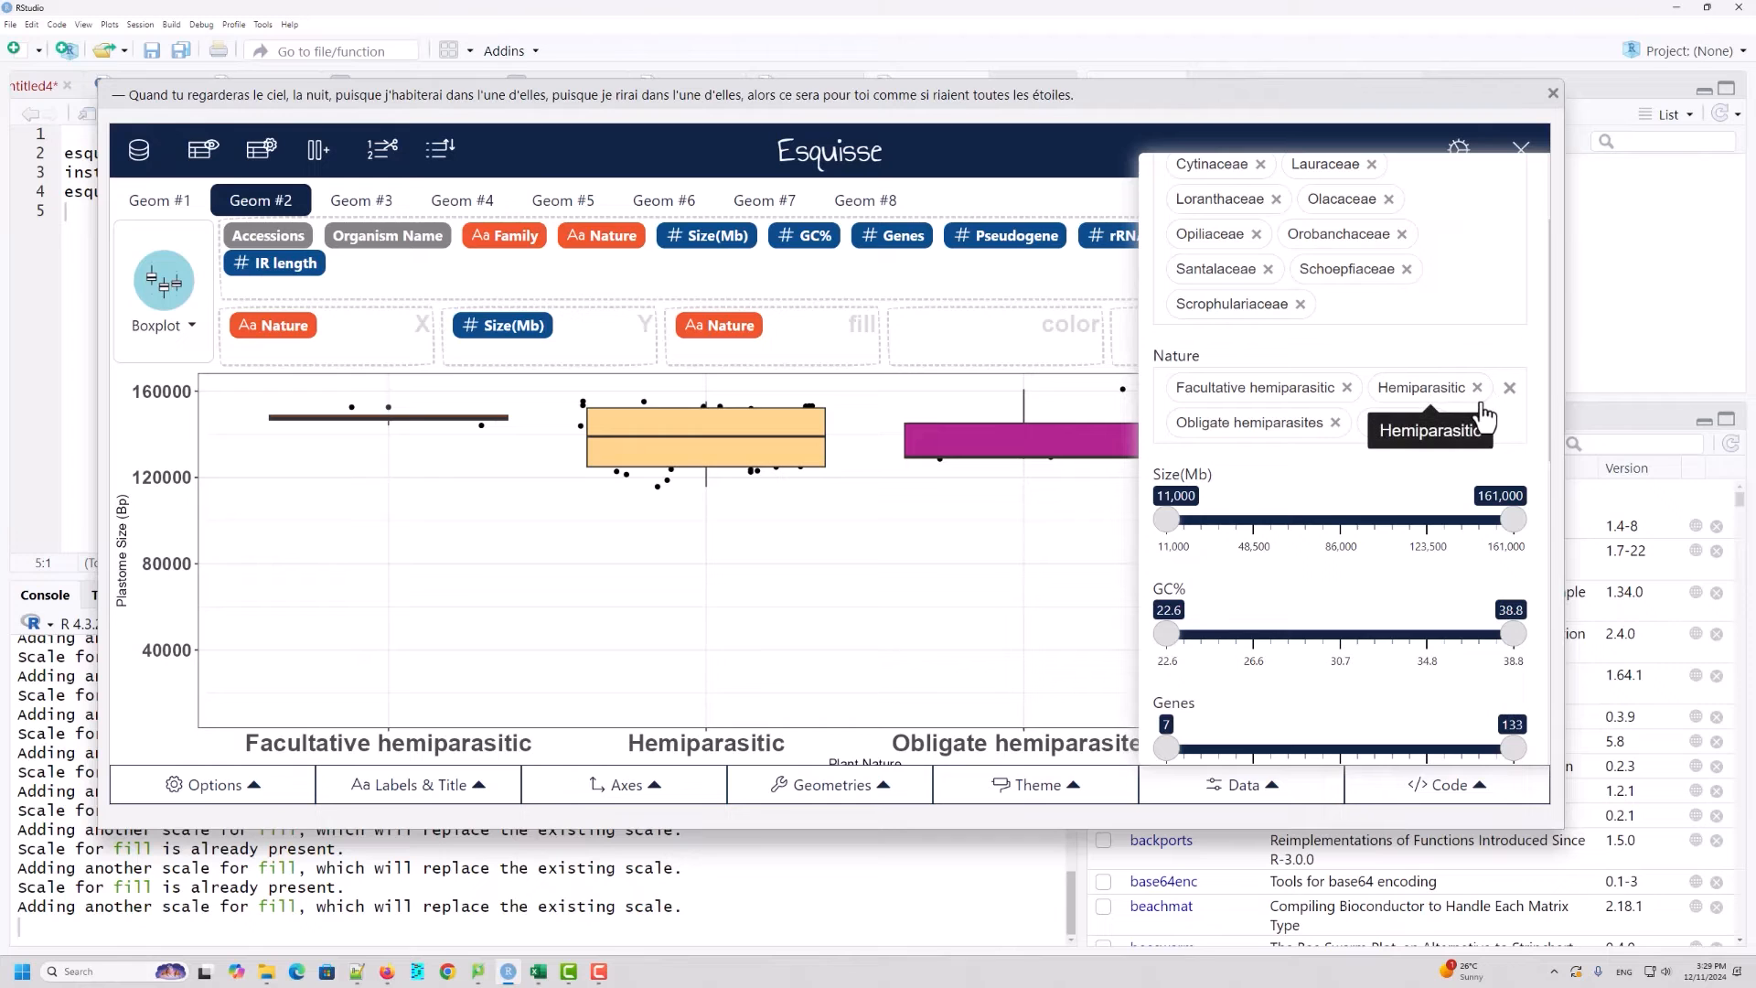
pyautogui.scroll(-3, 1317, 486)
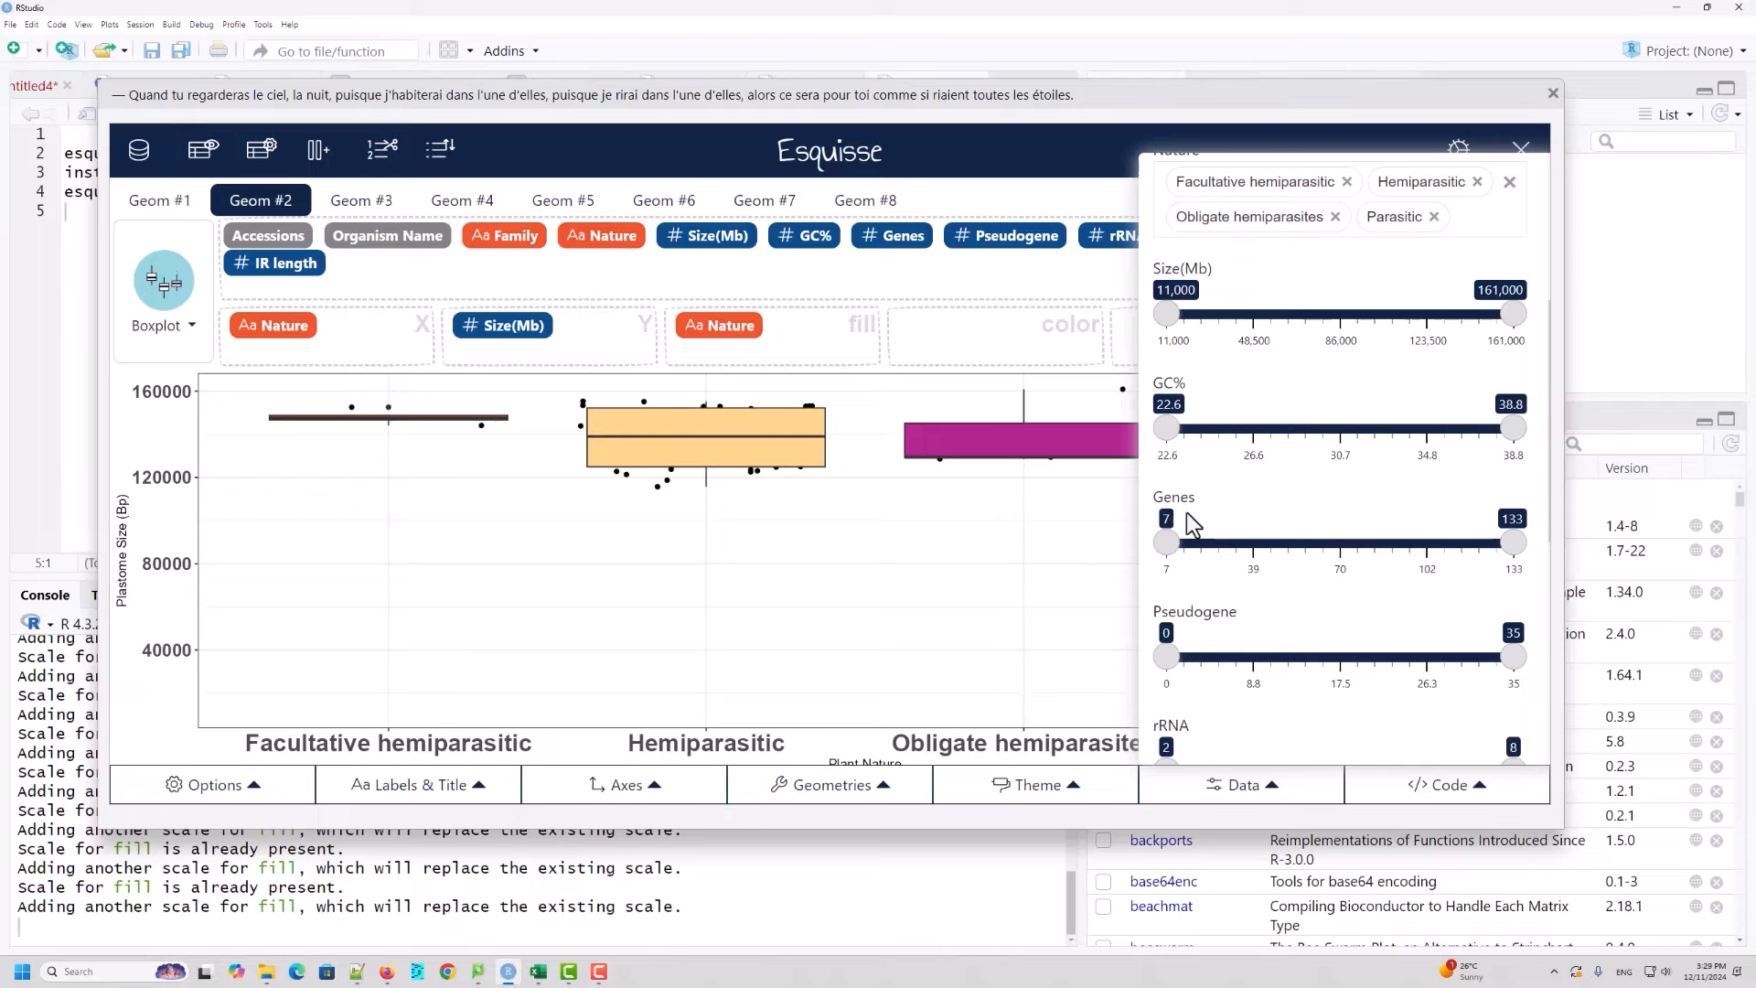
pyautogui.scroll(4, 1293, 403)
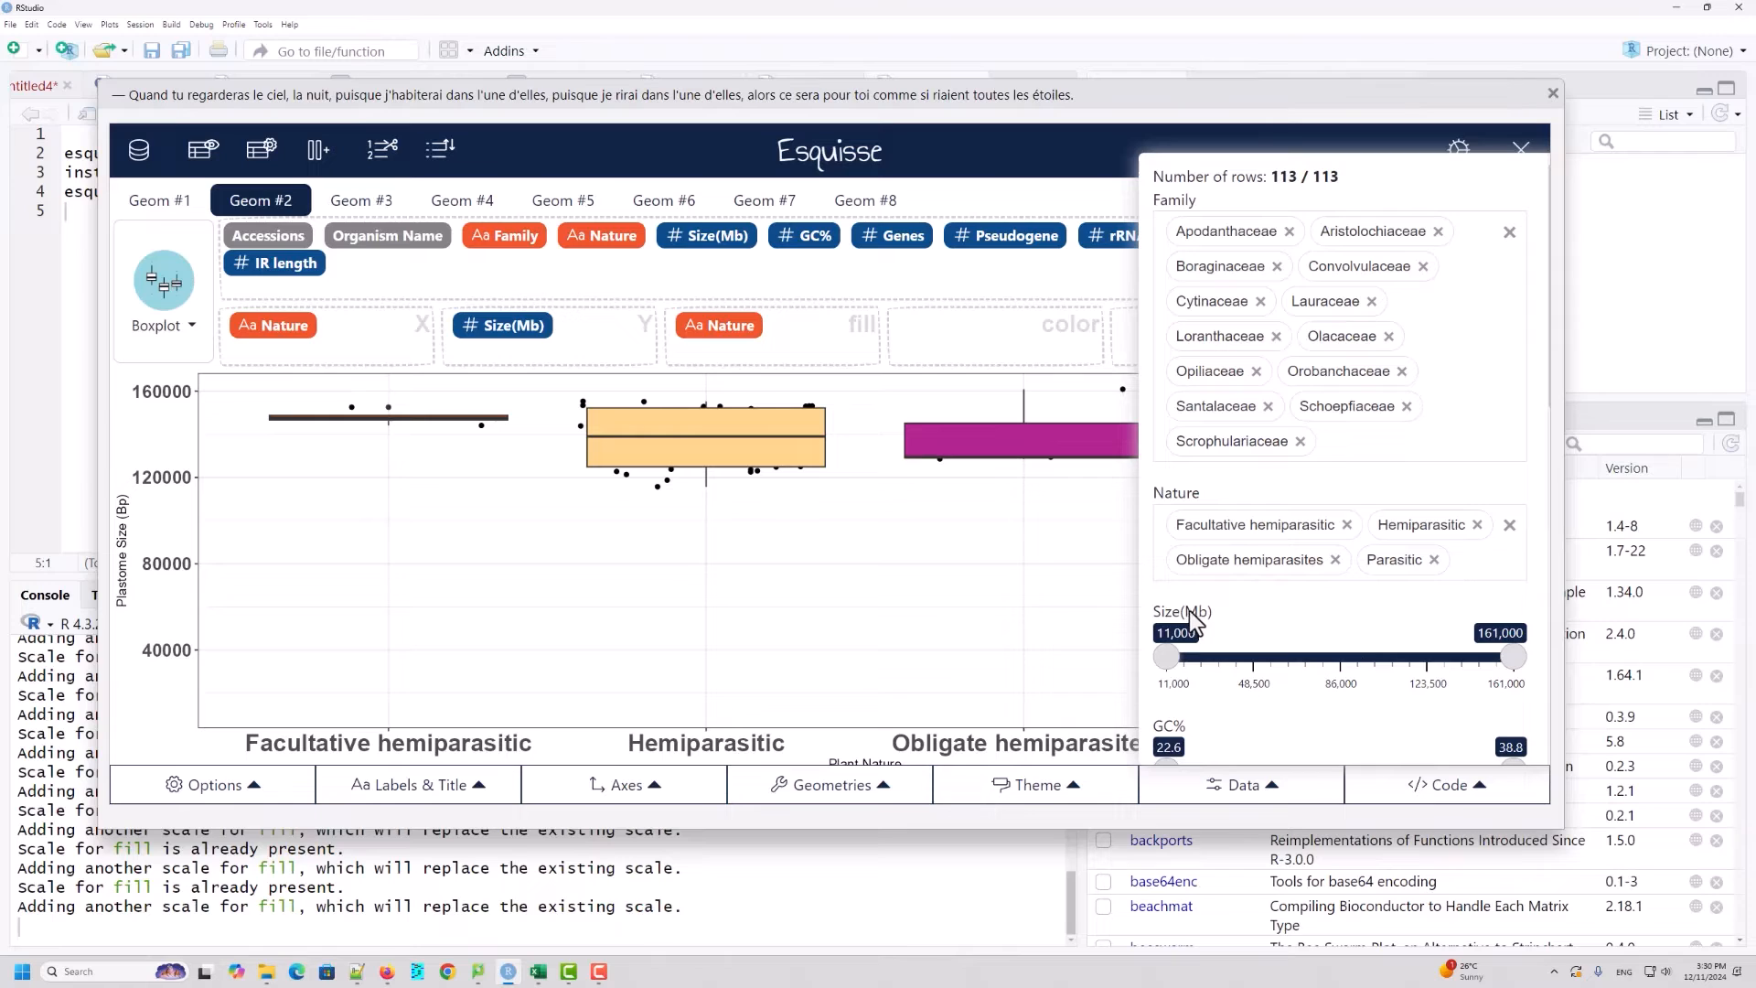
# Step: Try a Size(Mb) filter minimum of 50,000 and restore it to 11,000
pyautogui.moveTo(1189, 611); pyautogui.dragTo(1214, 611)
pyautogui.moveTo(1172, 660); pyautogui.dragTo(1264, 672)
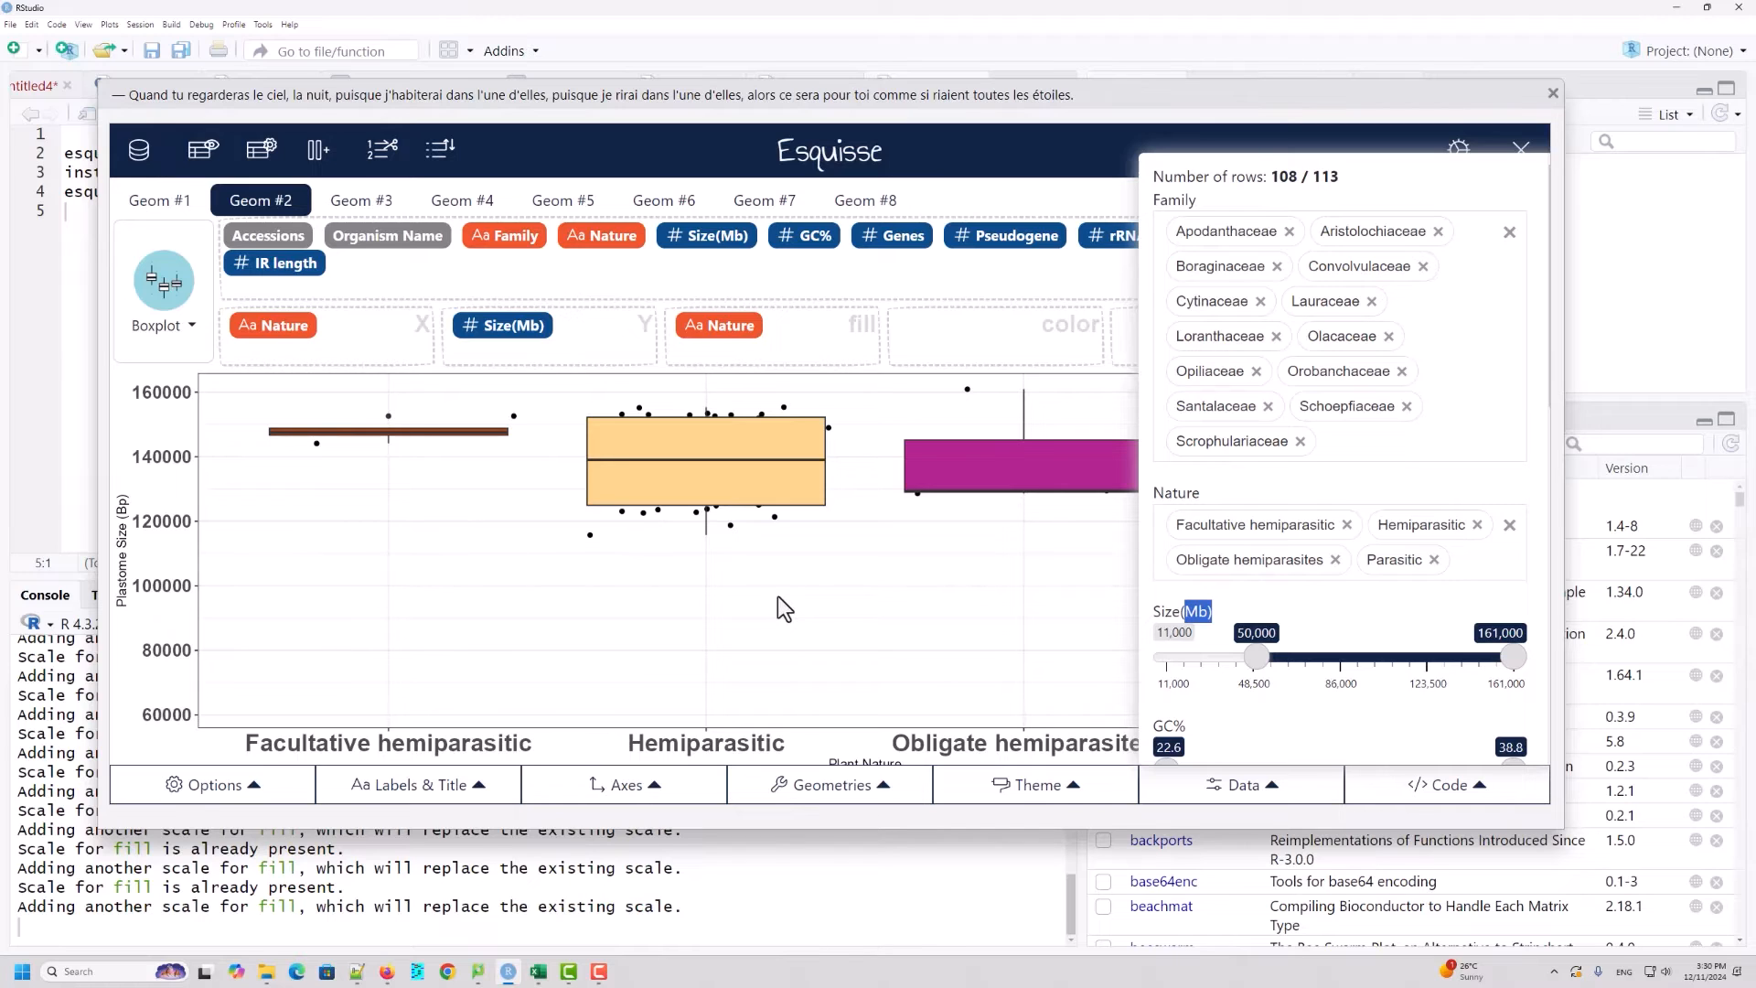
pyautogui.moveTo(1255, 661); pyautogui.dragTo(1162, 665)
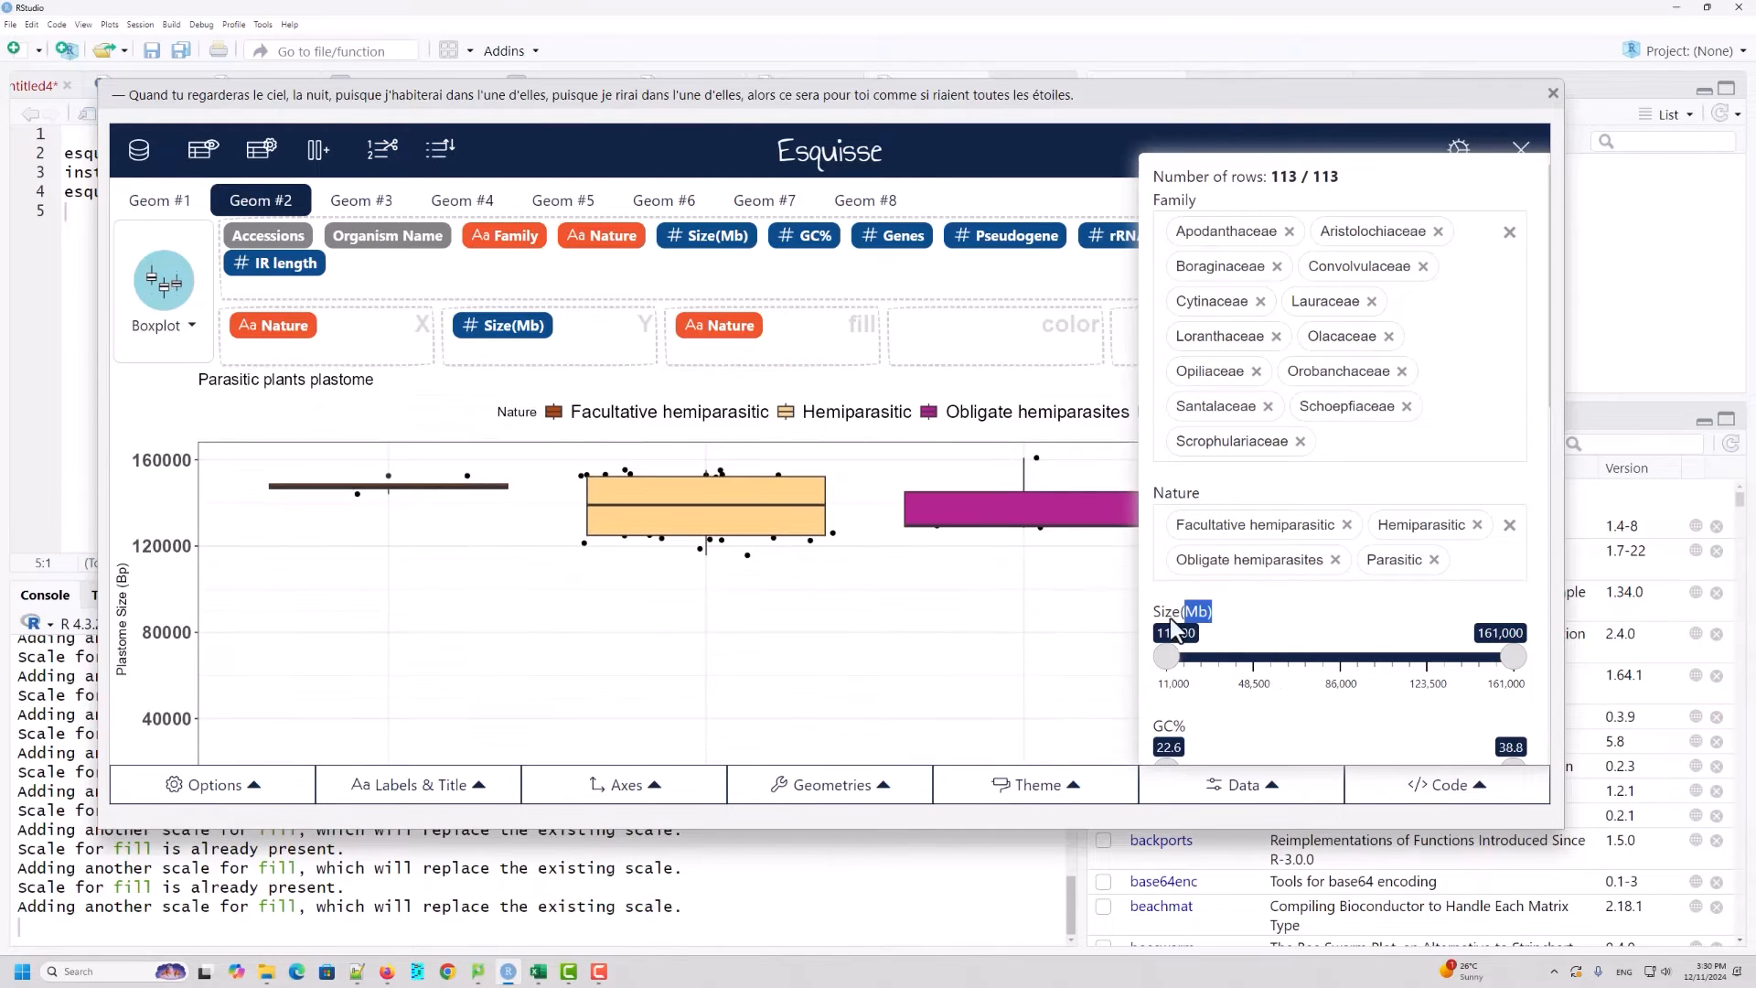
# Step: Look through the remaining numeric filters as far as IR length and close the data filters
pyautogui.scroll(-3, 1264, 701)
pyautogui.scroll(-6, 1264, 702)
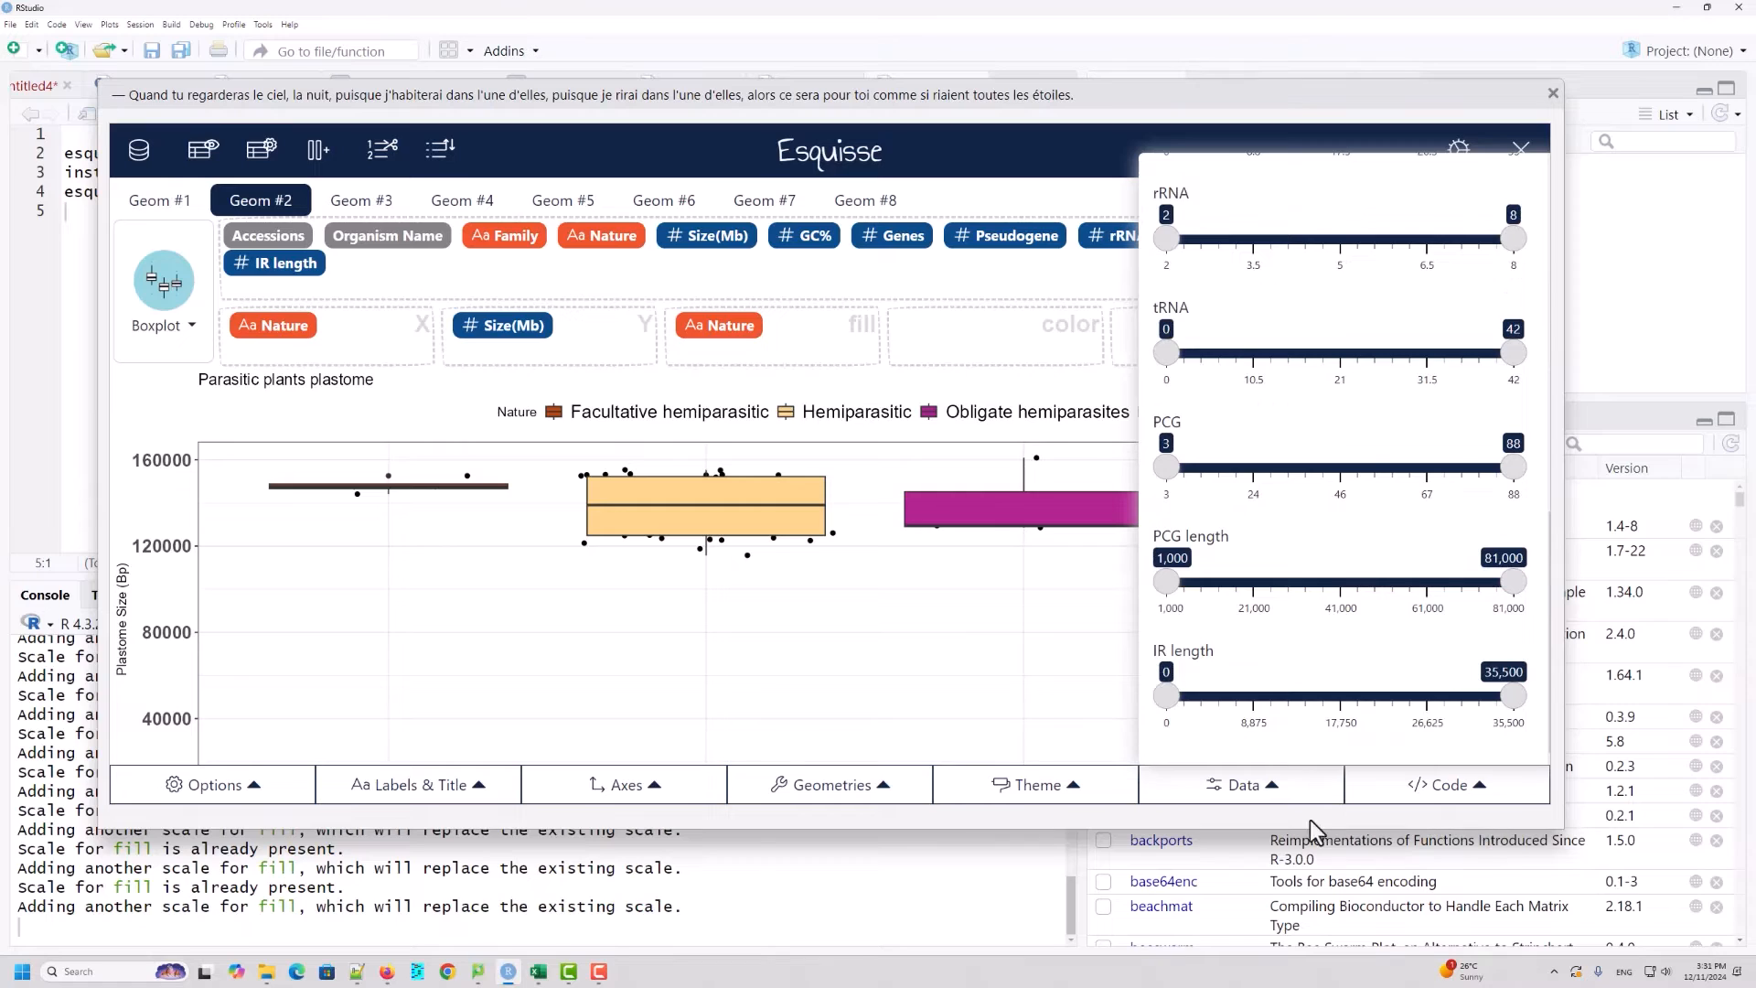
pyautogui.click(1029, 569)
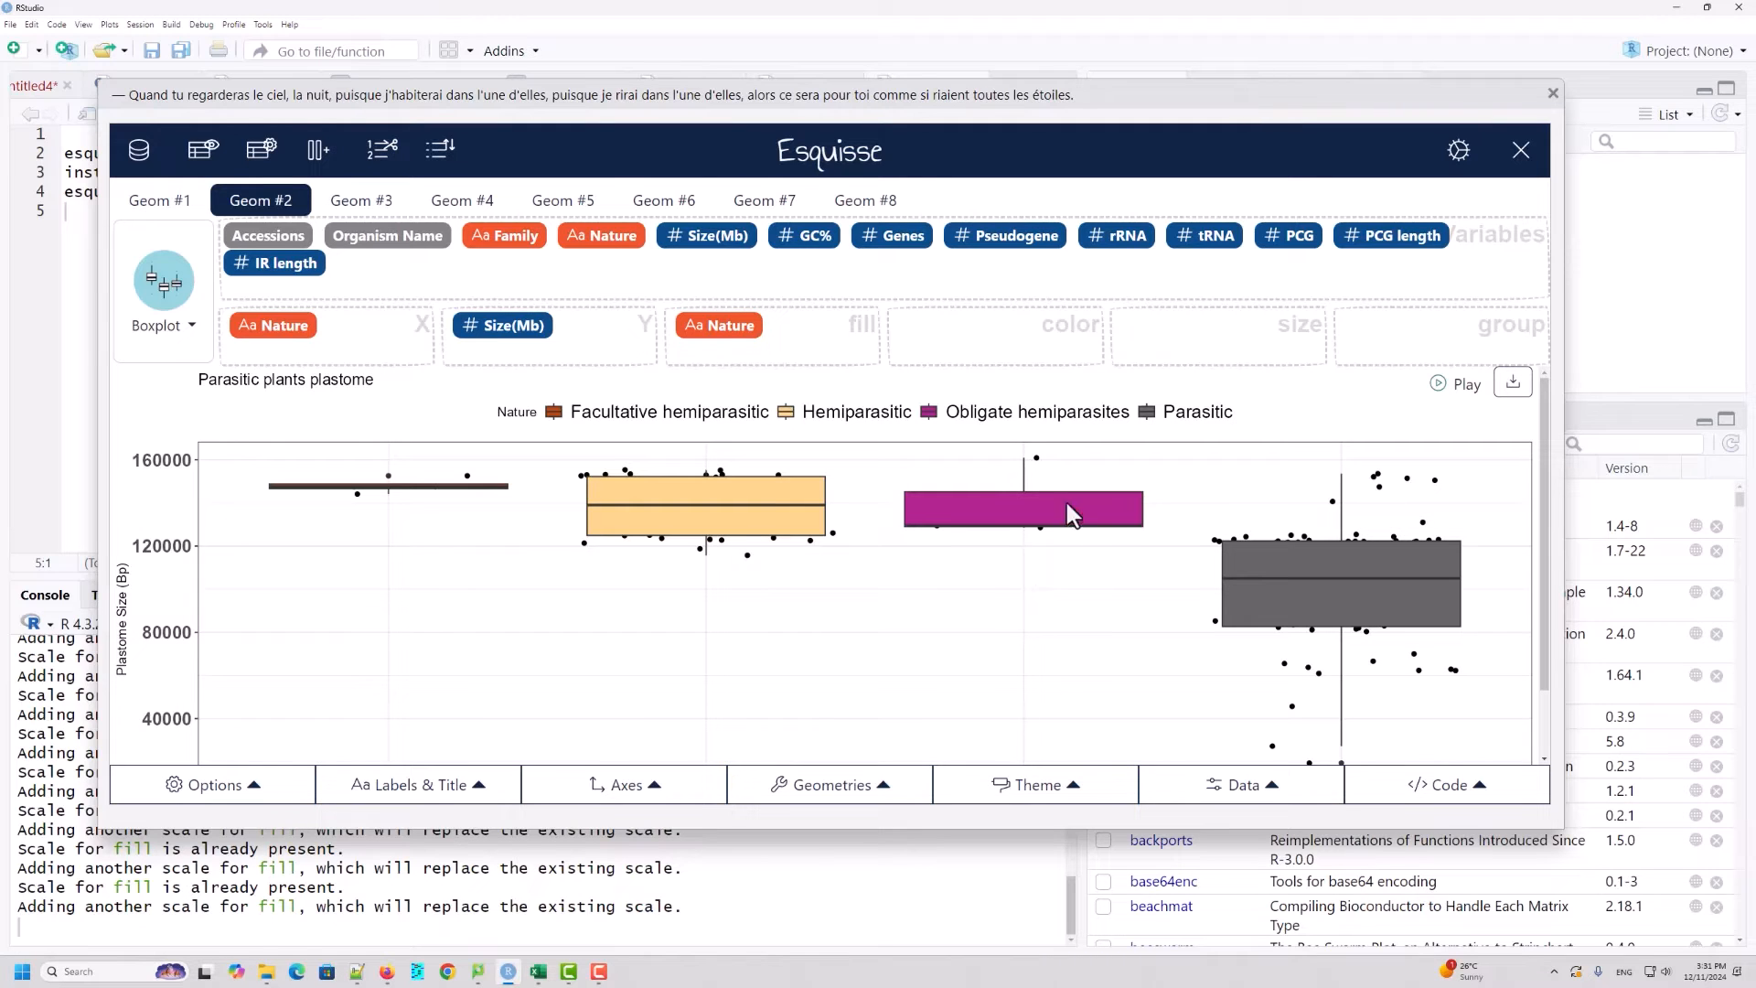
# Step: Display the generated ggplot code for the chart and copy all of it
pyautogui.click(1484, 800)
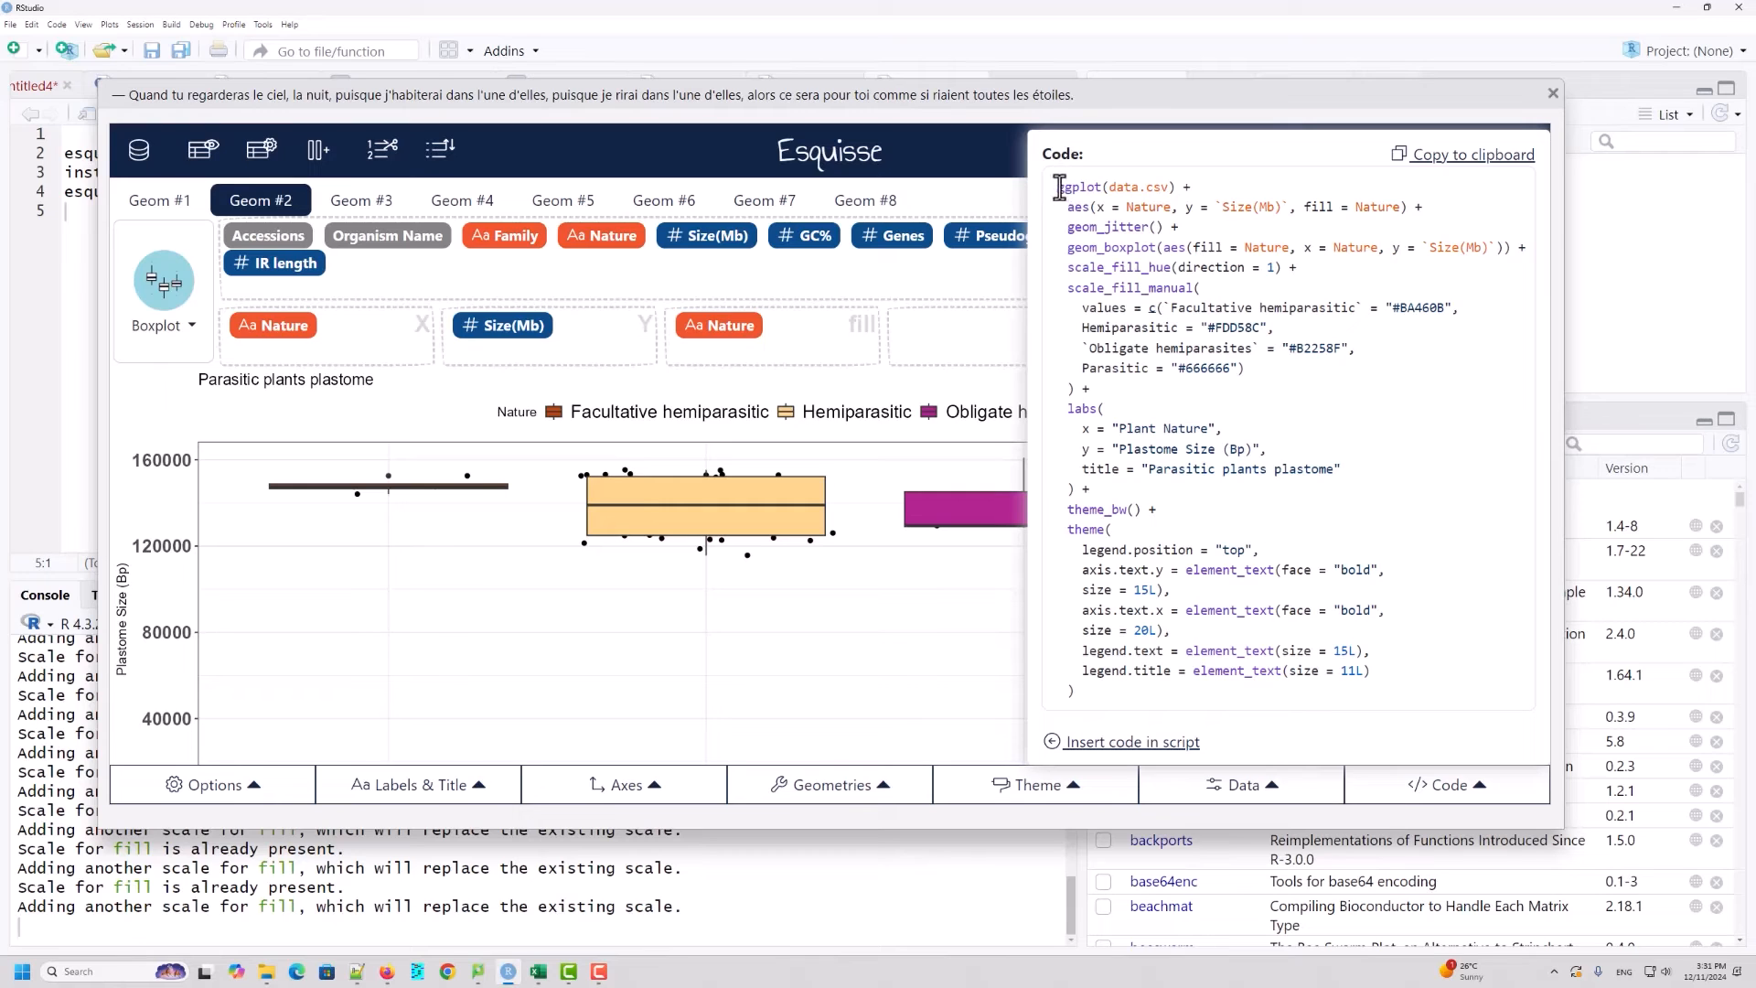
pyautogui.moveTo(1061, 187); pyautogui.dragTo(1414, 703)
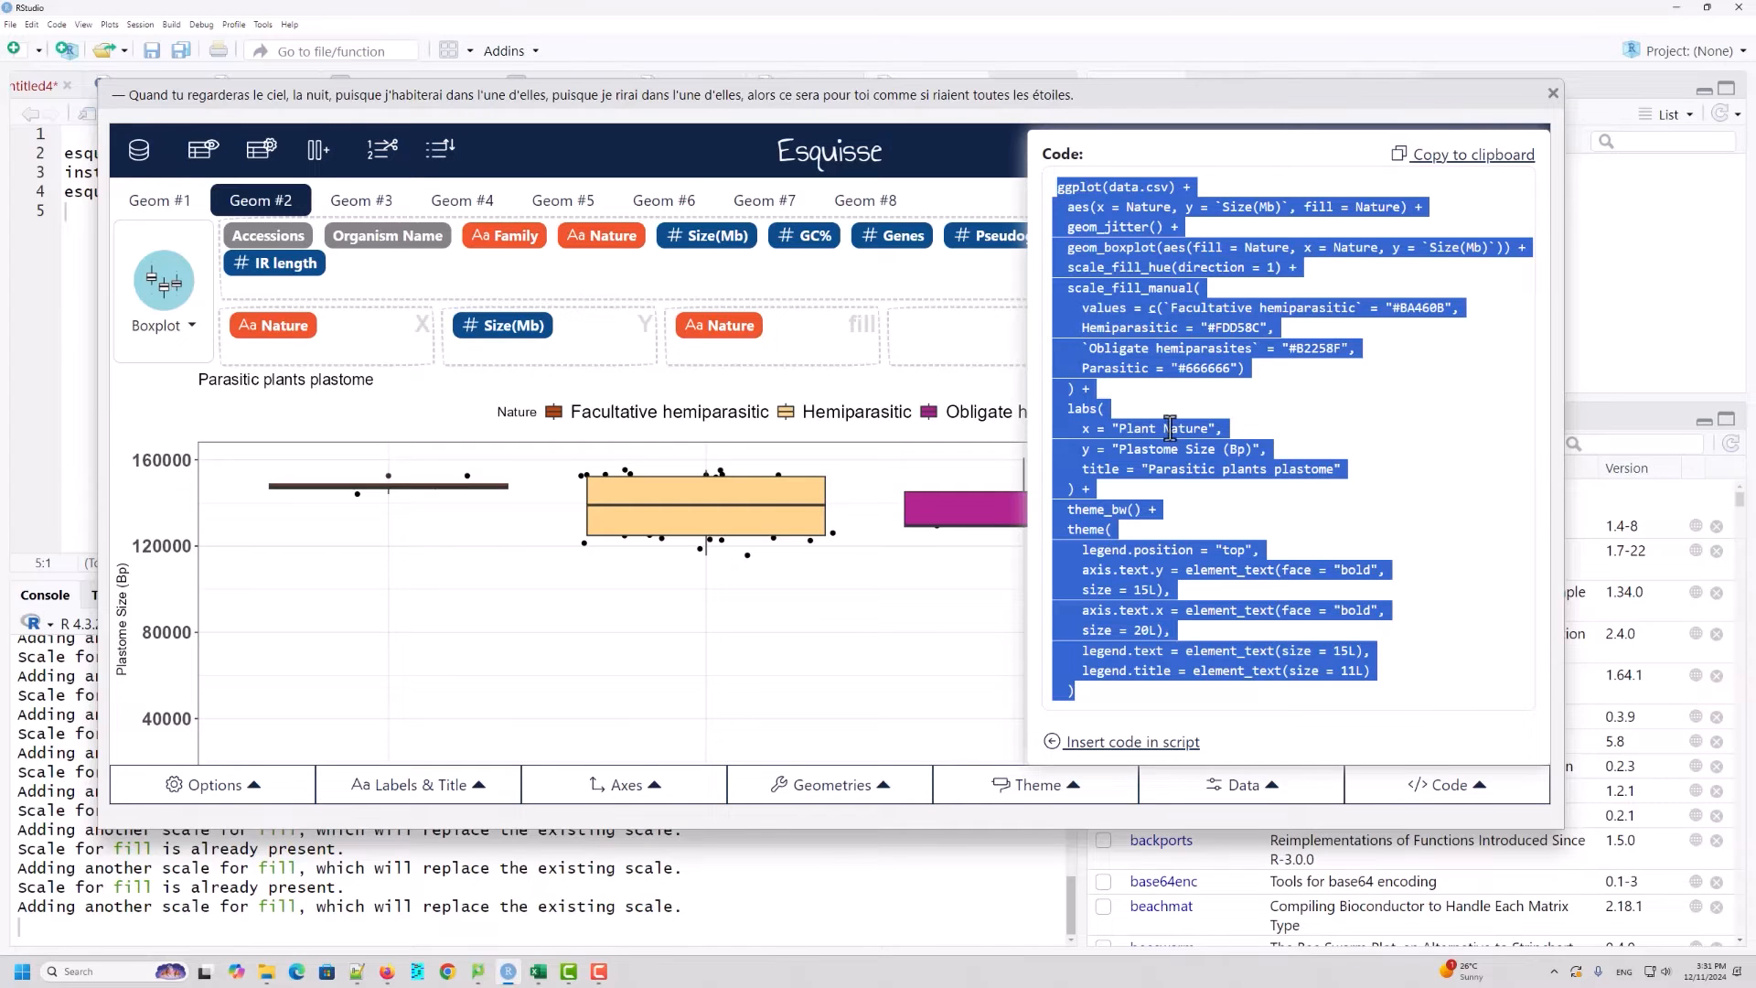
pyautogui.rightClick(1193, 320)
pyautogui.click(1224, 355)
pyautogui.click(357, 973)
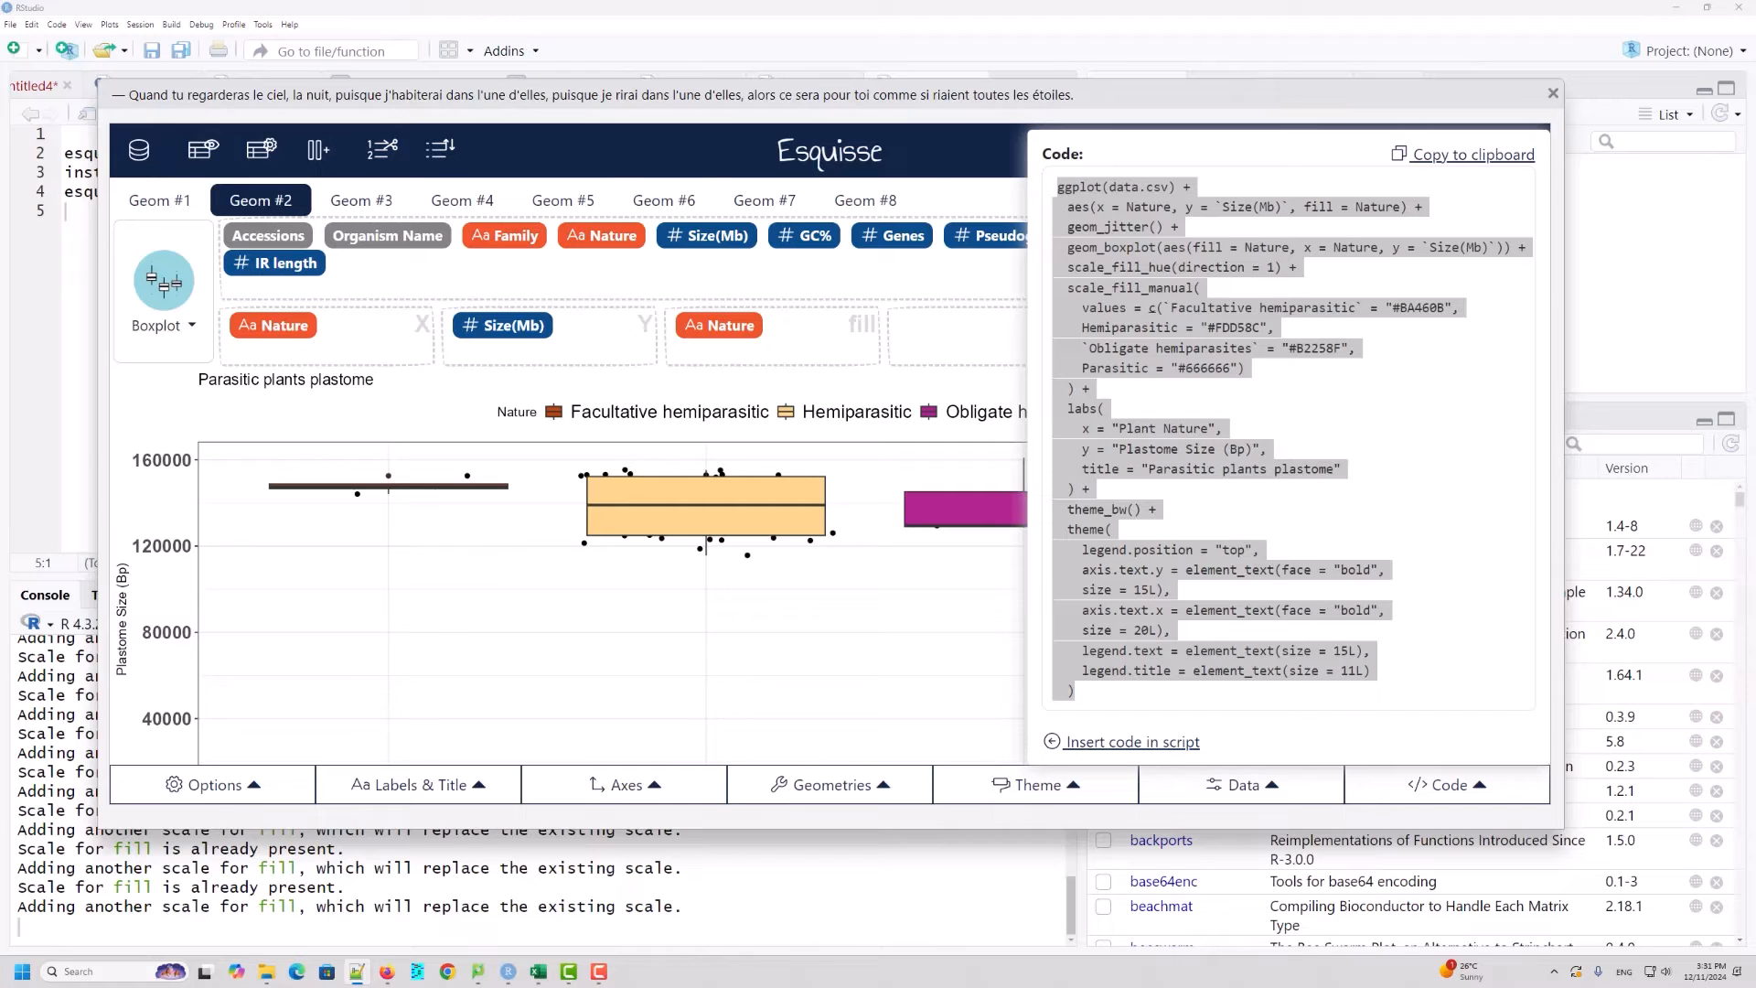
pyautogui.hotkey('alt', 'Tab')
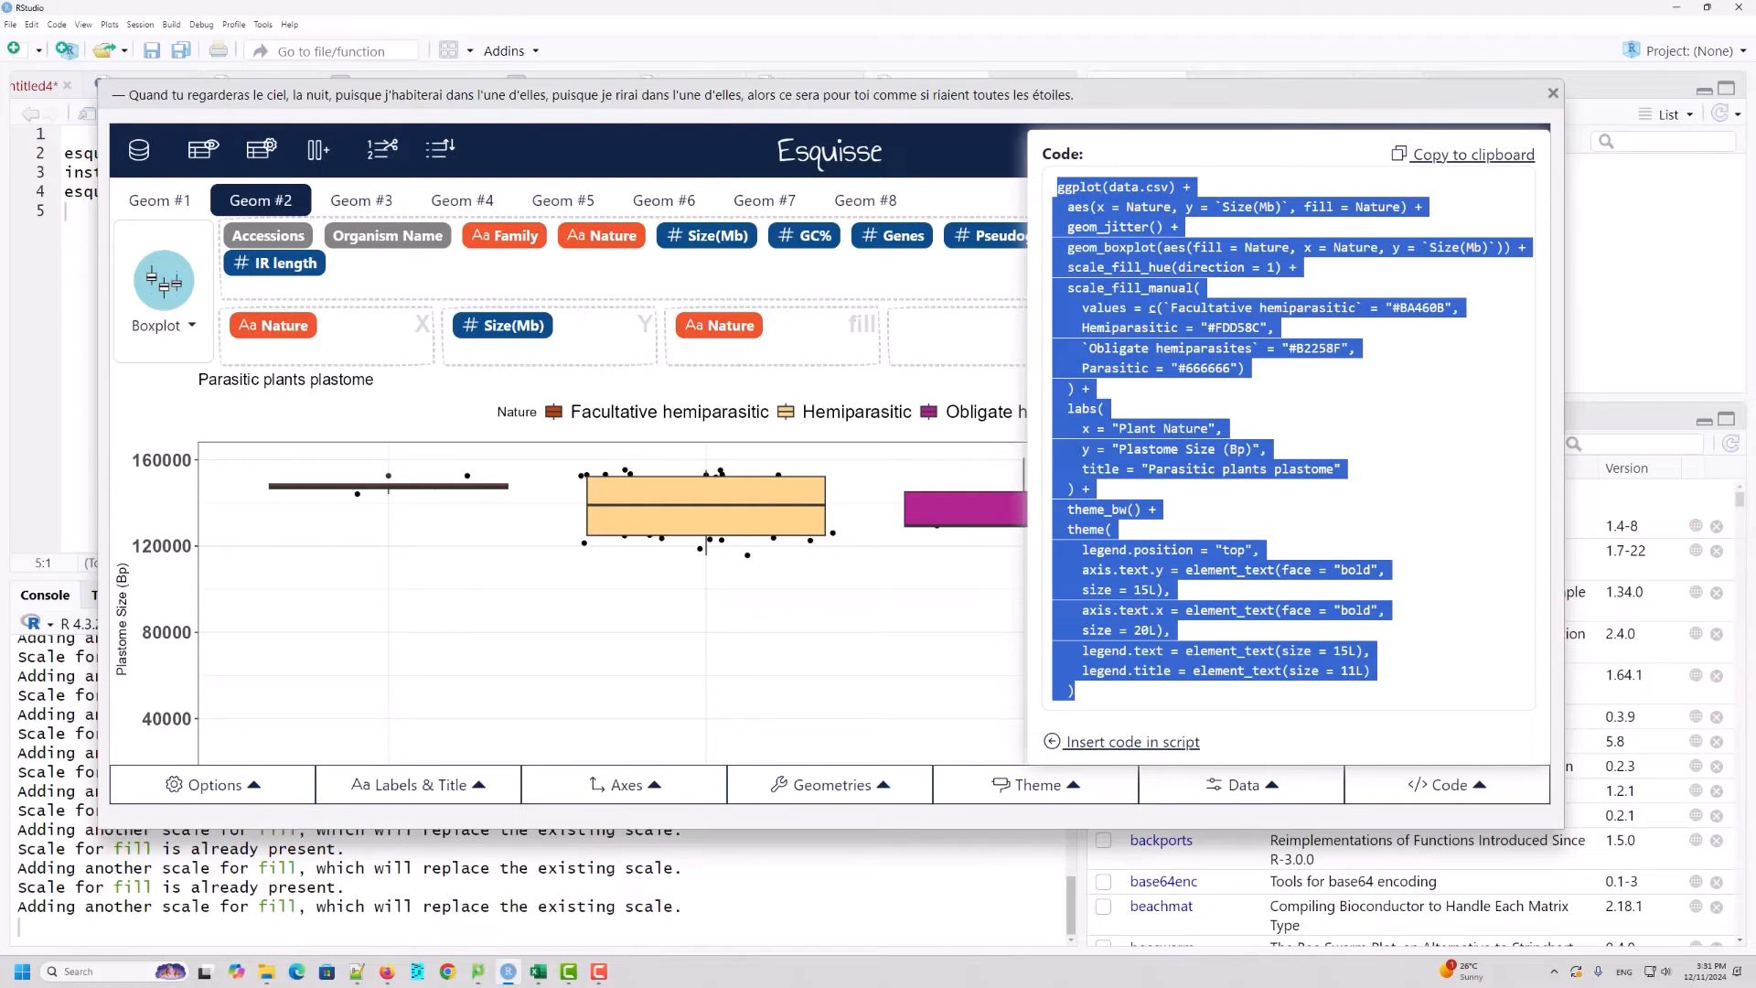
pyautogui.hotkey('alt', 'Tab')
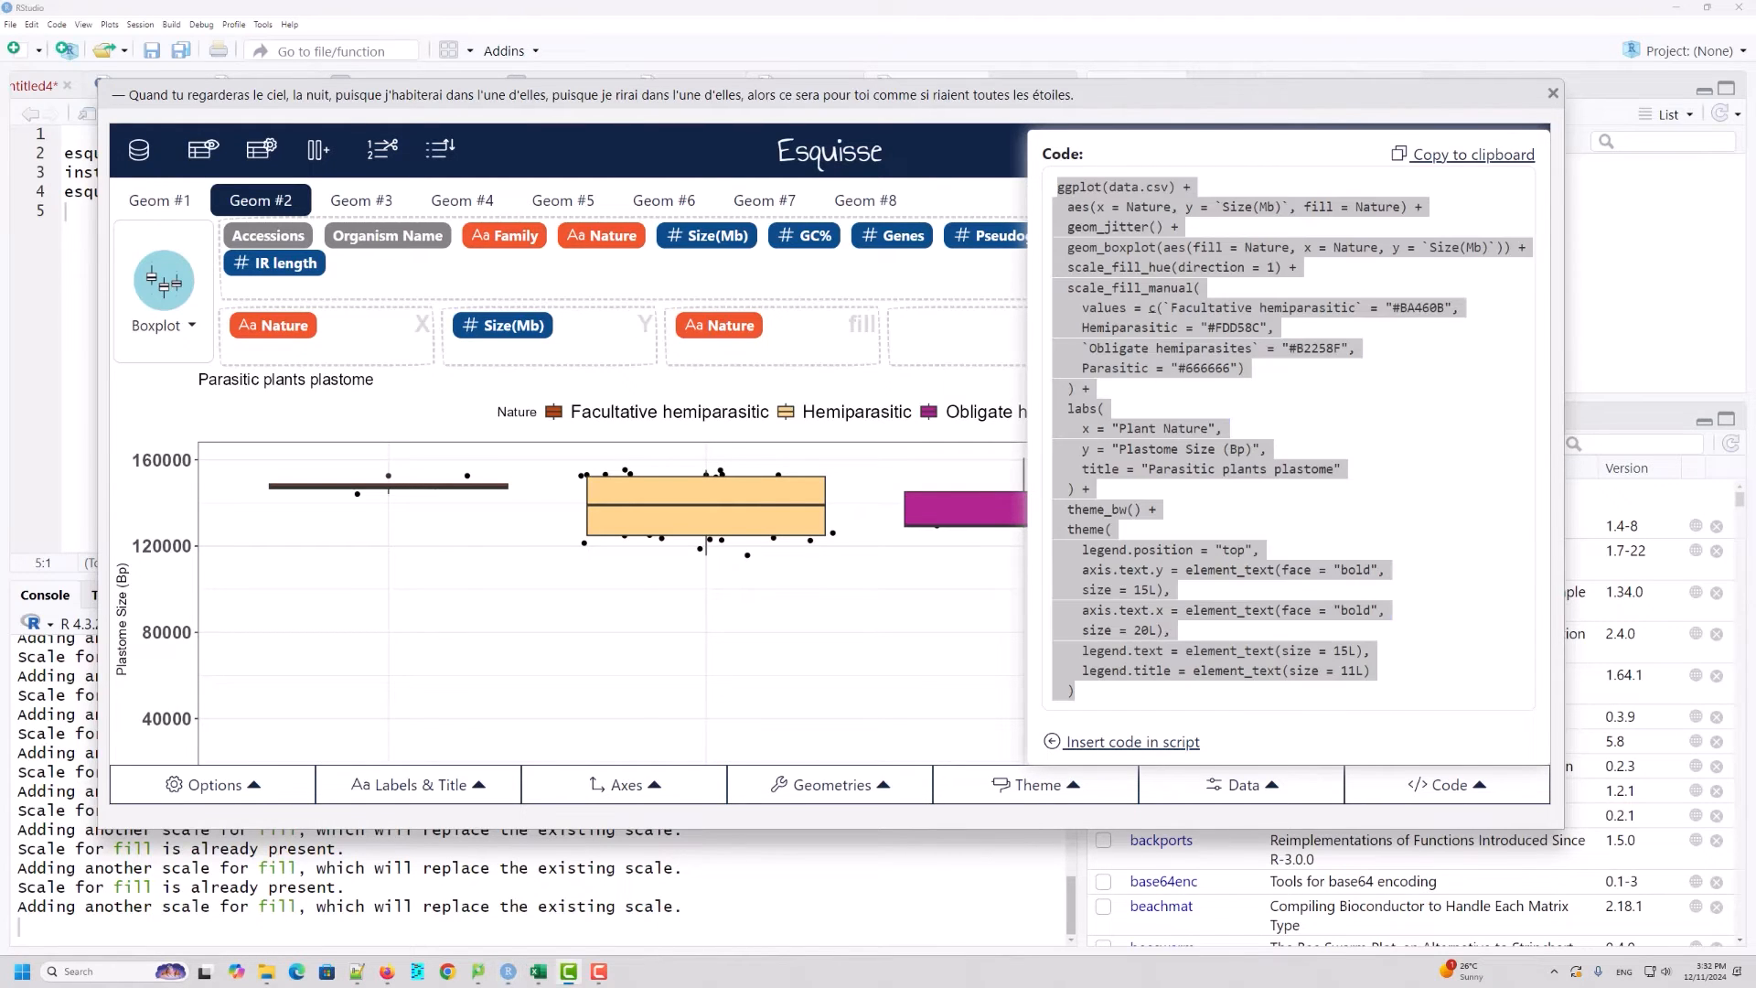
pyautogui.hotkey('alt', 'Tab')
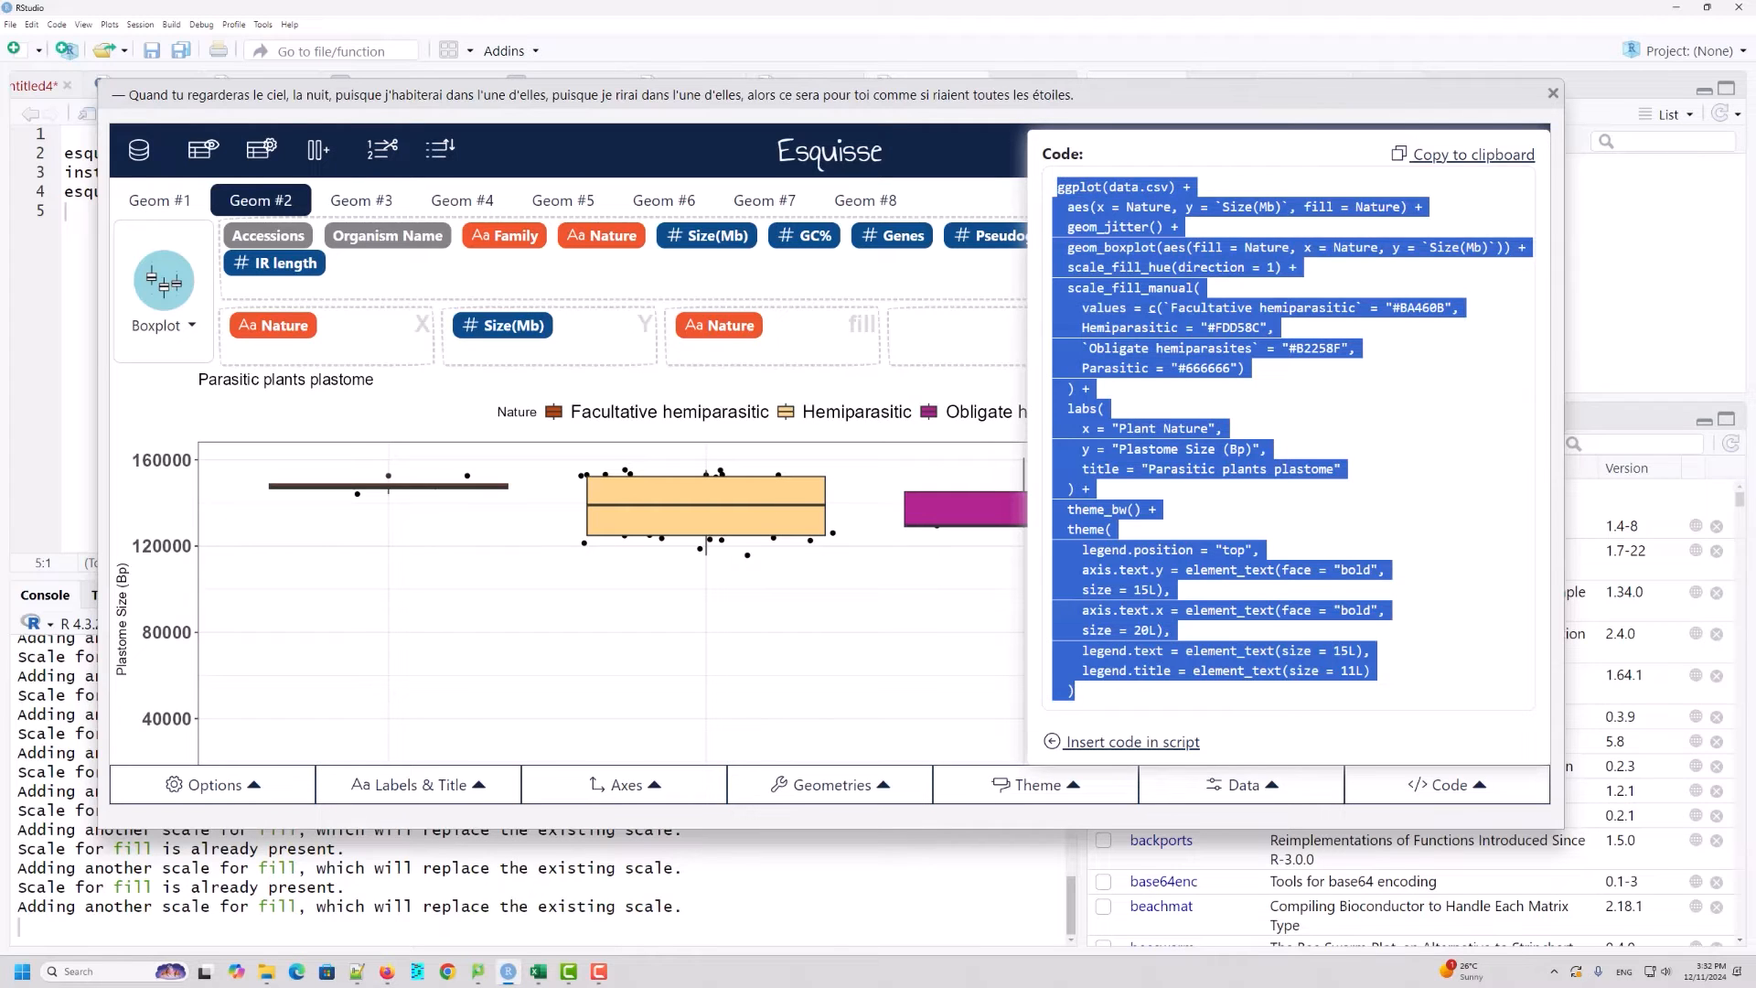
pyautogui.press('super+d')
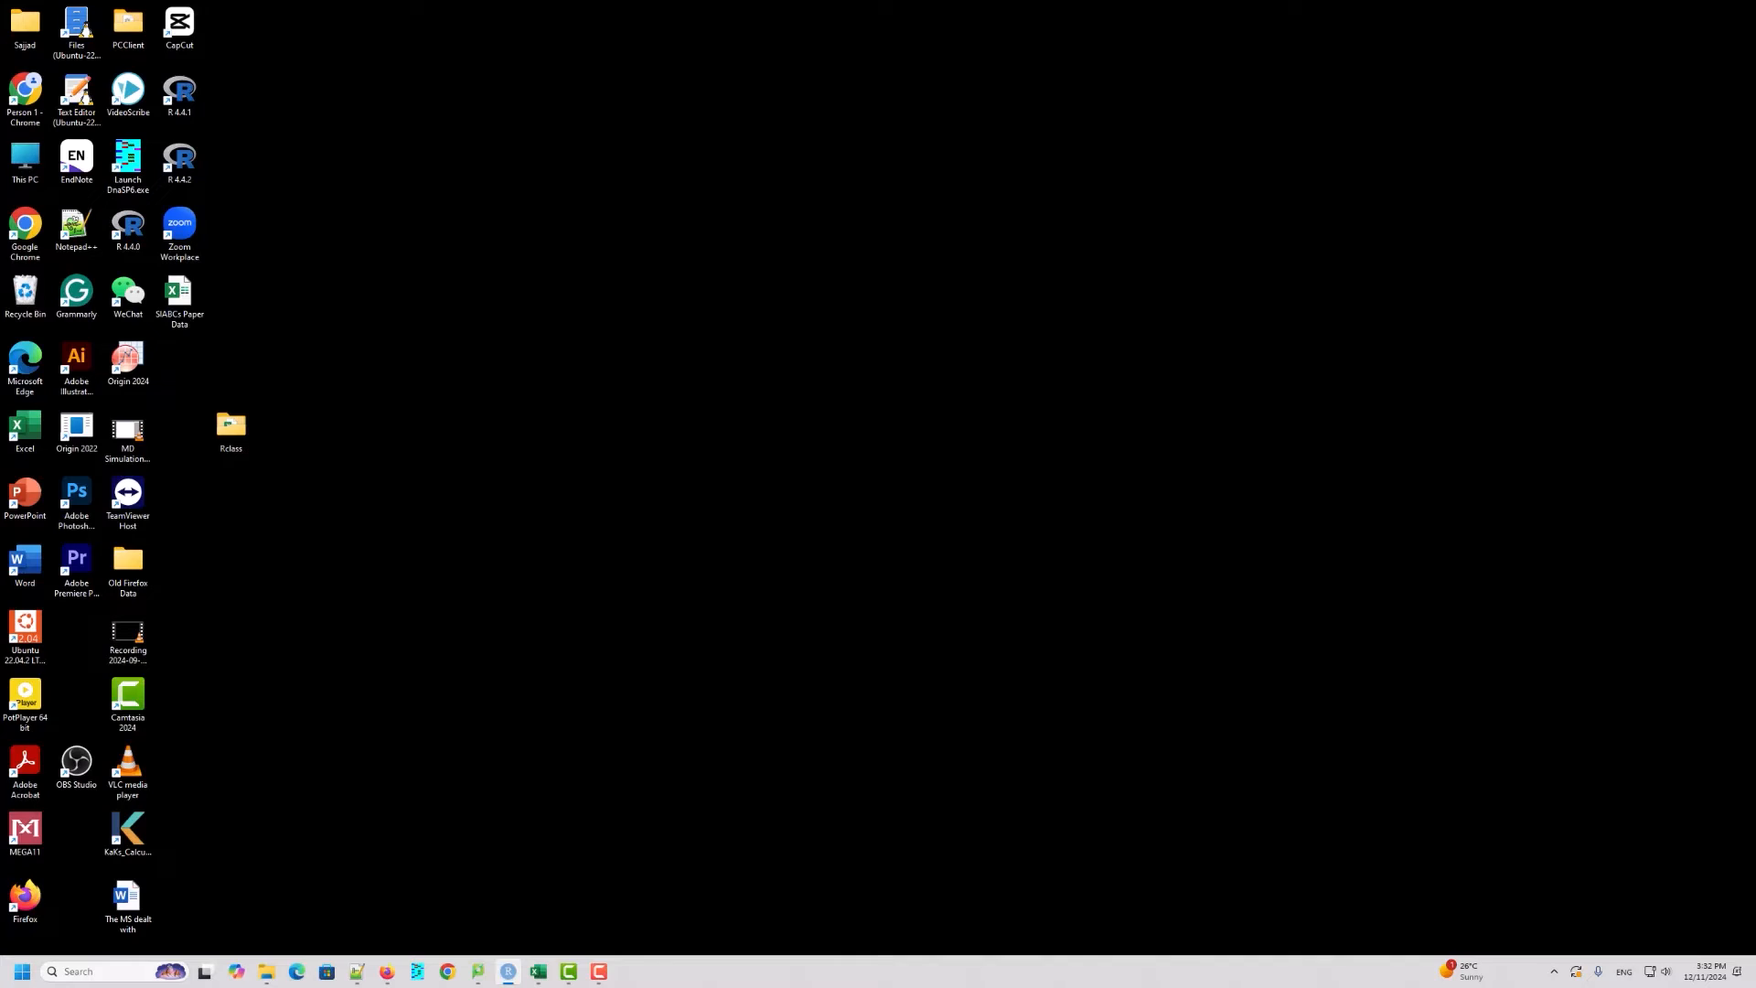
pyautogui.press('super+d')
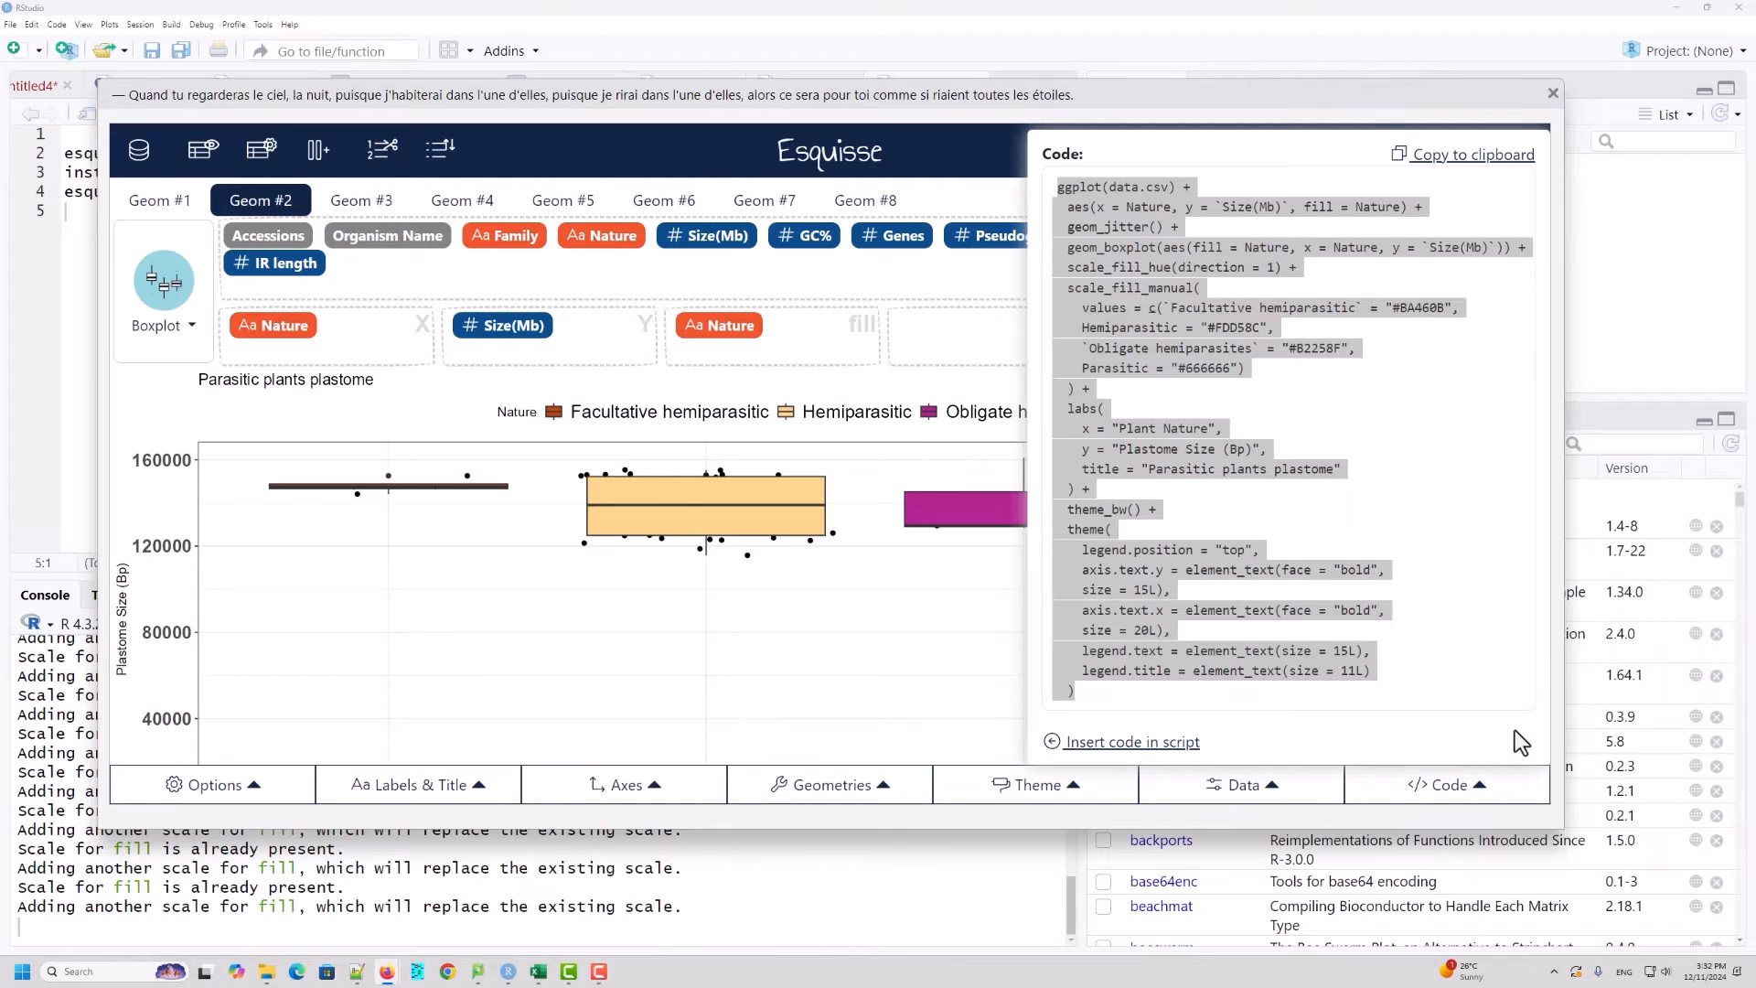
# Step: In the chart's detailed export options, set the width to 800.857 and the height to 600, and update the preview
pyautogui.click(943, 700)
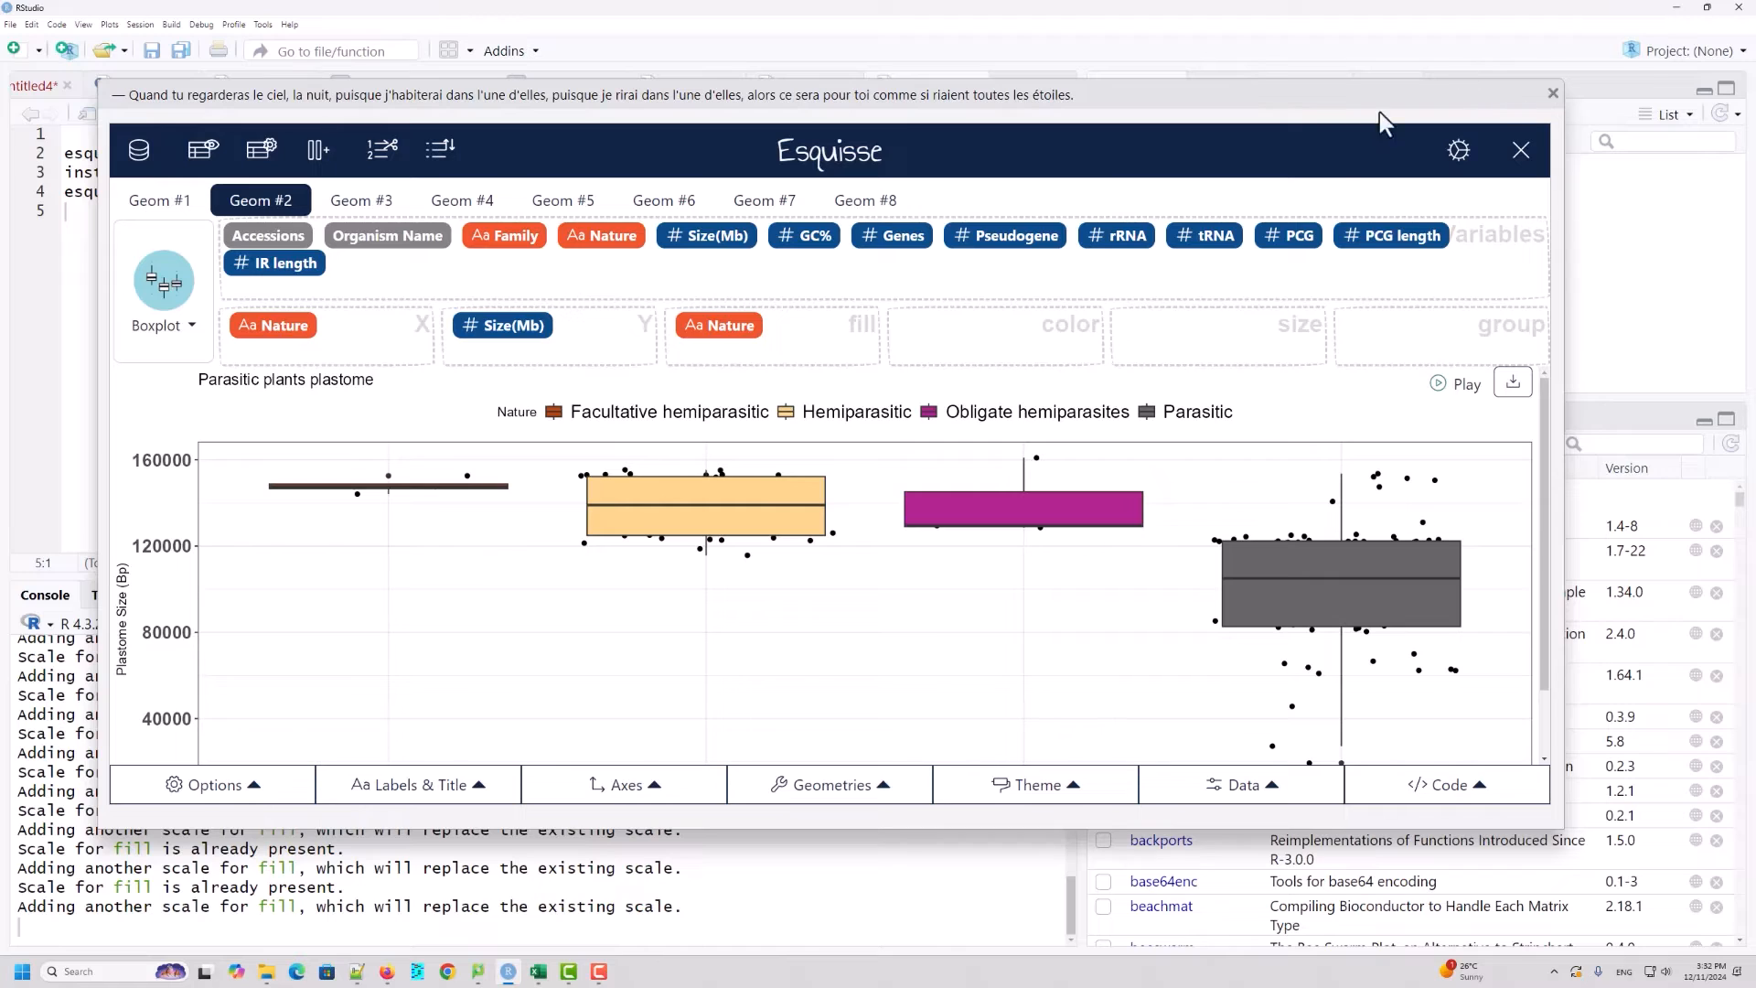
pyautogui.click(1512, 385)
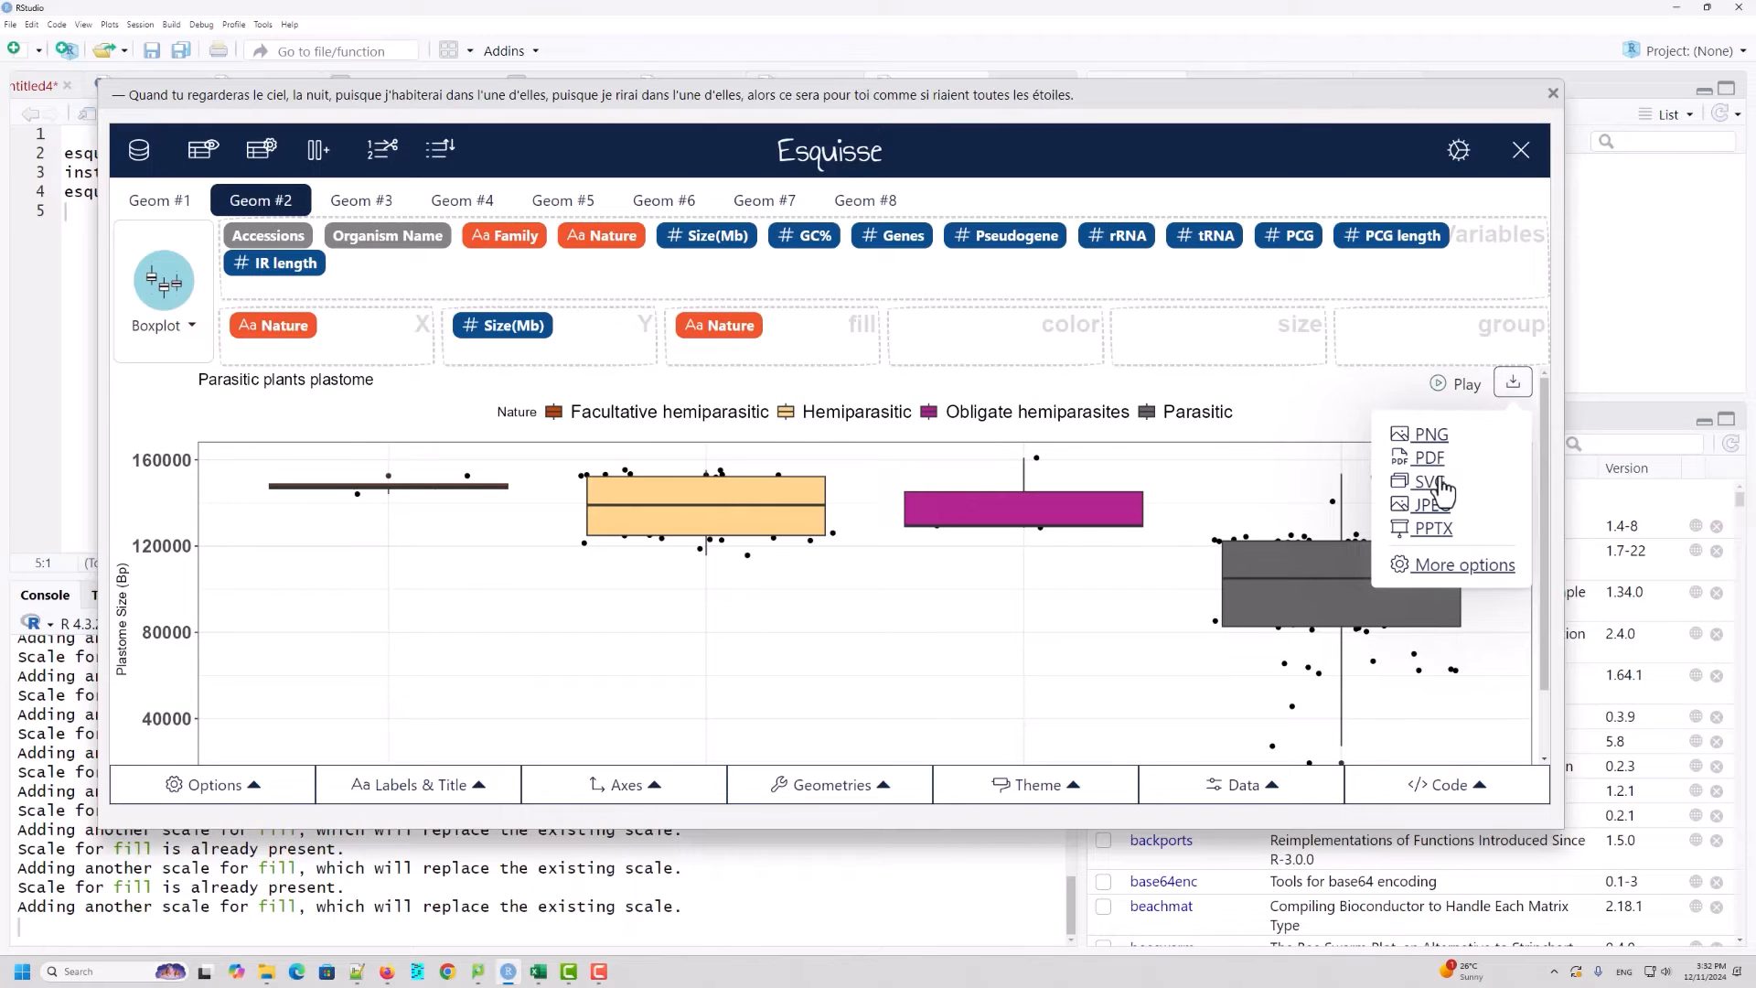
pyautogui.click(1453, 576)
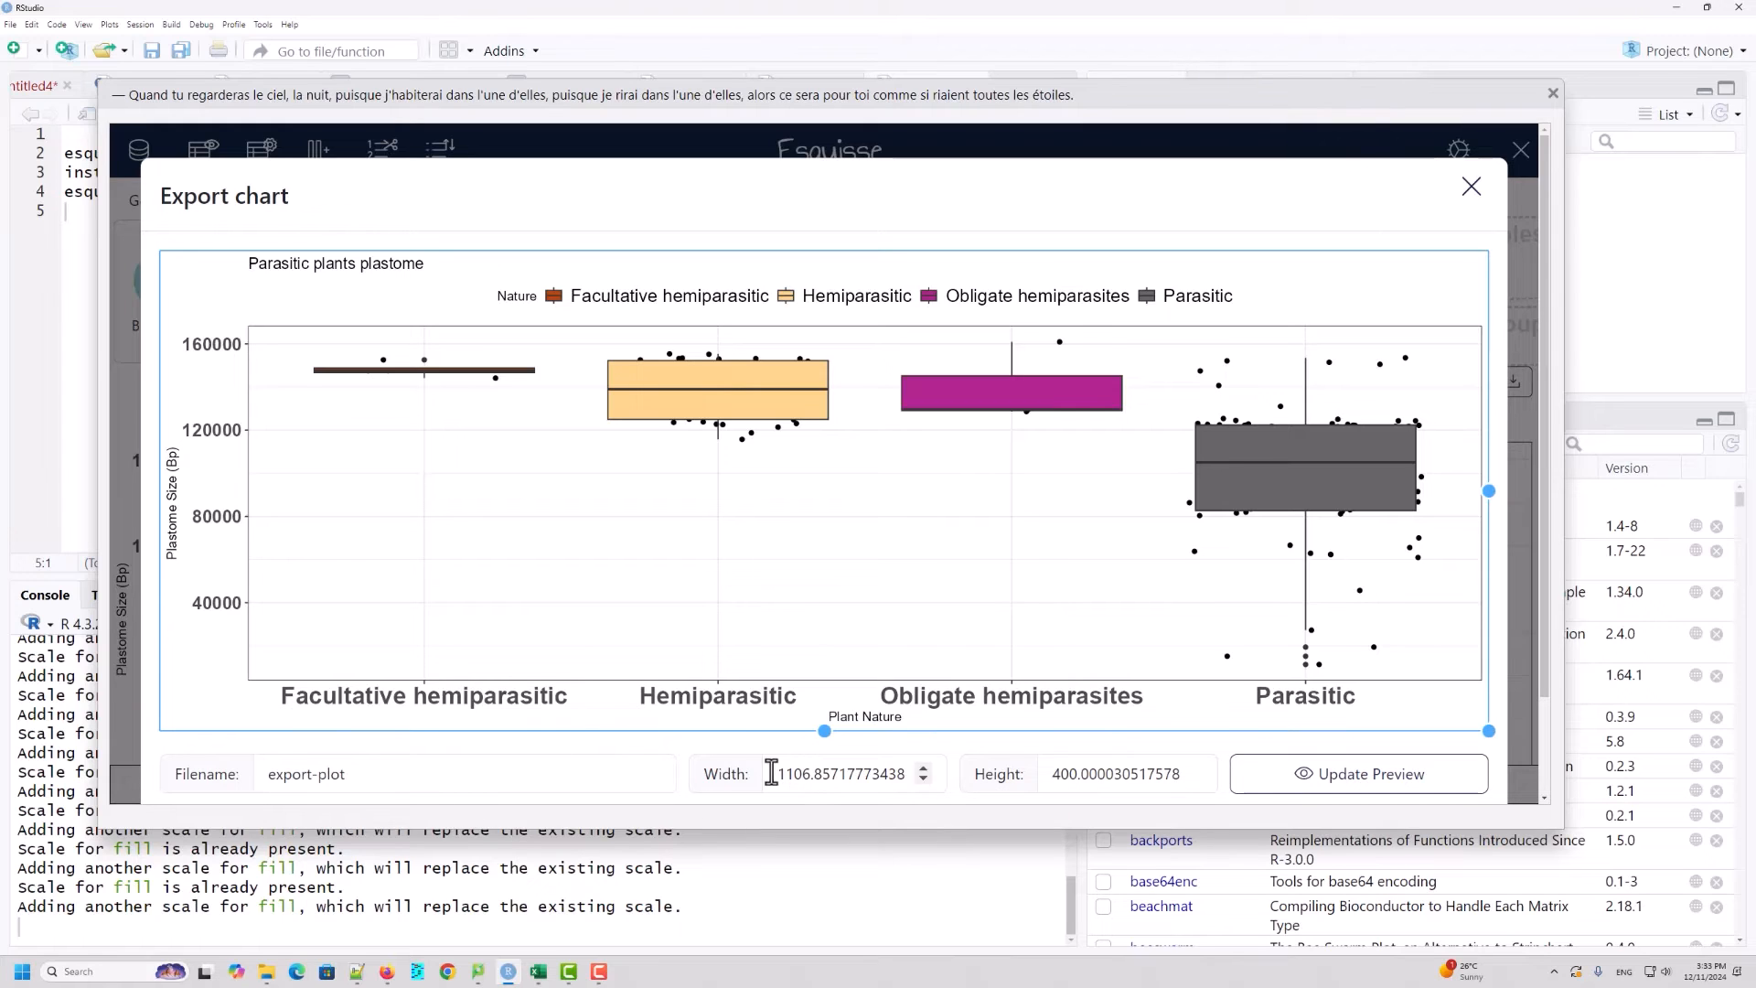
pyautogui.moveTo(811, 775); pyautogui.dragTo(768, 782)
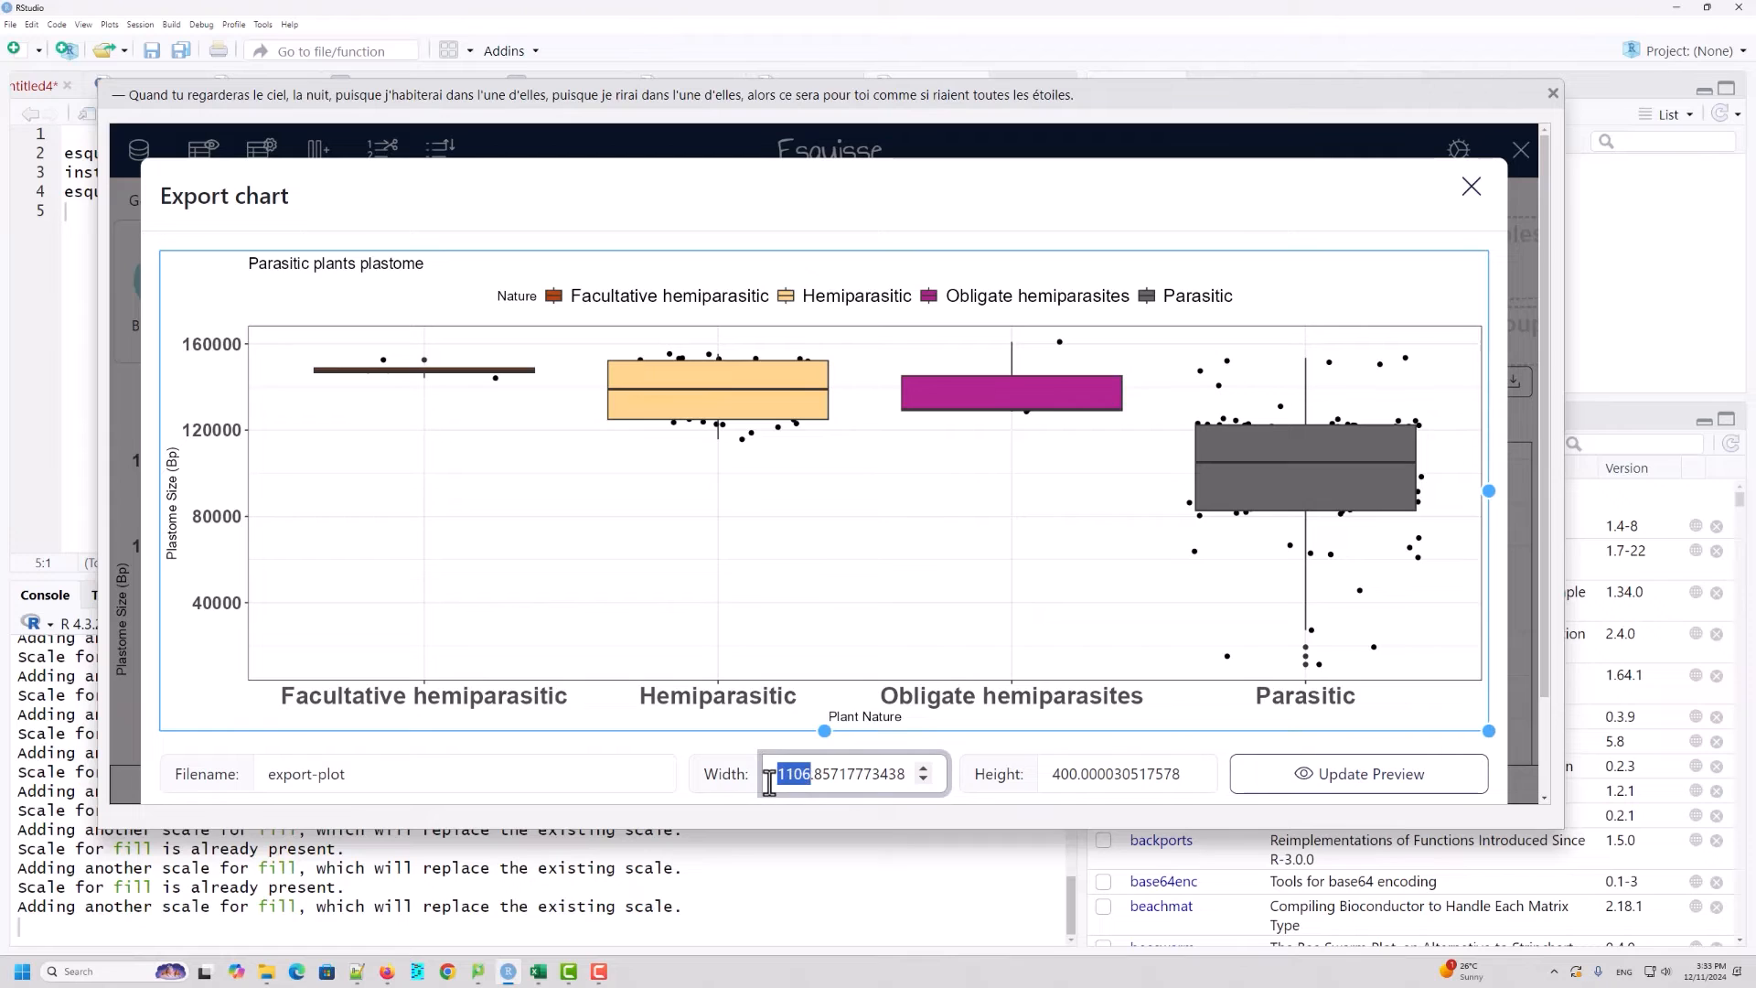
pyautogui.write('800')
pyautogui.click(1075, 774)
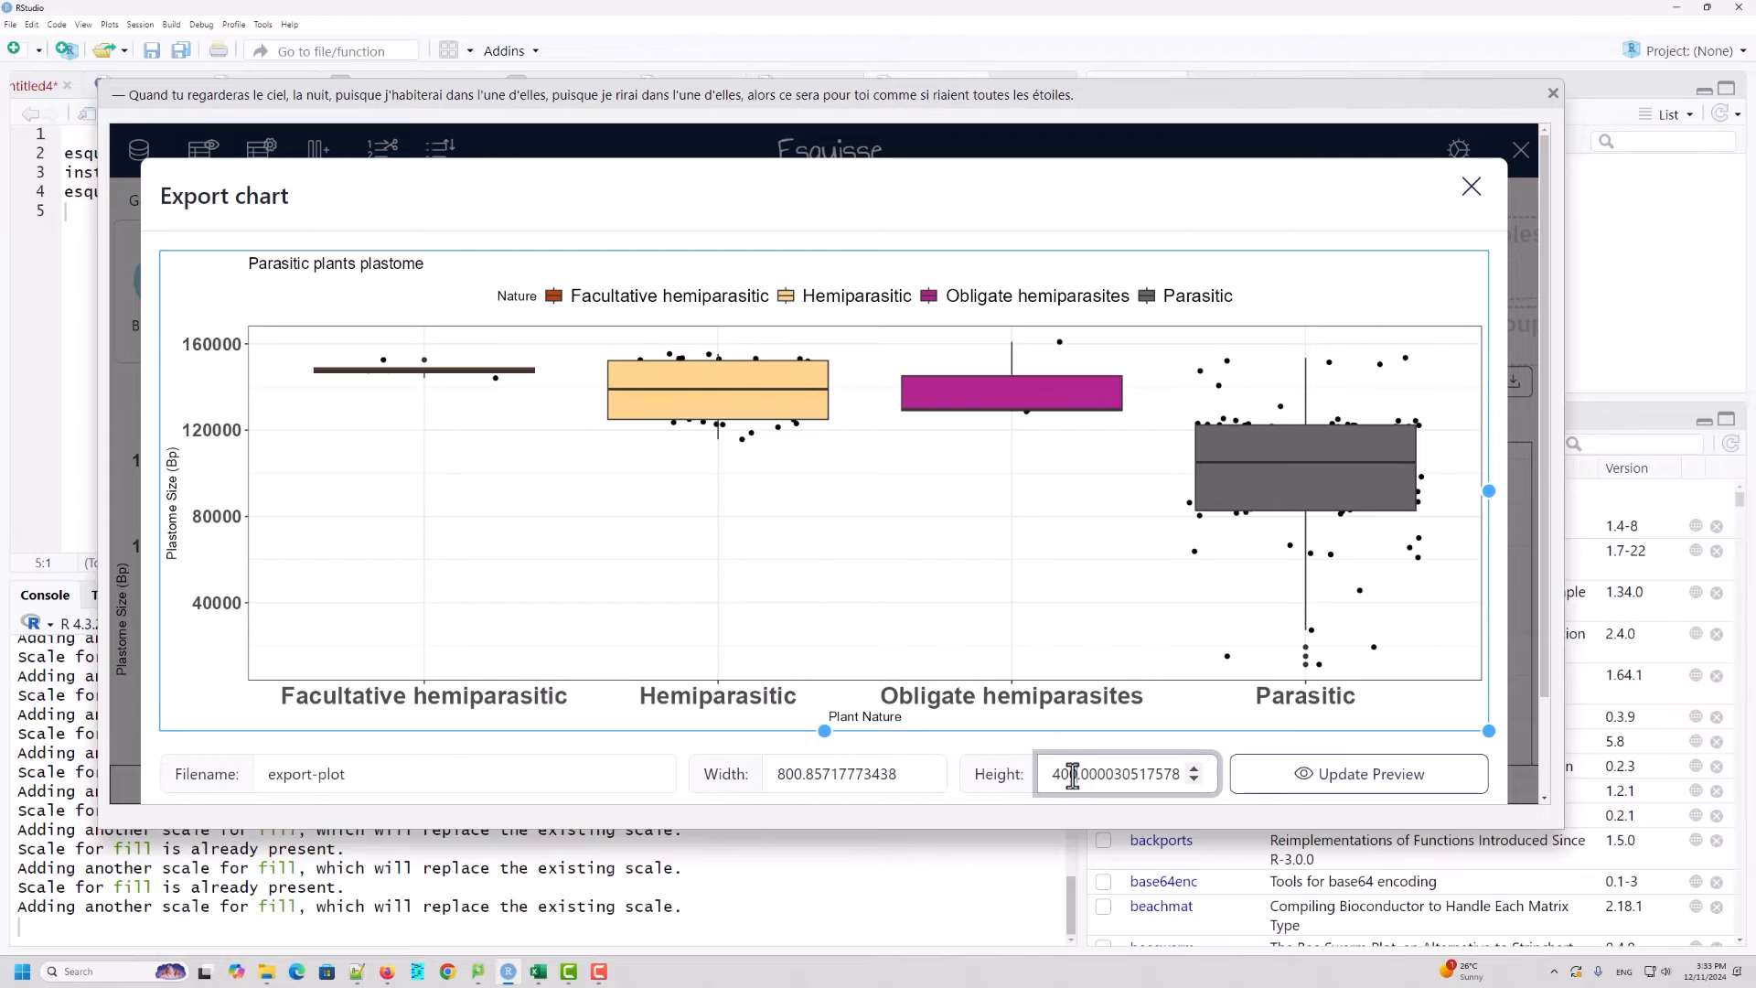
pyautogui.write('600')
pyautogui.click(1358, 794)
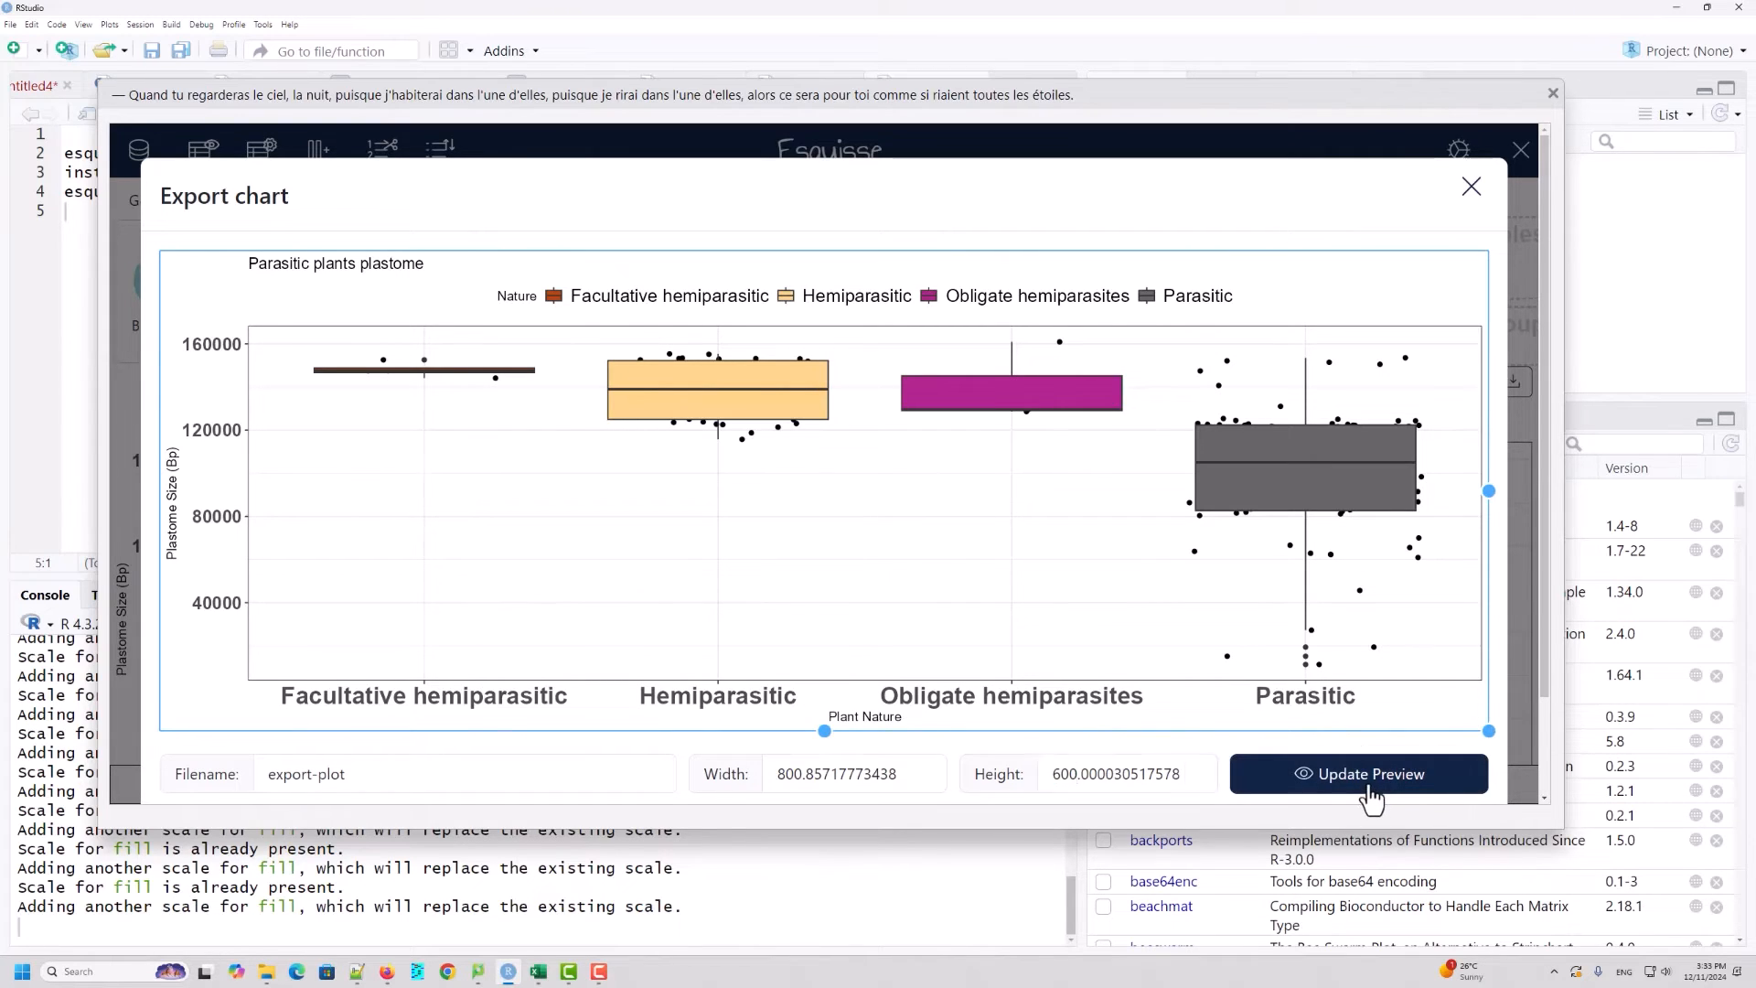
pyautogui.scroll(-3, 1013, 612)
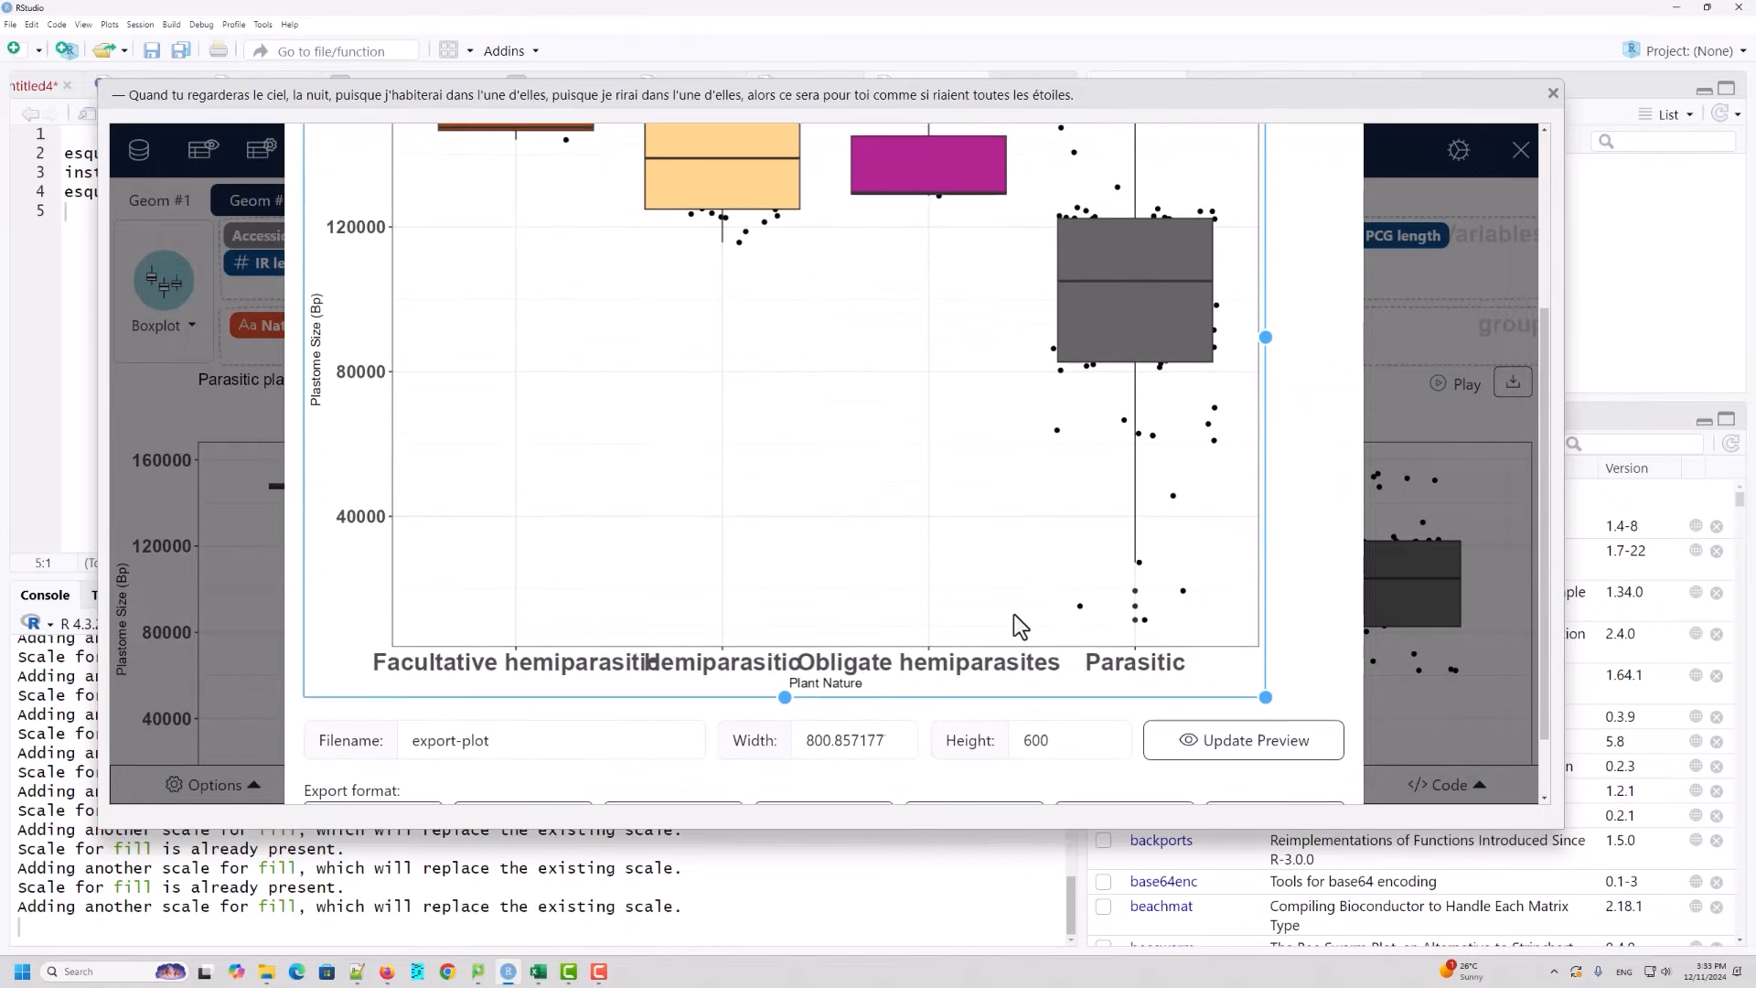
pyautogui.scroll(1, 1014, 615)
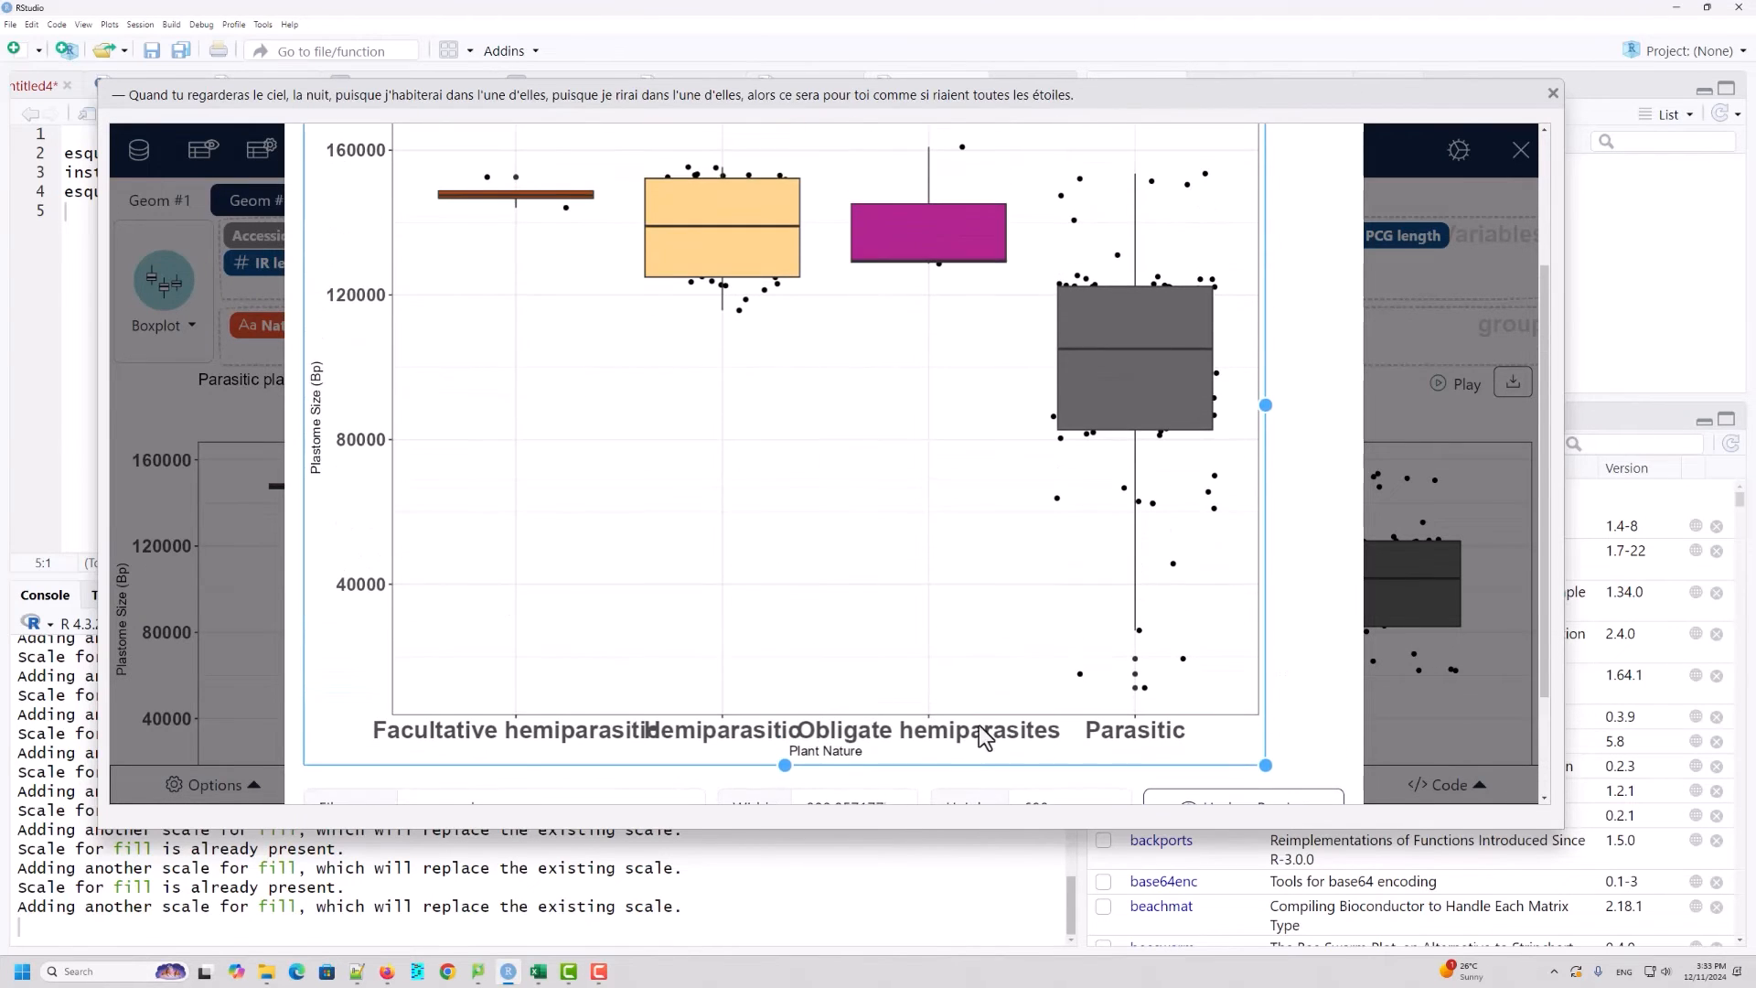
# Step: Raise the whole-number part of the chart's export width to 1000 and update the preview
pyautogui.scroll(-2, 916, 683)
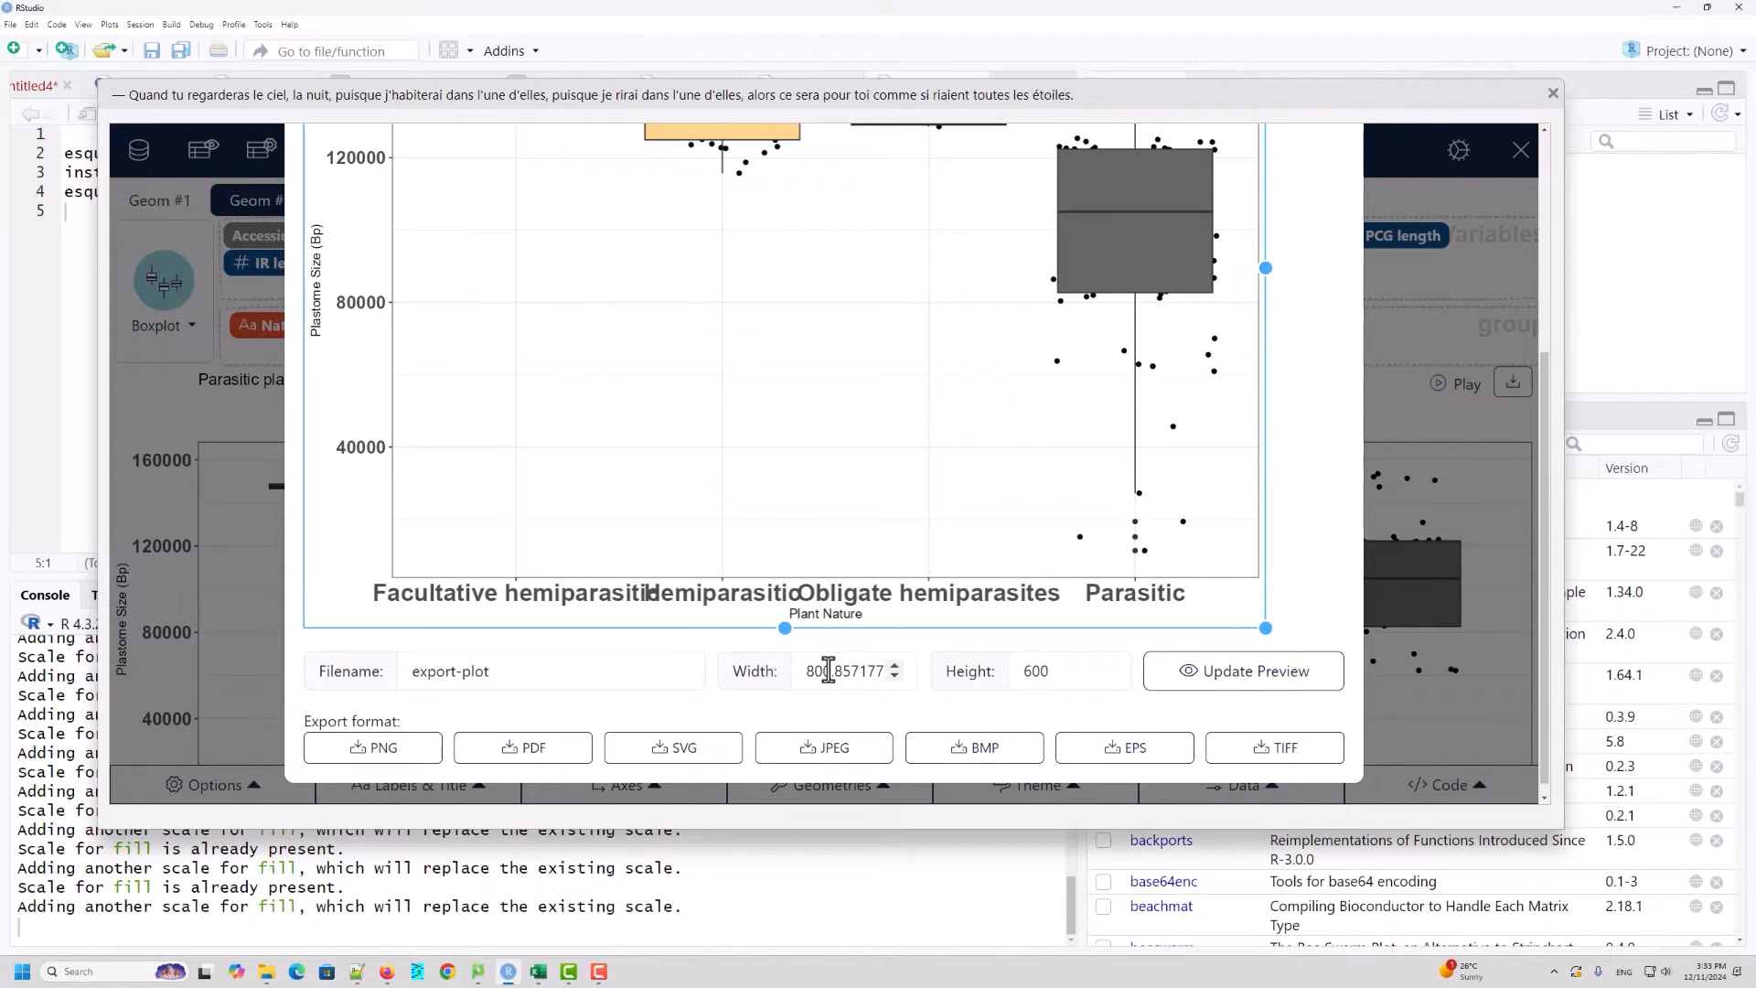
pyautogui.moveTo(828, 670); pyautogui.dragTo(802, 670)
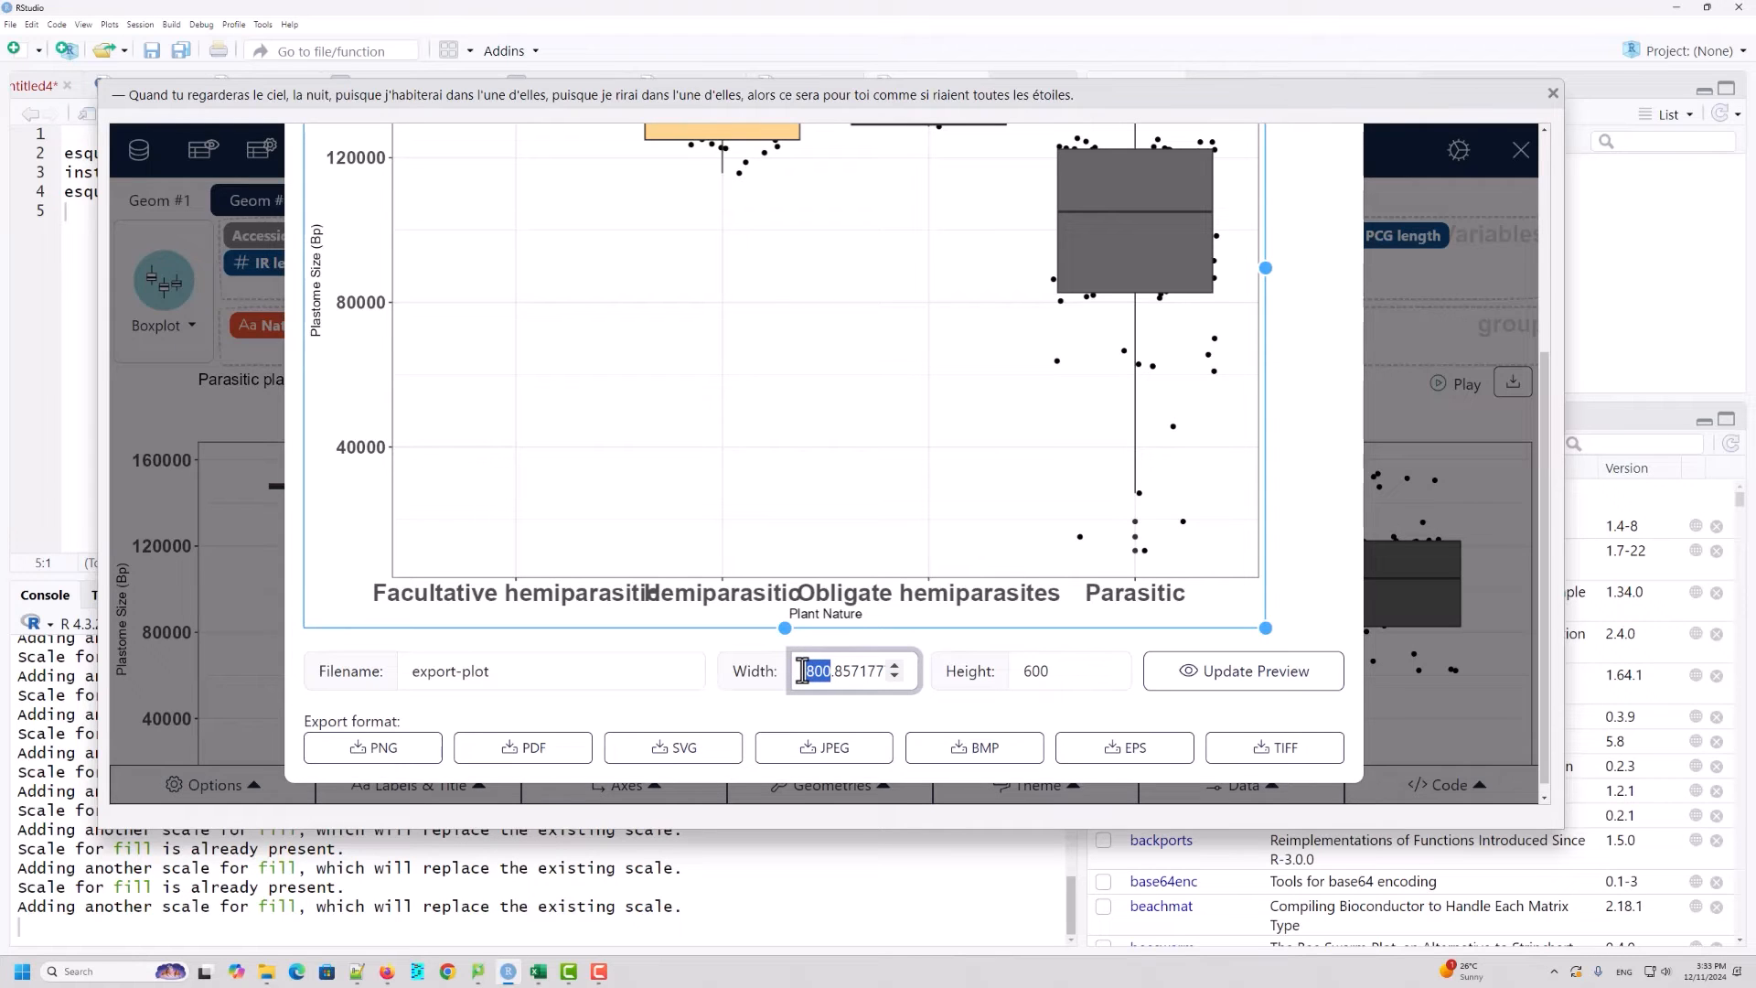
pyautogui.write('1000')
pyautogui.click(1262, 681)
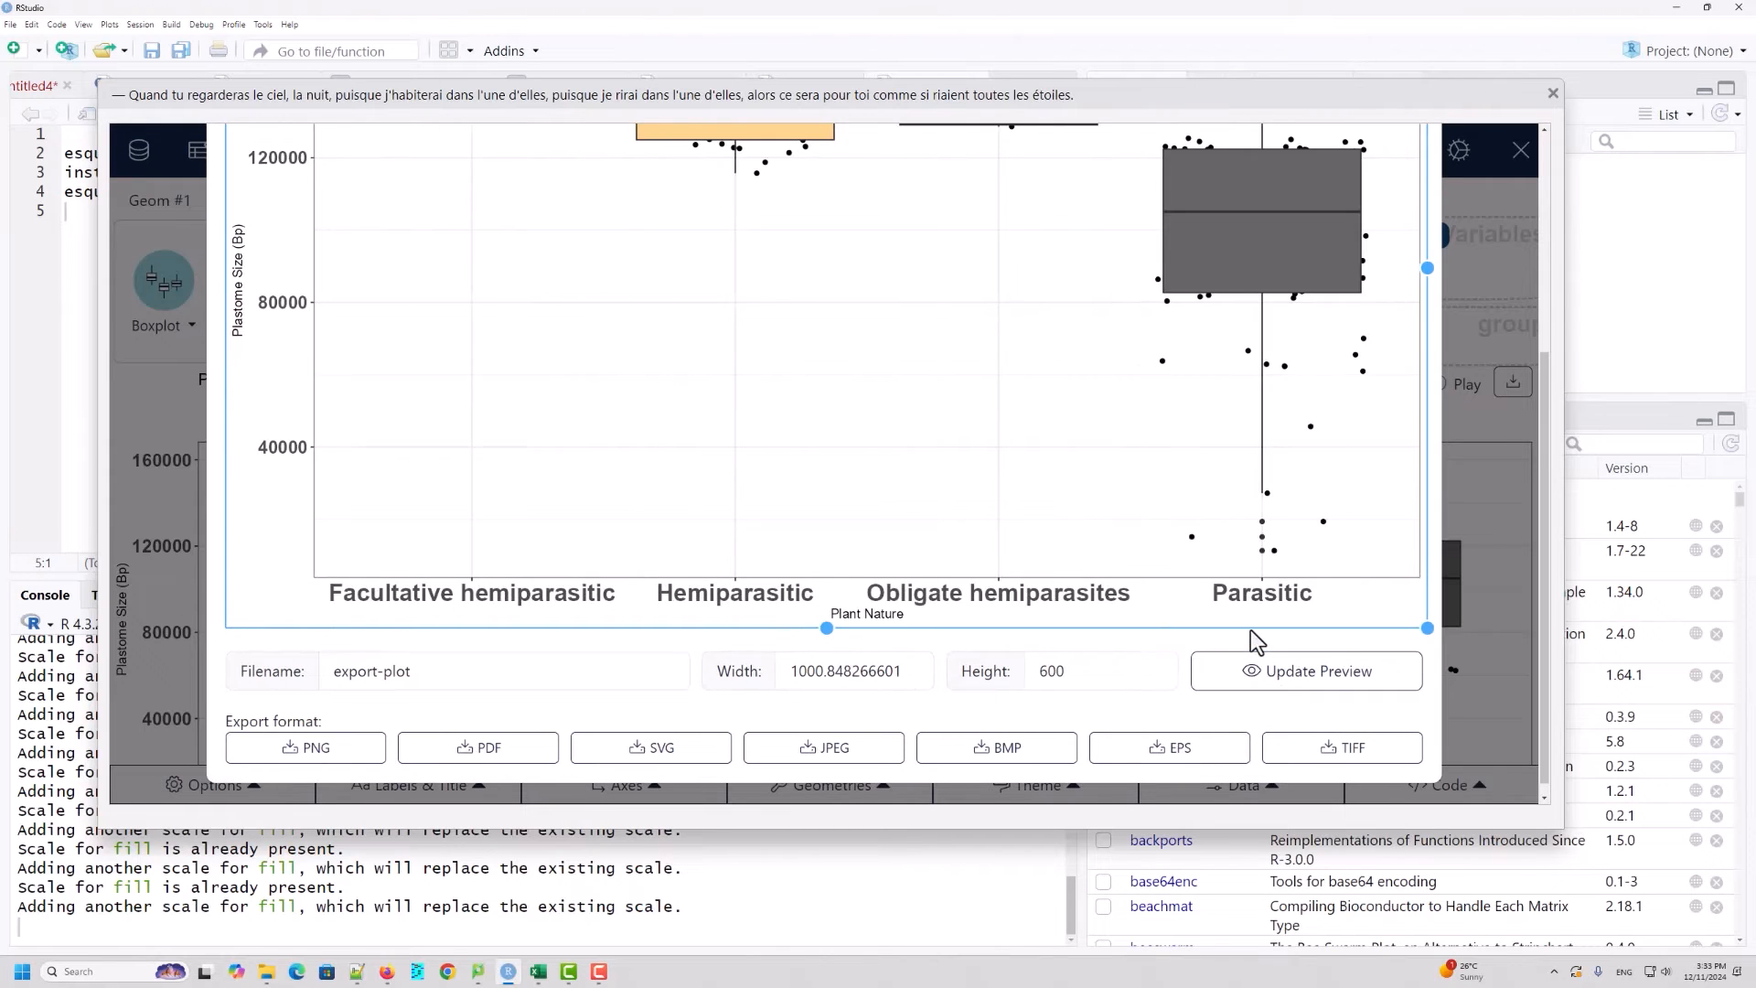
pyautogui.scroll(5, 995, 655)
pyautogui.scroll(-5, 995, 657)
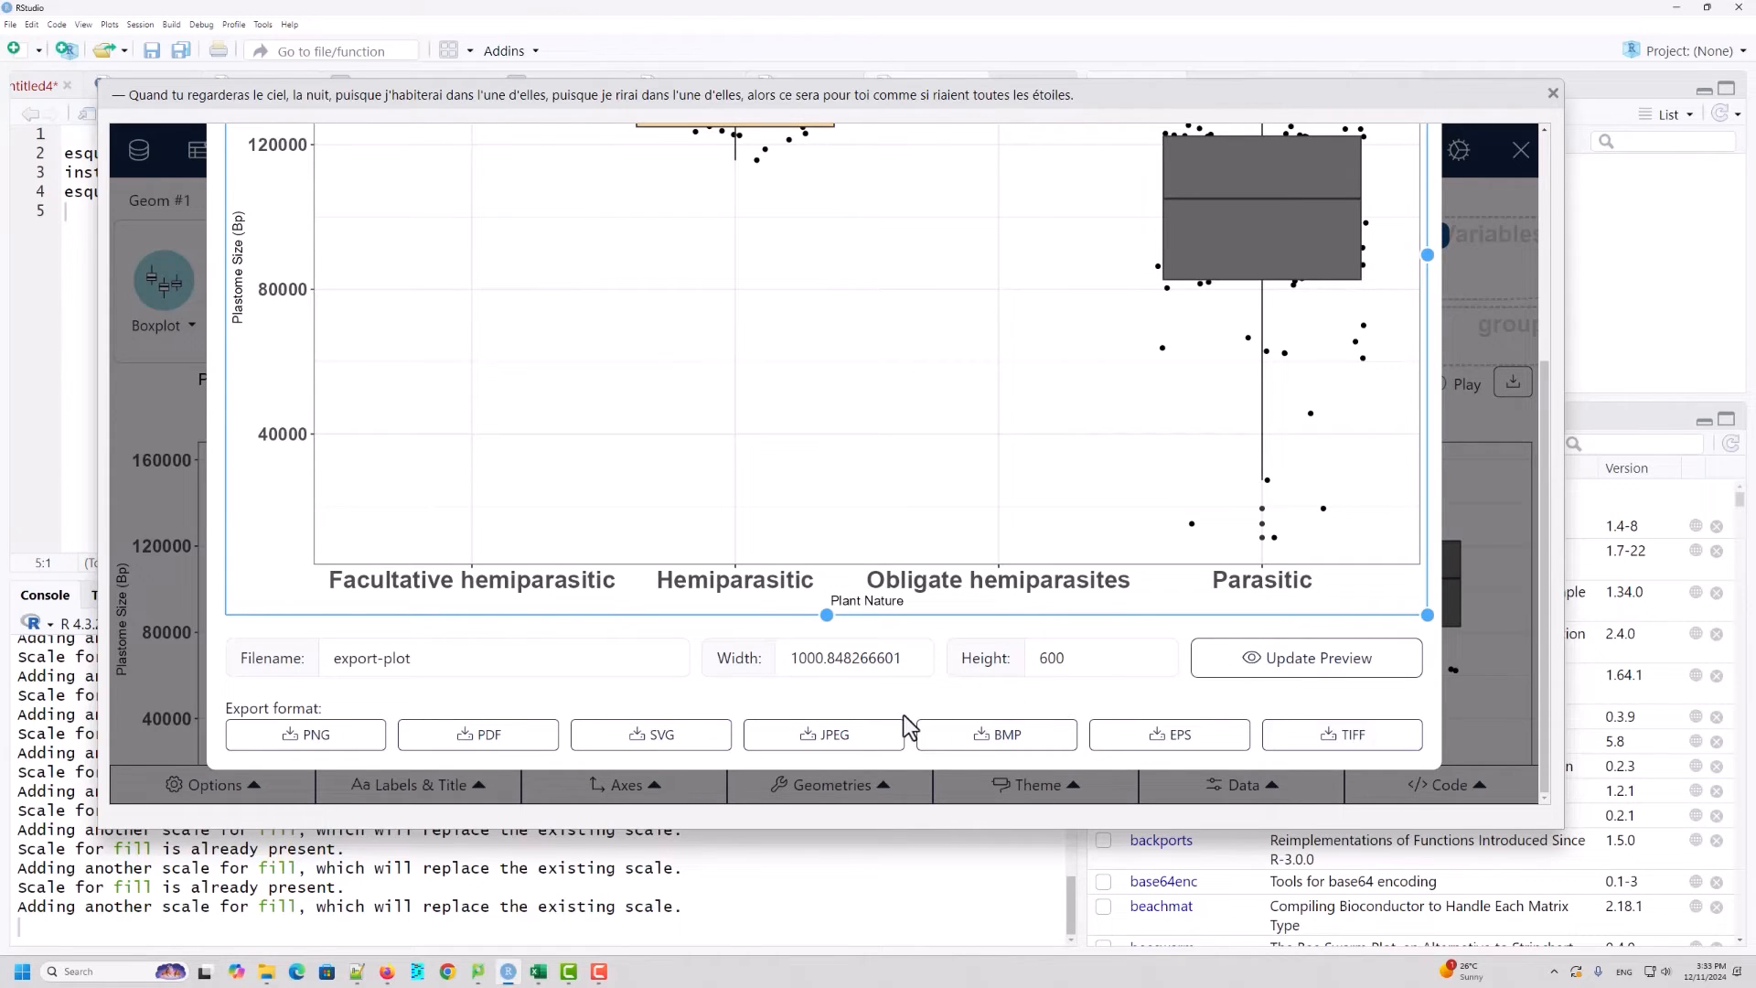
# Step: Export the chart as a PNG to the Downloads folder, replacing the existing fasdfa.png
pyautogui.click(316, 735)
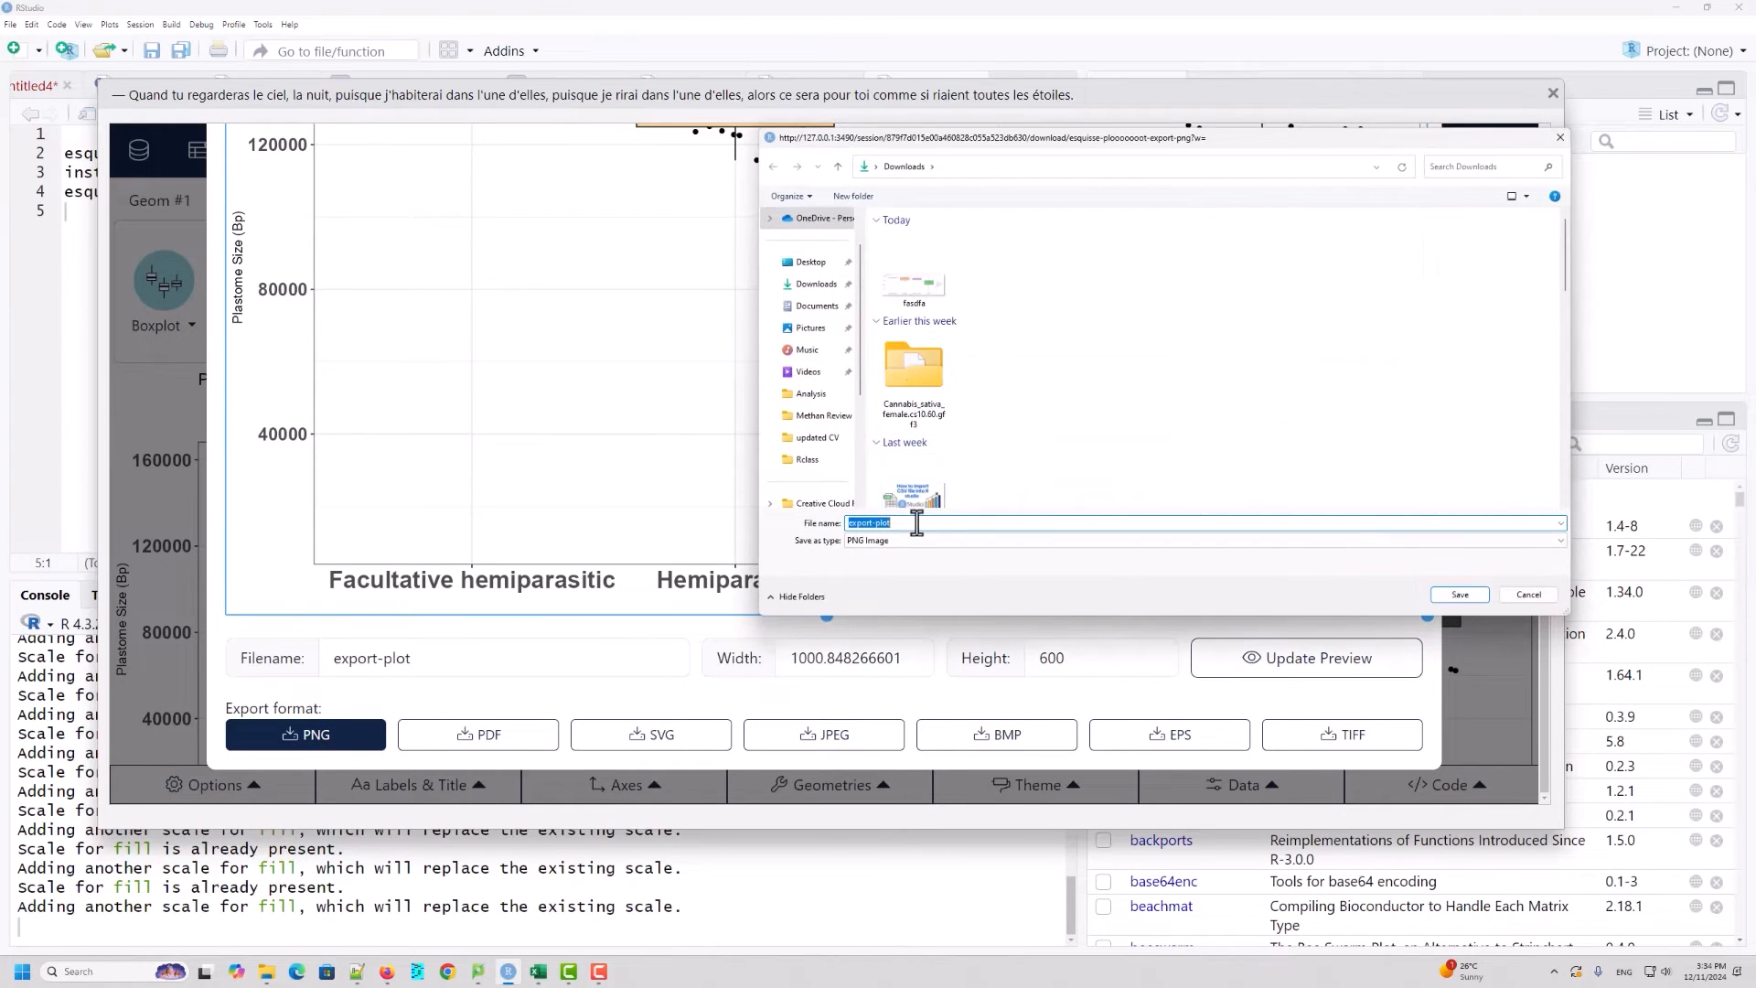
pyautogui.click(915, 279)
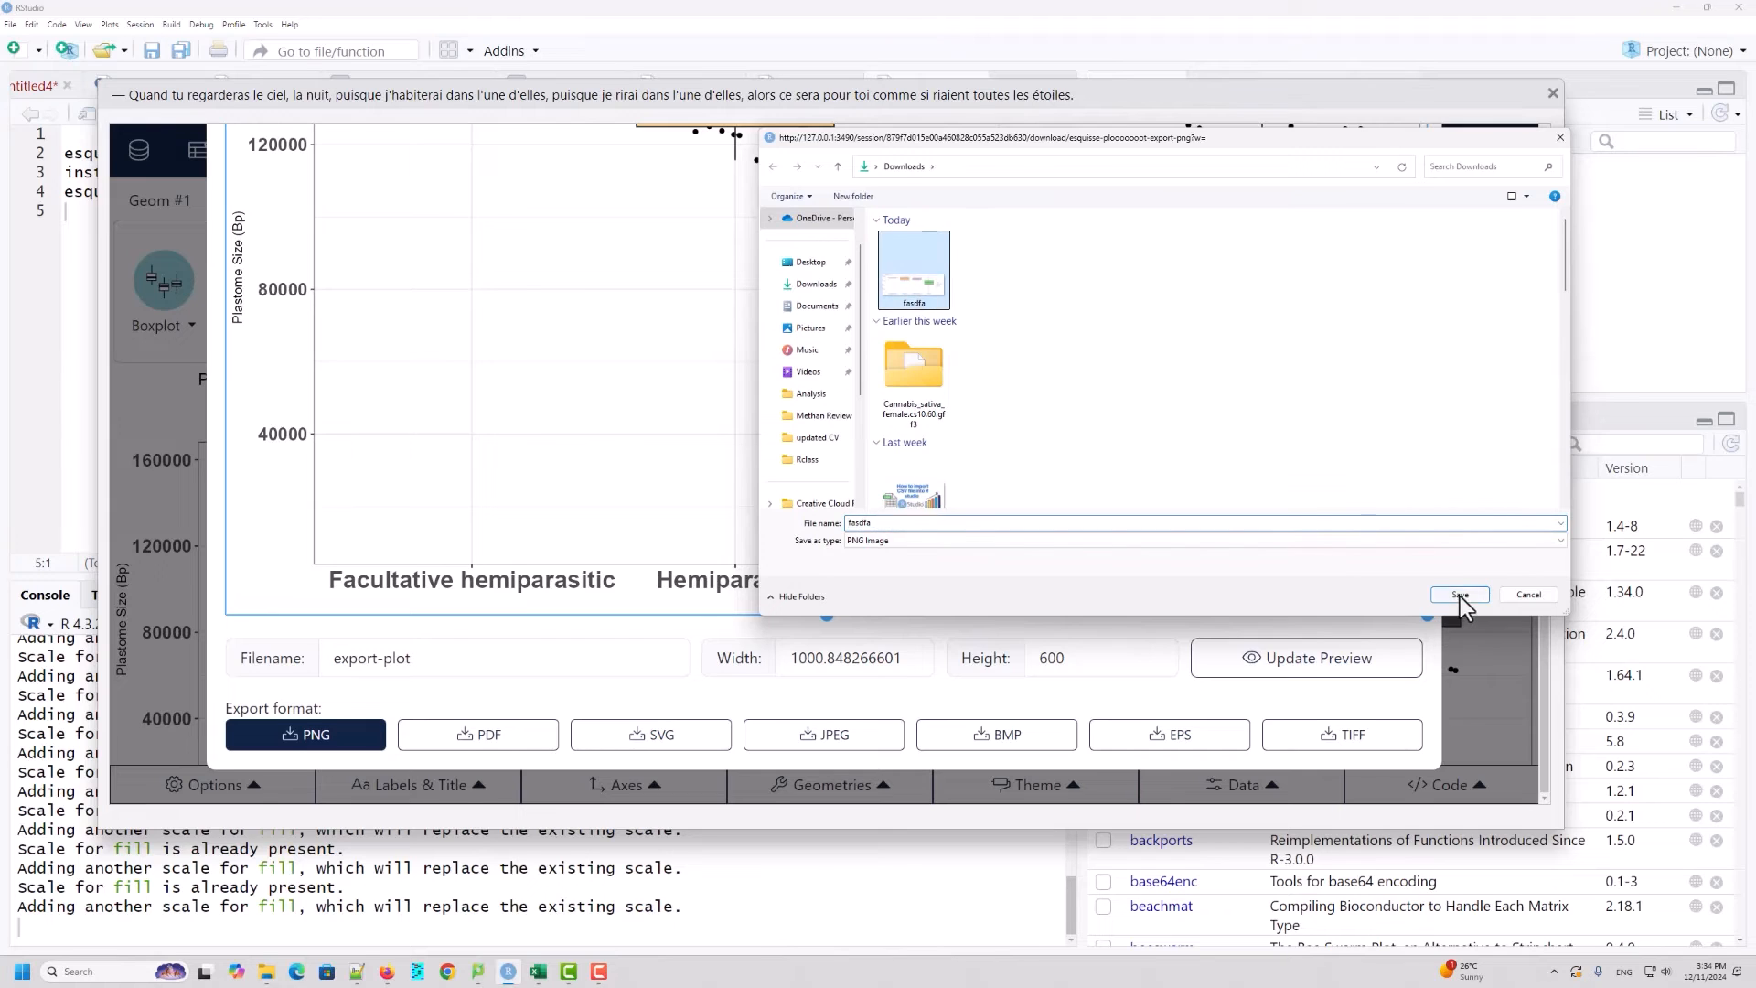
pyautogui.click(1460, 596)
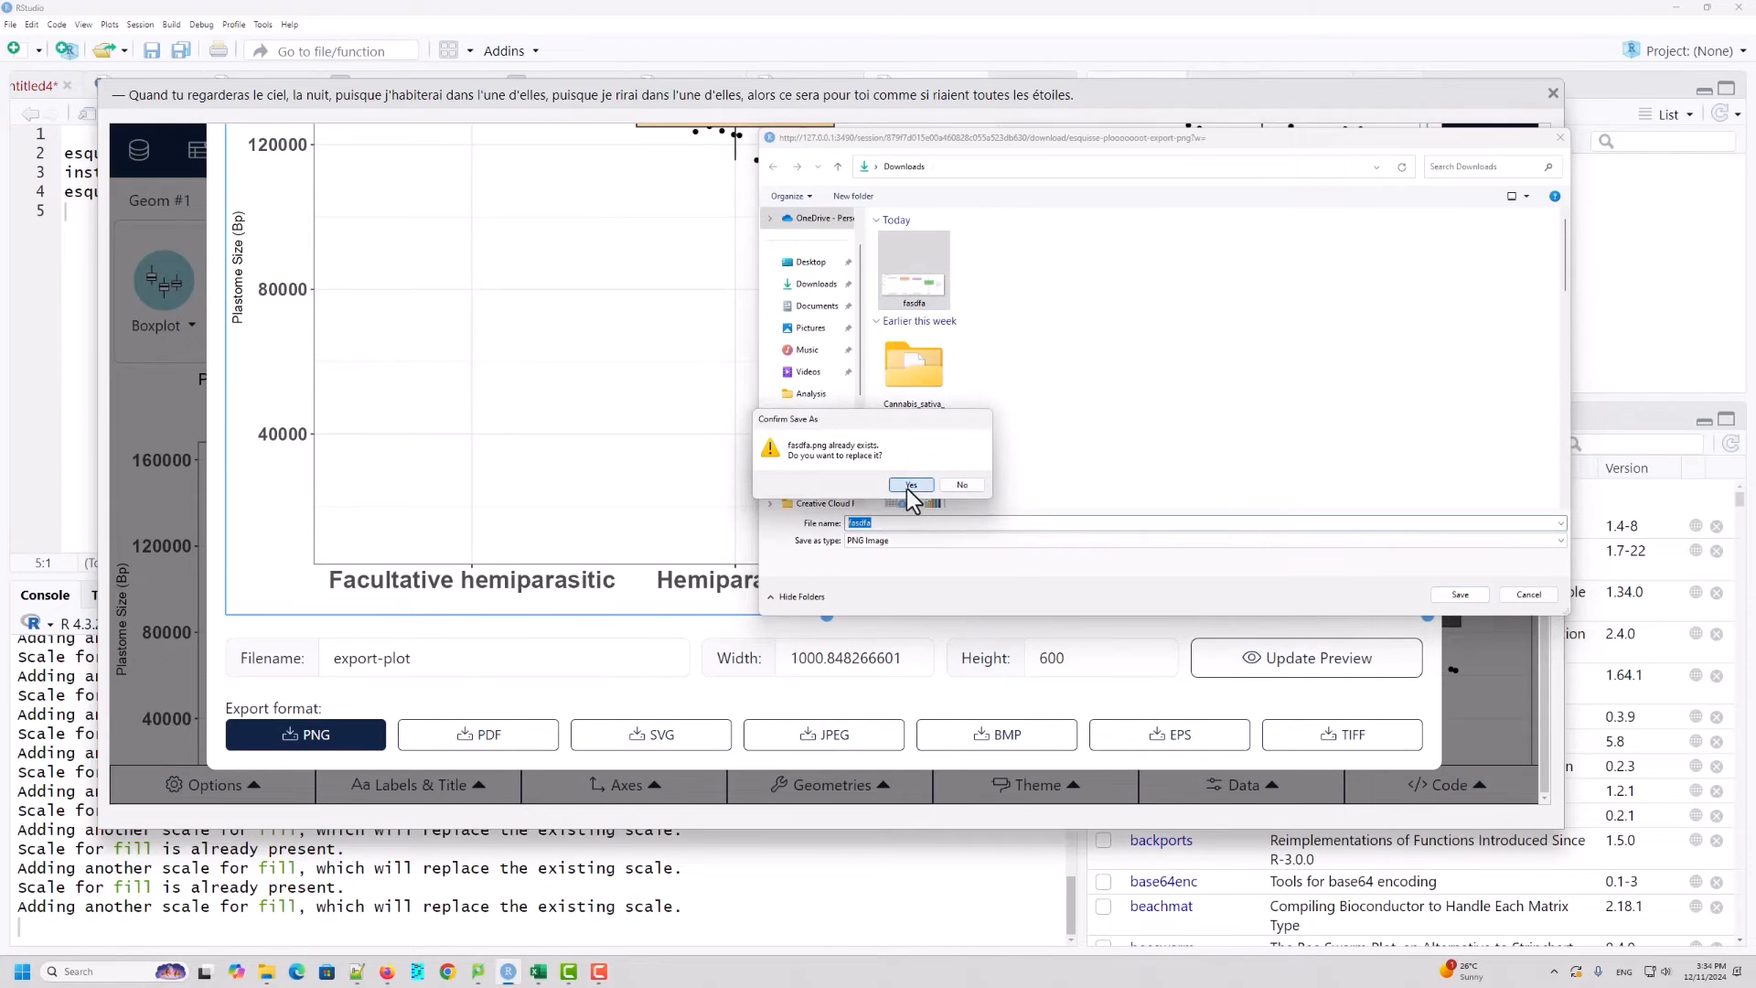
pyautogui.click(909, 485)
# Step: Switch to the Downloads folder in File Explorer, view the exported fasdfa.png and close the image
pyautogui.moveTo(268, 975)
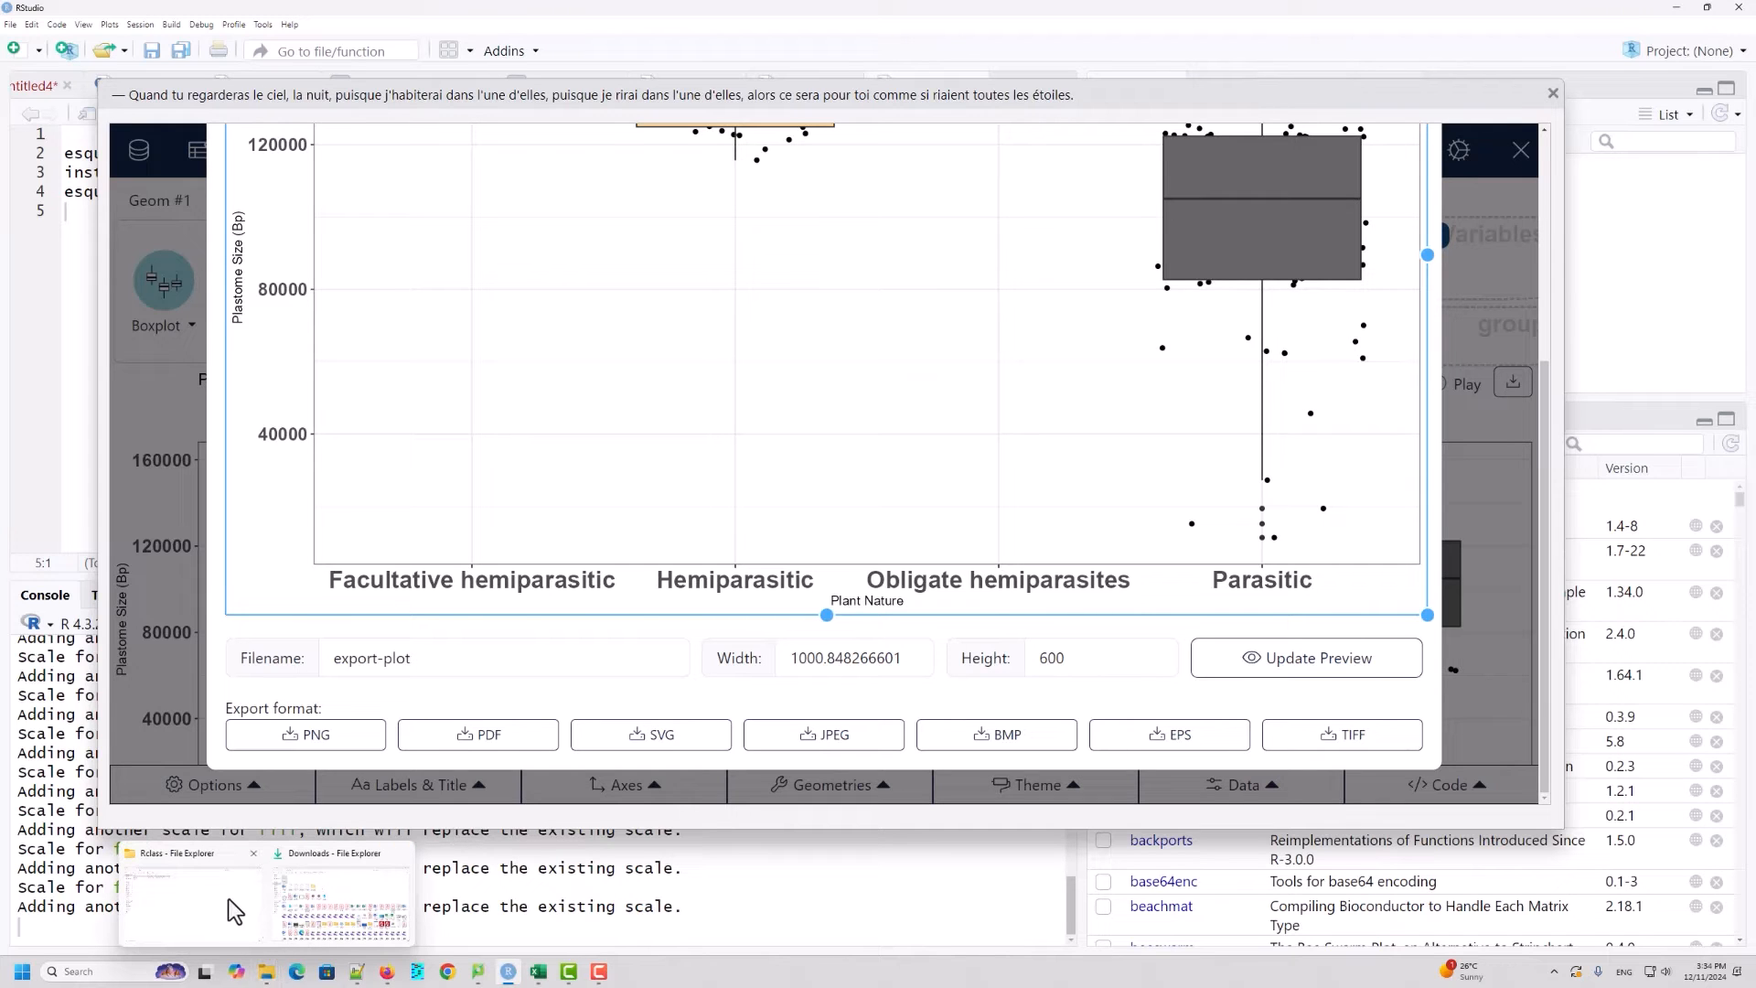
pyautogui.click(282, 894)
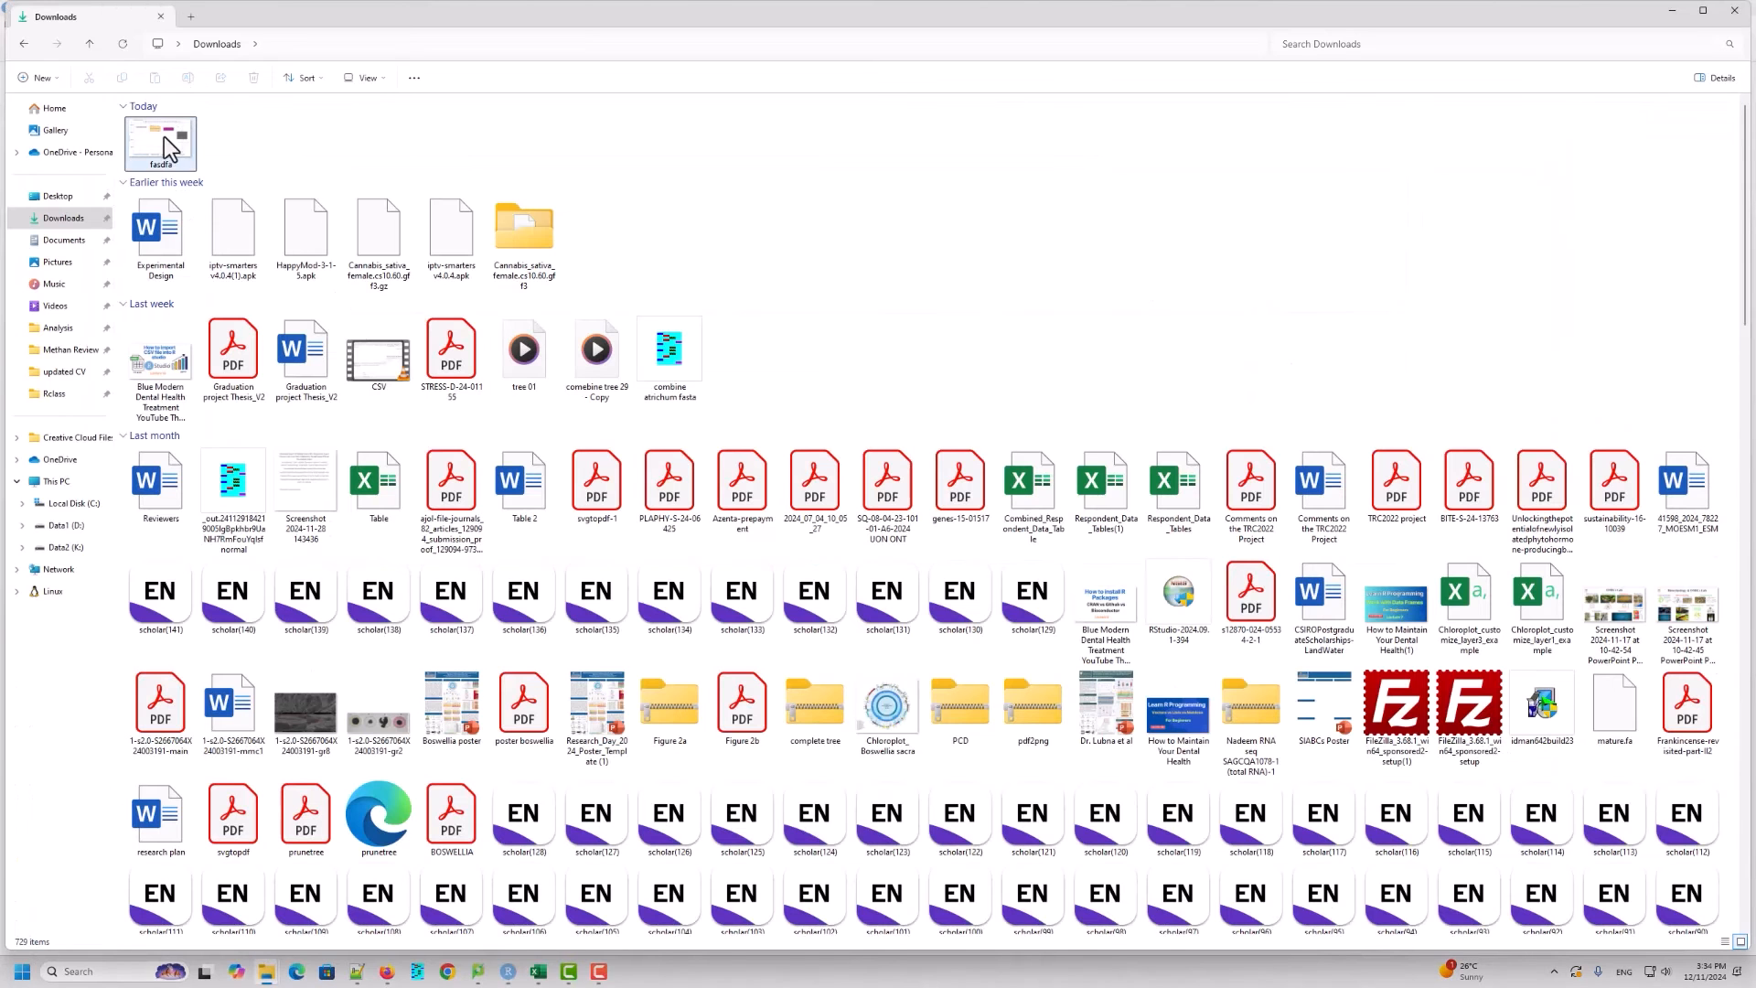
pyautogui.click(177, 126)
pyautogui.doubleClick(179, 125)
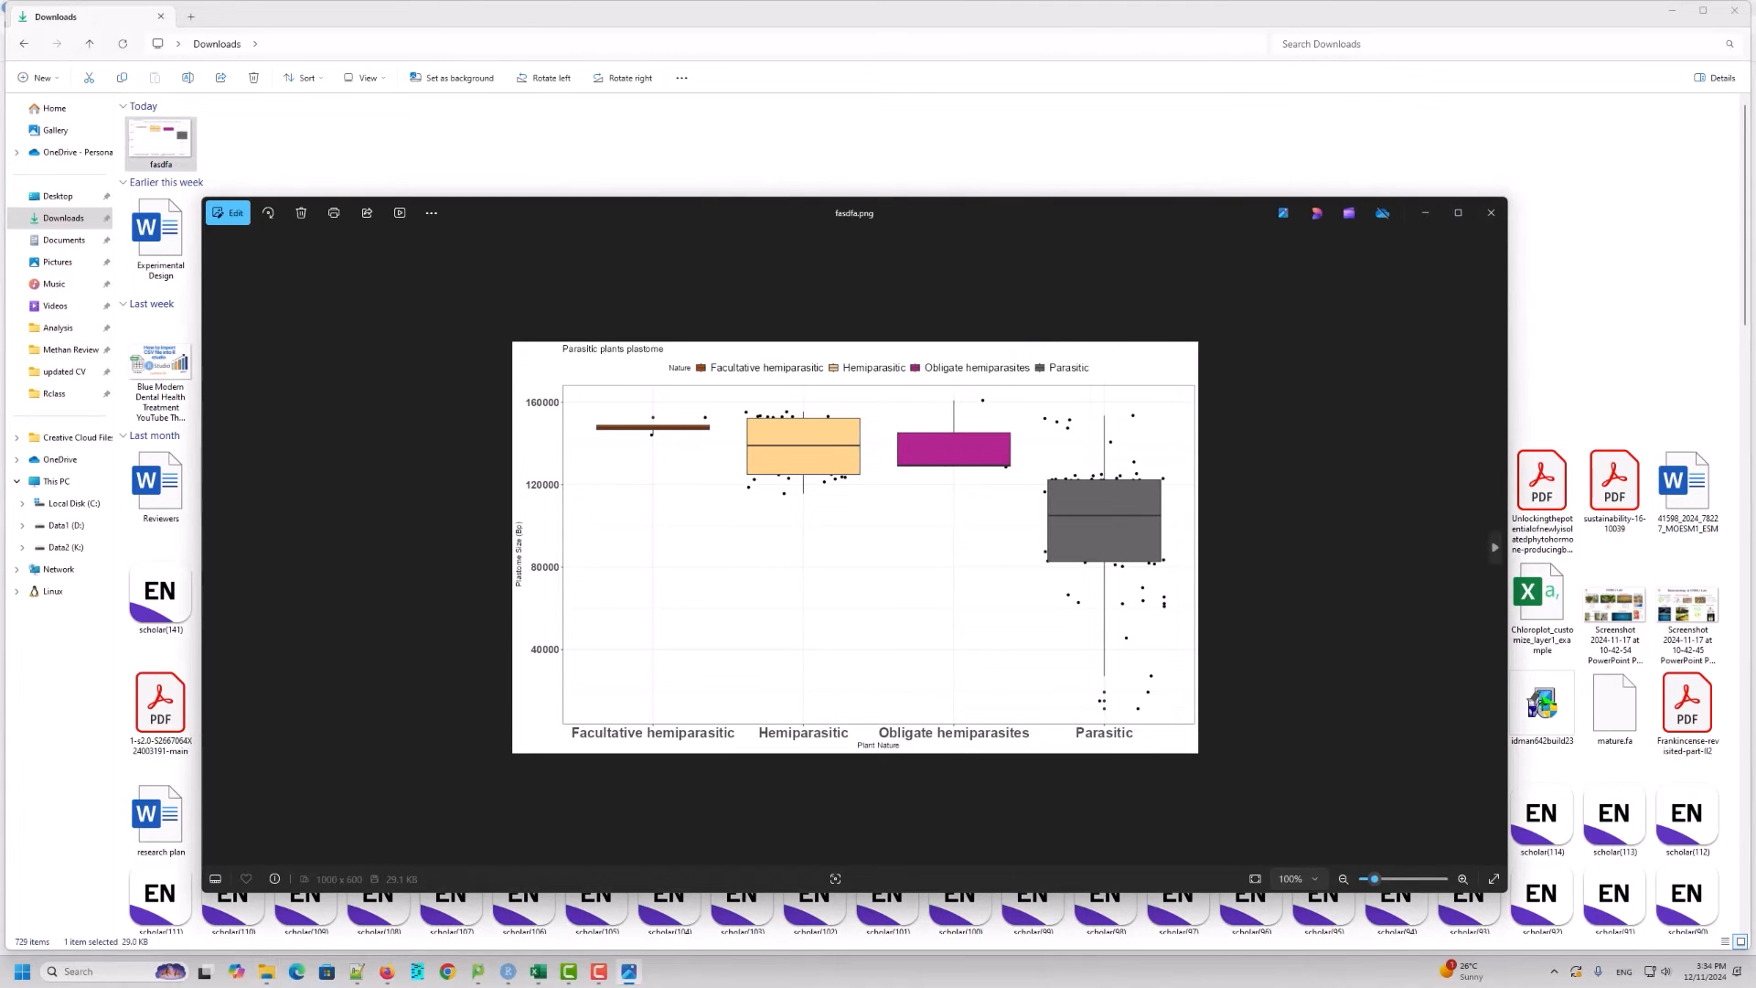
pyautogui.click(387, 971)
pyautogui.click(1487, 217)
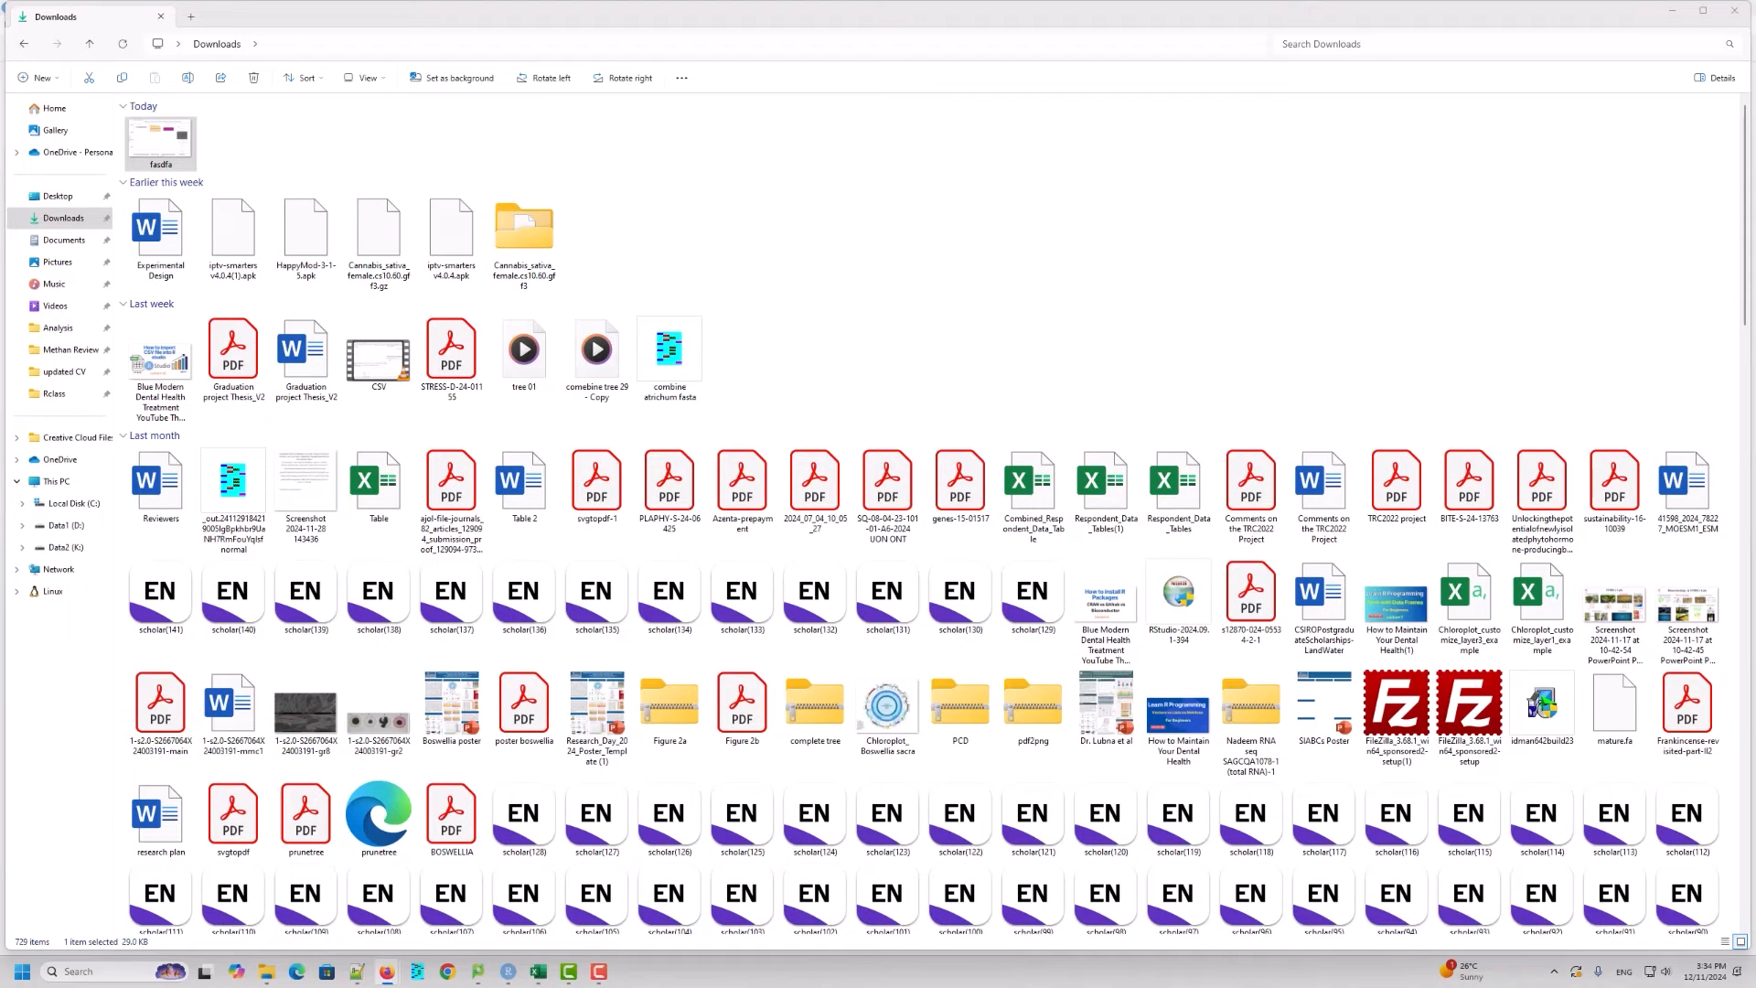
# Step: Switch back to RStudio and close the chart's export dialog
pyautogui.hotkey('alt', 'Tab')
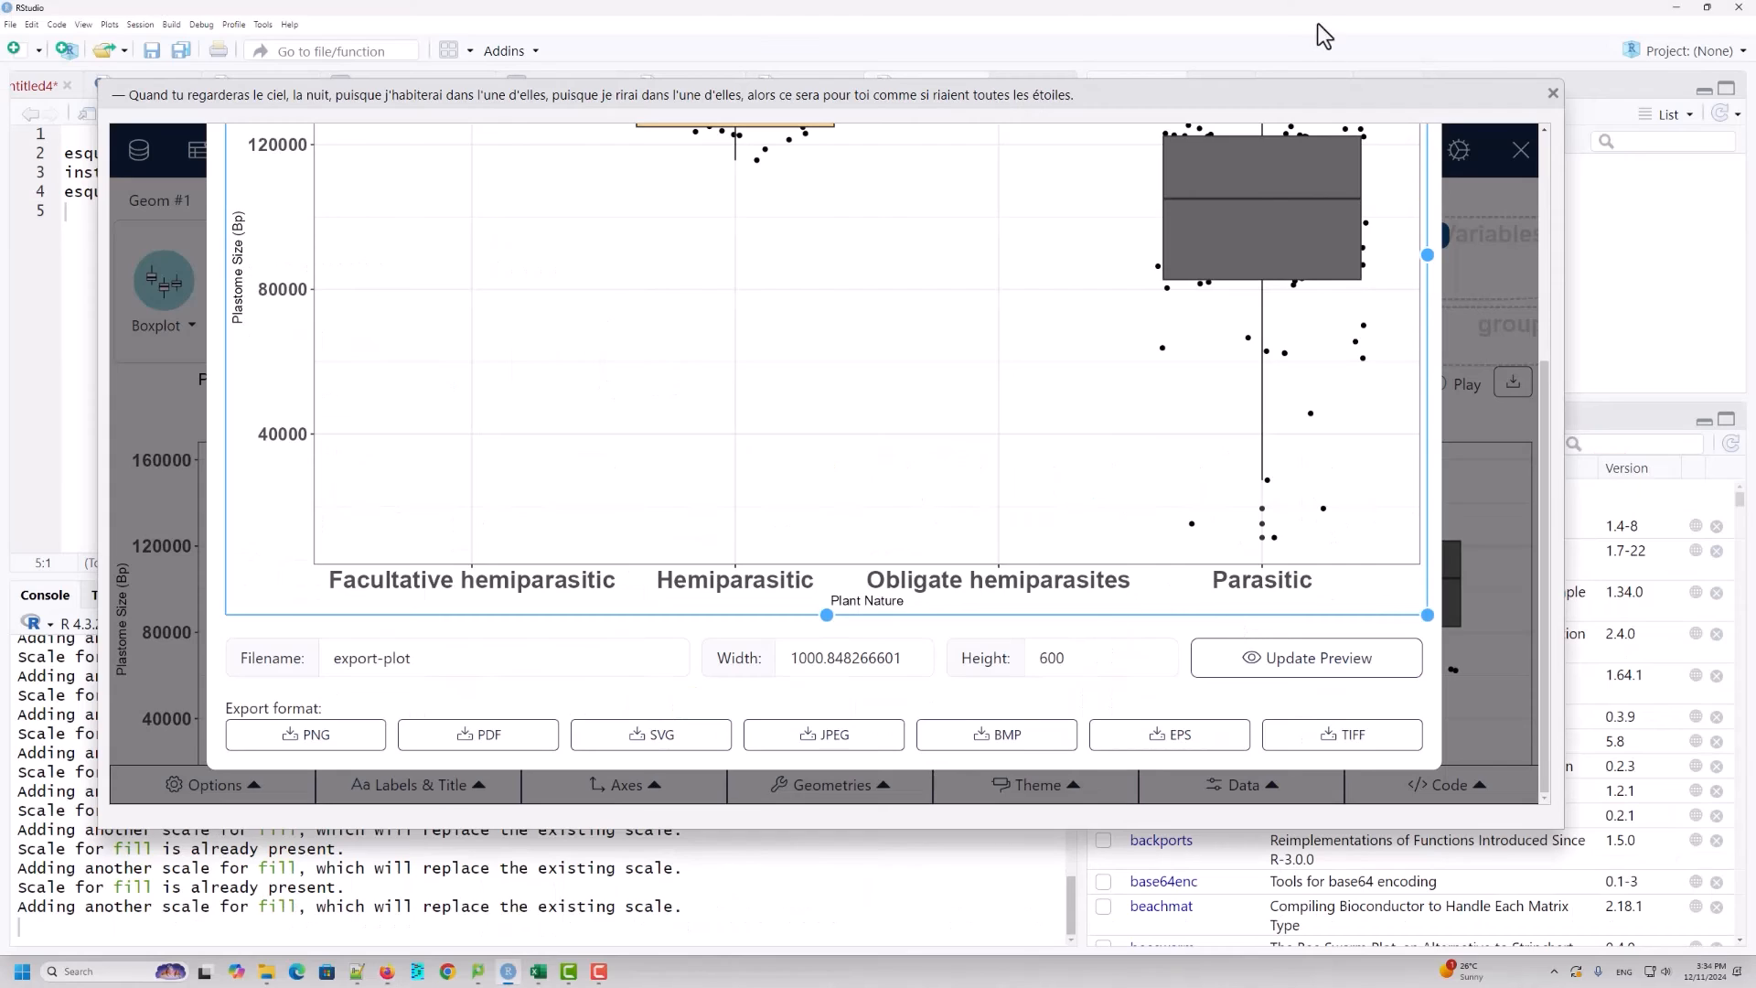
pyautogui.scroll(3, 1435, 265)
pyautogui.scroll(1, 1438, 280)
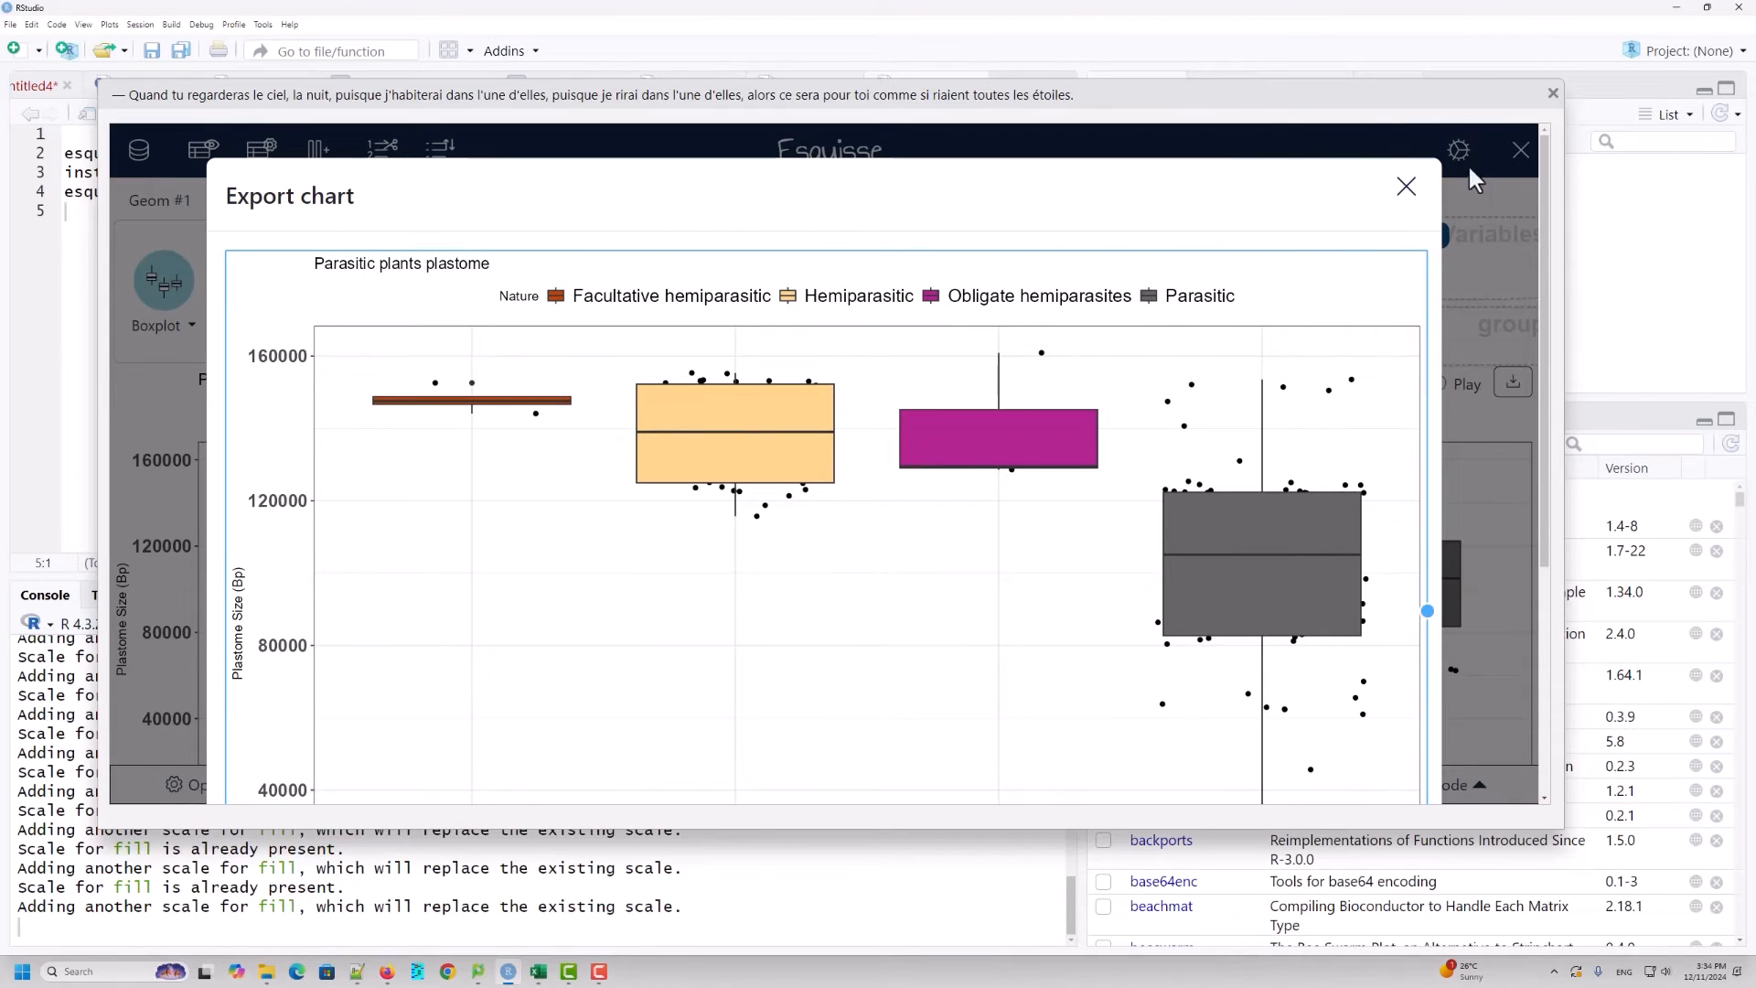
pyautogui.click(1406, 187)
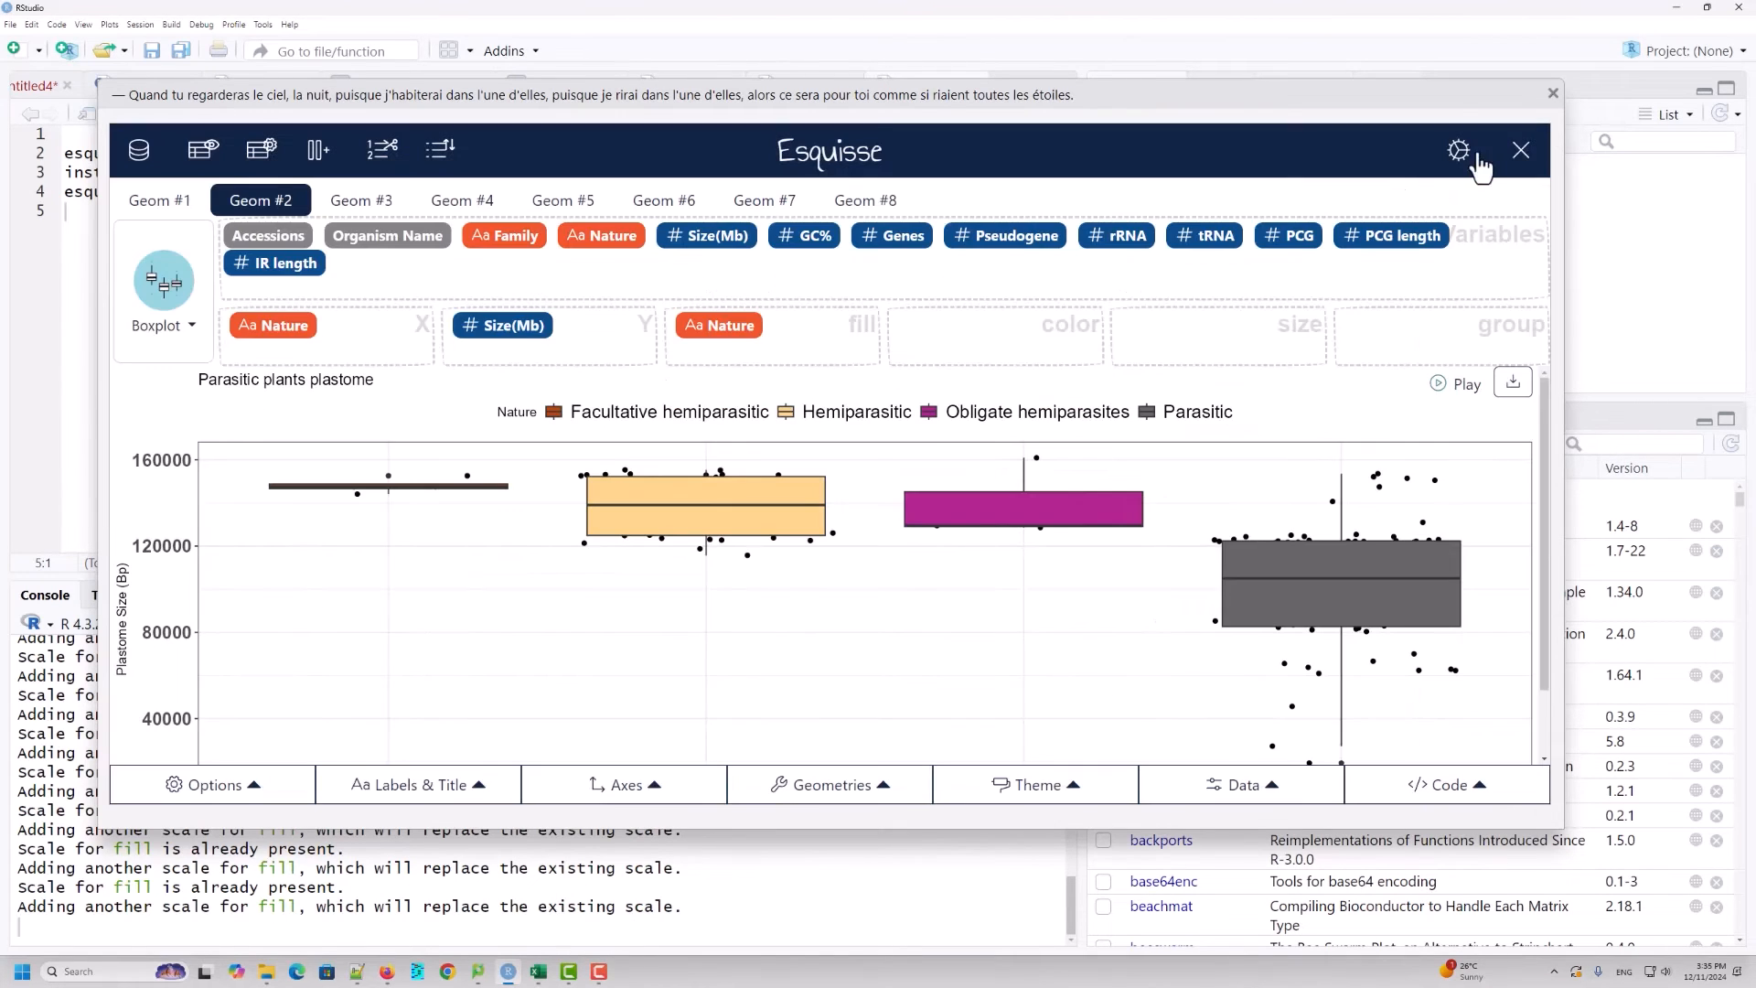
# Step: Close the Esquisse window and run the esquisse::esquisser() line again from the script
pyautogui.click(1552, 96)
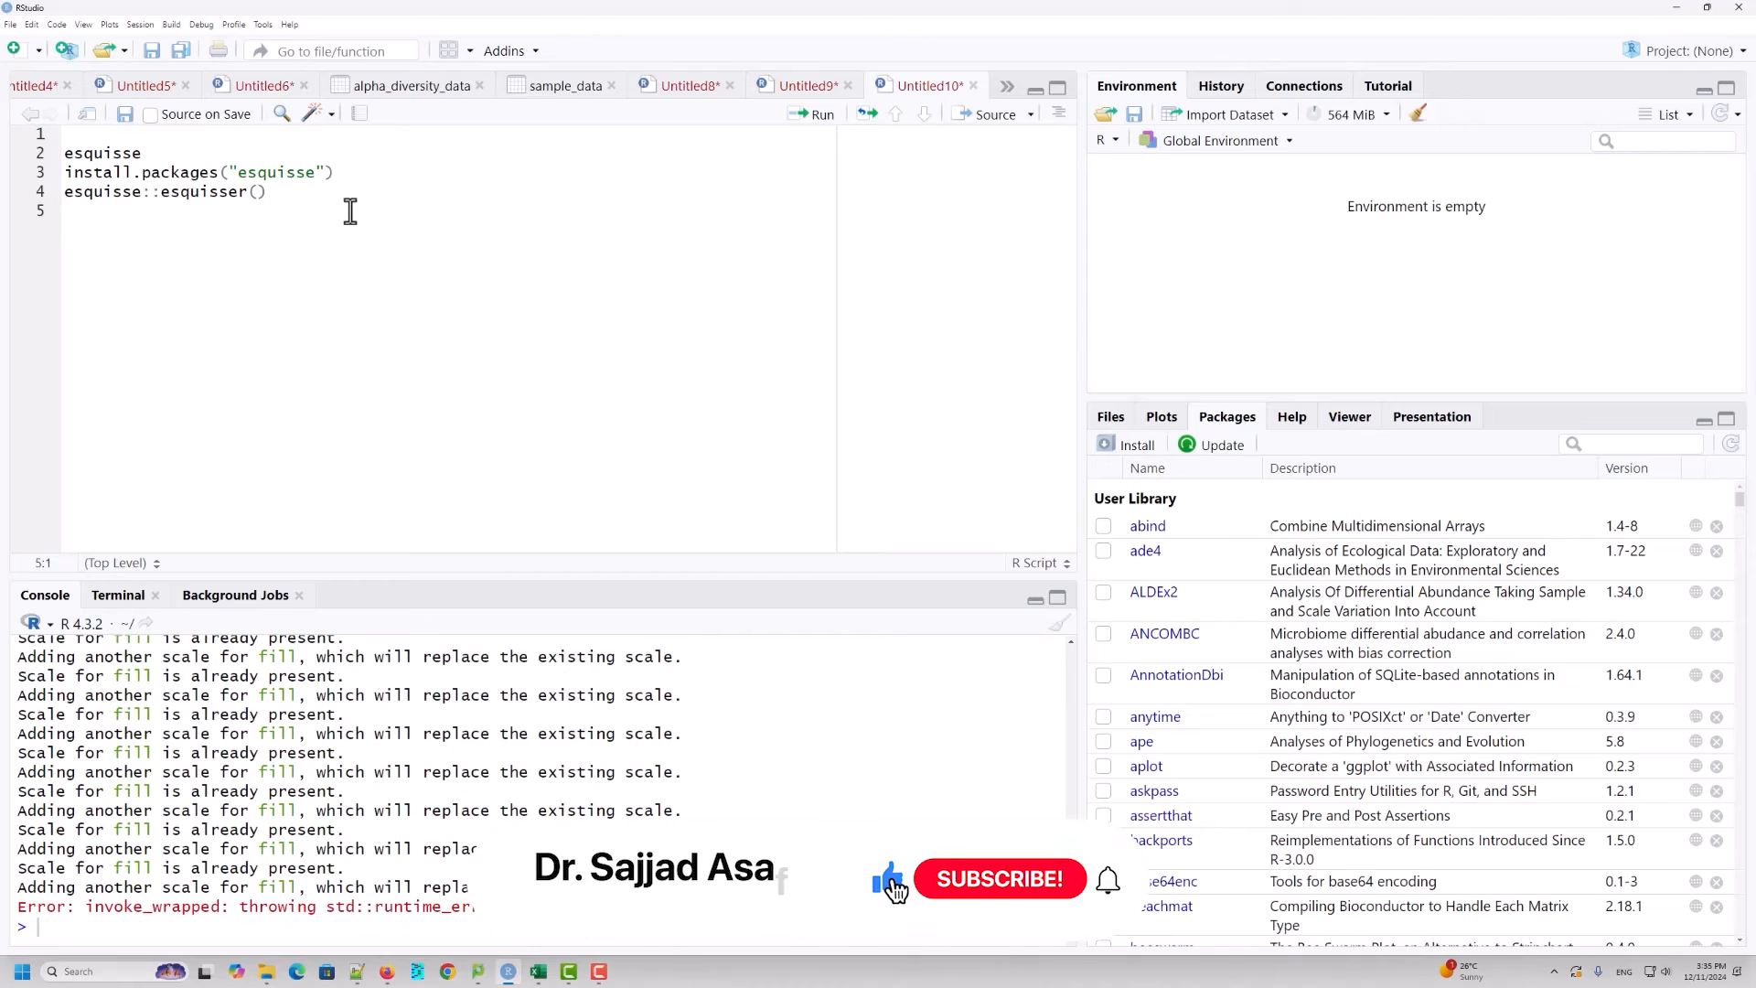
pyautogui.click(312, 200)
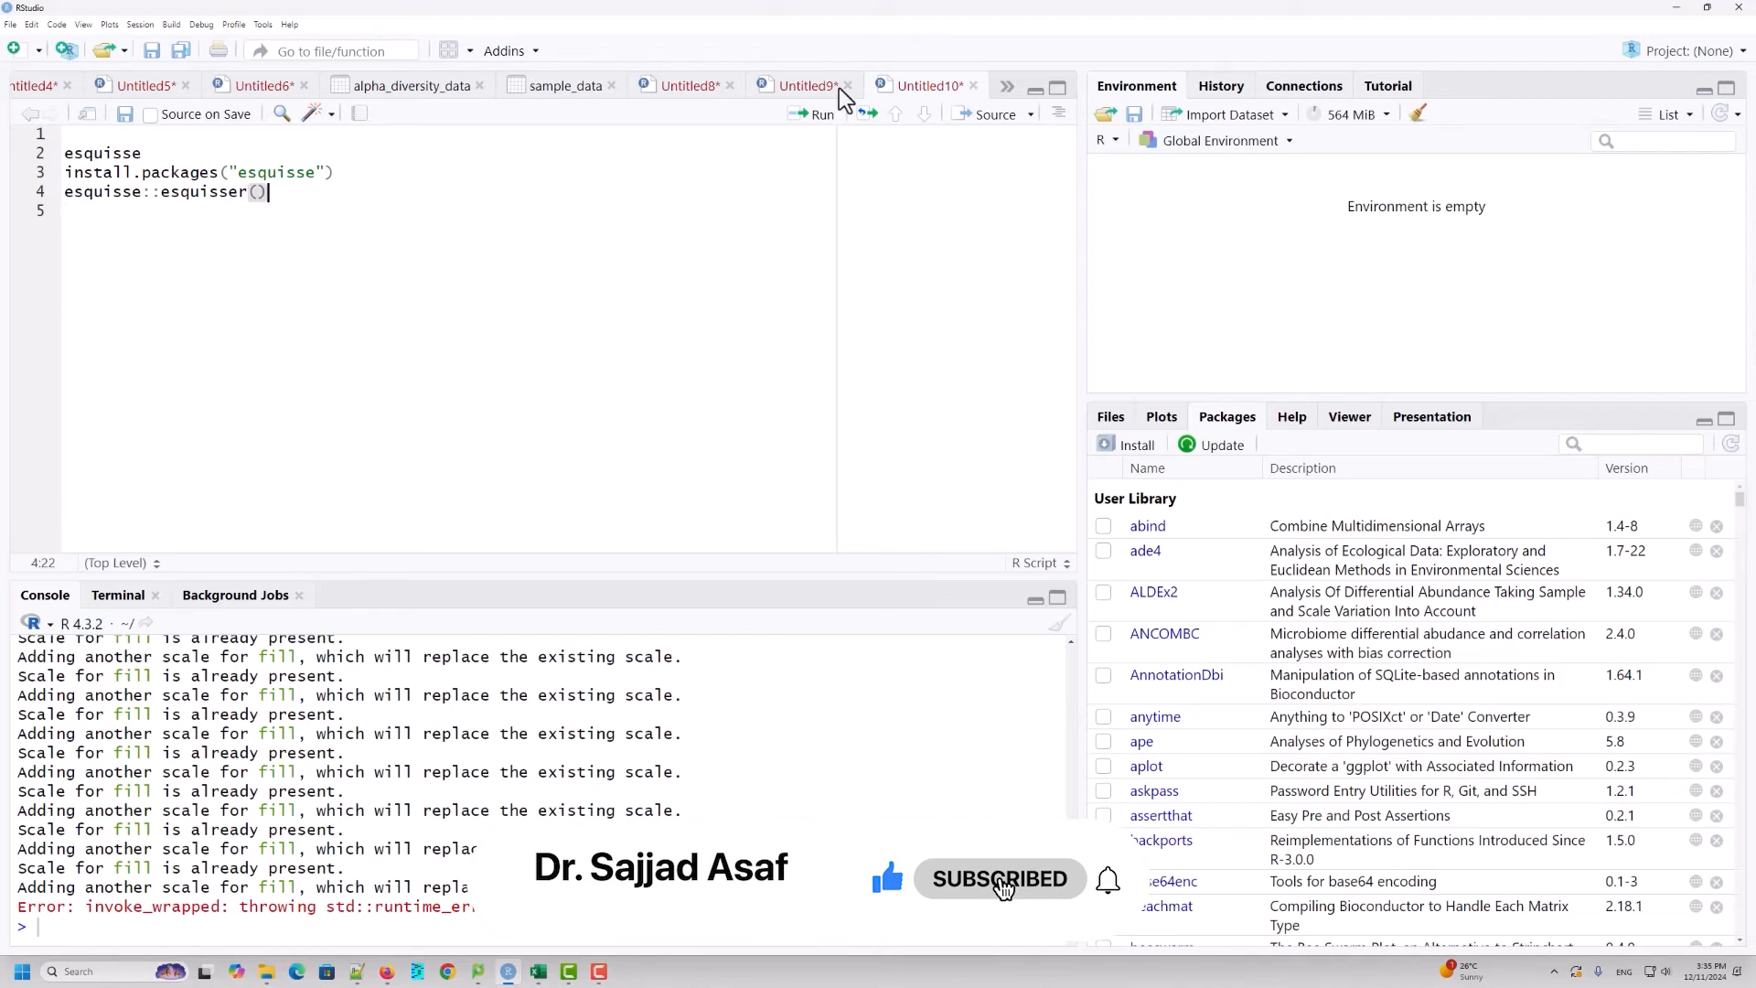
pyautogui.click(811, 115)
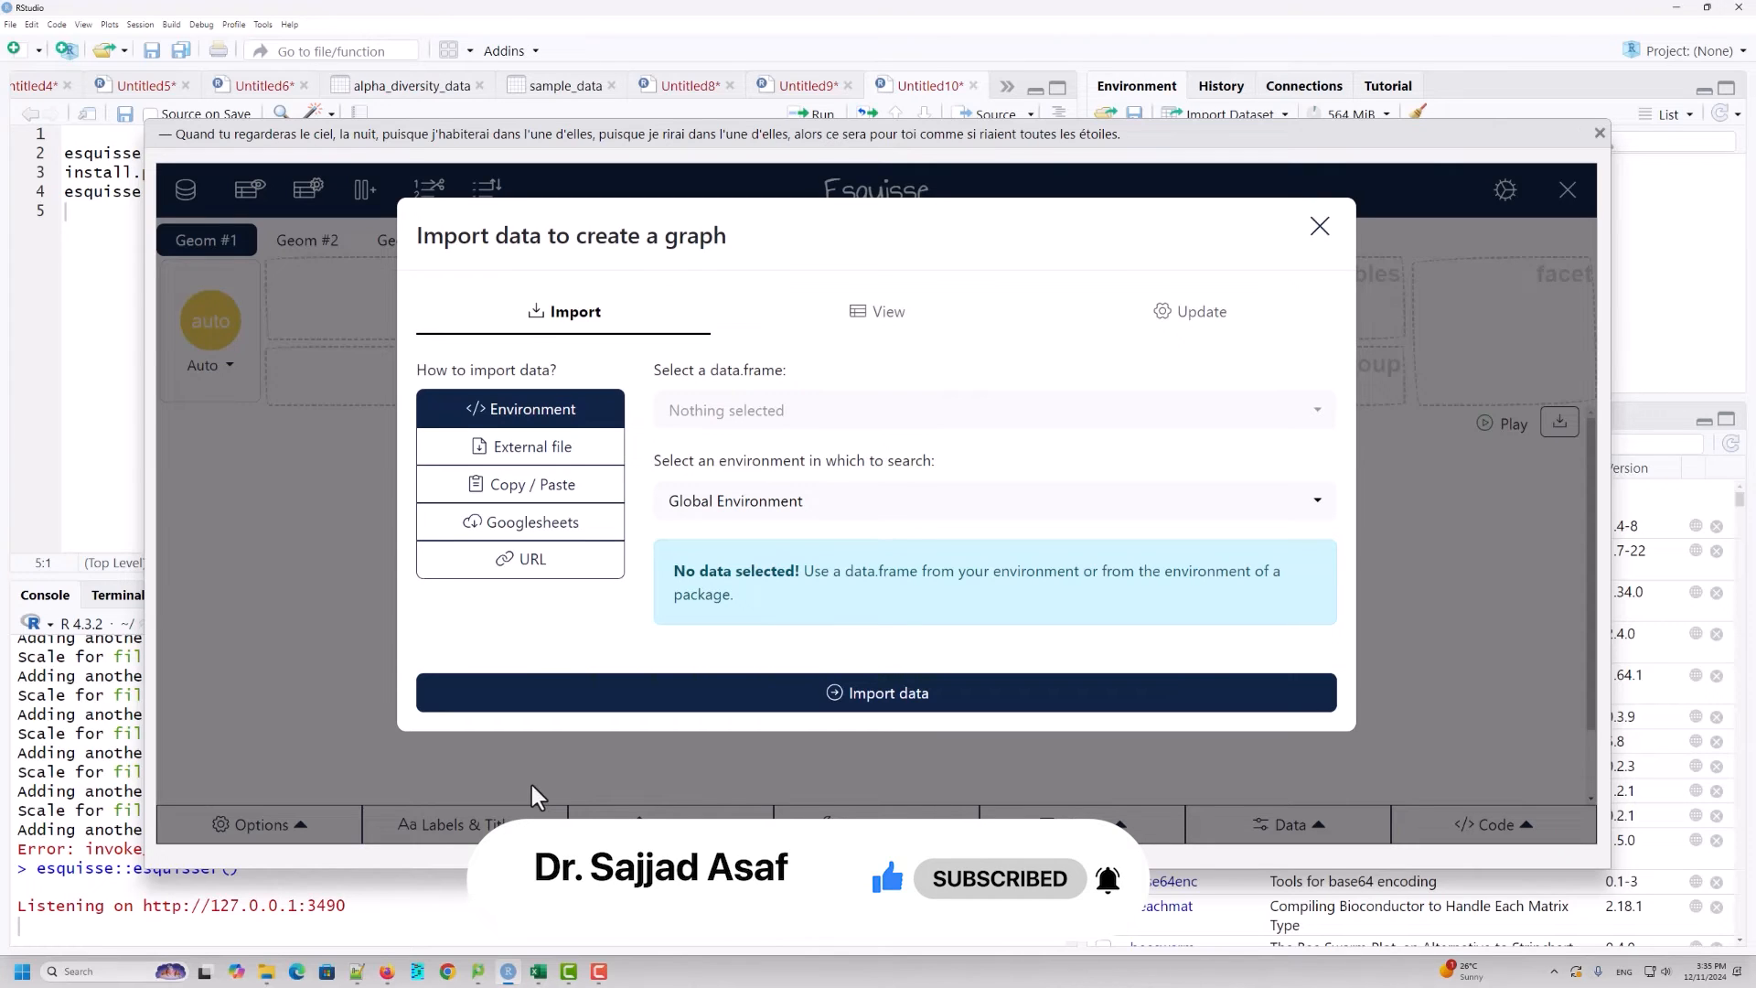
# Step: Upload data.csv from the Rclass folder on the Desktop as an external file
pyautogui.click(551, 457)
pyautogui.click(699, 423)
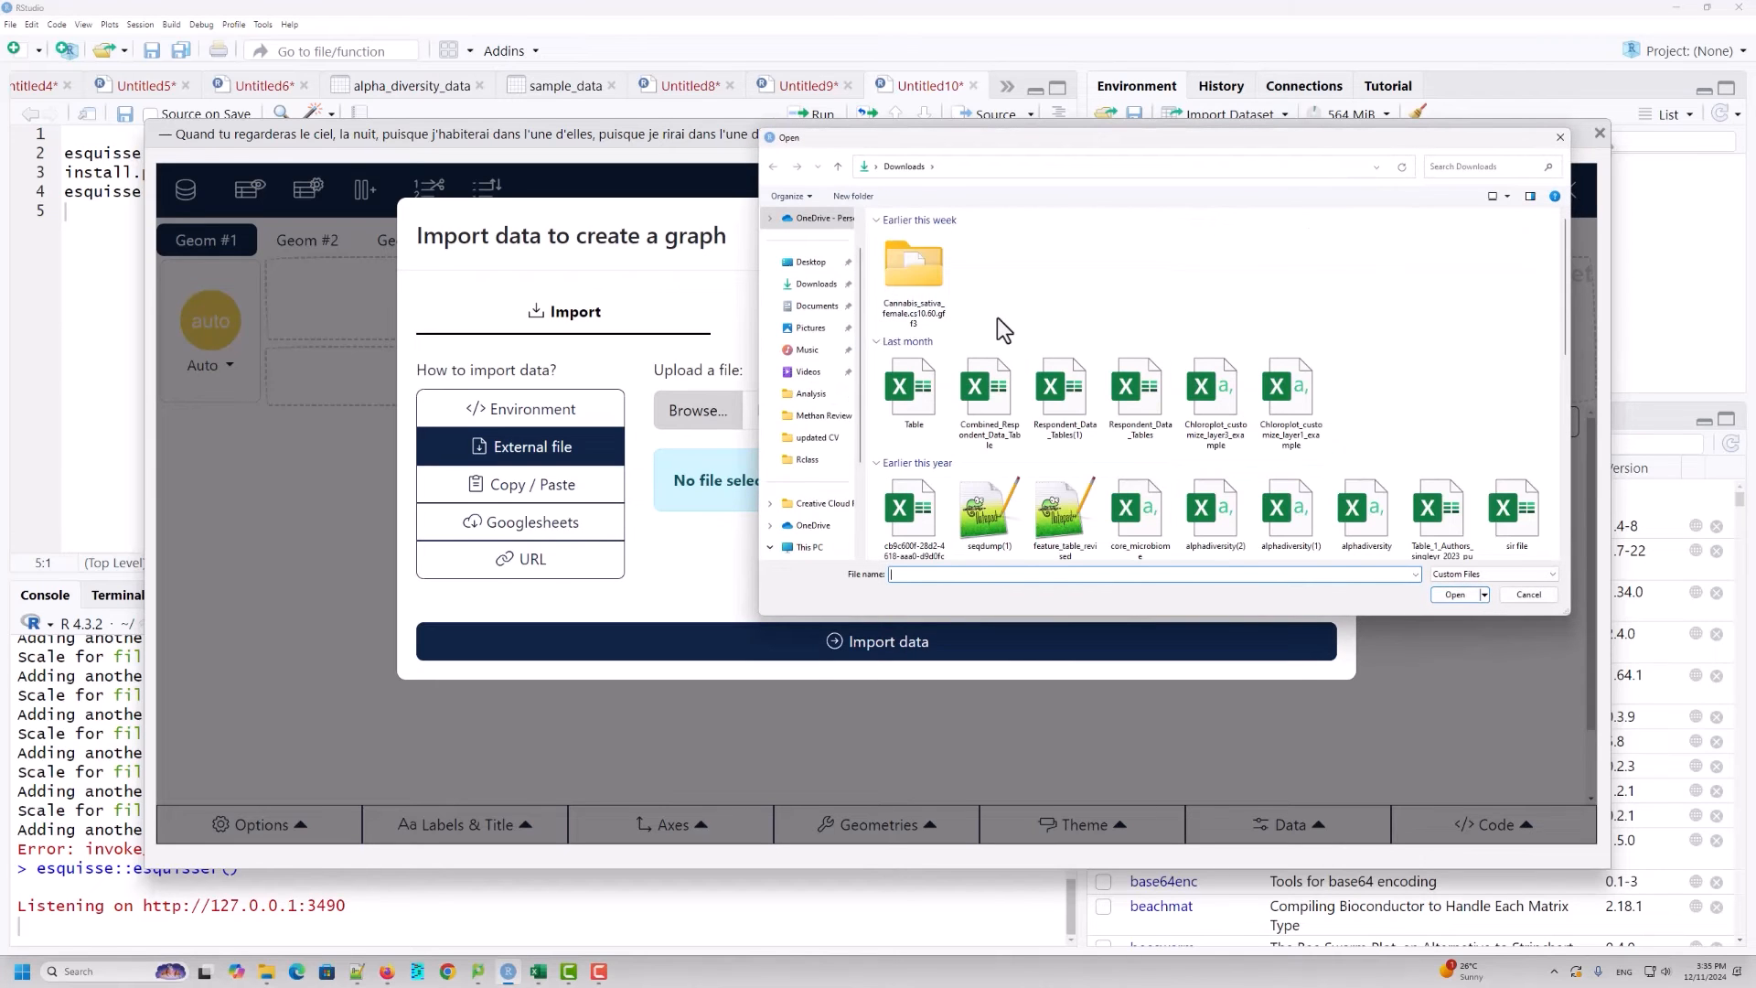
pyautogui.scroll(1, 795, 440)
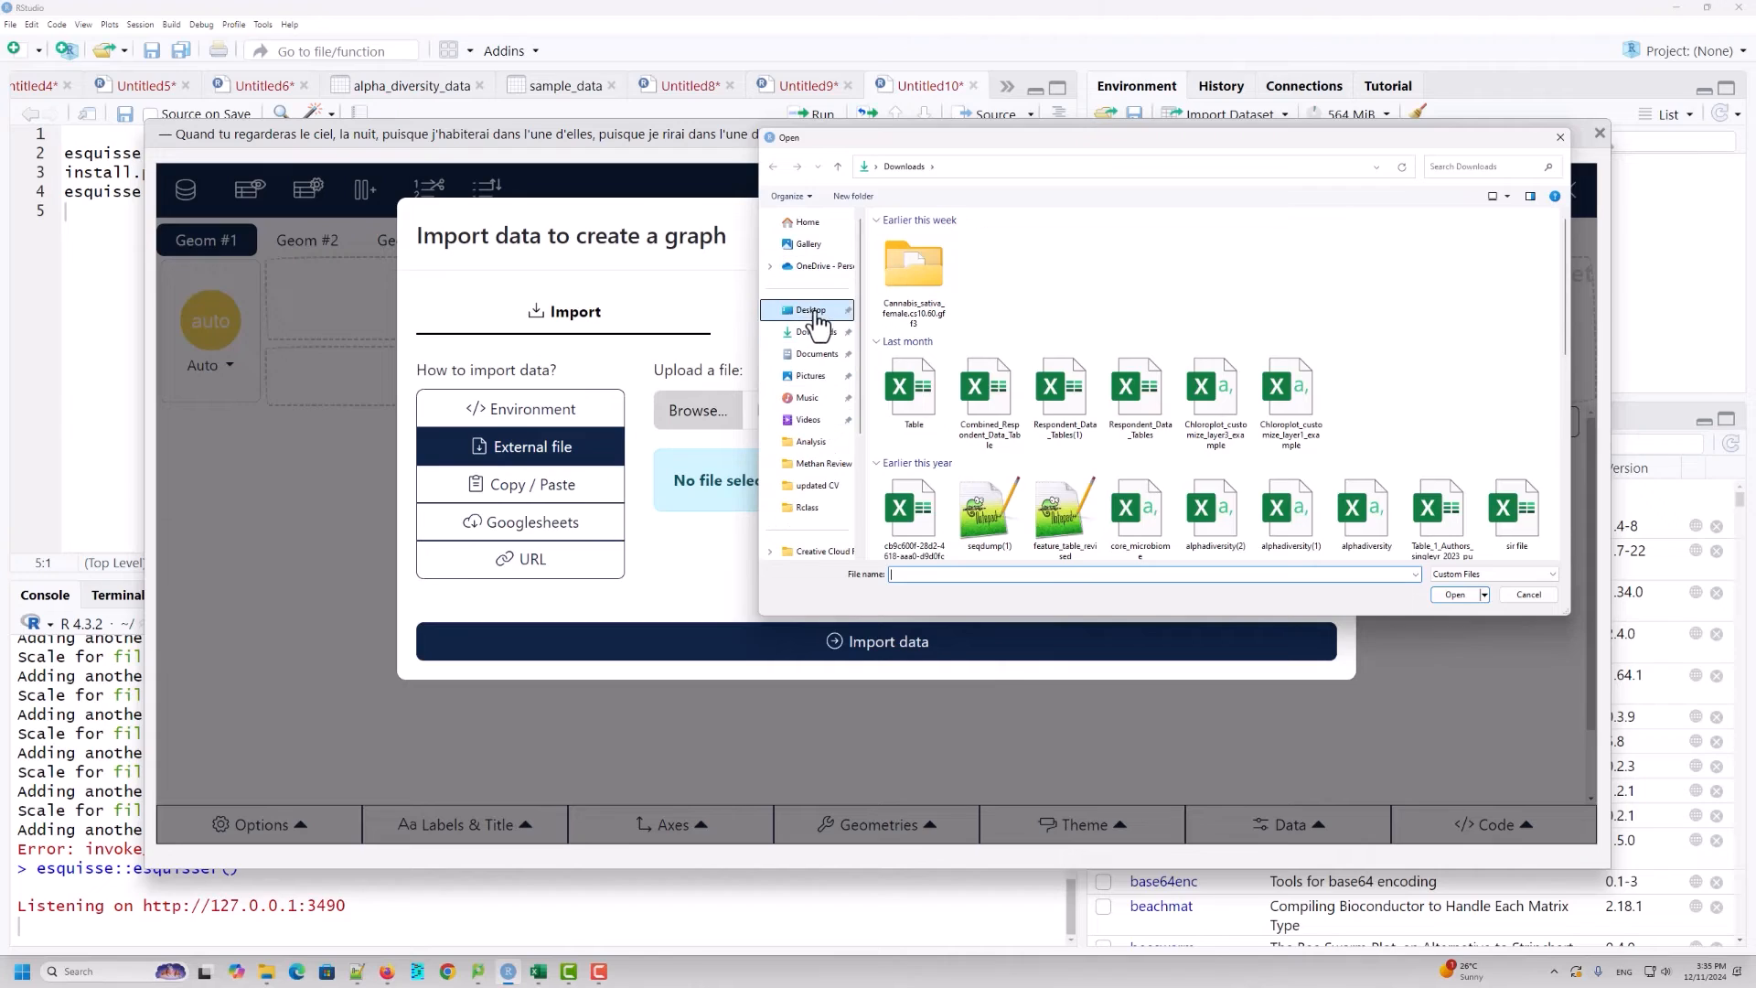
pyautogui.click(811, 309)
pyautogui.doubleClick(924, 273)
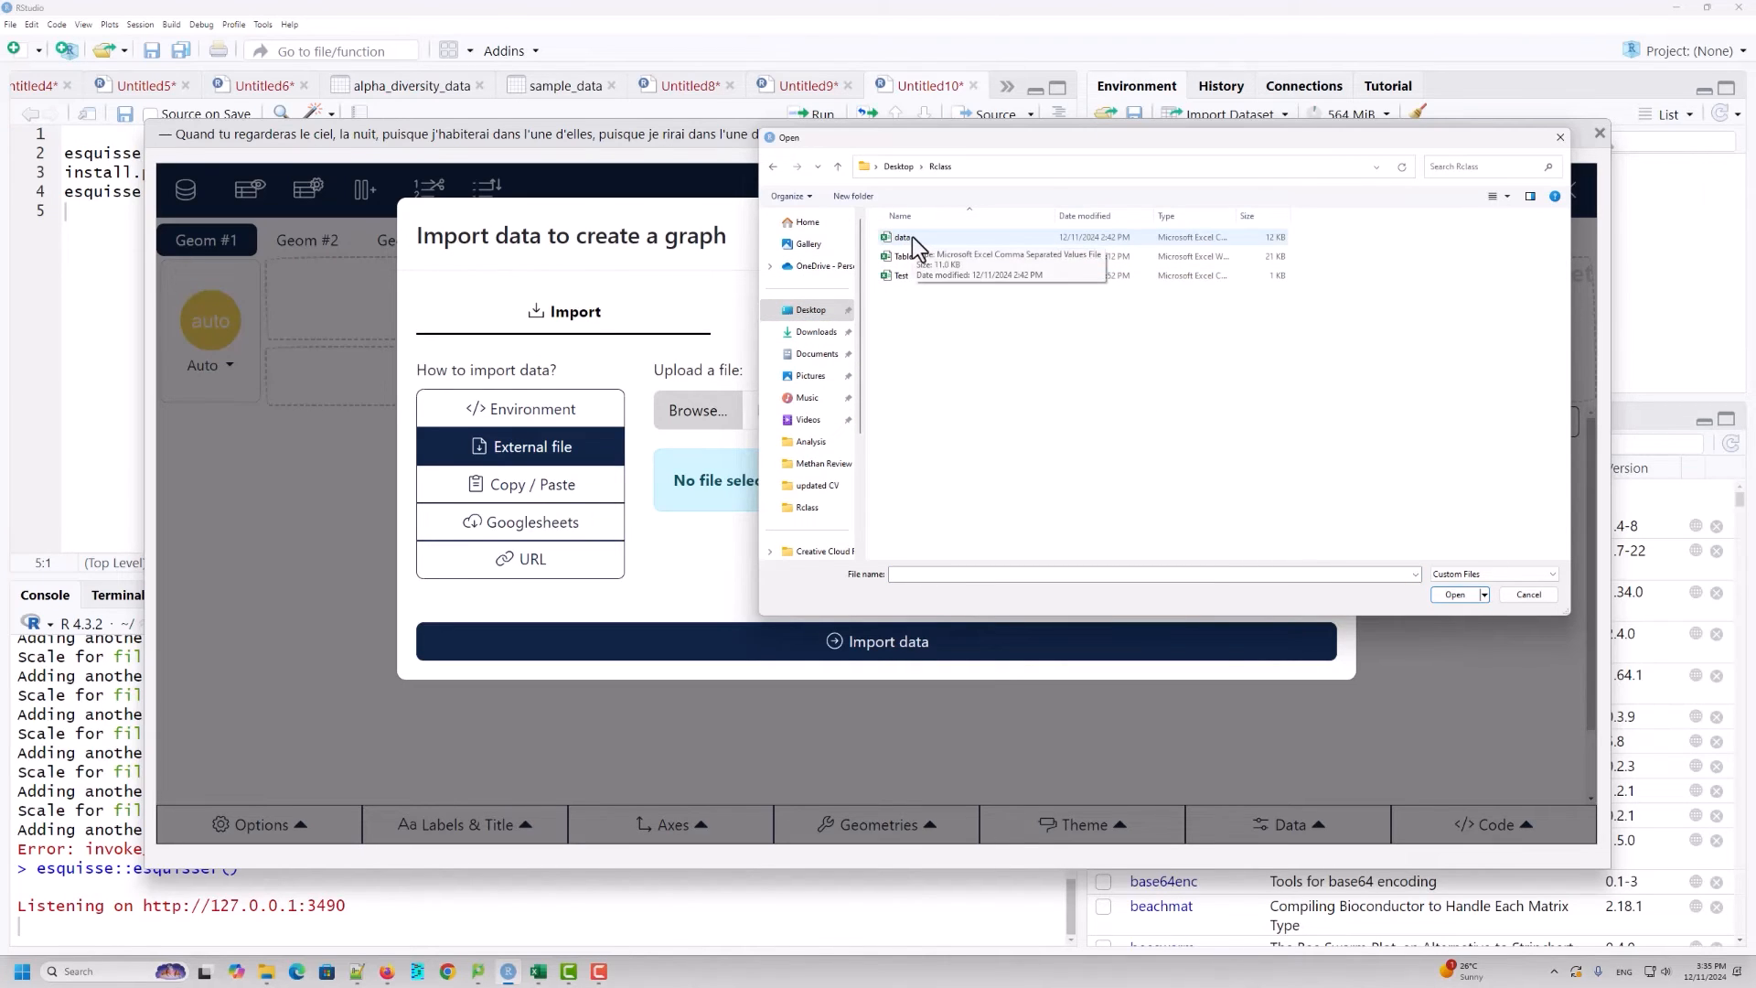
pyautogui.doubleClick(913, 236)
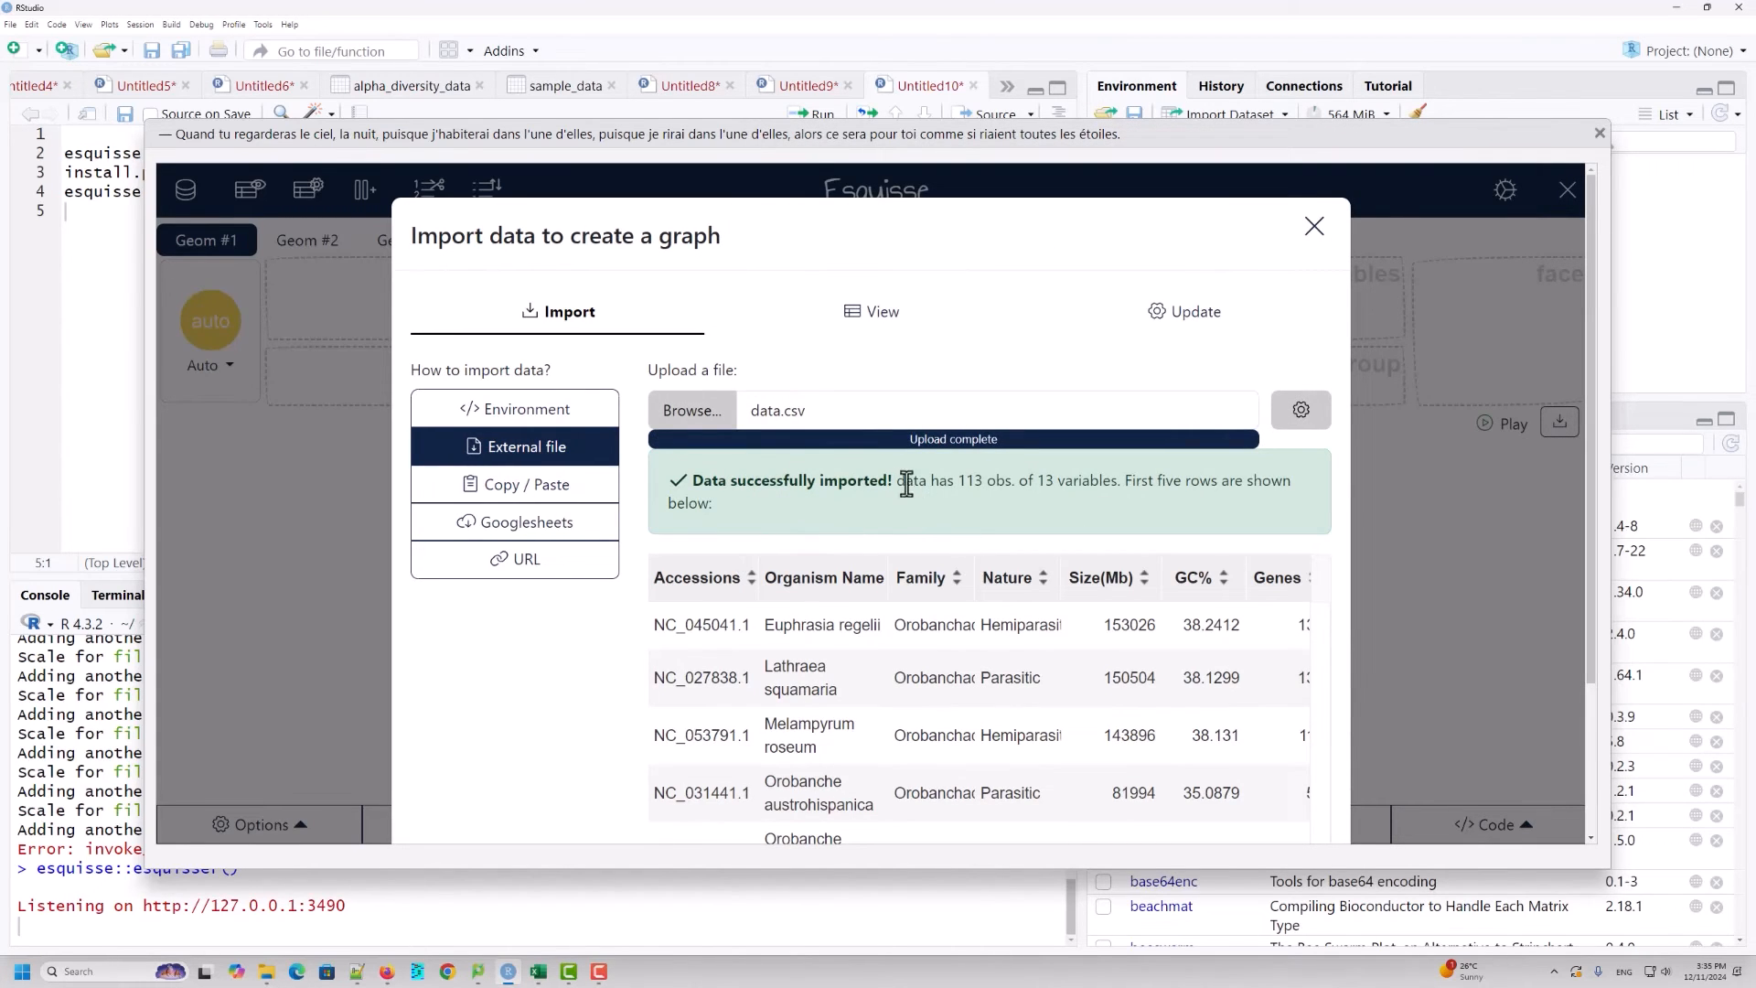
# Step: Check the uploaded file's observation and variable summary and its preview rows, and import the data
pyautogui.moveTo(906, 484); pyautogui.dragTo(1113, 484)
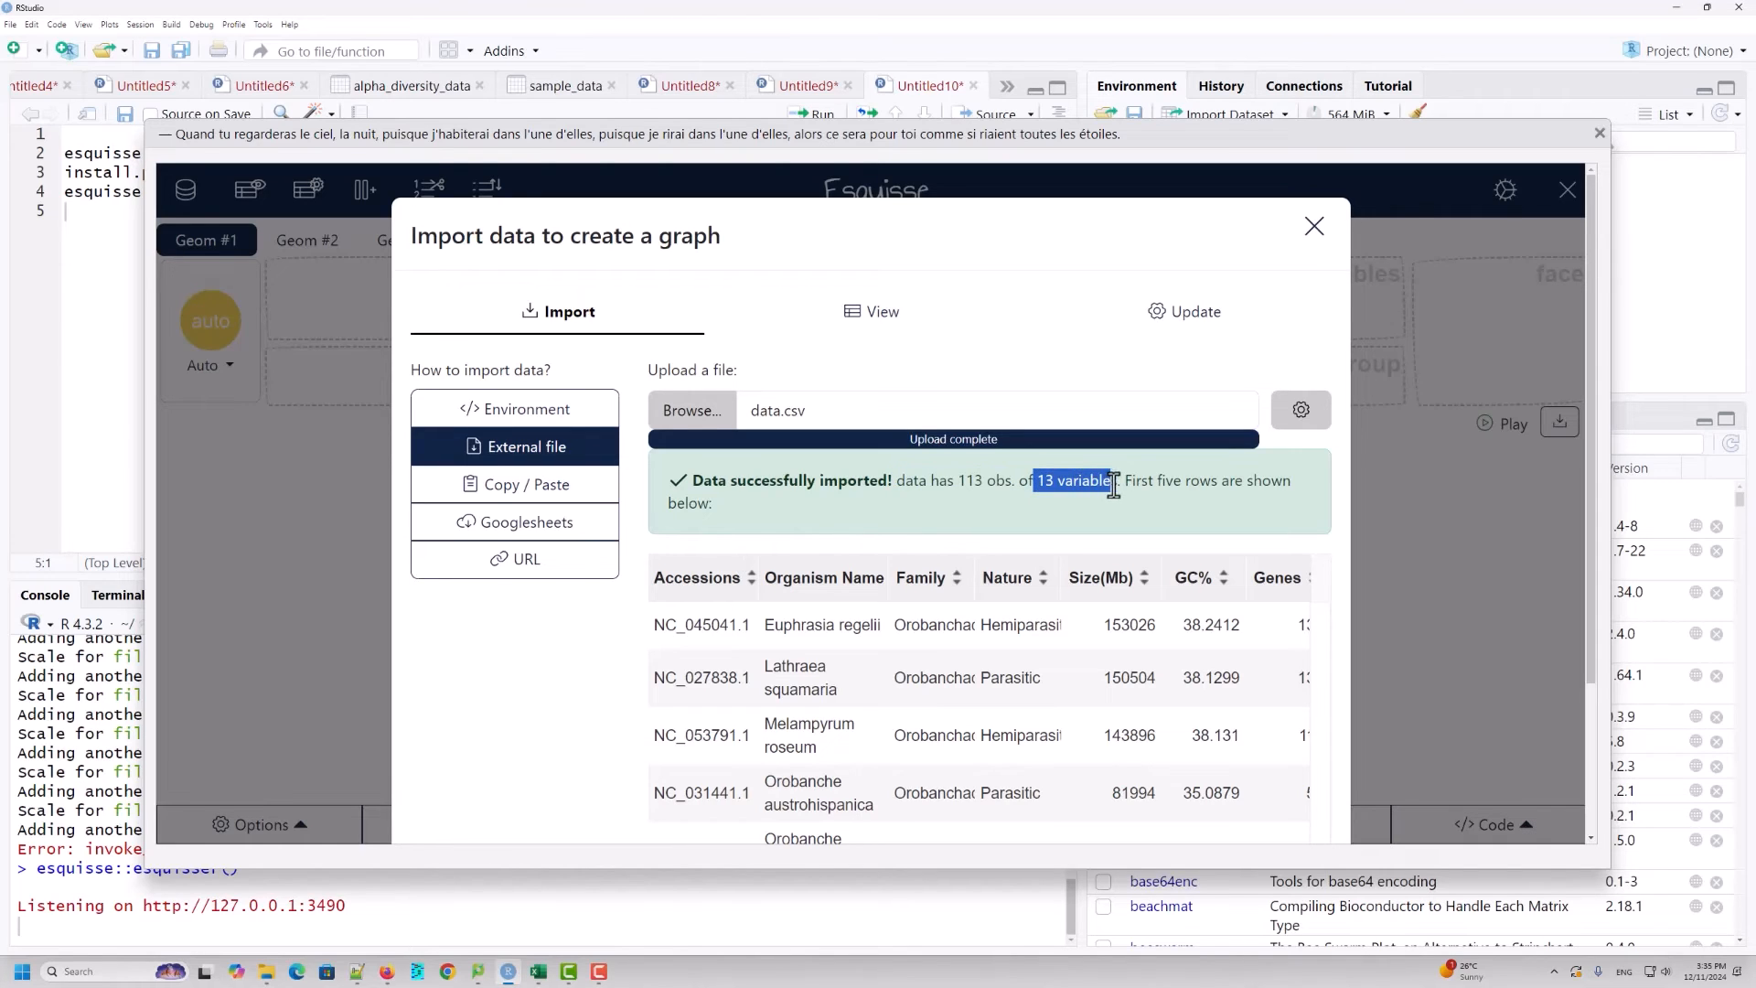
pyautogui.moveTo(896, 485); pyautogui.dragTo(1081, 480)
pyautogui.scroll(-2, 1020, 685)
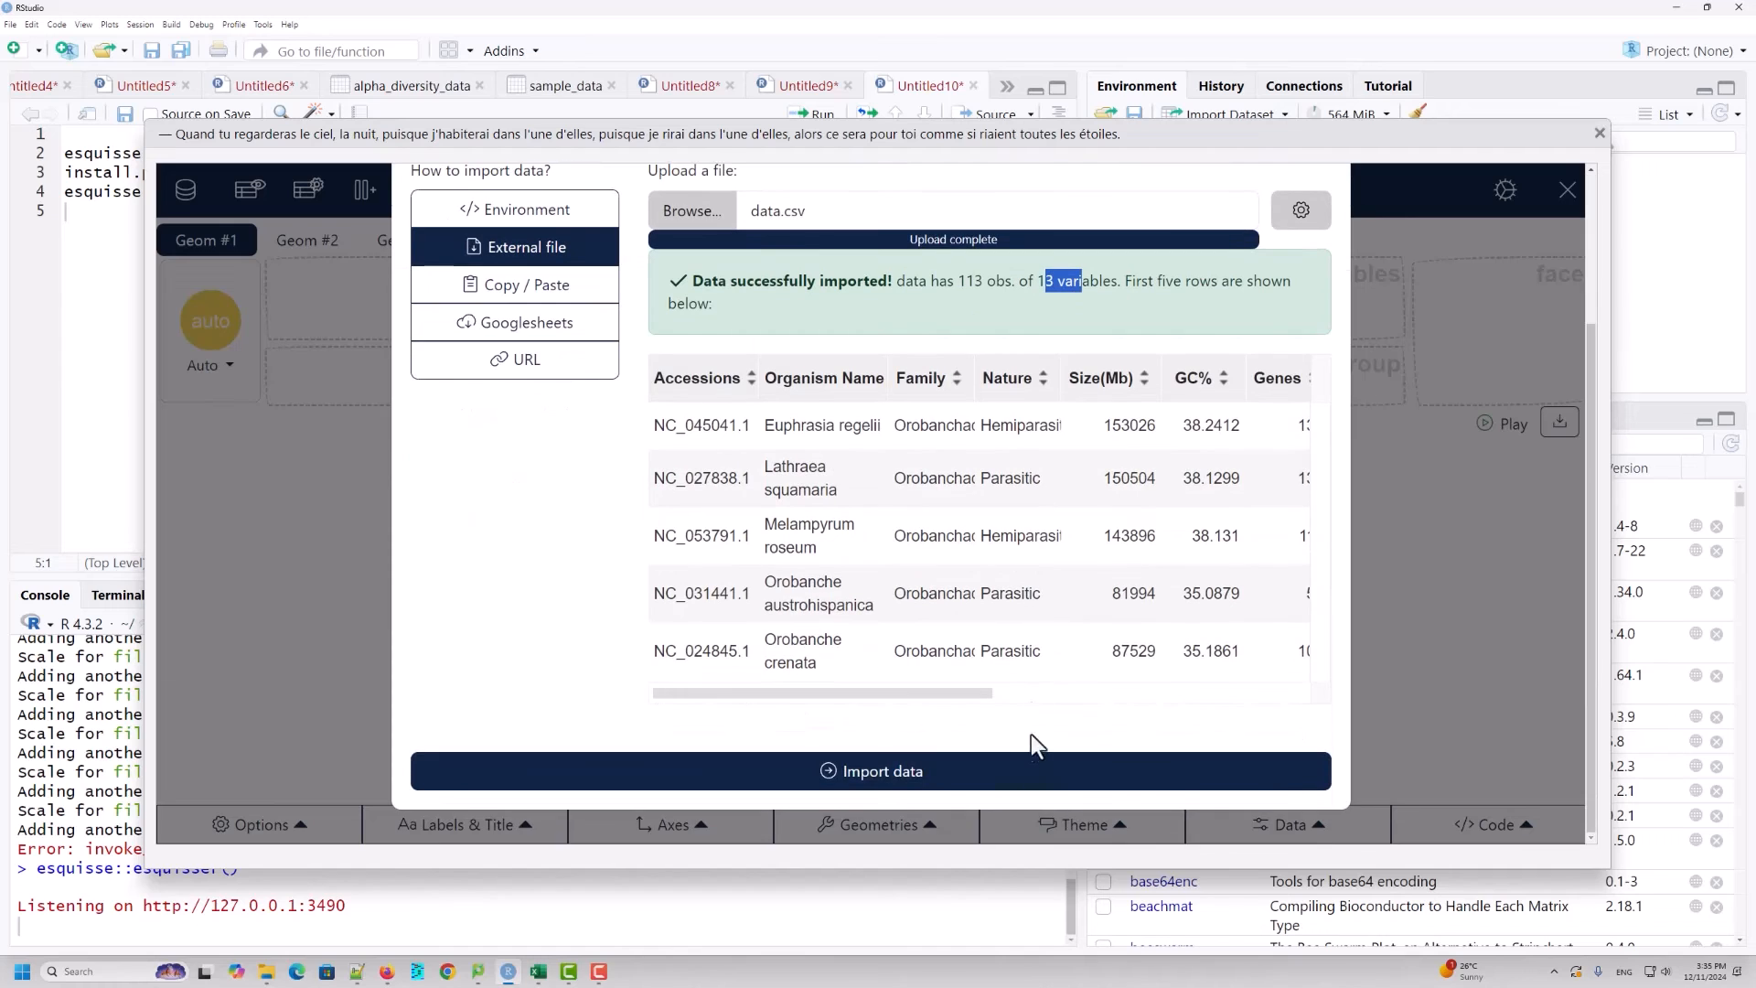
pyautogui.click(912, 779)
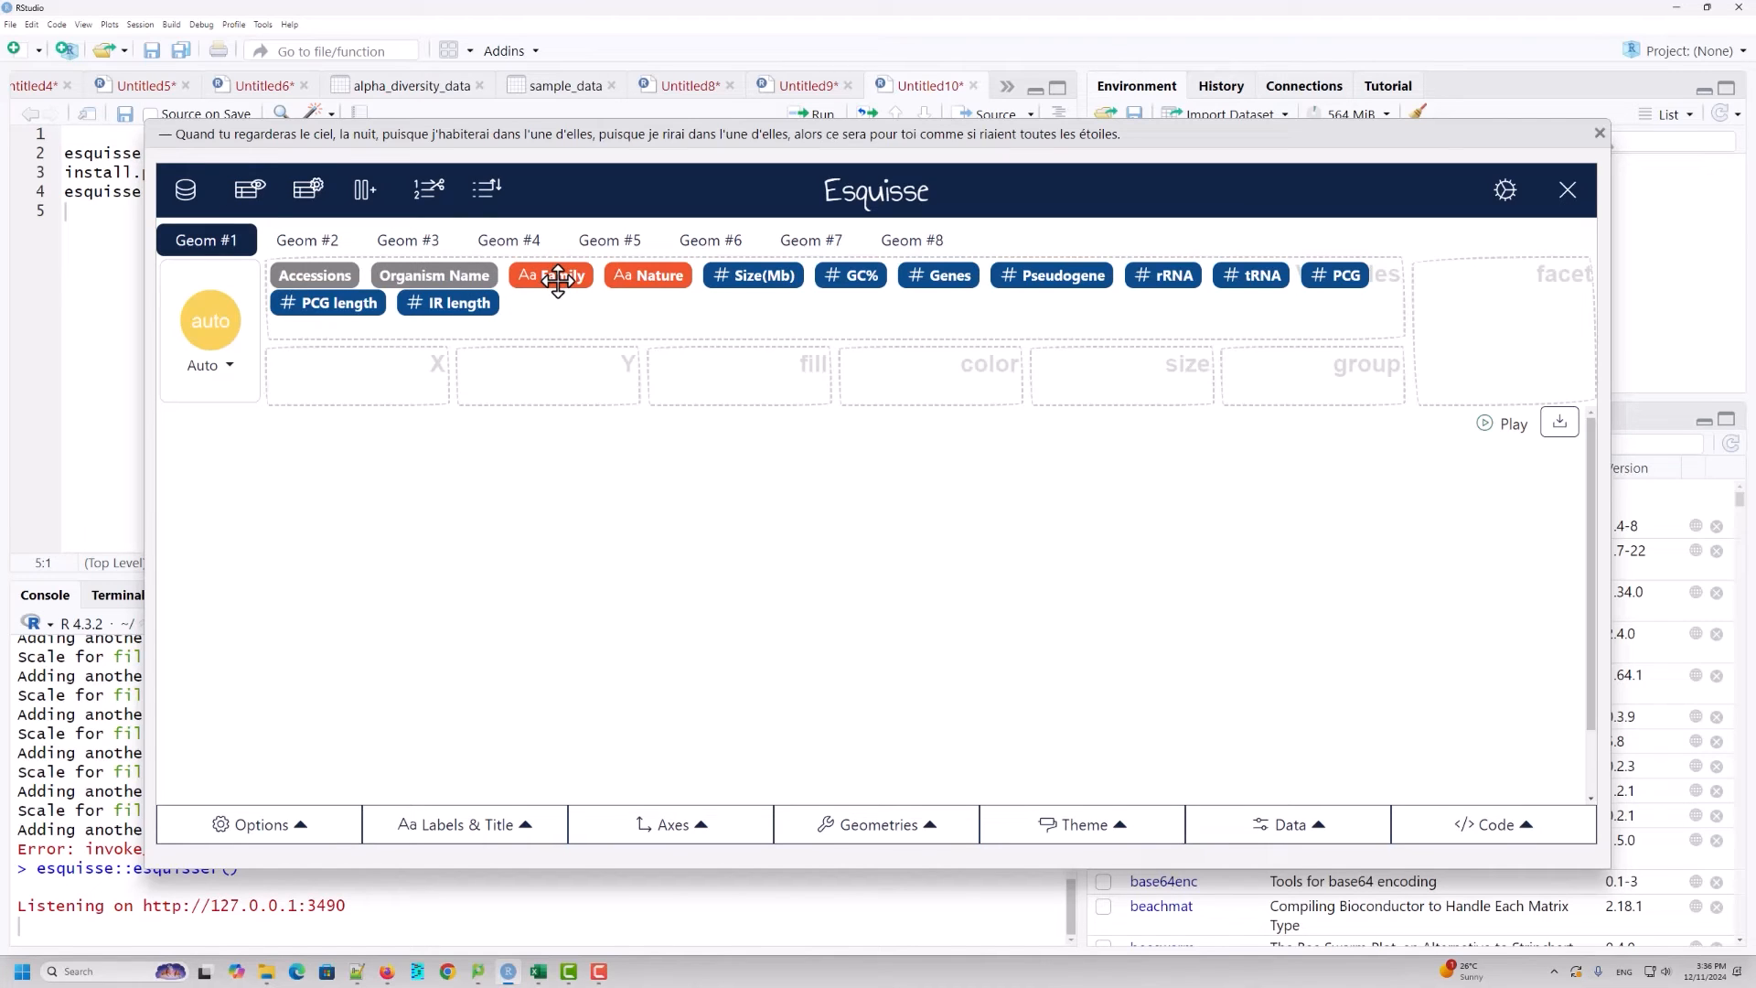
# Step: Map Family to X, Genes to Y and Nature to fill for the first geom
pyautogui.moveTo(558, 278); pyautogui.dragTo(365, 396)
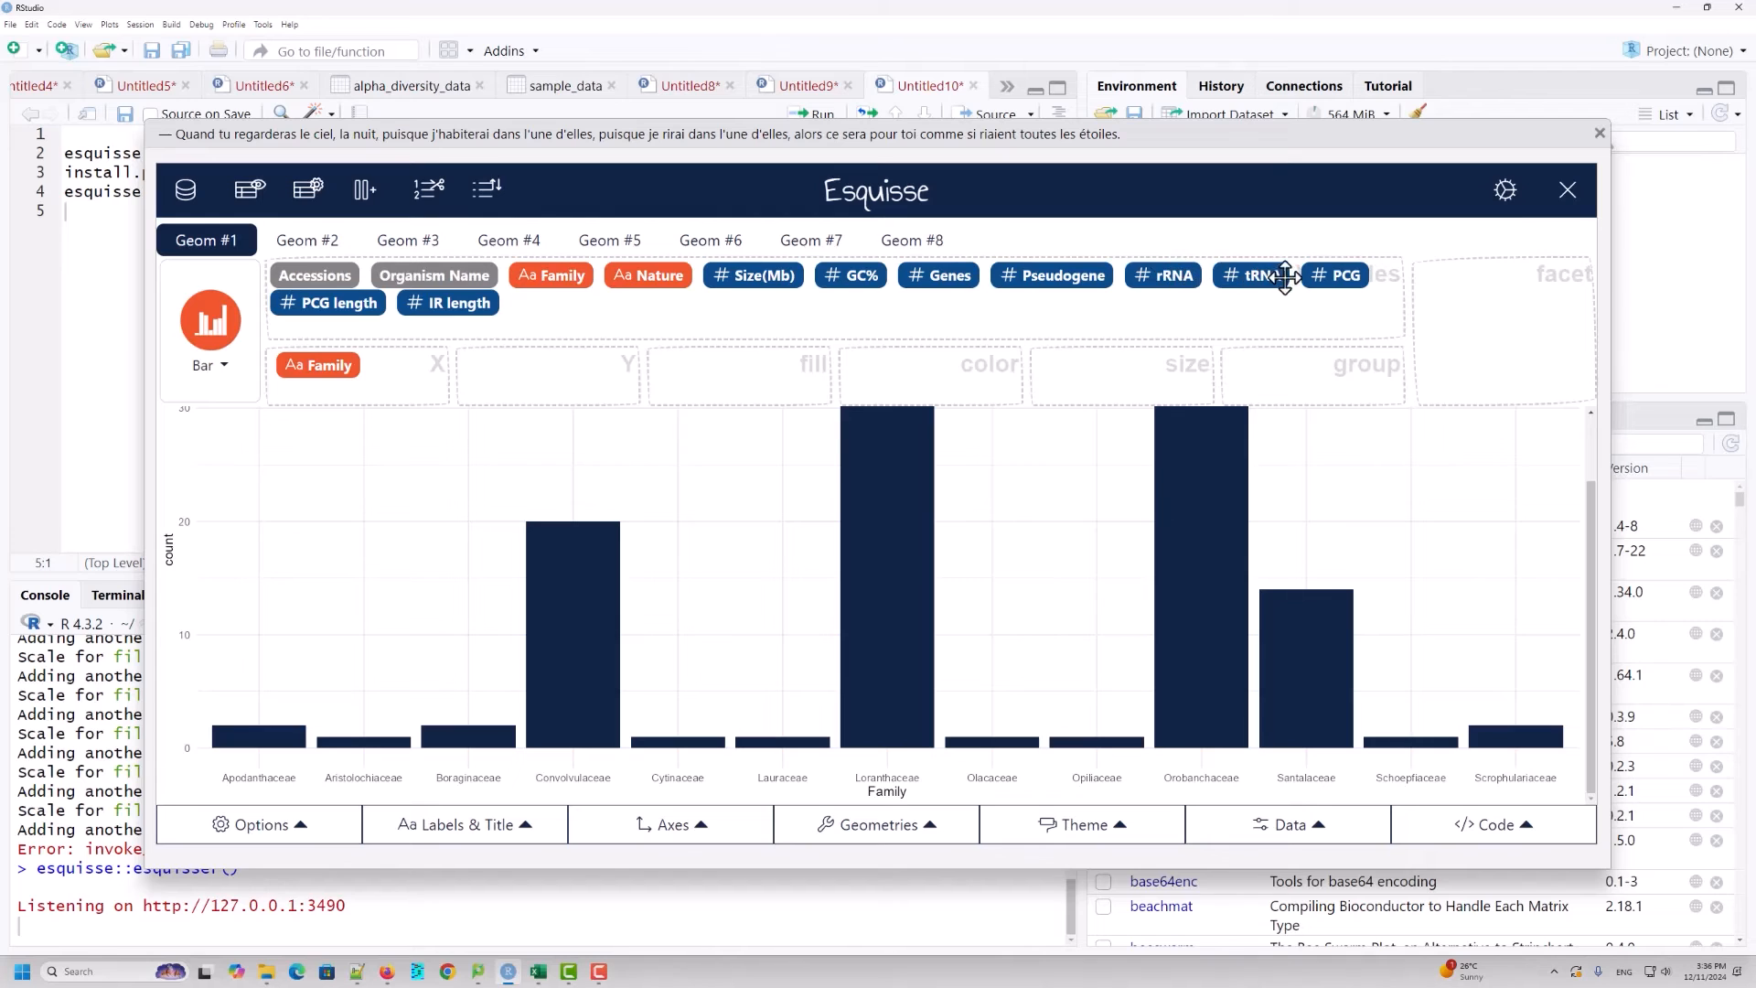
pyautogui.moveTo(960, 276); pyautogui.dragTo(607, 367)
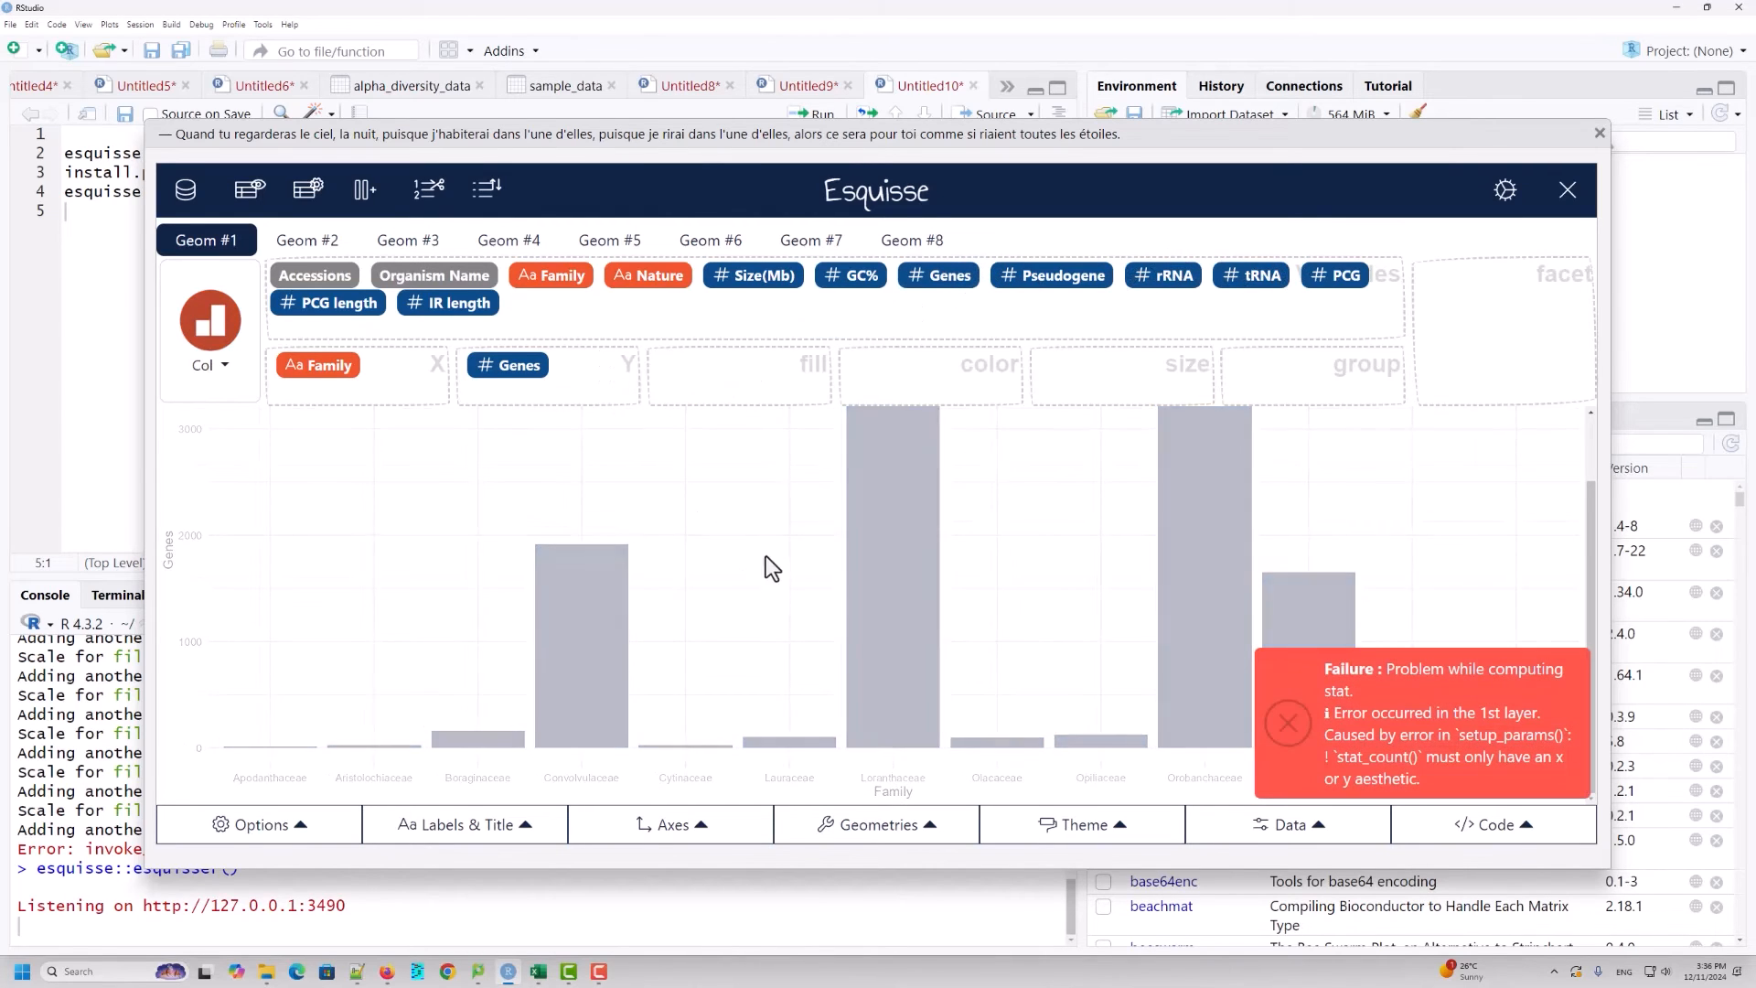
pyautogui.moveTo(659, 280); pyautogui.dragTo(760, 388)
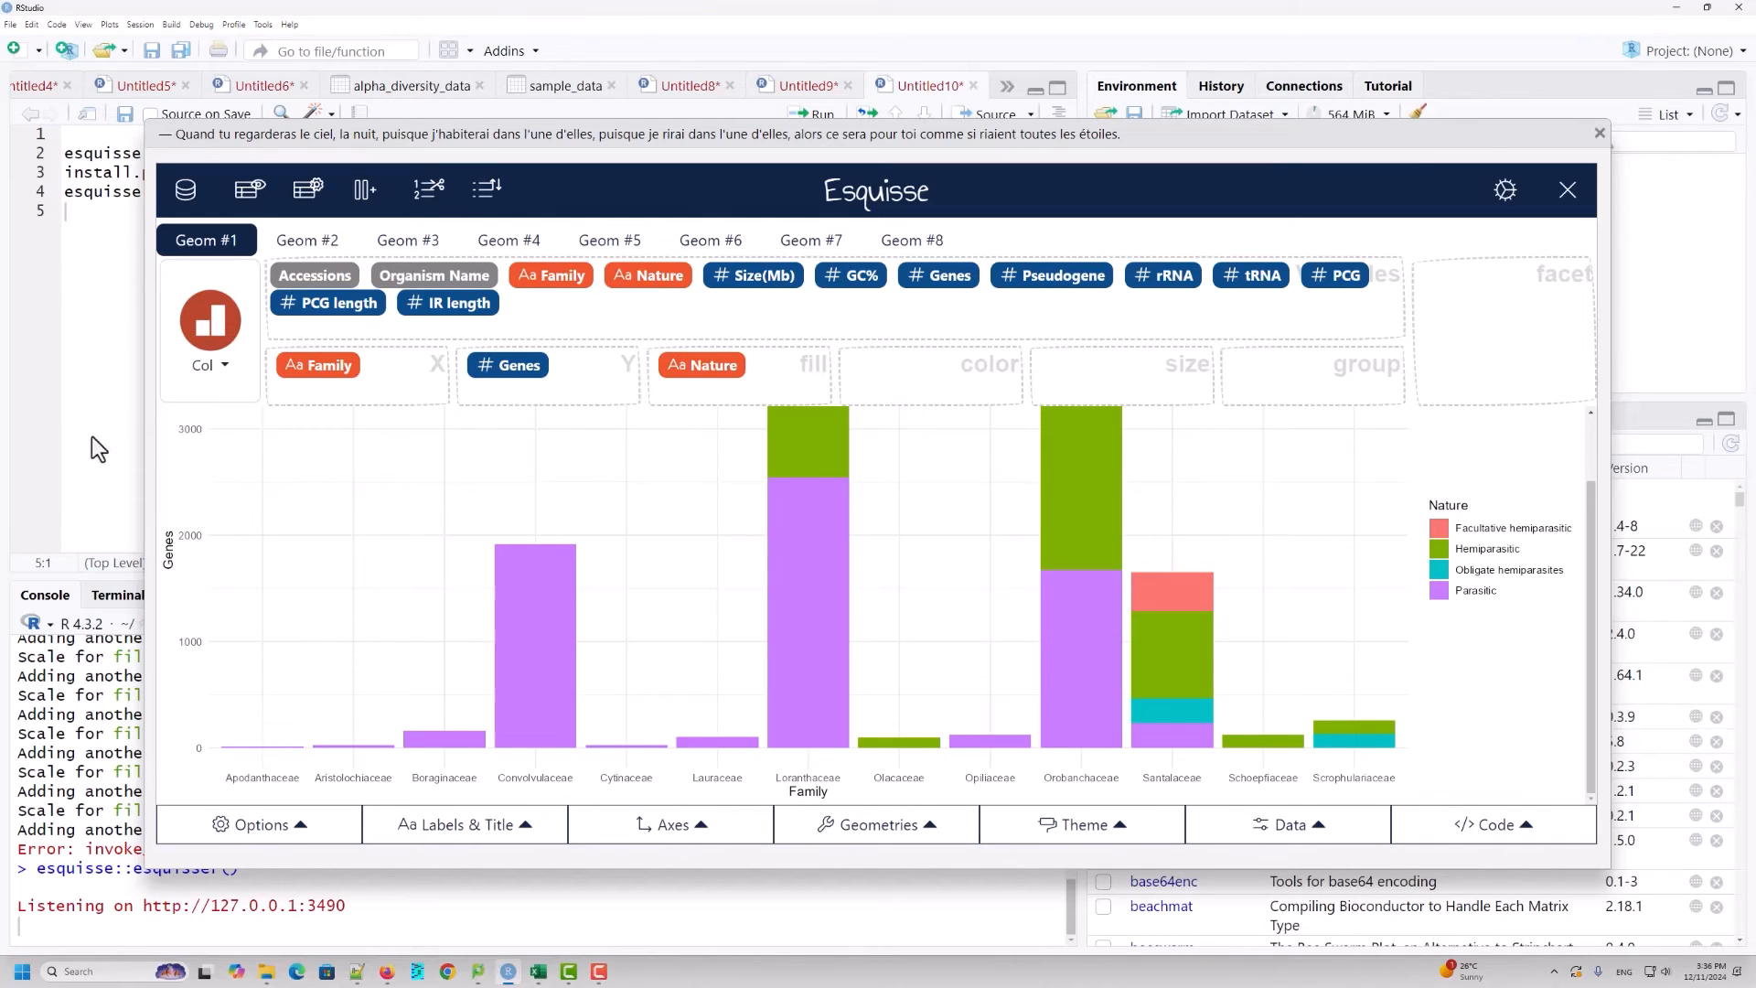
# Step: Try the Point geometry for the first geom and change it to Jitter
pyautogui.click(224, 361)
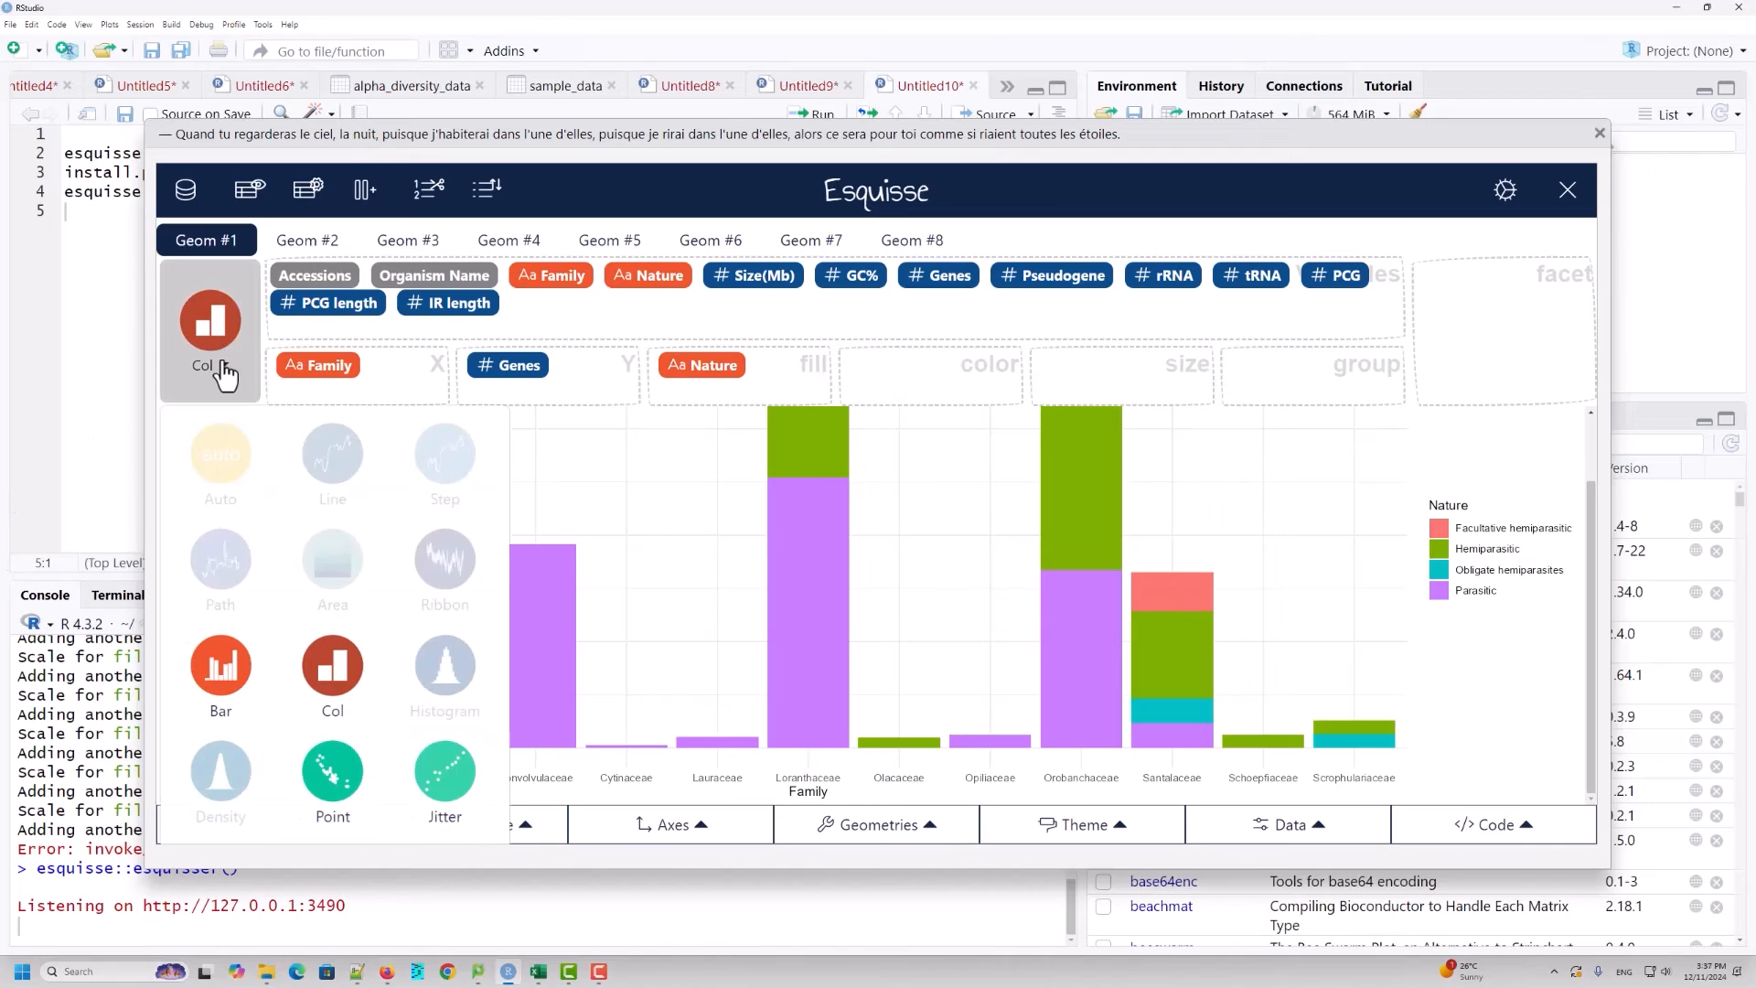
pyautogui.click(341, 784)
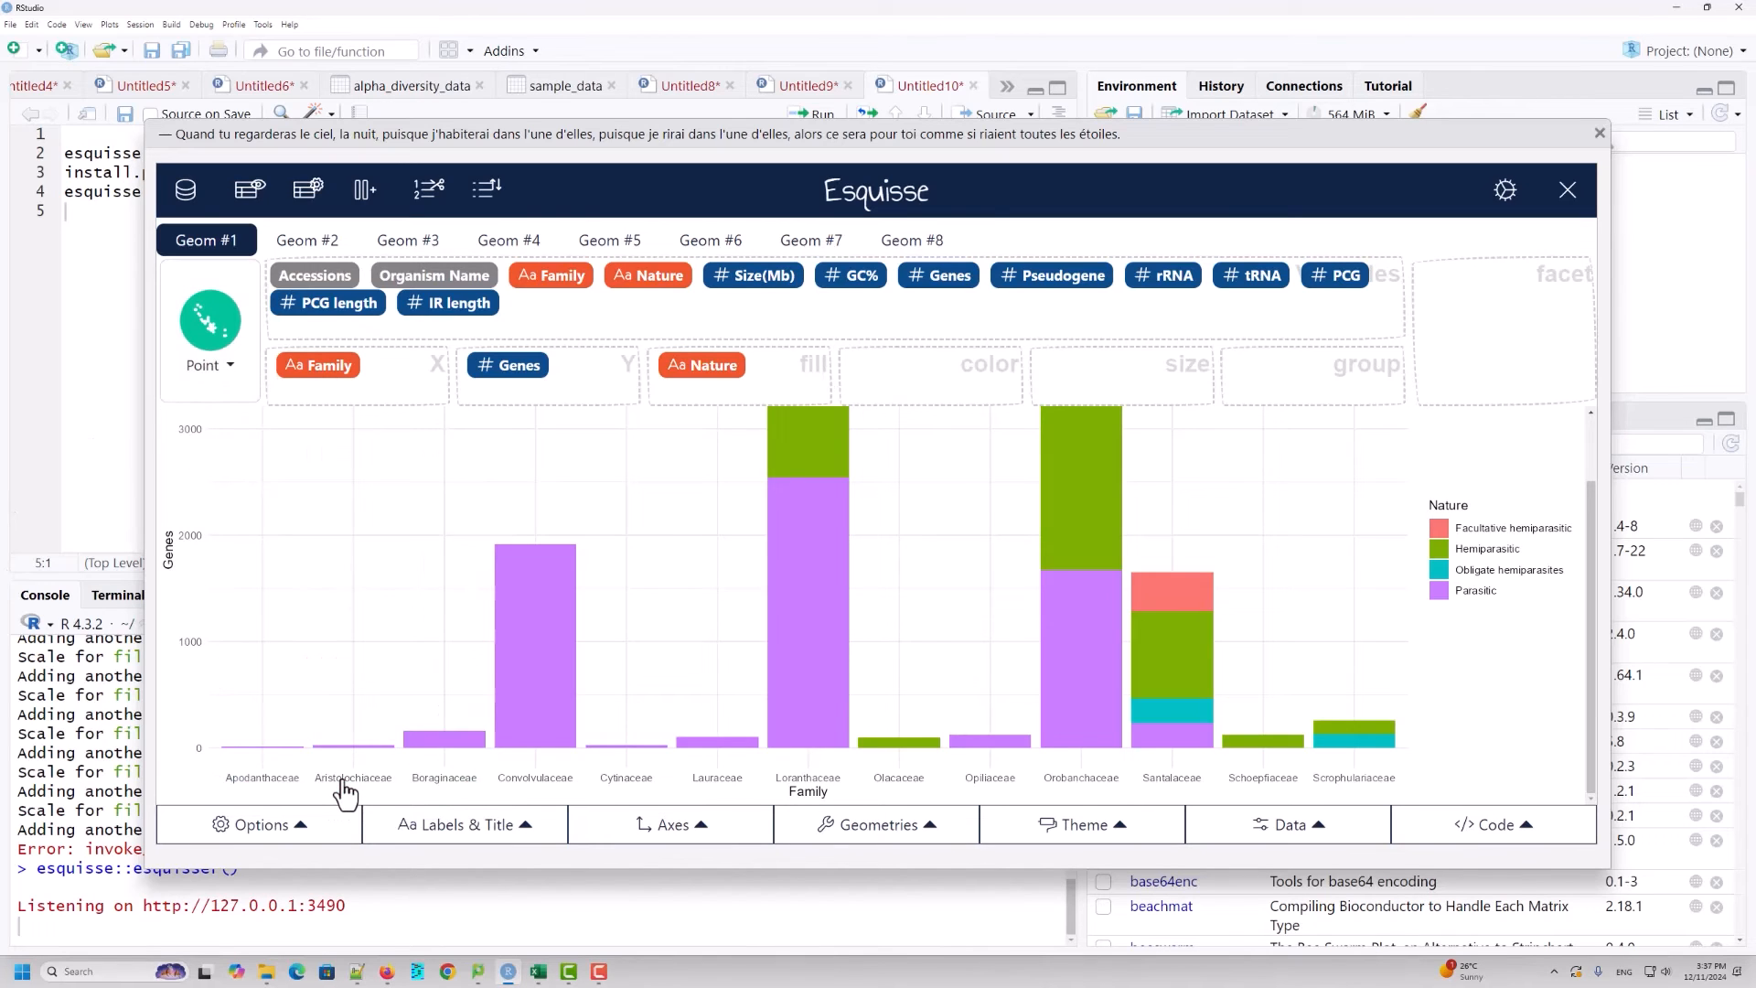
pyautogui.click(229, 367)
pyautogui.click(441, 784)
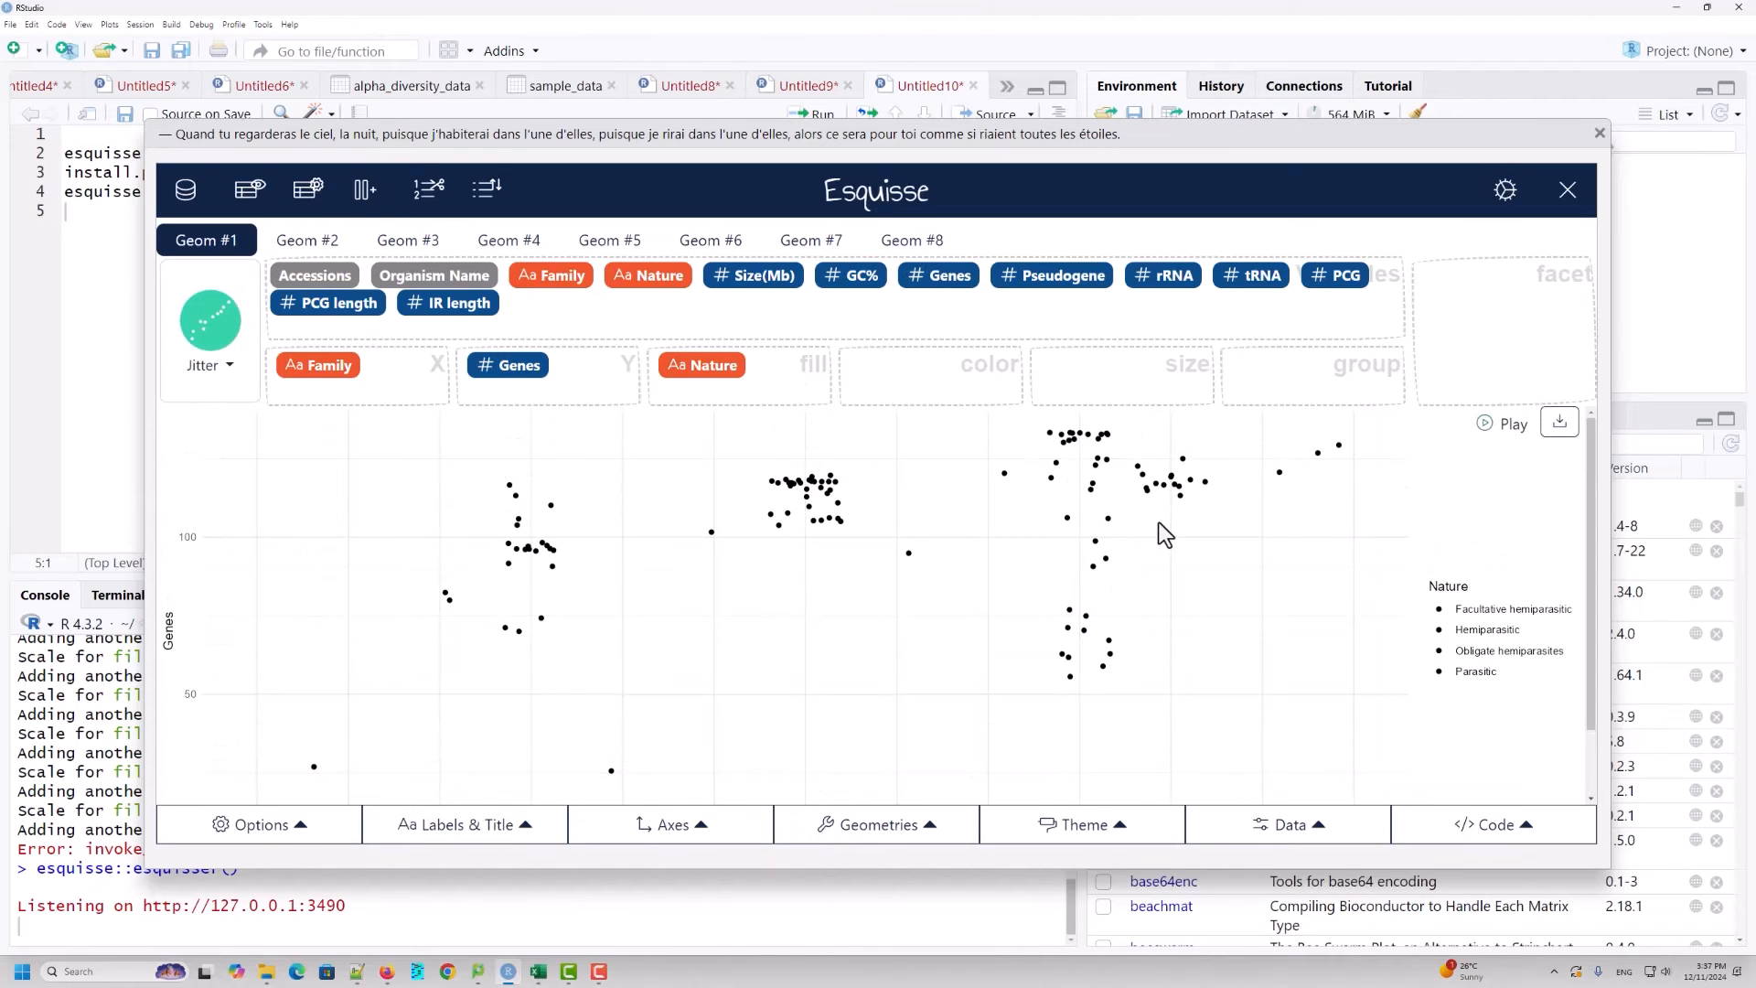
pyautogui.scroll(-1, 1160, 524)
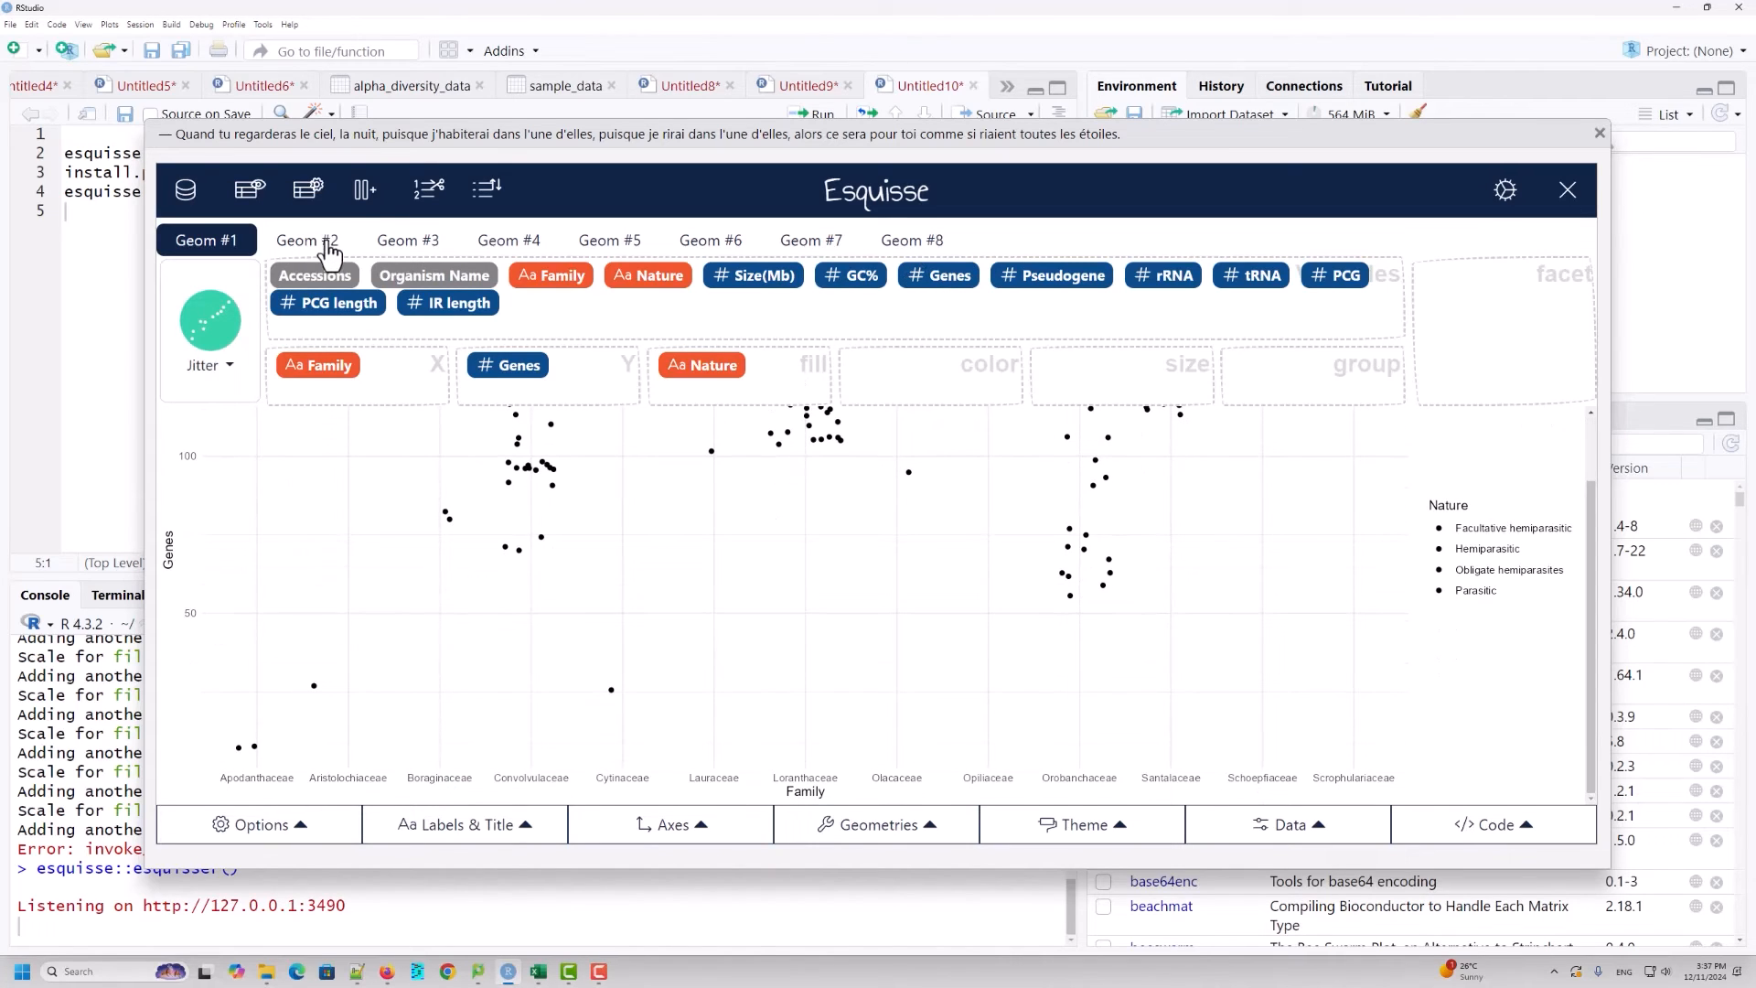
# Step: Add a Boxplot layer as the second geom and look over the combined chart
pyautogui.click(315, 242)
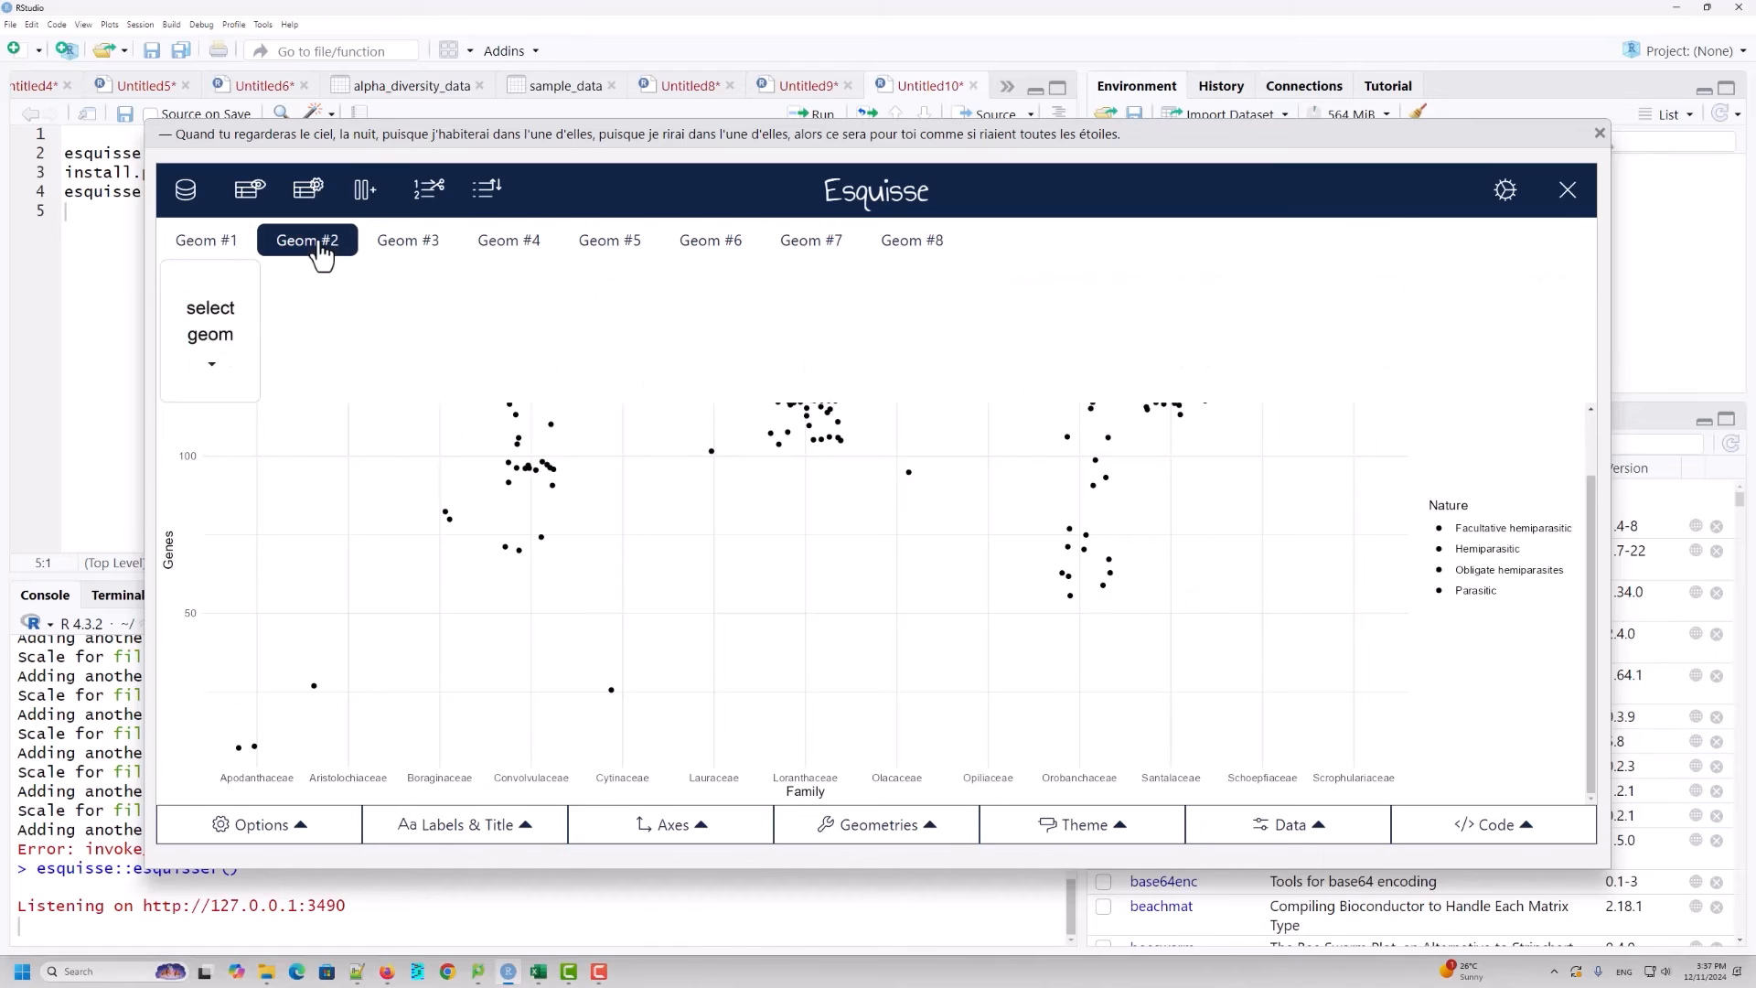
pyautogui.click(217, 377)
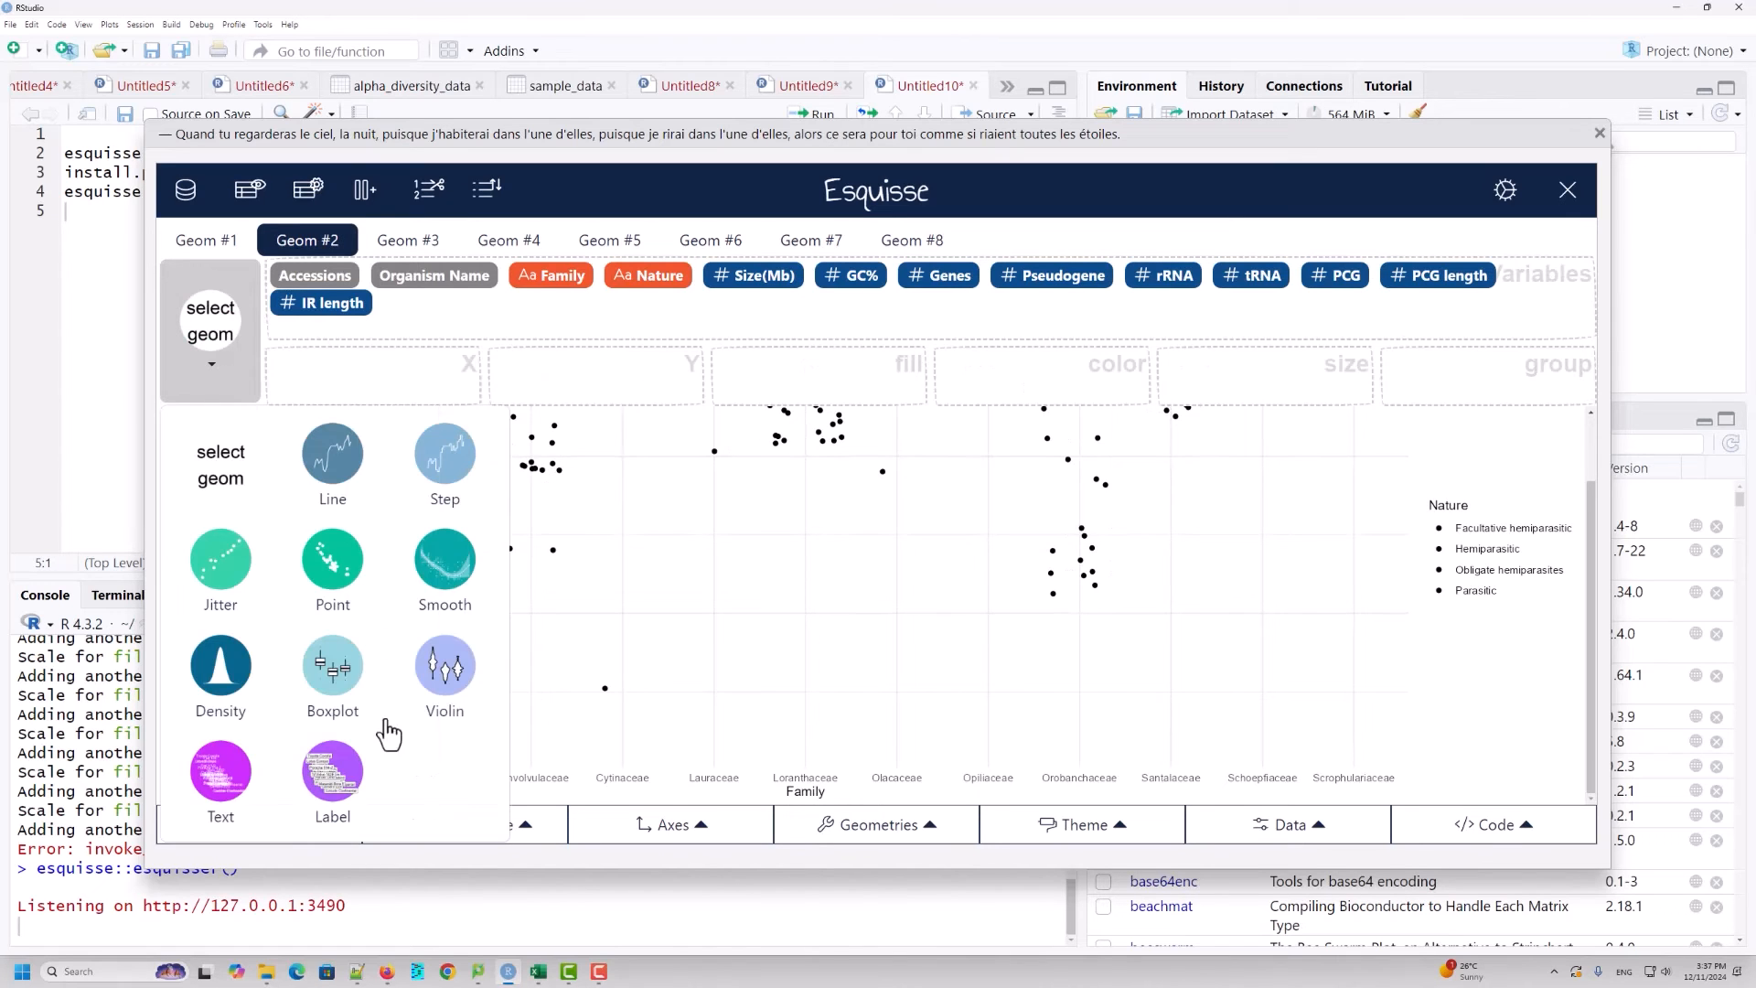
pyautogui.click(345, 693)
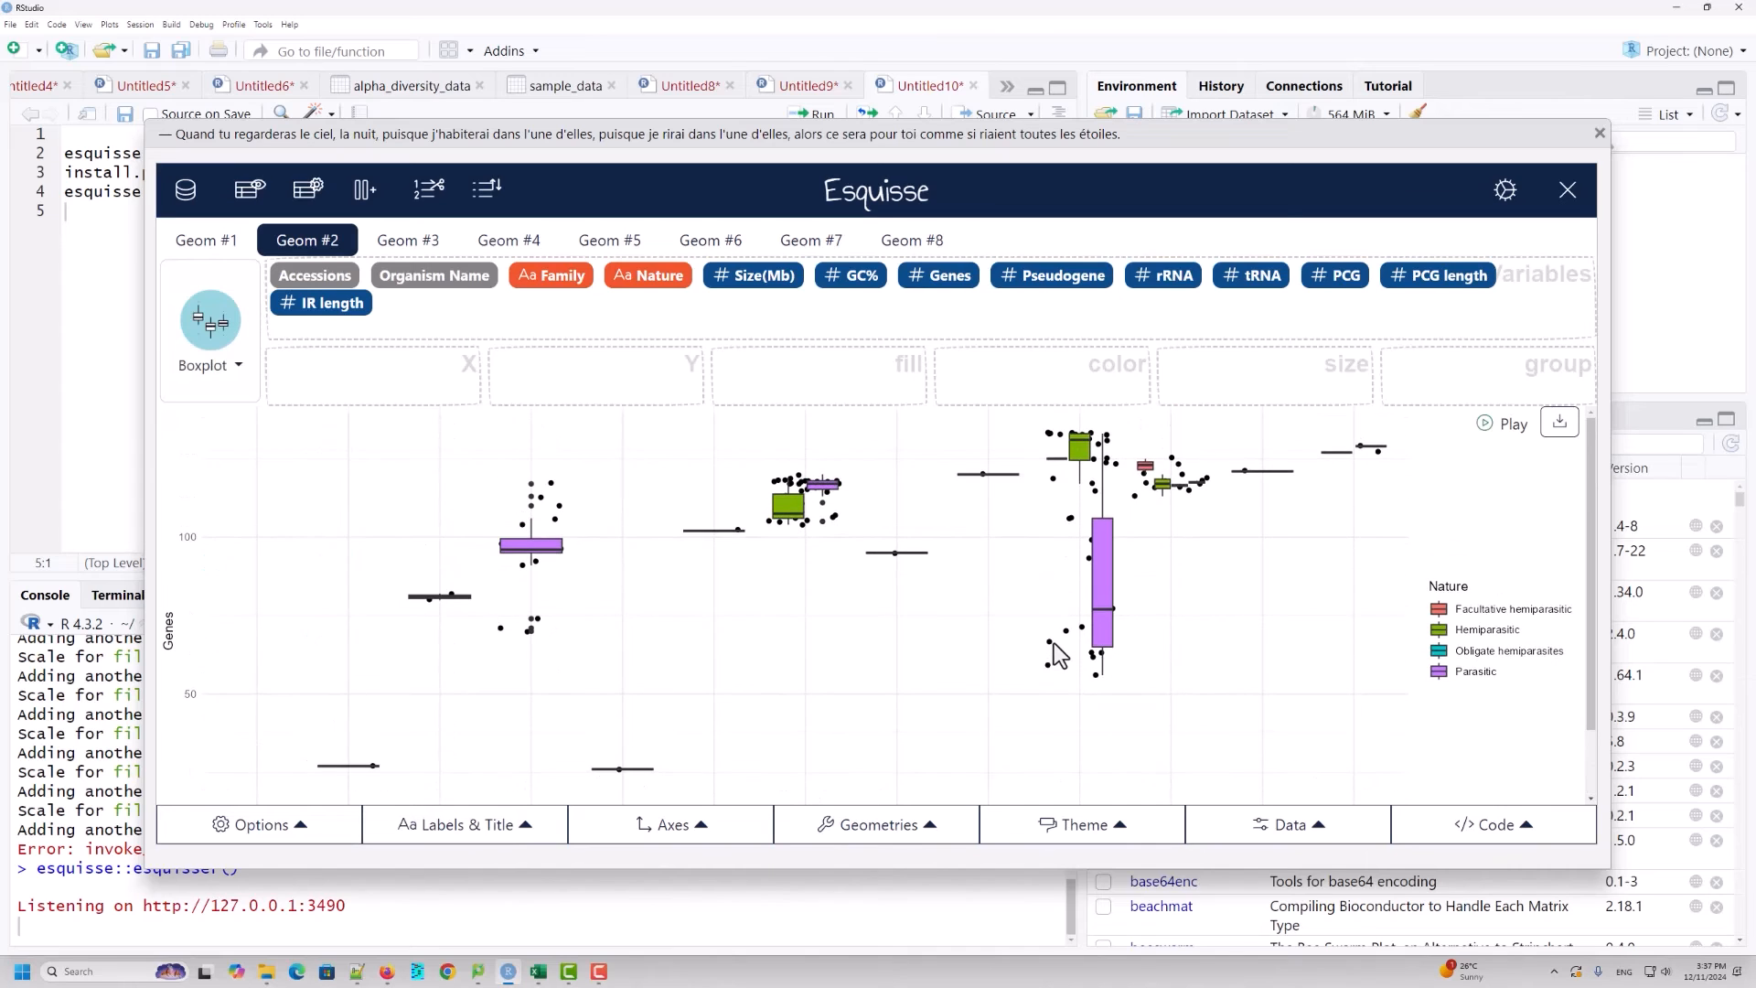
pyautogui.scroll(-1, 1058, 653)
pyautogui.scroll(1, 1058, 654)
pyautogui.scroll(-1, 1056, 655)
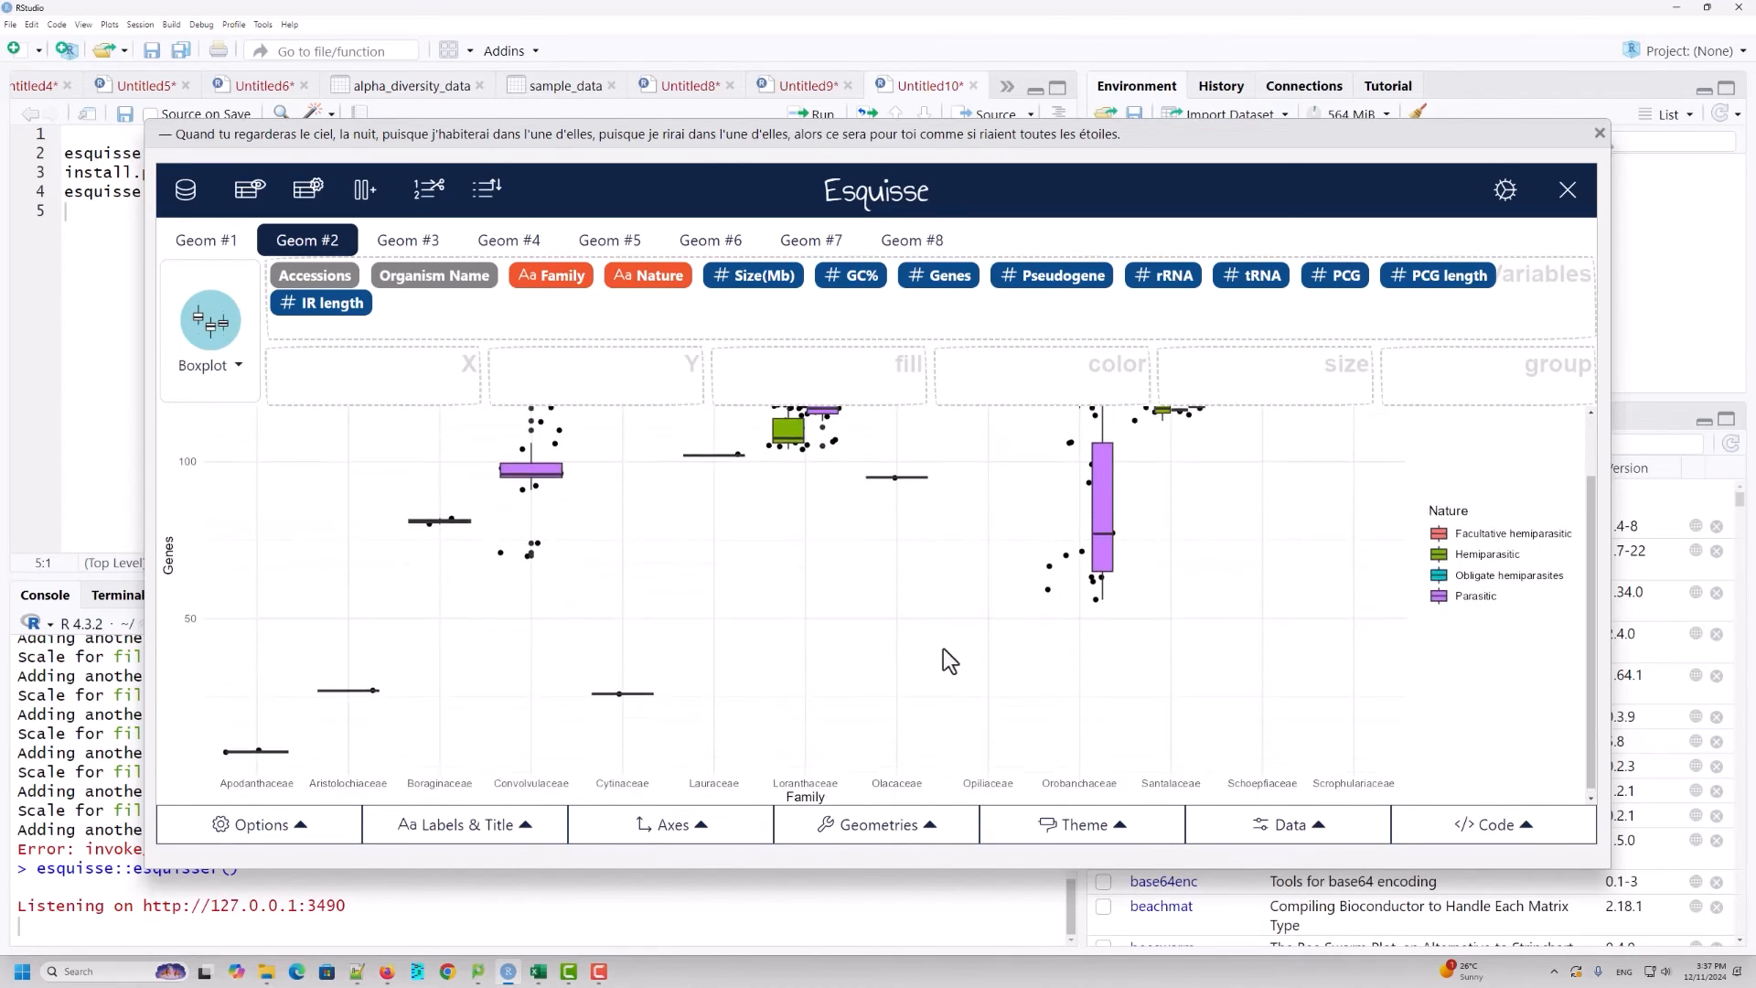
# Step: Remap the first geom to Nature on X and Family on fill, keeping Genes on Y
pyautogui.click(210, 243)
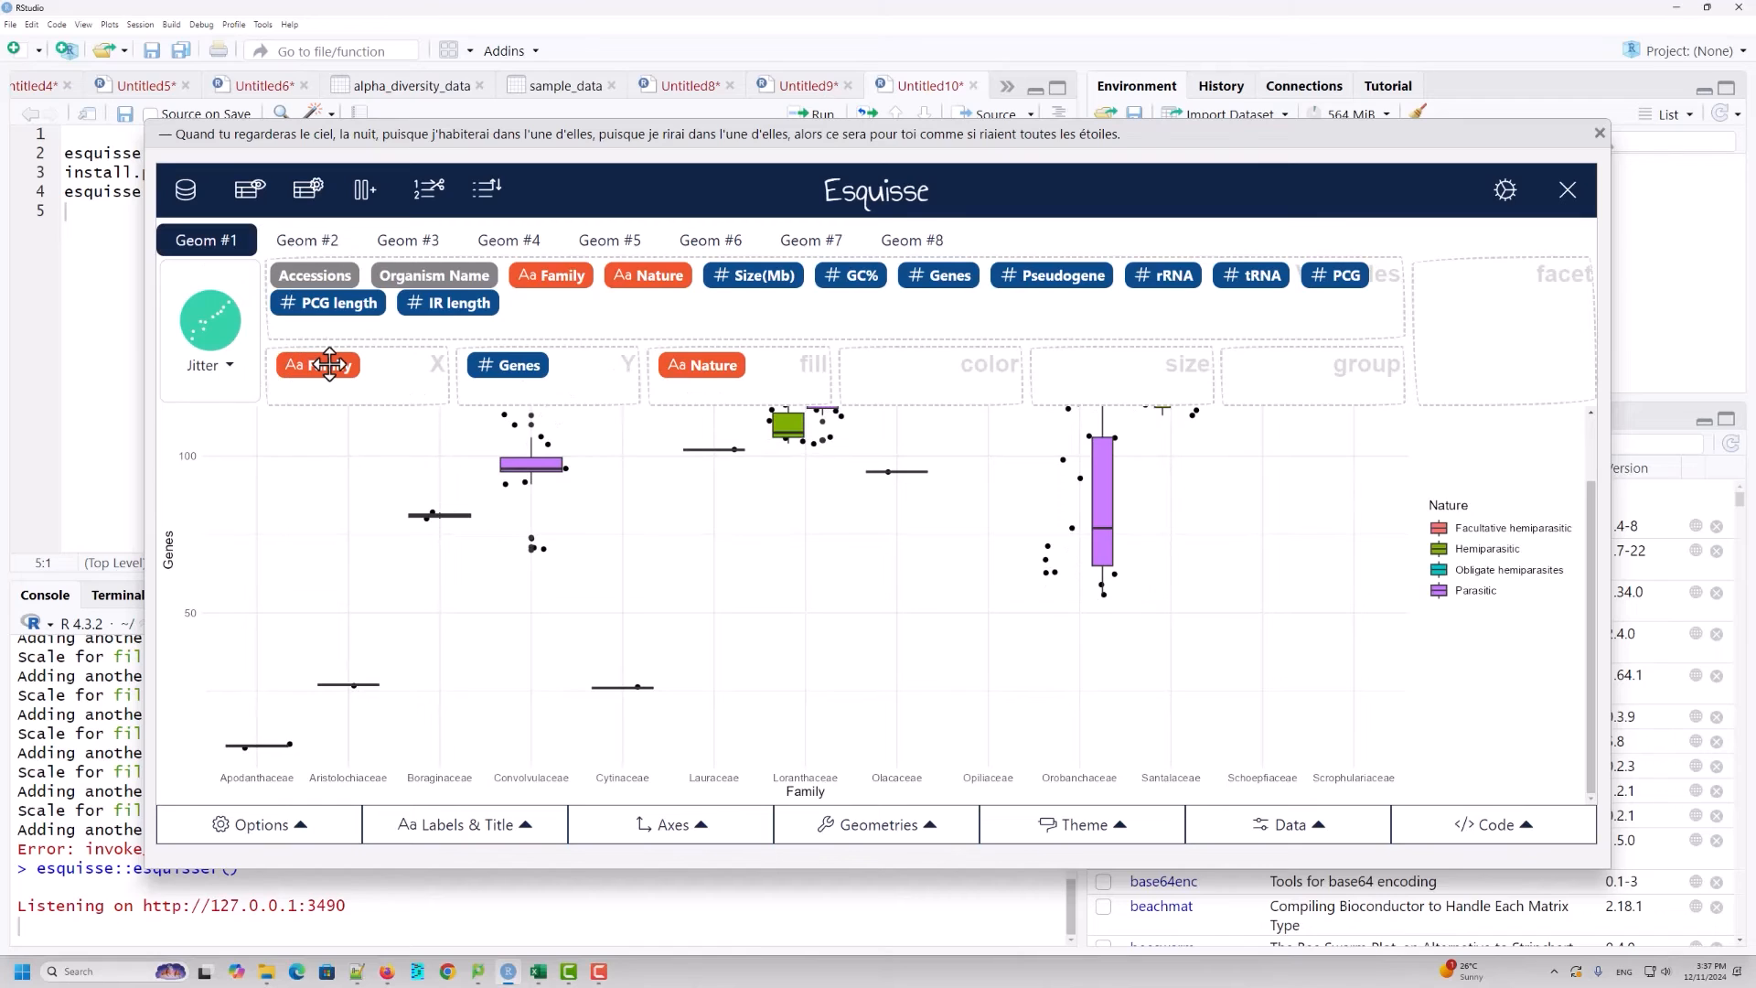
pyautogui.moveTo(329, 364); pyautogui.dragTo(572, 303)
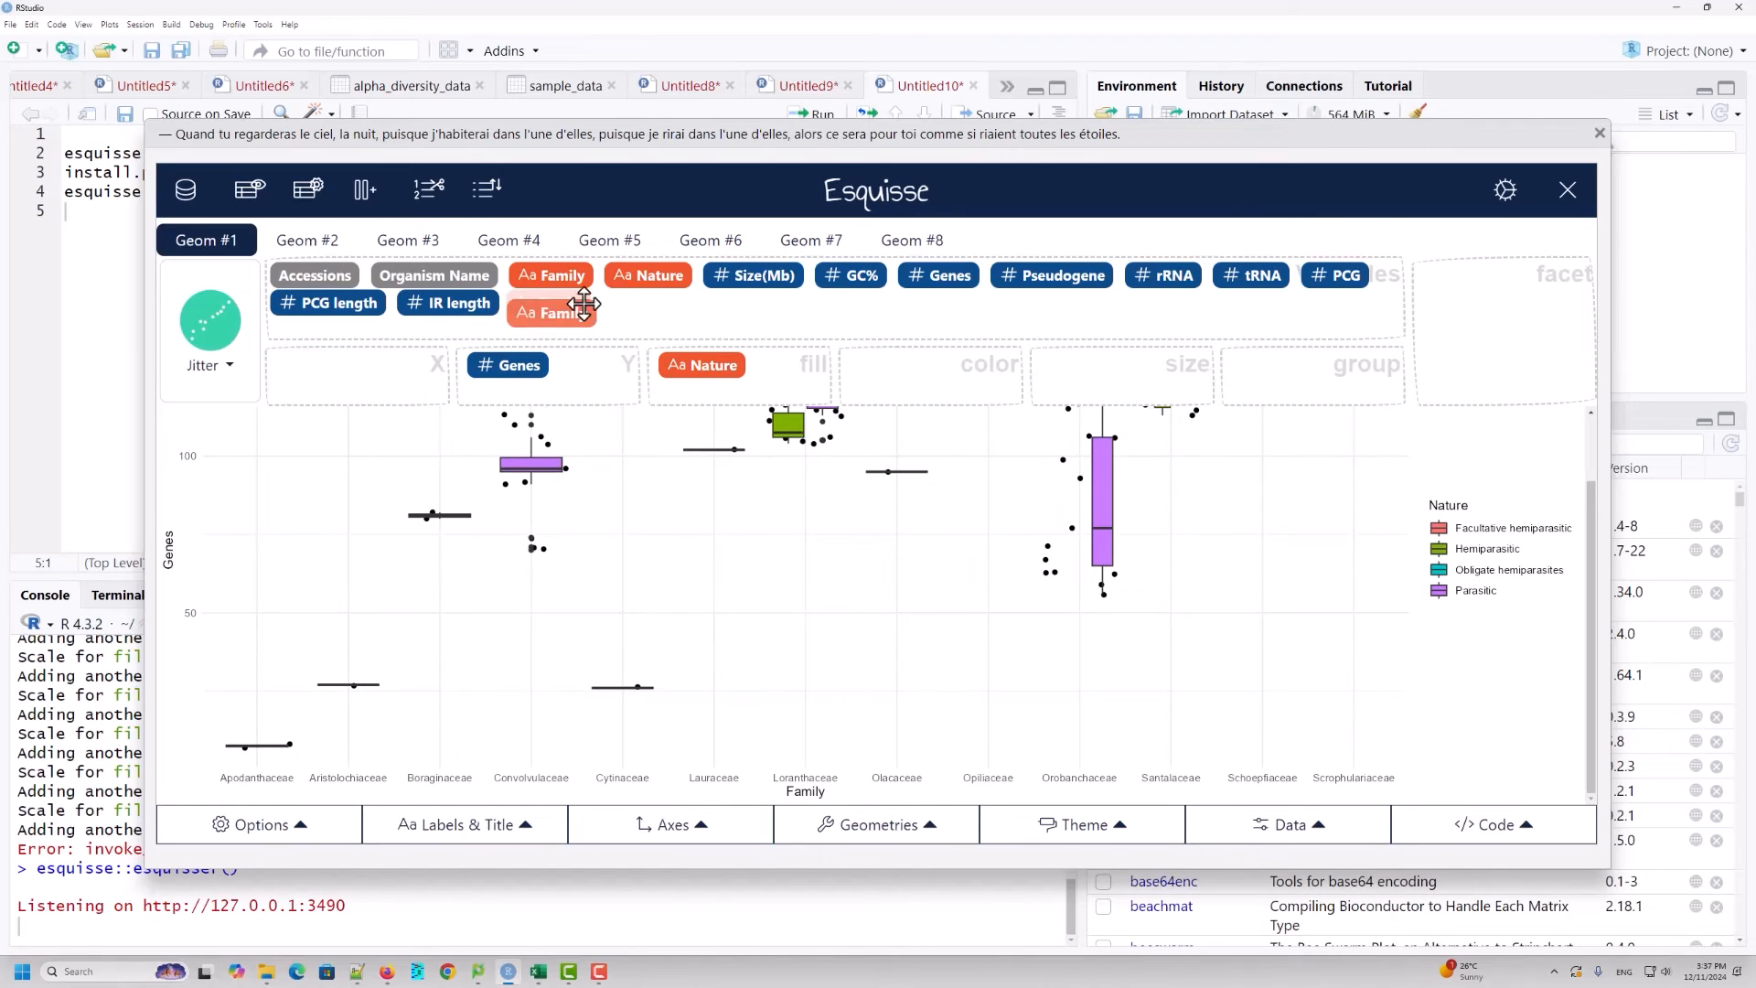
pyautogui.moveTo(690, 364); pyautogui.dragTo(352, 379)
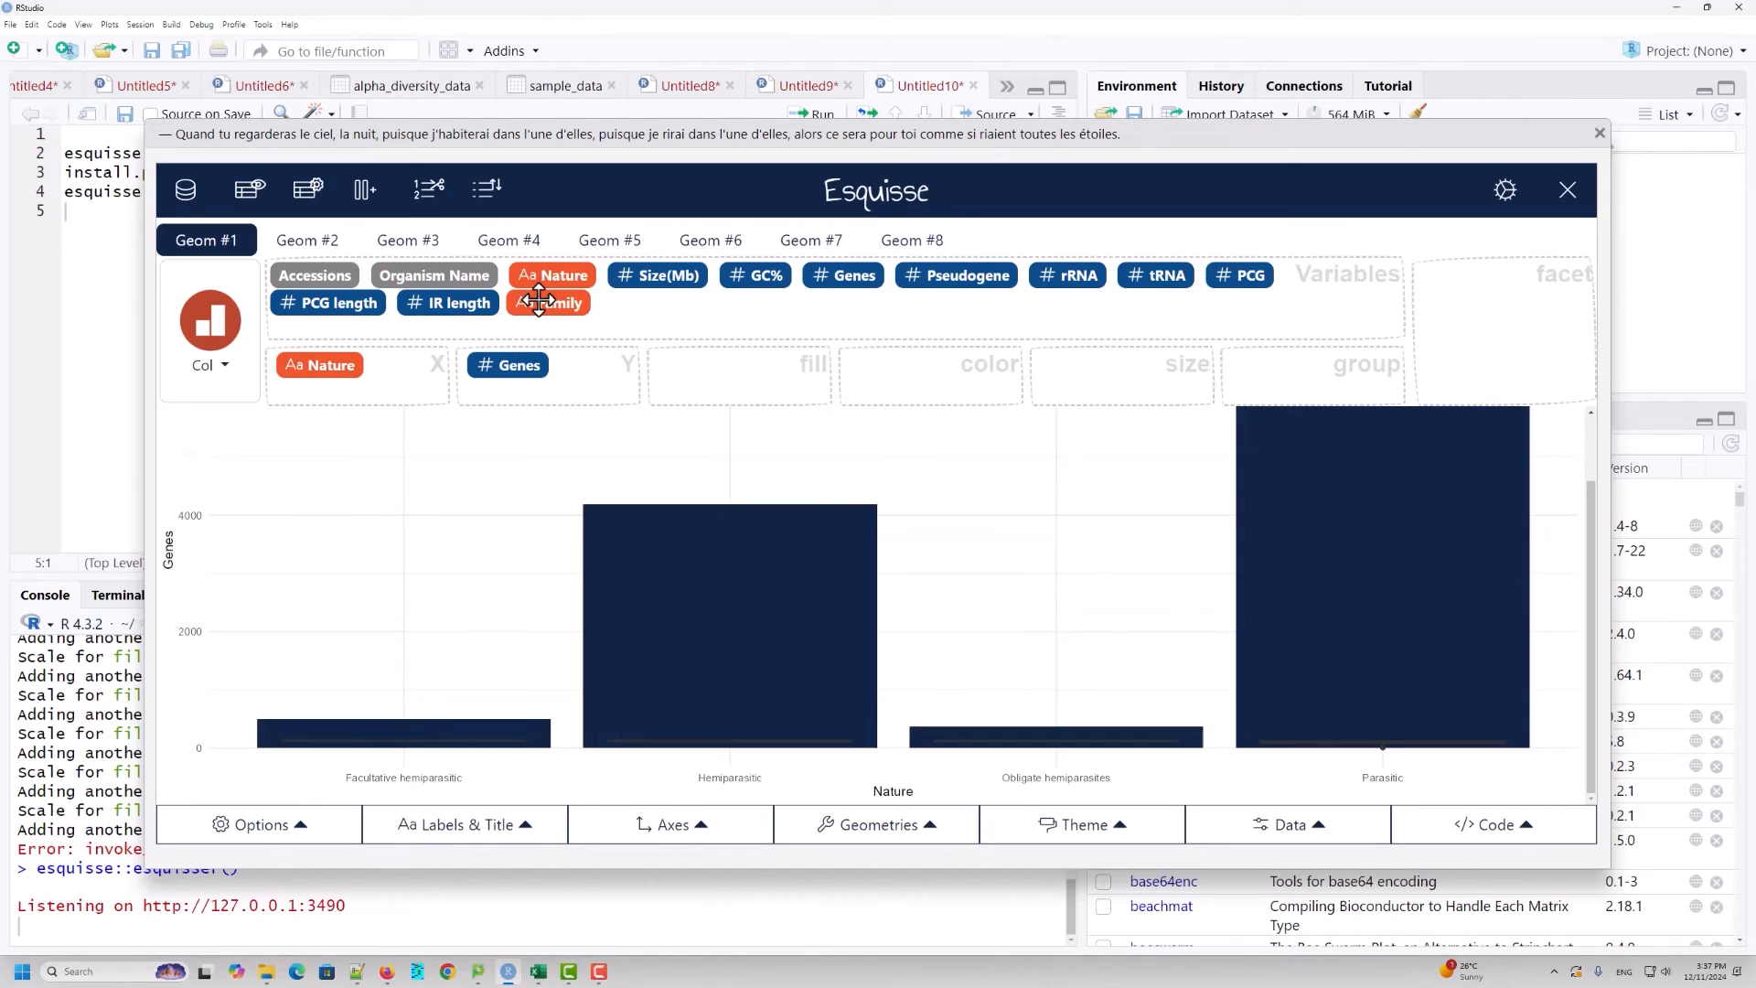
pyautogui.moveTo(539, 300); pyautogui.dragTo(763, 377)
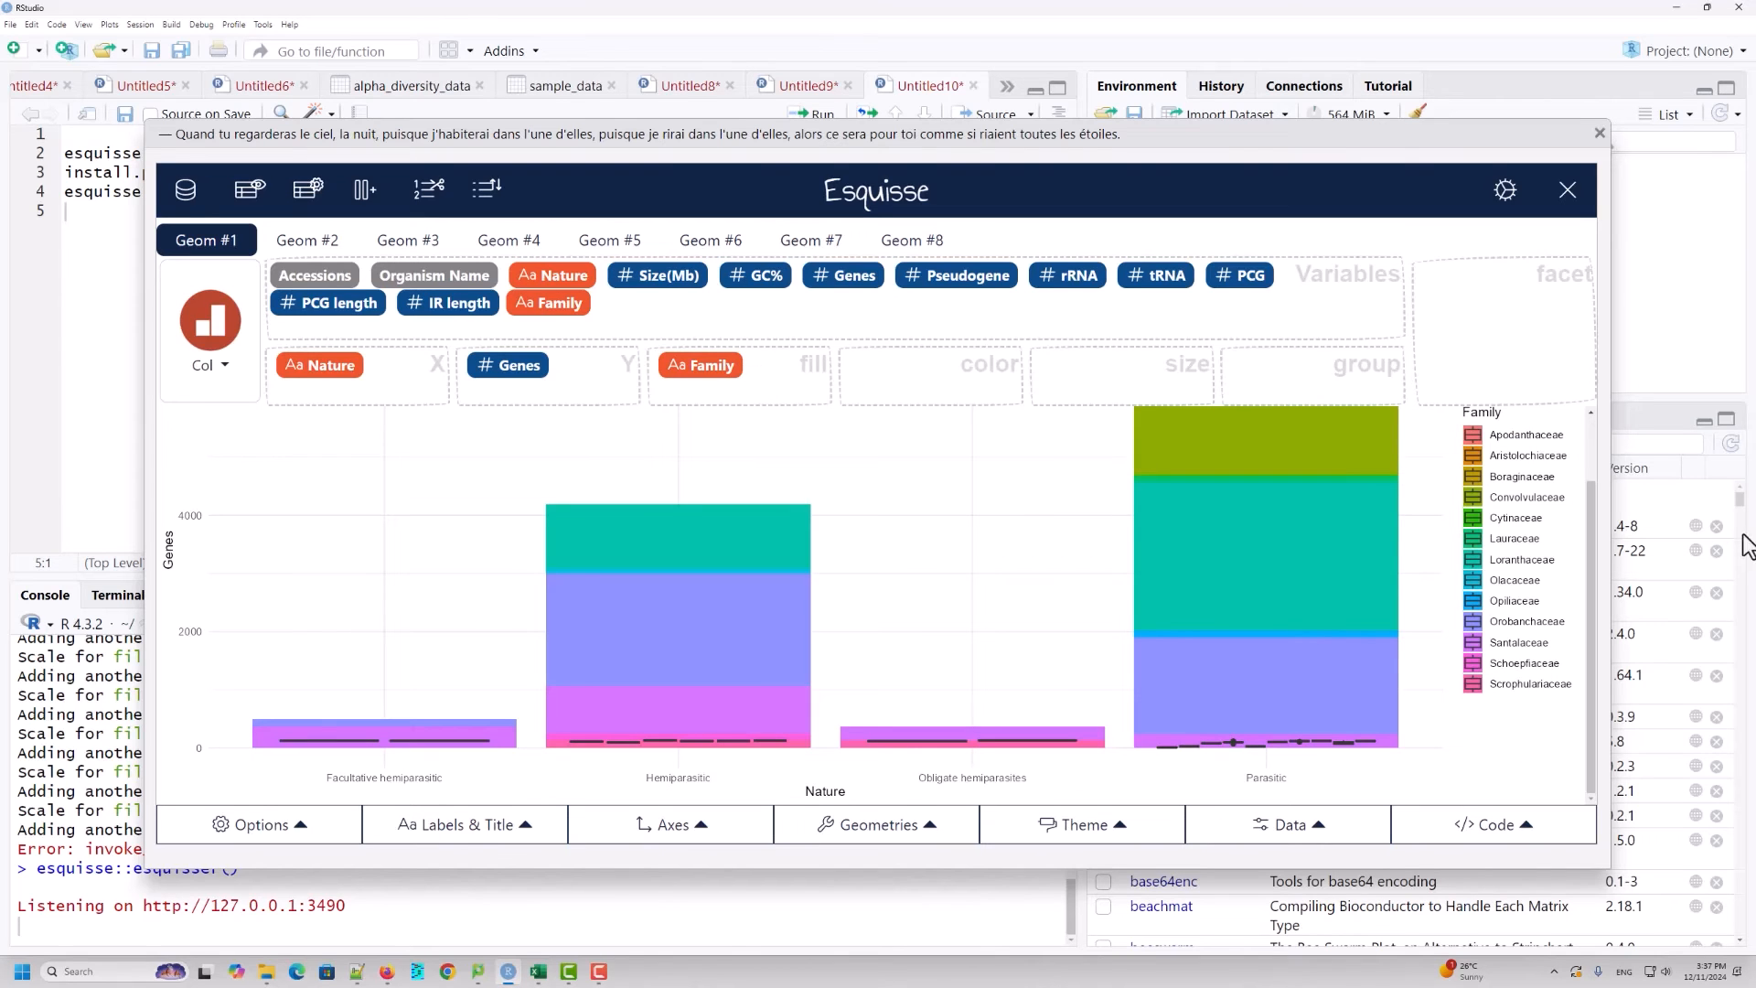
pyautogui.scroll(1, 1516, 521)
pyautogui.scroll(-1, 1527, 595)
# Step: Change the first geom to Jitter and examine the chart's points, boxes and Family legend
pyautogui.click(308, 241)
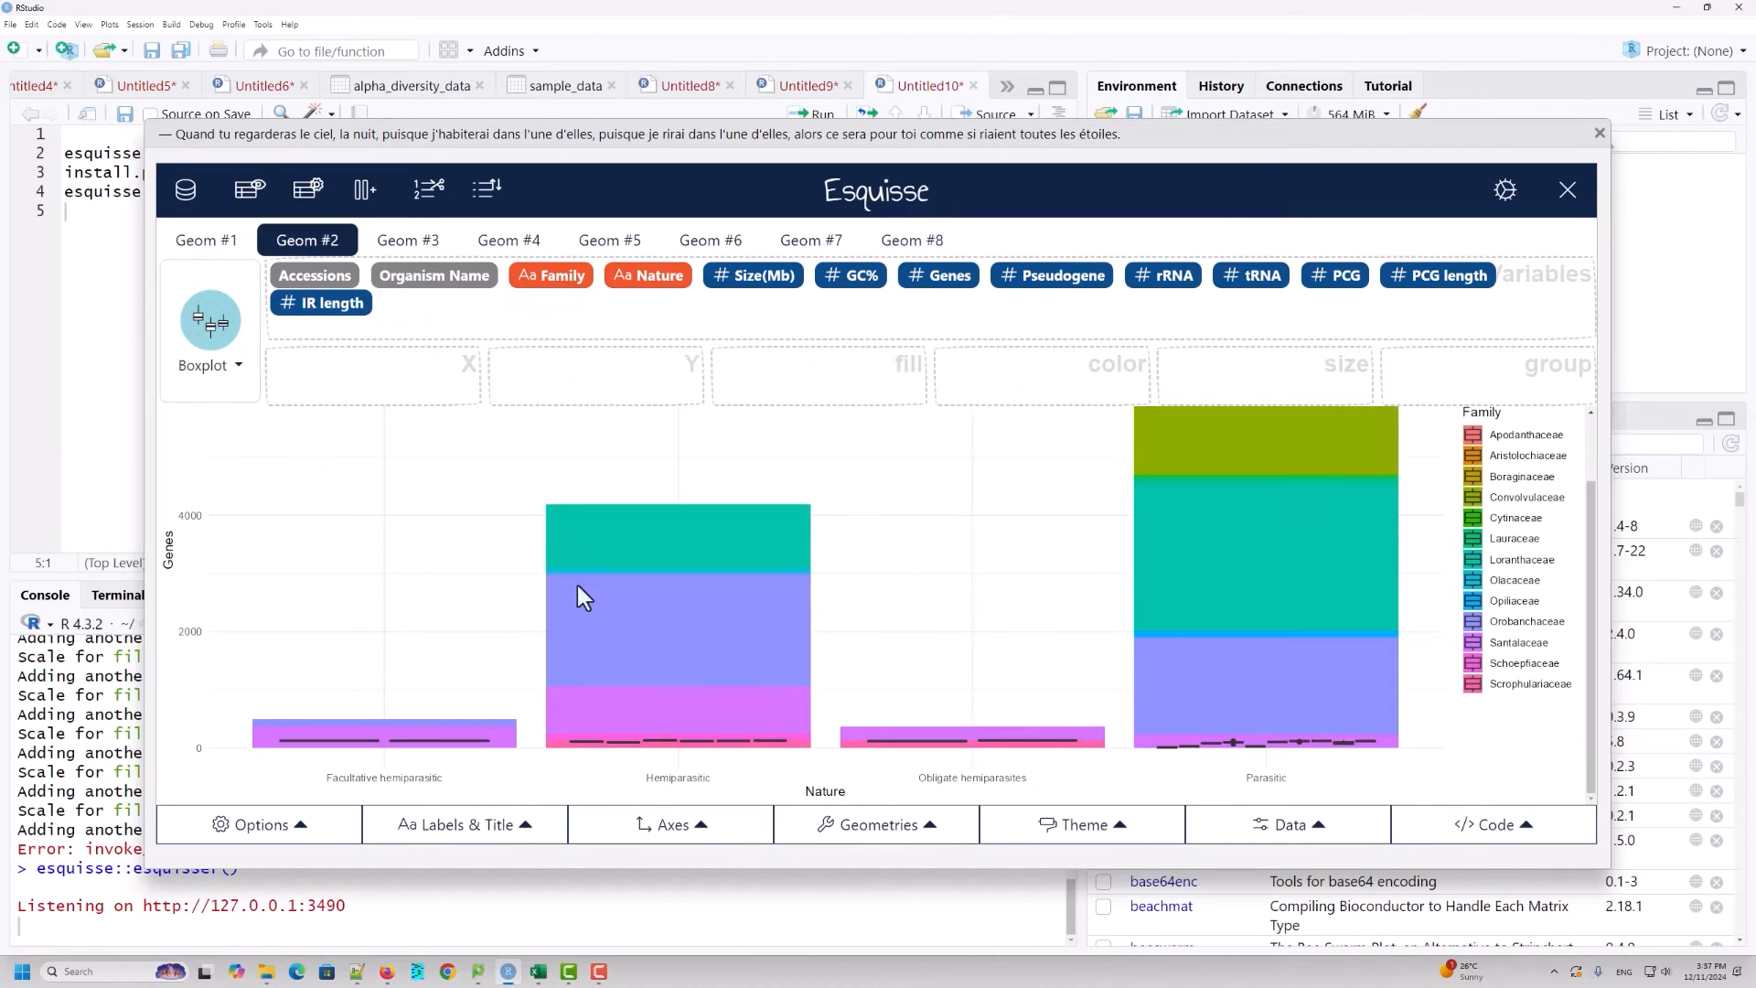
pyautogui.click(237, 371)
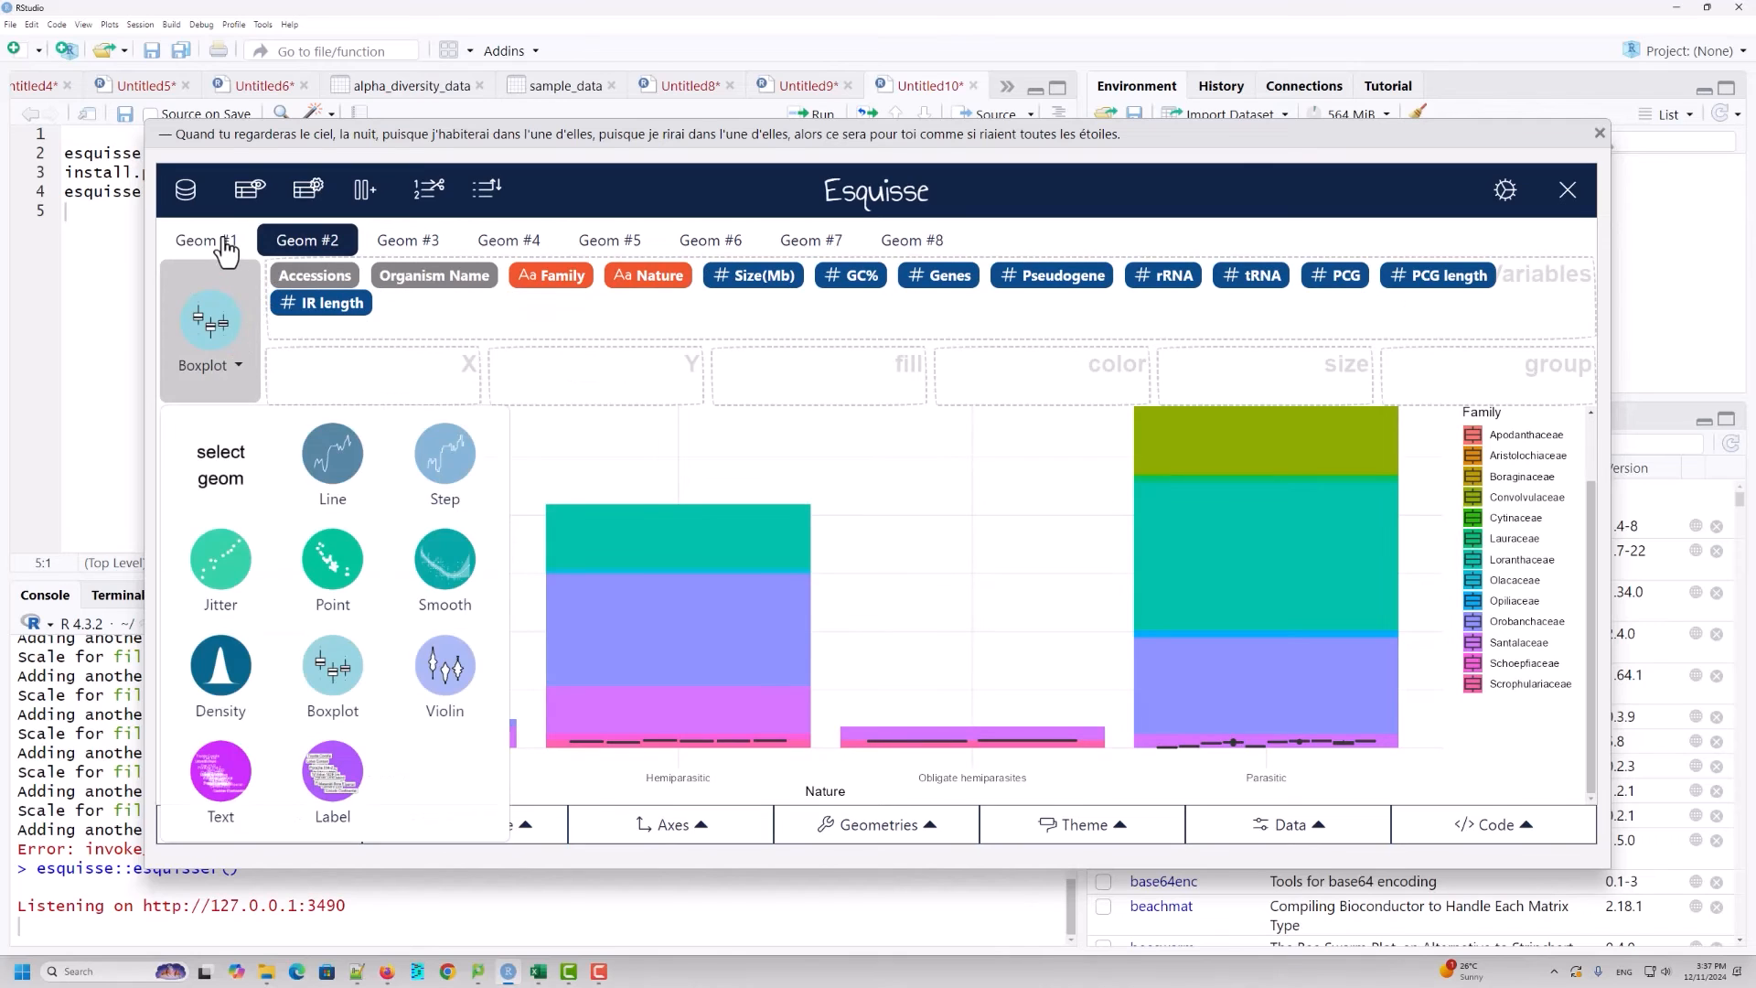
pyautogui.click(226, 242)
pyautogui.click(224, 366)
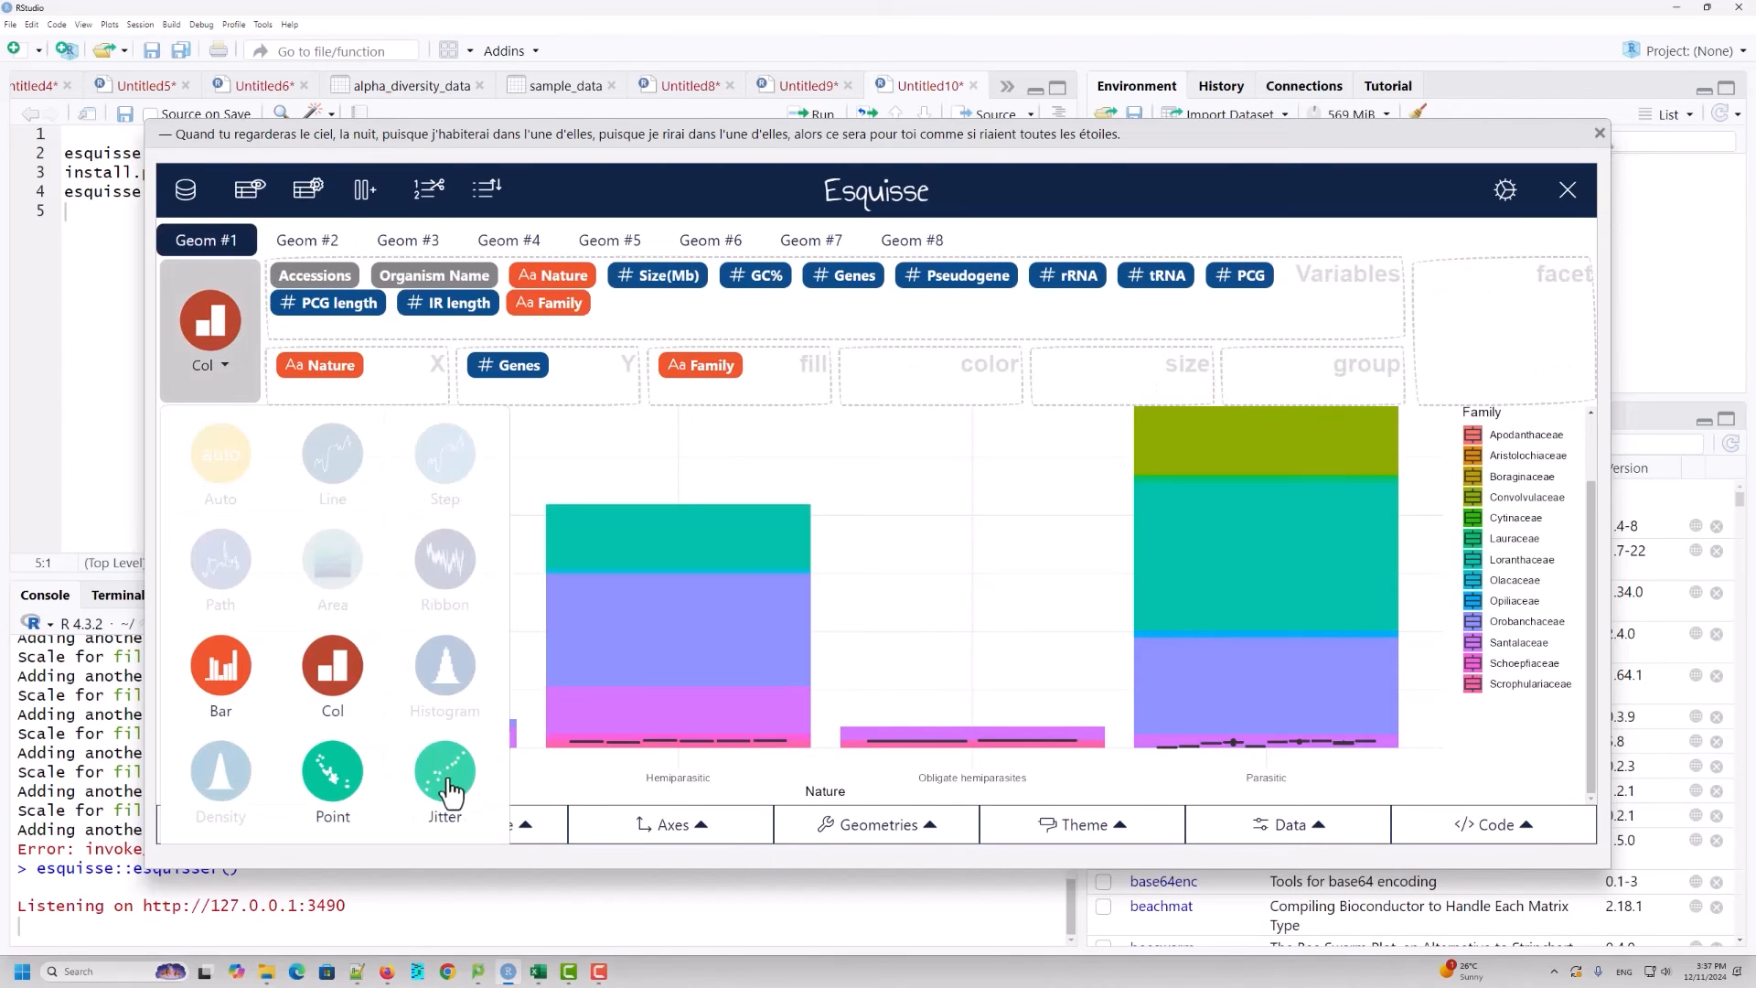
pyautogui.click(446, 787)
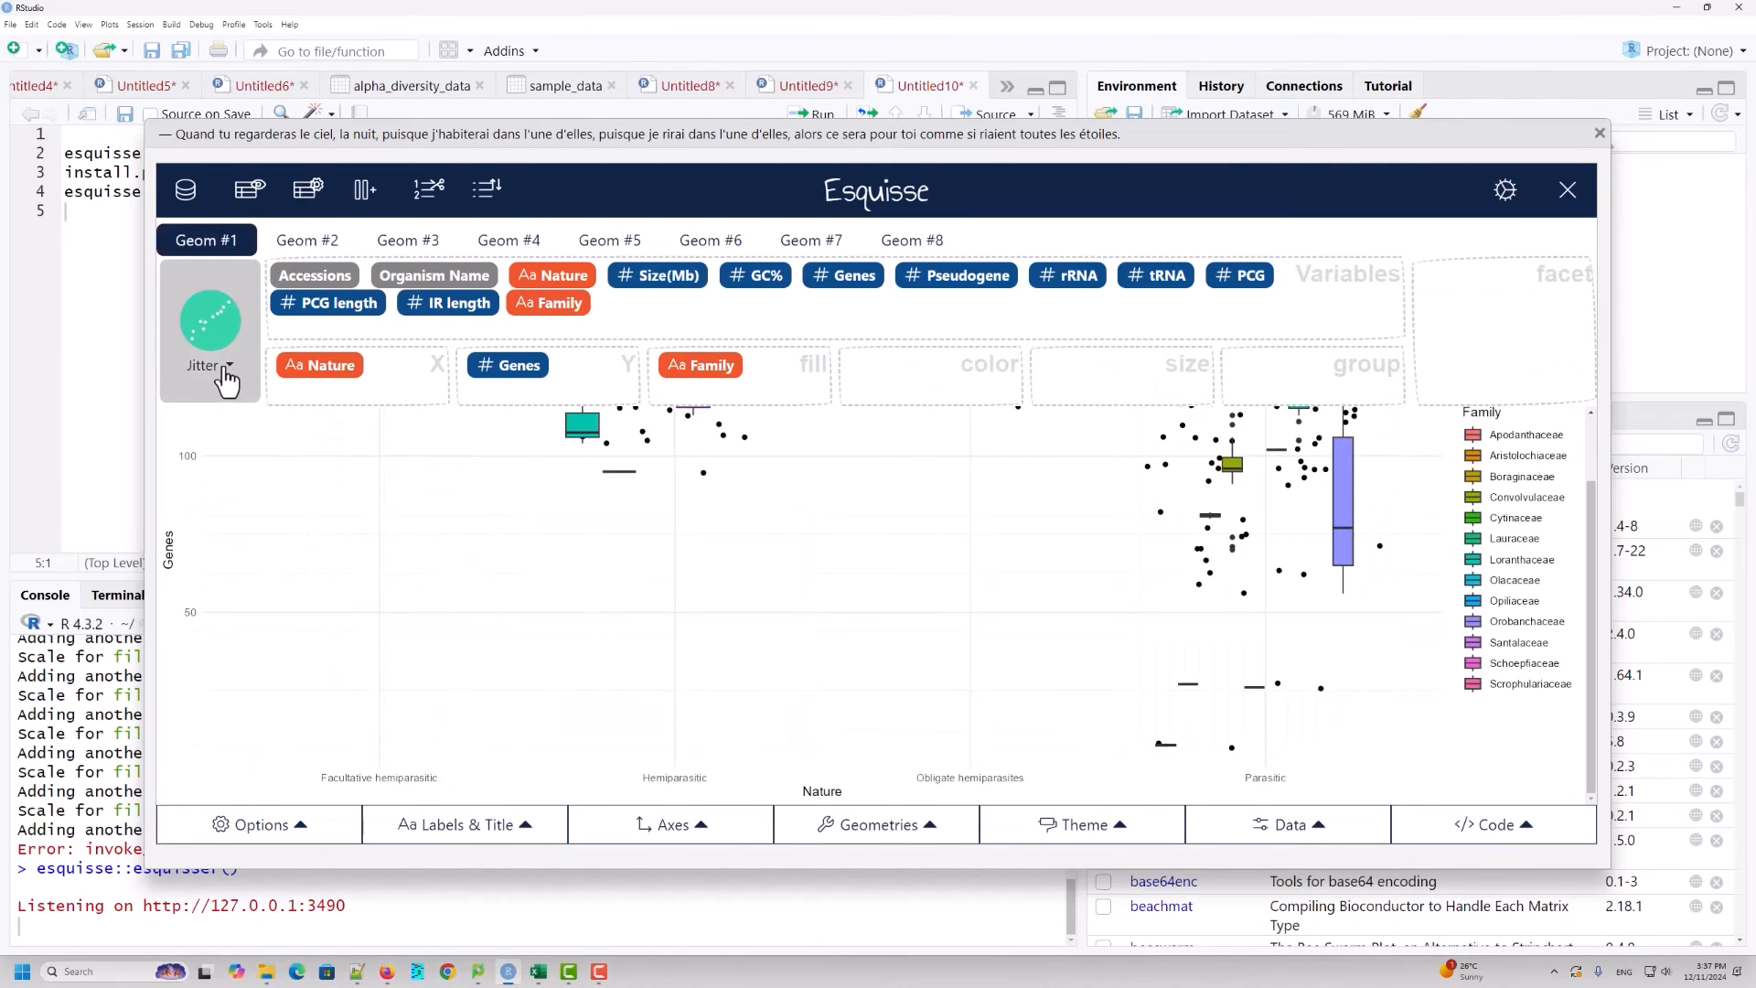
pyautogui.scroll(1, 1178, 699)
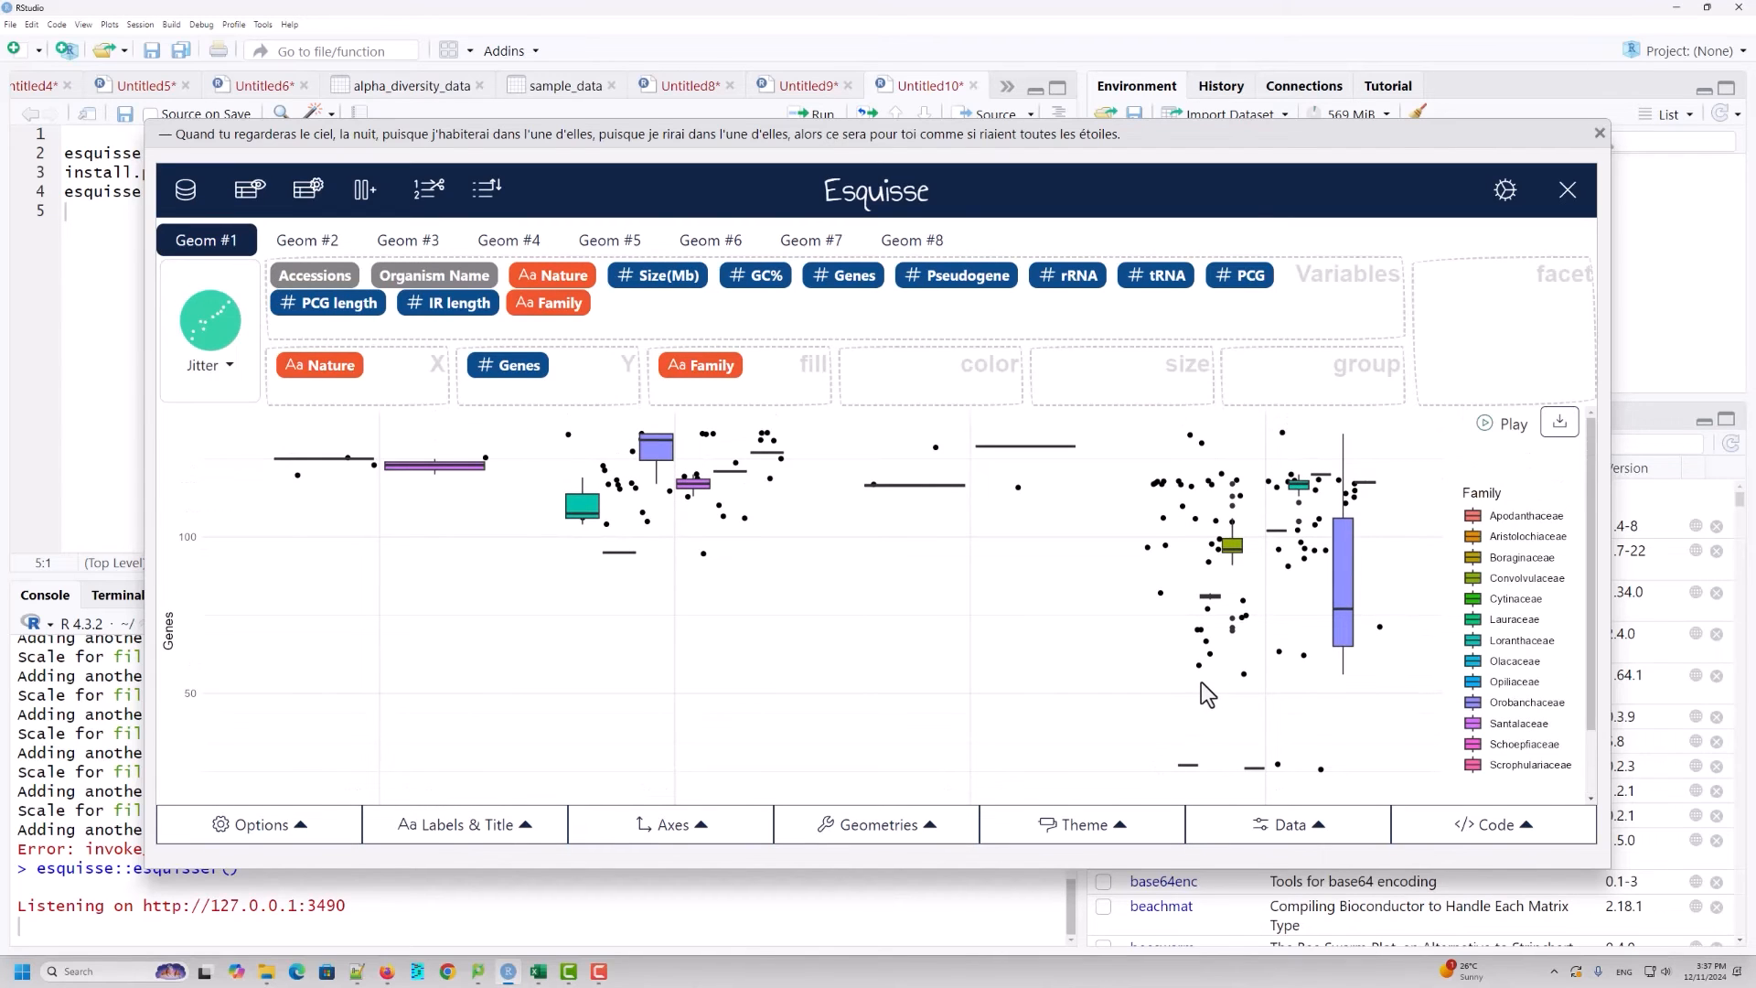
pyautogui.scroll(-1, 1323, 638)
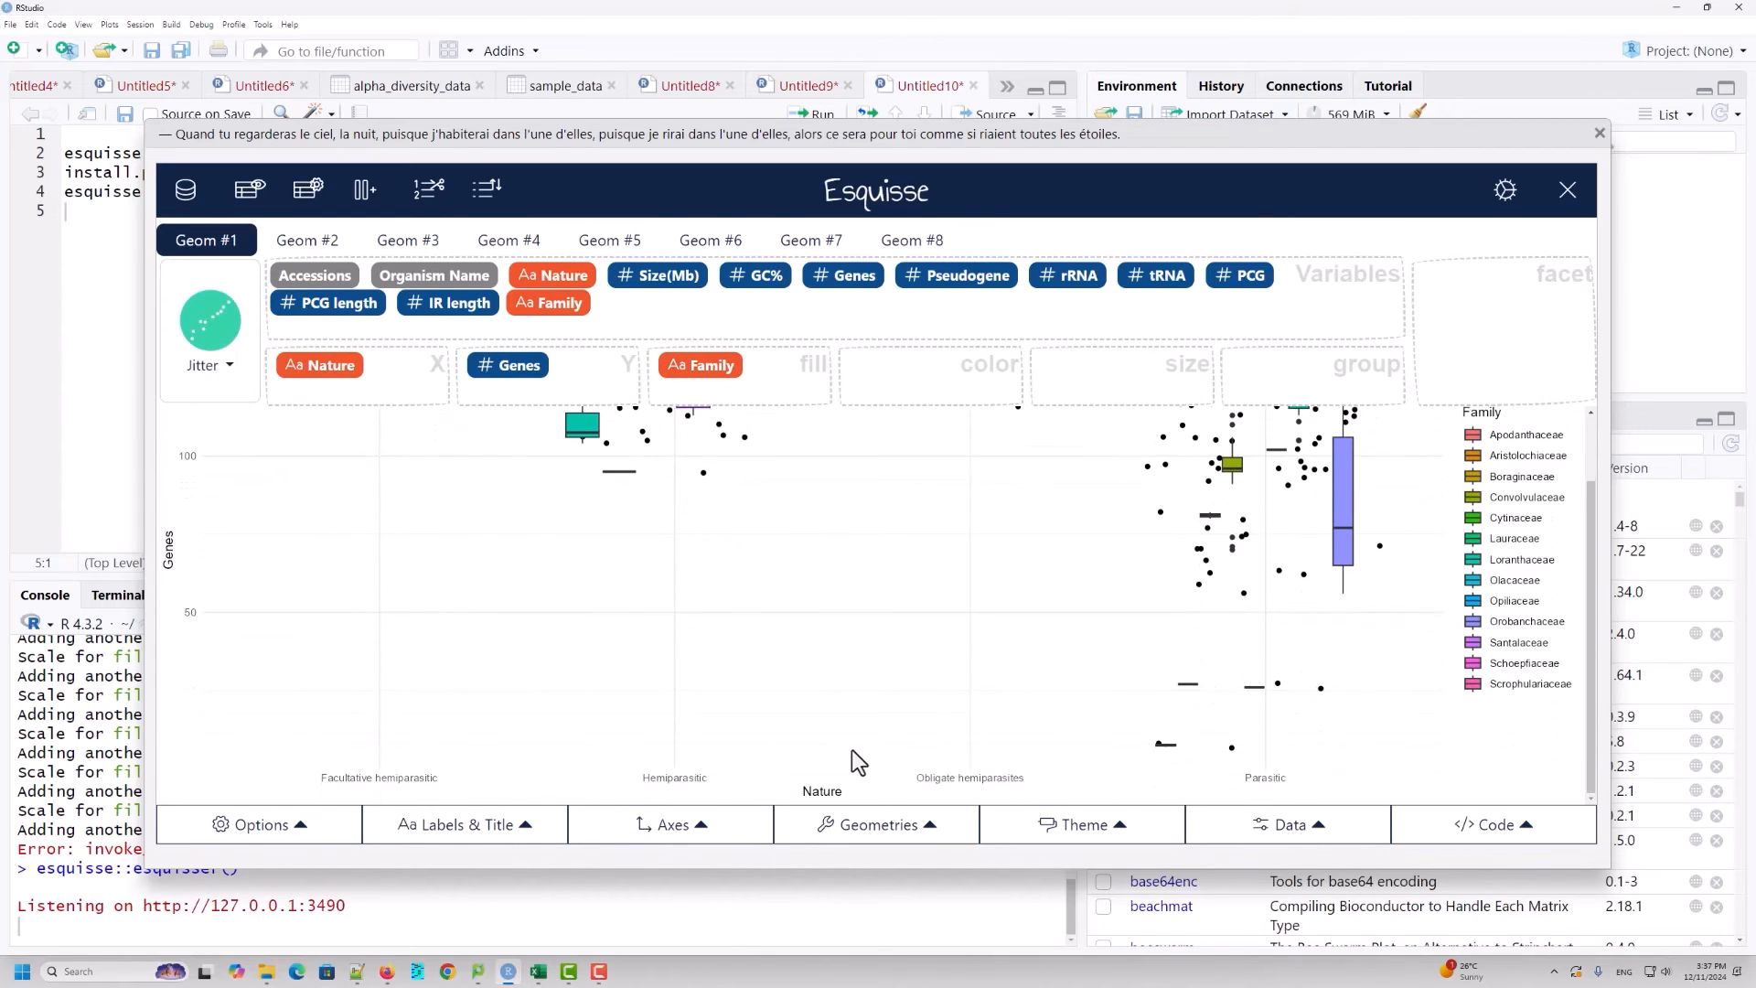
pyautogui.scroll(1, 1537, 485)
pyautogui.scroll(-1, 1529, 567)
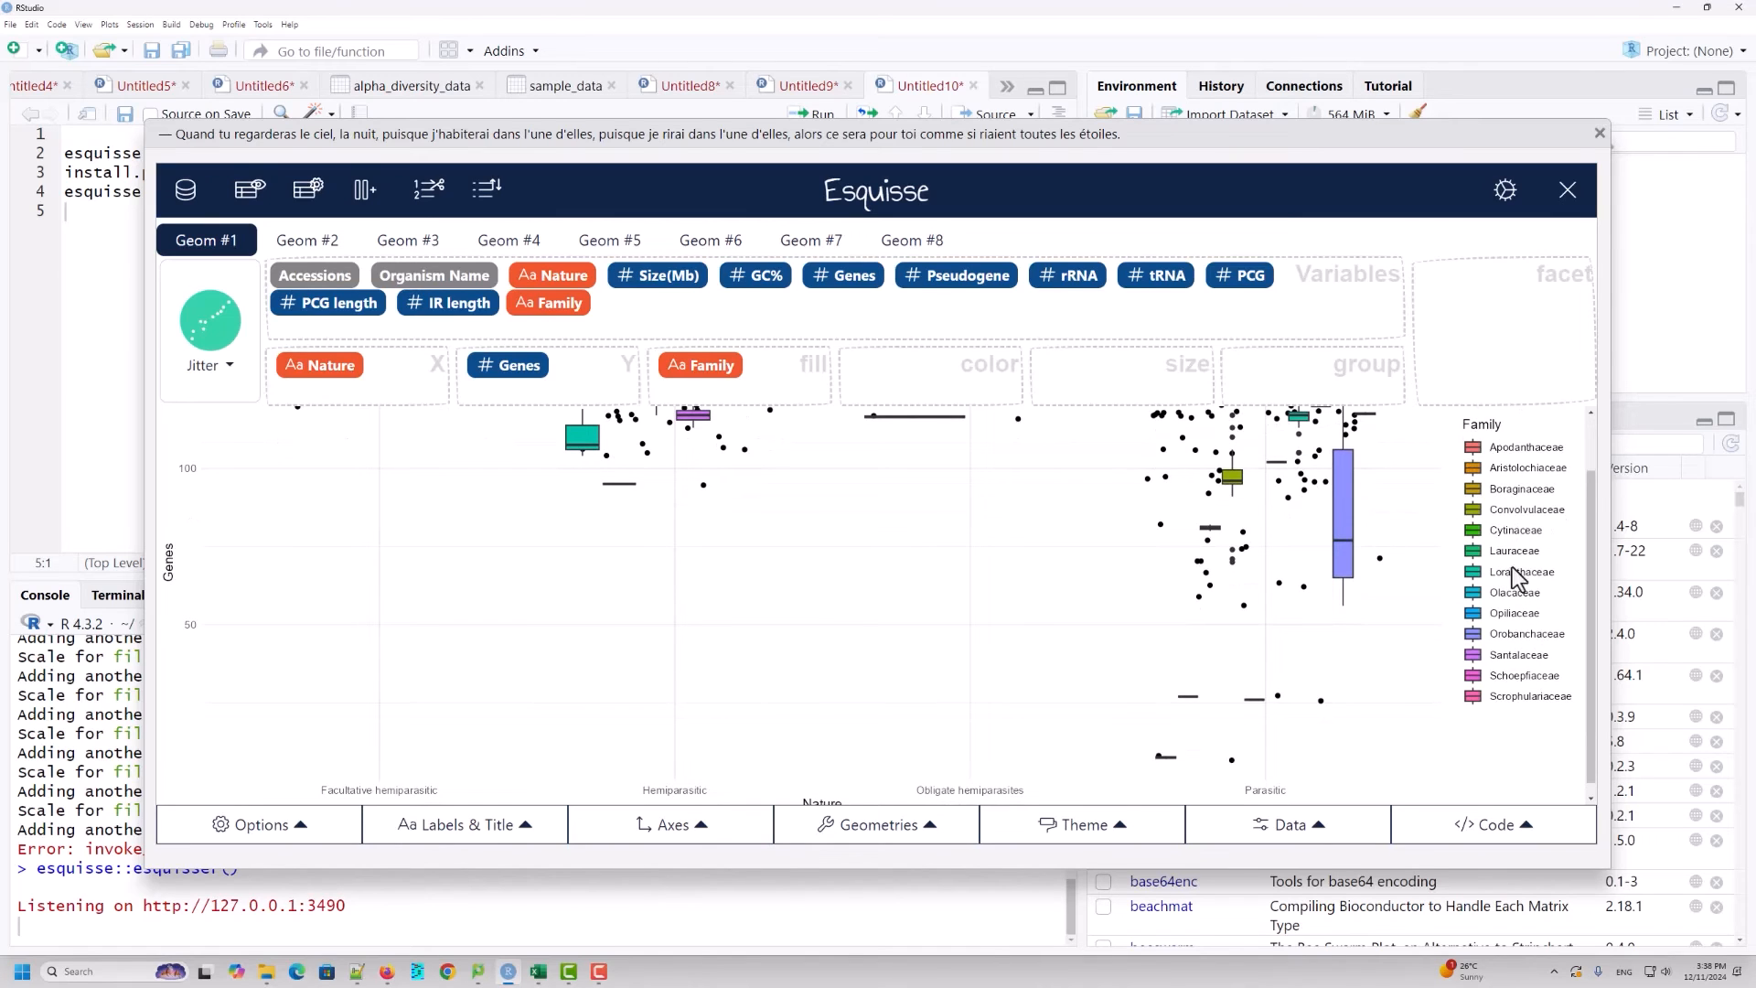
pyautogui.scroll(1, 1510, 535)
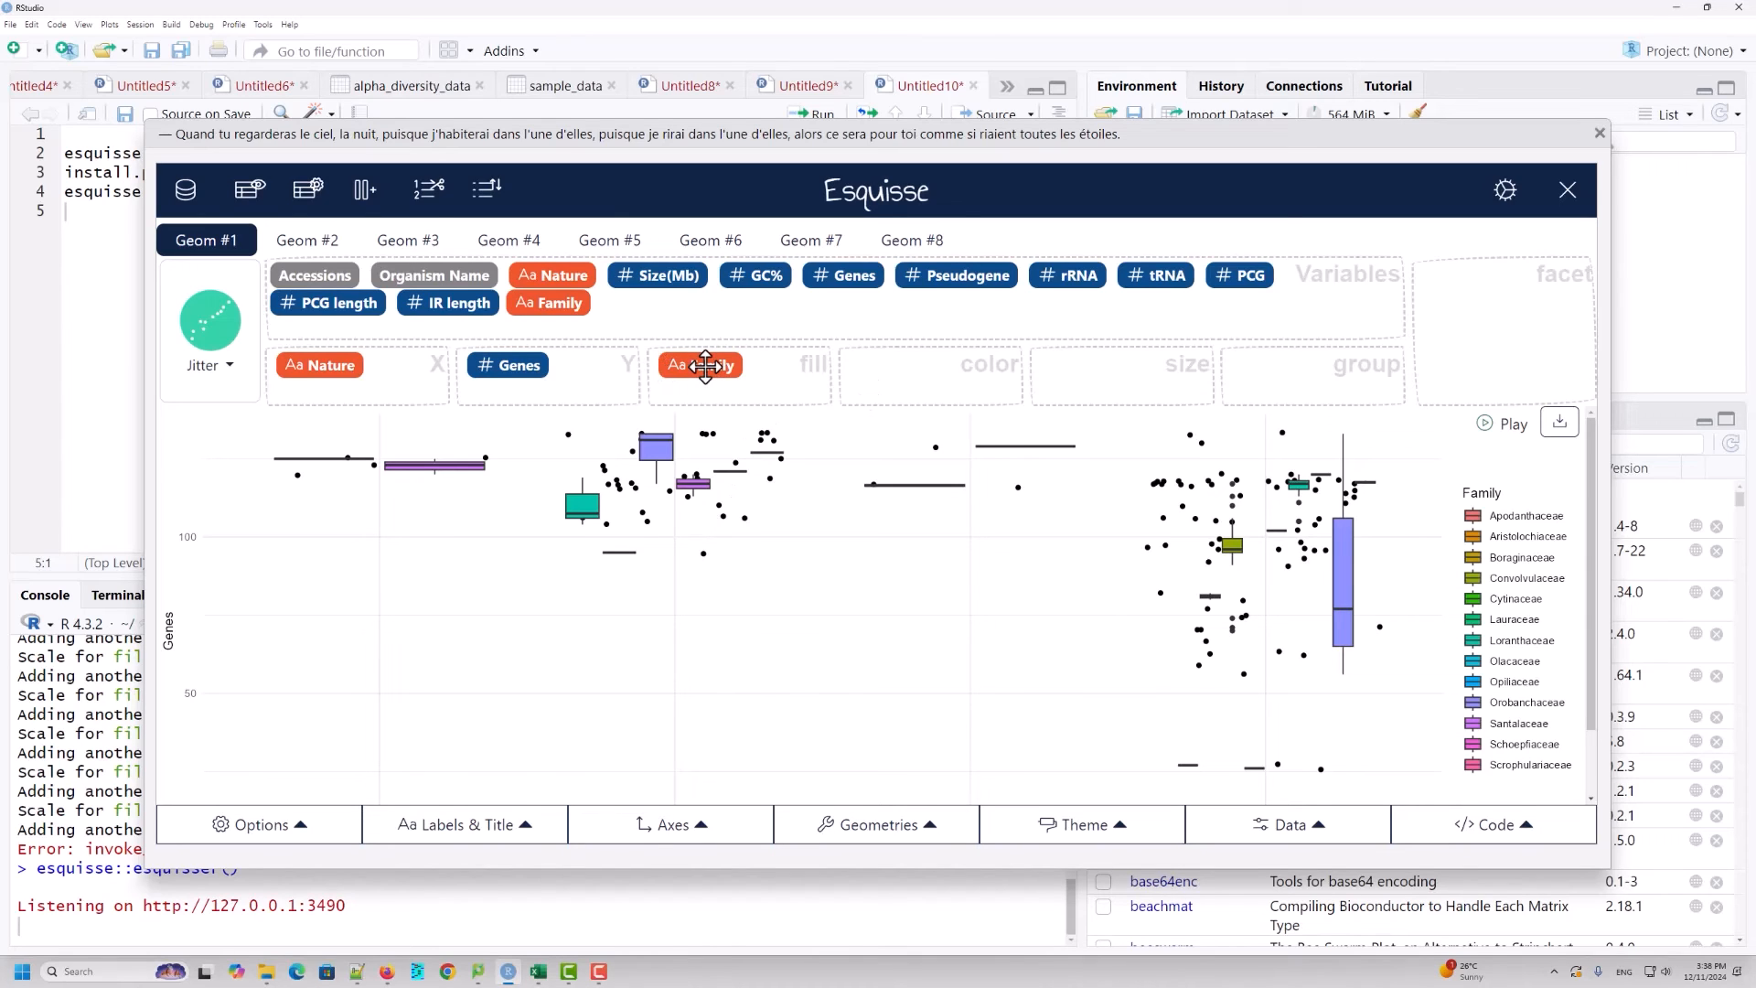
# Step: Try mapping Family to color instead of fill in the first geom, and return it to fill
pyautogui.moveTo(706, 365); pyautogui.dragTo(942, 366)
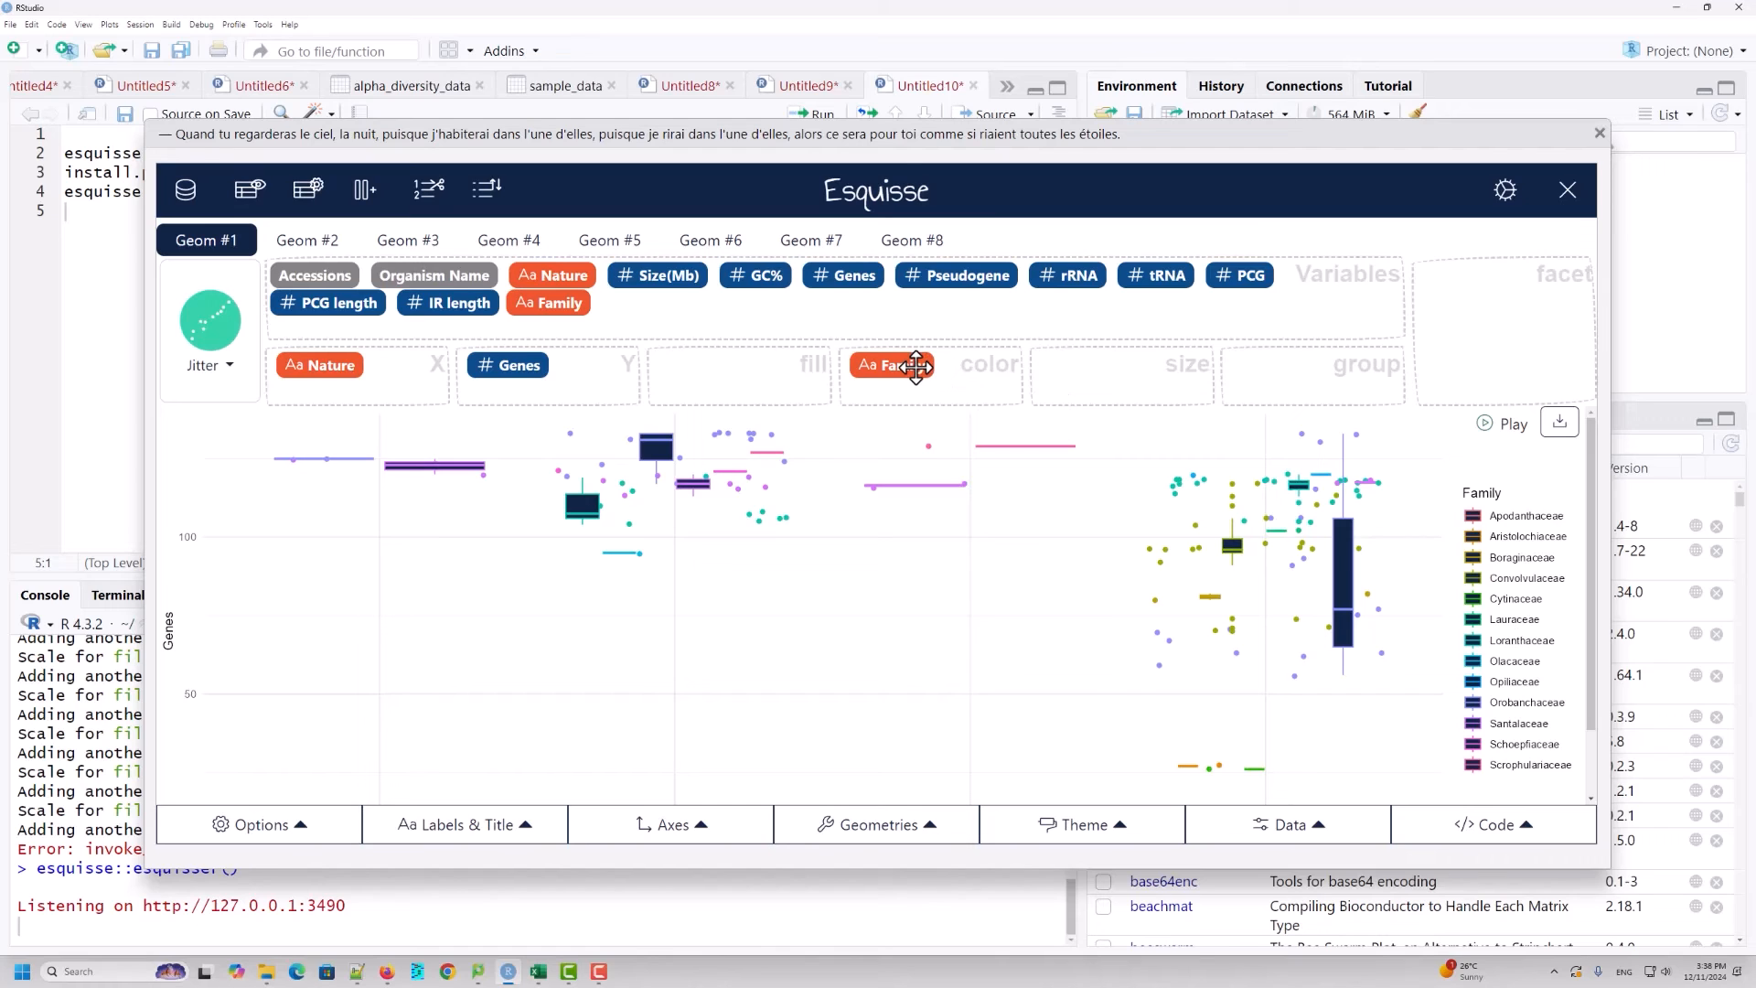
pyautogui.moveTo(915, 366); pyautogui.dragTo(792, 375)
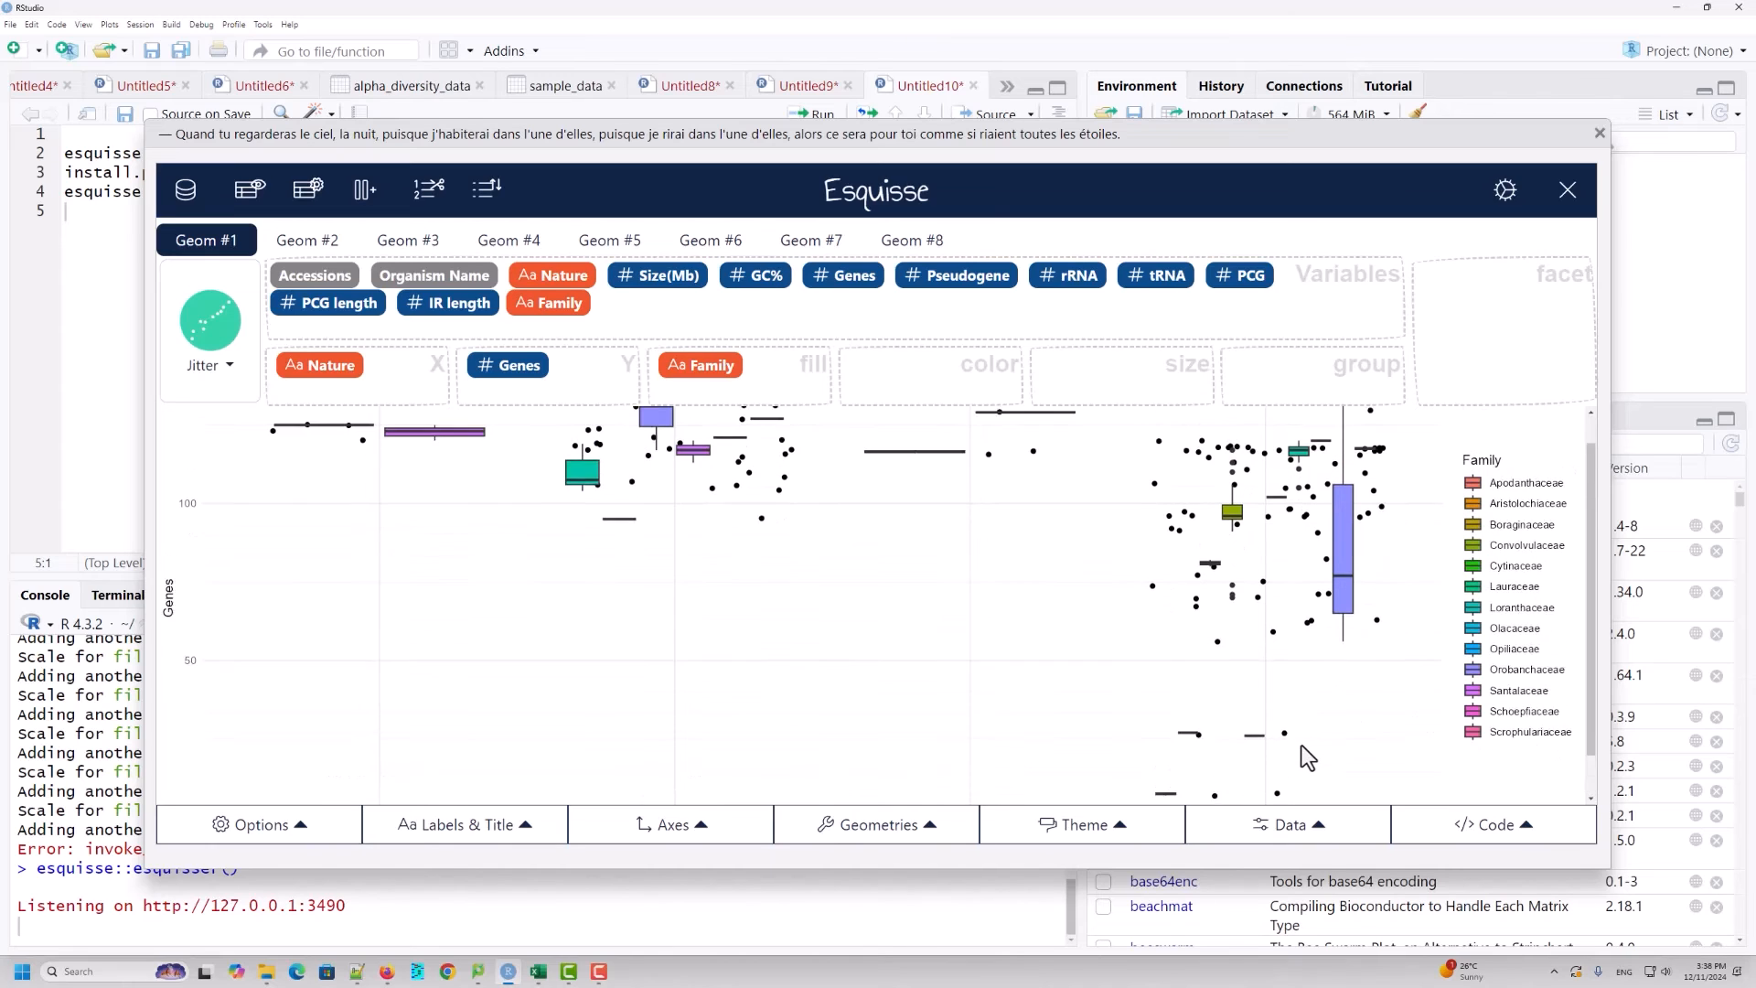
pyautogui.scroll(-1, 1308, 758)
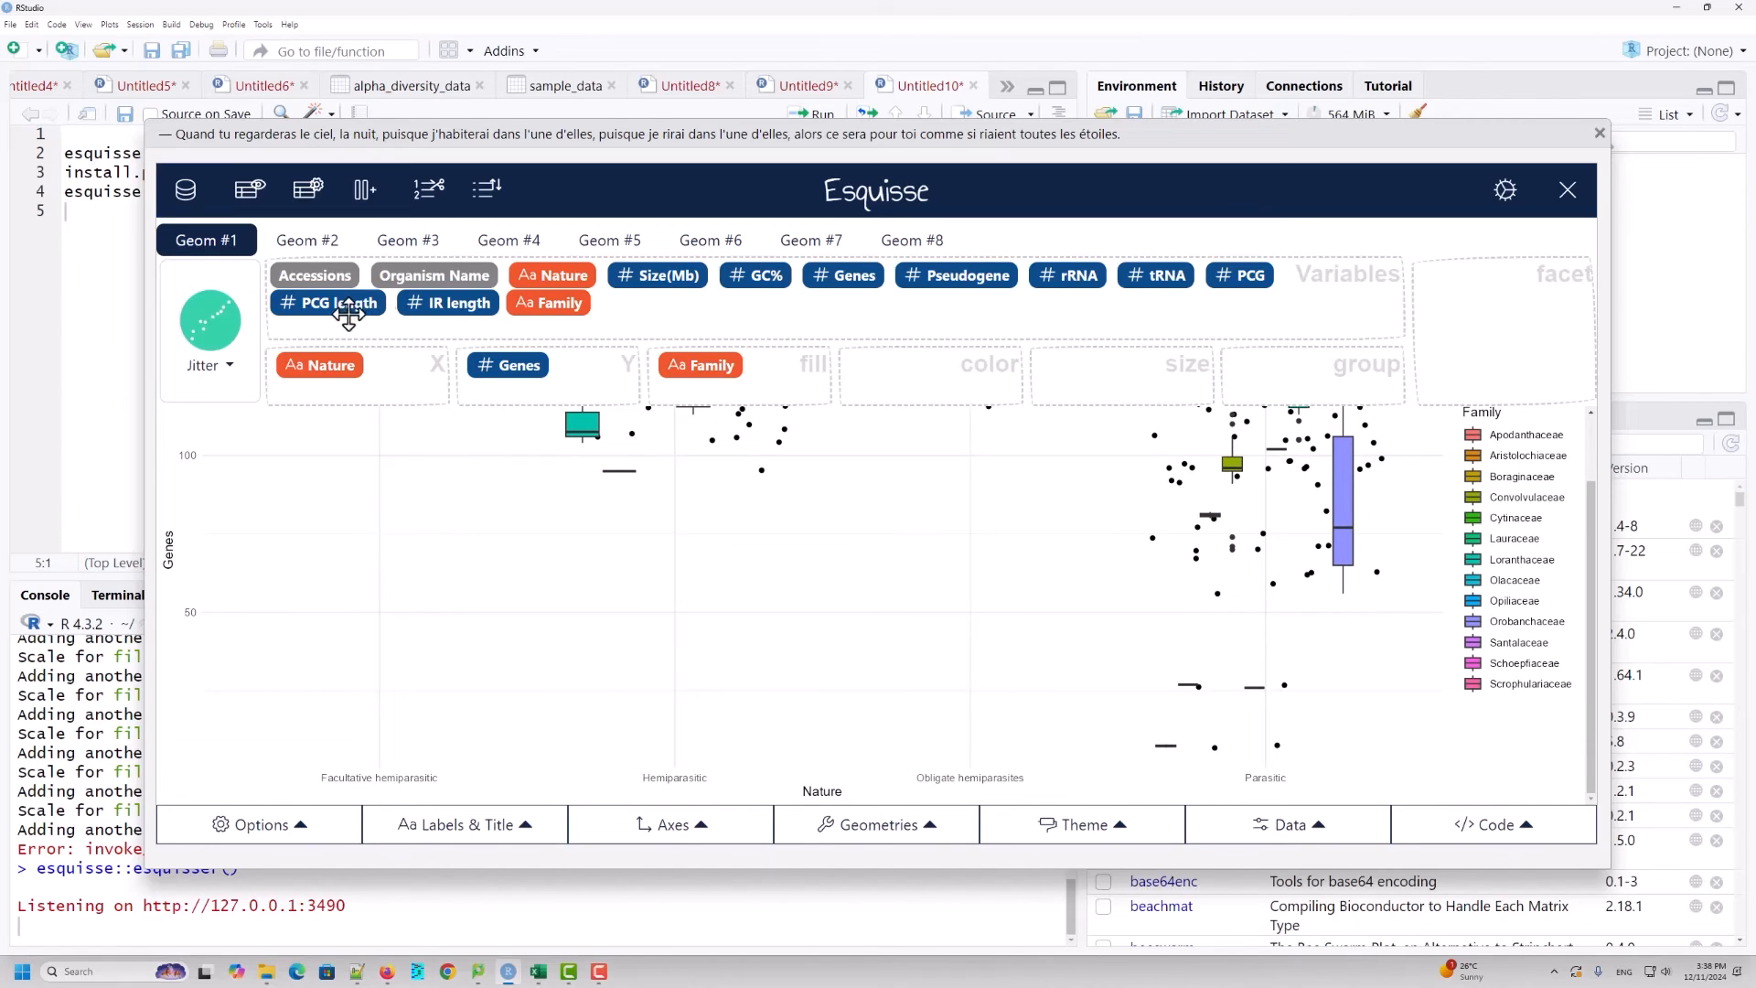
# Step: Map Nature to X, Genes to Y and Family to fill for the second geom's boxplot
pyautogui.click(302, 239)
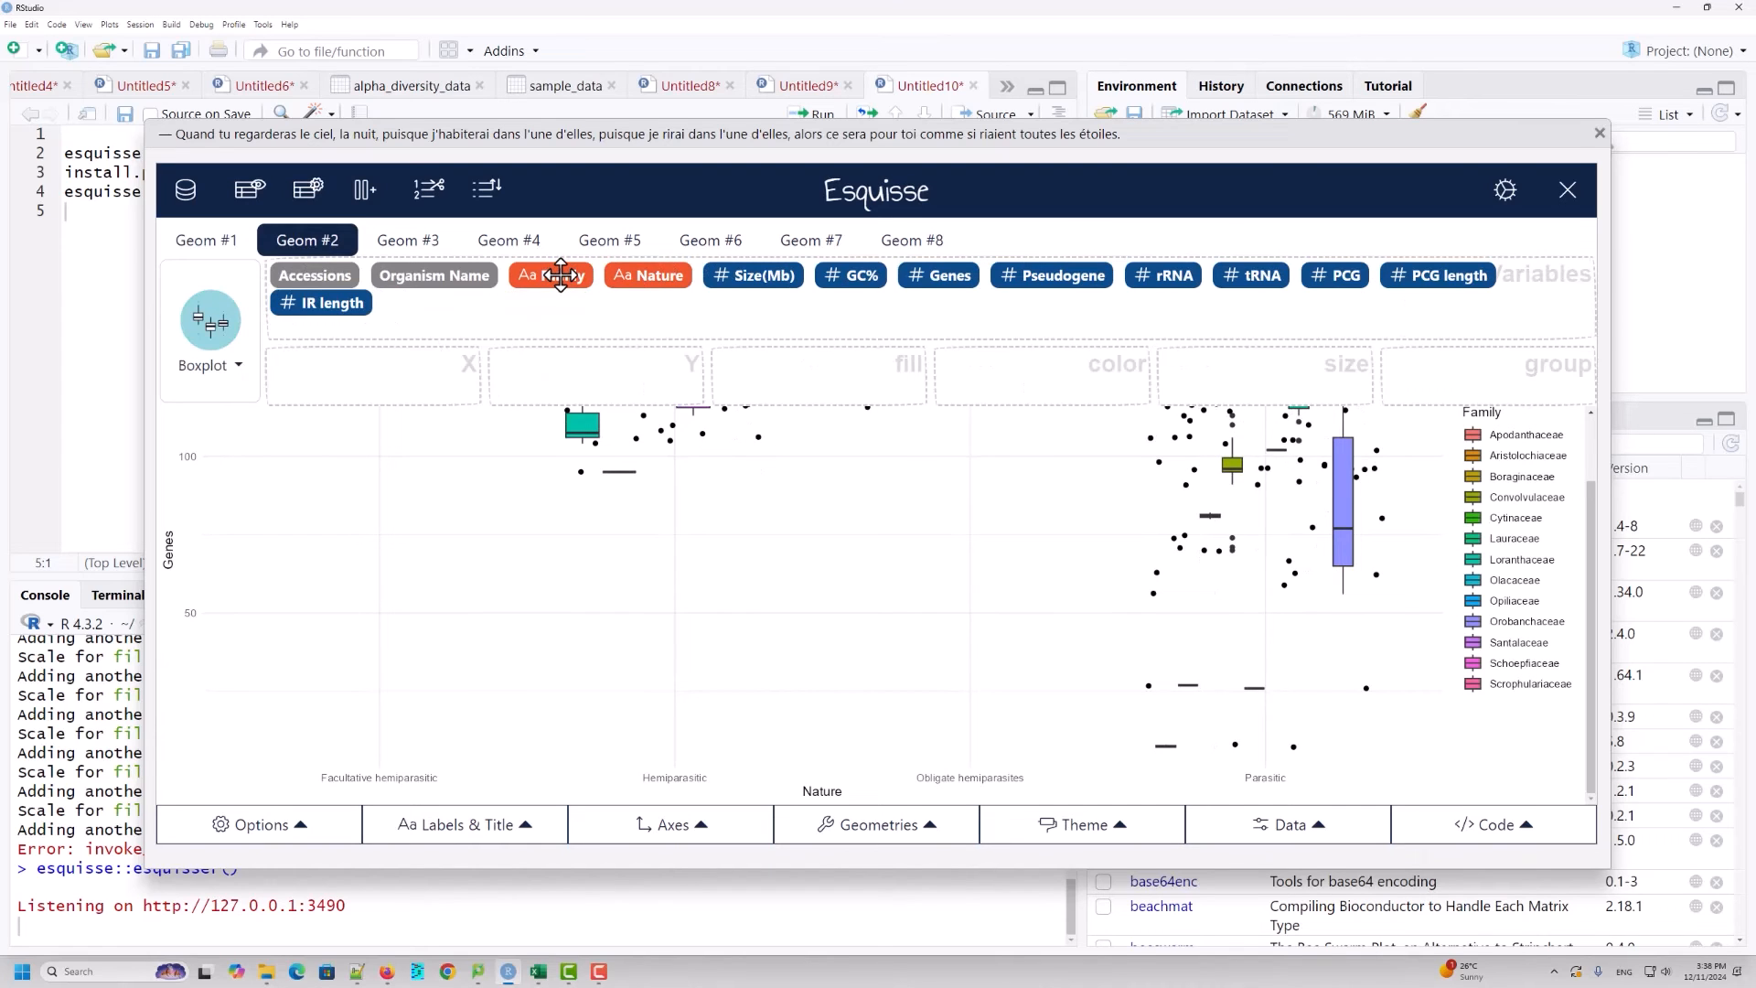
pyautogui.moveTo(640, 276); pyautogui.dragTo(365, 367)
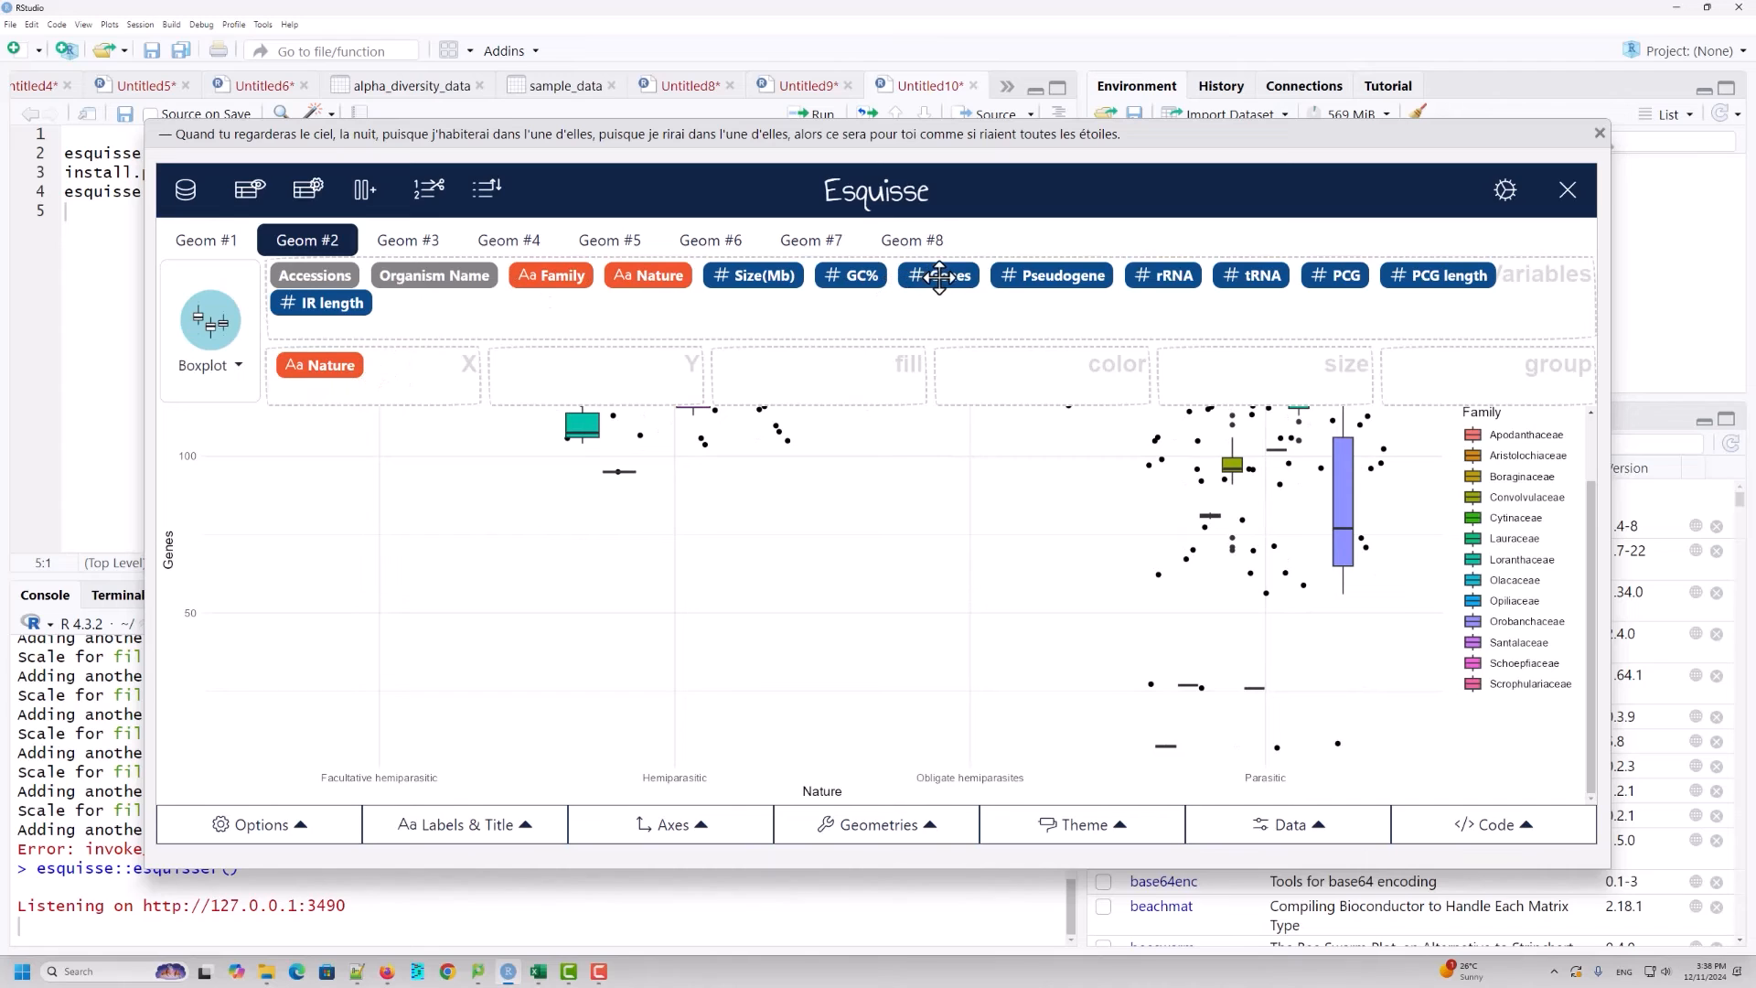
pyautogui.moveTo(940, 277); pyautogui.dragTo(549, 365)
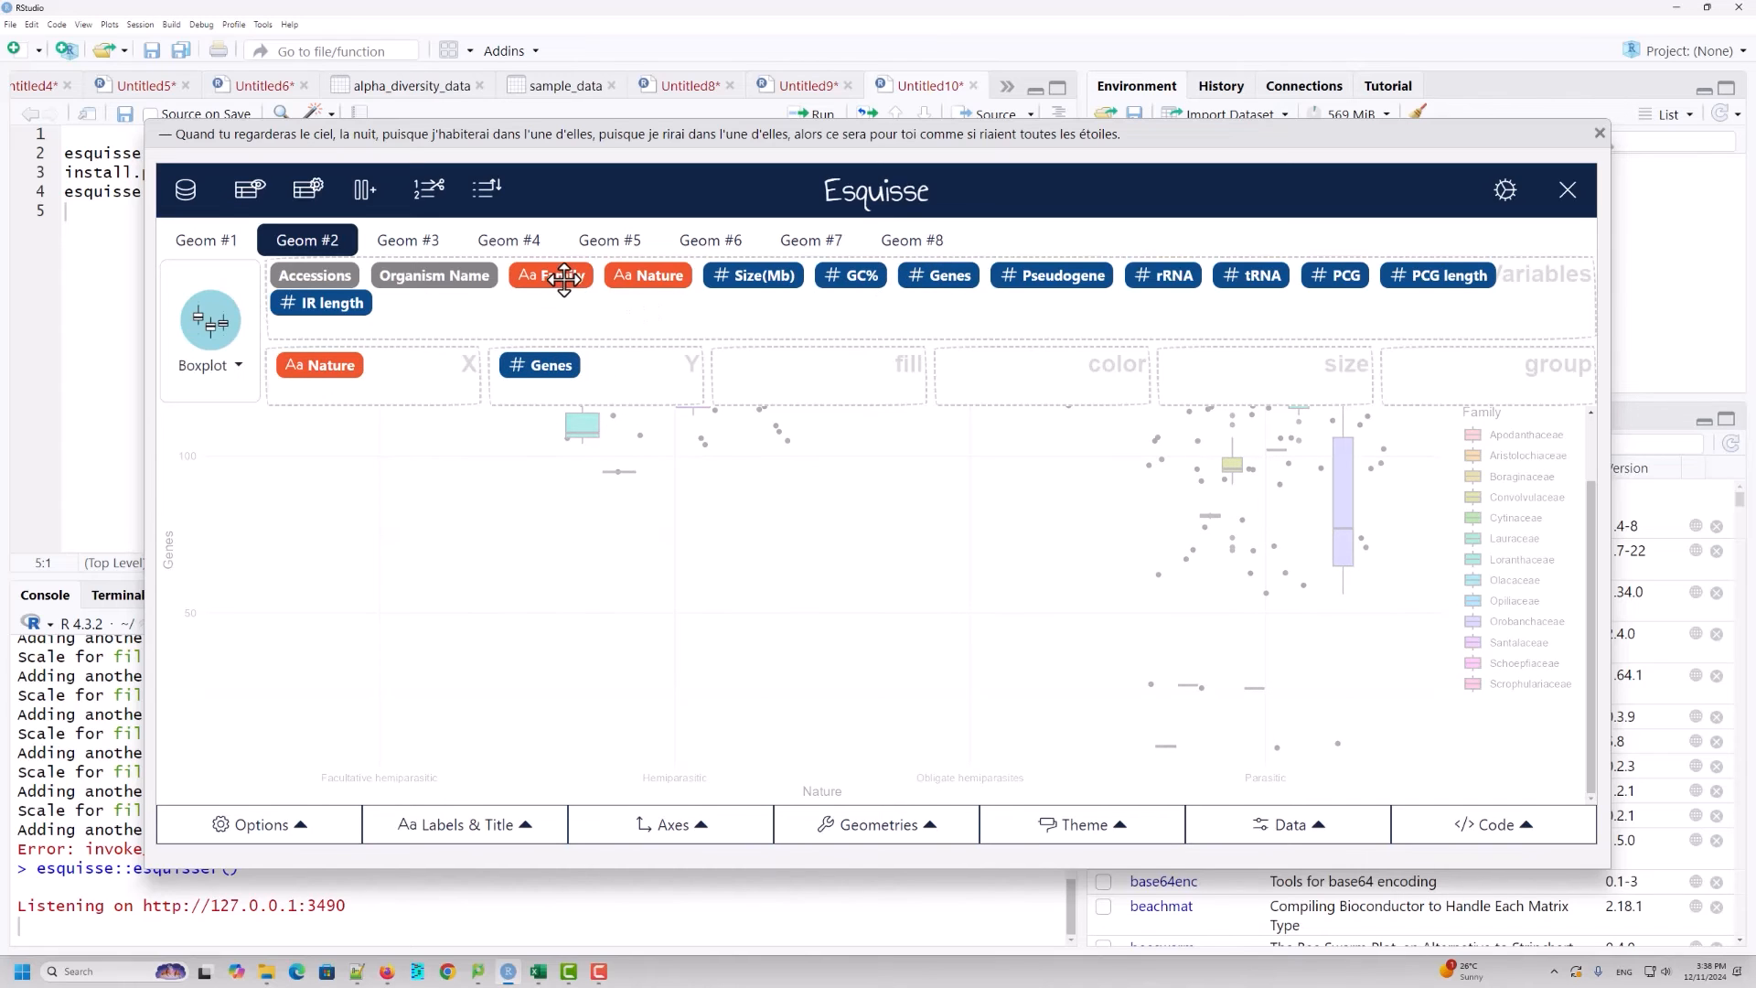
pyautogui.moveTo(565, 278); pyautogui.dragTo(809, 382)
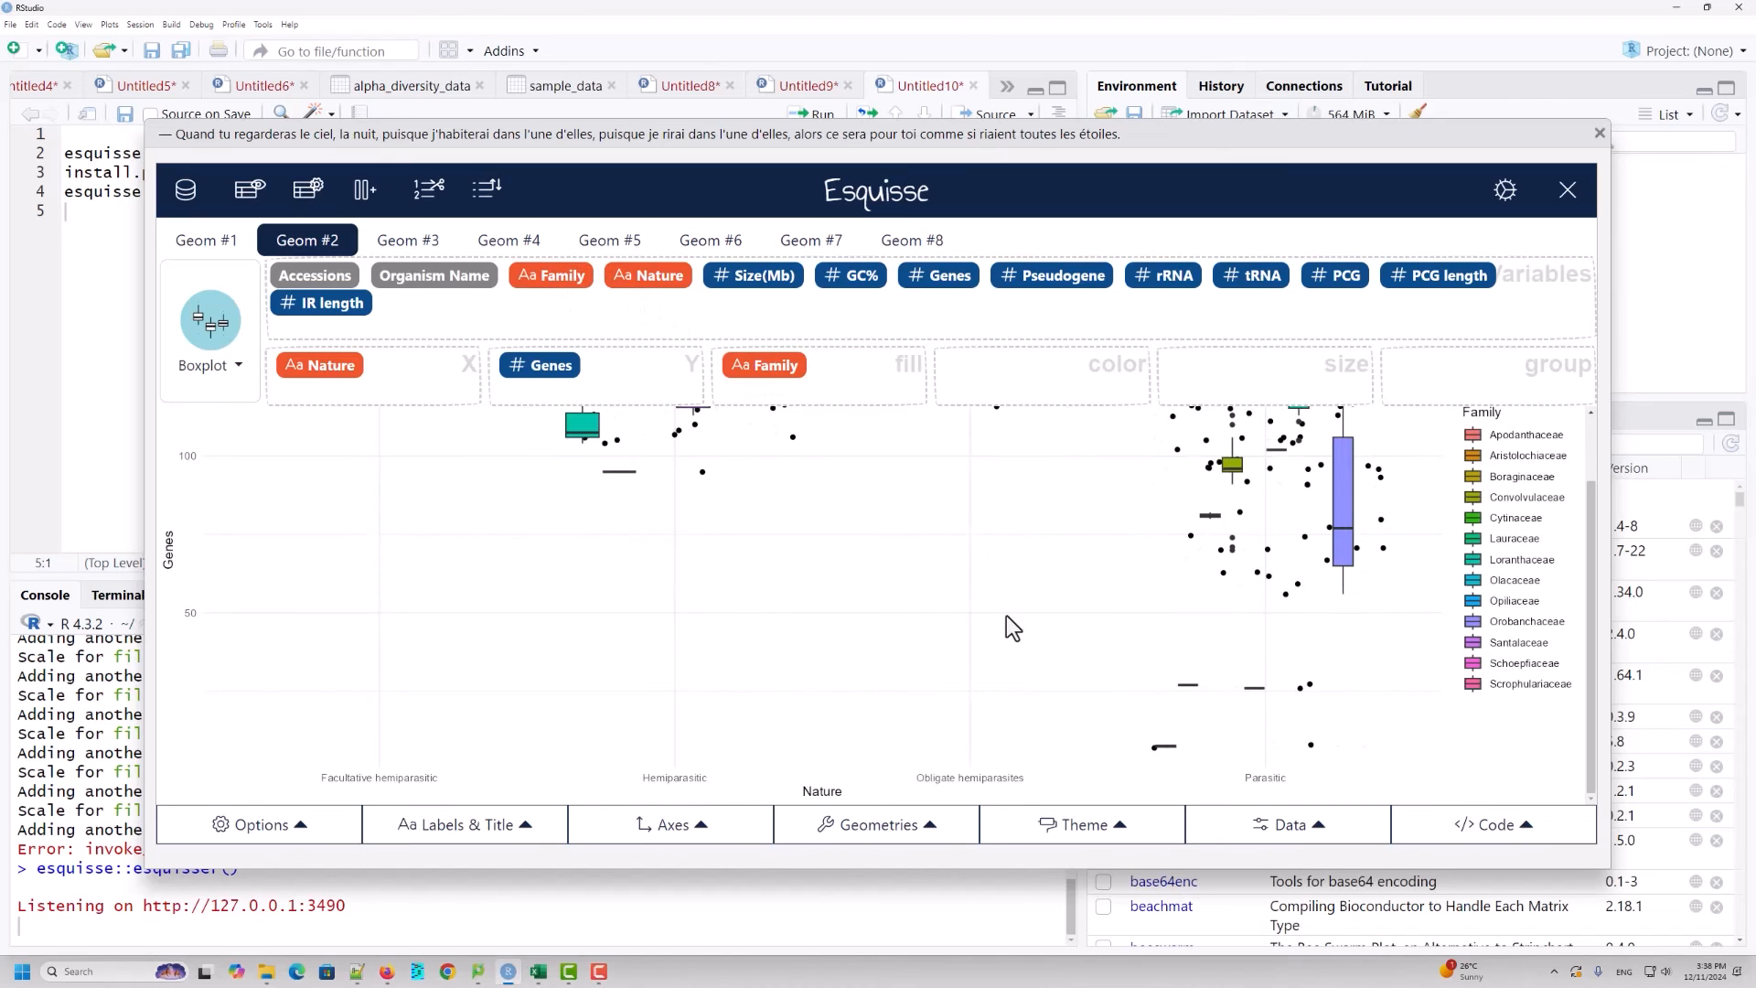
pyautogui.scroll(1, 1006, 616)
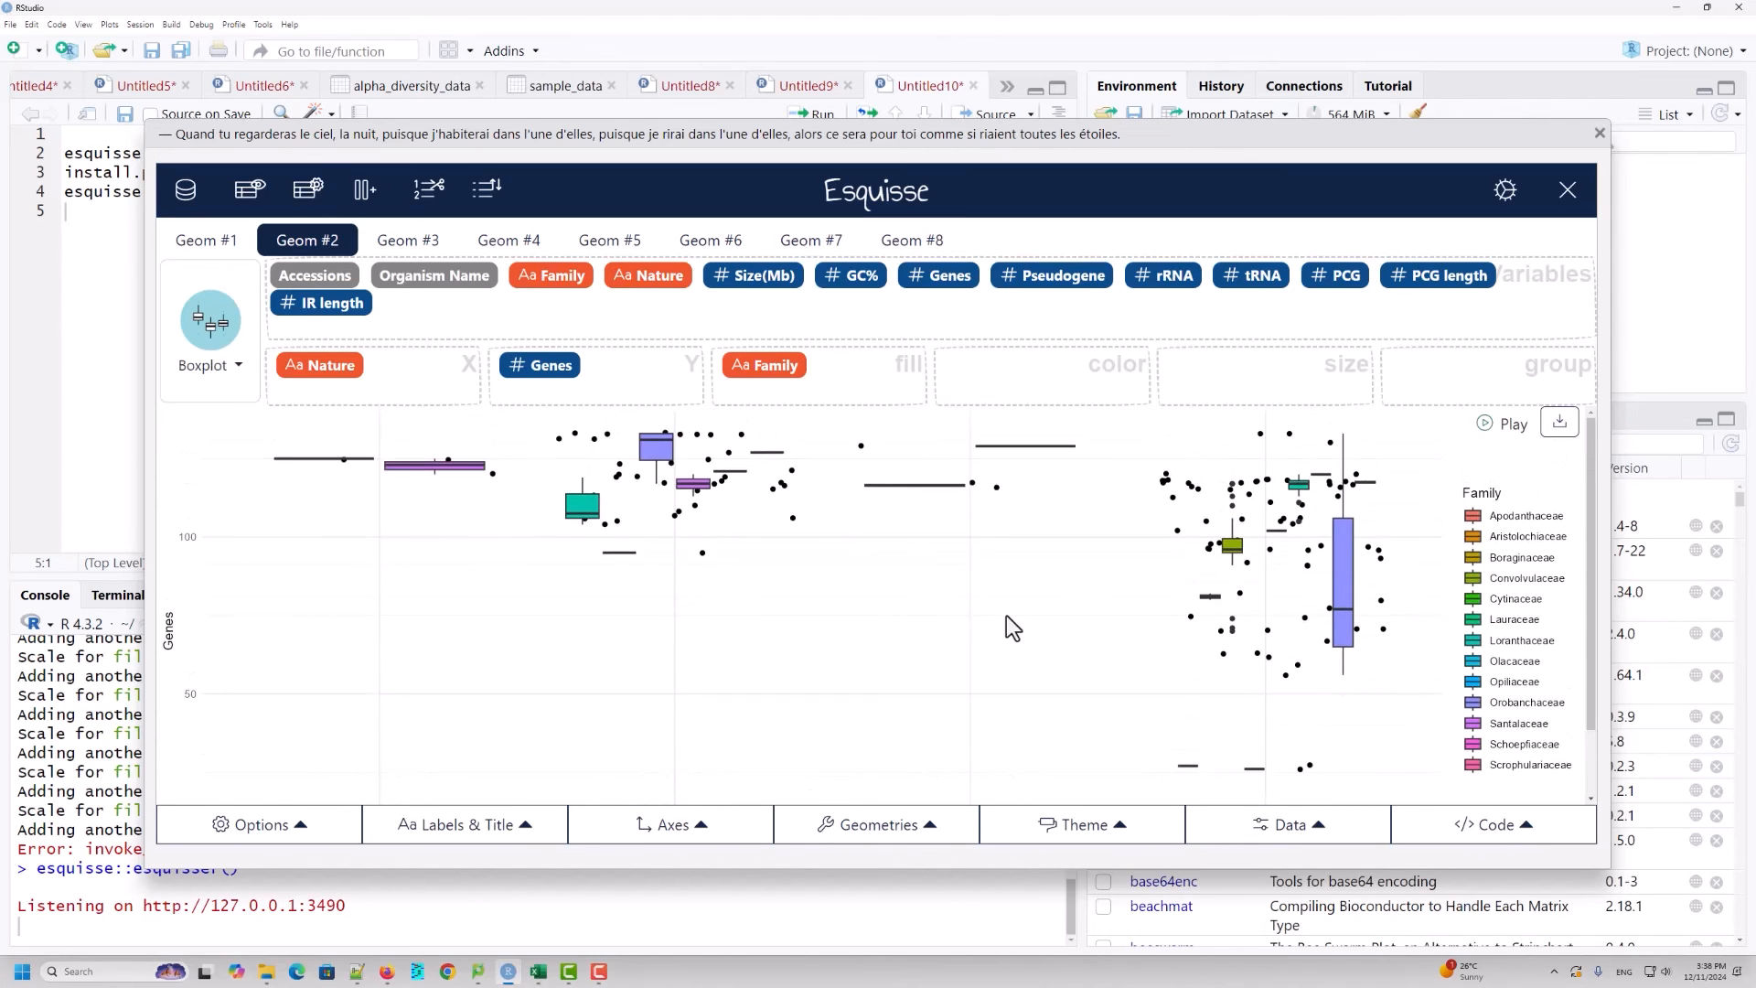
pyautogui.scroll(-1, 1006, 616)
pyautogui.scroll(1, 1006, 617)
# Step: Try Family and Nature as the boxplot layer's color, and replace its Family fill with Nature
pyautogui.moveTo(585, 279); pyautogui.dragTo(1134, 378)
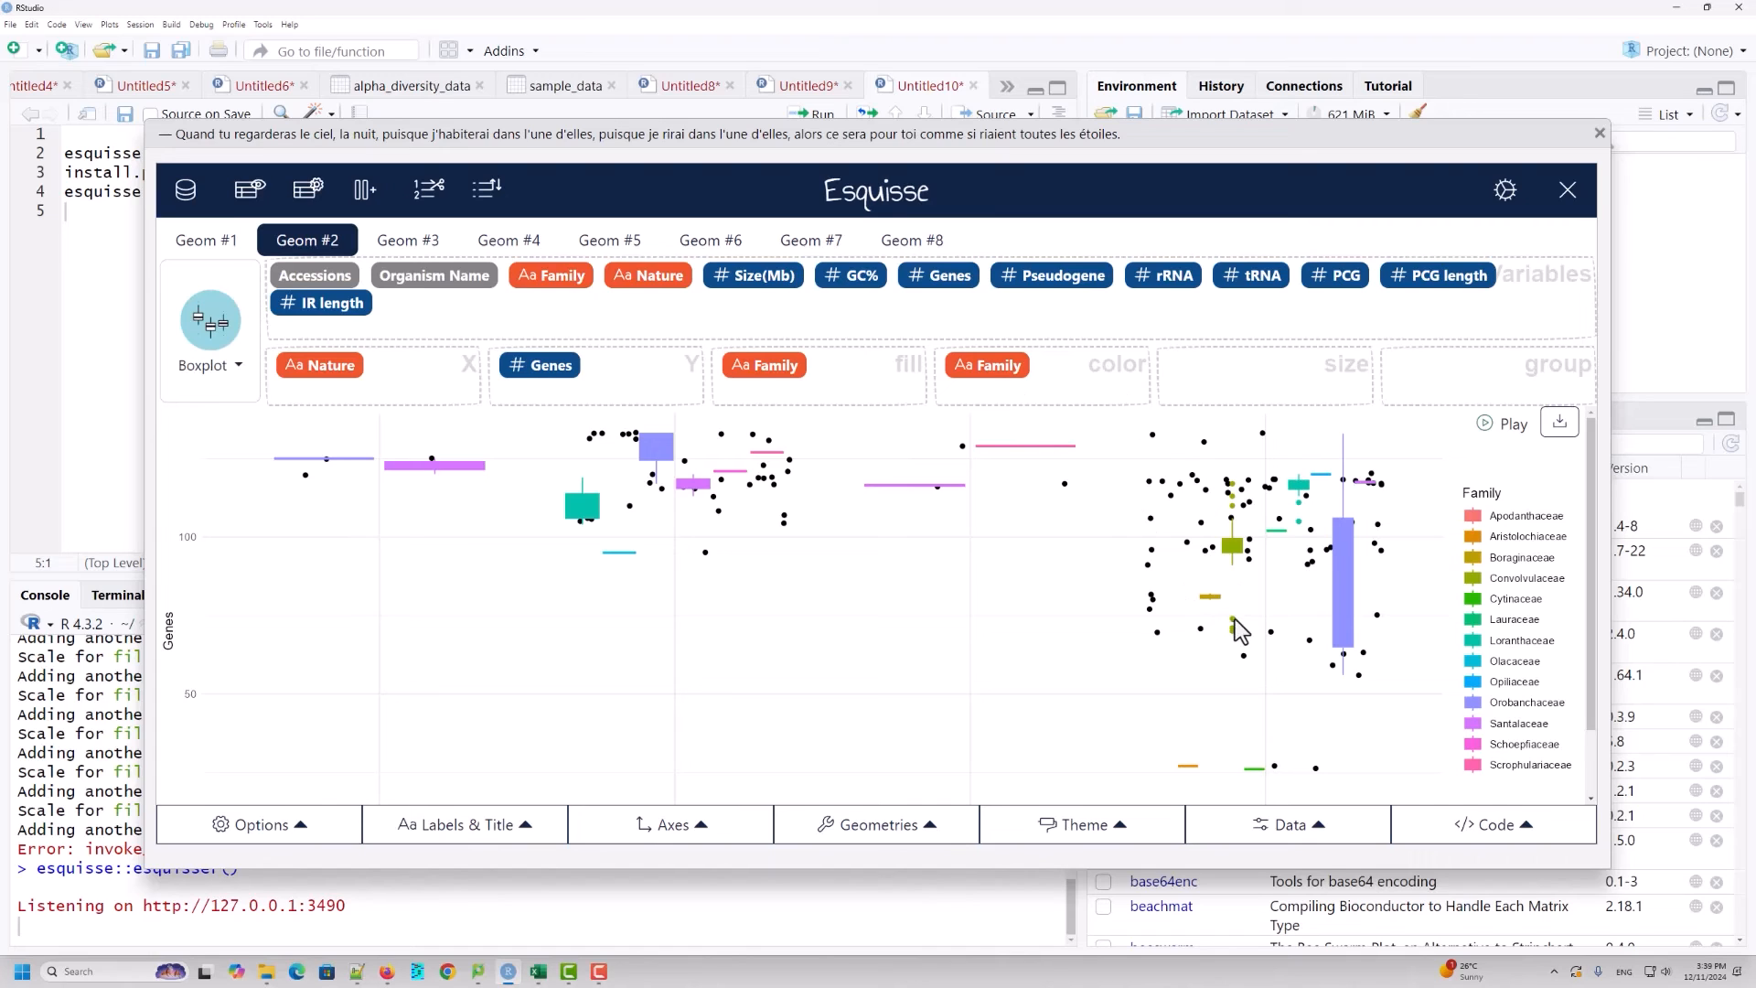
pyautogui.moveTo(996, 369); pyautogui.dragTo(718, 302)
pyautogui.moveTo(847, 367); pyautogui.dragTo(1077, 386)
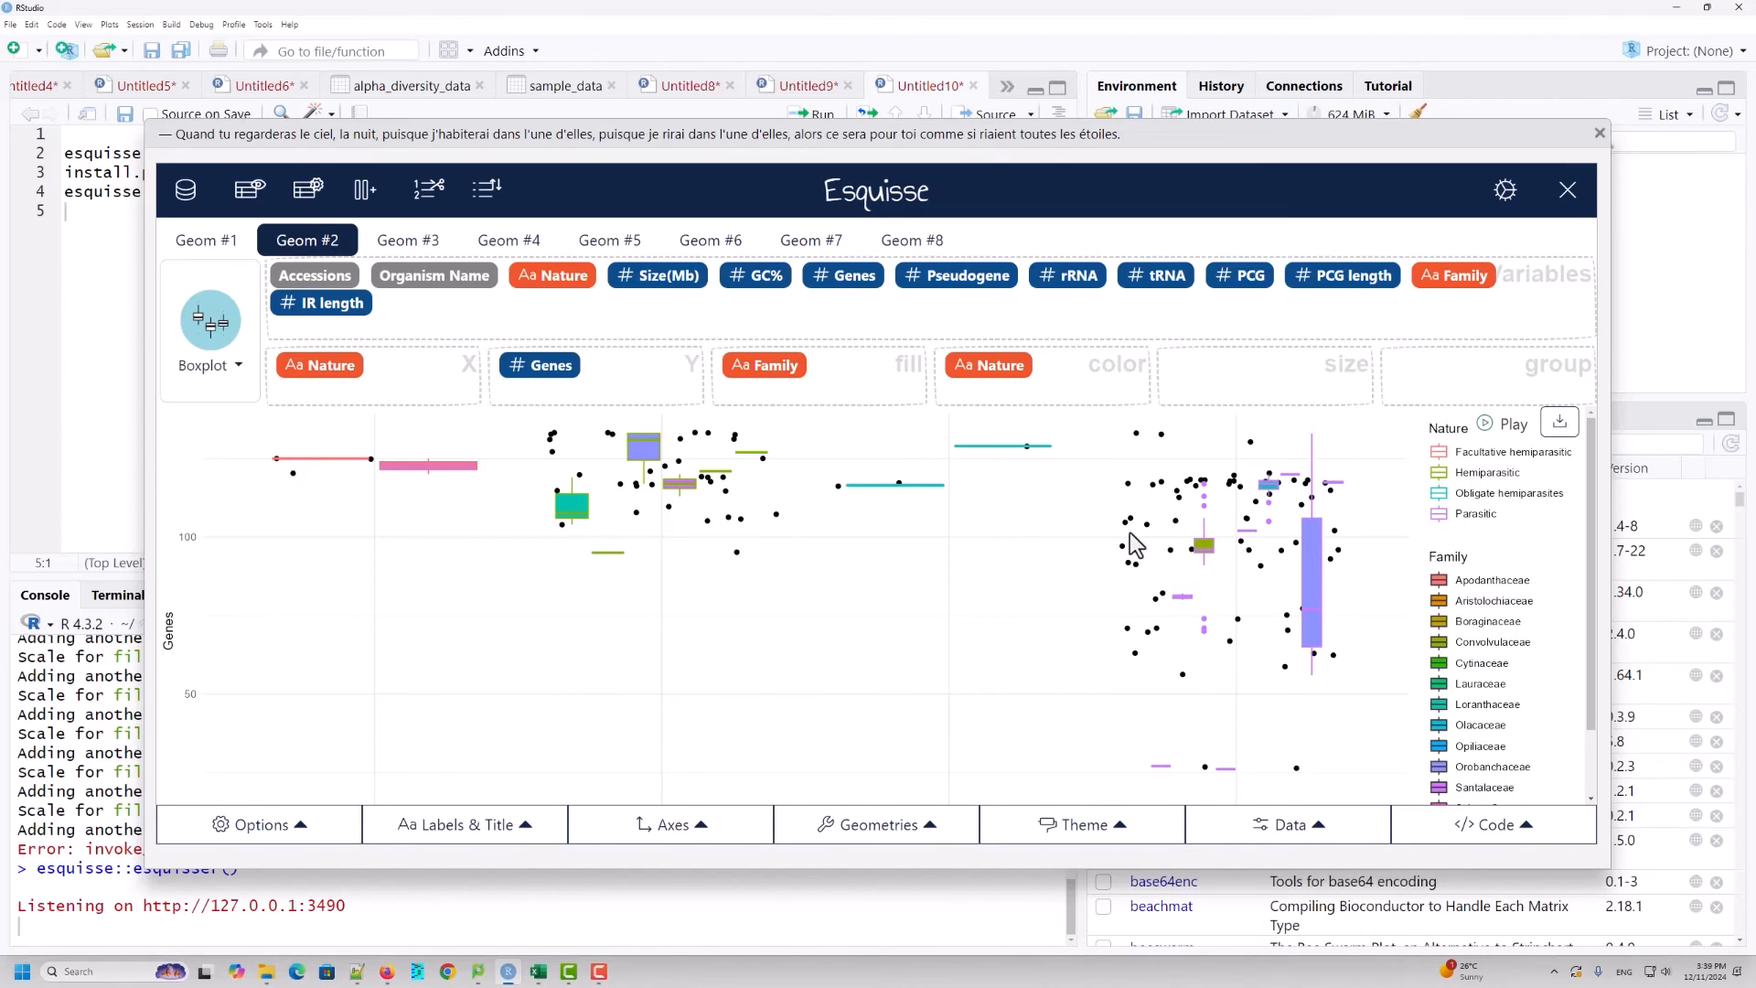
pyautogui.moveTo(805, 371); pyautogui.dragTo(723, 322)
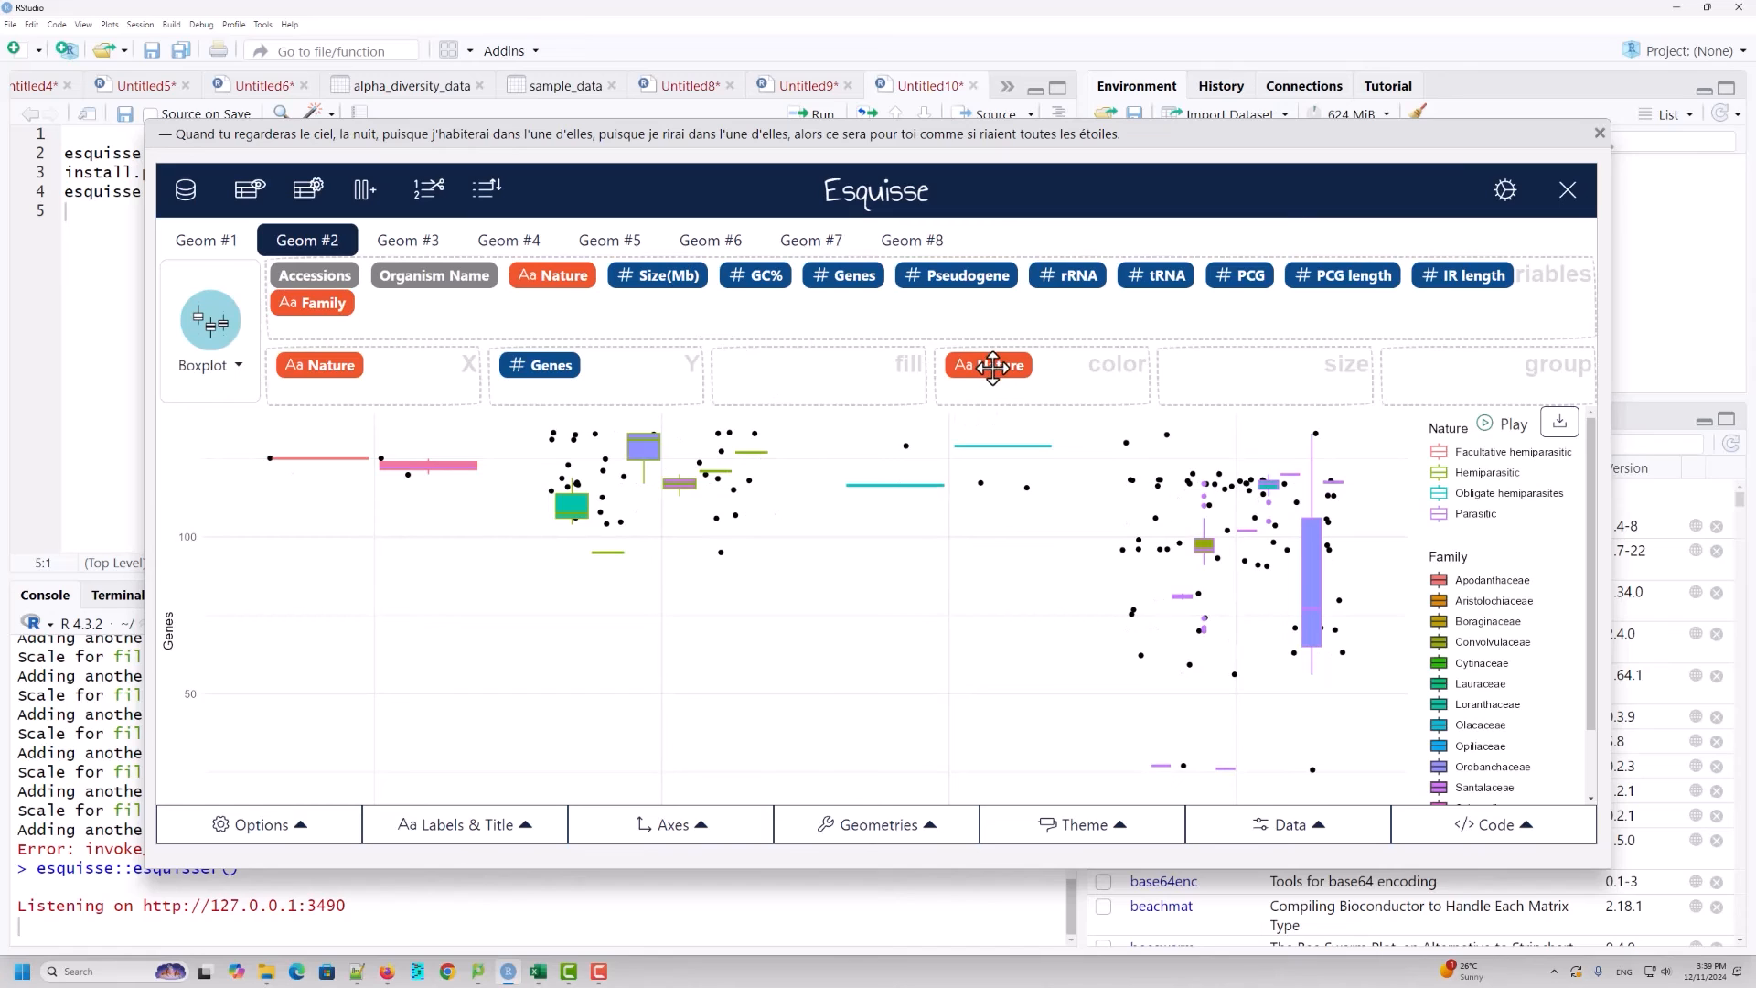
pyautogui.moveTo(992, 366); pyautogui.dragTo(864, 366)
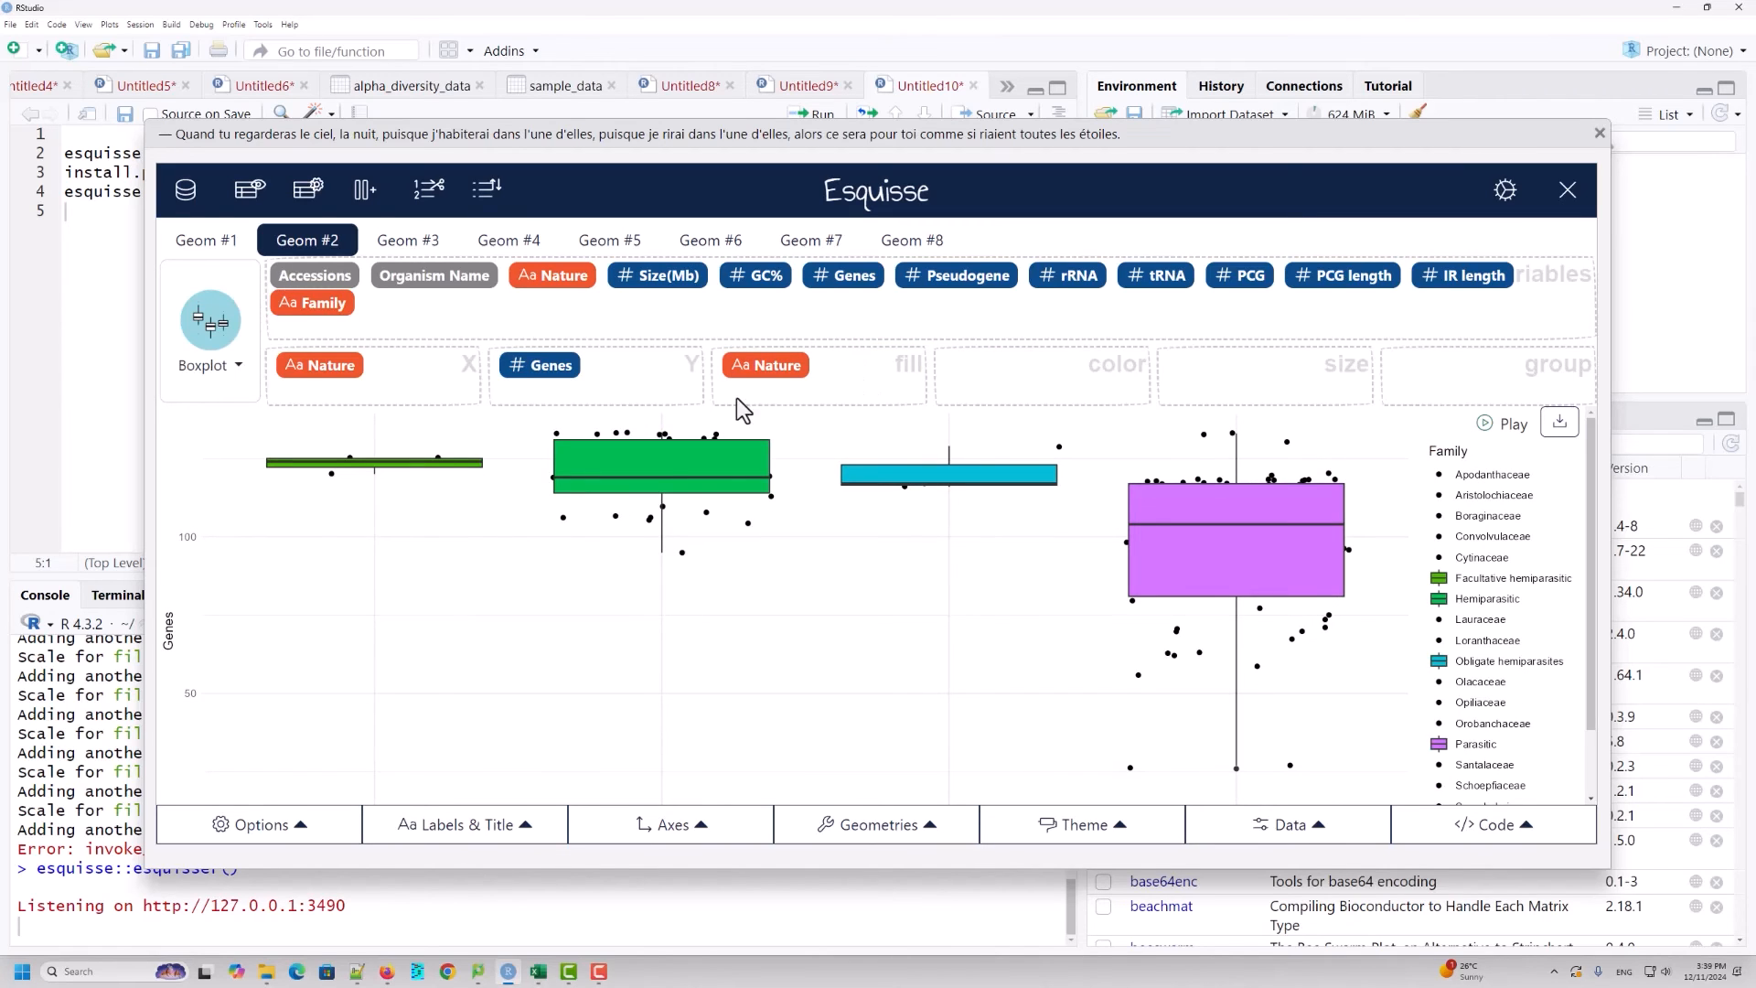
# Step: Map Family to color on the third geom, trying Nature as its fill and removing it, and return to the first geom
pyautogui.click(408, 247)
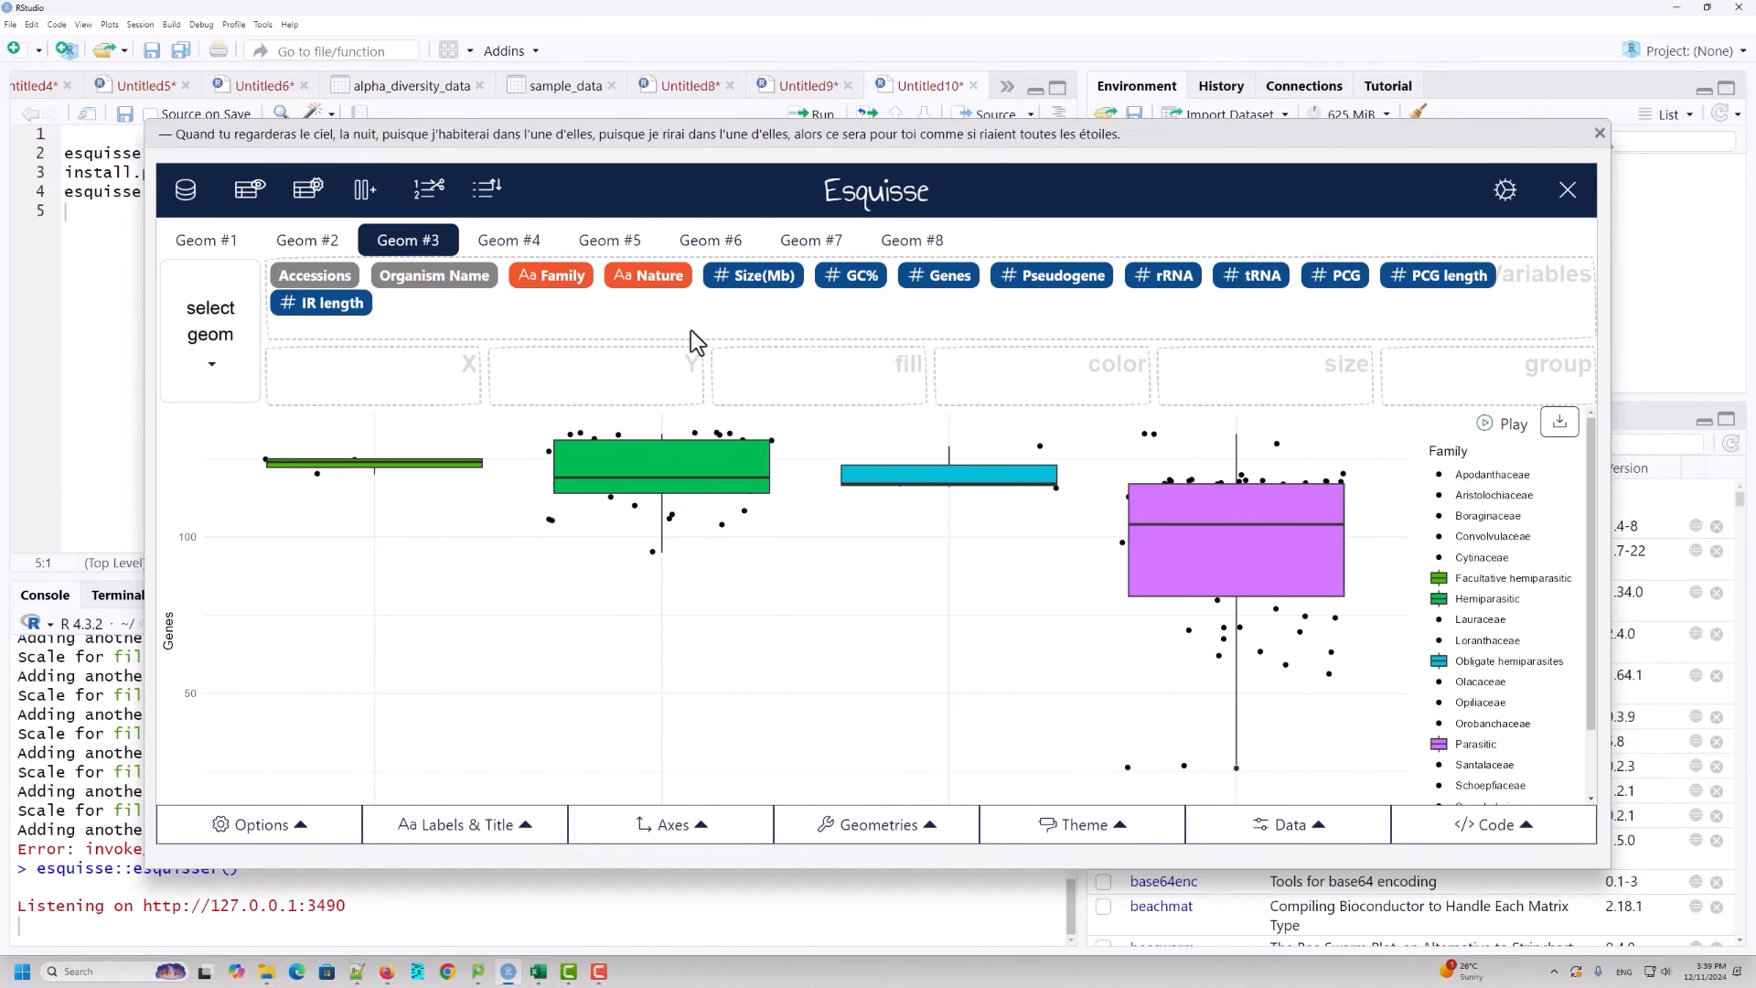
pyautogui.moveTo(646, 282); pyautogui.dragTo(859, 376)
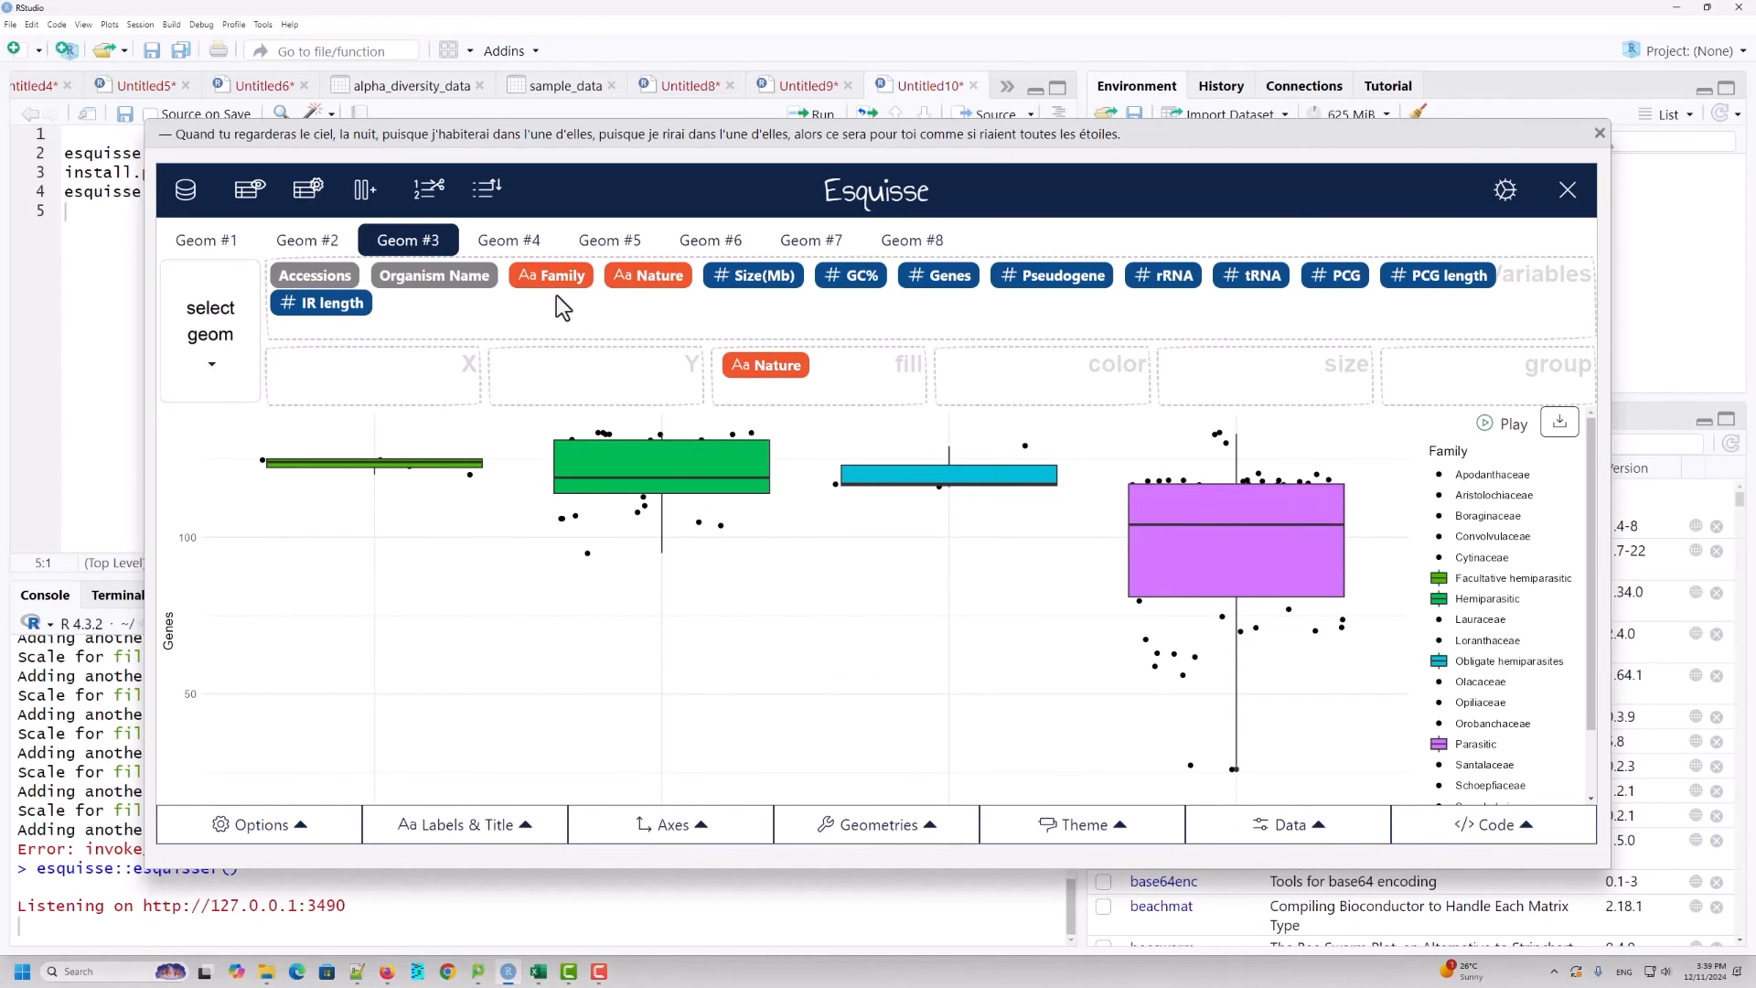
pyautogui.moveTo(556, 278); pyautogui.dragTo(1006, 369)
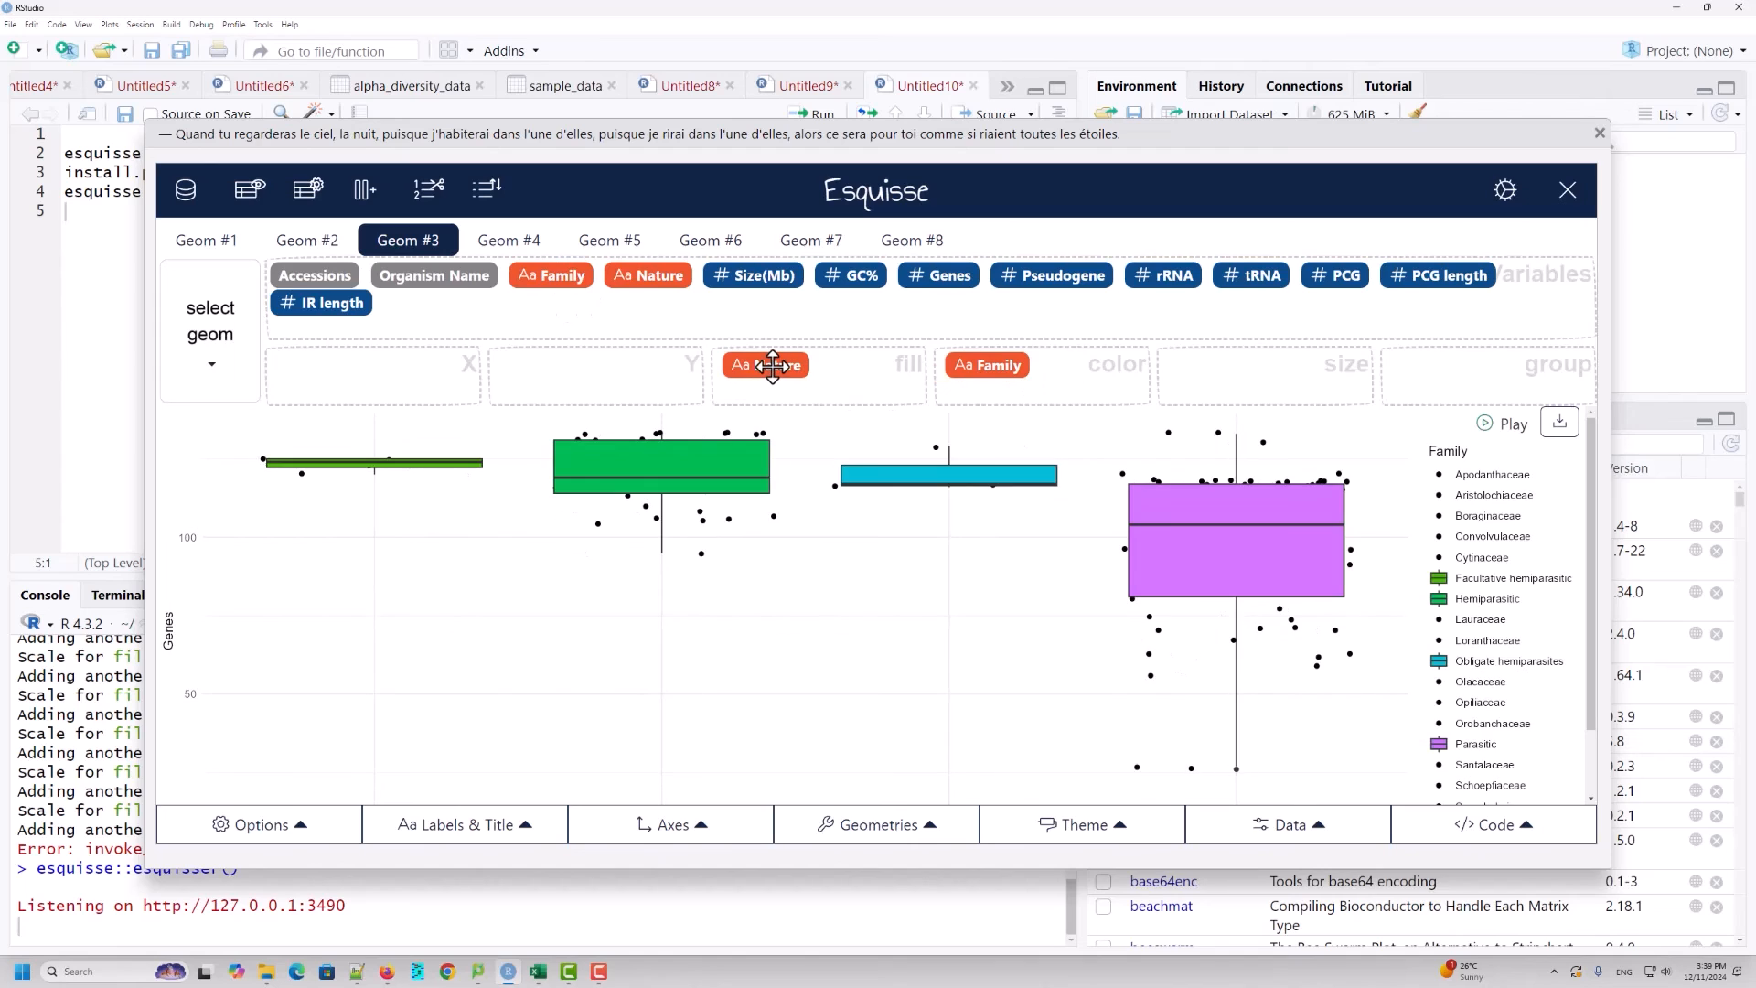
pyautogui.moveTo(773, 366); pyautogui.dragTo(718, 316)
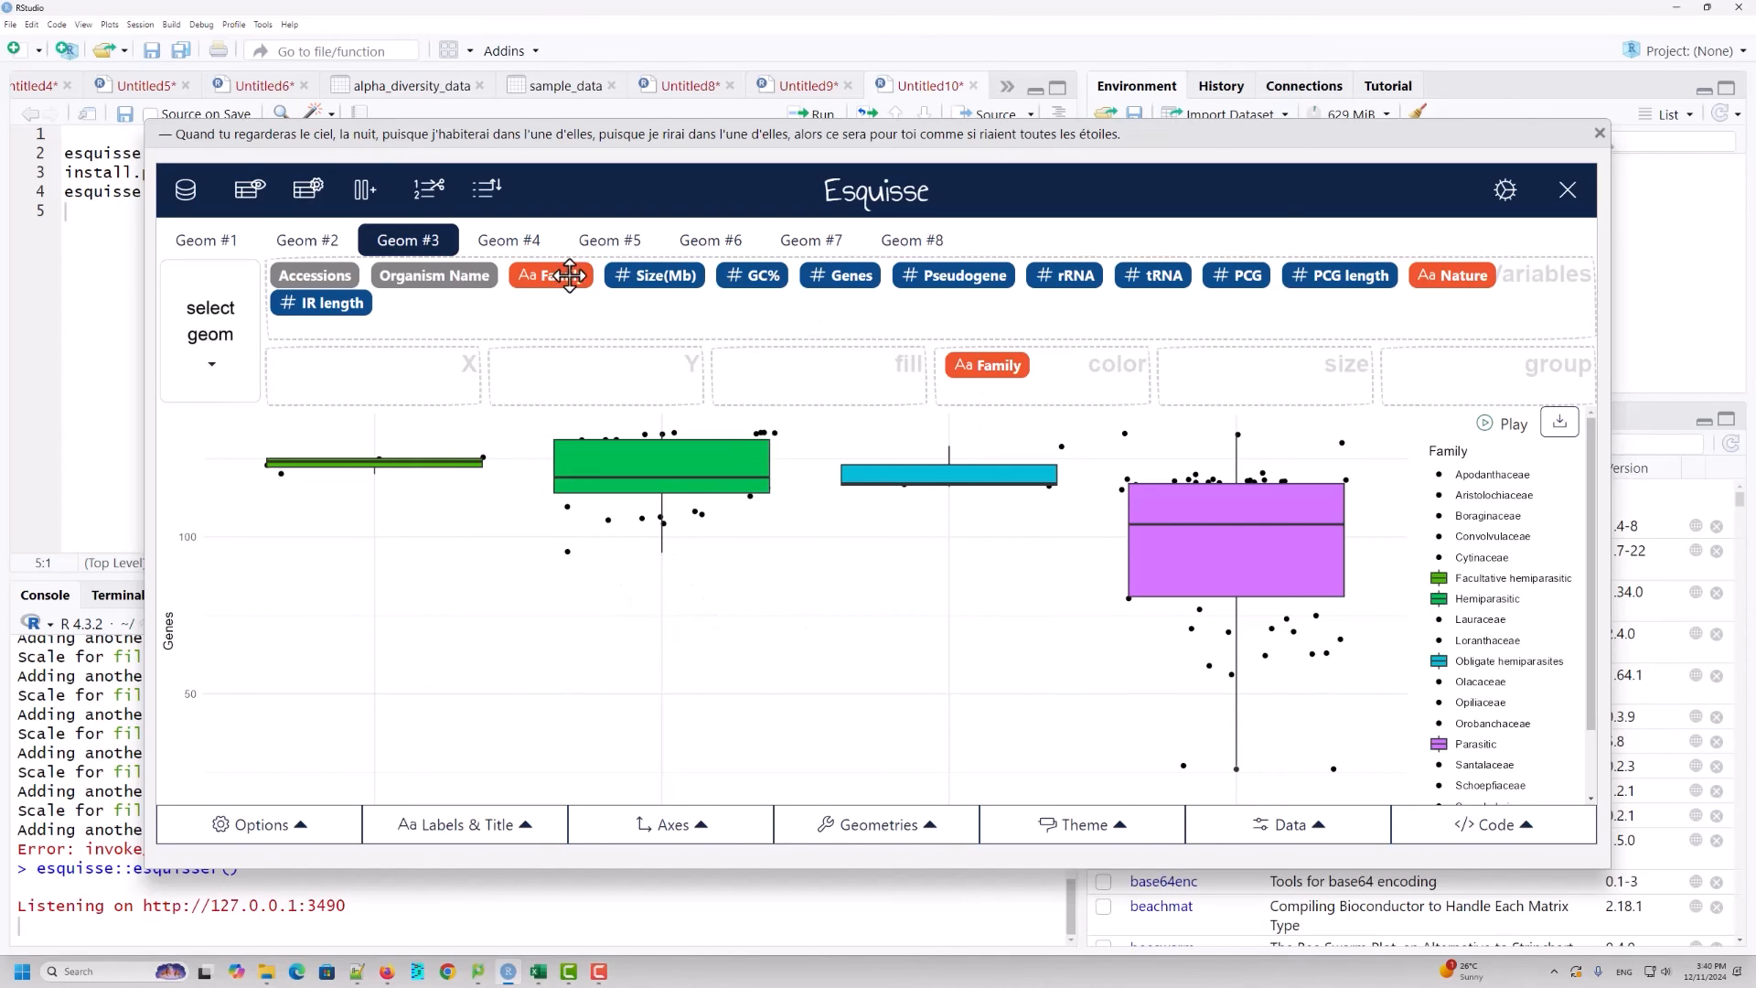
pyautogui.click(512, 245)
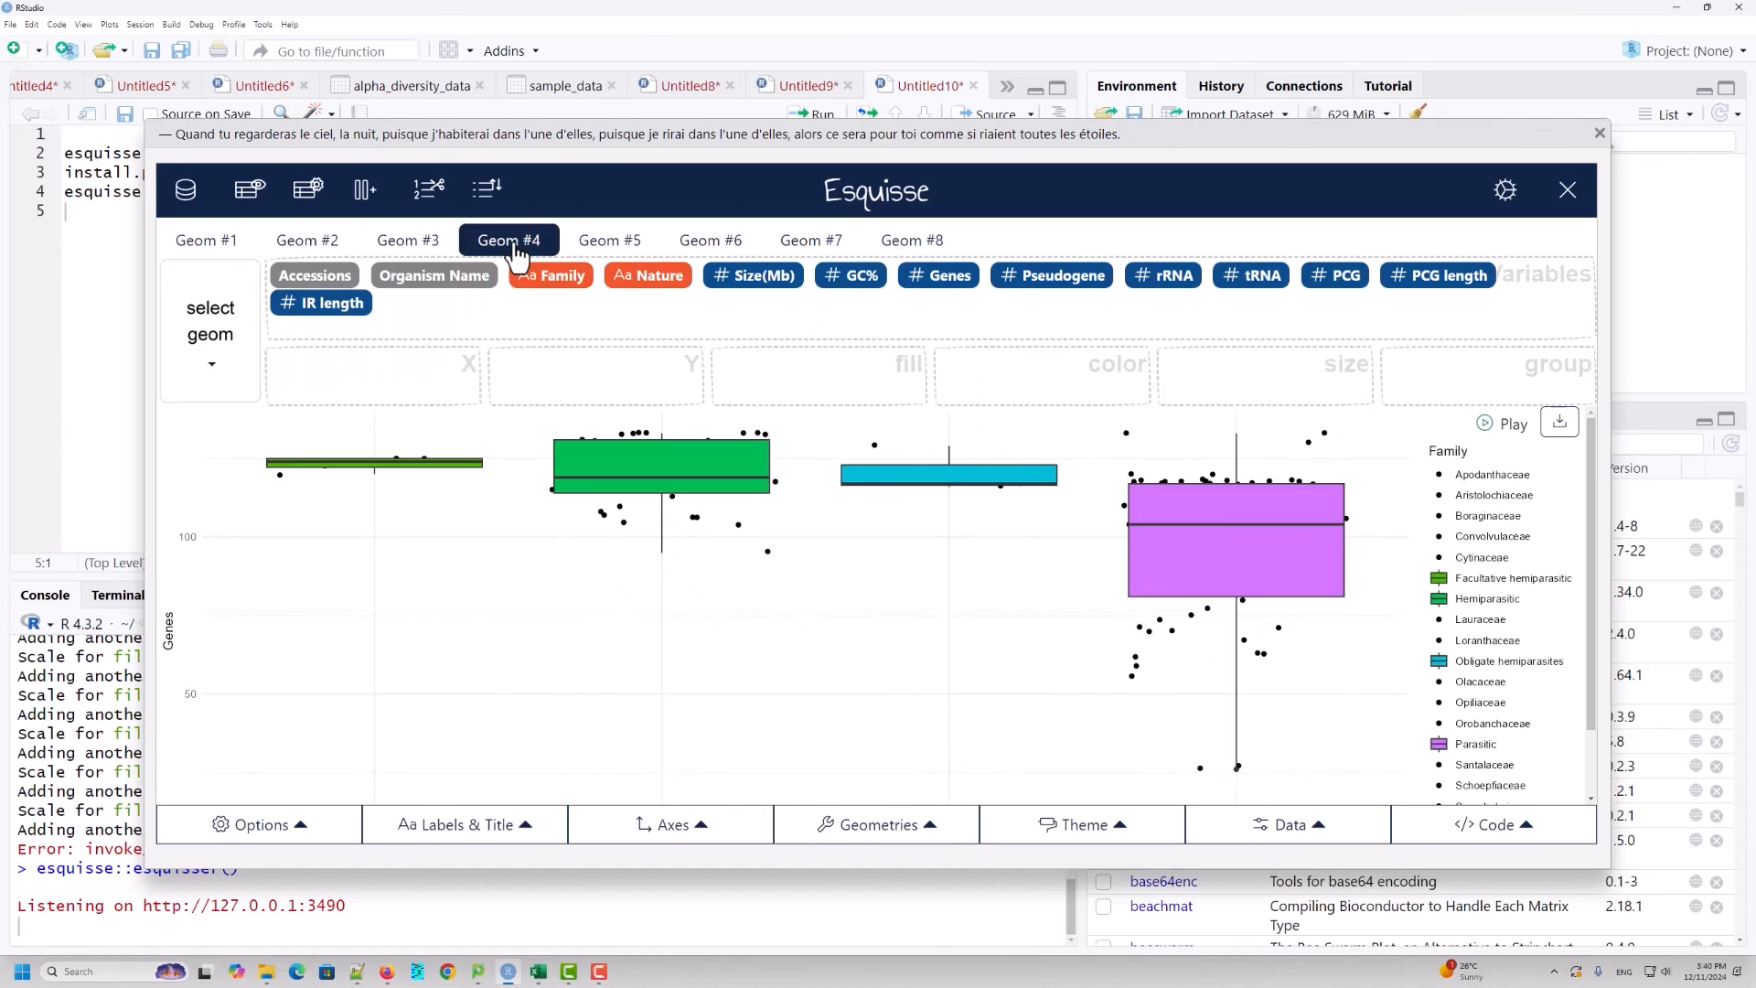
pyautogui.click(207, 244)
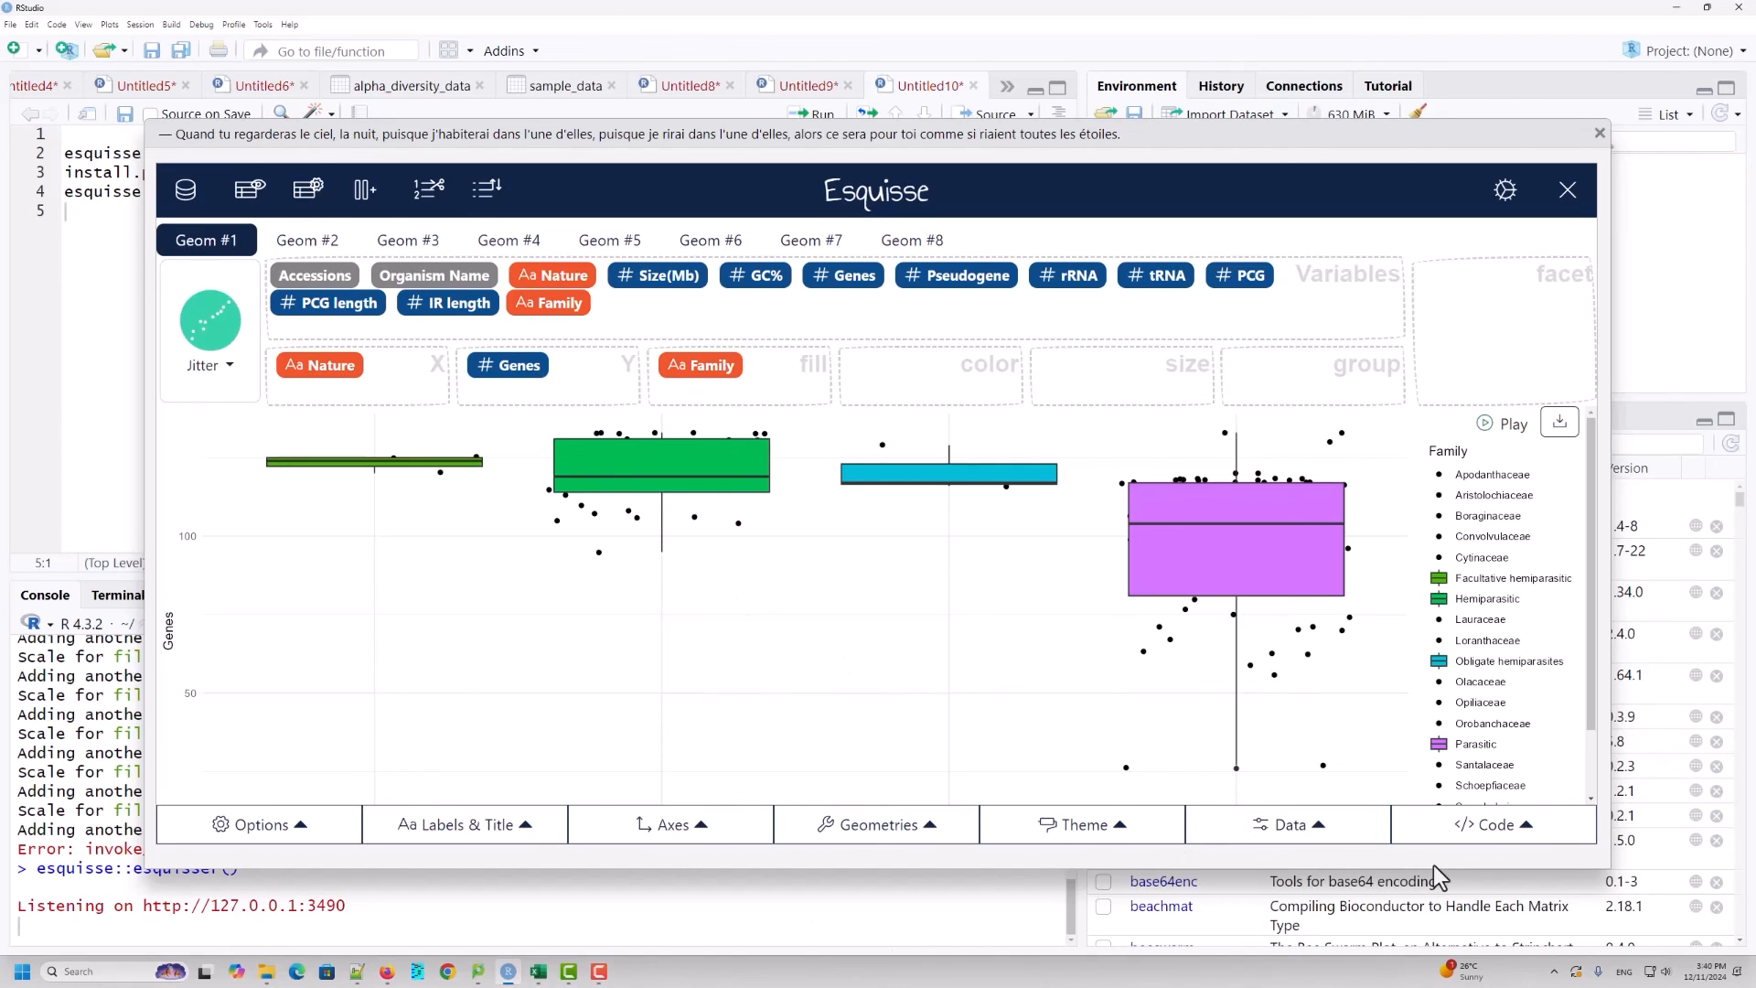
# Step: Copy the whole ggplot code generated for the Genes by Nature chart
pyautogui.click(1517, 837)
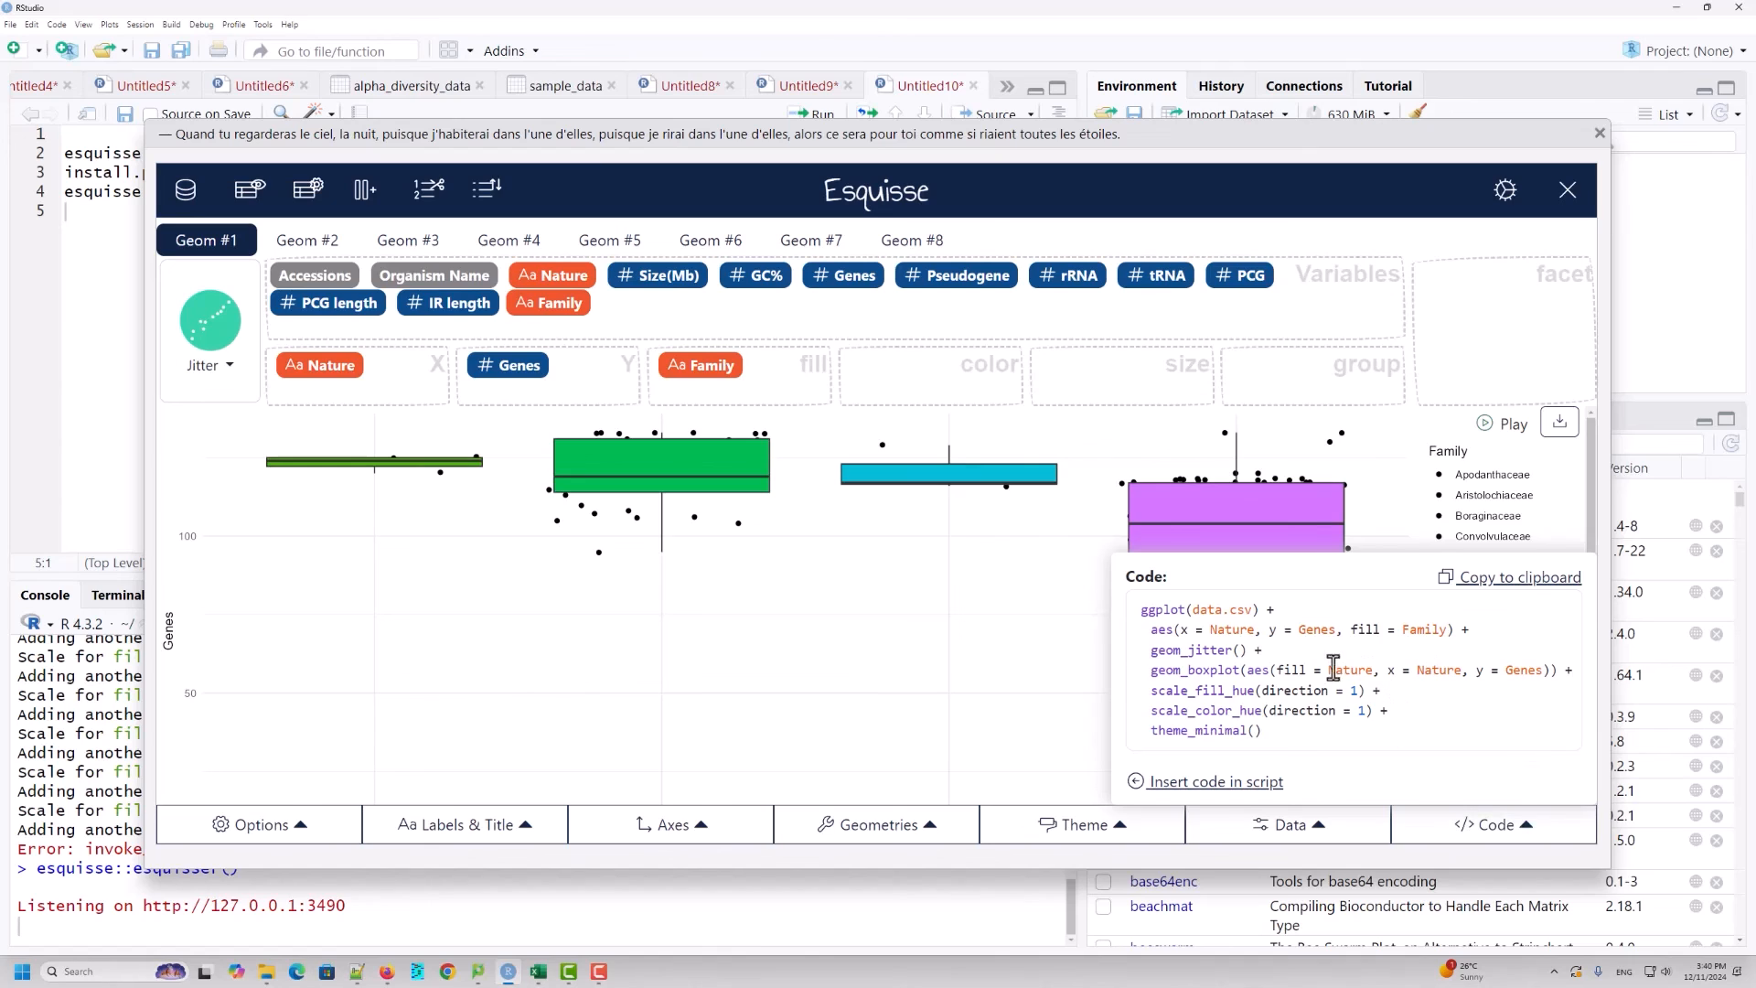
pyautogui.moveTo(1286, 737); pyautogui.dragTo(1133, 615)
pyautogui.hotkey('ctrl', 'c')
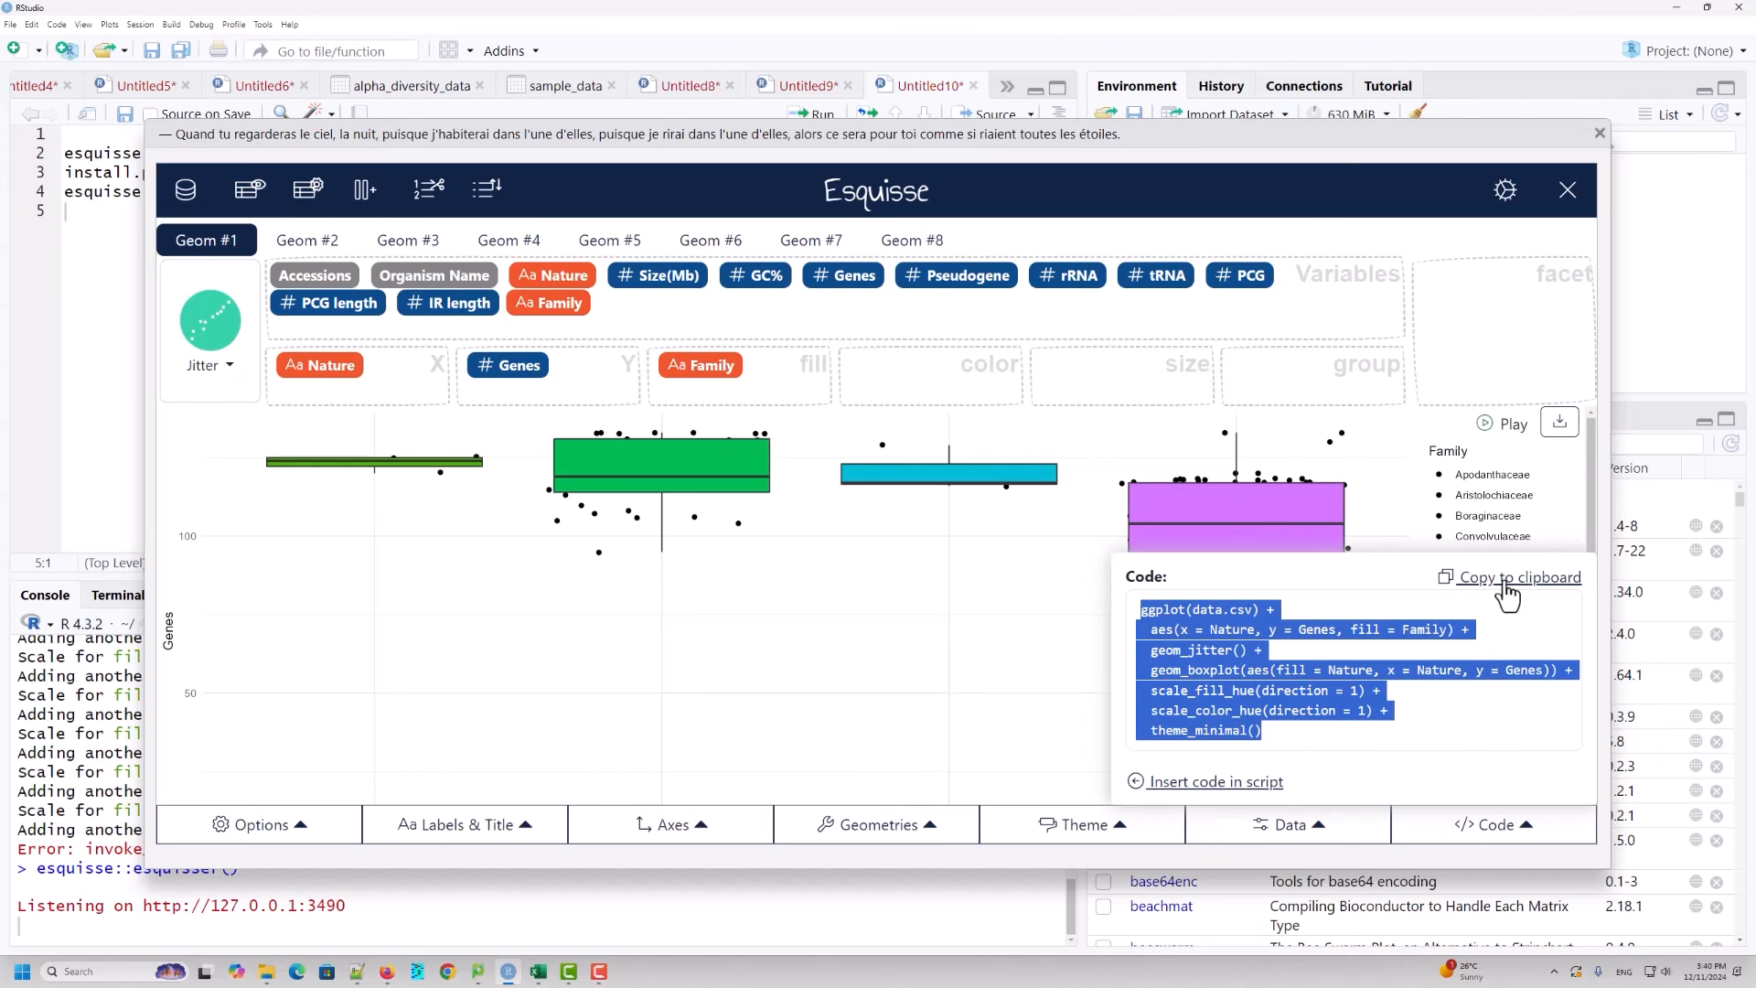
# Step: Close Esquisse and paste the copied ggplot code into the R script below esquisse::esquisser(), separated by two blank lines
pyautogui.click(1599, 135)
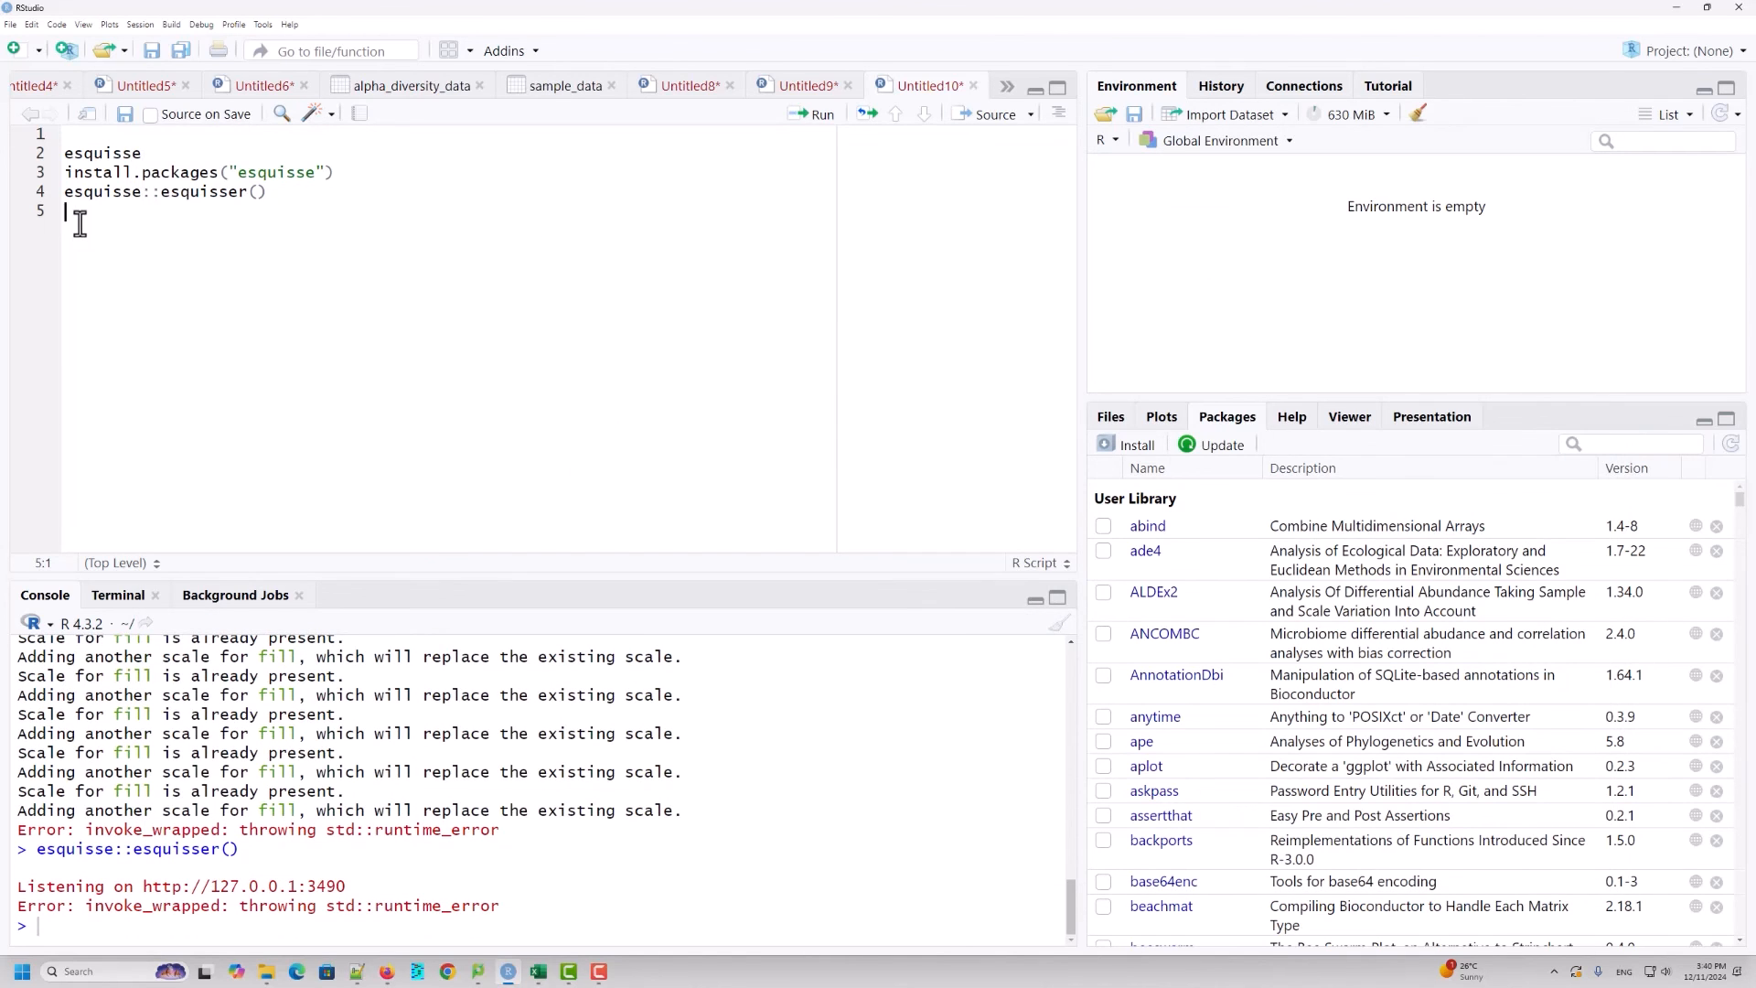
pyautogui.hotkey('ctrl', 'v')
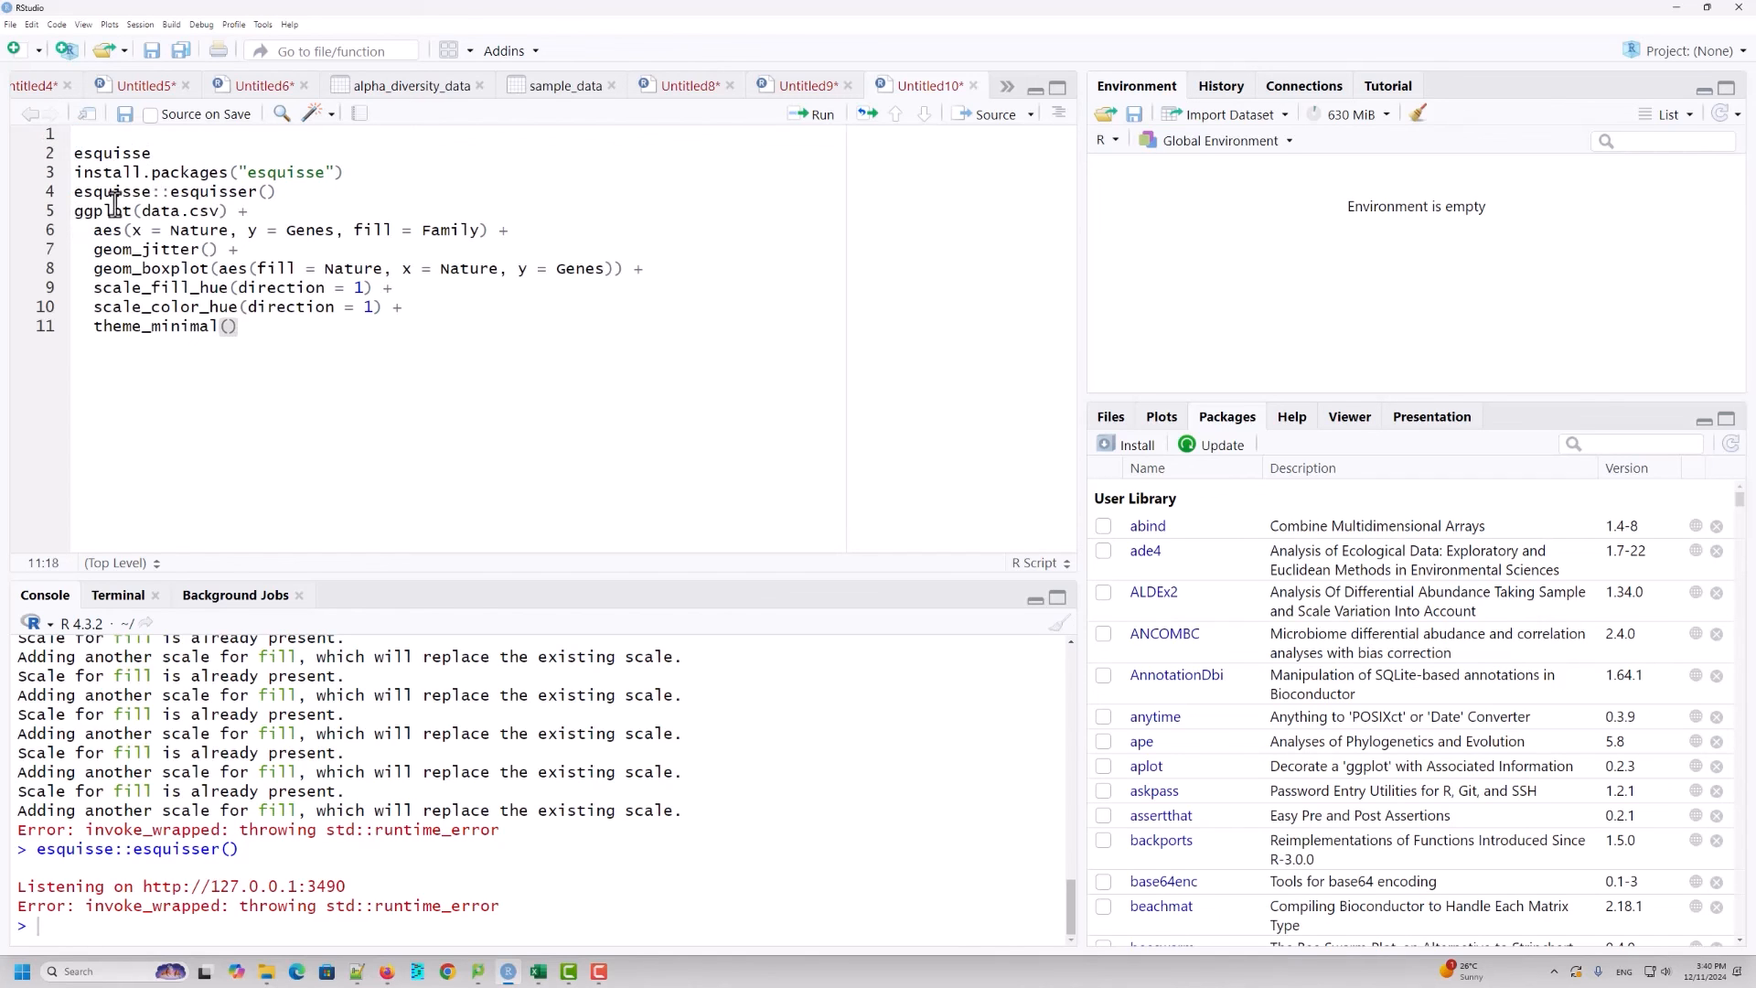
pyautogui.click(74, 214)
pyautogui.press('Return')
pyautogui.press('Return')
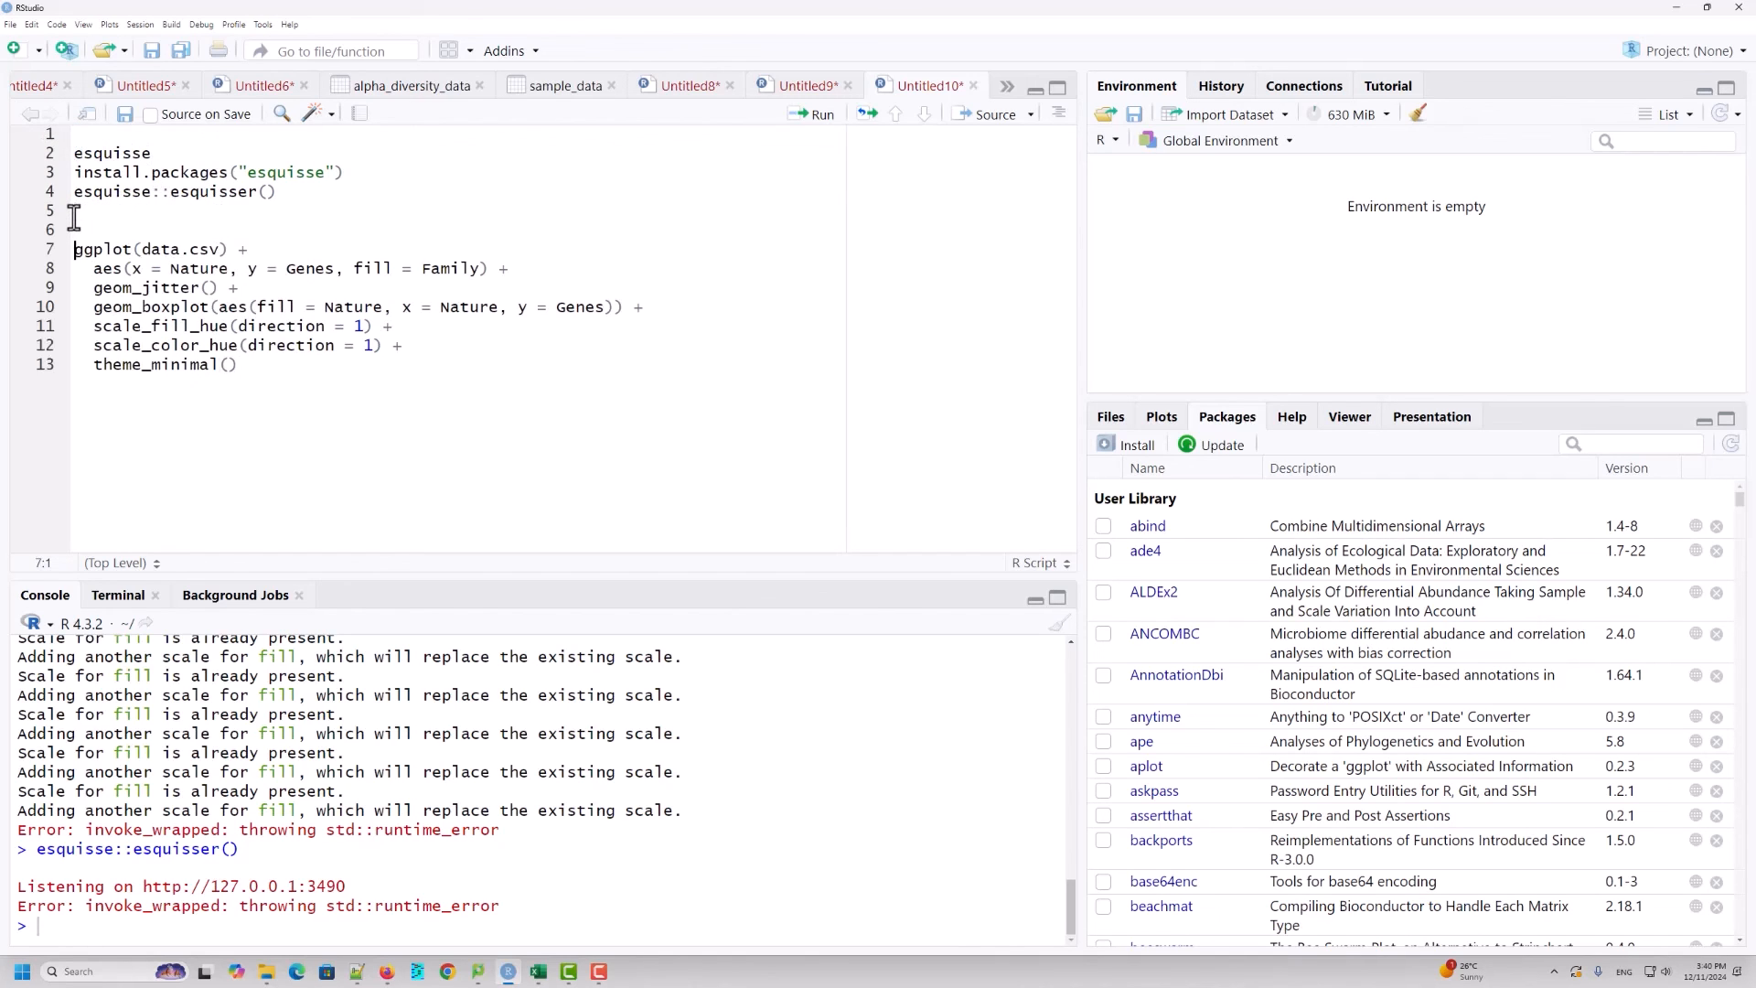
pyautogui.click(384, 421)
pyautogui.click(1261, 118)
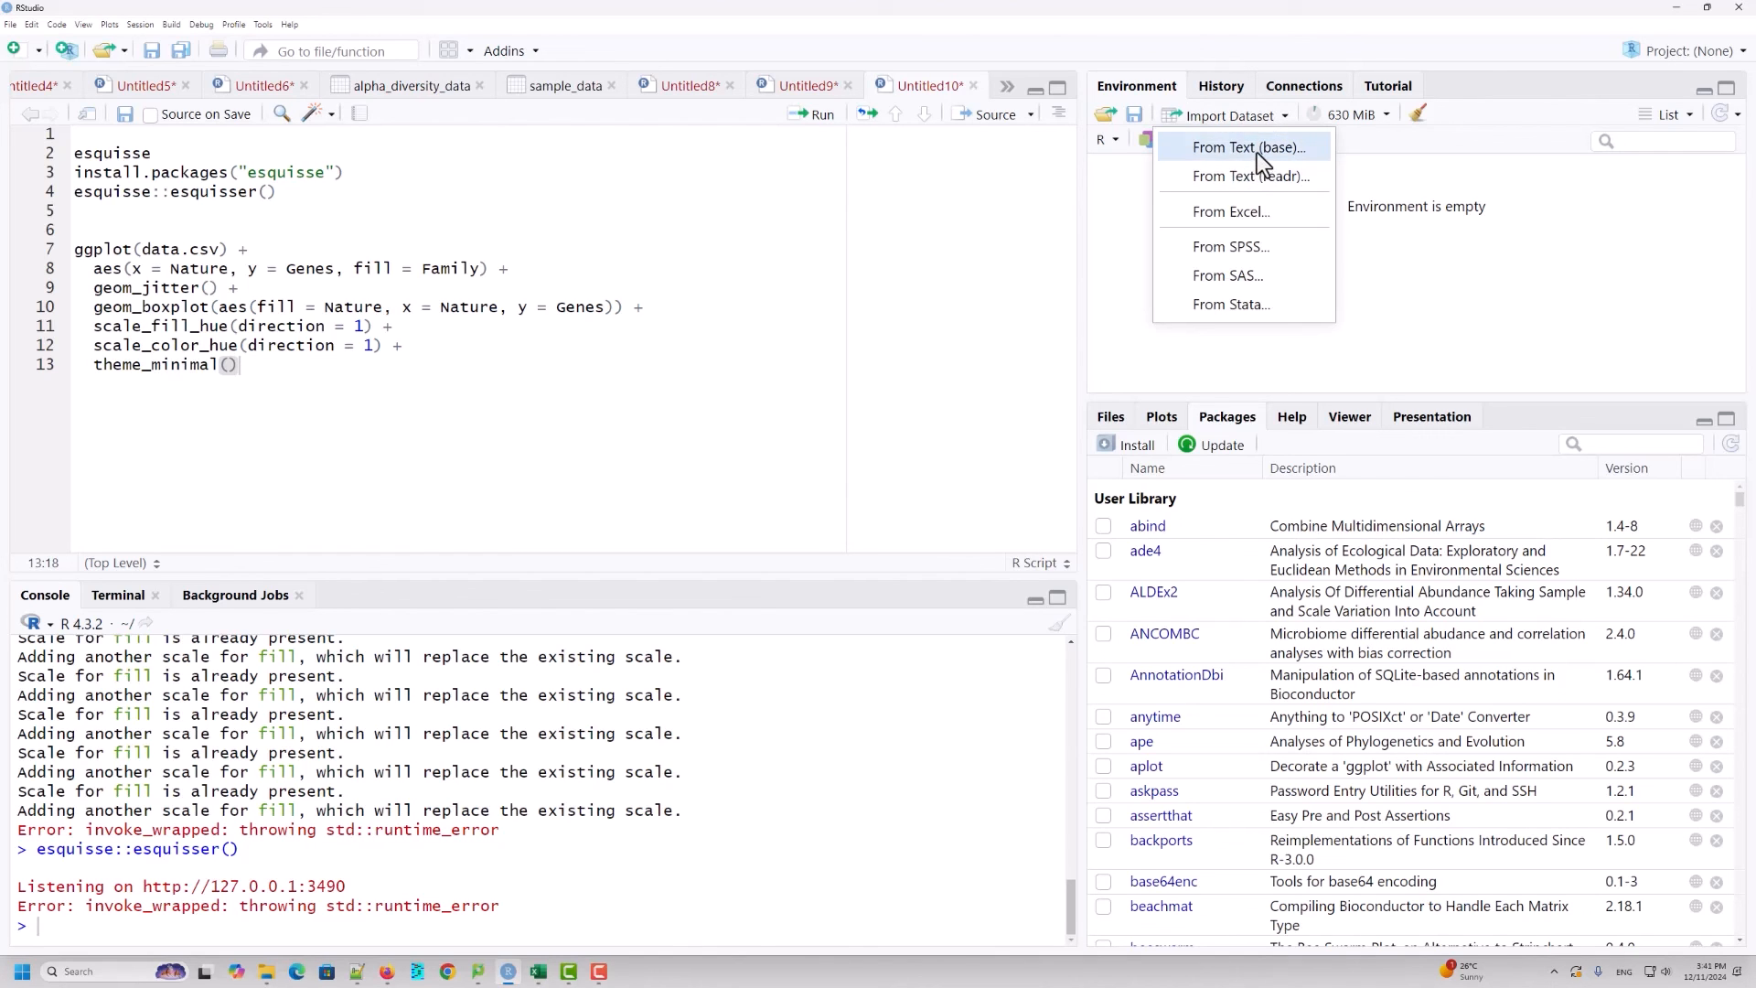
pyautogui.click(1257, 151)
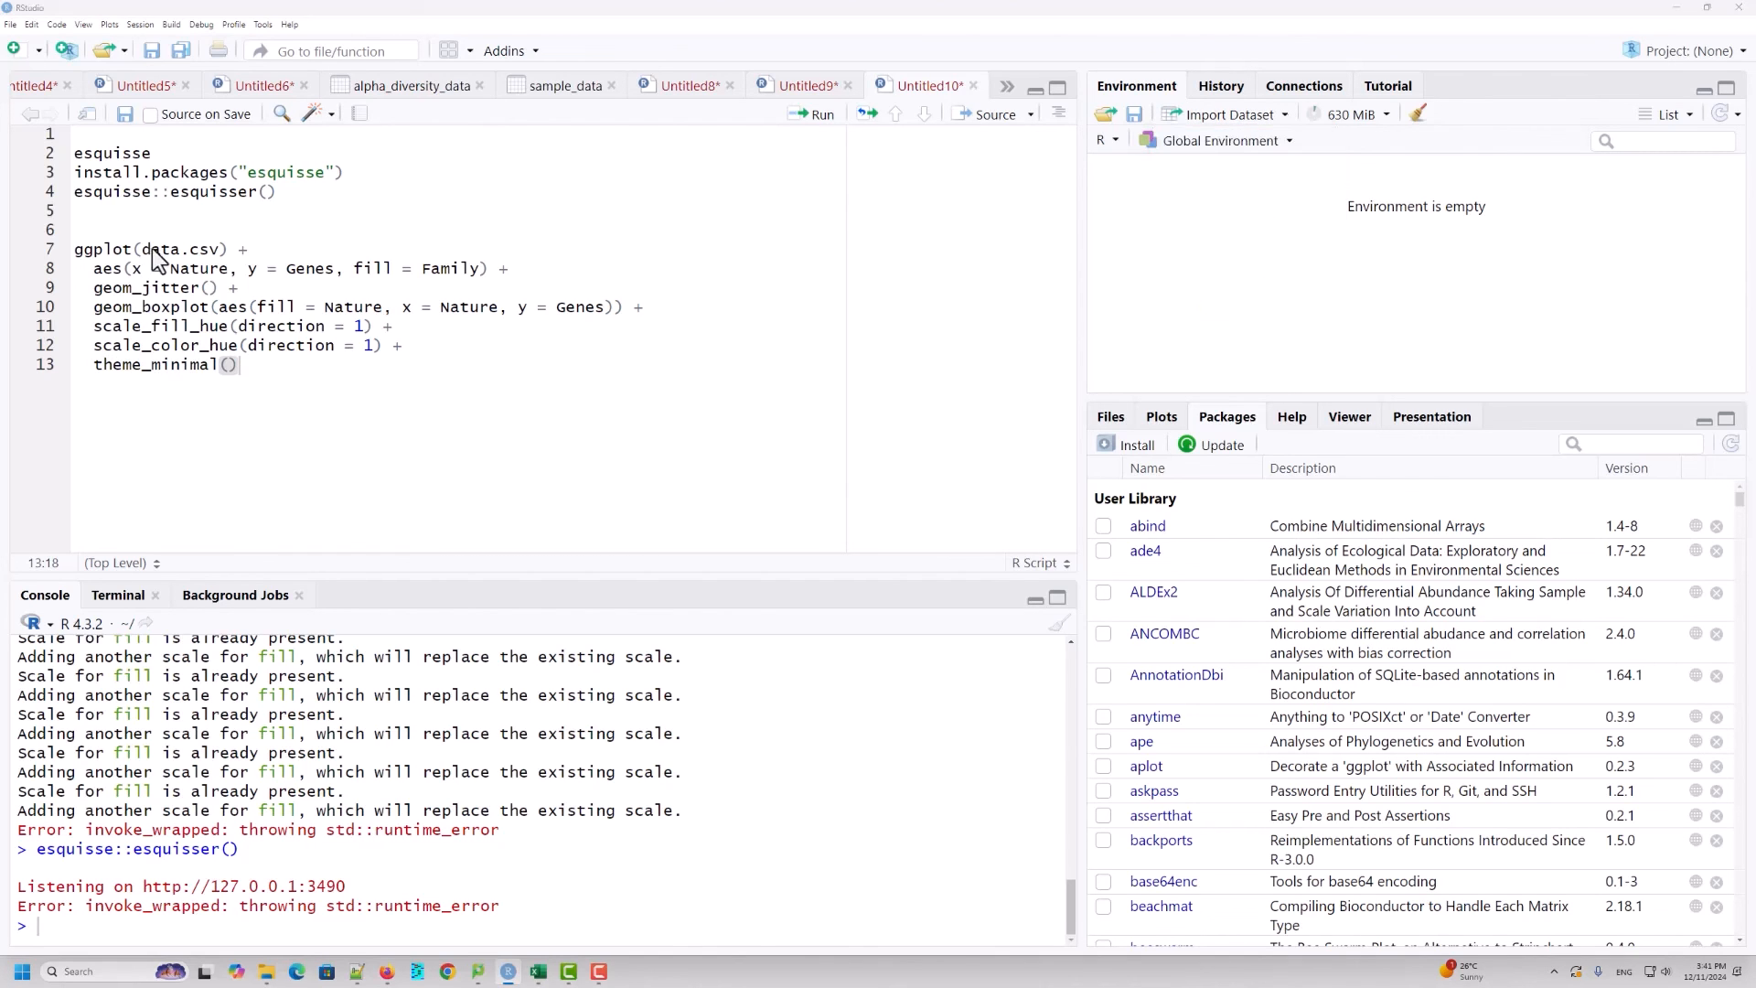
pyautogui.click(1527, 594)
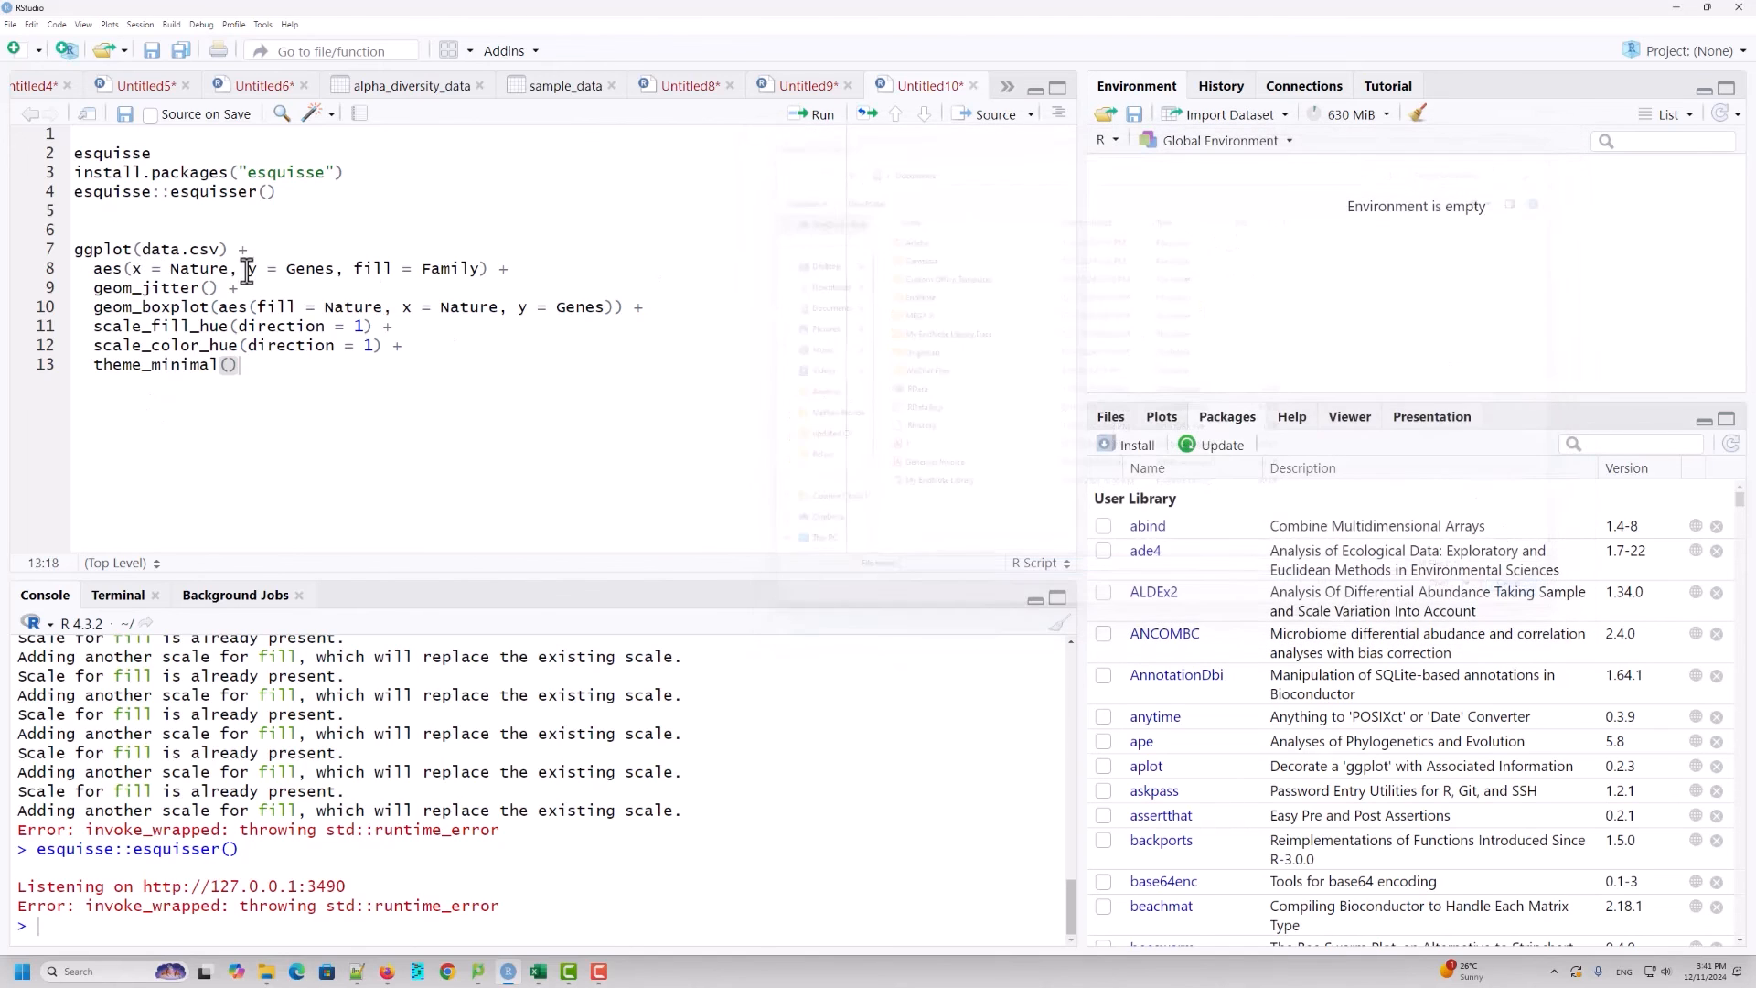
# Step: Start a base text dataset import and choose the data file in the Desktop's Rclass folder
pyautogui.moveTo(143, 249); pyautogui.dragTo(218, 248)
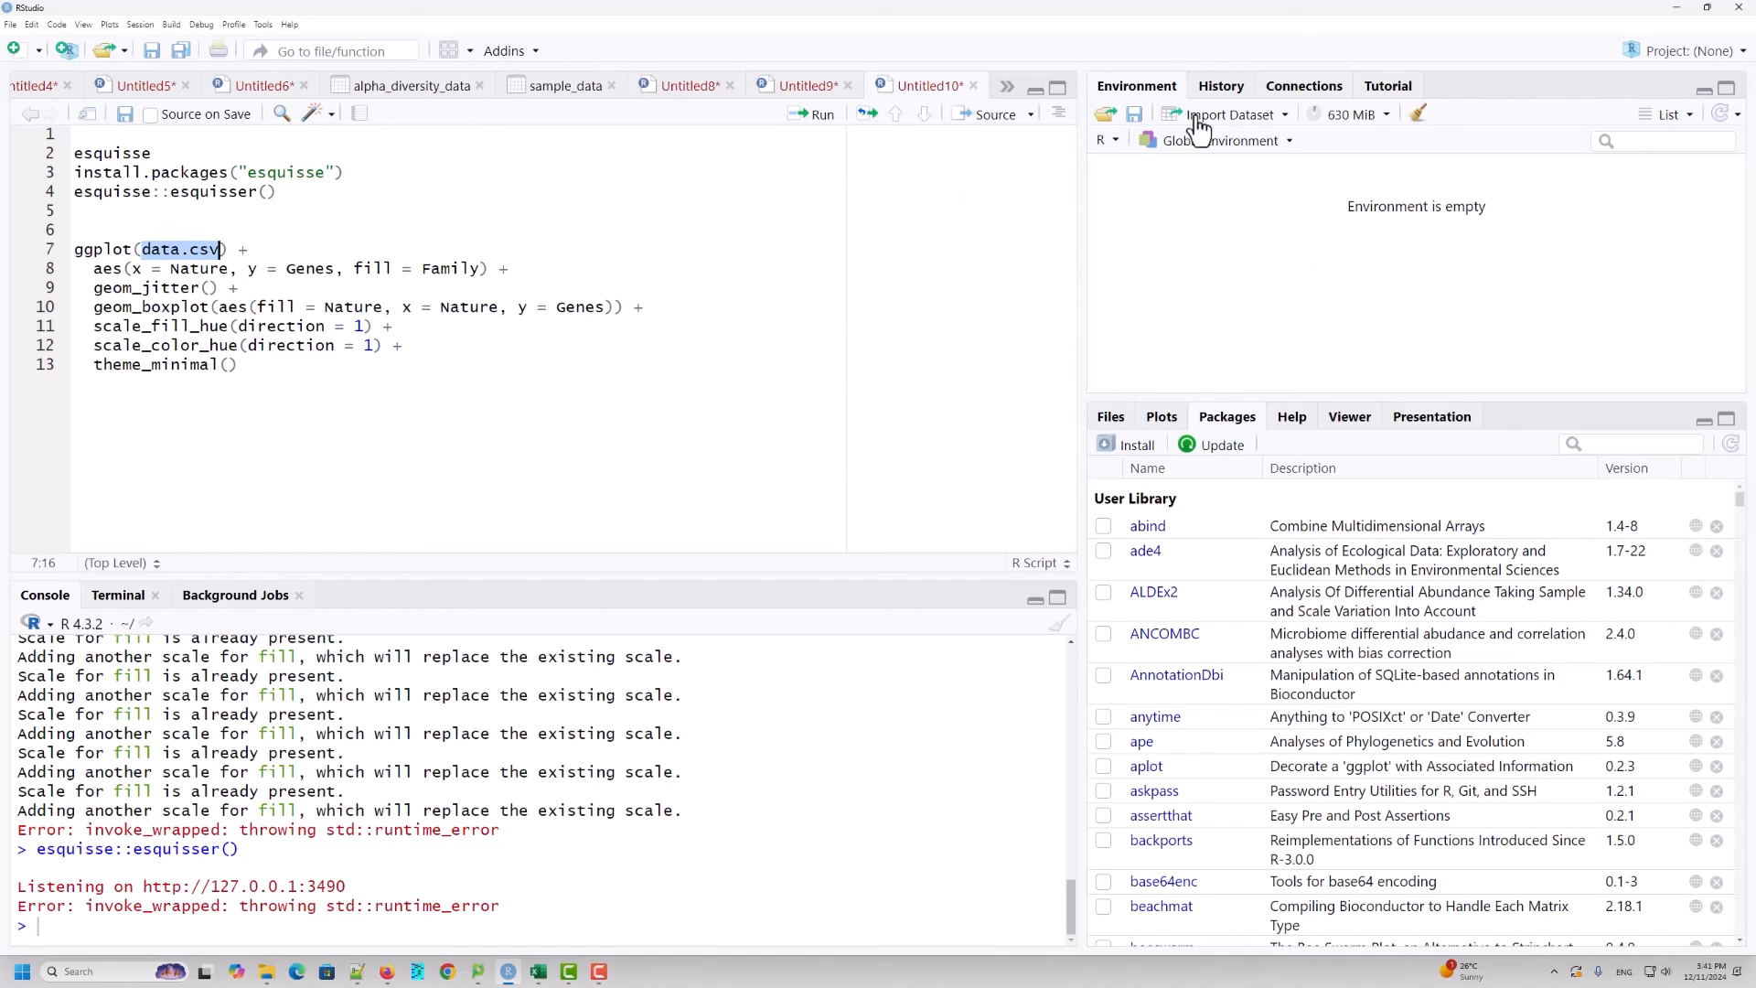
pyautogui.click(1256, 128)
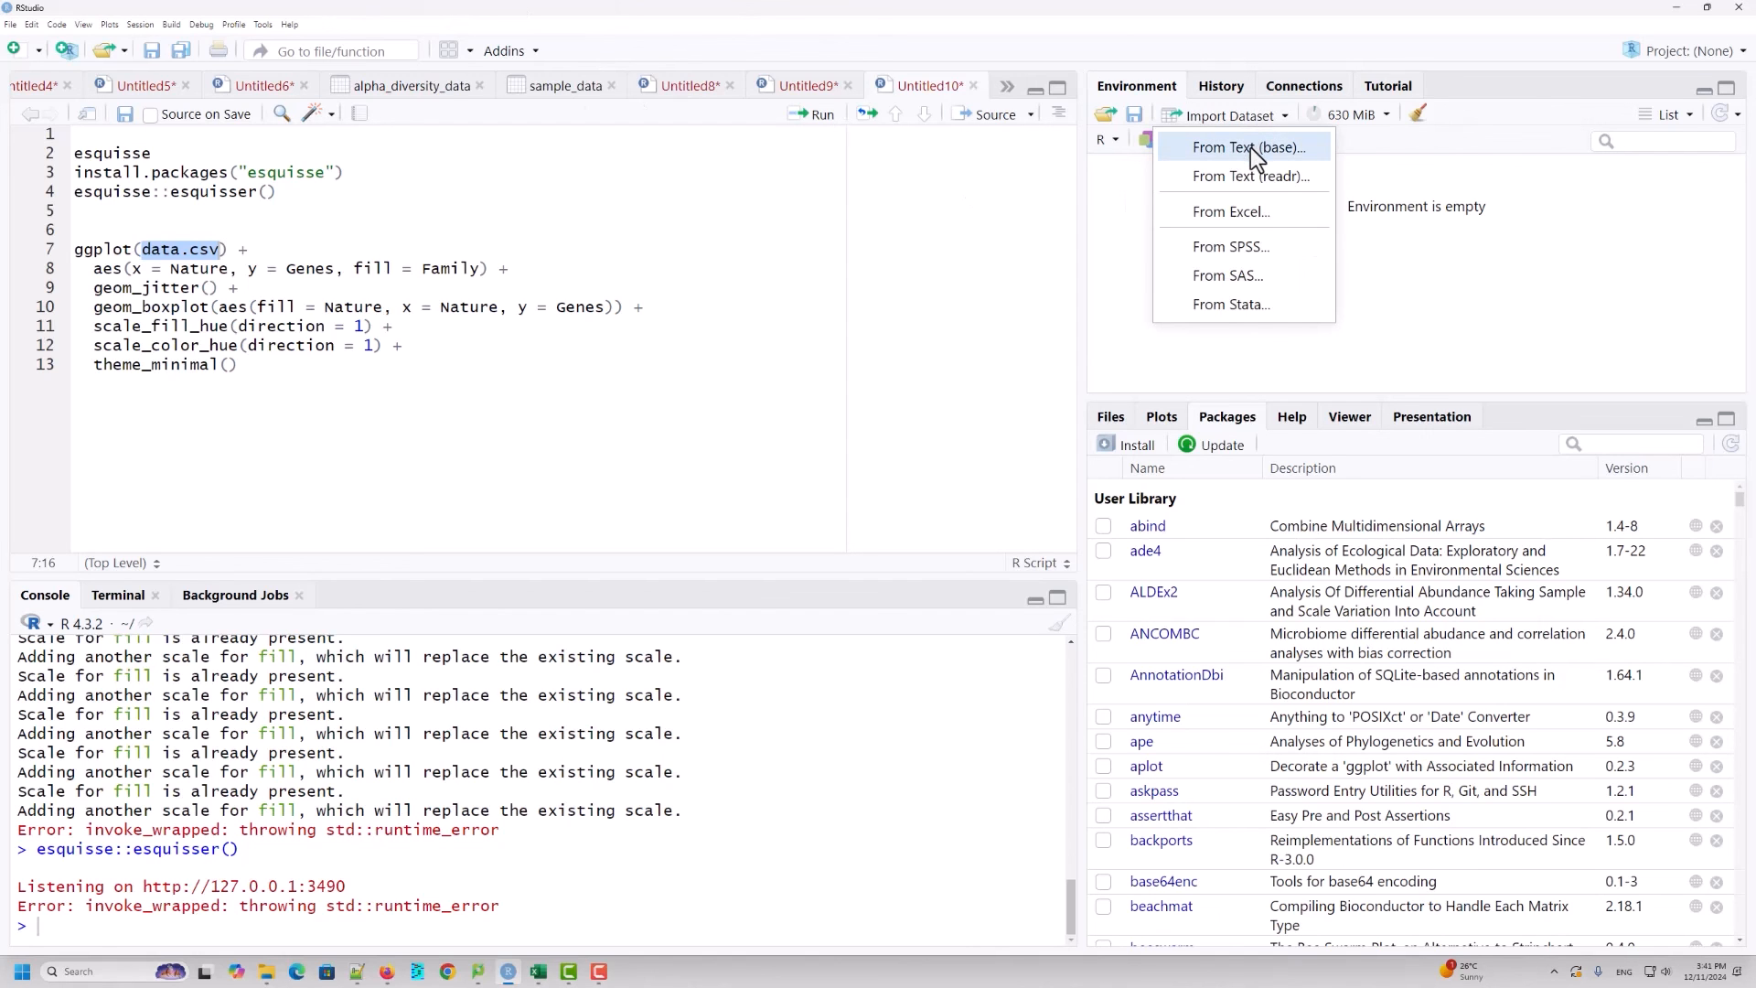
pyautogui.click(1250, 146)
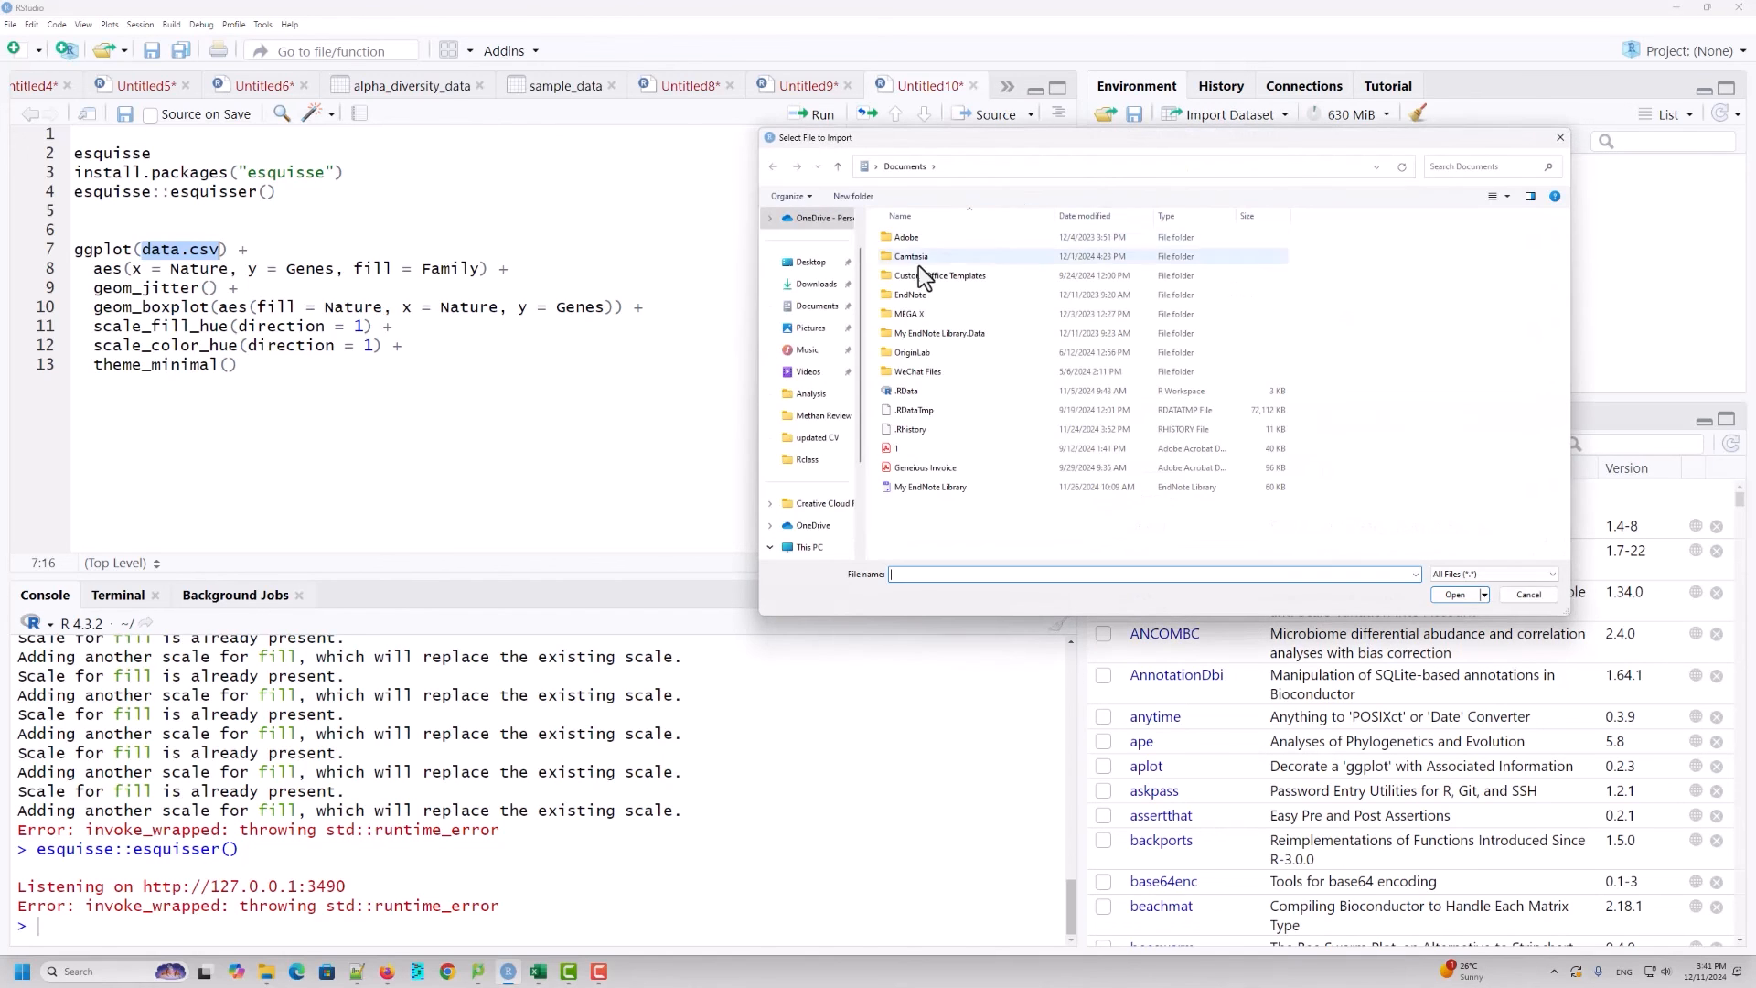
pyautogui.click(811, 263)
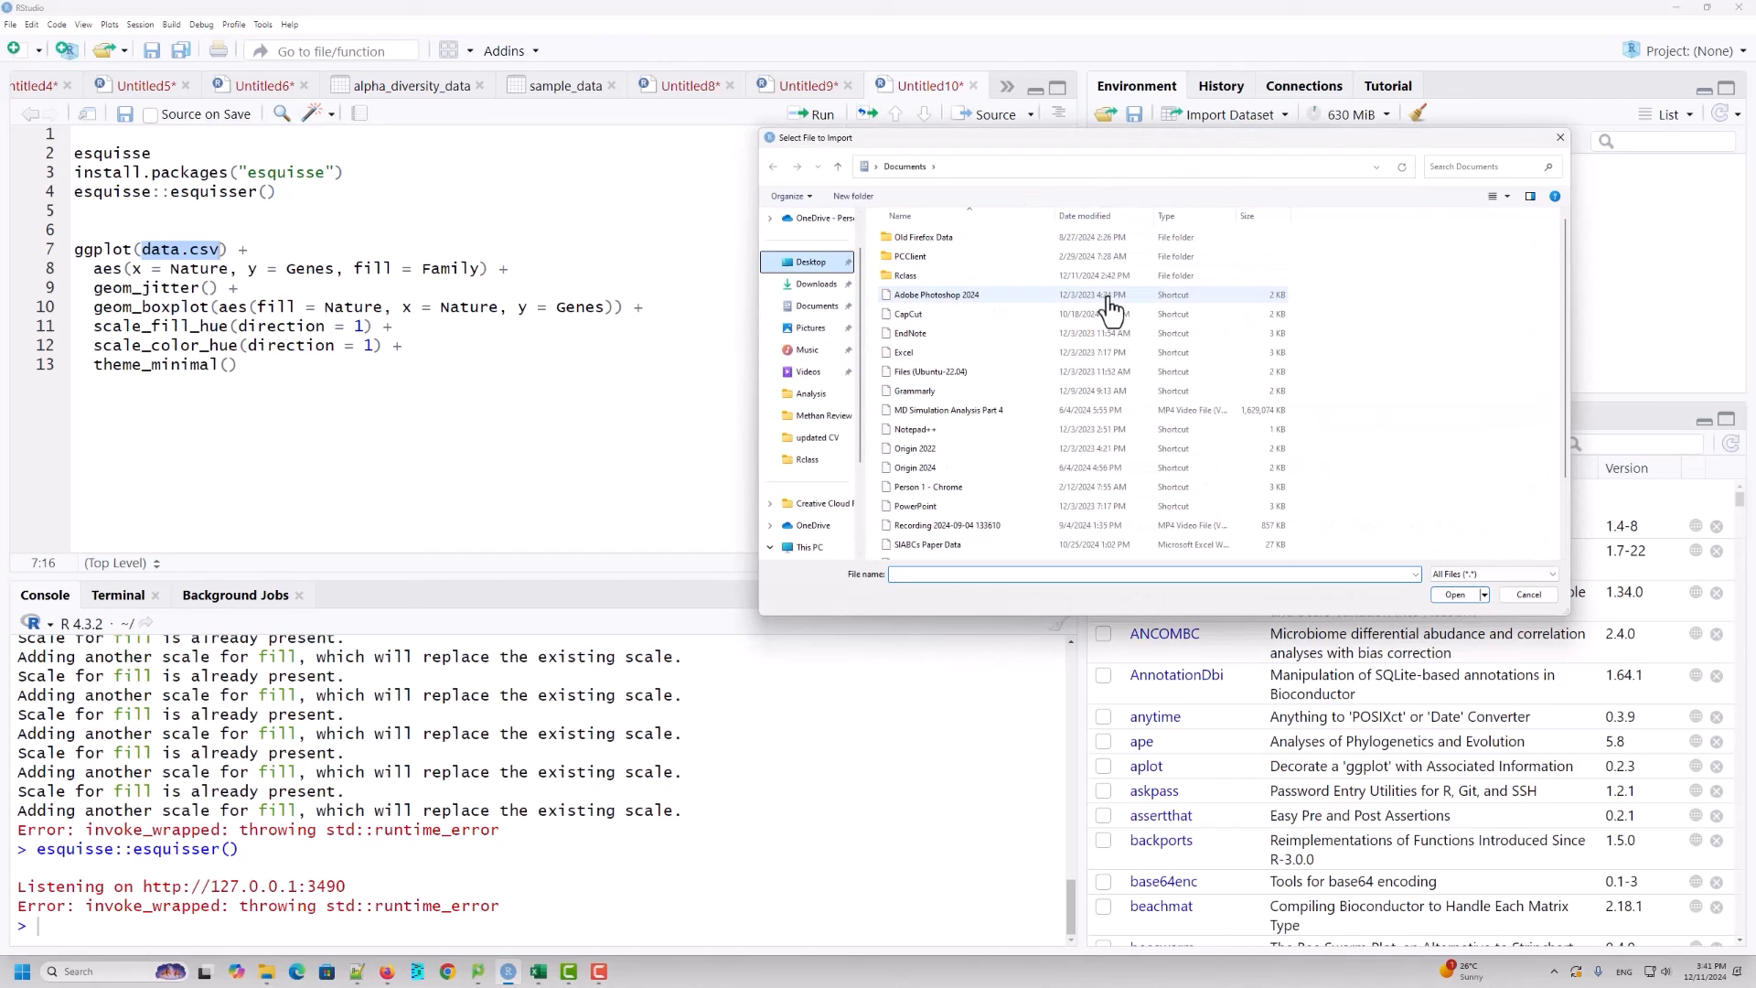
pyautogui.doubleClick(910, 277)
pyautogui.doubleClick(919, 241)
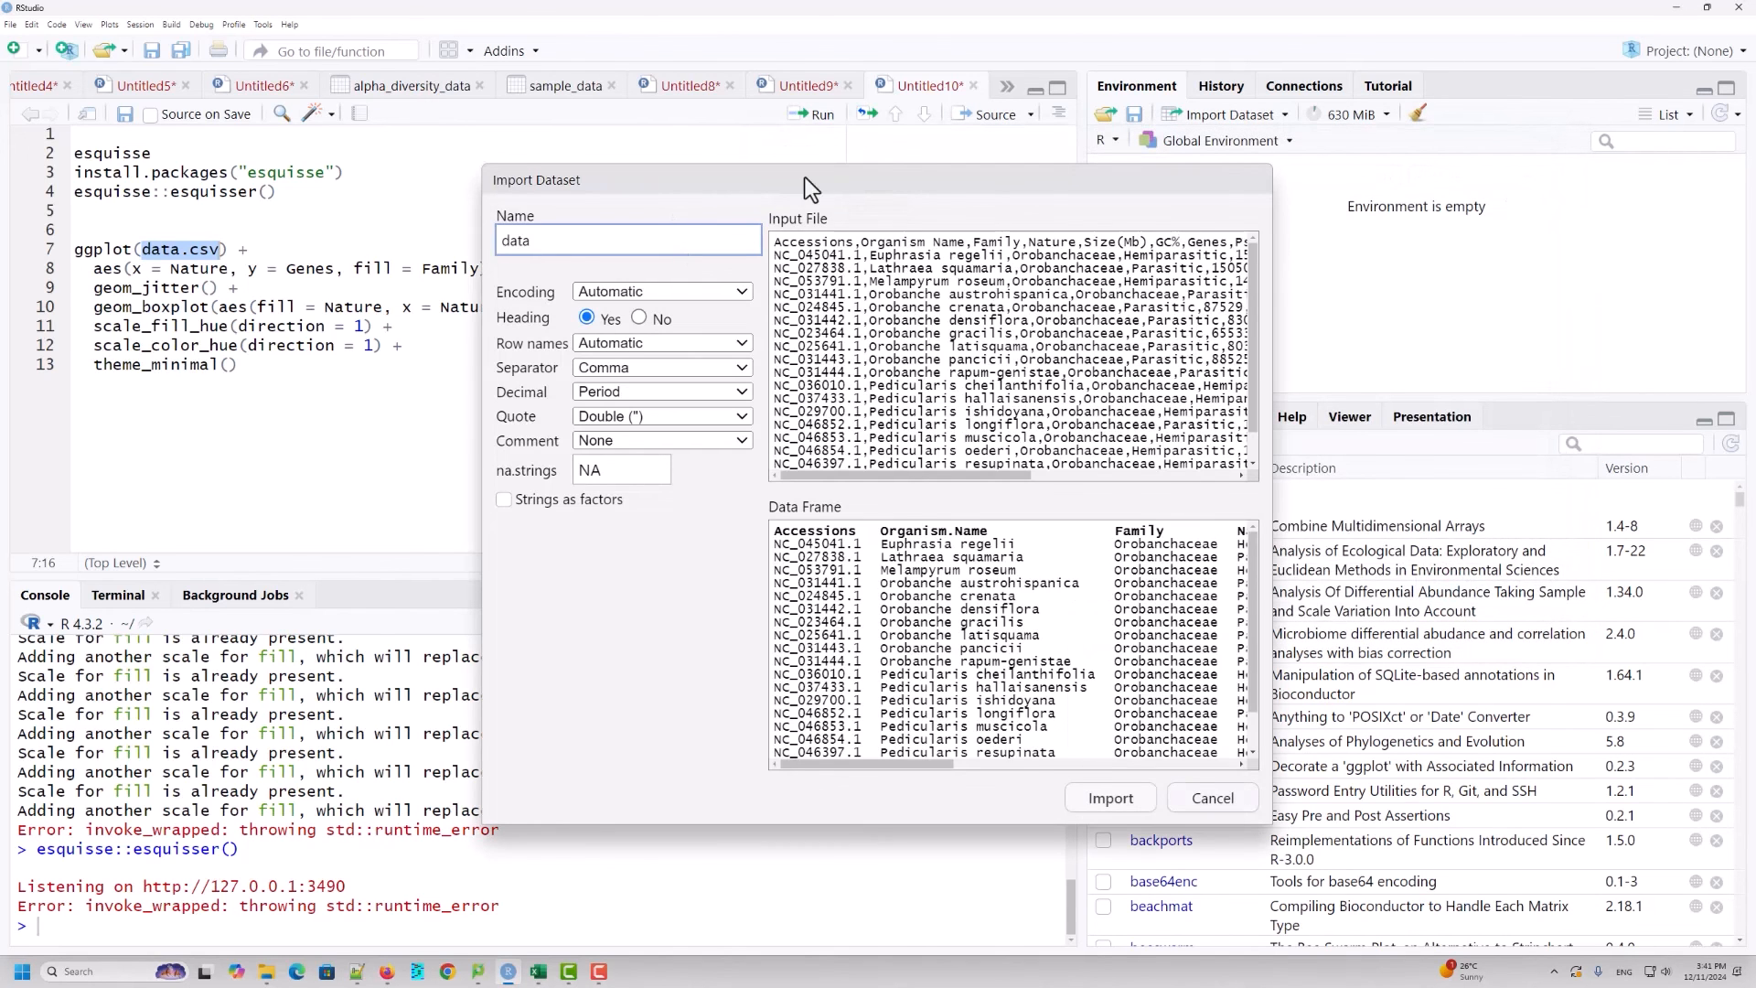
# Step: Import the dataset as data with the first column as row names, and close its table view
pyautogui.moveTo(811, 187); pyautogui.dragTo(974, 177)
pyautogui.click(788, 344)
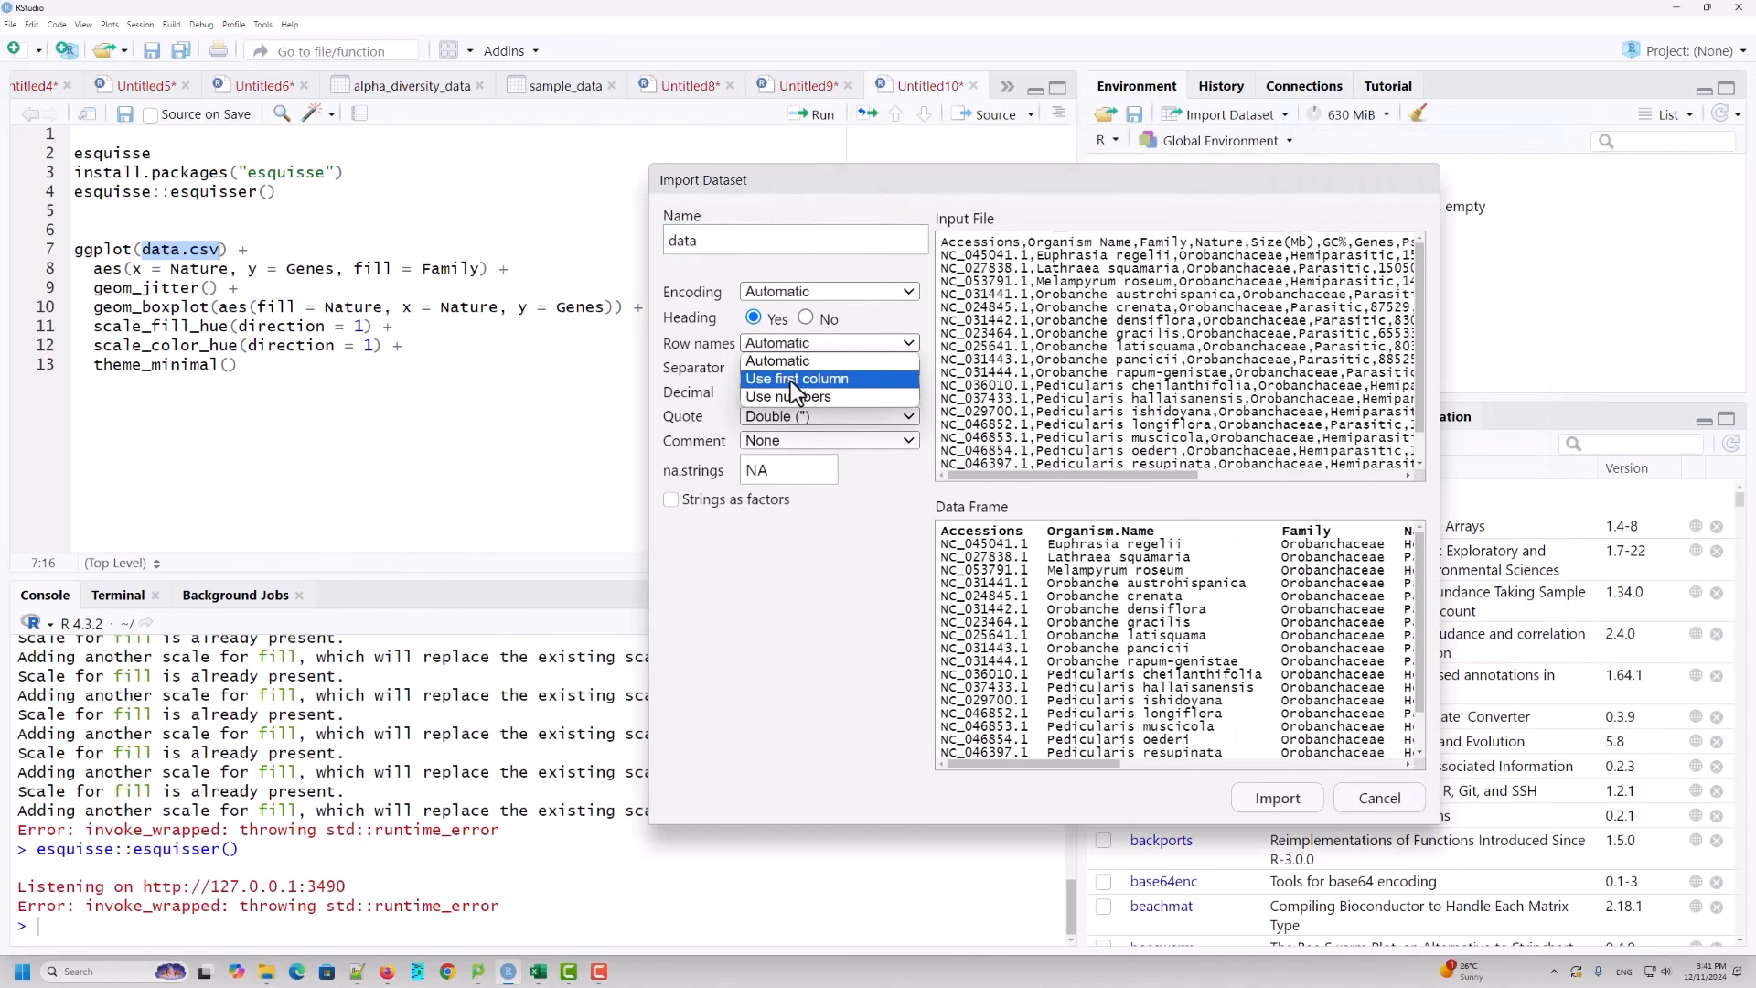
pyautogui.click(791, 381)
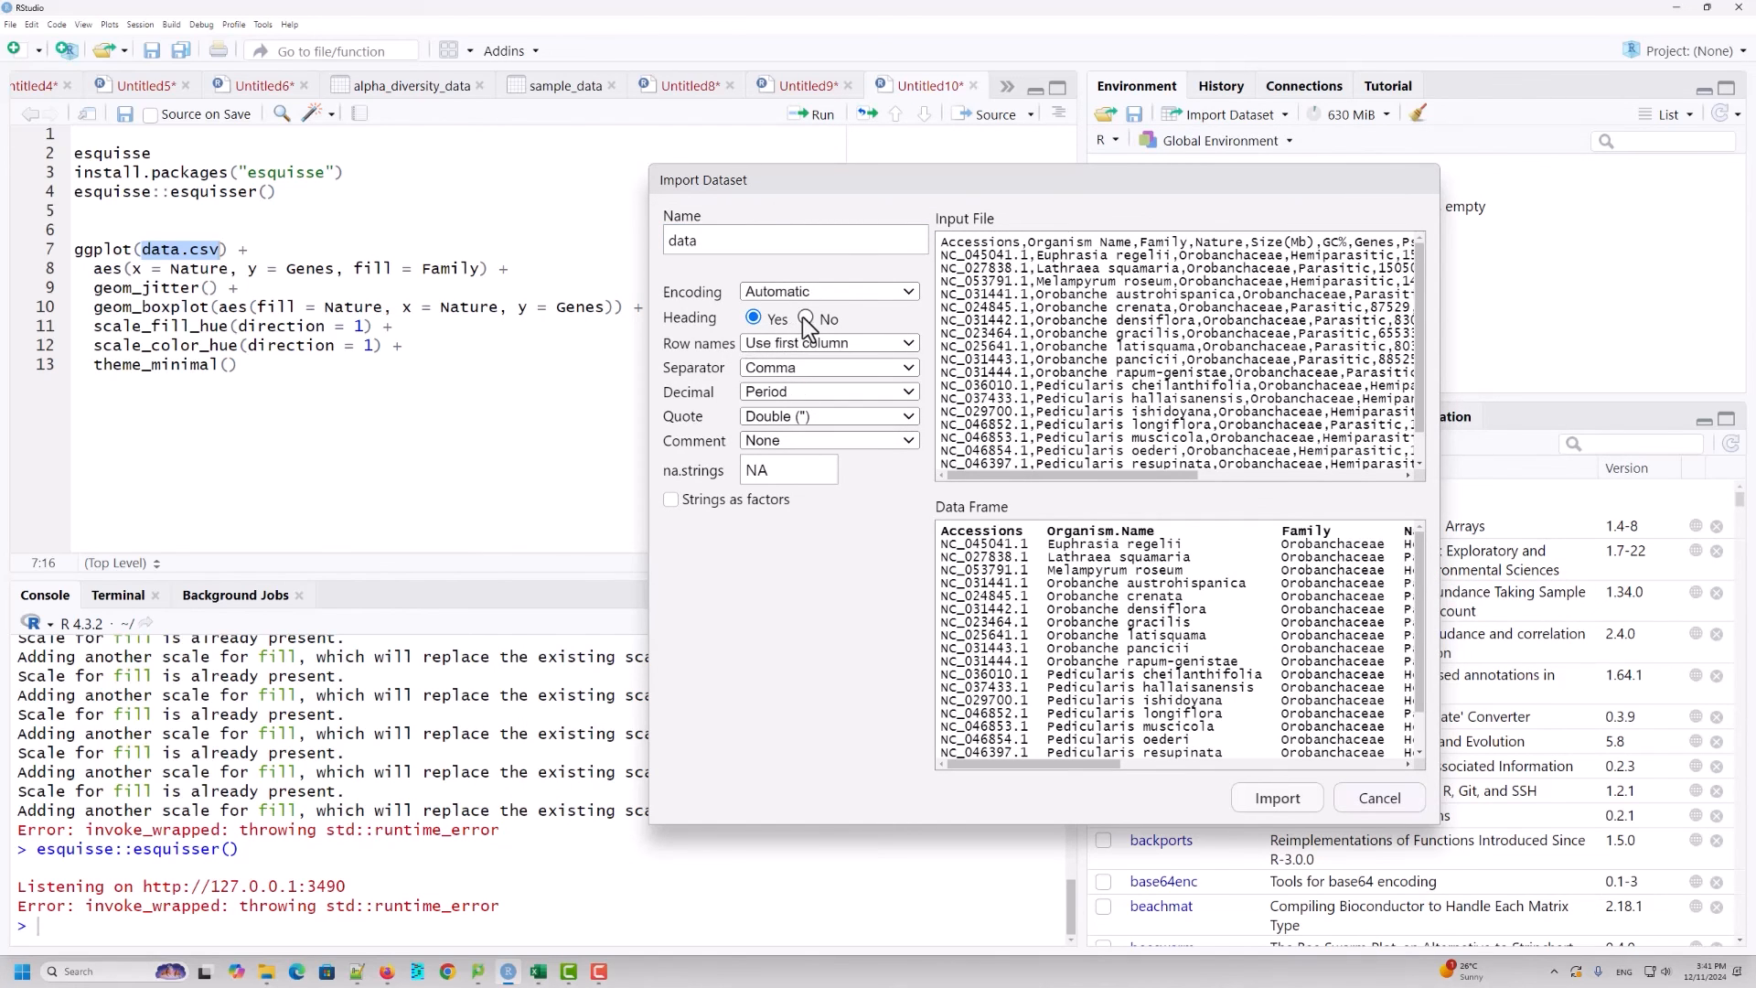
pyautogui.click(1285, 801)
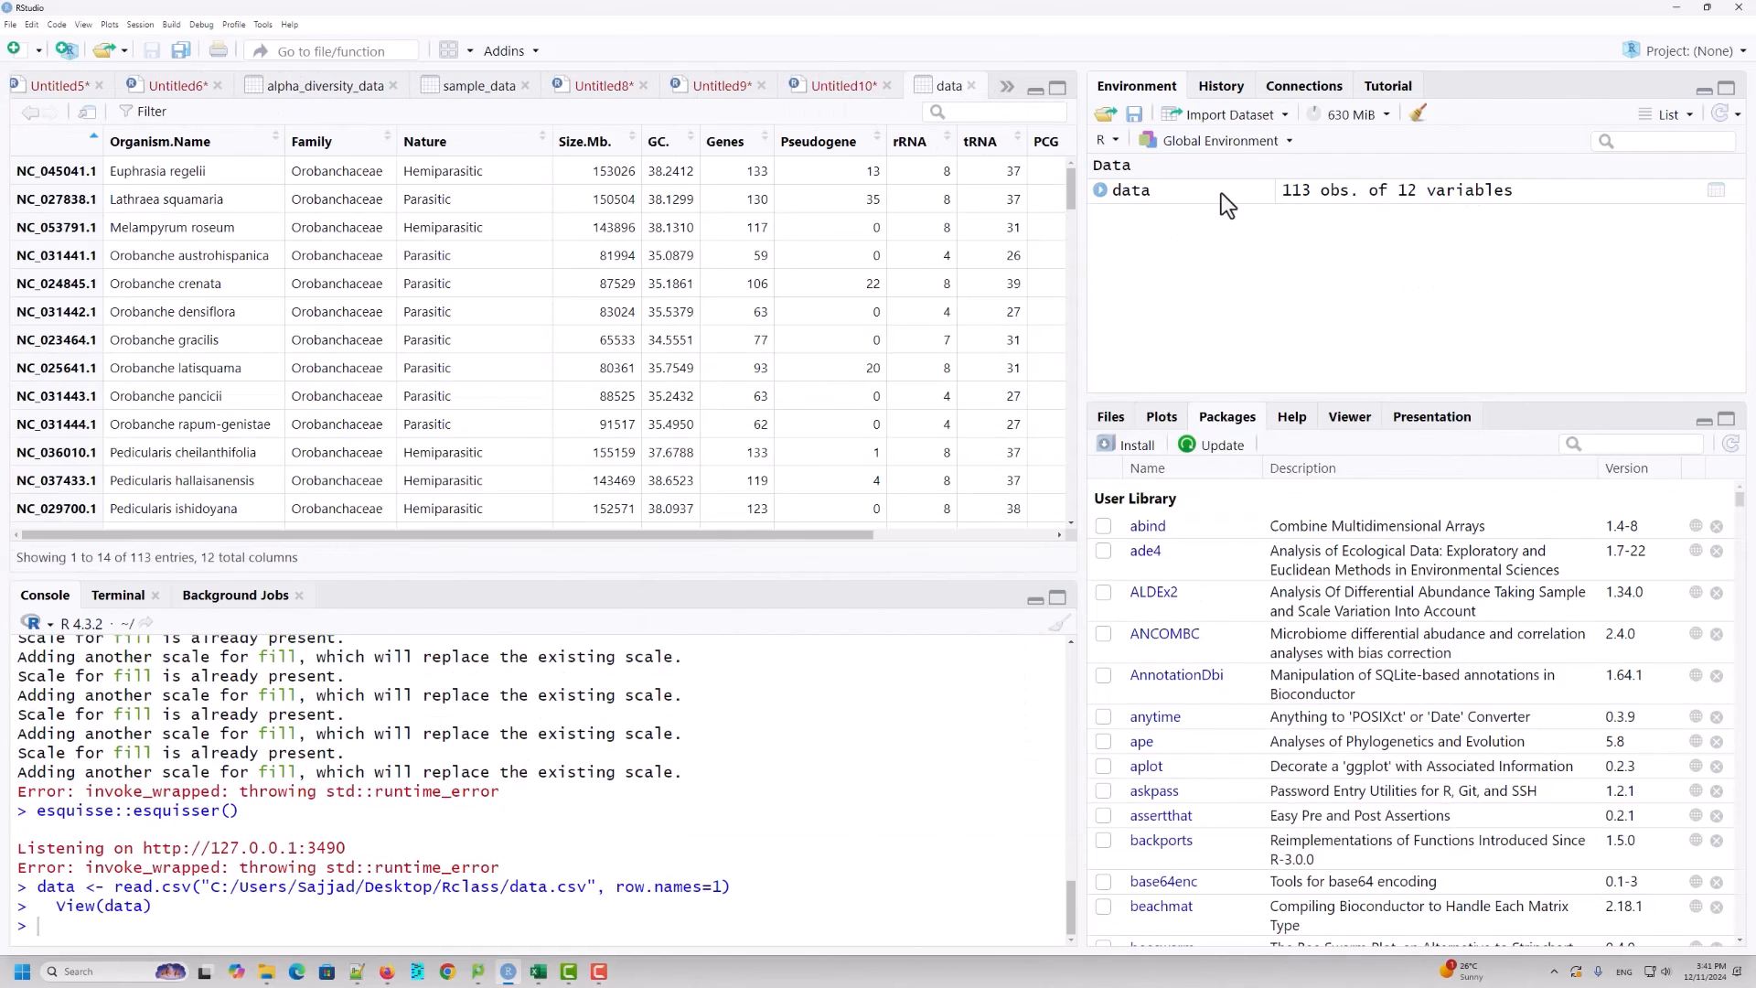
pyautogui.click(972, 85)
# Step: Try to run the whole ggplot code block on lines 7 to 13 of the script
pyautogui.click(73, 253)
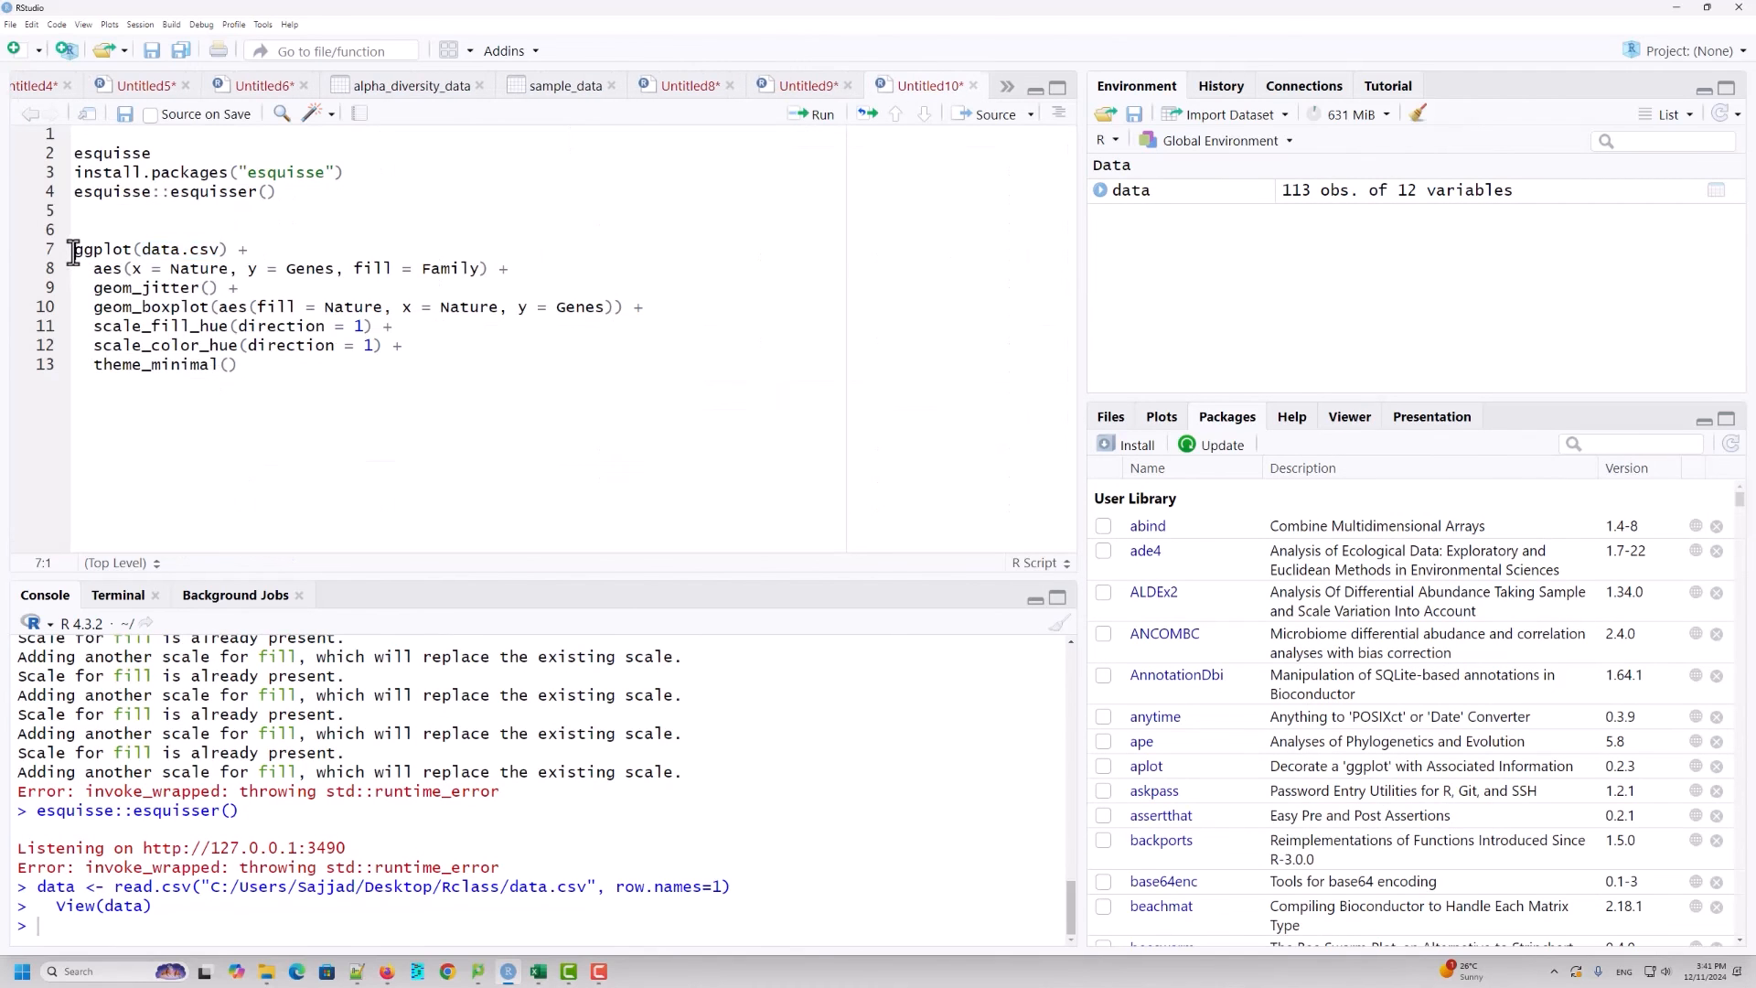
pyautogui.moveTo(73, 252); pyautogui.dragTo(239, 366)
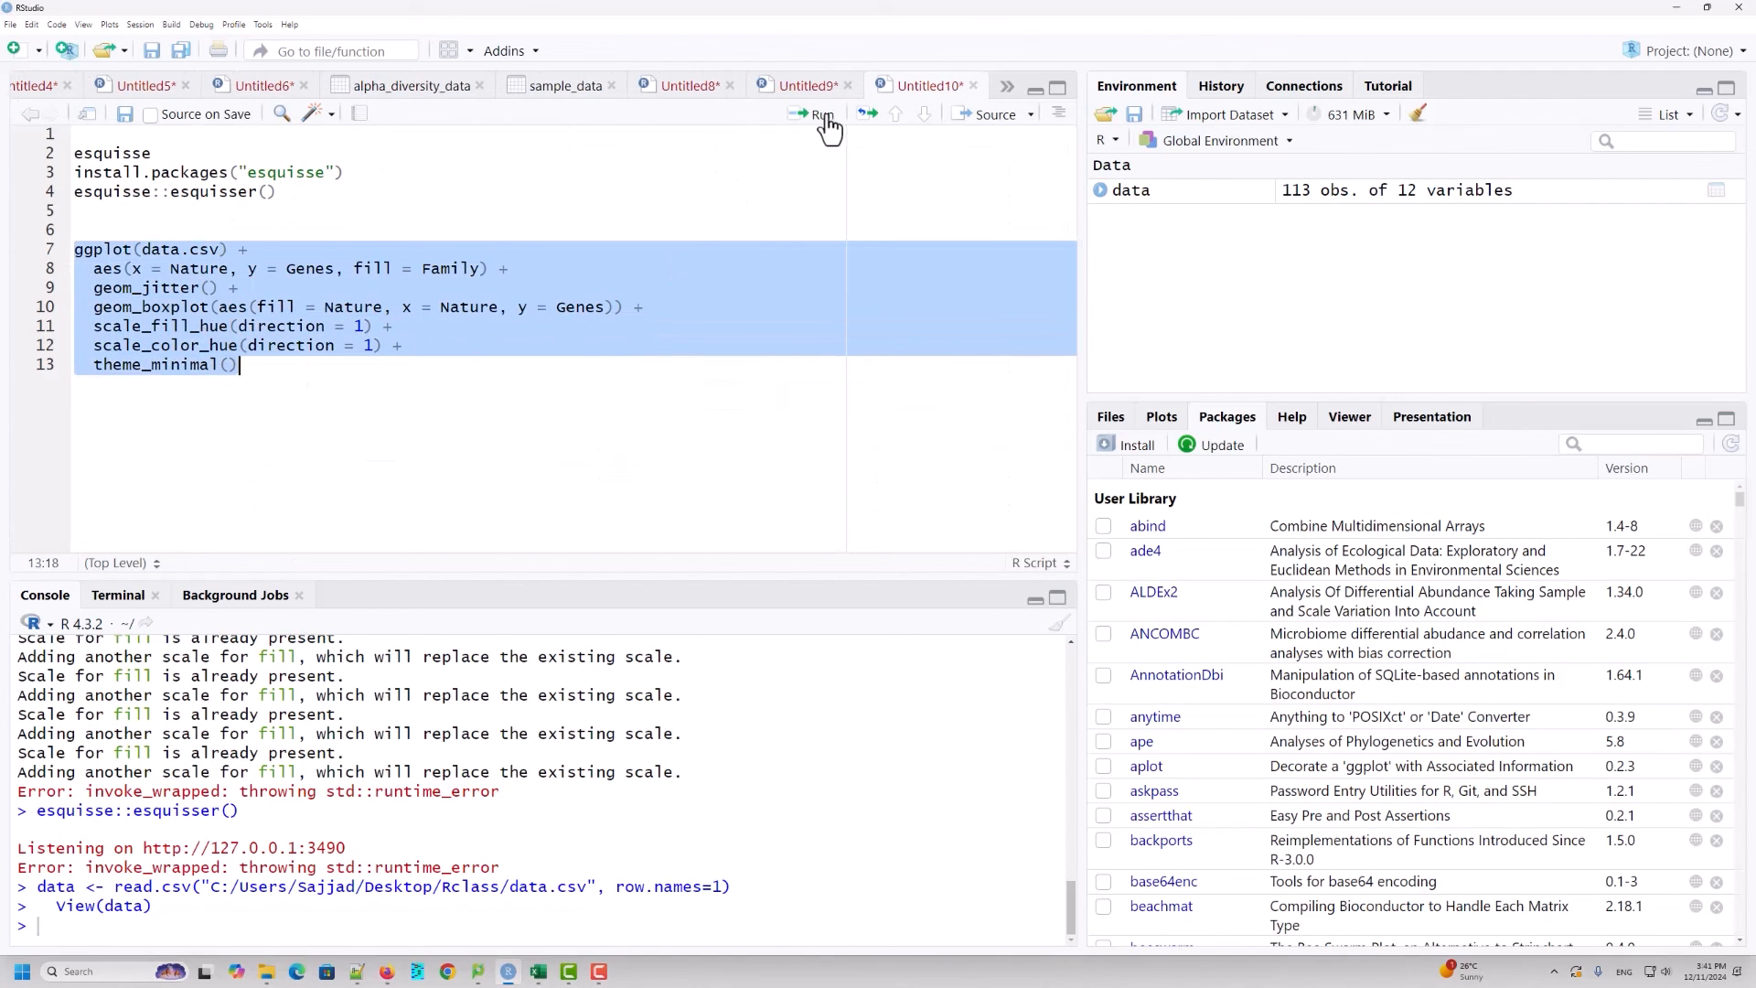
pyautogui.click(821, 116)
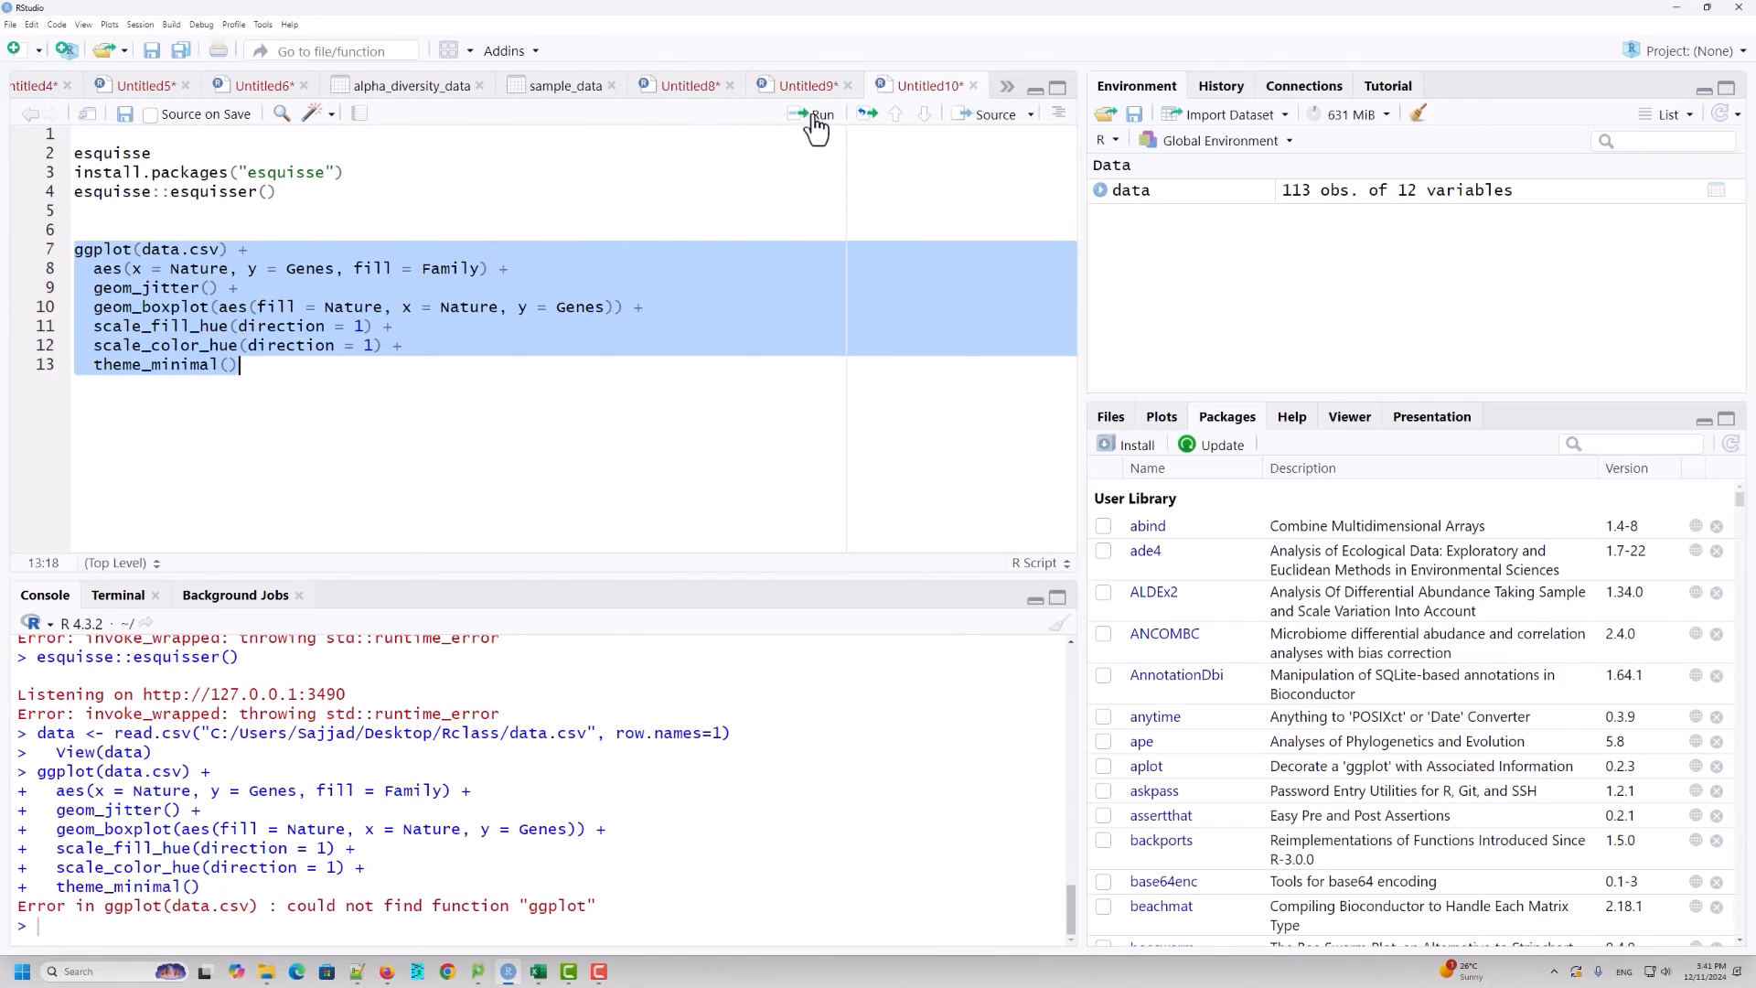
pyautogui.moveTo(593, 910); pyautogui.dragTo(286, 914)
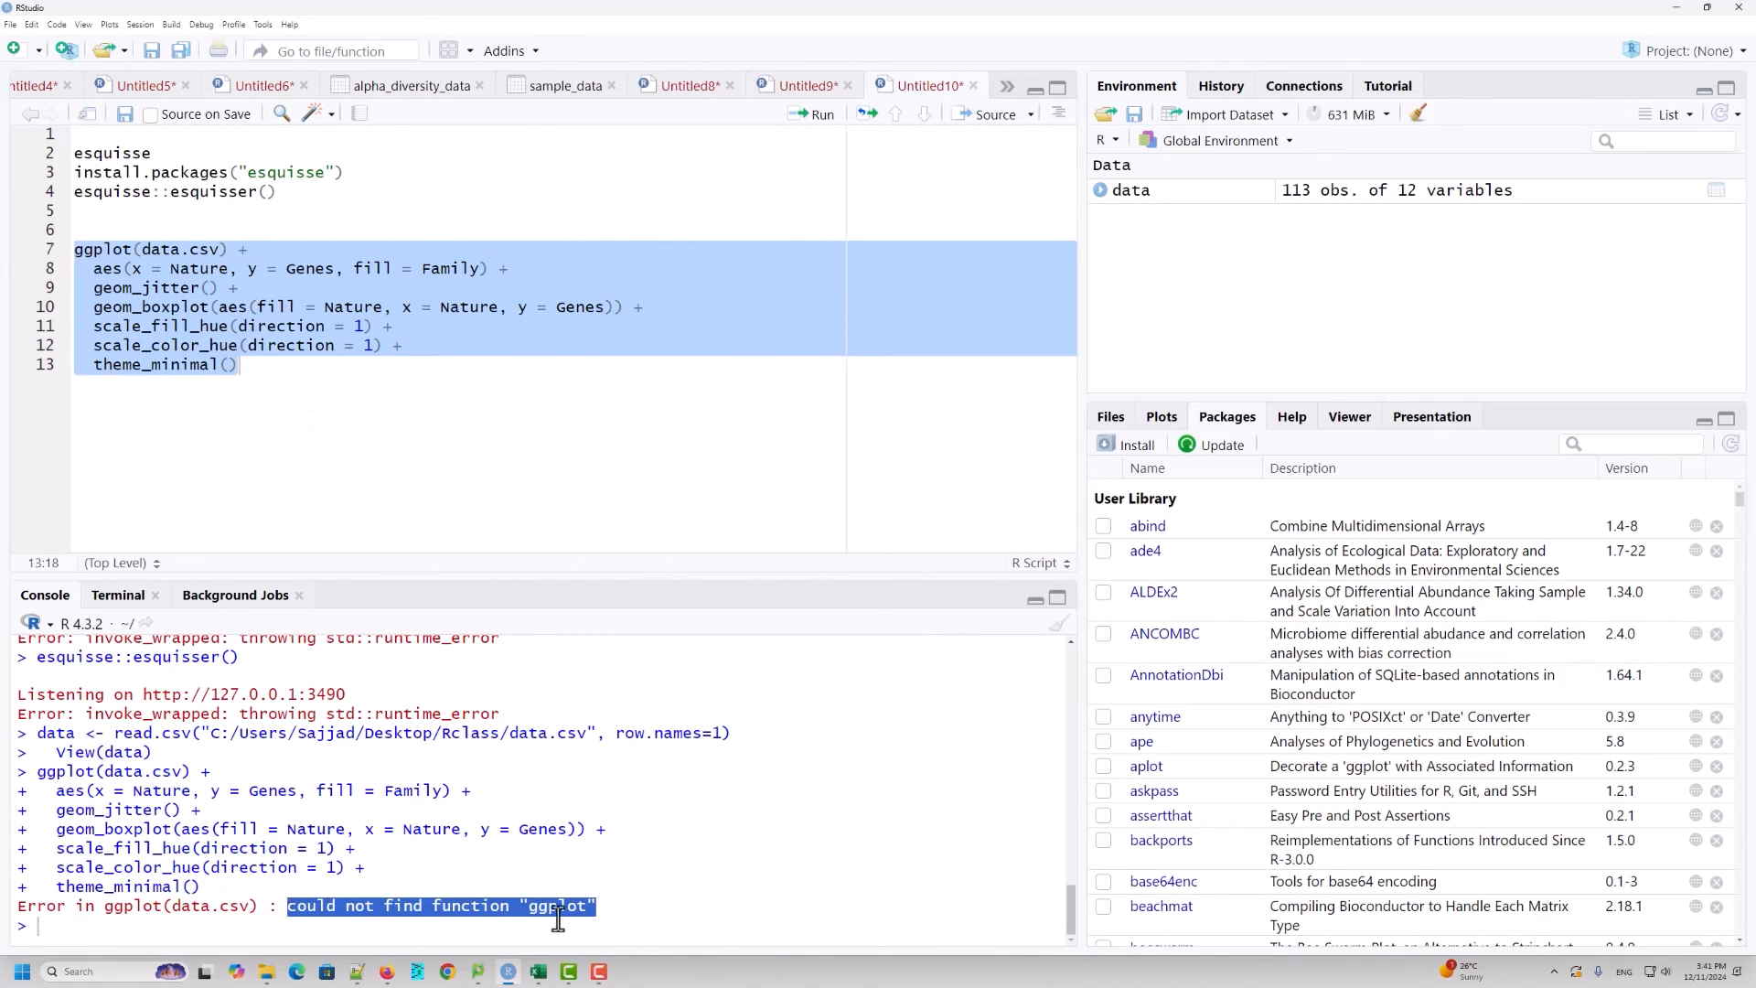
pyautogui.click(633, 915)
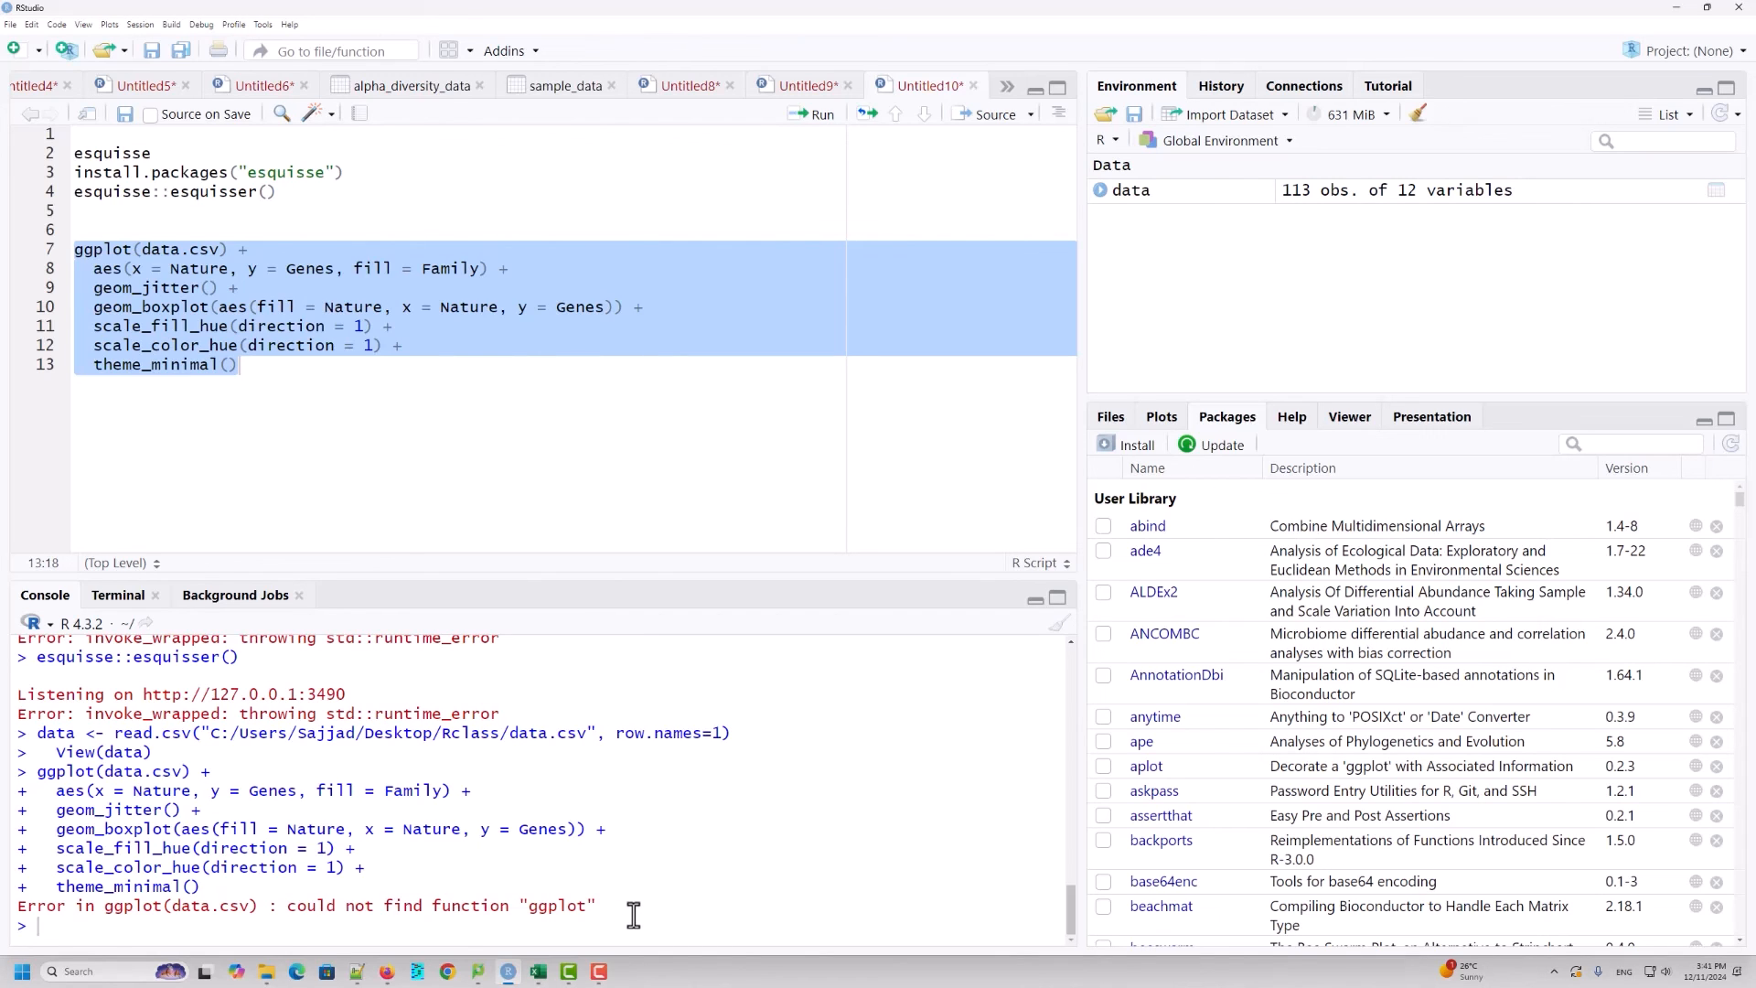
# Step: Add library(ggplot2) on the blank line below esquisse::esquisser() and run it
pyautogui.click(125, 229)
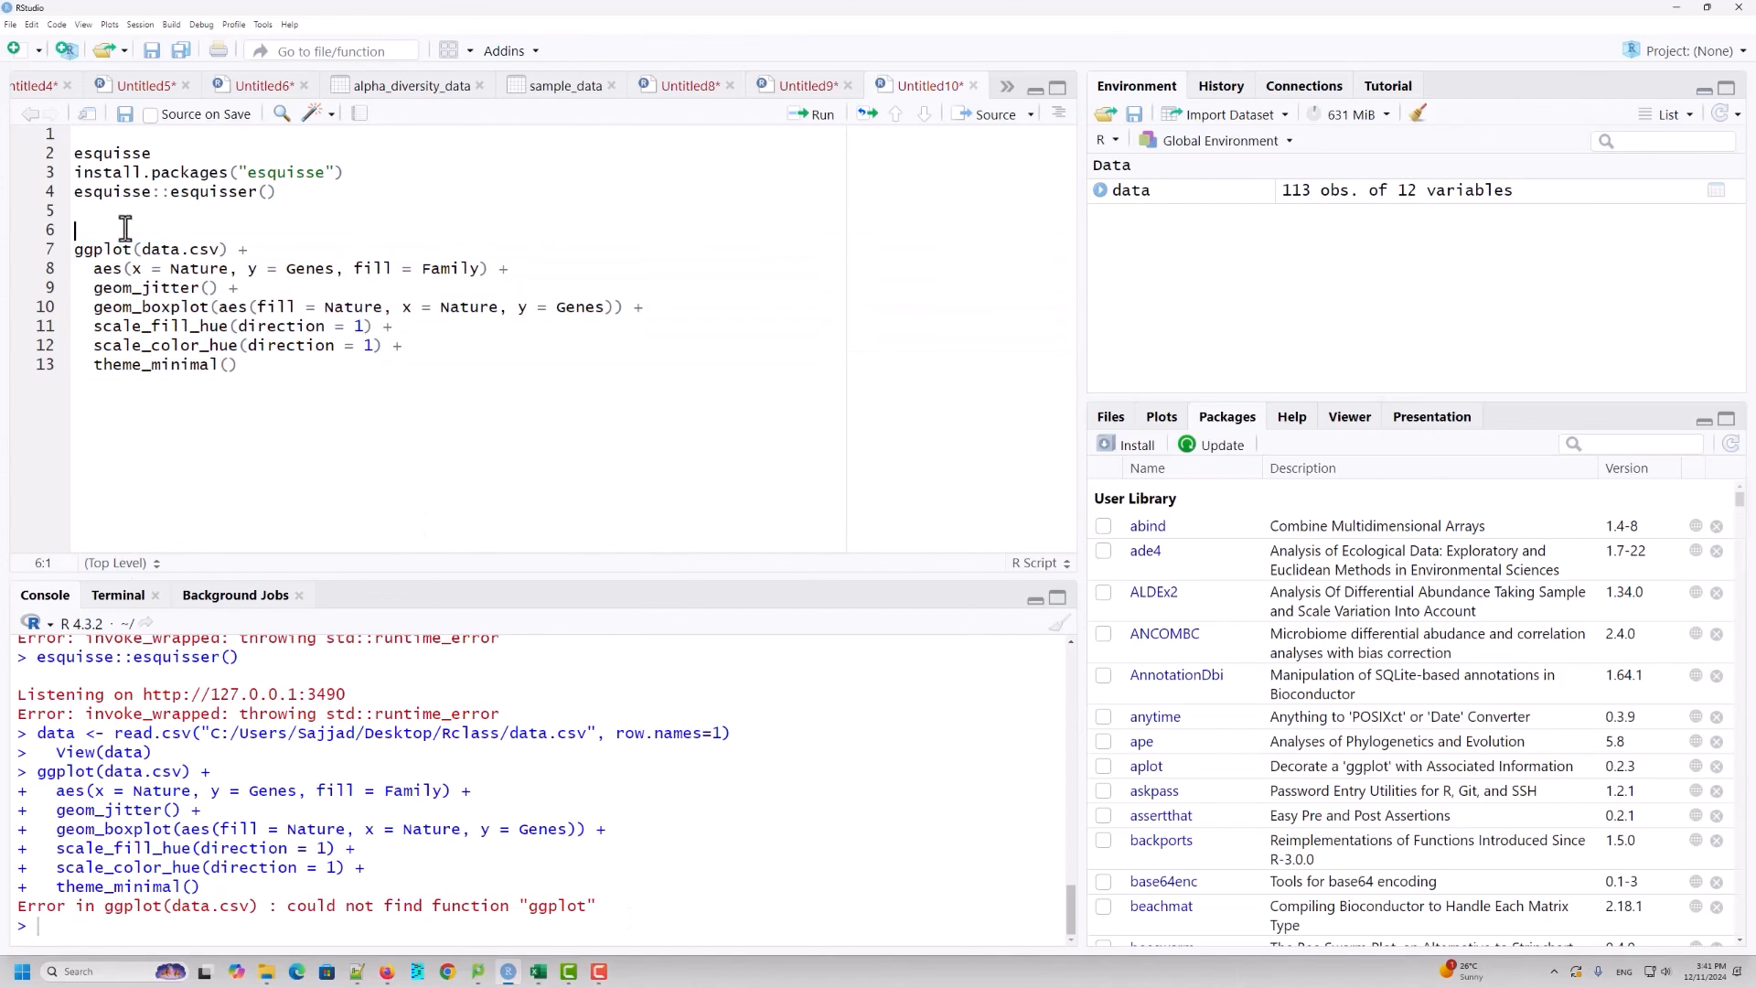
pyautogui.click(123, 213)
pyautogui.write('librar')
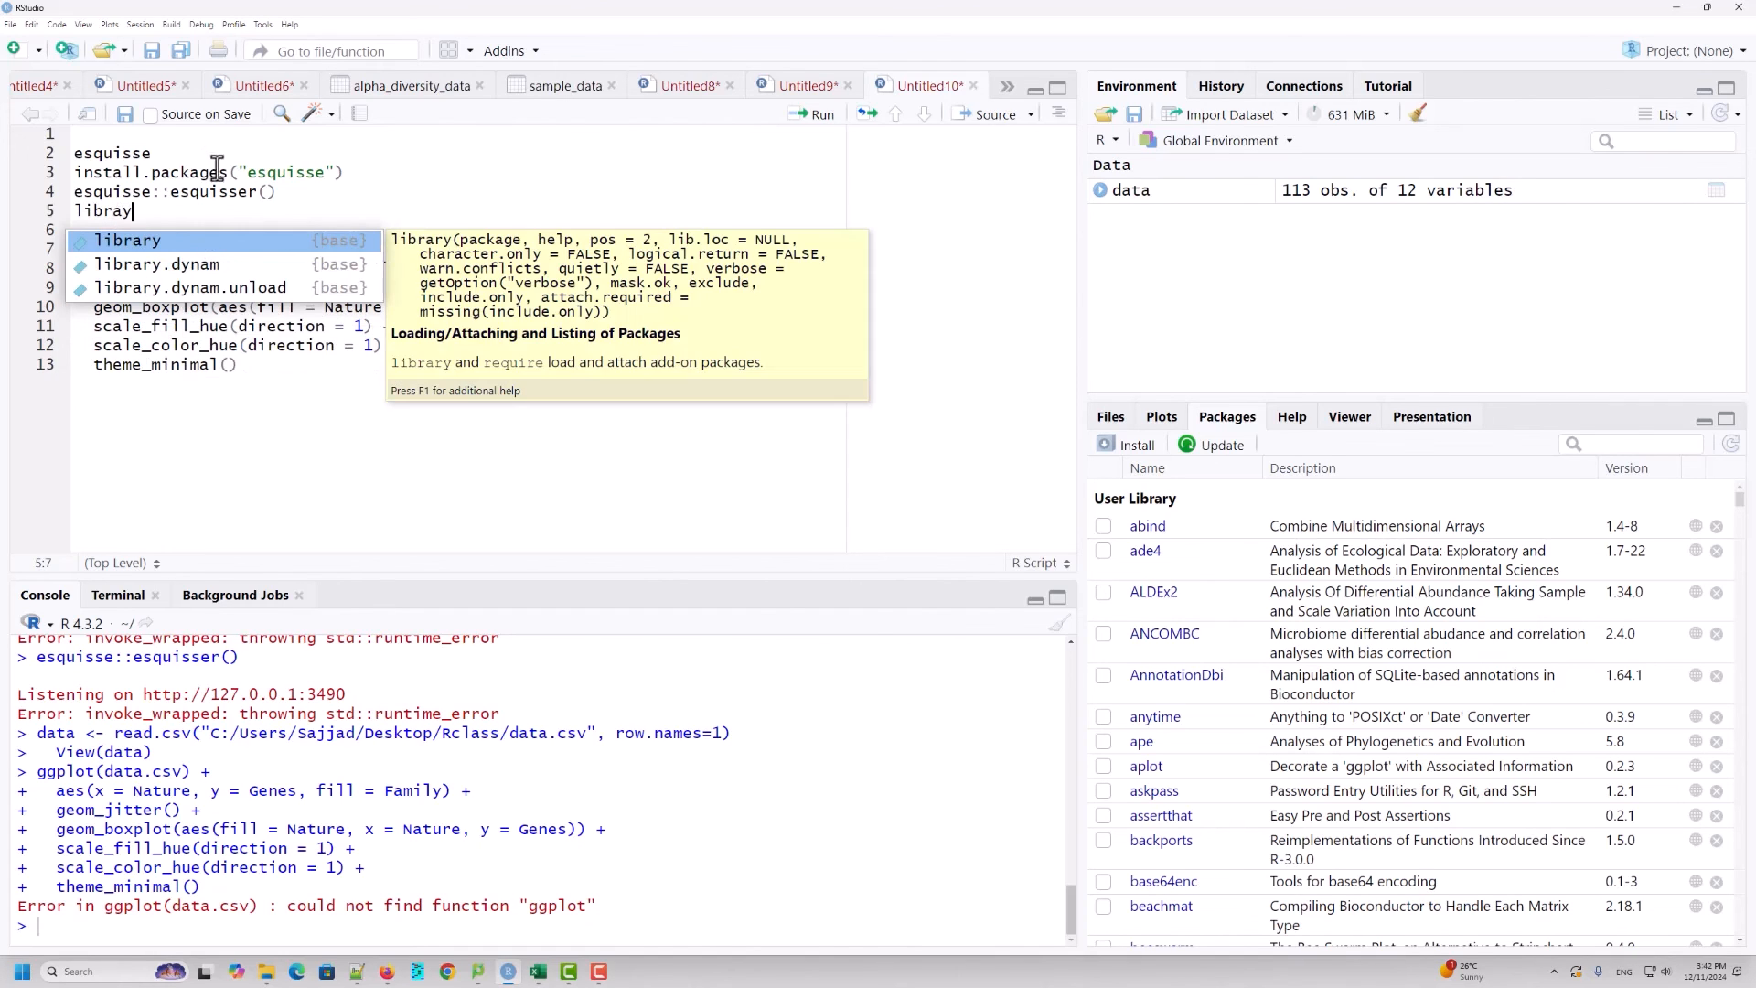
pyautogui.click(174, 247)
pyautogui.write('ggpl')
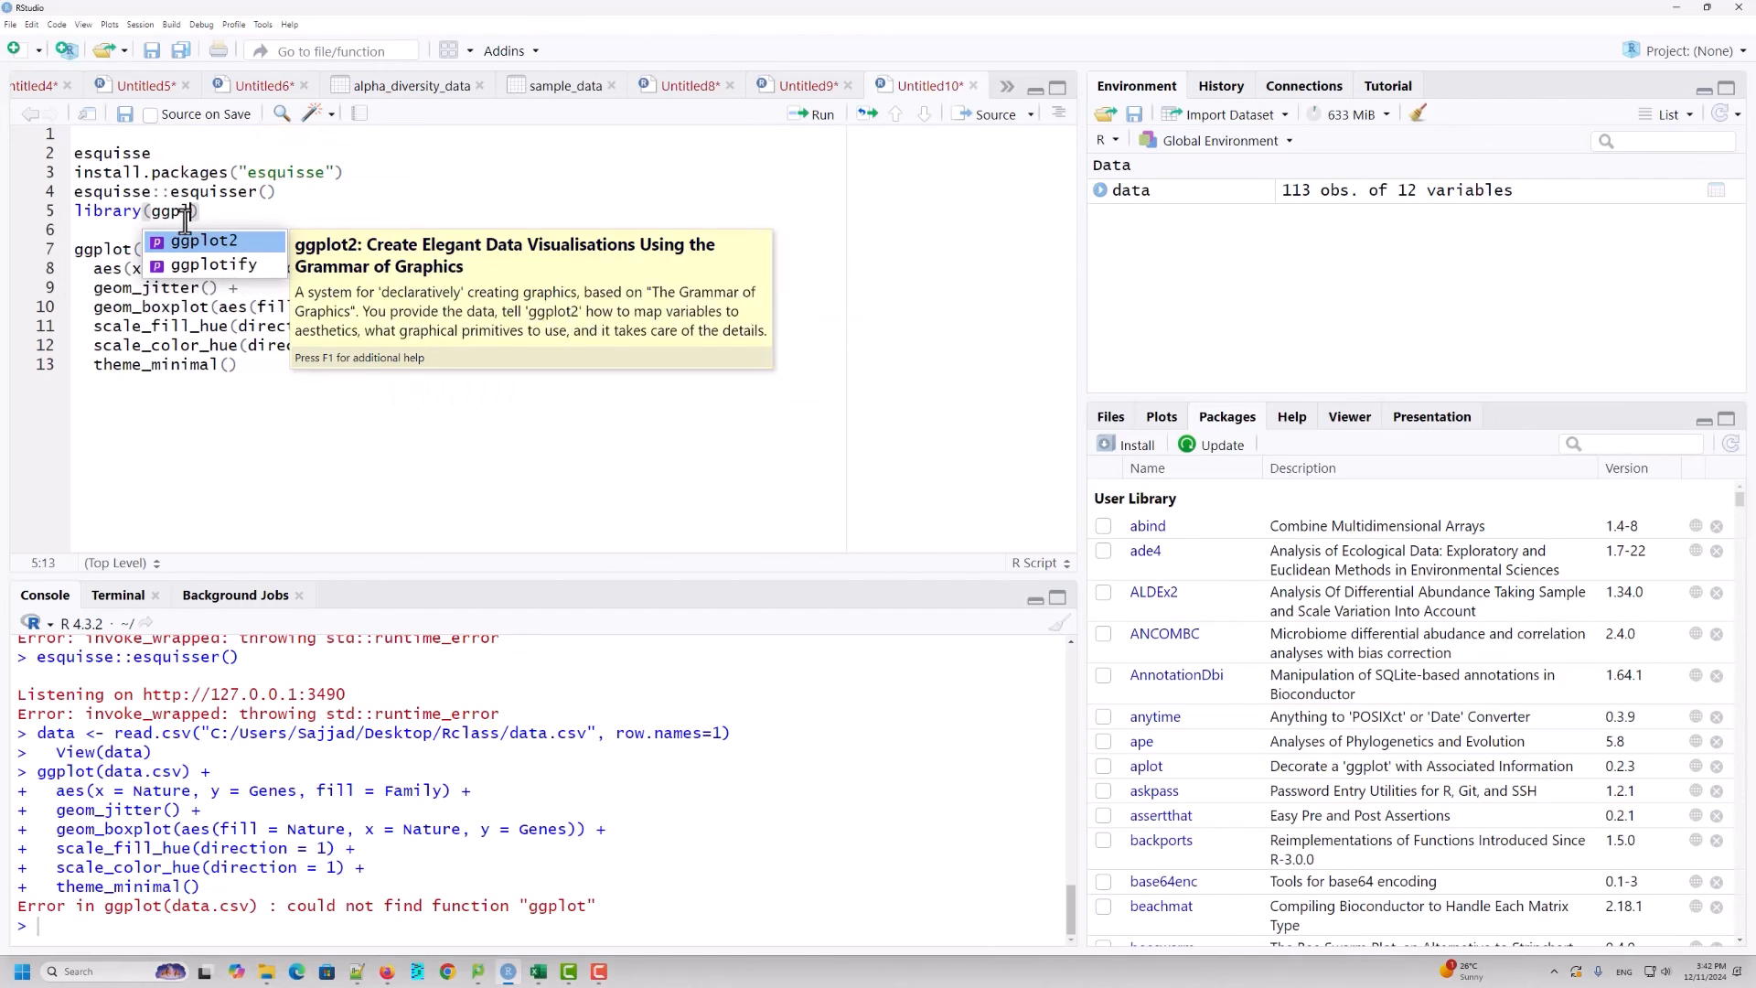
pyautogui.click(203, 241)
pyautogui.click(245, 213)
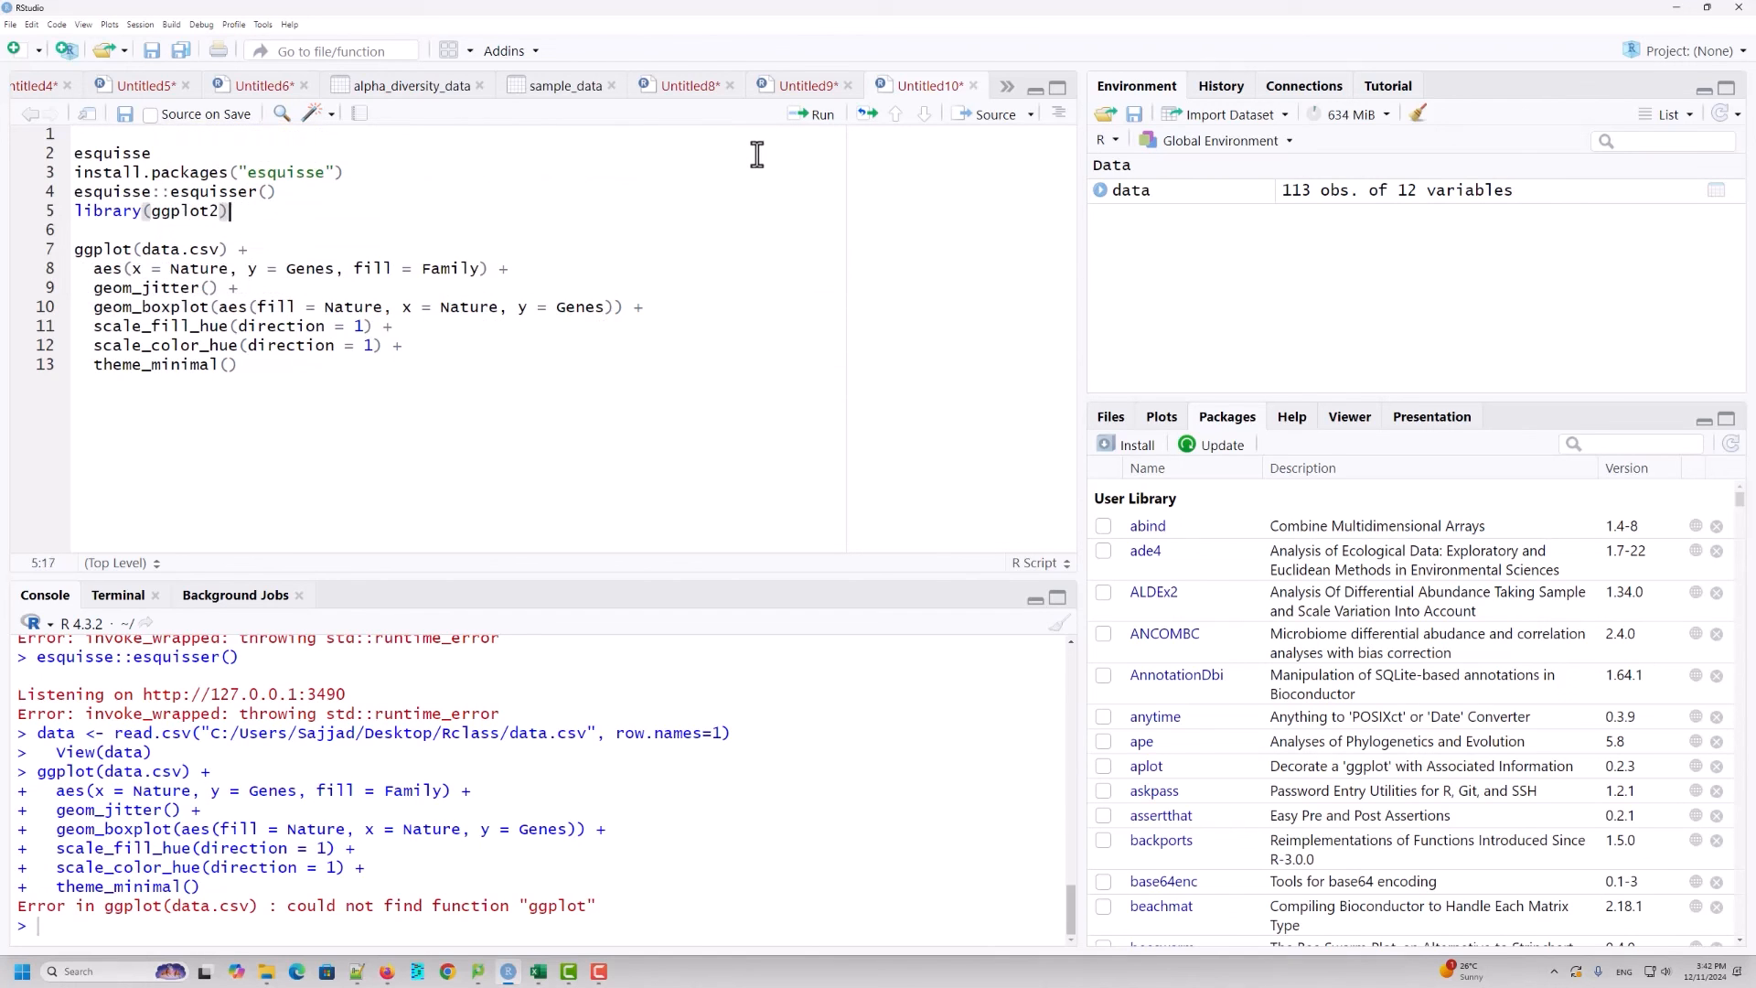
pyautogui.click(812, 116)
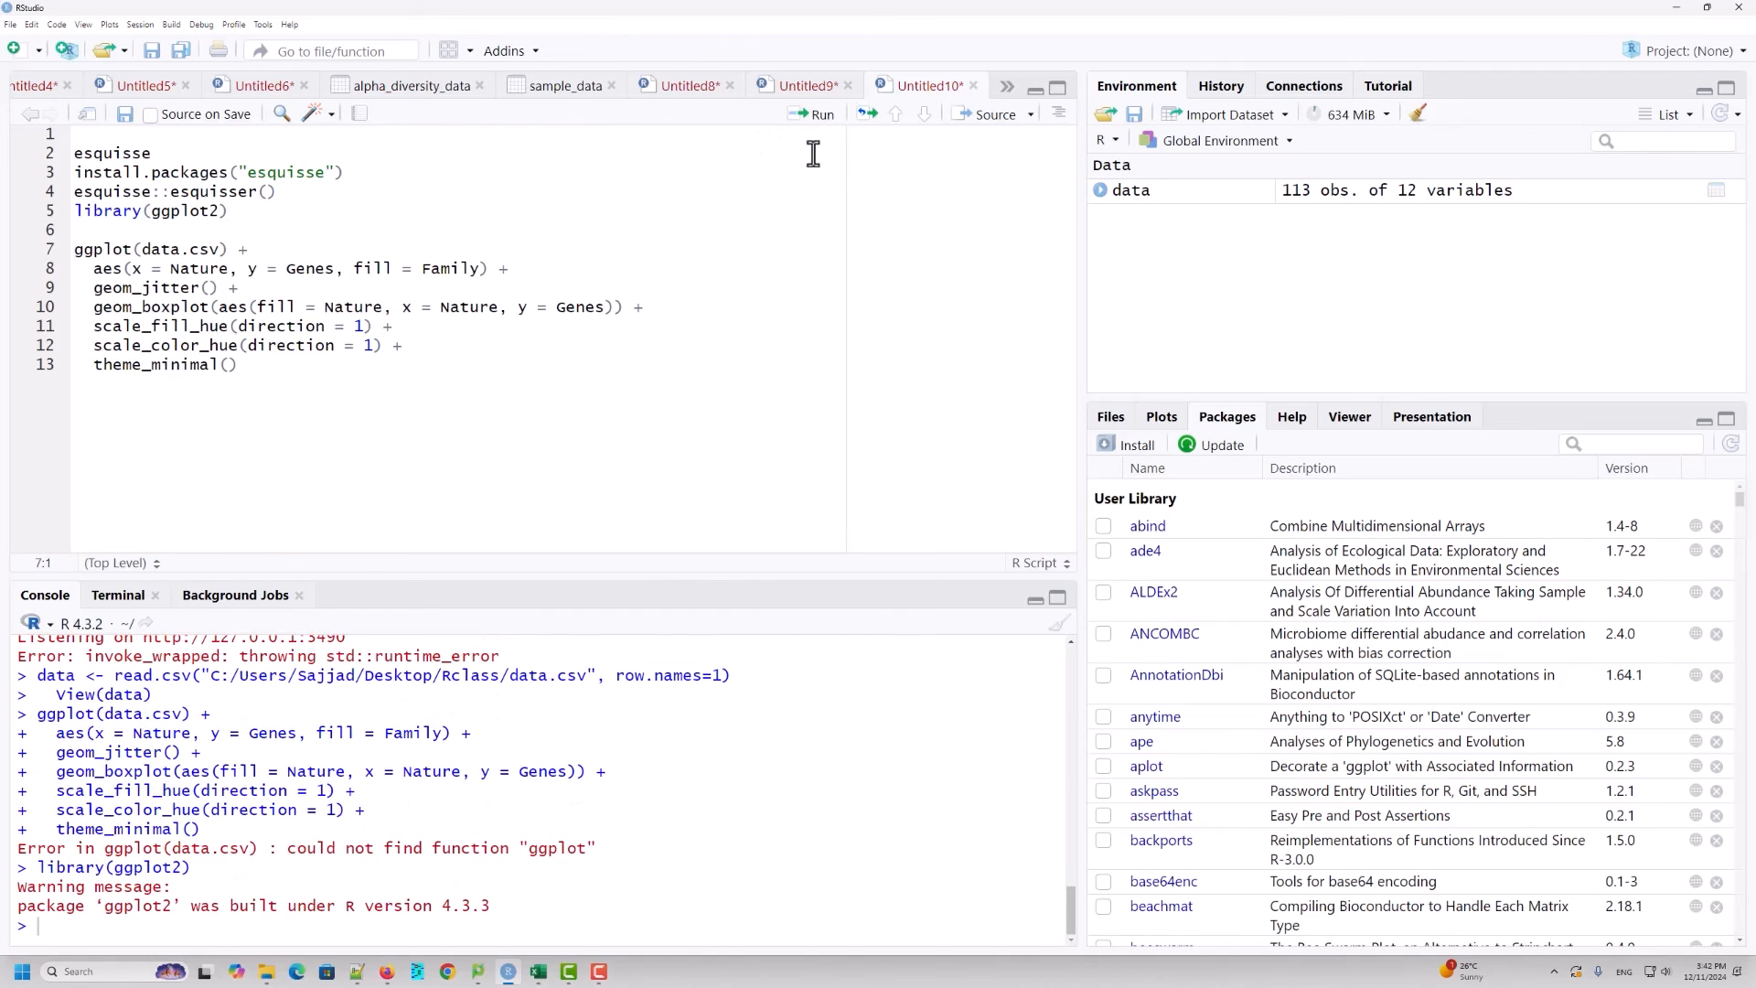
# Step: Try the ggplot code again with ggplot2 loaded, and view and close the imported data table
pyautogui.click(817, 121)
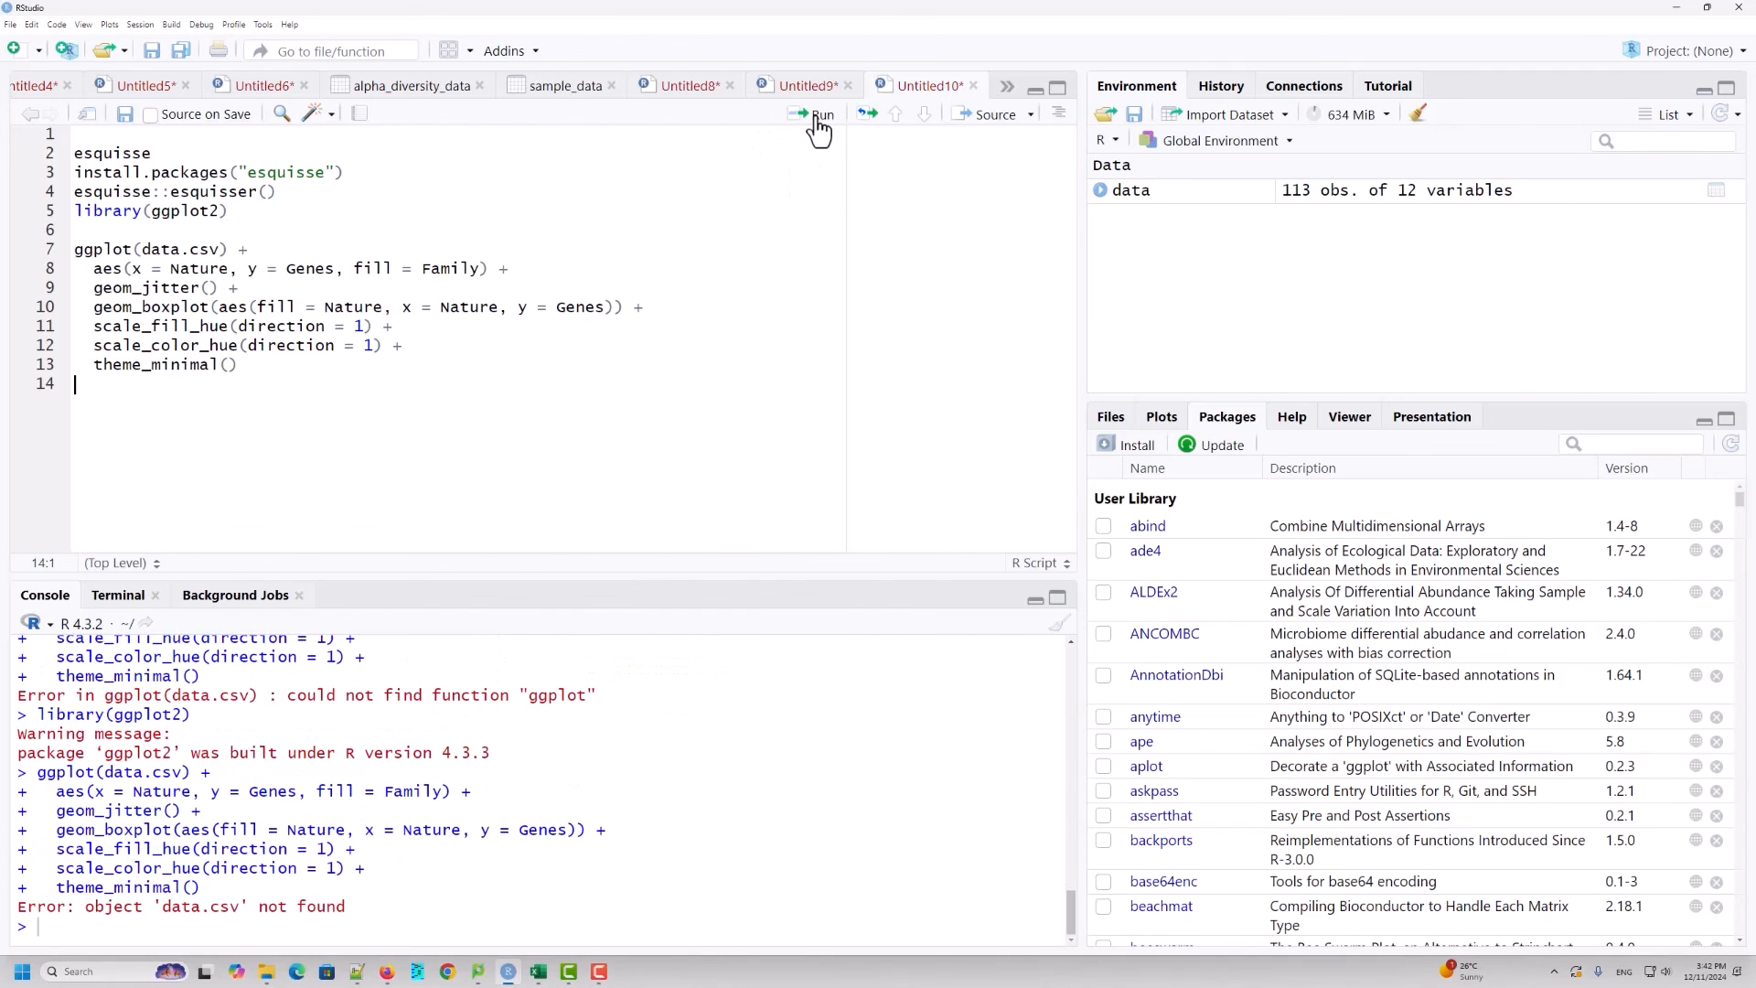
pyautogui.click(1190, 201)
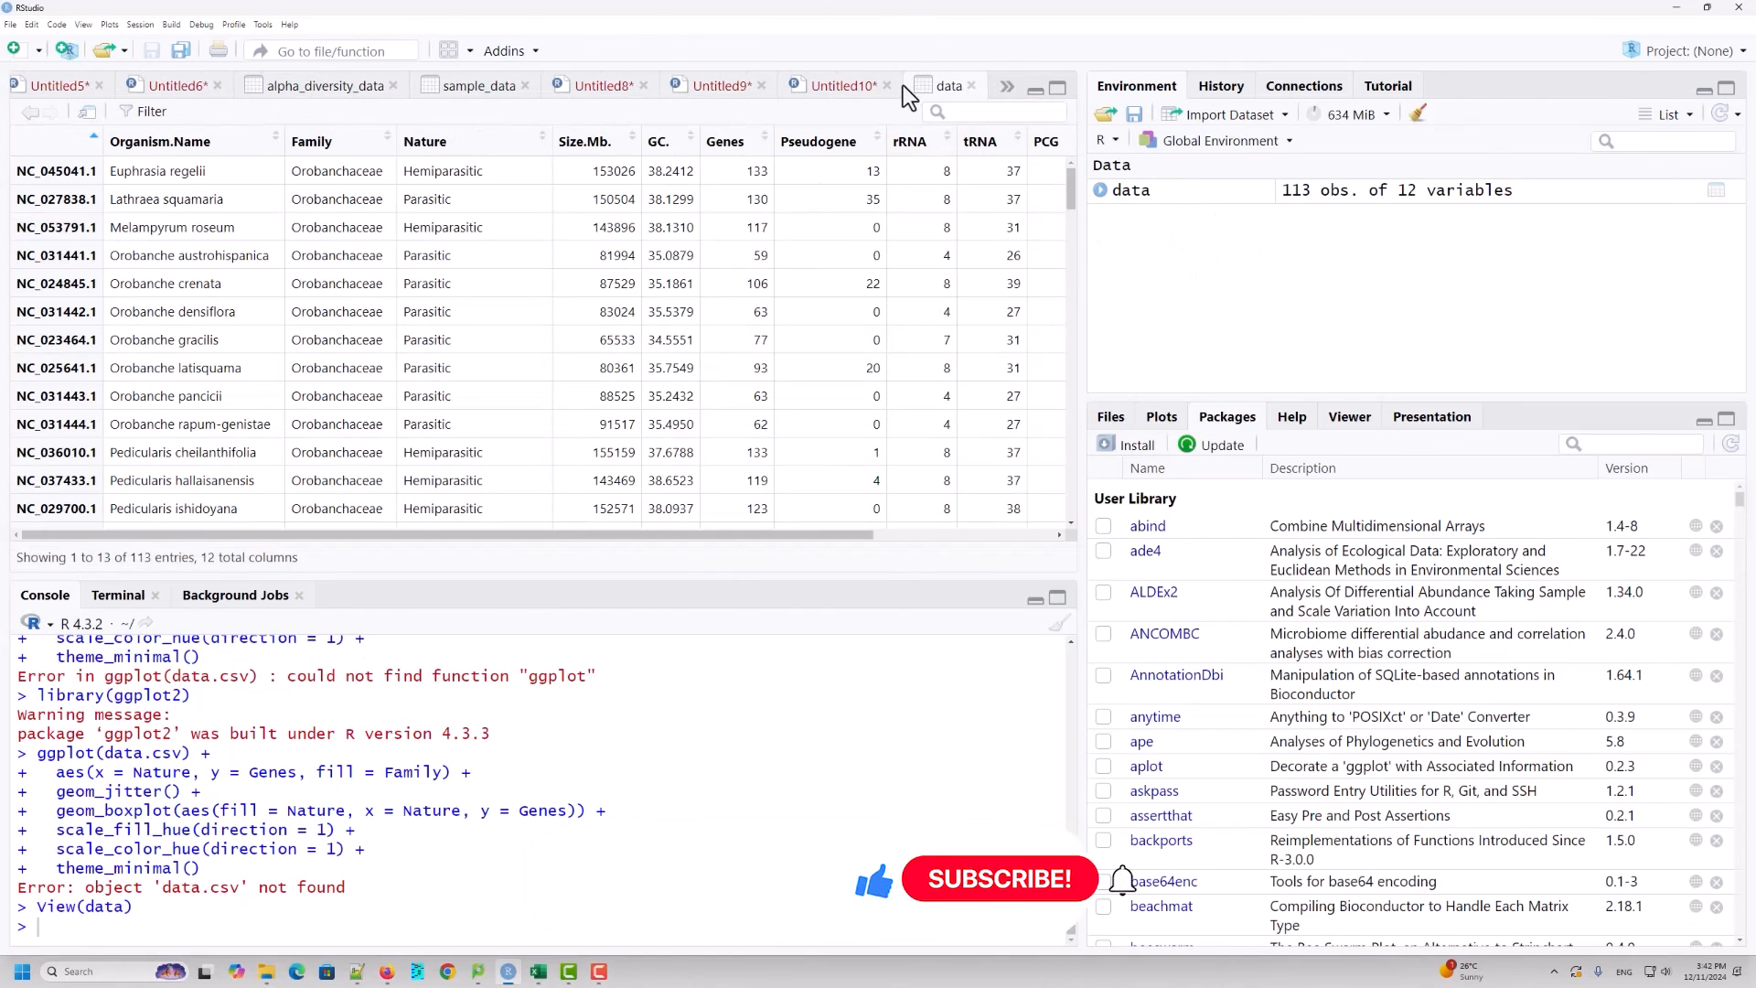
pyautogui.click(971, 86)
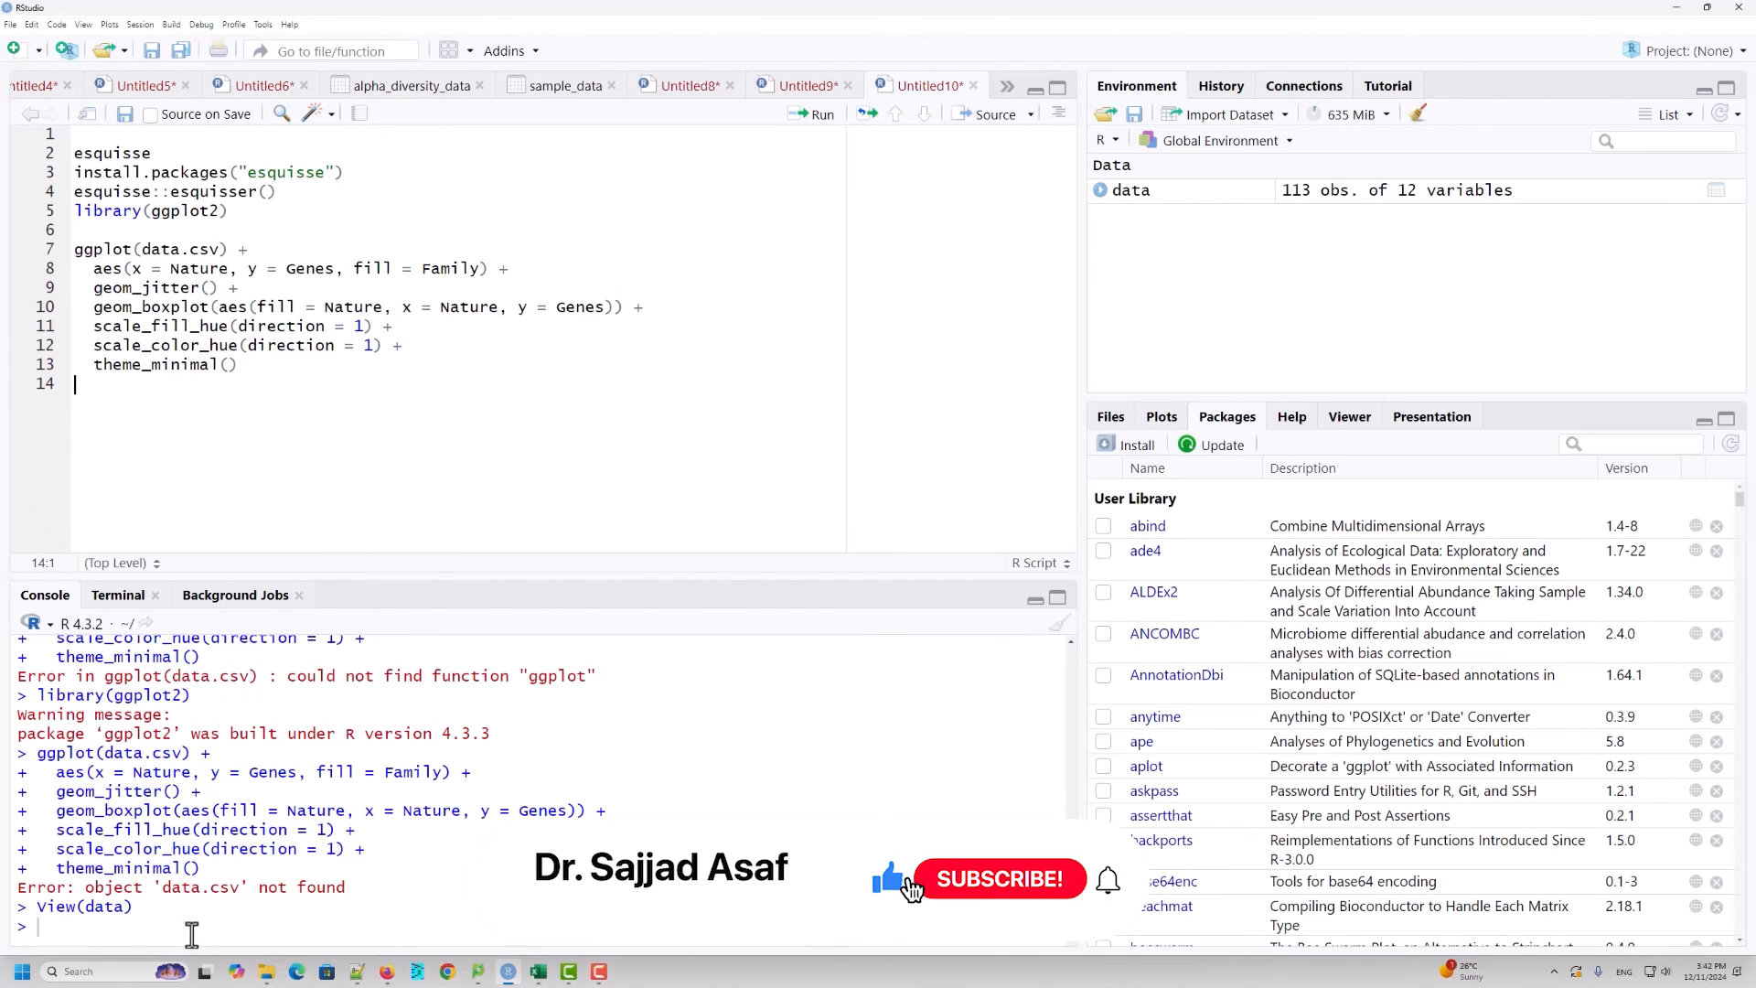
# Step: Change the dataset name in the ggplot() call from data.csv to data
pyautogui.click(160, 233)
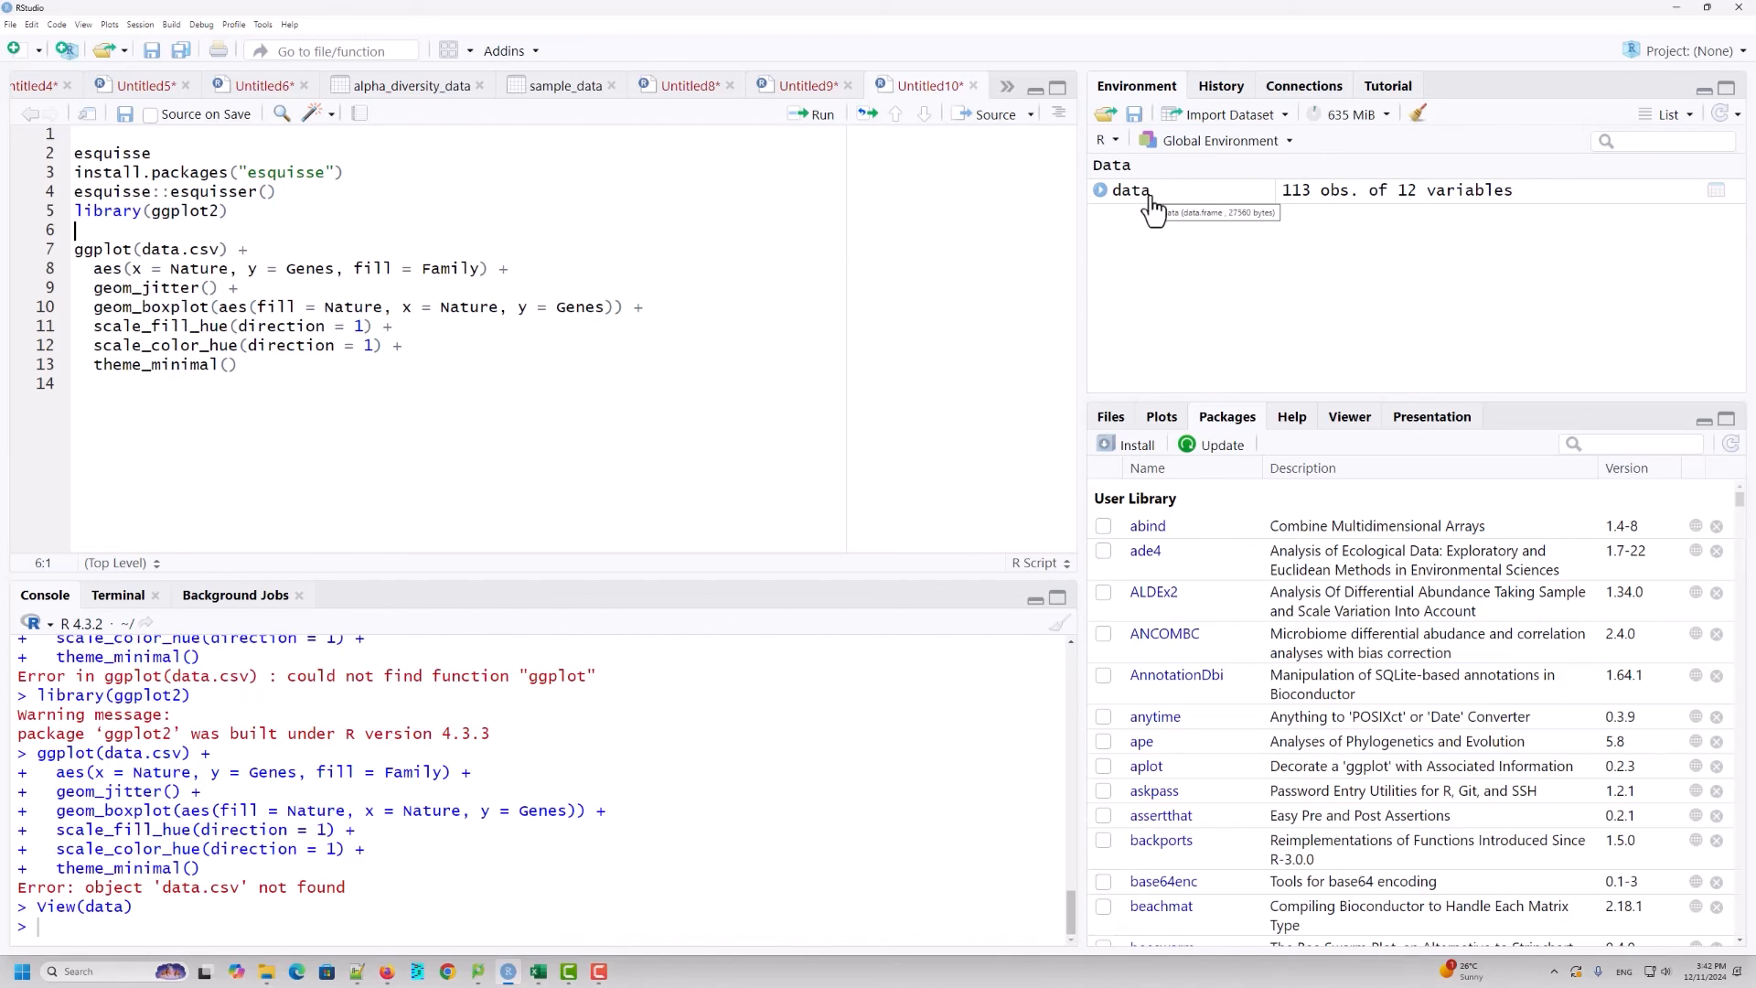
pyautogui.click(180, 249)
pyautogui.press('Delete')
pyautogui.press('Delete')
pyautogui.press('Delete')
pyautogui.press('Delete')
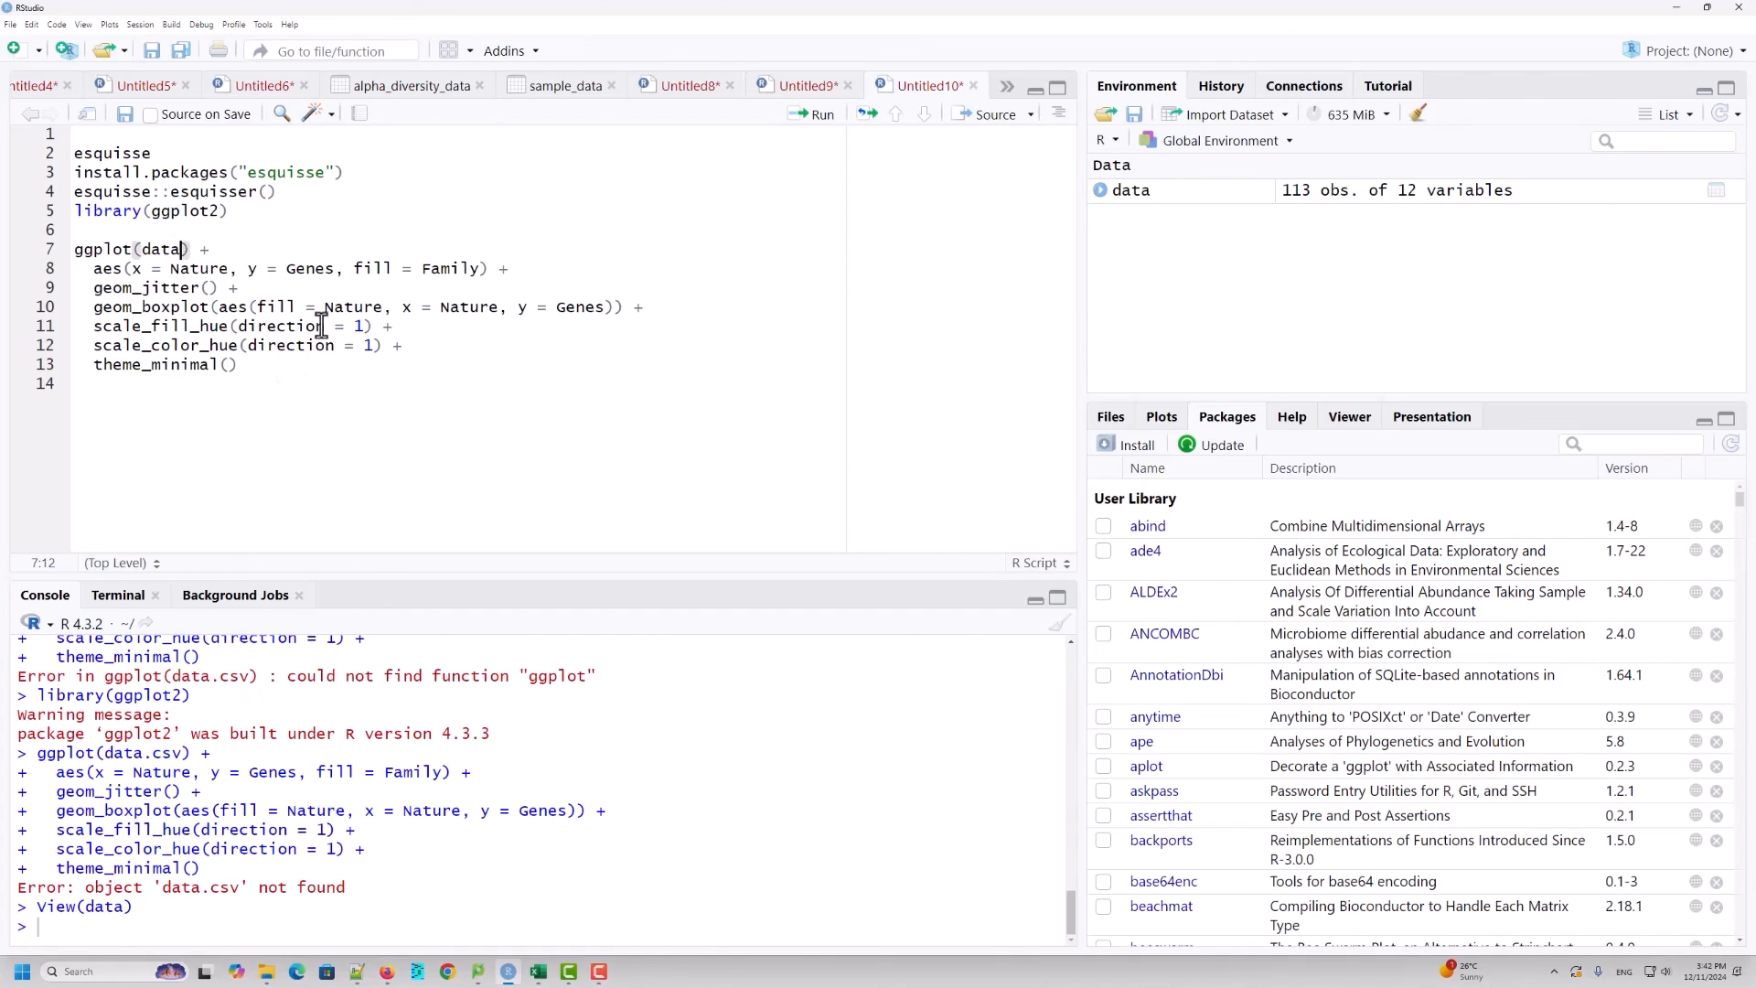
# Step: Run the corrected ggplot code, view the resulting Genes by Nature plot enlarged, and close the enlarged view
pyautogui.click(255, 402)
pyautogui.click(820, 115)
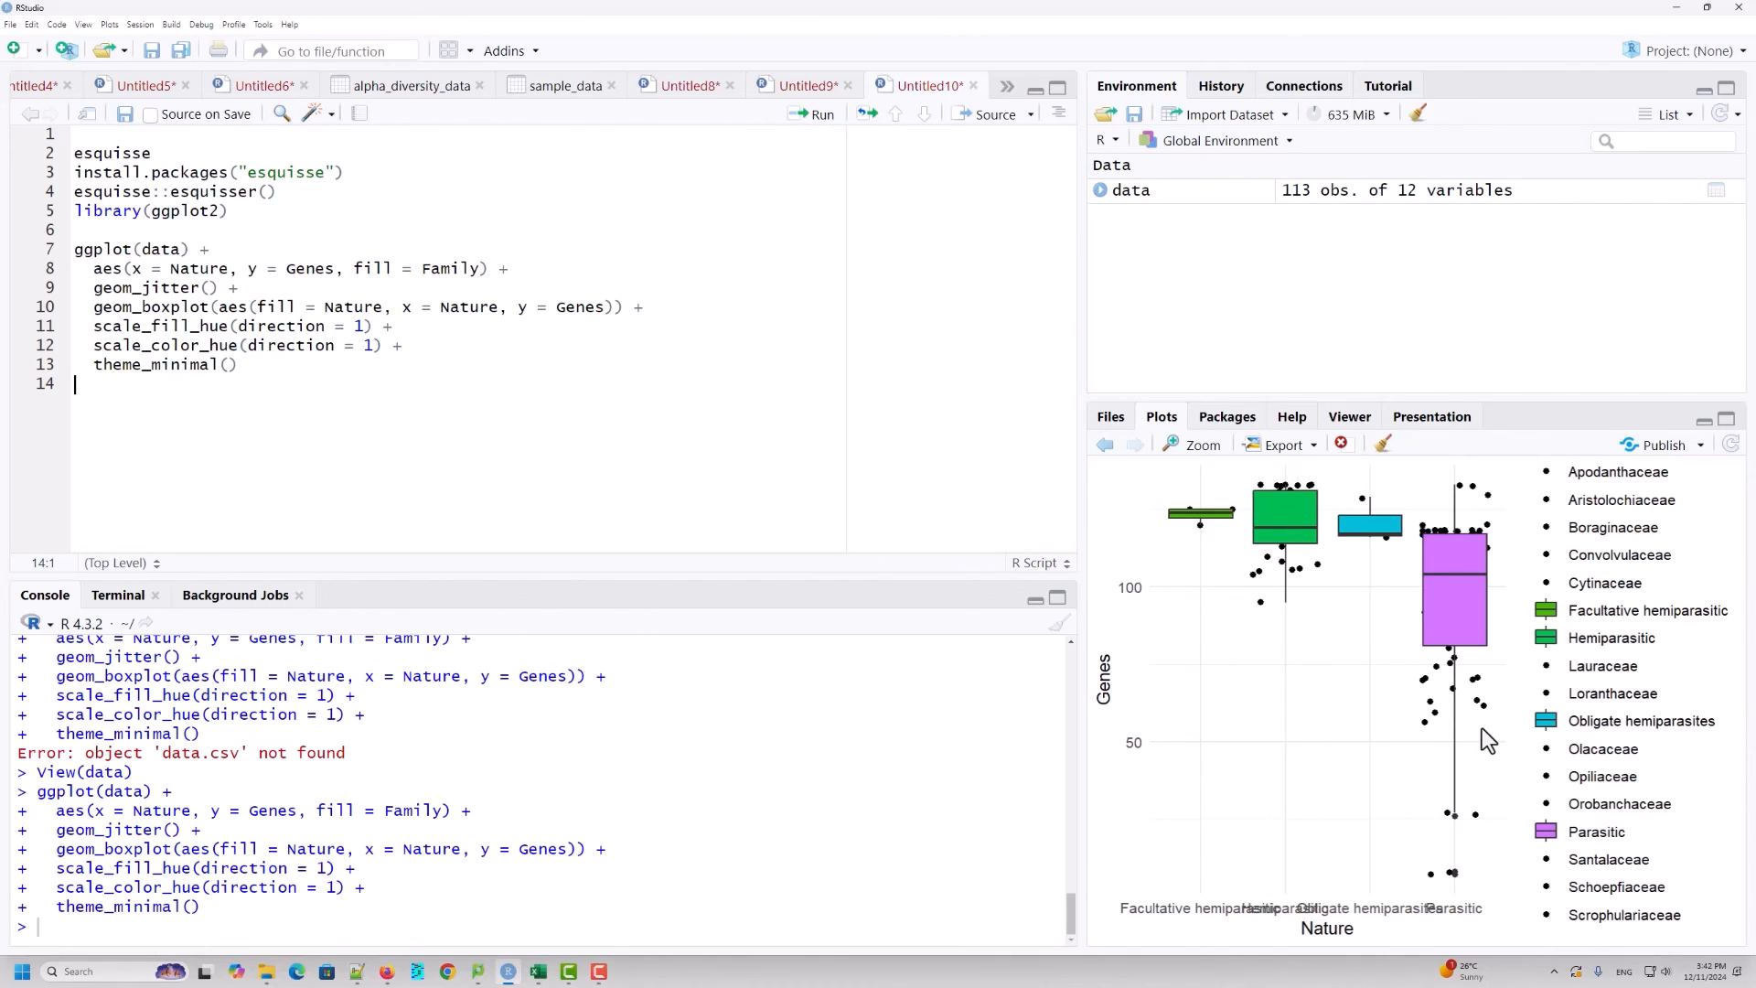
pyautogui.click(1194, 445)
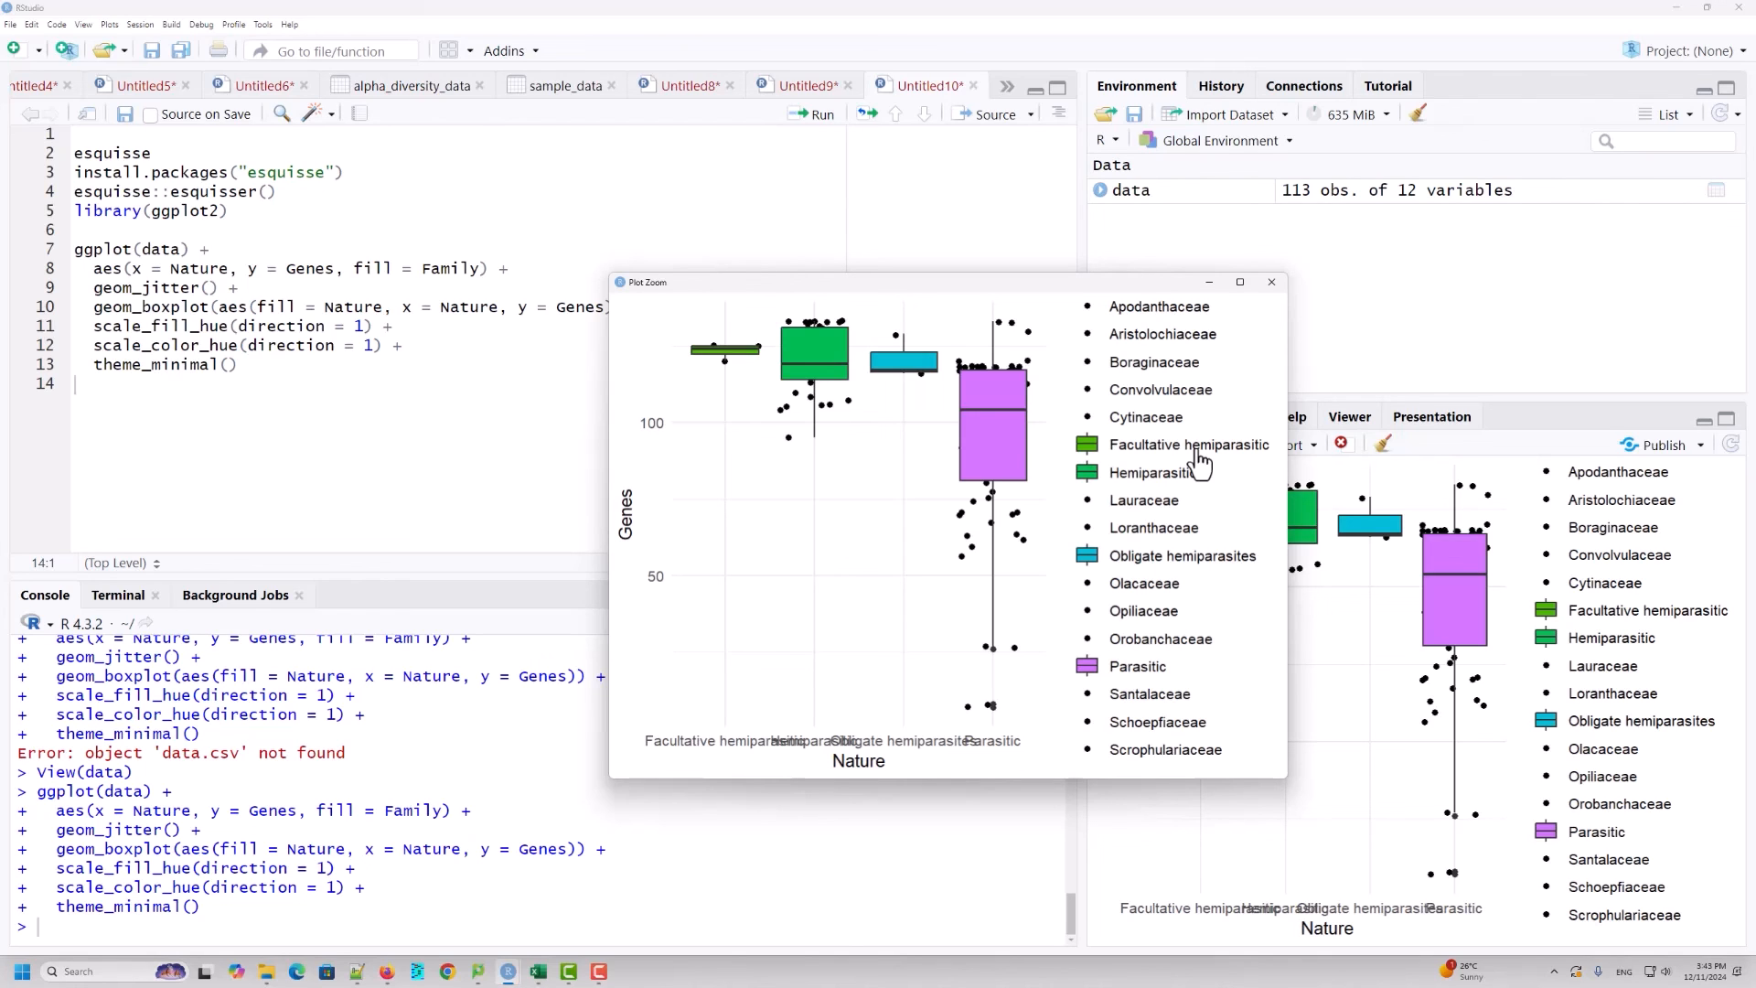
pyautogui.click(1271, 282)
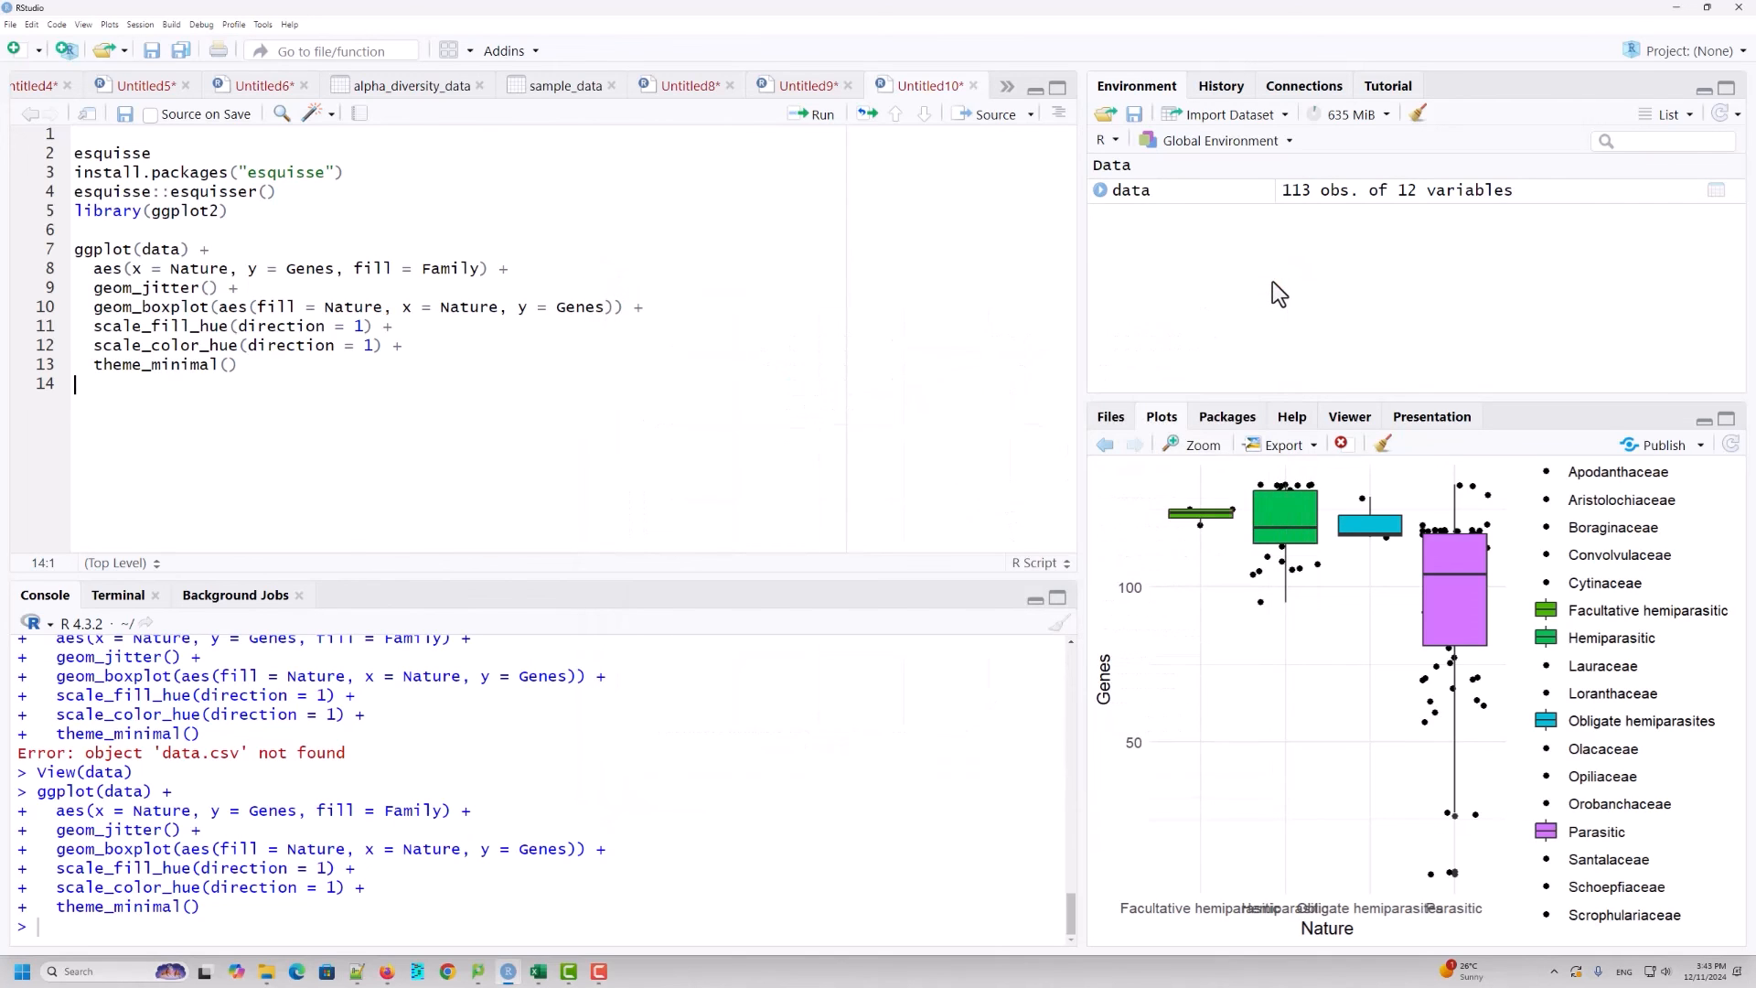